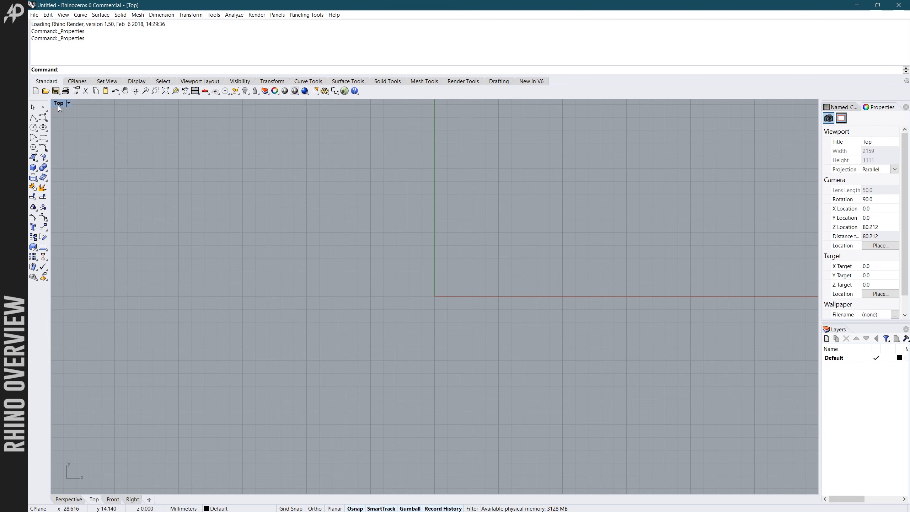
# - Switch from the maximized Top viewport to the four-viewport layout and pan the Top view around the origin
pyautogui.doubleClick(59, 106)
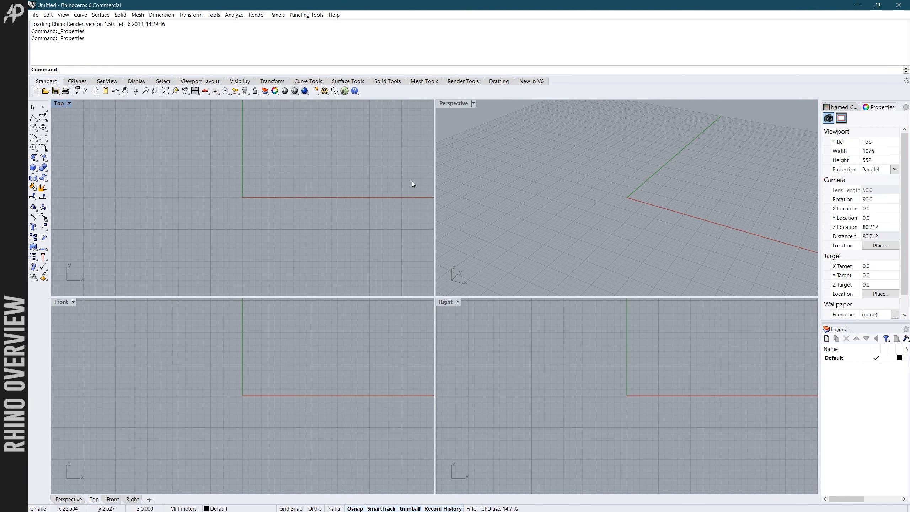
pyautogui.press('Left')
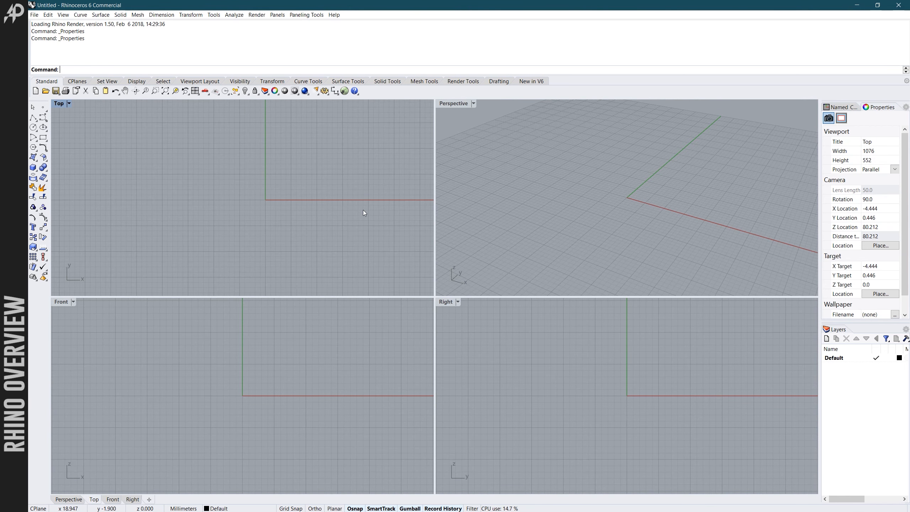
pyautogui.press('Up')
pyautogui.press('Right')
pyautogui.press('Down')
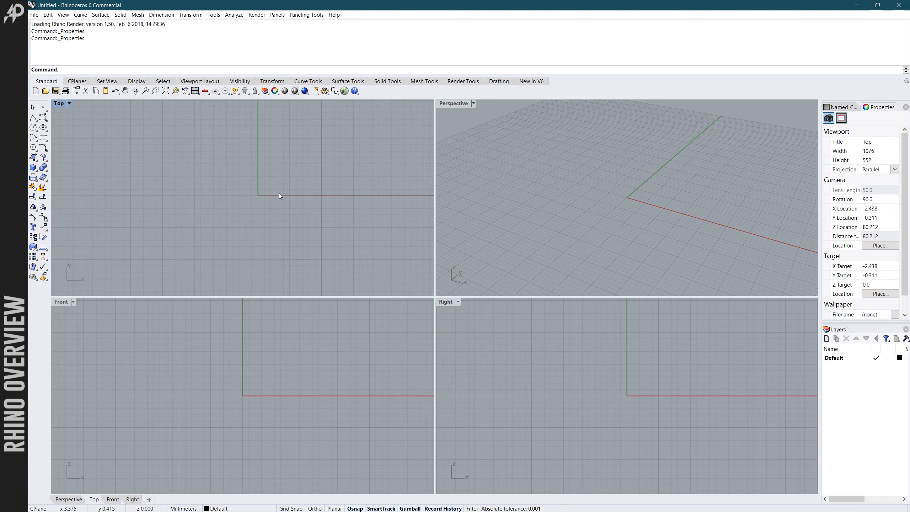
pyautogui.moveTo(261, 195); pyautogui.dragTo(262, 193, button='right')
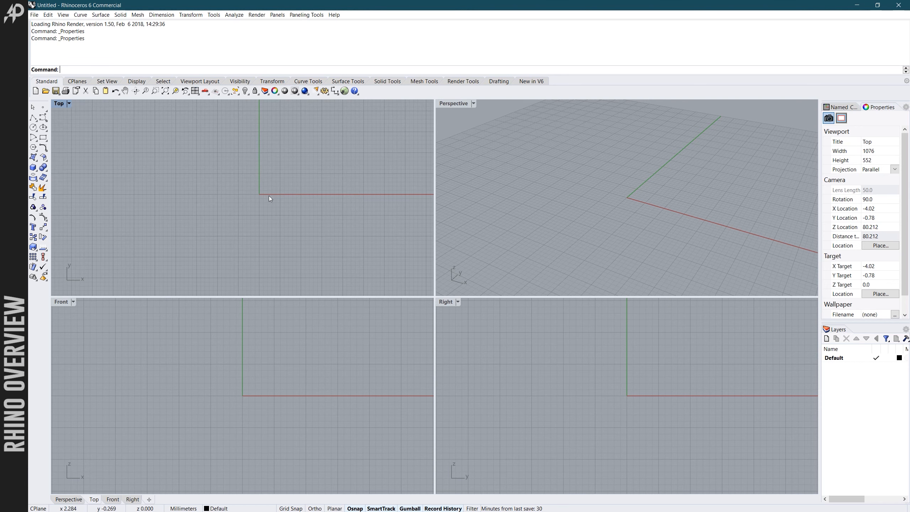
# - Examine the construction grid in the Top viewport at closer and wider zoom levels and view the Perspective viewport from another angle
pyautogui.scroll(-2, 259, 196)
pyautogui.scroll(6, 284, 201)
pyautogui.scroll(-4, 269, 194)
pyautogui.scroll(4, 262, 188)
pyautogui.scroll(3, 261, 187)
pyautogui.scroll(-11, 250, 184)
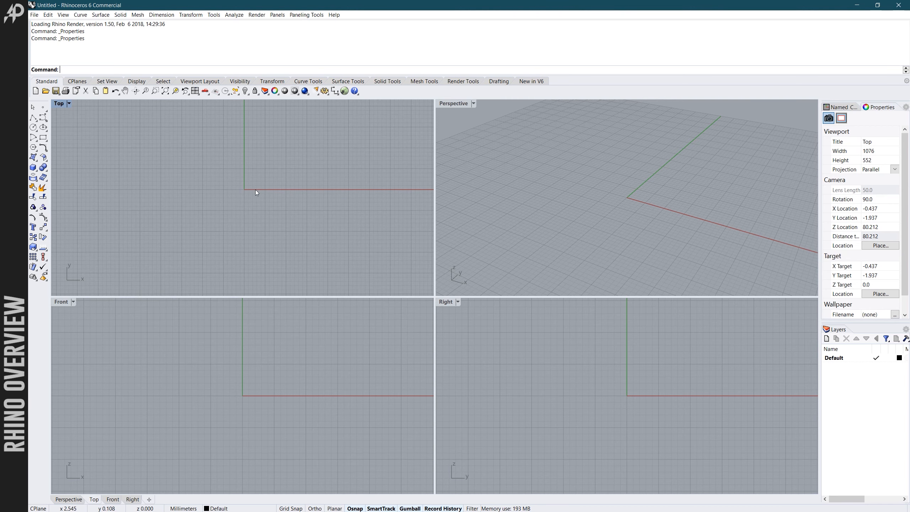
pyautogui.scroll(2, 258, 189)
pyautogui.scroll(1, 258, 189)
pyautogui.scroll(-3, 259, 189)
pyautogui.moveTo(284, 173)
pyautogui.mouseDown(button='right')
pyautogui.moveTo(274, 183)
pyautogui.moveTo(293, 177)
pyautogui.mouseUp(button='right')
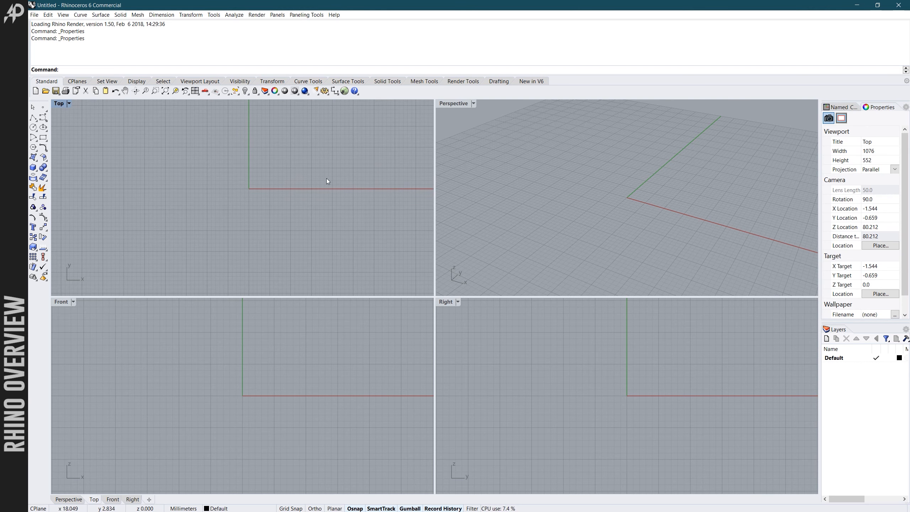
pyautogui.moveTo(584, 211)
pyautogui.mouseDown(button='right')
pyautogui.moveTo(569, 195)
pyautogui.moveTo(574, 210)
pyautogui.mouseUp(button='right')
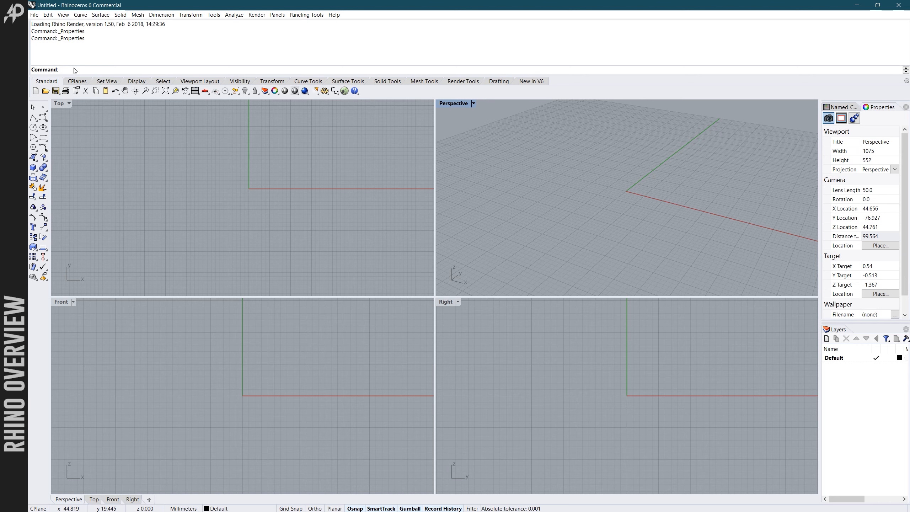
# - Draw a degree 3 Curve with four control points in the Top viewport, sweeping around the origin's negative X side and below the X axis
pyautogui.write('Curve')
pyautogui.press('Return')
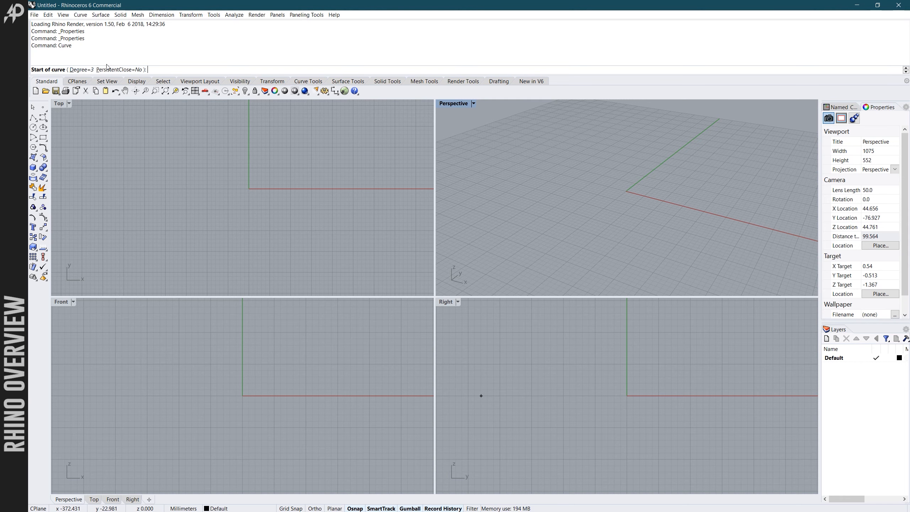
pyautogui.click(230, 116)
pyautogui.click(165, 164)
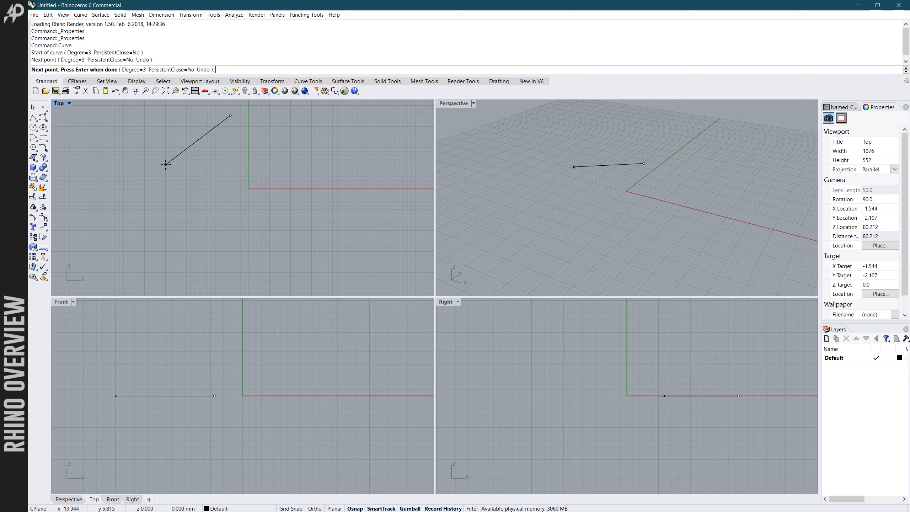
pyautogui.click(228, 244)
pyautogui.click(307, 193)
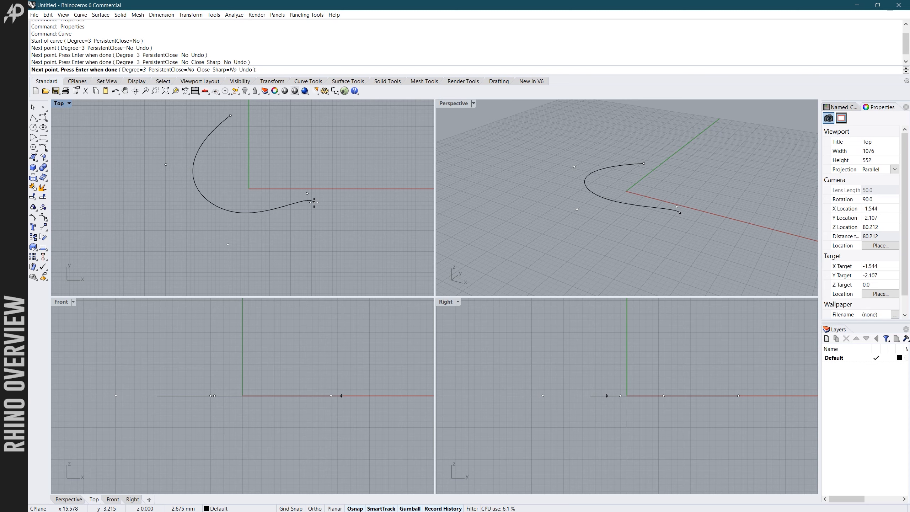
pyautogui.press('Return')
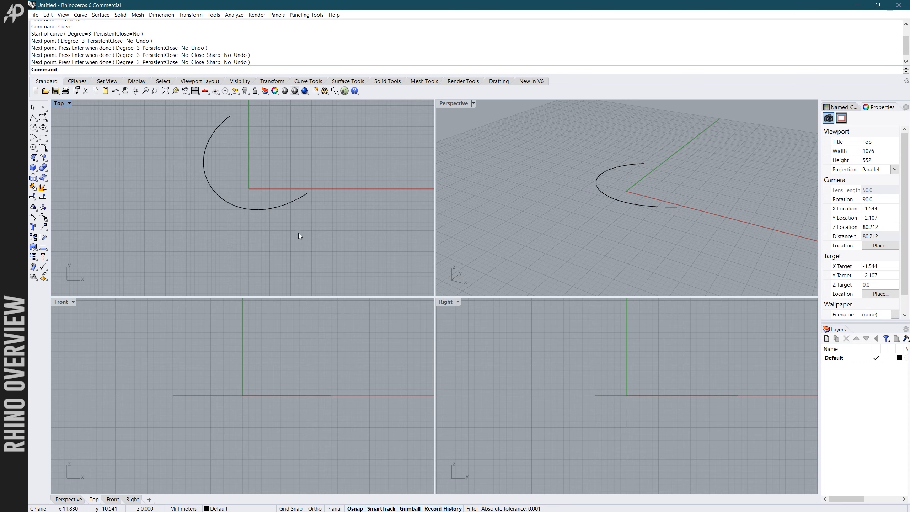
pyautogui.scroll(-4, 298, 234)
pyautogui.scroll(-2, 300, 207)
pyautogui.scroll(6, 309, 192)
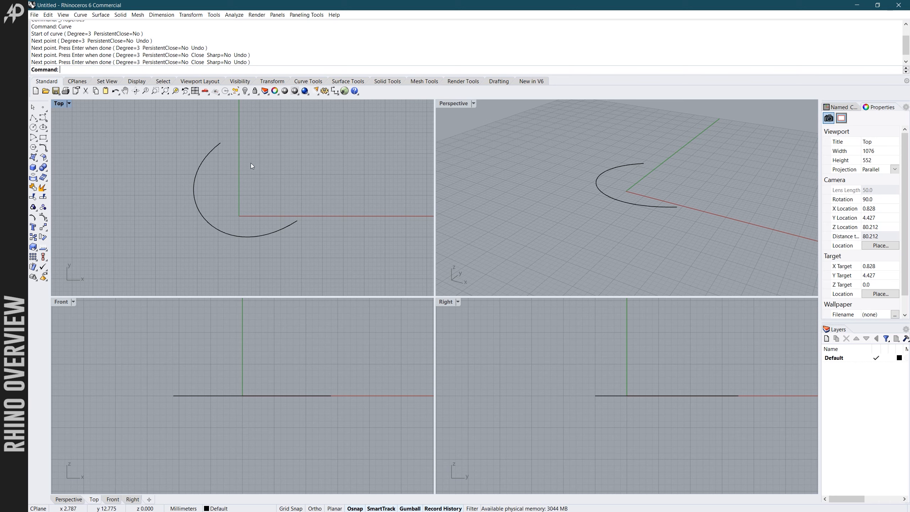
pyautogui.press('Return')
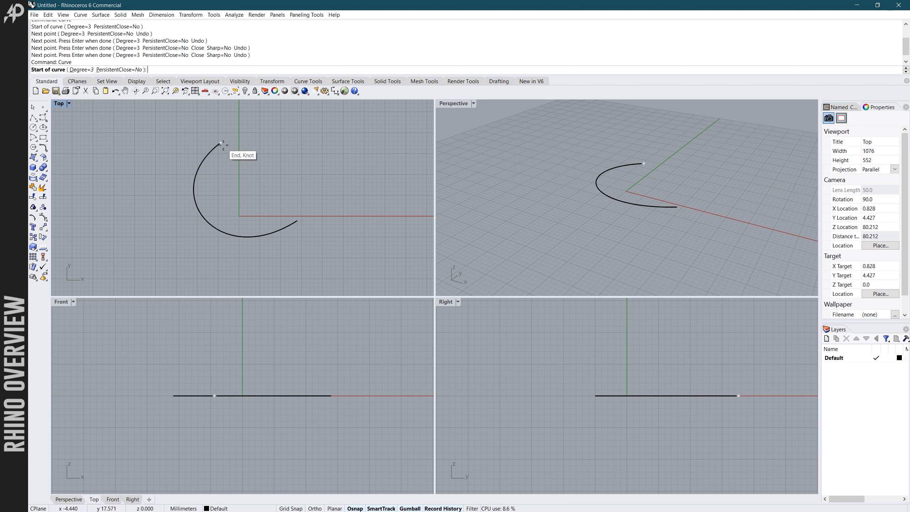
pyautogui.scroll(3, 223, 144)
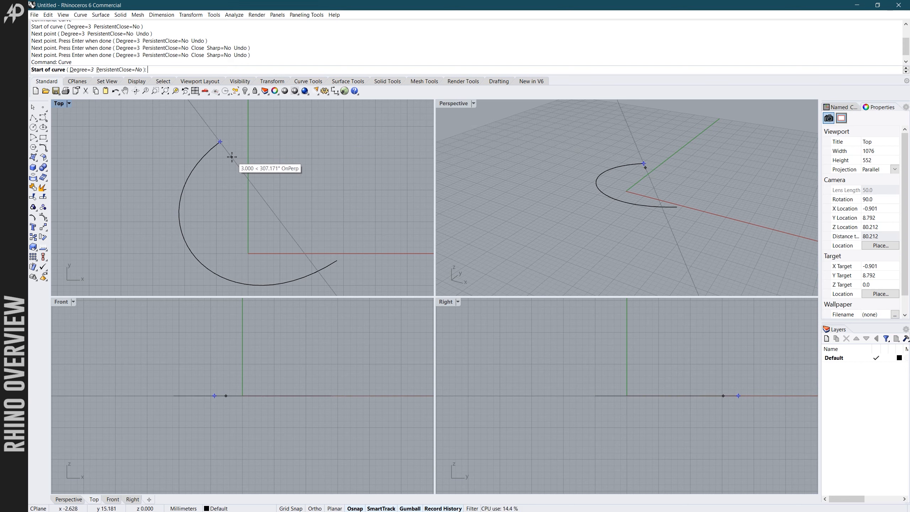
pyautogui.press('Escape')
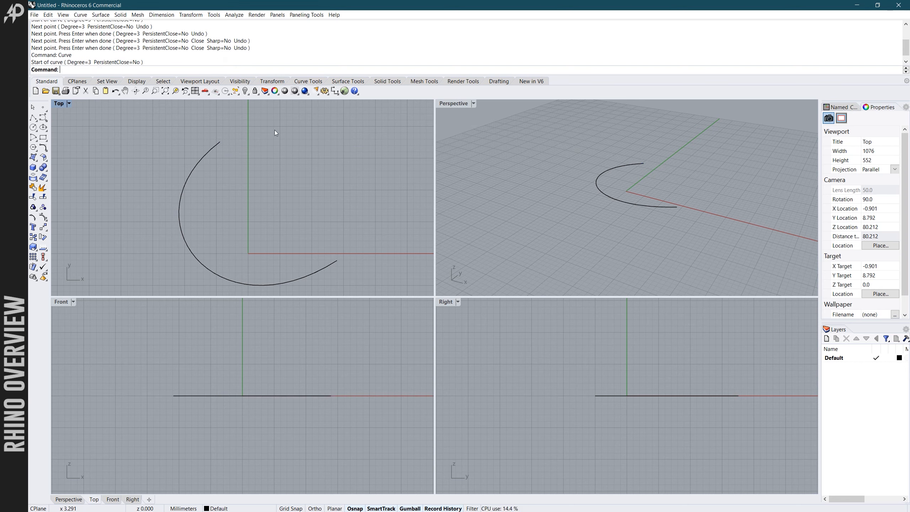
# - Show the object snap options and, with the Curve command running, disable all object snaps and re-enable them
pyautogui.click(354, 508)
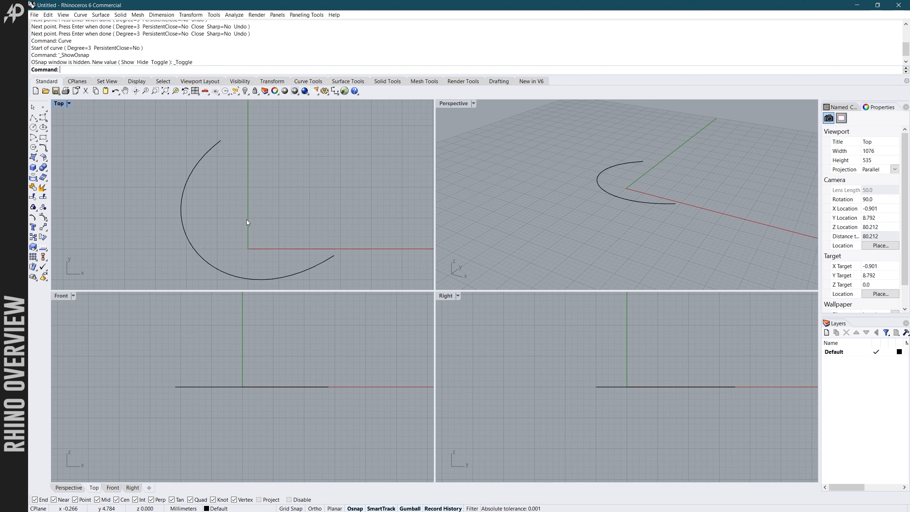
pyautogui.rightClick(233, 201)
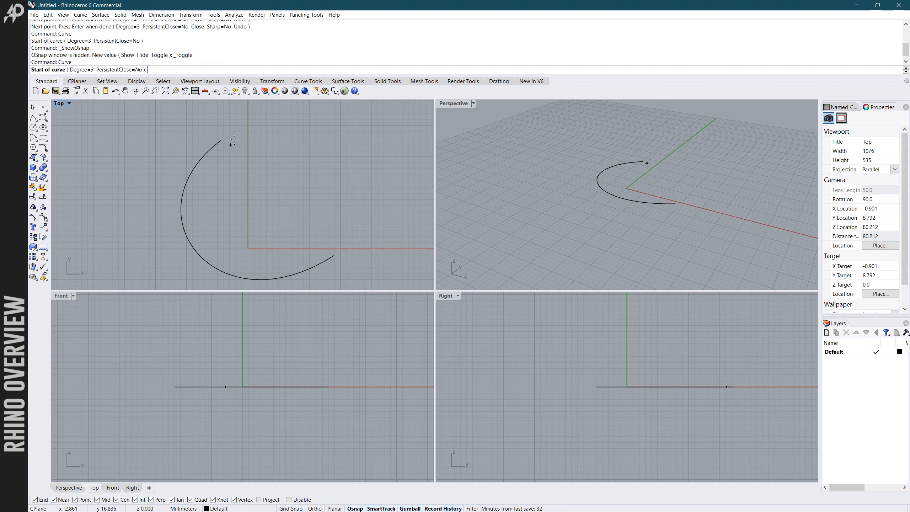
pyautogui.scroll(2, 234, 140)
pyautogui.scroll(-4, 234, 140)
pyautogui.scroll(8, 232, 142)
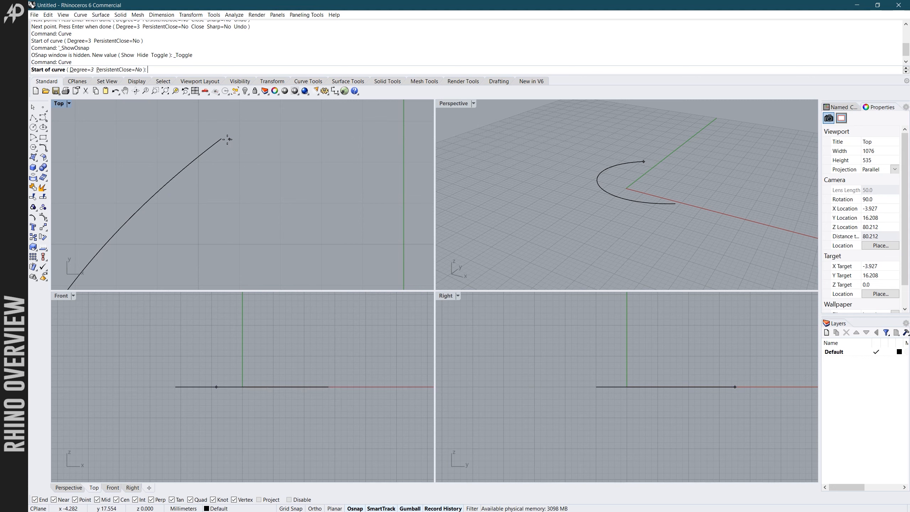
pyautogui.scroll(-4, 230, 139)
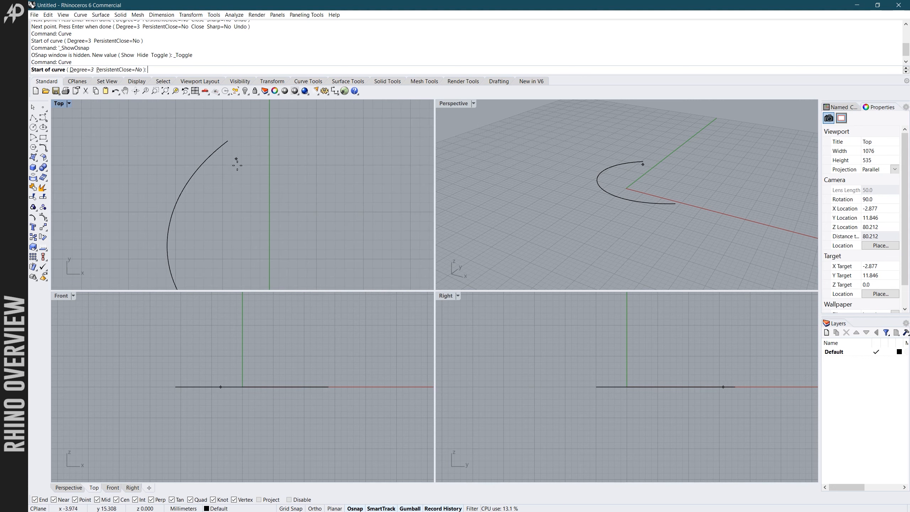
pyautogui.click(301, 500)
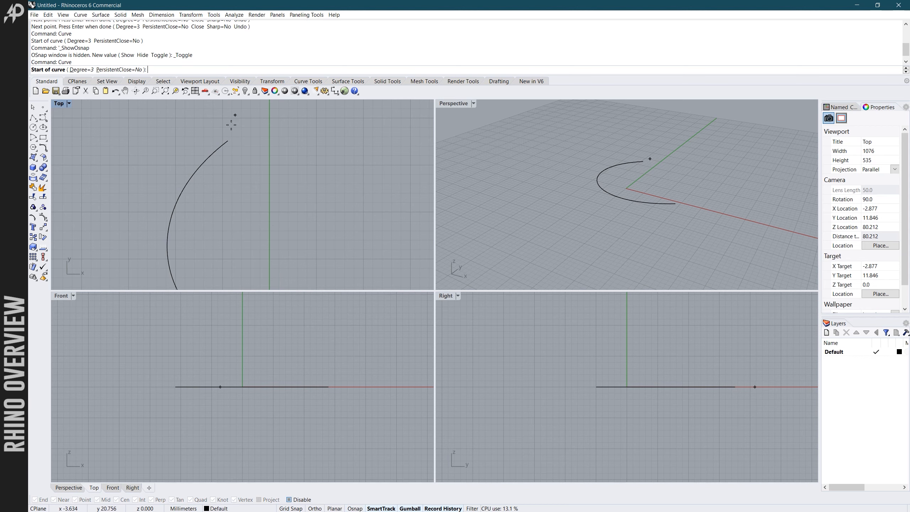
pyautogui.click(355, 509)
# - Draw a three-point degree 3 curve in the Top viewport, snapped to the first curve's upper endpoint and bending inward across the Y axis
pyautogui.scroll(-6, 333, 185)
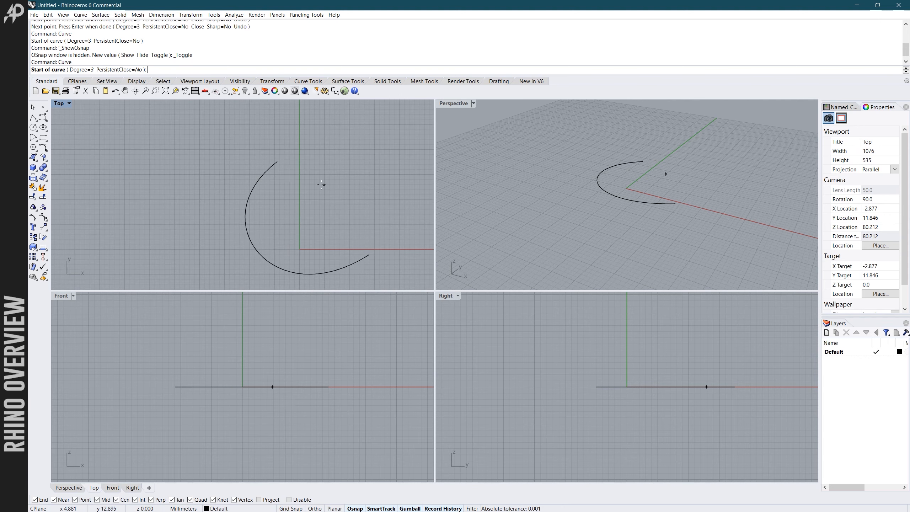
pyautogui.click(277, 162)
pyautogui.click(297, 222)
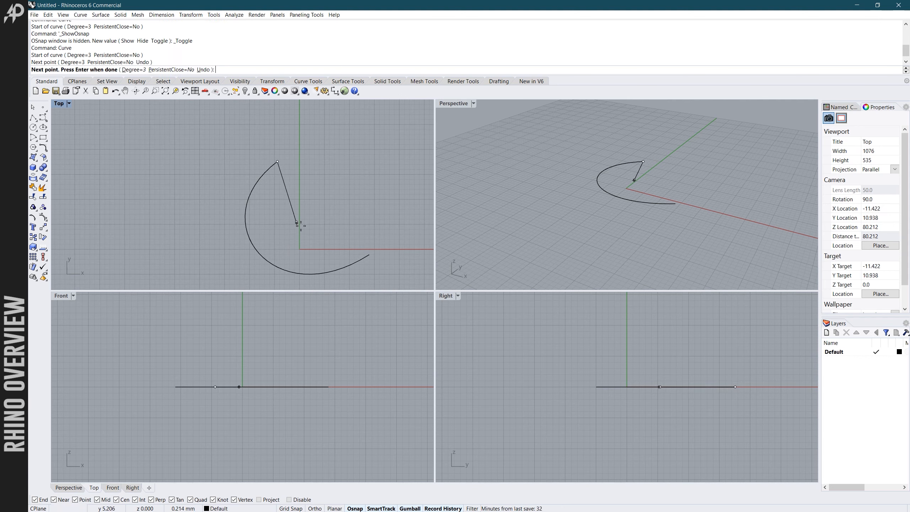
pyautogui.click(340, 225)
pyautogui.press('Return')
pyautogui.scroll(-3, 333, 194)
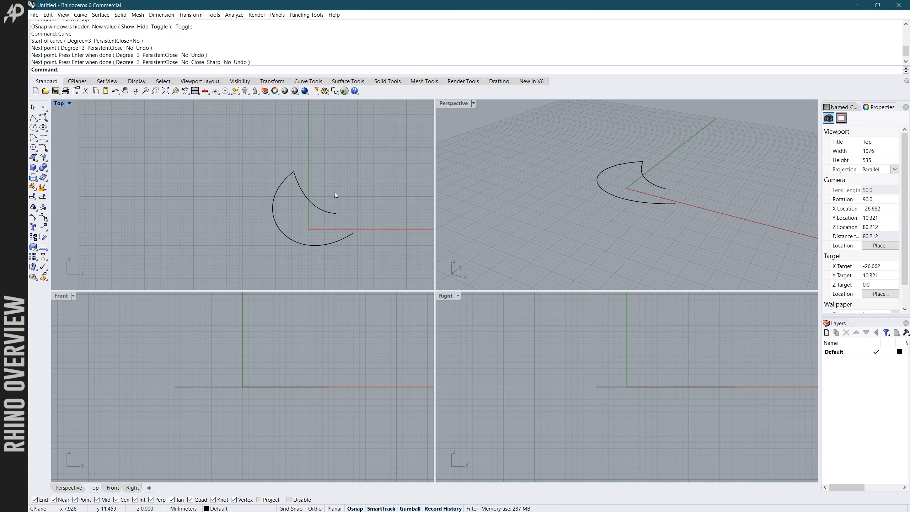
# - Select the inner curve and the outer curve one at a time in the Top viewport, and clear the selection
pyautogui.scroll(-4, 353, 237)
pyautogui.scroll(4, 361, 252)
pyautogui.scroll(2, 372, 225)
pyautogui.scroll(2, 340, 215)
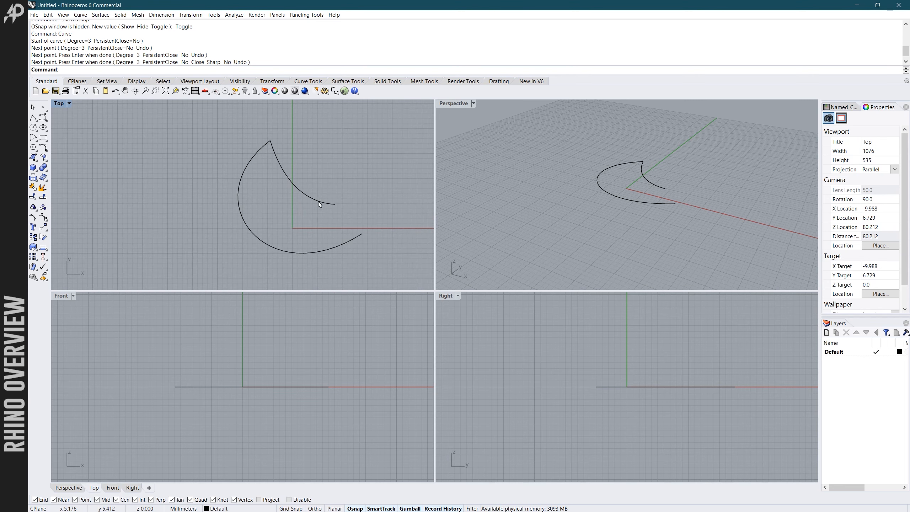
pyautogui.click(309, 198)
pyautogui.click(242, 175)
pyautogui.click(215, 149)
pyautogui.scroll(-1, 214, 150)
pyautogui.scroll(-1, 214, 159)
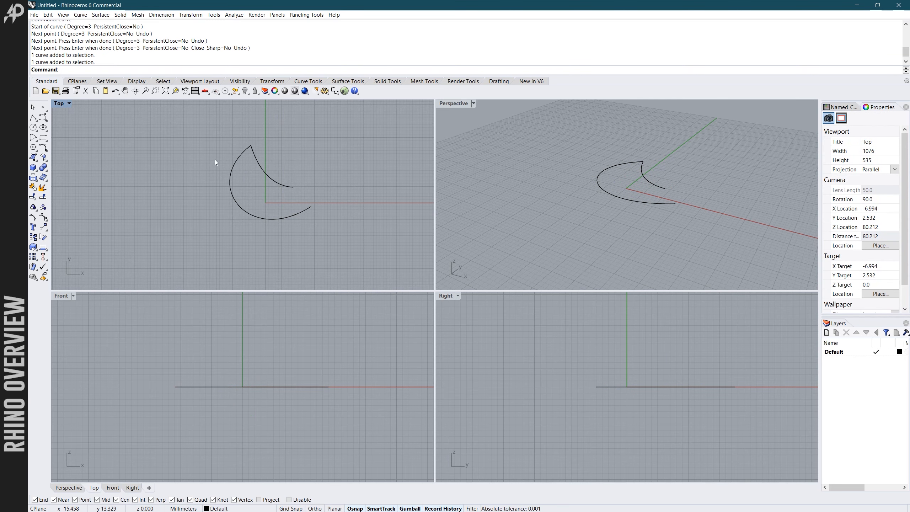
# - Try window selection on the two curves, first enclosing them partly and then completely, and clear the selection
pyautogui.moveTo(240, 170); pyautogui.dragTo(338, 242)
pyautogui.click(199, 134)
pyautogui.moveTo(177, 120); pyautogui.dragTo(284, 230)
pyautogui.moveTo(169, 124); pyautogui.dragTo(285, 239)
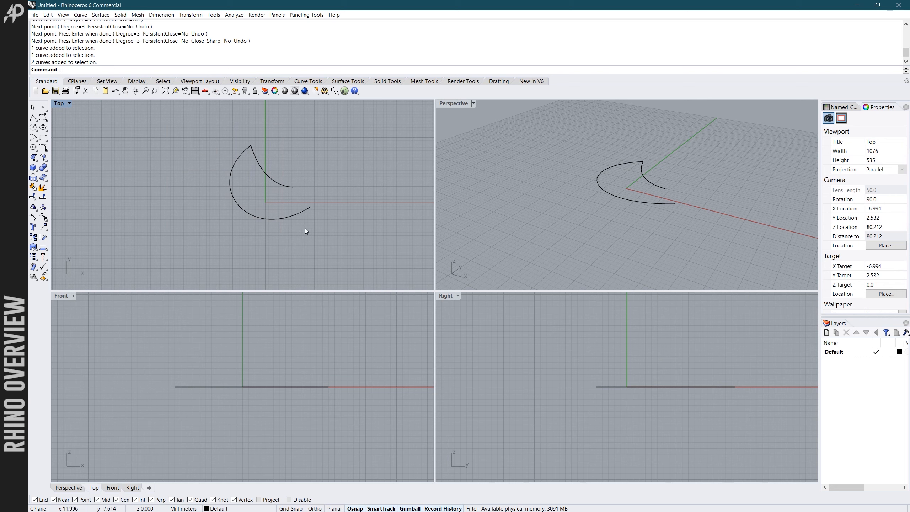
# - Select both curves repeatedly with crossing selections that only partly cover them, clearing the selection each time
pyautogui.moveTo(356, 136); pyautogui.dragTo(329, 164)
pyautogui.moveTo(274, 224); pyautogui.dragTo(273, 239)
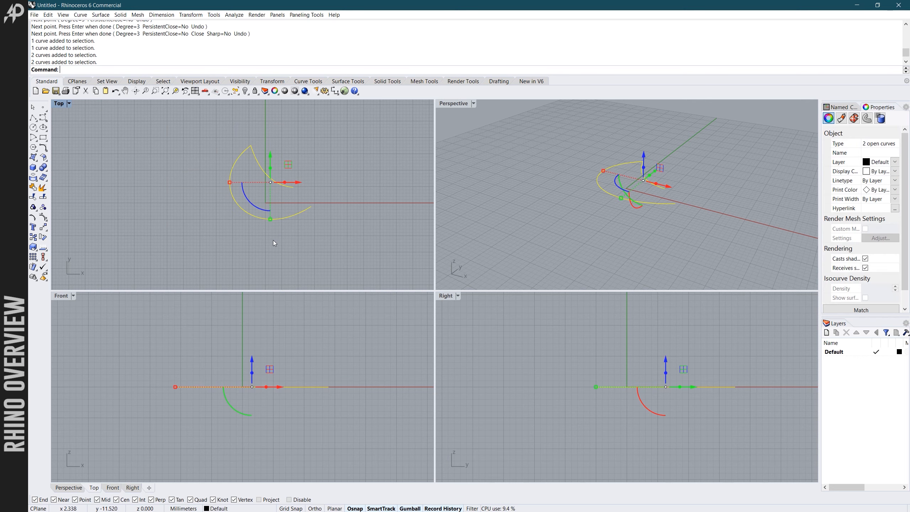
pyautogui.click(326, 153)
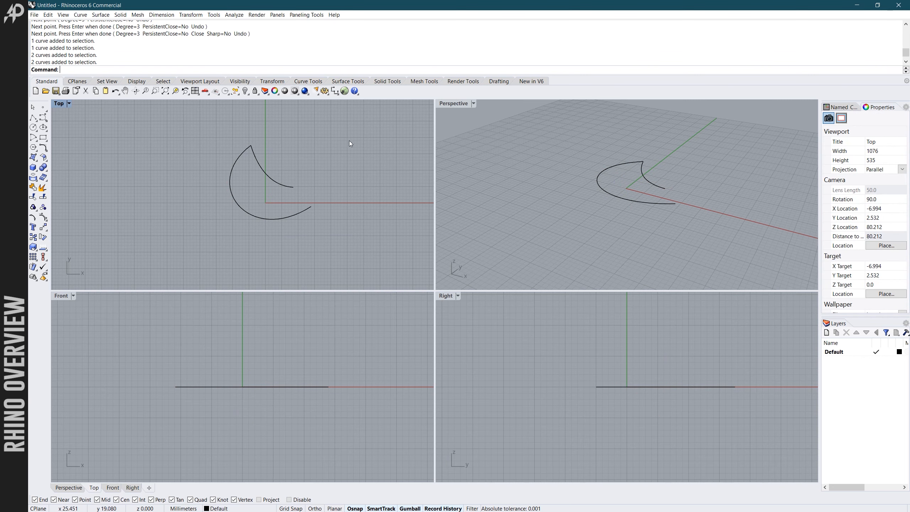
pyautogui.moveTo(345, 136); pyautogui.dragTo(267, 236)
pyautogui.click(339, 139)
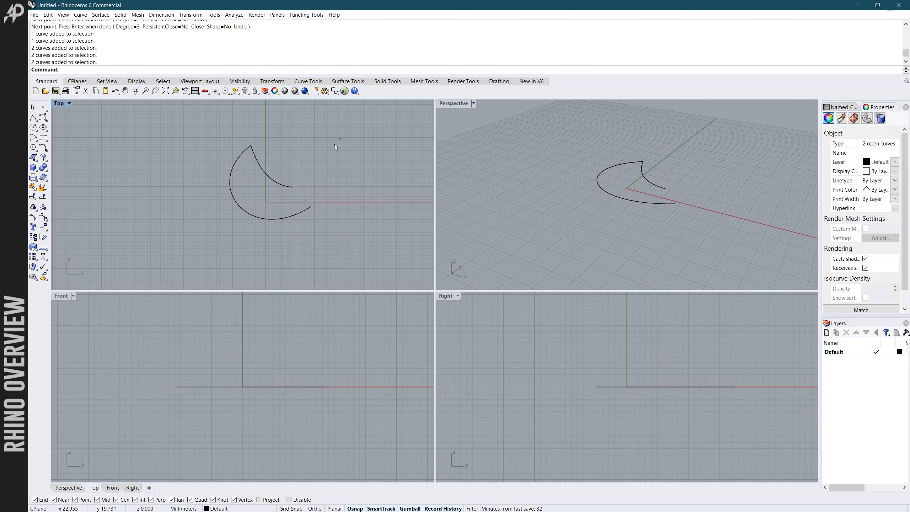
pyautogui.moveTo(334, 146); pyautogui.dragTo(302, 219)
pyautogui.click(328, 194)
pyautogui.scroll(-2, 328, 190)
pyautogui.scroll(2, 304, 204)
pyautogui.click(325, 161)
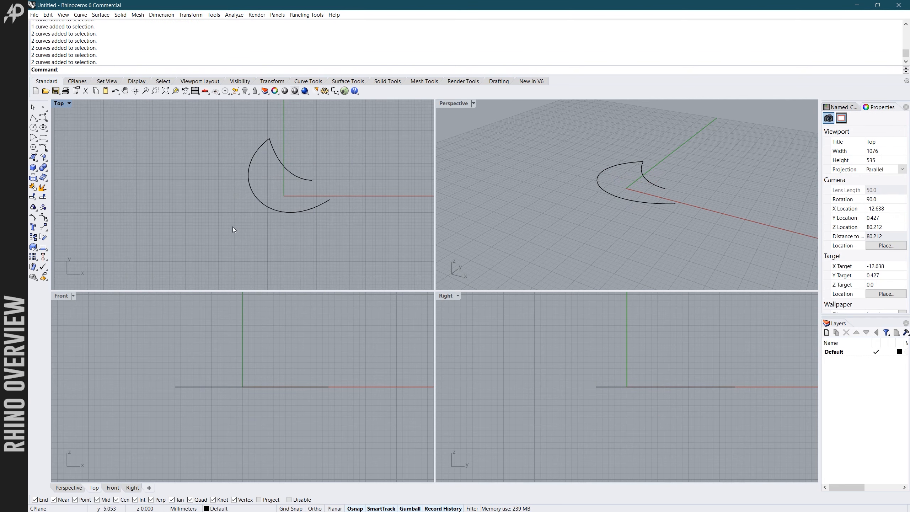
# - Select the inner curve and toggle its Gumball off and back on
pyautogui.scroll(-5, 233, 226)
pyautogui.click(260, 186)
pyautogui.scroll(7, 294, 169)
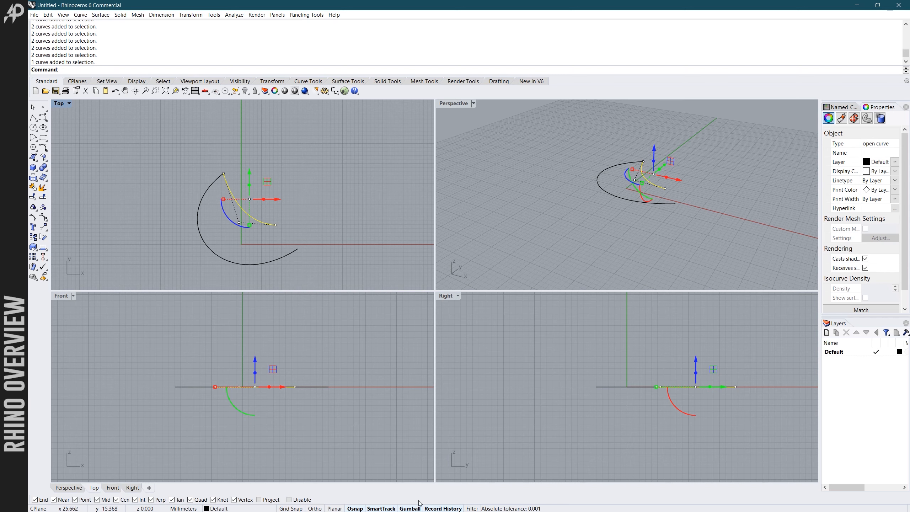
pyautogui.click(405, 509)
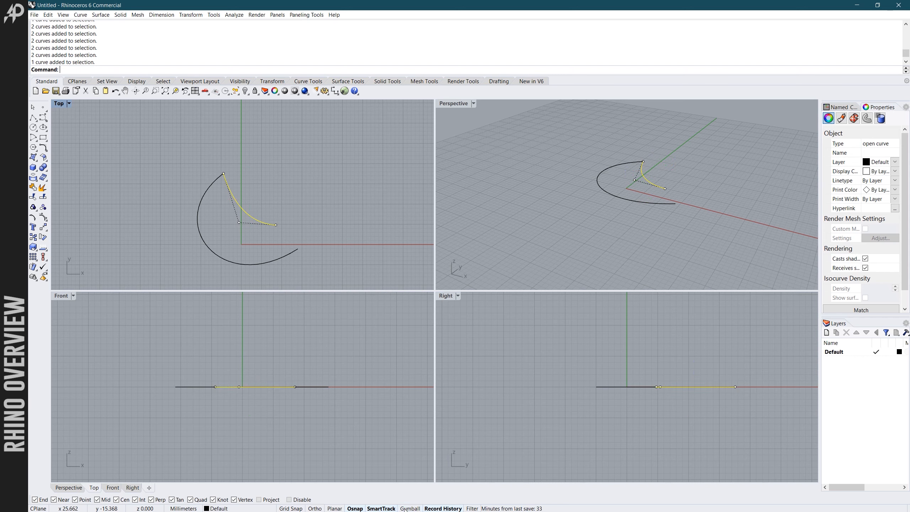
pyautogui.click(408, 509)
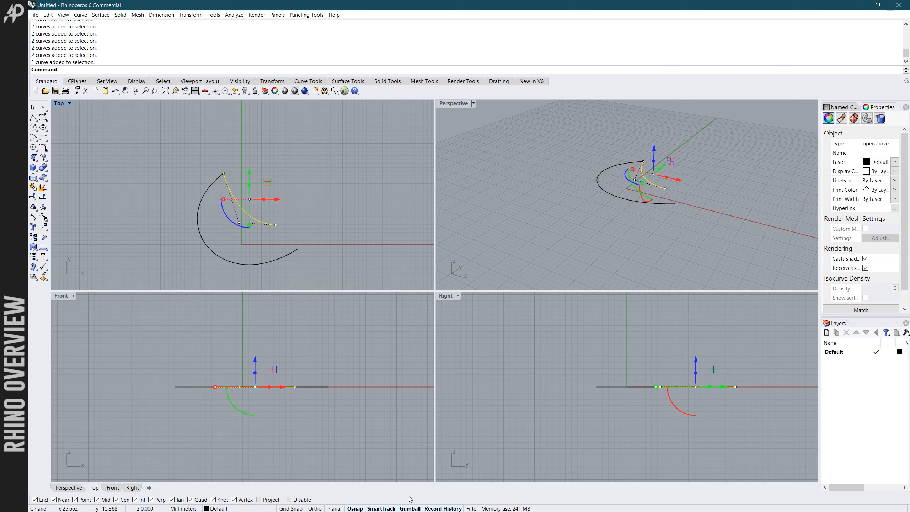
# - Reselect the inner curve, move it in the positive X direction with the Gumball away from the outer curve's endpoint, and deselect it
pyautogui.click(305, 189)
pyautogui.click(234, 201)
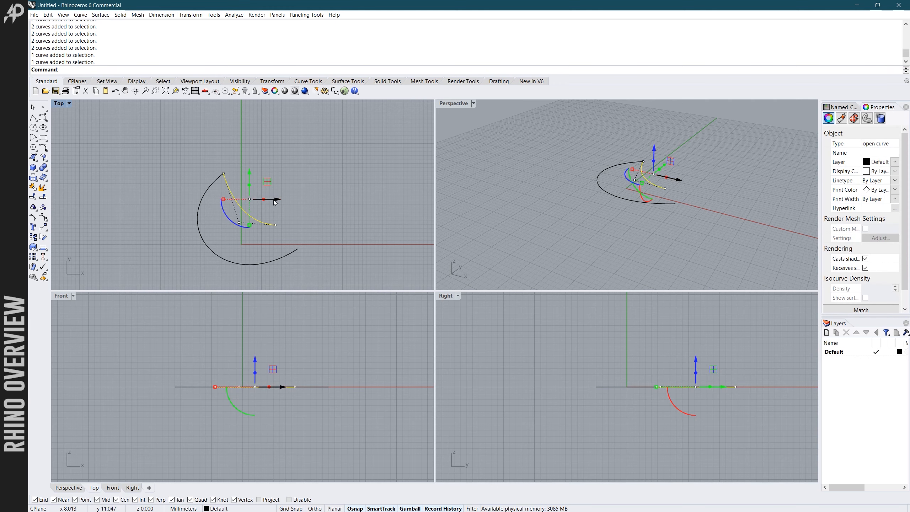
pyautogui.moveTo(273, 200)
pyautogui.mouseDown()
pyautogui.moveTo(312, 200)
pyautogui.moveTo(290, 200)
pyautogui.mouseUp()
pyautogui.moveTo(243, 219)
pyautogui.mouseDown()
pyautogui.moveTo(251, 226)
pyautogui.moveTo(252, 219)
pyautogui.mouseUp()
pyautogui.click(247, 138)
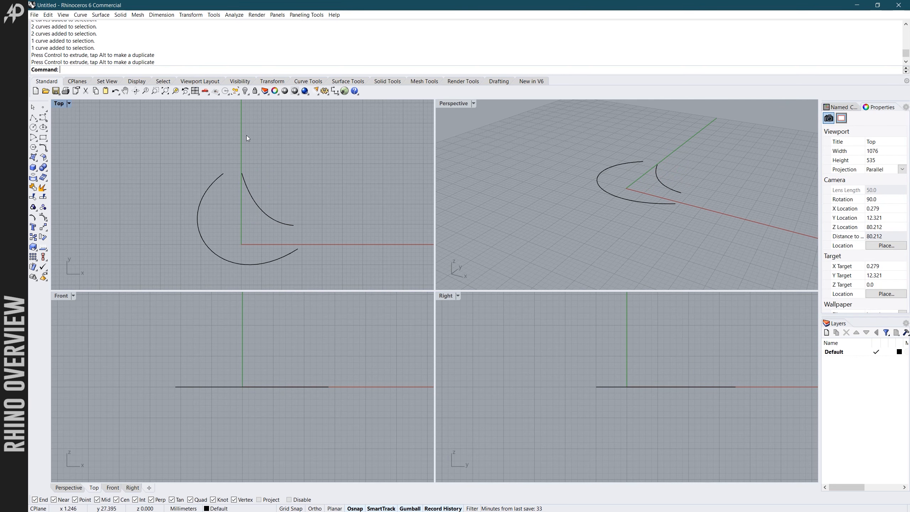
# - Select the inner curve in the Top view, move it 21 mm along the X axis with the Gumball, and deselect it
pyautogui.click(252, 192)
pyautogui.click(289, 200)
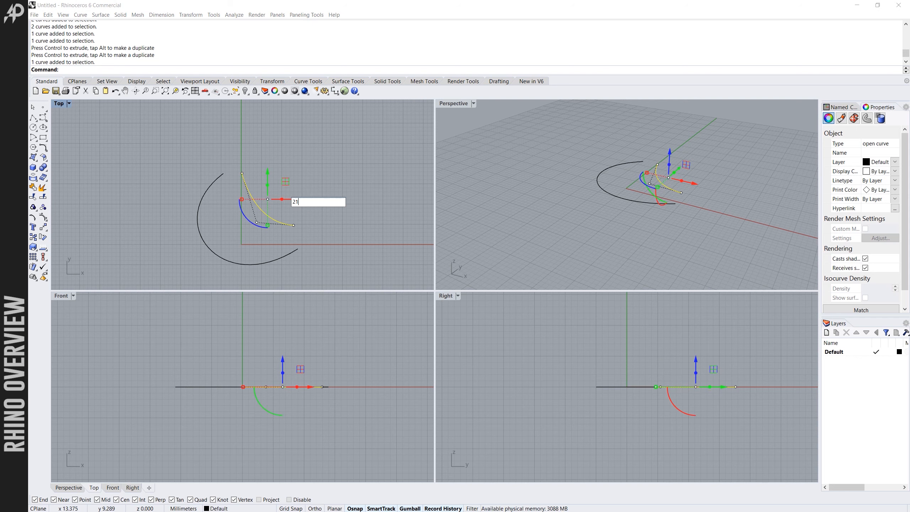
pyautogui.write('21')
pyautogui.press('Return')
pyautogui.click(305, 184)
# - Reselect the inner curve, move it back along X with the Gumball to the outer curve's upper endpoint, and deselect it
pyautogui.click(341, 204)
pyautogui.moveTo(333, 203); pyautogui.dragTo(232, 203)
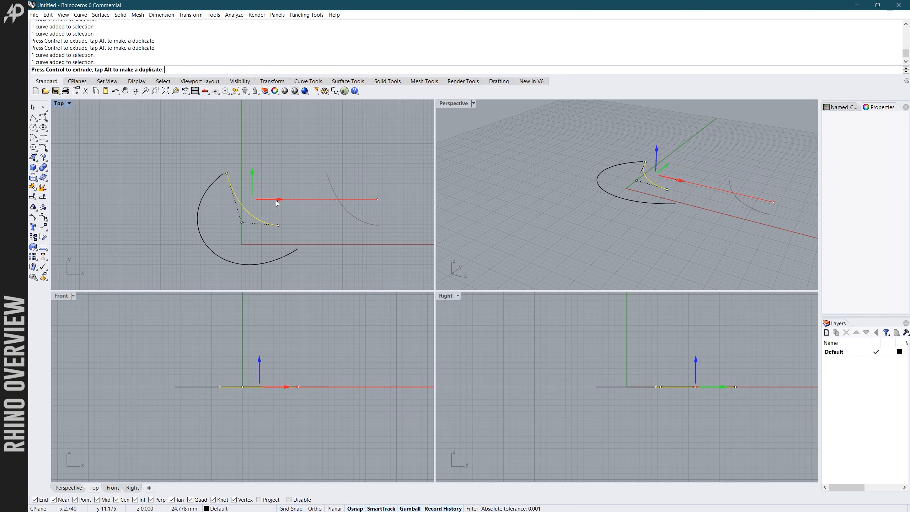
pyautogui.click(278, 163)
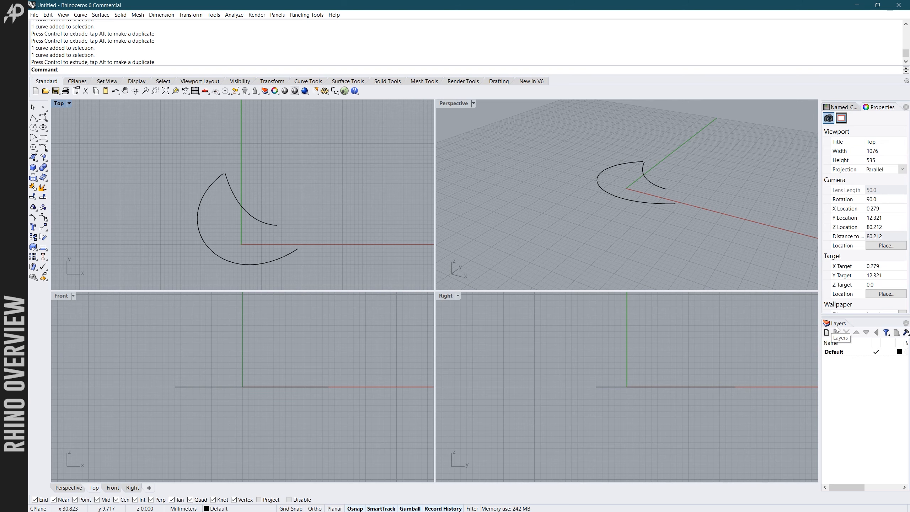
# - Dock the Layers panel as a tab beside Properties and return it to its own area beneath Properties
pyautogui.moveTo(835, 325); pyautogui.dragTo(864, 133)
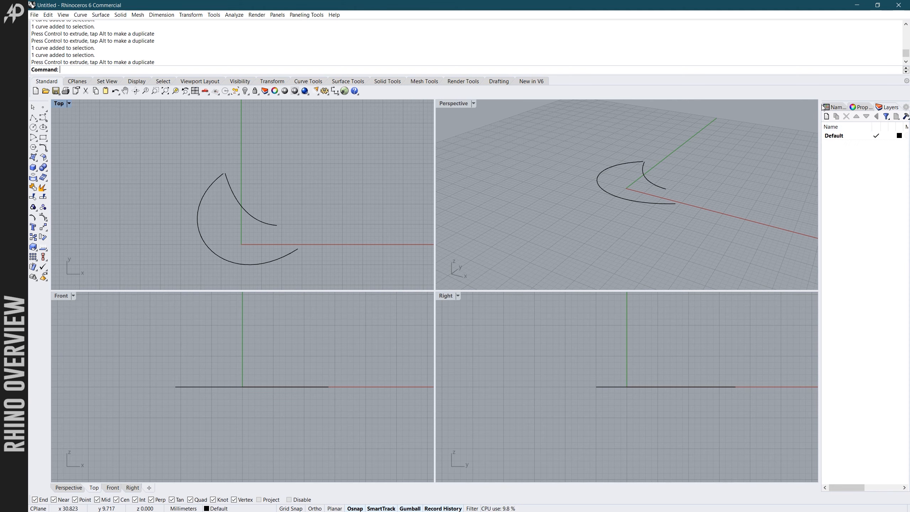
pyautogui.moveTo(876, 109); pyautogui.dragTo(860, 108)
pyautogui.moveTo(739, 187); pyautogui.dragTo(861, 293)
pyautogui.click(881, 108)
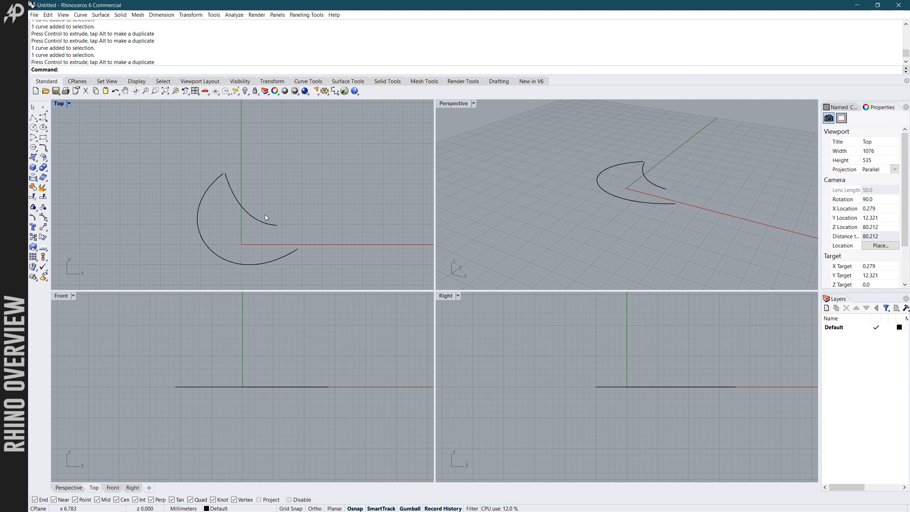
# - Select the inner curve in the Perspective view and create a new layer below Default
pyautogui.scroll(-2, 235, 139)
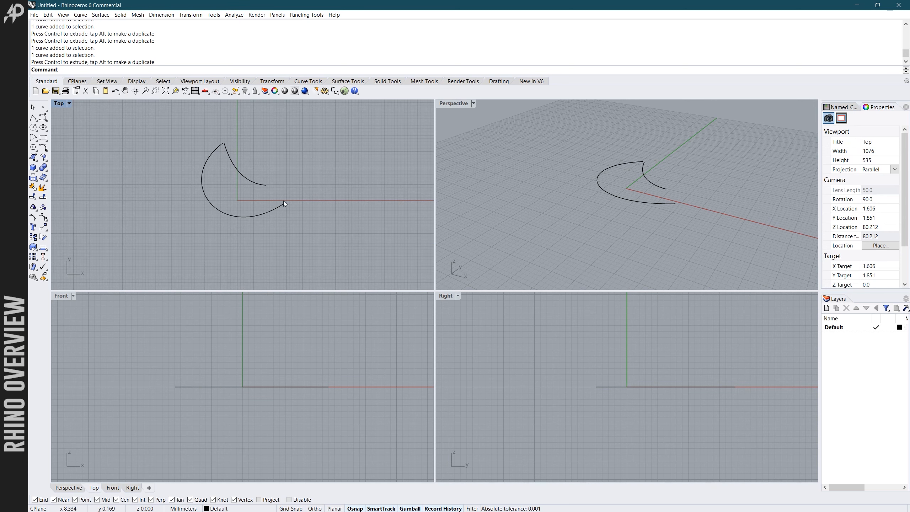
pyautogui.click(646, 178)
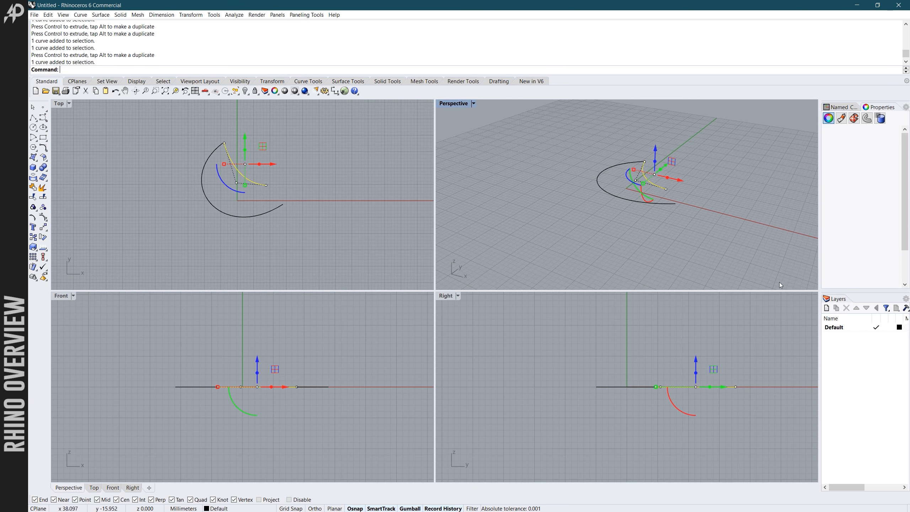
pyautogui.rightClick(842, 352)
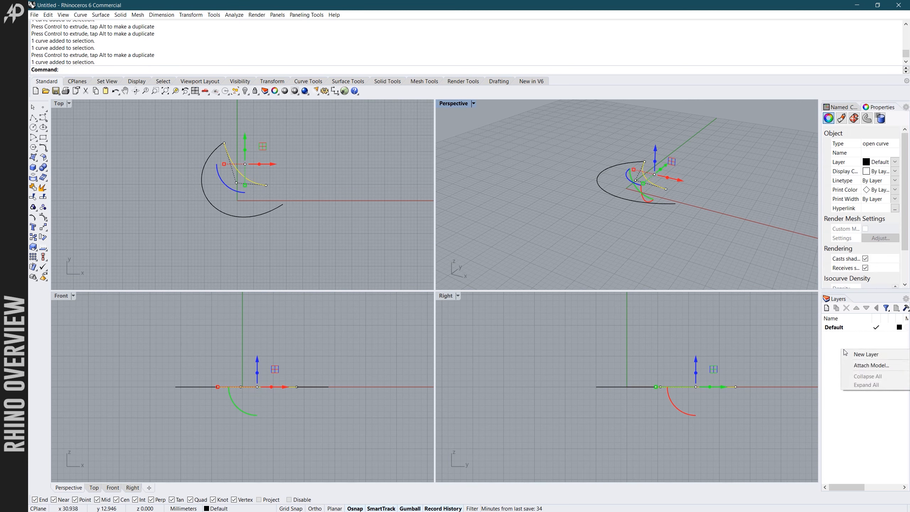
pyautogui.click(851, 354)
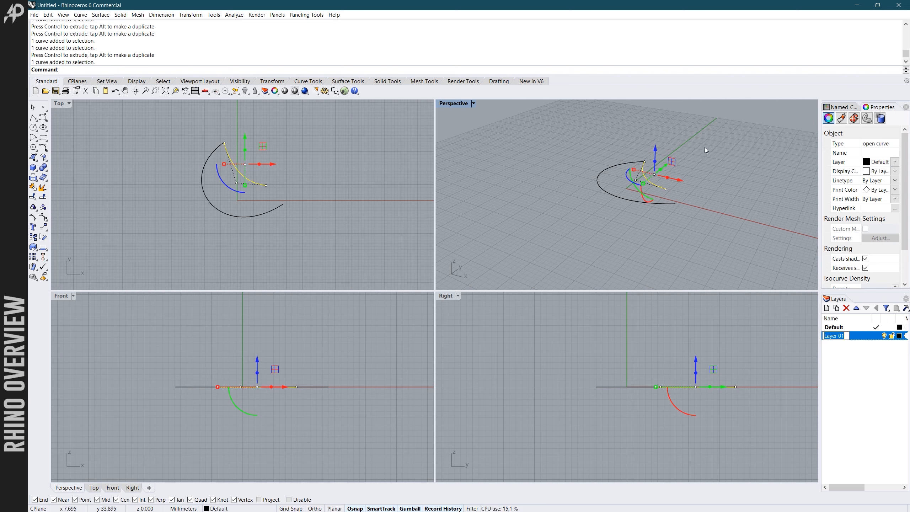
# - Assign the selected inner curve to Layer 01 through its object properties and deselect it
pyautogui.scroll(2, 671, 171)
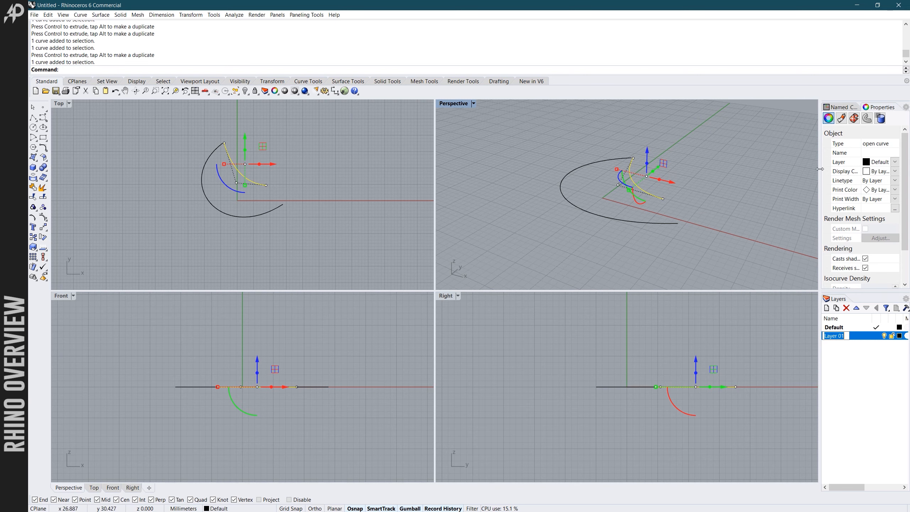
pyautogui.click(894, 162)
pyautogui.click(875, 177)
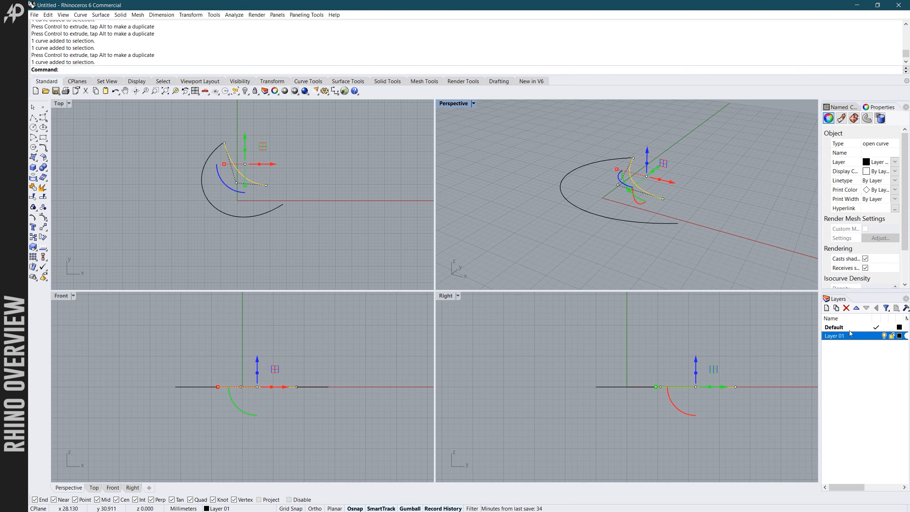
pyautogui.click(714, 191)
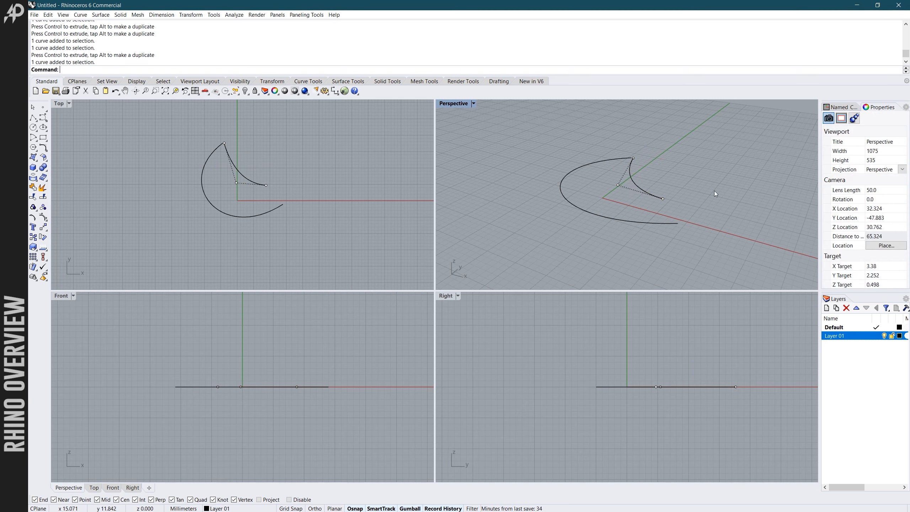
# - Examine the two curves at varying magnifications in the Perspective and Top views
pyautogui.scroll(4, 651, 178)
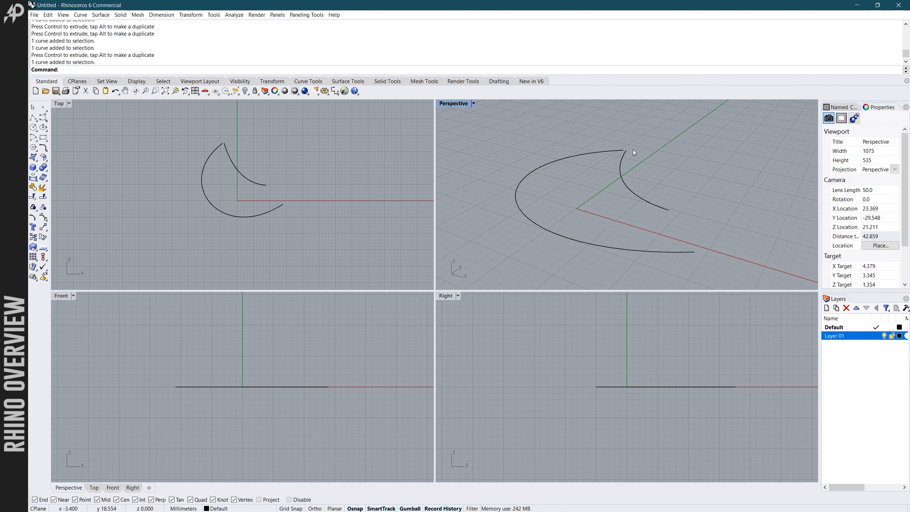
pyautogui.scroll(-6, 591, 177)
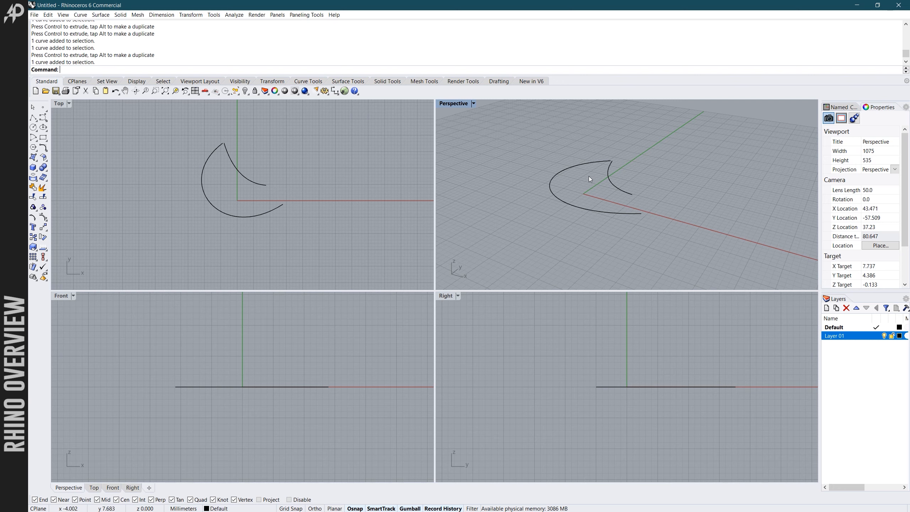
pyautogui.scroll(-4, 584, 178)
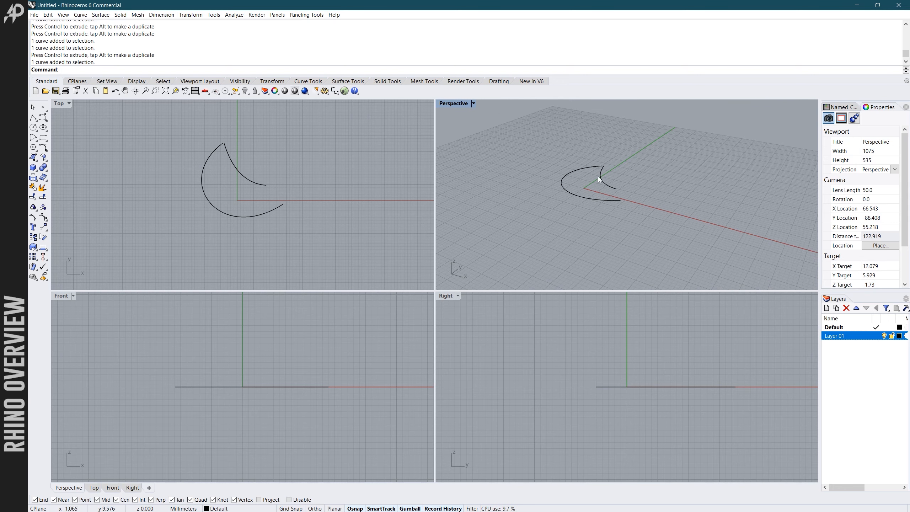
pyautogui.scroll(8, 606, 178)
pyautogui.scroll(-6, 654, 188)
pyautogui.scroll(6, 626, 188)
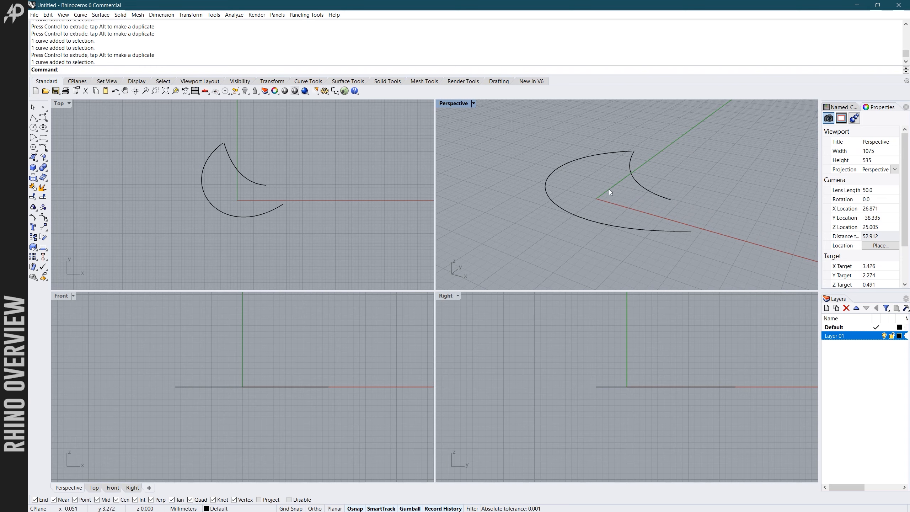
pyautogui.scroll(-8, 338, 196)
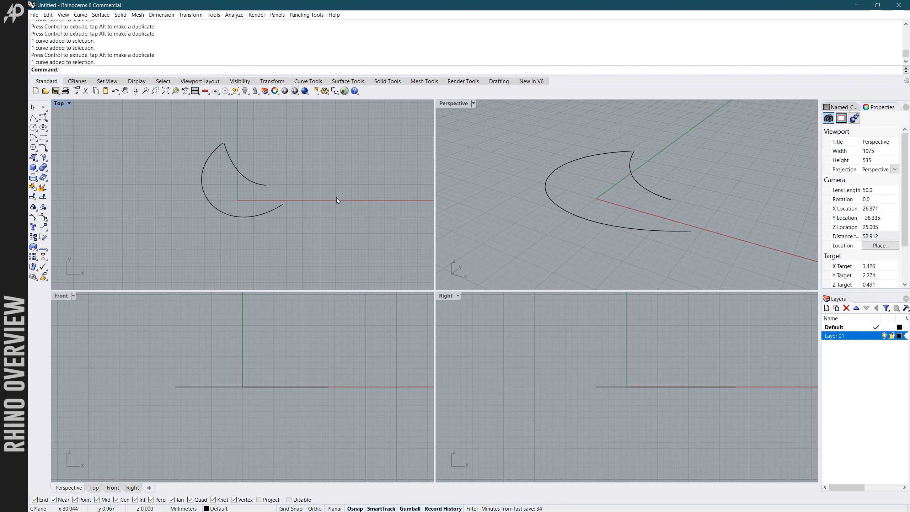
pyautogui.scroll(8, 312, 197)
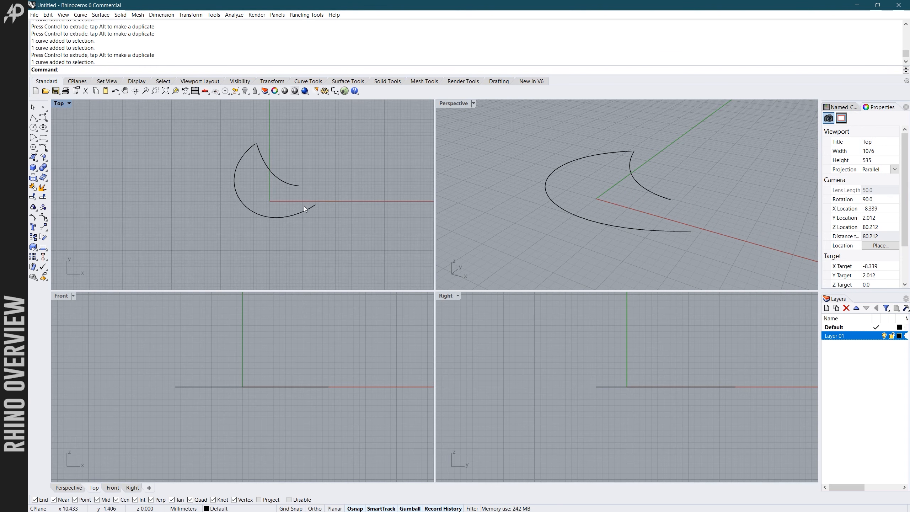
pyautogui.scroll(3, 310, 205)
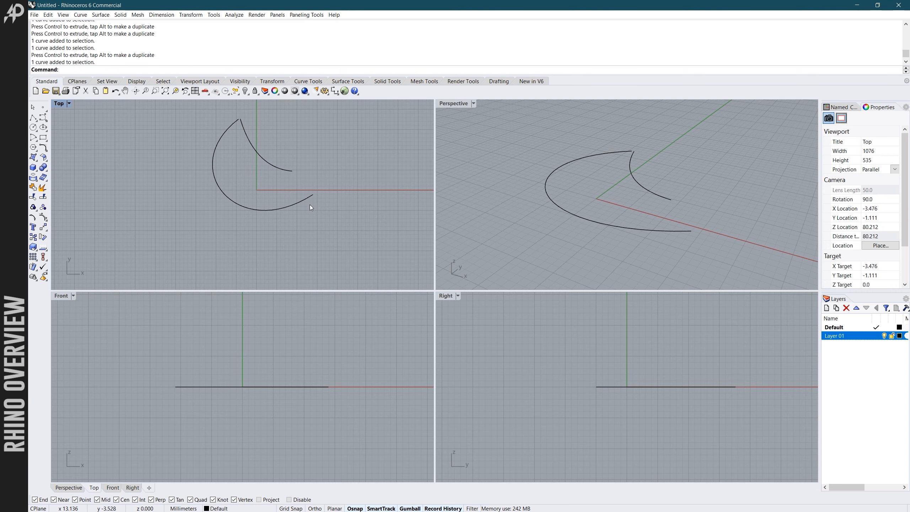
pyautogui.scroll(-2, 309, 205)
pyautogui.scroll(3, 310, 185)
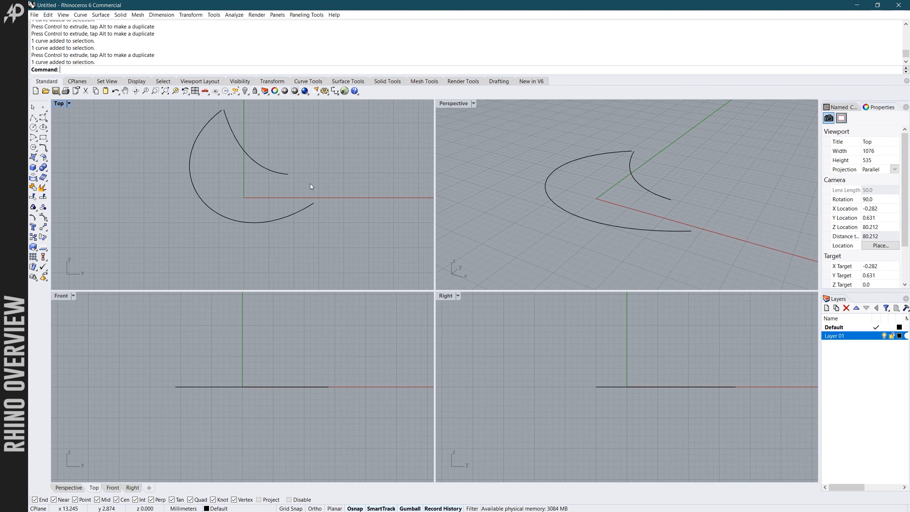
pyautogui.scroll(3, 310, 196)
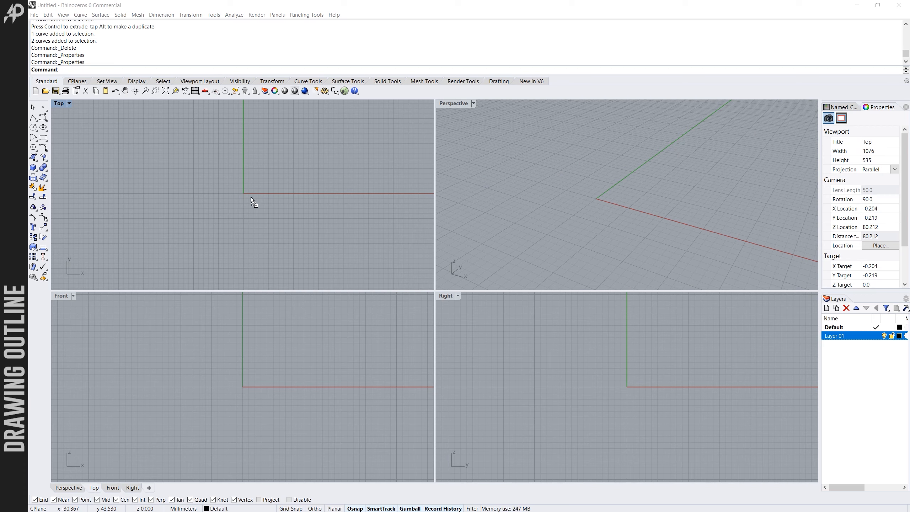
# - Insert xmasstree.jpg as a Picture in the Top view, placing it as a large square roughly centred on the origin
pyautogui.moveTo(242, 186); pyautogui.dragTo(242, 186)
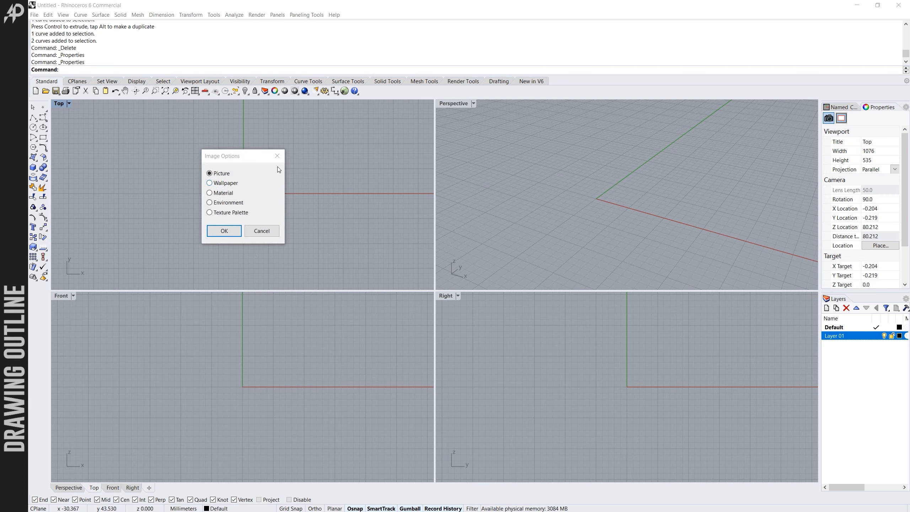
pyautogui.click(225, 231)
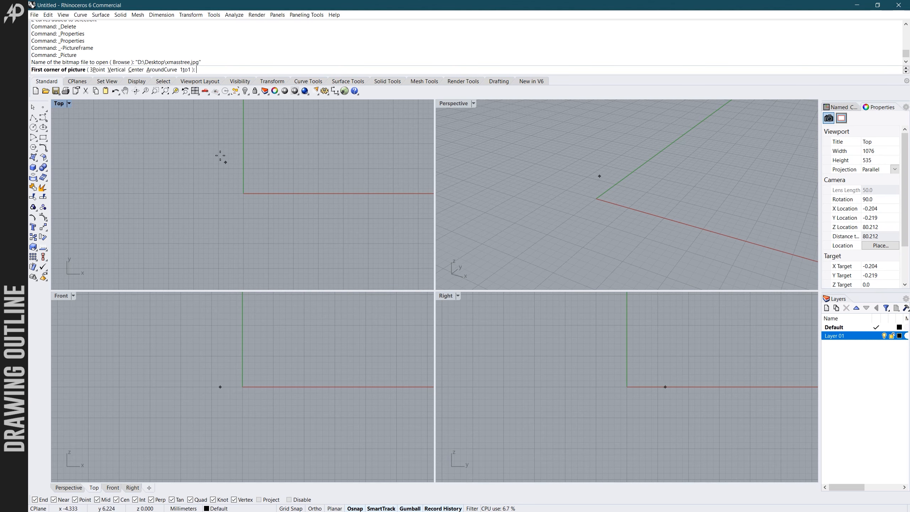
pyautogui.click(163, 116)
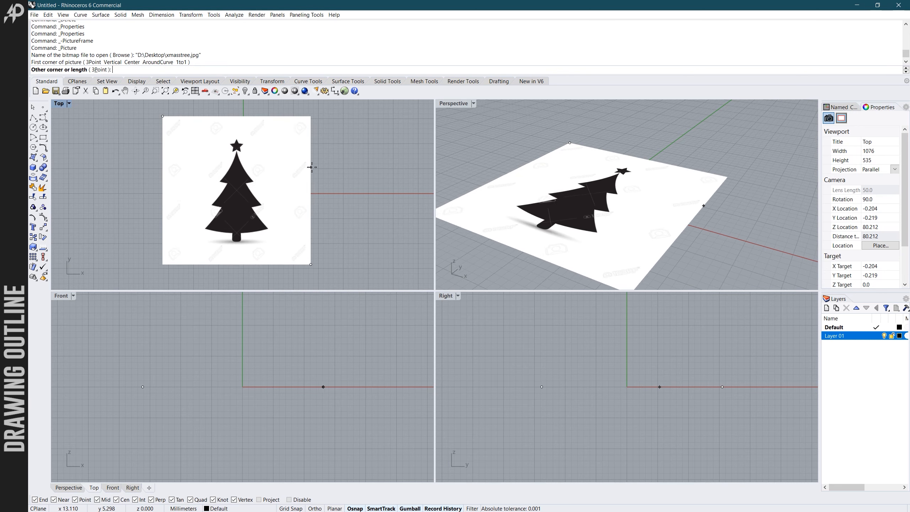
pyautogui.click(322, 169)
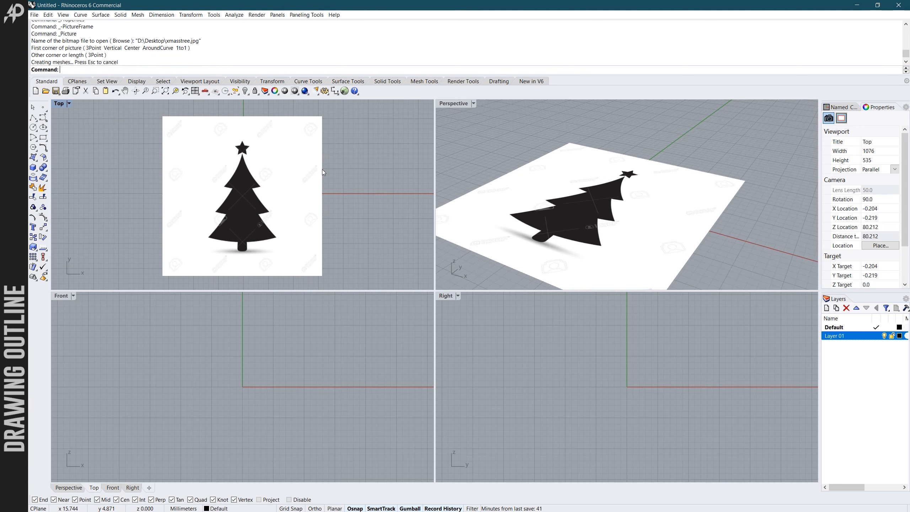
# - Maximize the Top view, select the tree picture, and shift it slightly in positive X so the tree centres on the Y axis
pyautogui.doubleClick(61, 103)
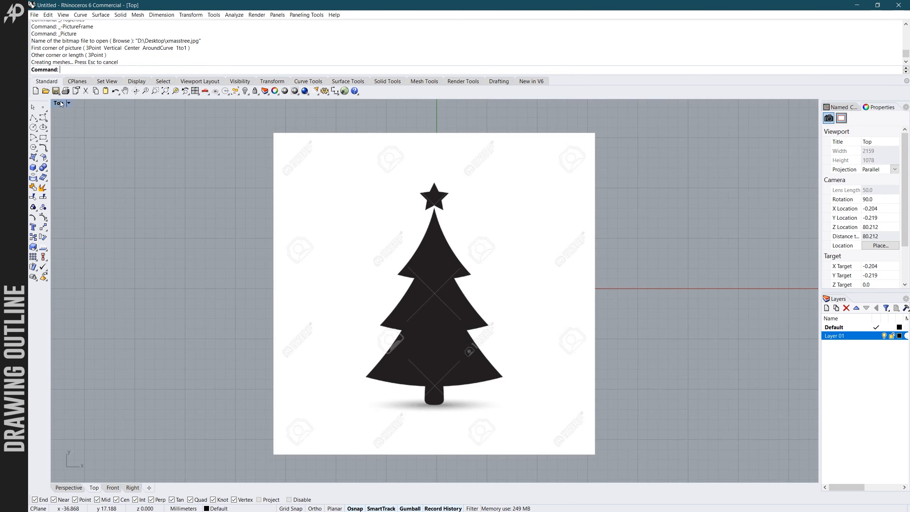
pyautogui.scroll(-5, 366, 183)
pyautogui.click(414, 197)
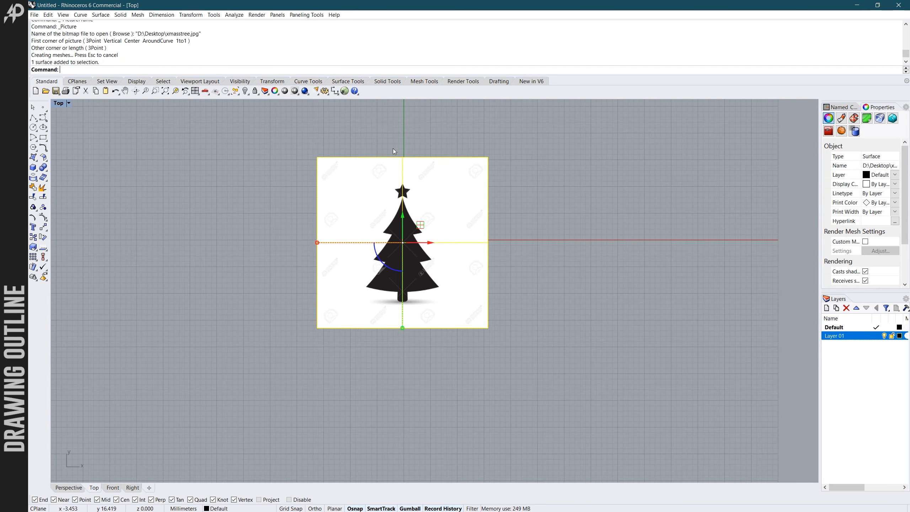
pyautogui.moveTo(429, 246); pyautogui.dragTo(432, 248)
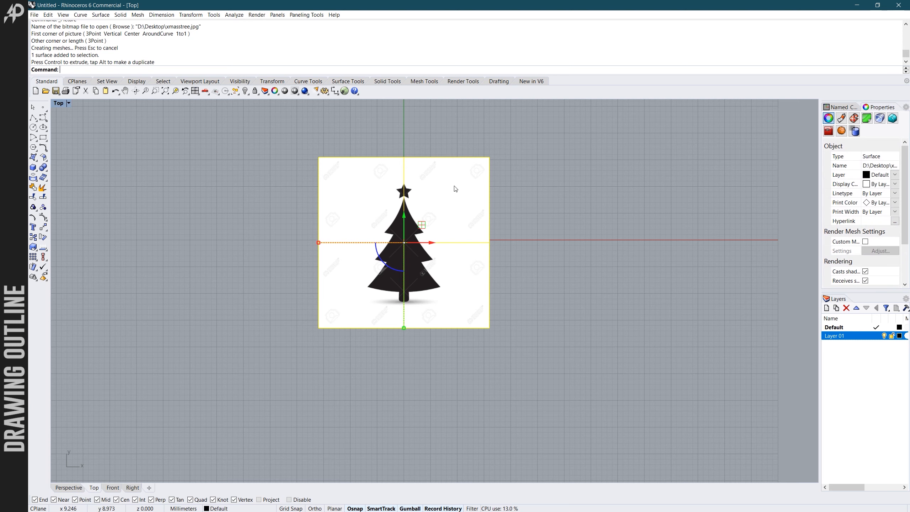
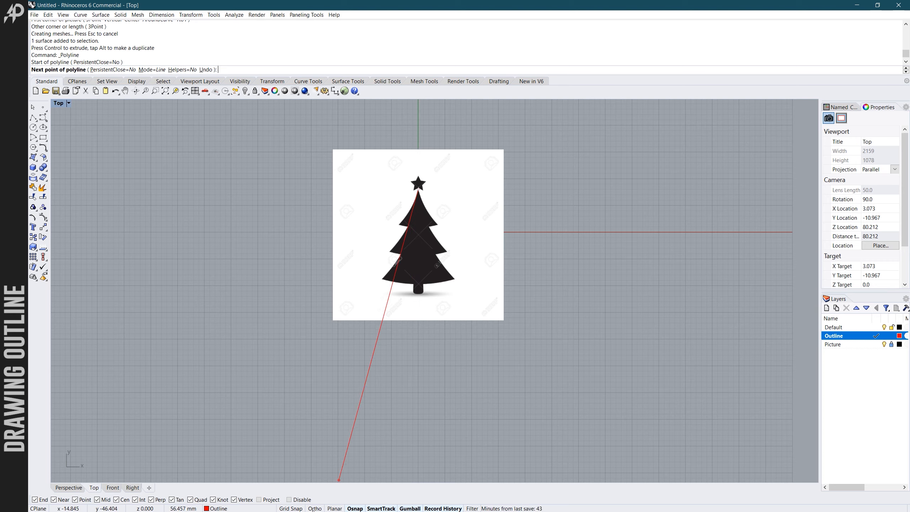
# - Finish a vertical centre line running down from the tree's apex past the trunk, and move it up beyond the star
pyautogui.click(431, 375)
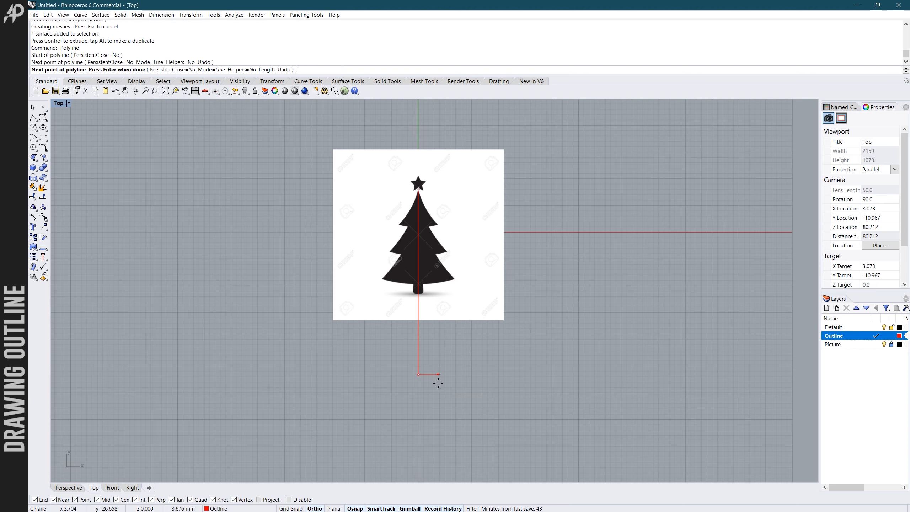
pyautogui.press('Return')
pyautogui.click(419, 369)
pyautogui.scroll(-3, 422, 370)
pyautogui.scroll(2, 423, 370)
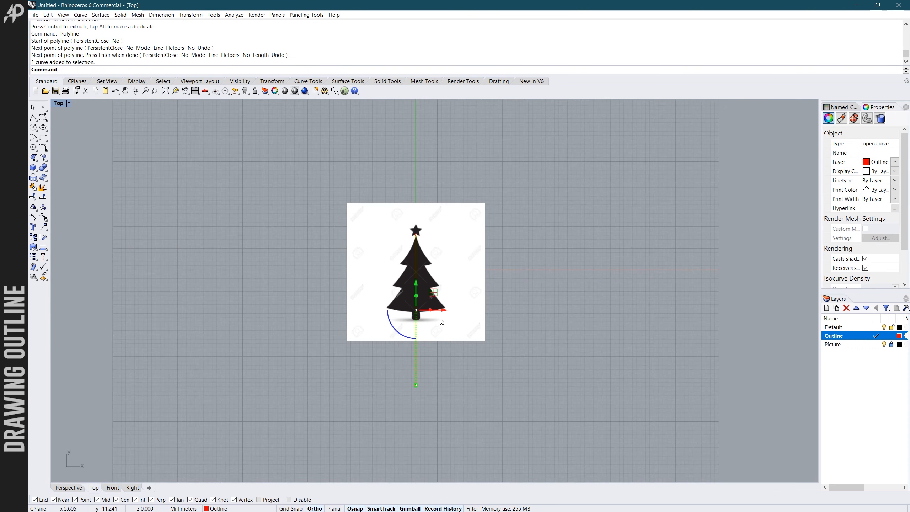
pyautogui.moveTo(417, 289); pyautogui.dragTo(417, 258)
pyautogui.click(479, 336)
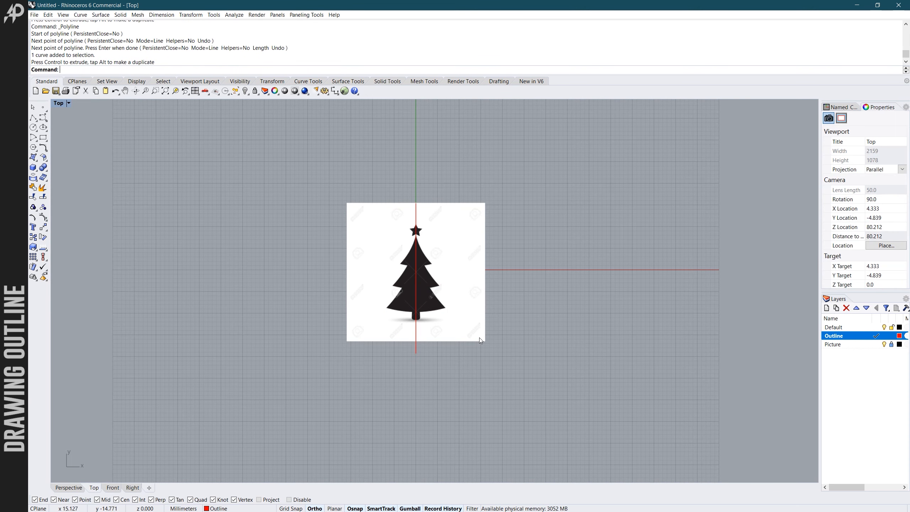
# - With Ortho off, trace the top tier's left slope with a degree 3 Curve from the apex on the centre line to the tier's tip
pyautogui.moveTo(433, 300); pyautogui.dragTo(440, 308, button='right')
pyautogui.scroll(3, 441, 311)
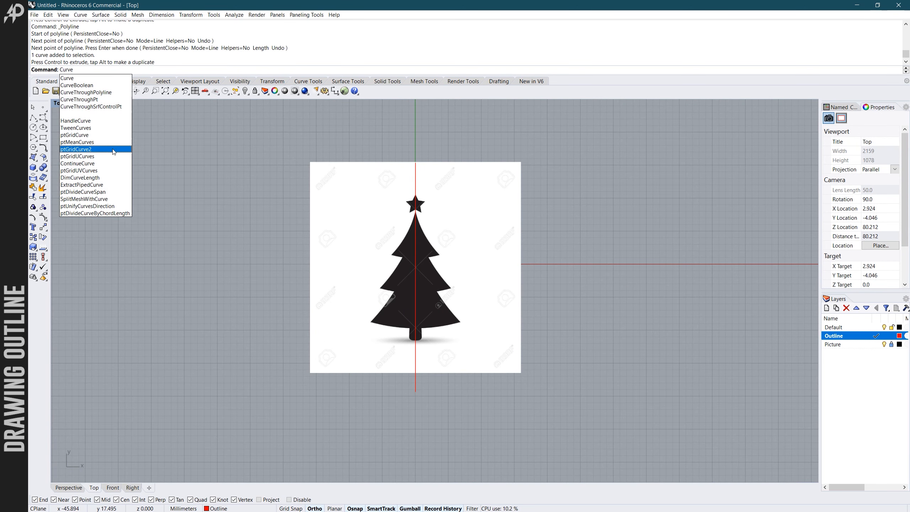
pyautogui.press('Return')
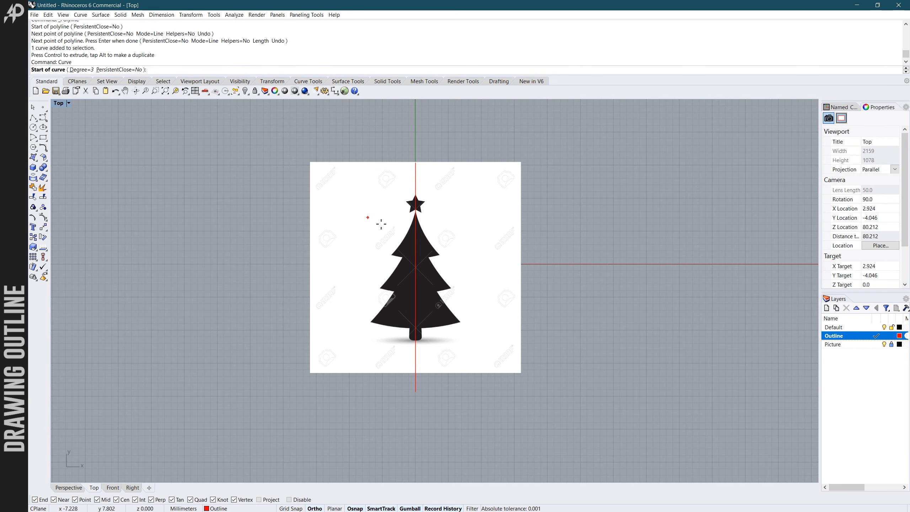
pyautogui.scroll(4, 428, 201)
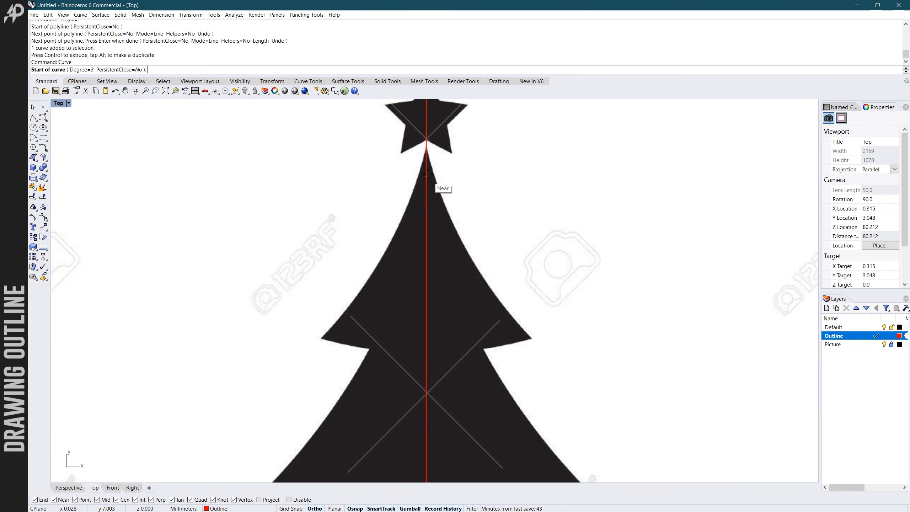
pyautogui.click(426, 144)
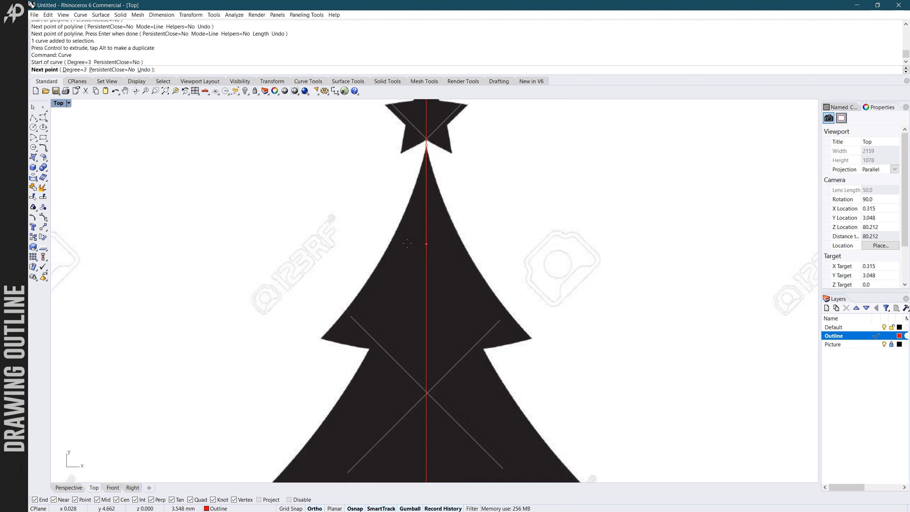
pyautogui.press('F8')
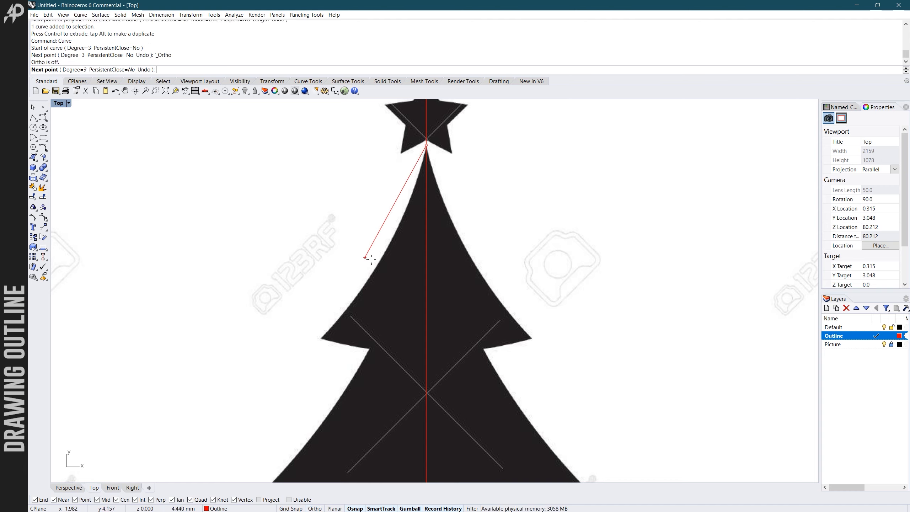
pyautogui.click(393, 255)
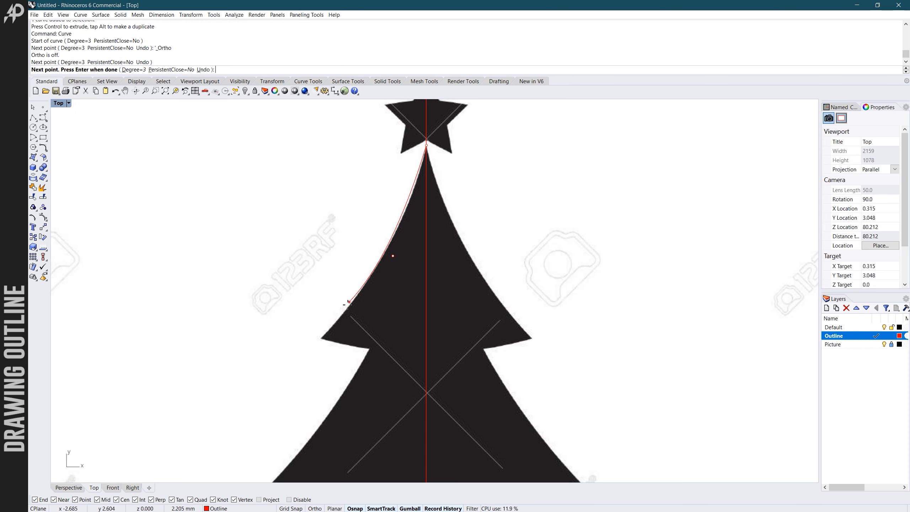
pyautogui.click(322, 339)
pyautogui.press('Return')
# - Trace the short underside of the top tier with a Curve from its left tip to the inner notch
pyautogui.scroll(-7, 326, 339)
pyautogui.scroll(7, 328, 355)
pyautogui.press('Return')
pyautogui.click(318, 315)
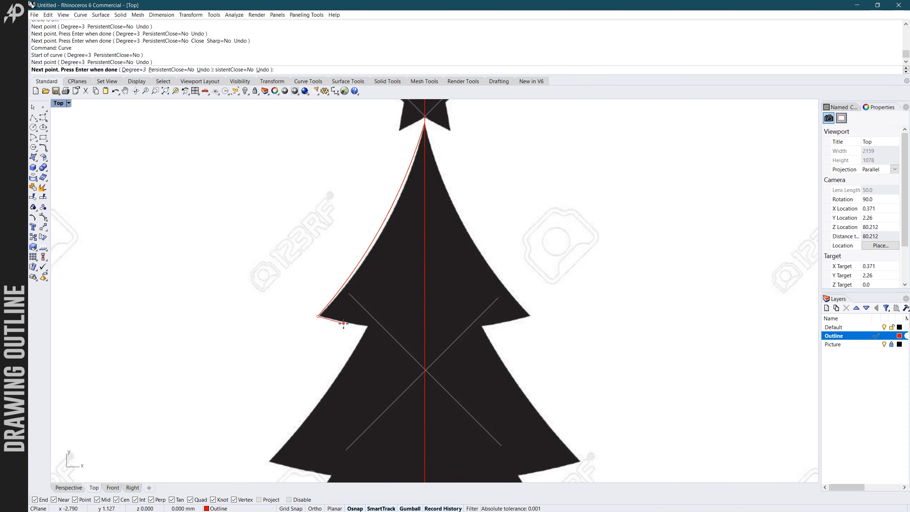
pyautogui.click(369, 326)
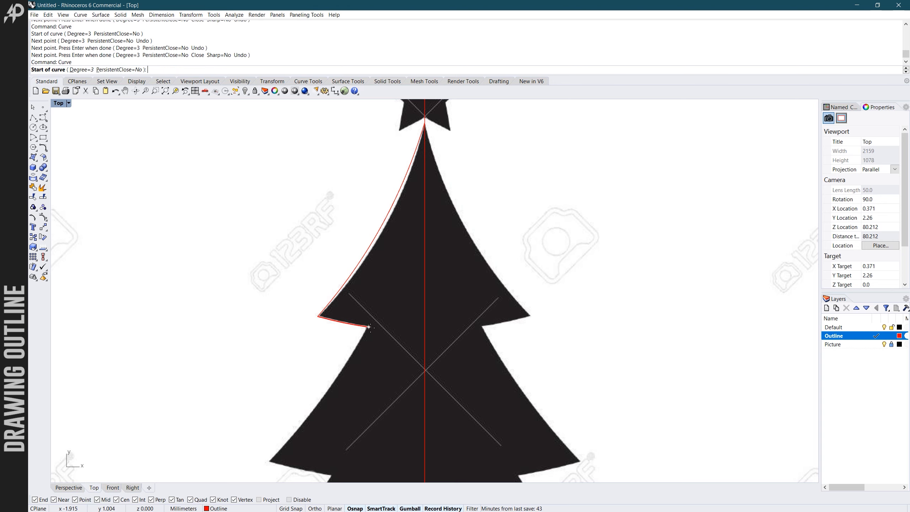
# - Trace the middle tier's left slope with a Curve from the upper notch down to the tier's tip
pyautogui.click(326, 394)
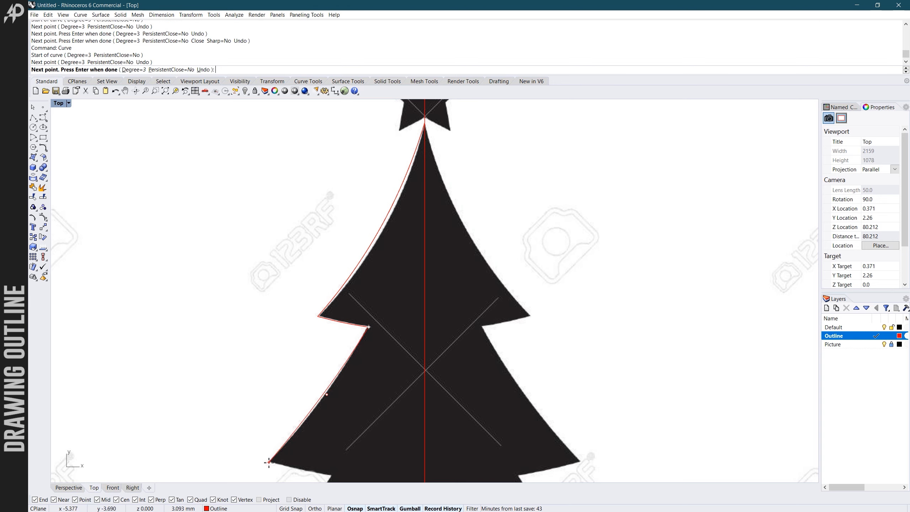
pyautogui.click(268, 463)
pyautogui.press('Return')
# - Trace the middle tier's underside with a Curve from its left tip to the notch above the bottom tier
pyautogui.scroll(-7, 306, 385)
pyautogui.scroll(4, 296, 433)
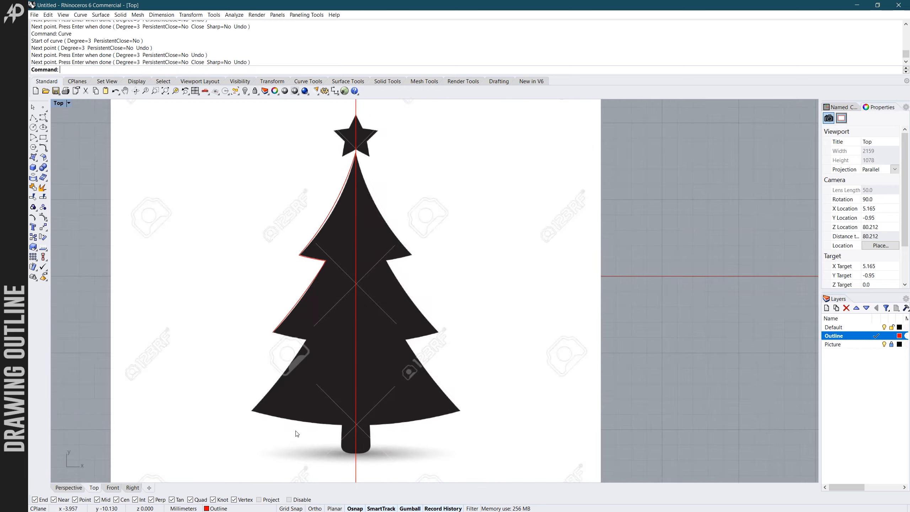
pyautogui.press('Return')
pyautogui.click(273, 330)
pyautogui.scroll(4, 287, 333)
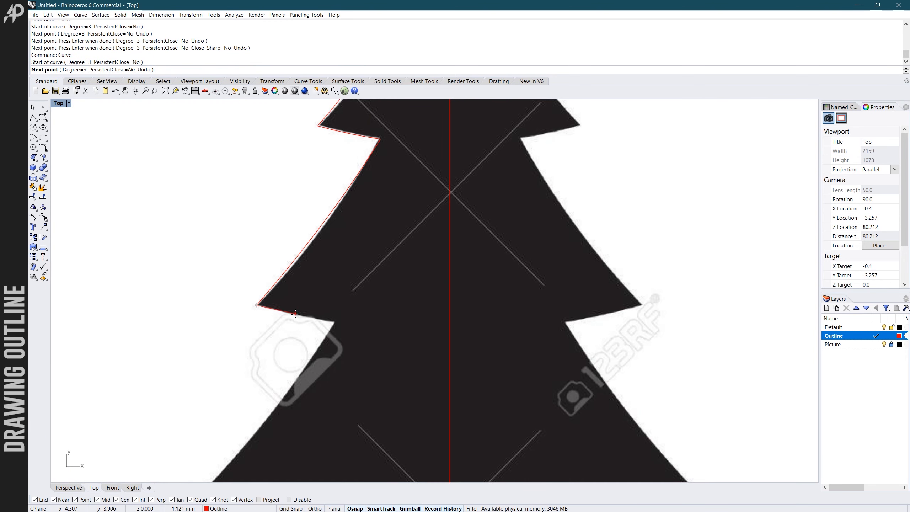
pyautogui.click(294, 316)
pyautogui.click(335, 322)
pyautogui.press('Return')
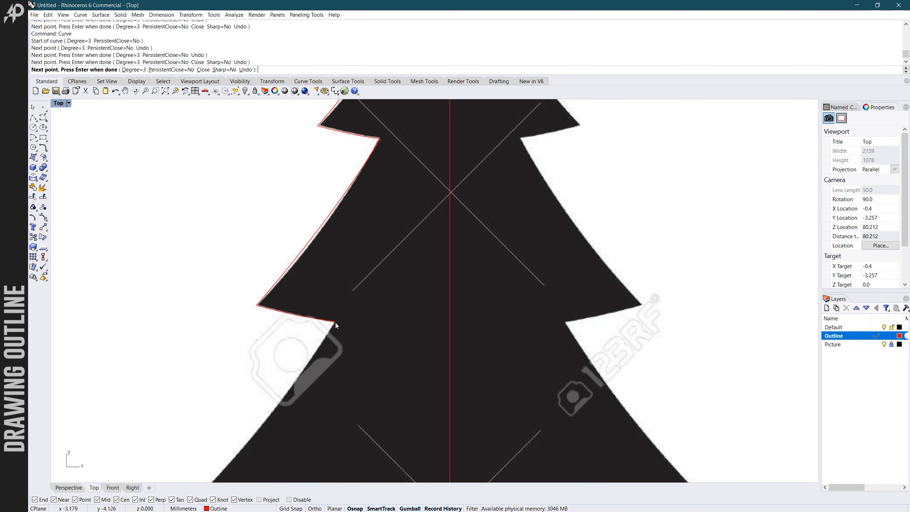
# - Trace the bottom tier's left slope with a Curve from the lower notch to the tier's outer tip
pyautogui.press('Return')
pyautogui.click(335, 321)
pyautogui.scroll(-4, 335, 322)
pyautogui.scroll(4, 326, 379)
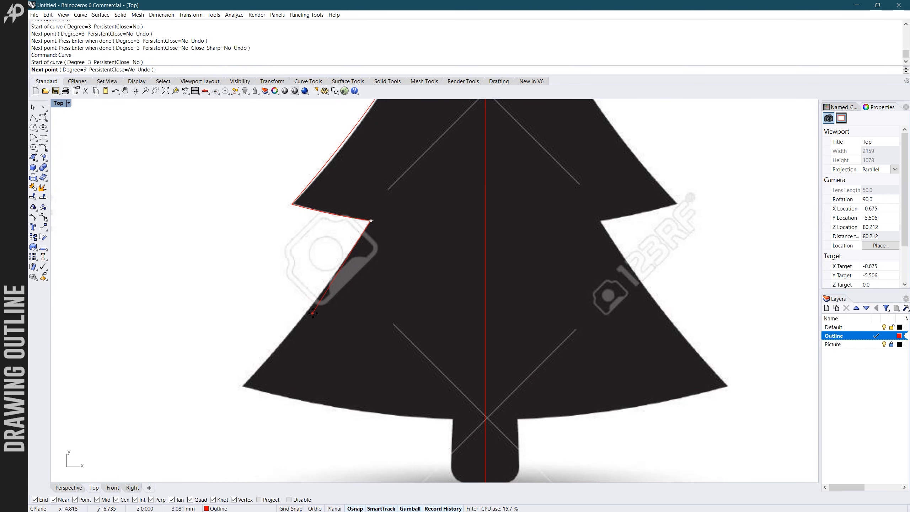
pyautogui.click(322, 347)
pyautogui.click(243, 382)
pyautogui.press('Return')
pyautogui.press('Return')
# - Trace the bottom tier's underside with a Curve from its left tip to the top of the trunk
pyautogui.click(243, 385)
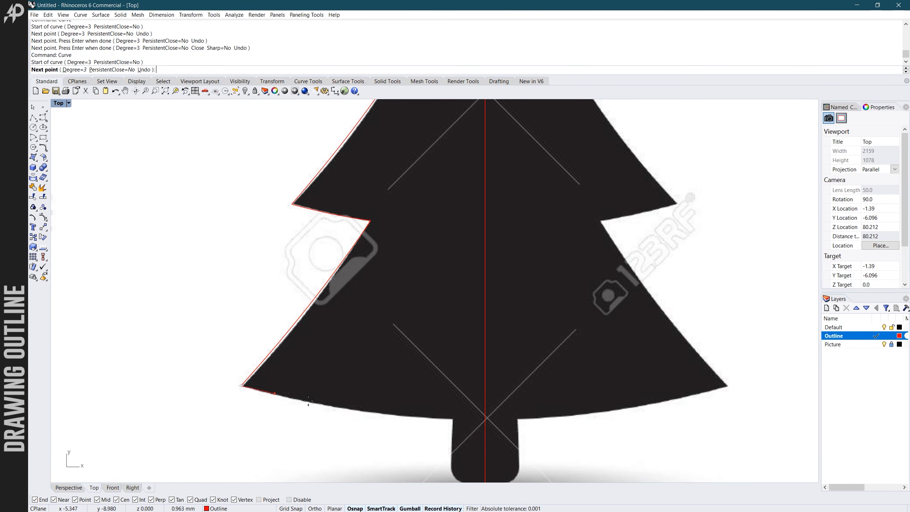
pyautogui.click(354, 412)
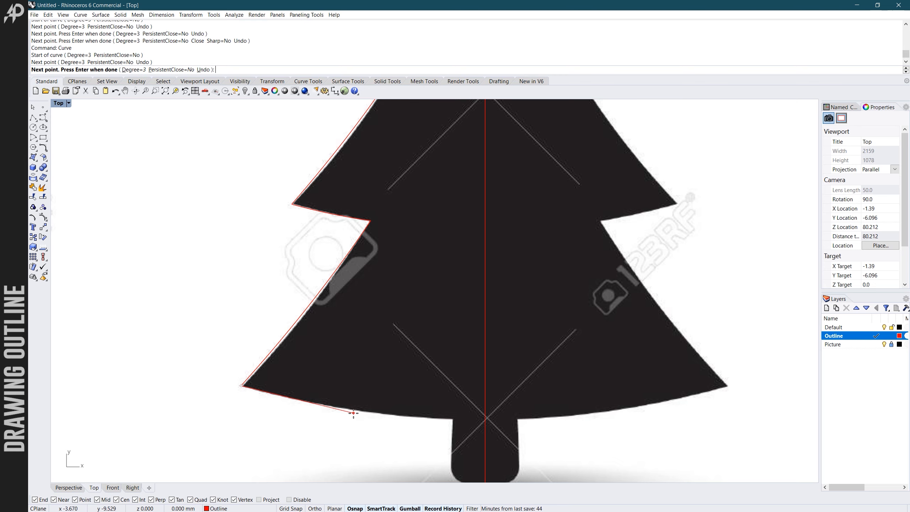
pyautogui.click(453, 418)
pyautogui.press('Return')
# - Draw a Polyline segment down the trunk's left side from the end of the bottom tier's underside curve
pyautogui.scroll(-5, 440, 341)
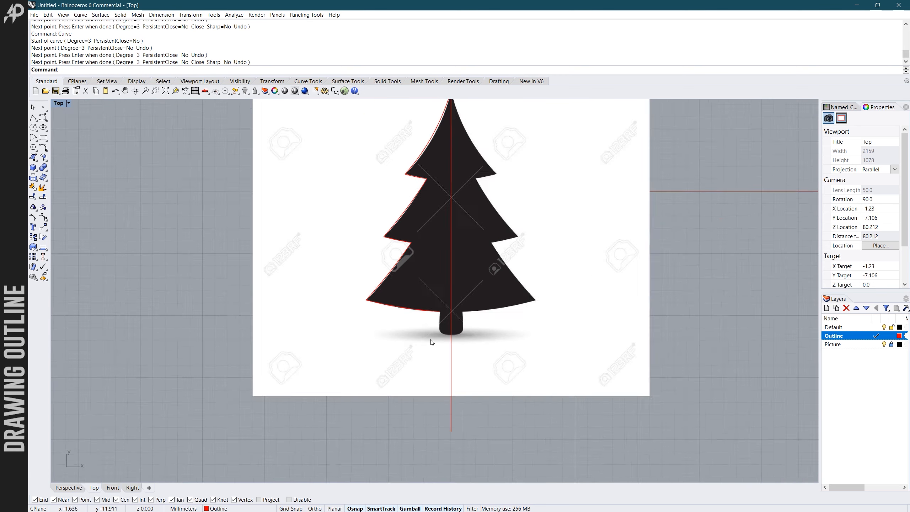
pyautogui.scroll(2, 446, 313)
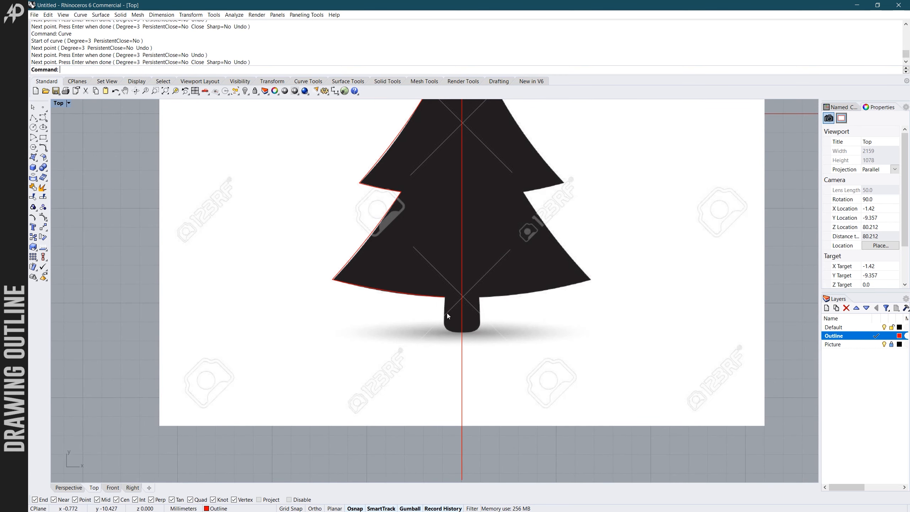
pyautogui.click(32, 118)
pyautogui.scroll(4, 428, 309)
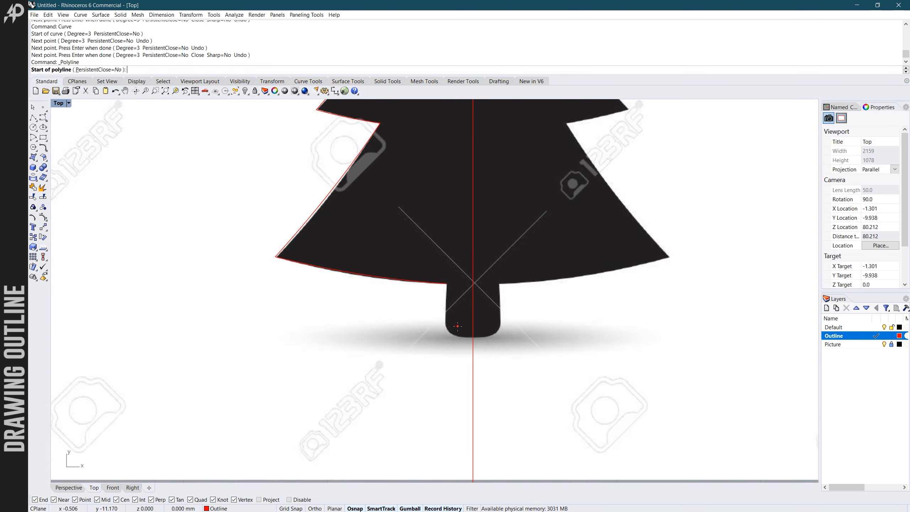
pyautogui.click(441, 262)
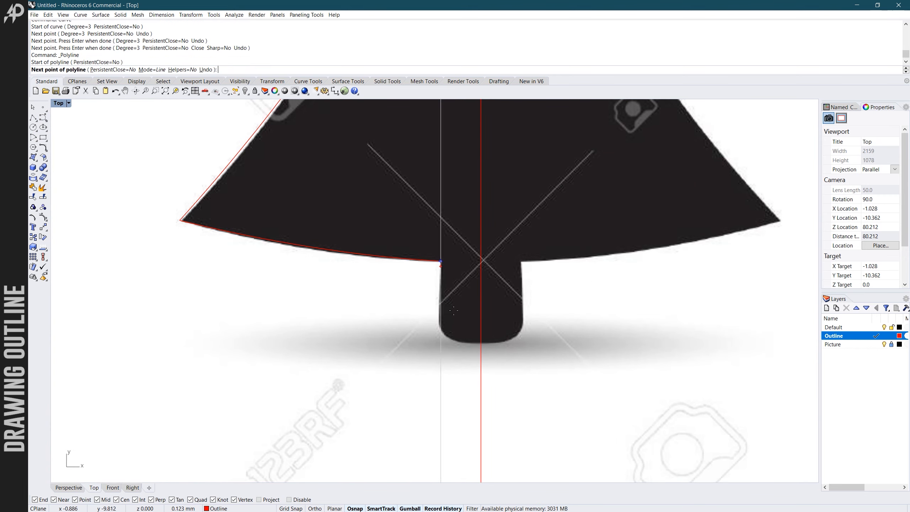
pyautogui.click(436, 343)
pyautogui.press('Return')
pyautogui.press('Return')
# - Draw a horizontal Polyline segment along the trunk's base from its left corner to the centre line
pyautogui.click(436, 343)
pyautogui.click(475, 343)
pyautogui.press('Return')
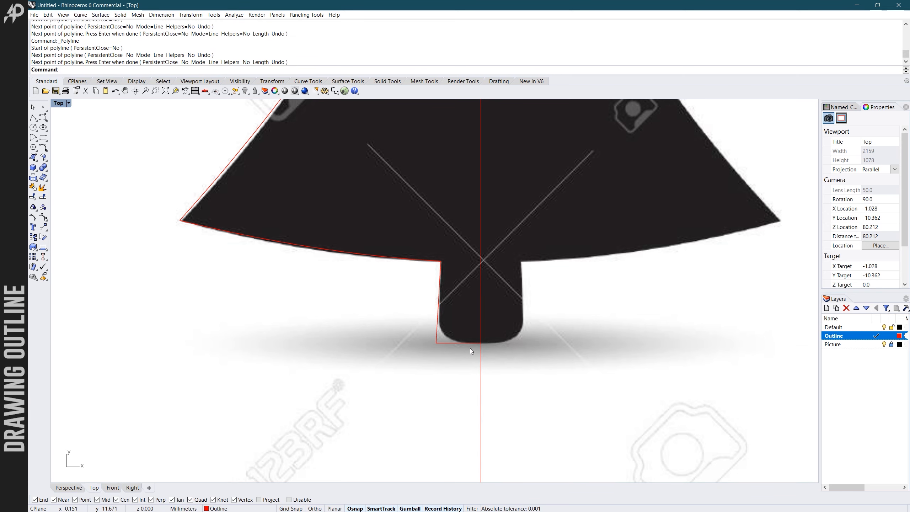
# - Select the top tier's slope curve and nudge its middle control point slightly with the Gumball
pyautogui.scroll(-4, 476, 348)
pyautogui.scroll(2, 447, 346)
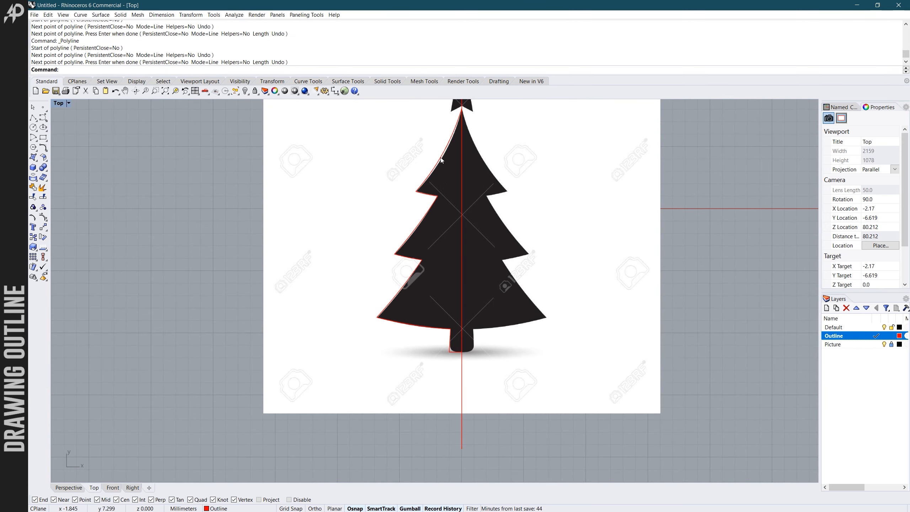
pyautogui.scroll(-2, 442, 164)
pyautogui.scroll(2, 453, 190)
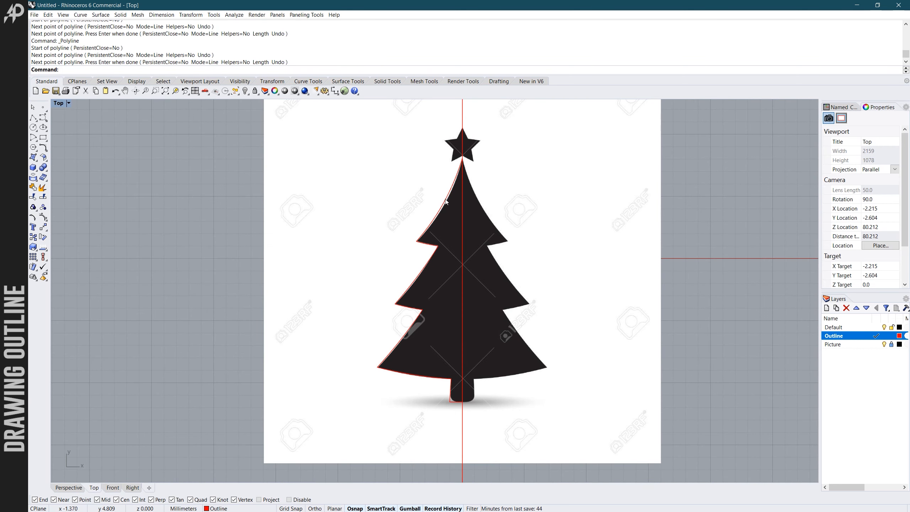
pyautogui.scroll(2, 446, 202)
pyautogui.scroll(-3, 444, 209)
pyautogui.scroll(3, 436, 221)
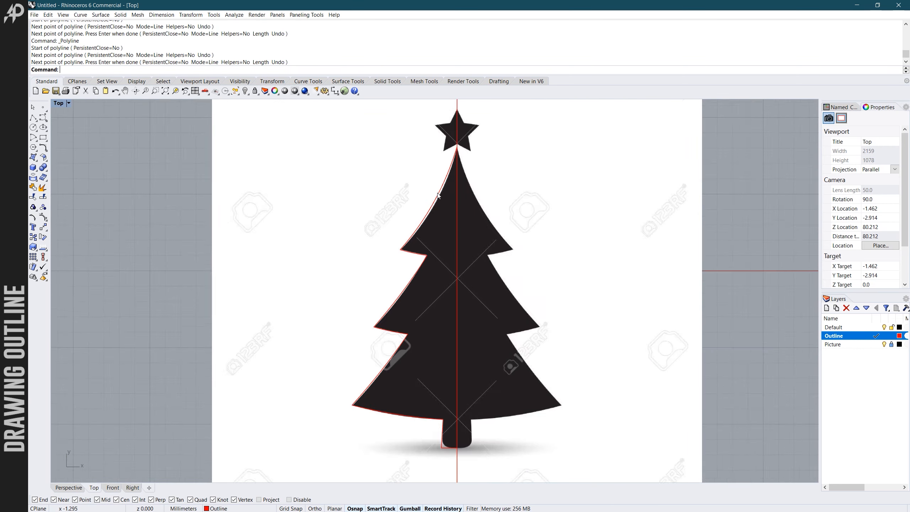
pyautogui.click(453, 162)
pyautogui.scroll(4, 451, 198)
pyautogui.click(434, 189)
pyautogui.click(434, 216)
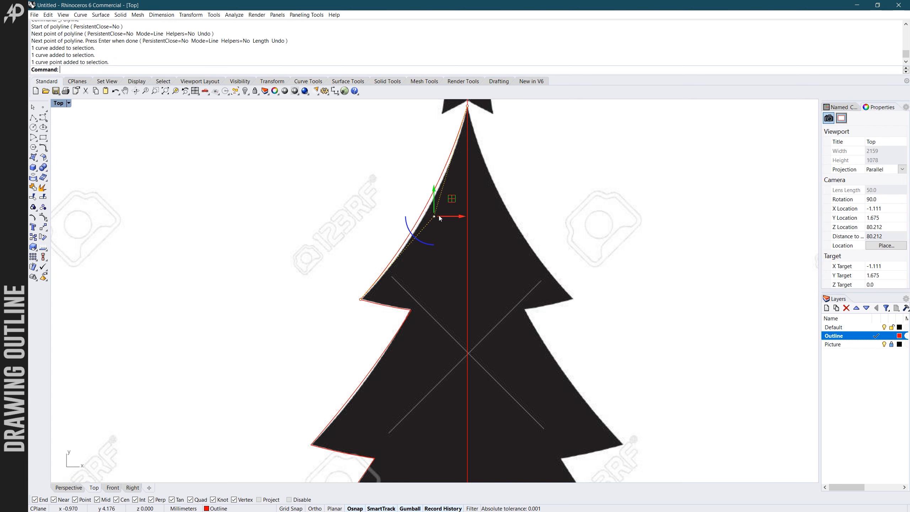
pyautogui.moveTo(436, 197); pyautogui.dragTo(438, 200)
# - Try to move the slope curve's end point at the top tier's tip horizontally, and undo that Gumball move
pyautogui.scroll(2, 361, 297)
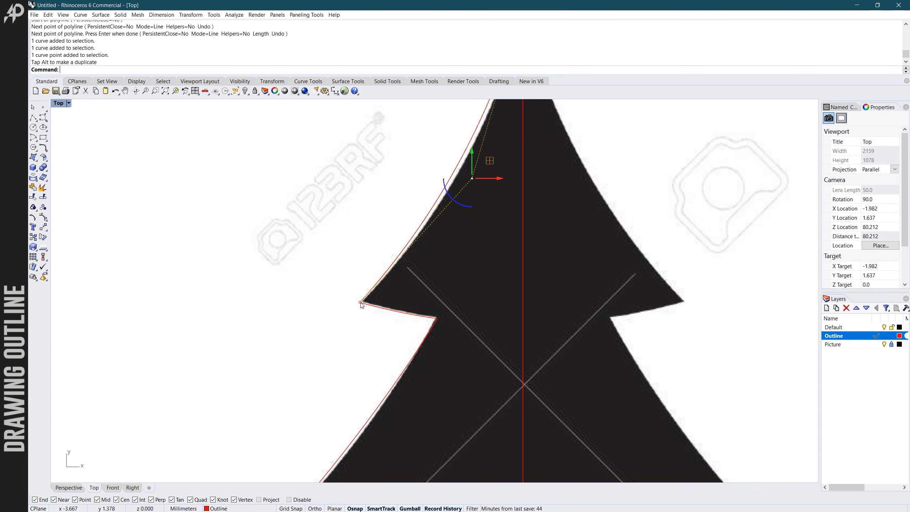
pyautogui.click(361, 302)
pyautogui.moveTo(385, 304); pyautogui.dragTo(374, 310)
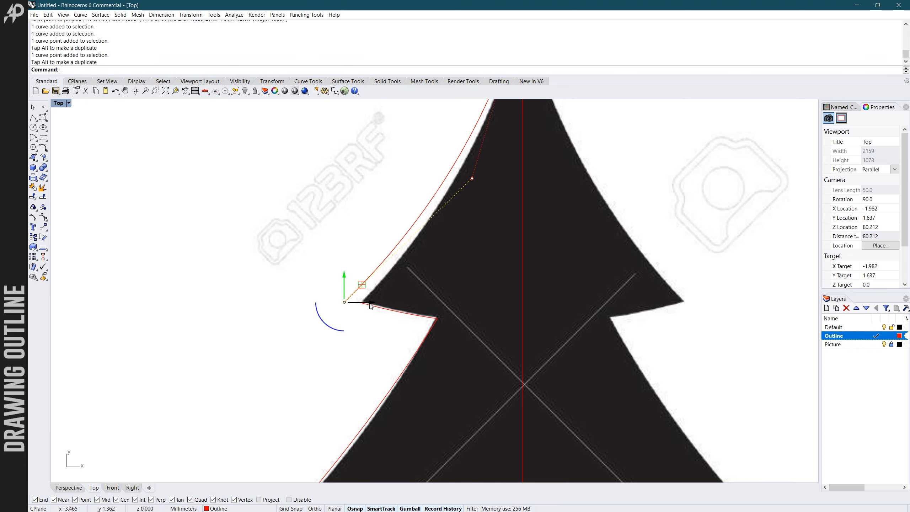
pyautogui.hotkey('ctrl', 'z')
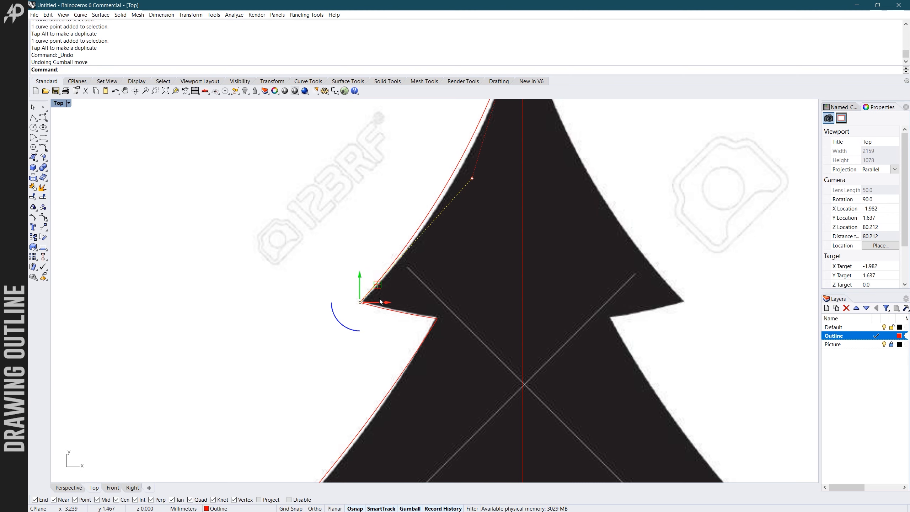
pyautogui.scroll(-6, 380, 301)
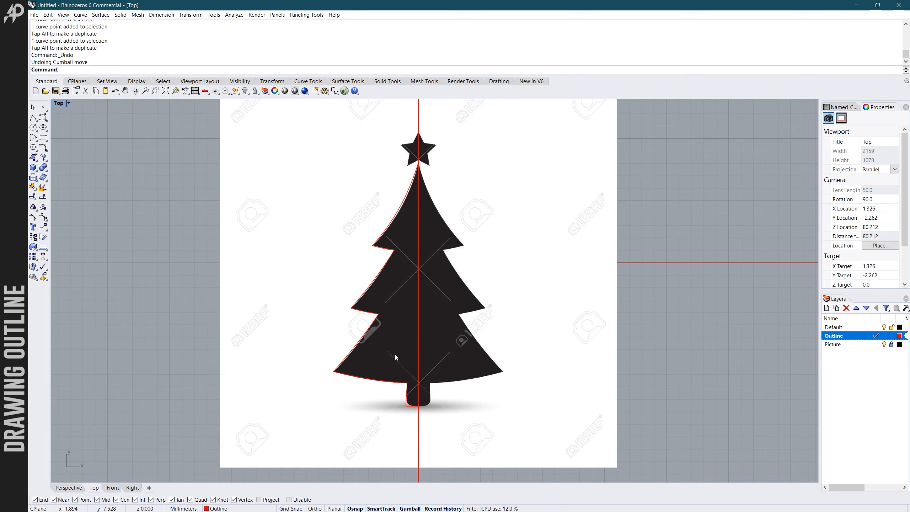
pyautogui.scroll(-2, 406, 231)
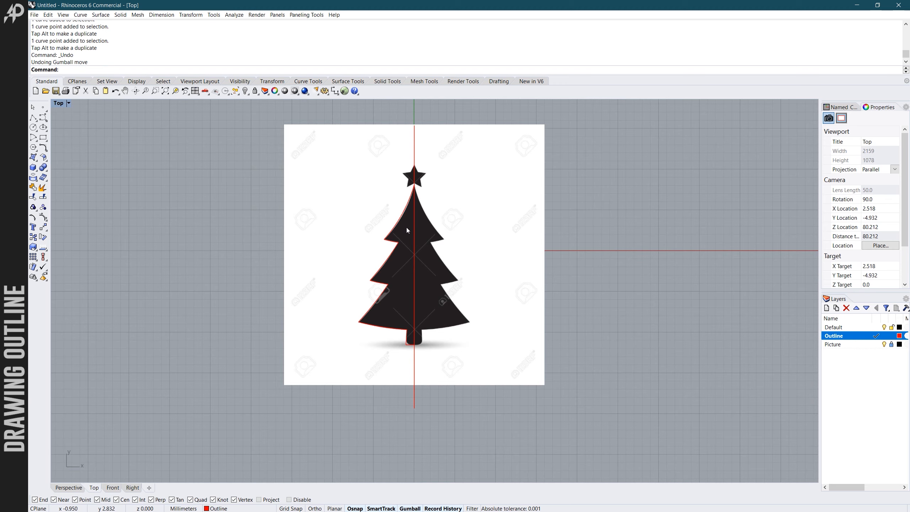
pyautogui.click(413, 183)
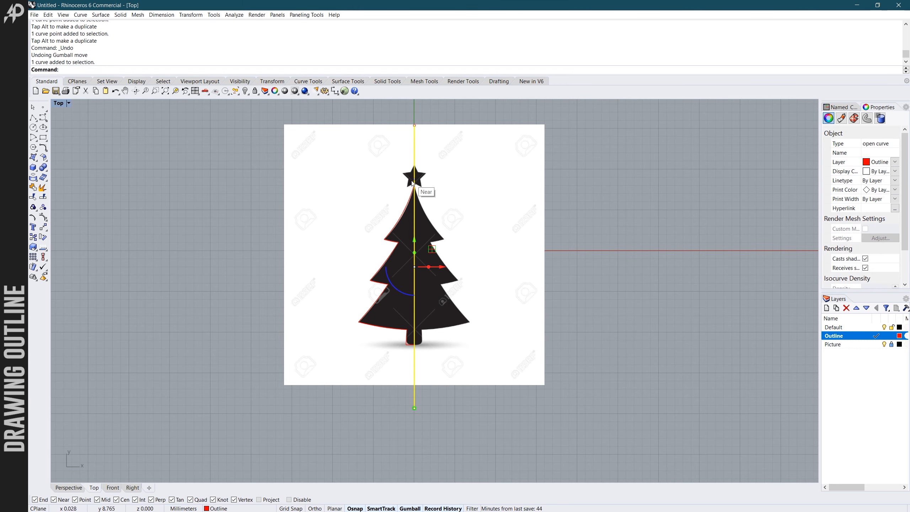
pyautogui.scroll(3, 413, 190)
pyautogui.press('Escape')
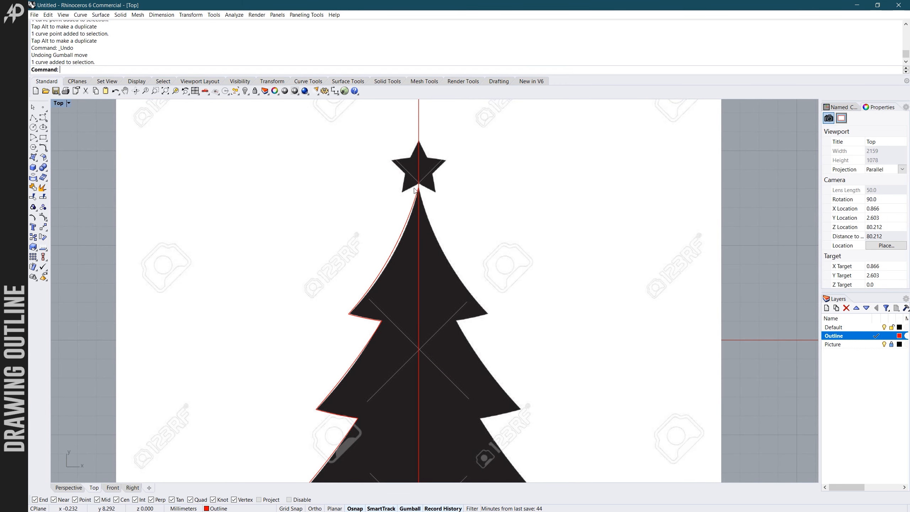
# - Show the control points of all eight curves forming the left half of the tree outline
pyautogui.scroll(-5, 415, 187)
pyautogui.moveTo(397, 203); pyautogui.dragTo(365, 301)
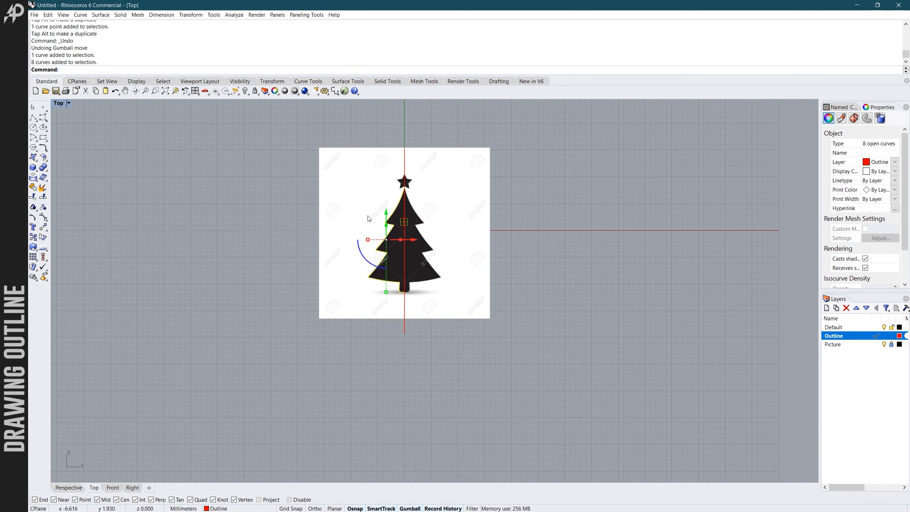
pyautogui.scroll(2, 369, 219)
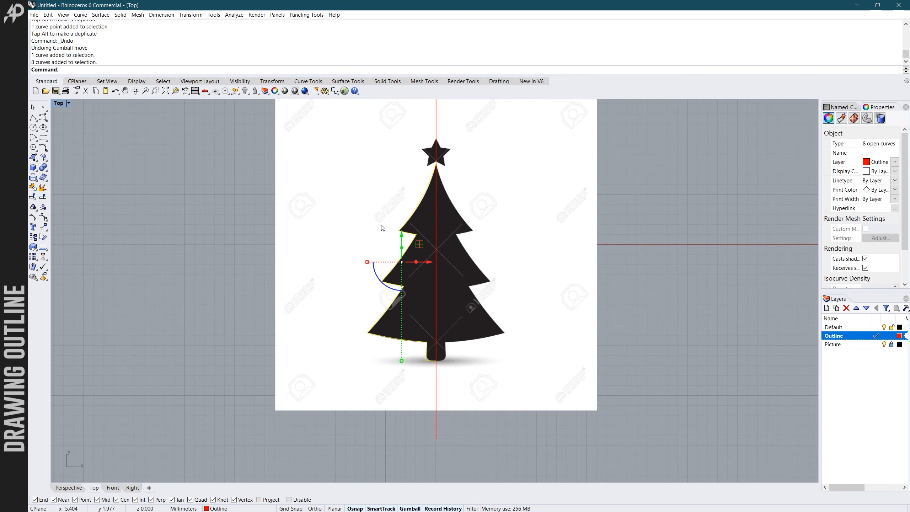
pyautogui.click(43, 218)
# - Move the middle control point of the top tier's slope curve slightly toward the centre line to match the picture
pyautogui.scroll(-2, 322, 275)
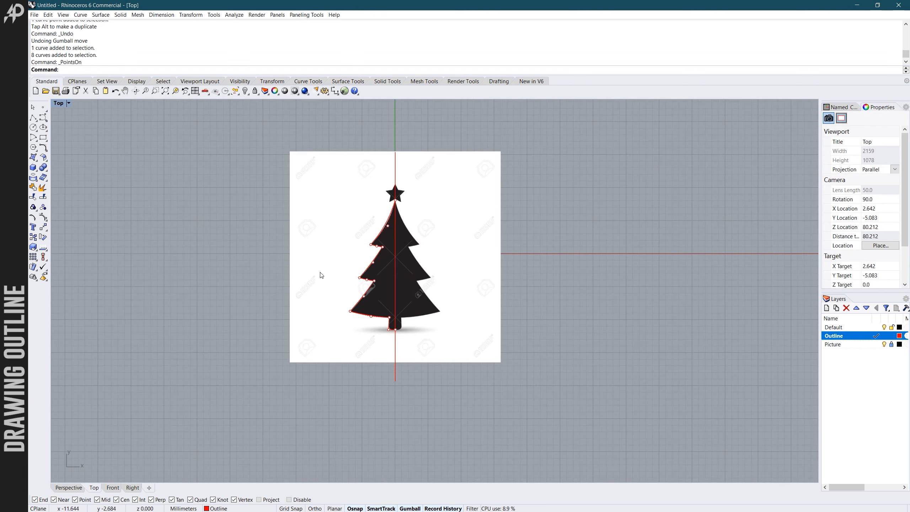
pyautogui.scroll(2, 350, 273)
pyautogui.scroll(3, 373, 250)
pyautogui.scroll(-2, 394, 248)
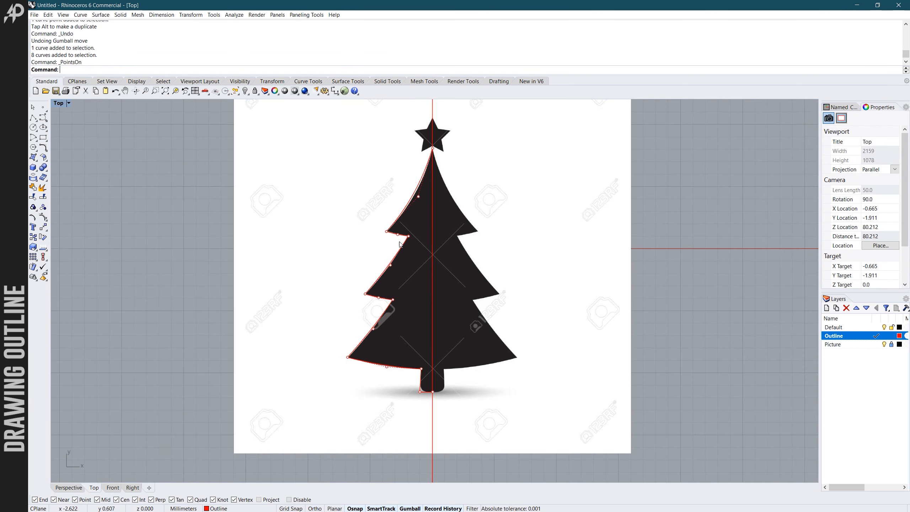
pyautogui.scroll(2, 416, 246)
pyautogui.click(410, 244)
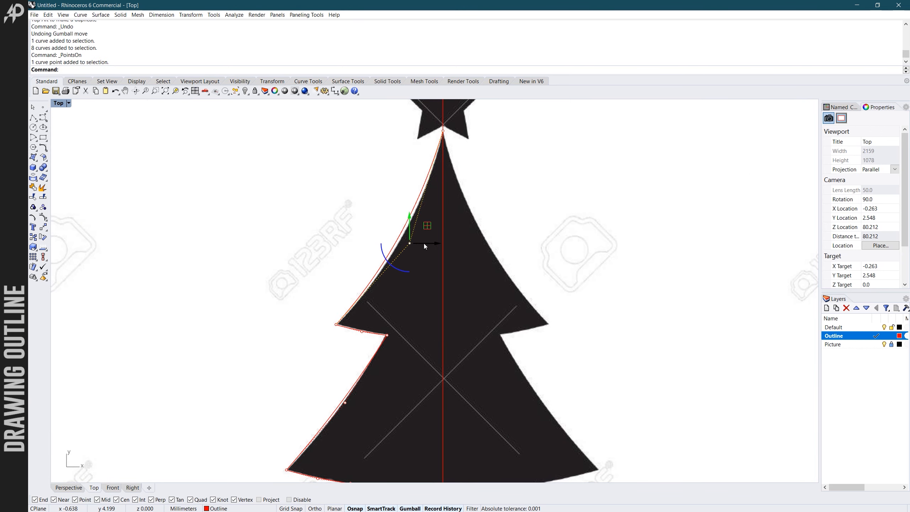
pyautogui.moveTo(422, 243); pyautogui.dragTo(427, 242)
pyautogui.scroll(-3, 427, 243)
pyautogui.scroll(4, 396, 255)
# - Nudge the coincident curve end points at the top tier's outer tip and inner corner onto the picture's edge
pyautogui.moveTo(430, 287); pyautogui.dragTo(418, 246)
pyautogui.scroll(3, 424, 255)
pyautogui.moveTo(504, 288); pyautogui.dragTo(462, 269, button='right')
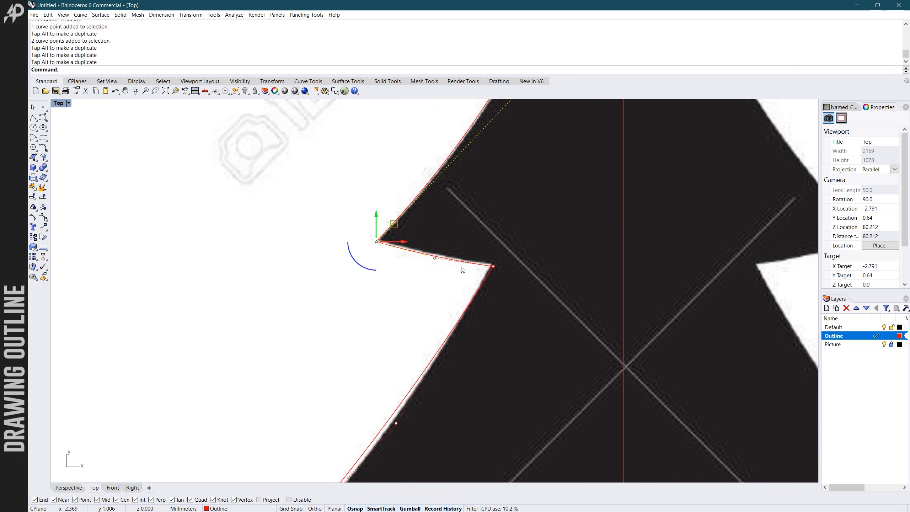
pyautogui.click(493, 265)
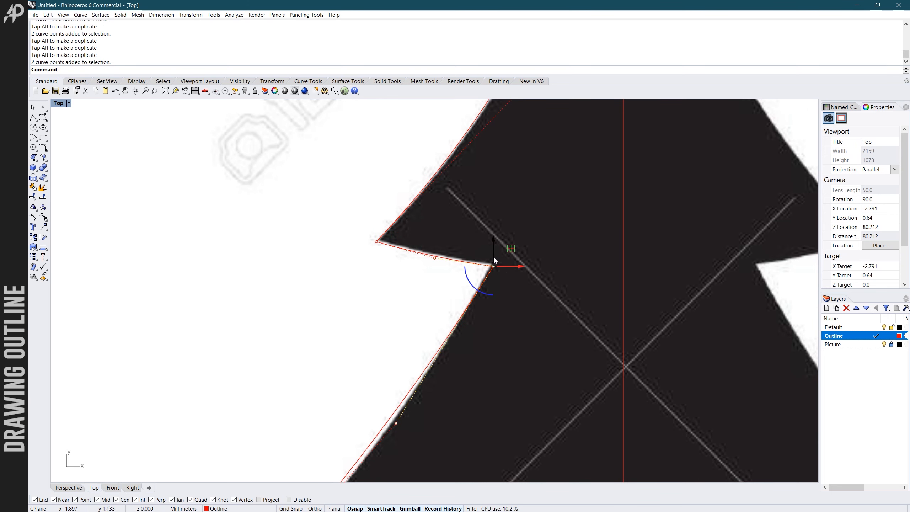
pyautogui.moveTo(493, 257); pyautogui.dragTo(493, 255)
pyautogui.scroll(-10, 501, 249)
# - Move the middle control points of the middle and bottom tiers' slope curves so both follow the picture's edge
pyautogui.scroll(6, 451, 332)
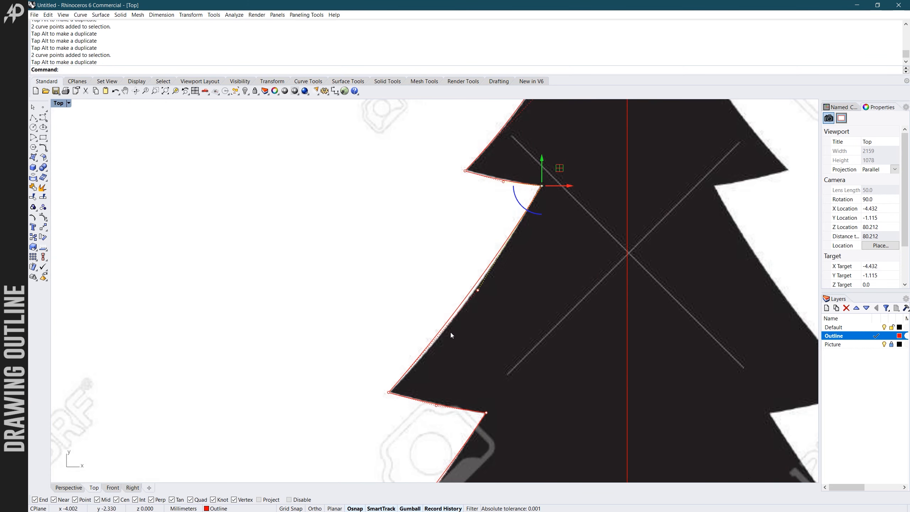
pyautogui.click(475, 290)
pyautogui.moveTo(488, 291); pyautogui.dragTo(479, 317)
pyautogui.scroll(-5, 460, 356)
pyautogui.scroll(5, 469, 314)
pyautogui.click(460, 314)
pyautogui.scroll(-5, 474, 303)
pyautogui.scroll(5, 480, 361)
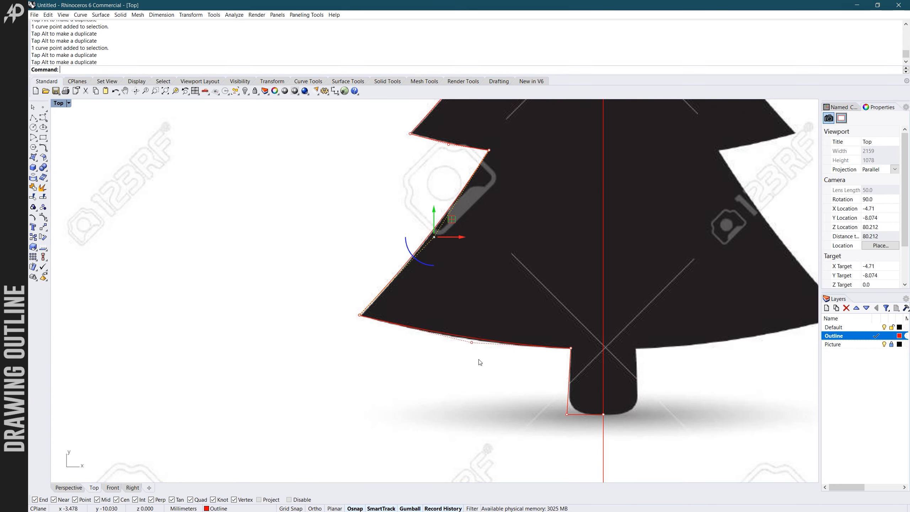
# - Adjust the middle control point of the bottom tier's underside curve to follow the picture, leaving no points selected
pyautogui.click(471, 343)
pyautogui.moveTo(472, 325); pyautogui.dragTo(485, 345)
pyautogui.scroll(-10, 482, 338)
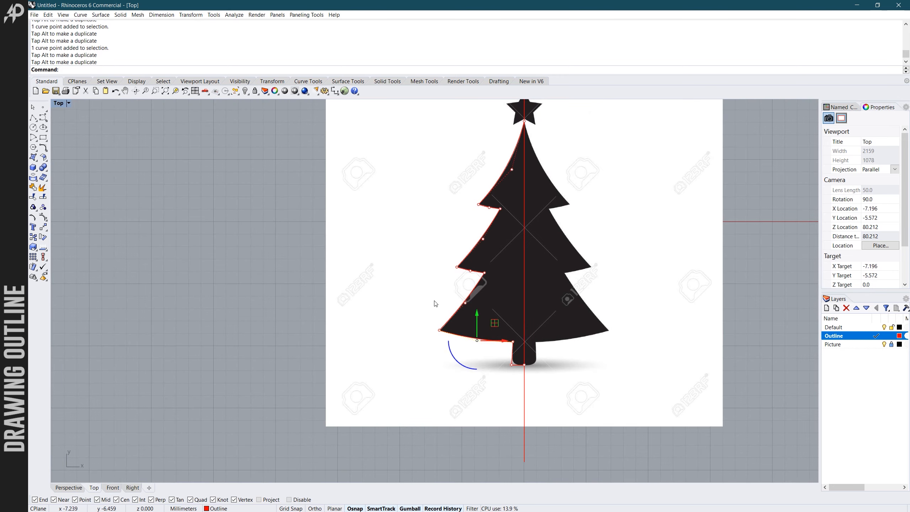
pyautogui.click(433, 299)
pyautogui.scroll(-3, 435, 295)
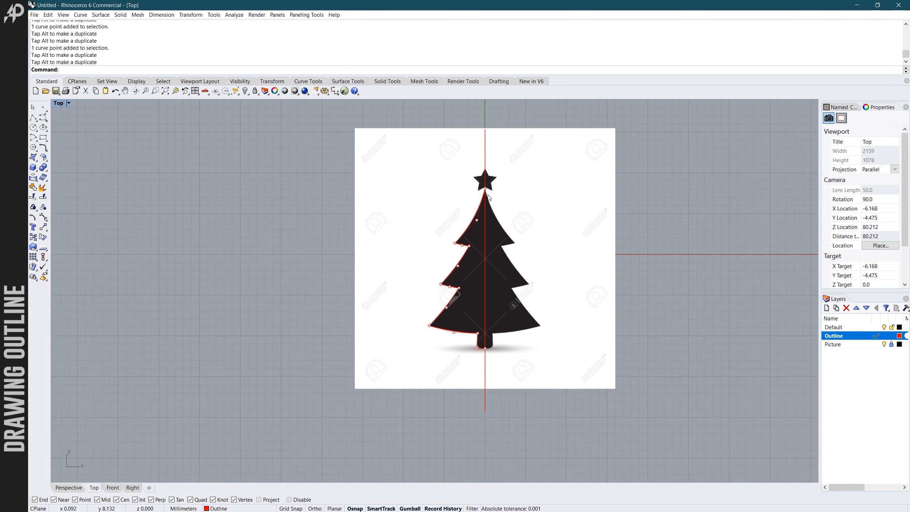
# - Turn off the control points of the half outline's curves and deselect everything
pyautogui.scroll(-3, 515, 233)
pyautogui.moveTo(441, 153); pyautogui.dragTo(526, 336)
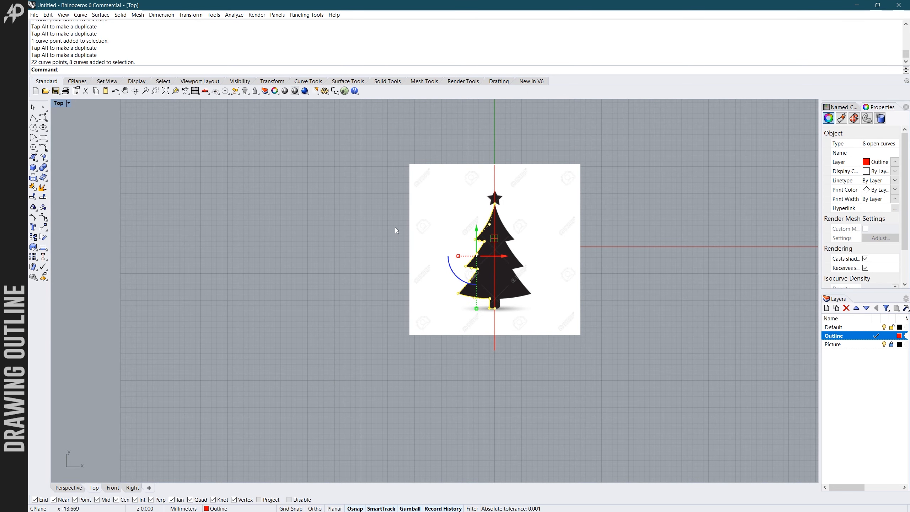
pyautogui.rightClick(43, 218)
pyautogui.click(297, 235)
pyautogui.scroll(-1, 308, 236)
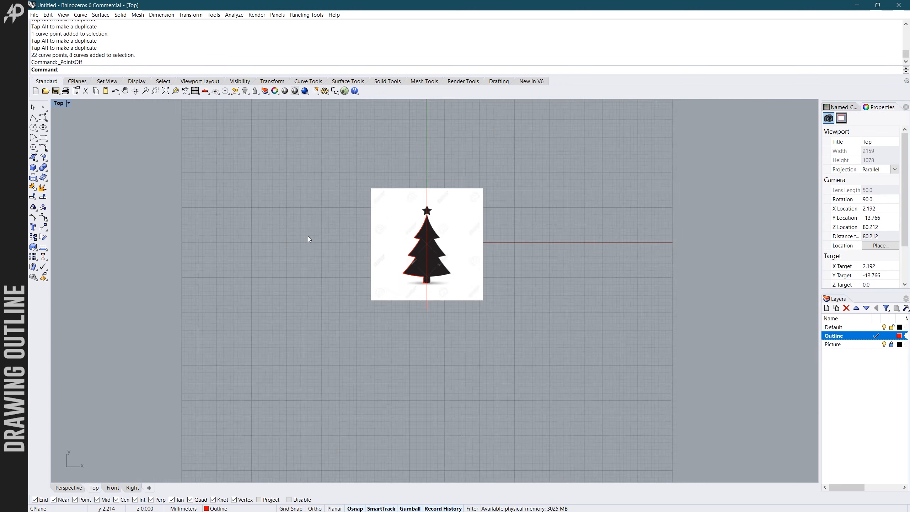
pyautogui.scroll(5, 426, 248)
pyautogui.scroll(-1, 426, 244)
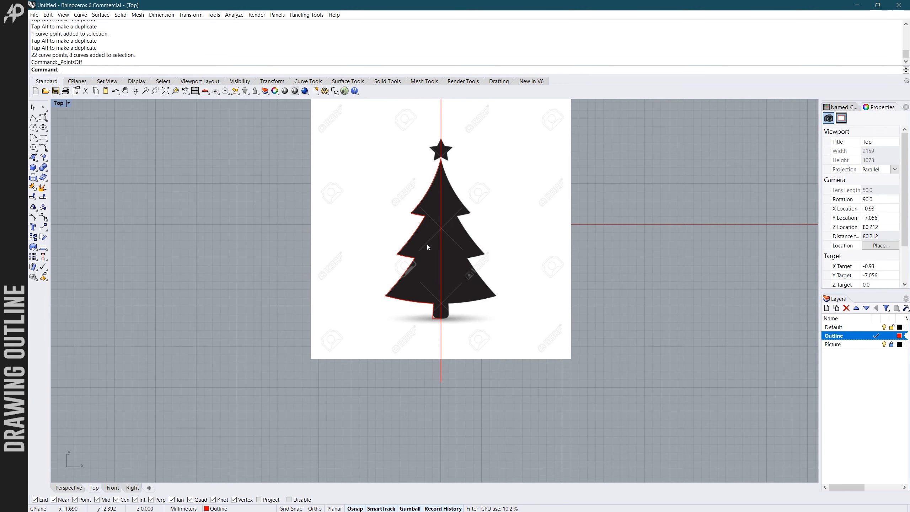
pyautogui.scroll(1, 430, 232)
pyautogui.scroll(-1, 440, 281)
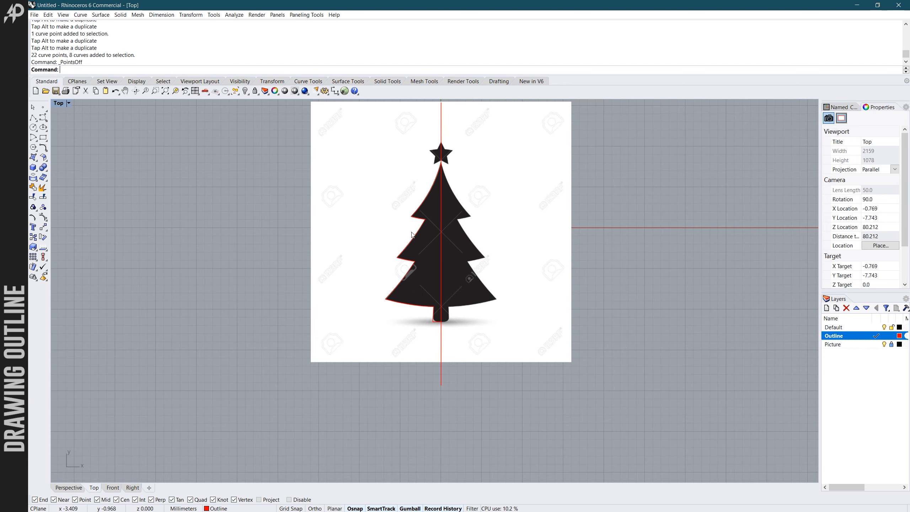
pyautogui.scroll(-1, 441, 185)
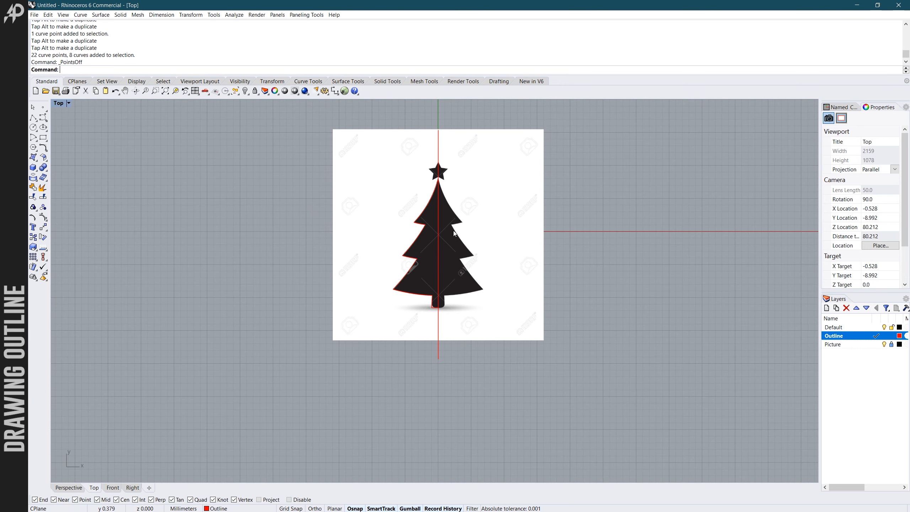
pyautogui.scroll(2, 430, 270)
pyautogui.scroll(-2, 408, 336)
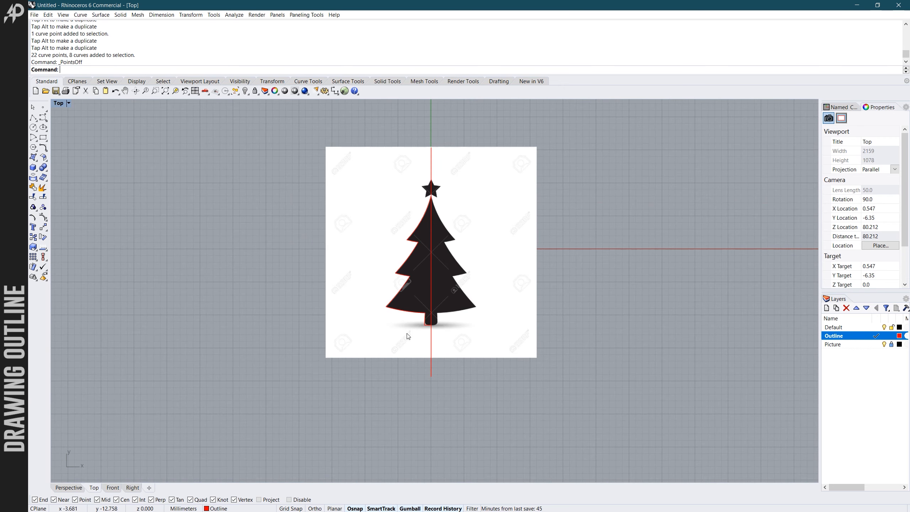
# - Mirror the eight half-outline curves across the vertical centre line, keeping the originals
pyautogui.write('Mirror')
pyautogui.press('Return')
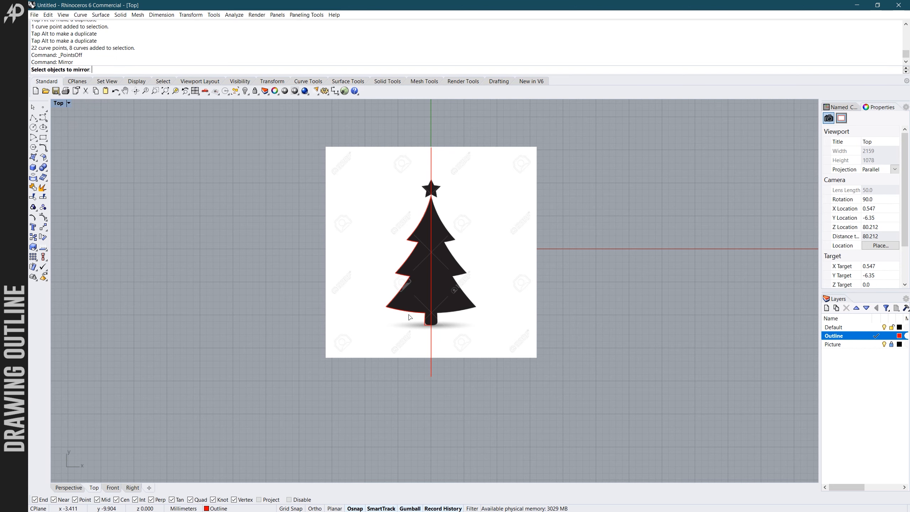
pyautogui.scroll(3, 427, 264)
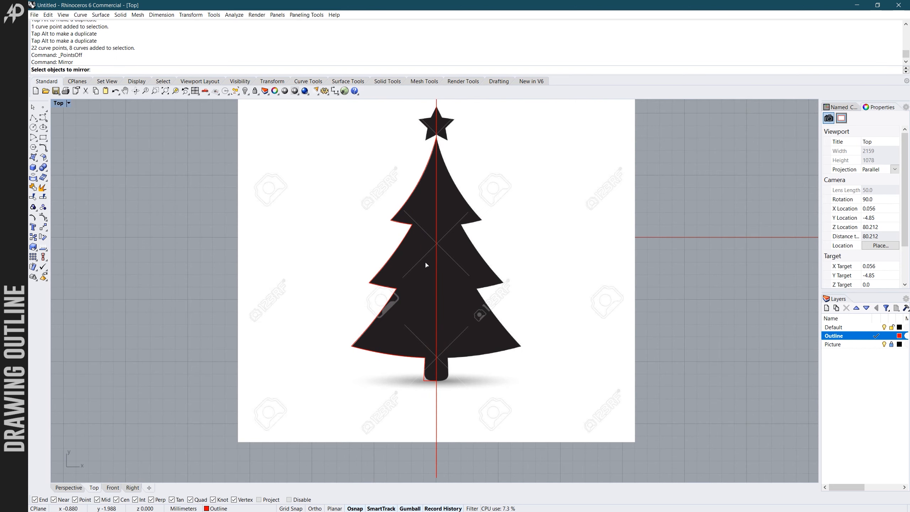
pyautogui.scroll(-2, 426, 264)
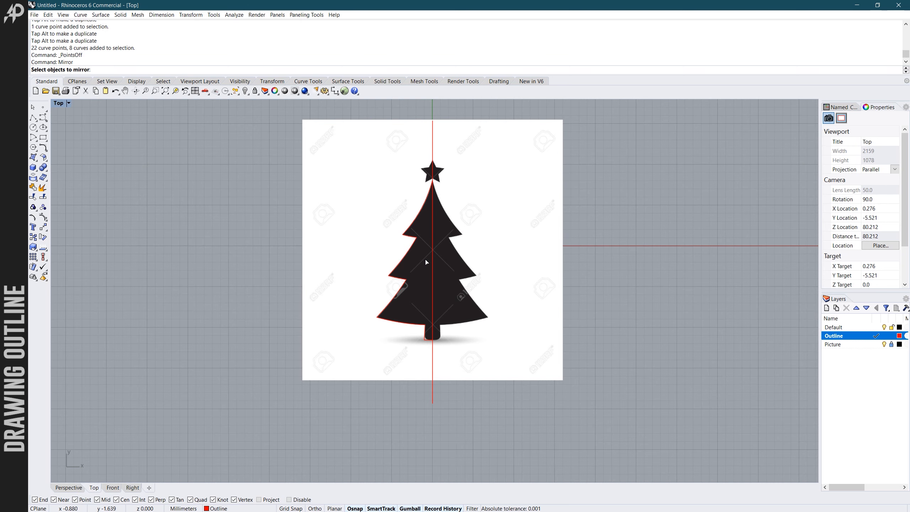
pyautogui.scroll(2, 426, 262)
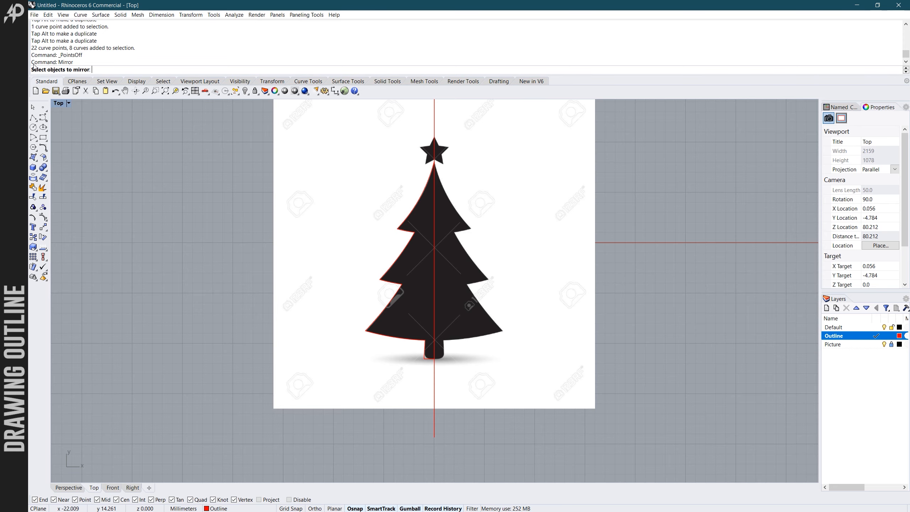
pyautogui.scroll(-2, 372, 189)
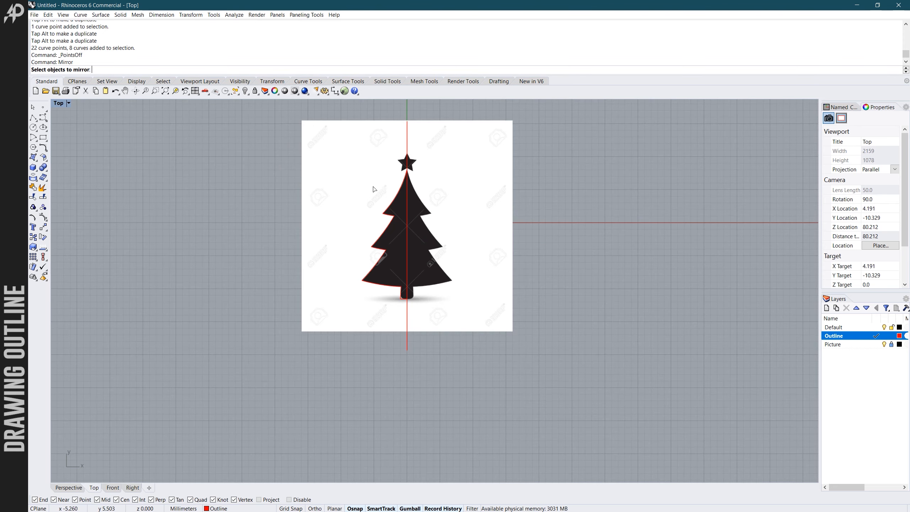
pyautogui.scroll(2, 373, 189)
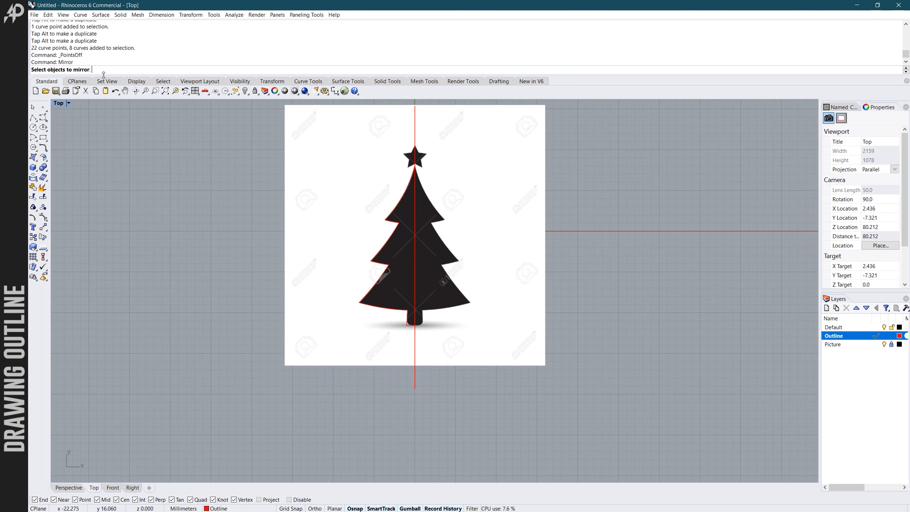
pyautogui.moveTo(335, 143); pyautogui.dragTo(472, 331)
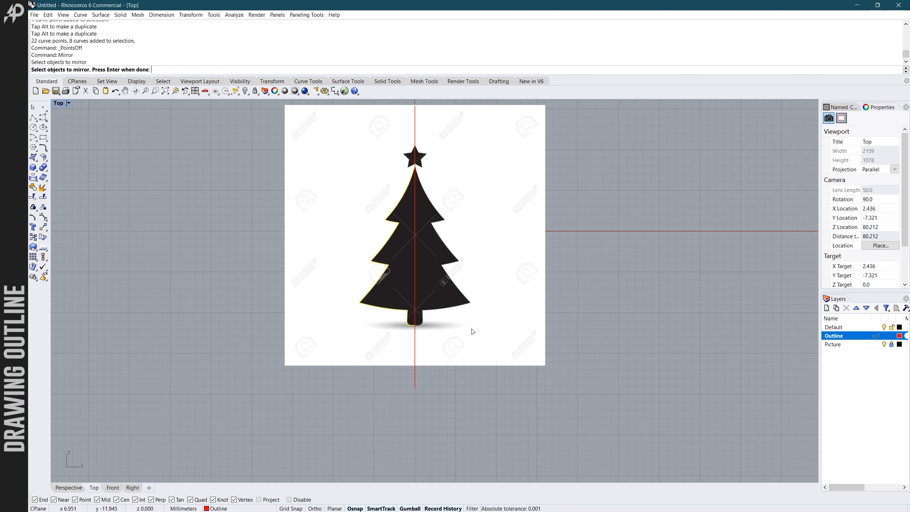
pyautogui.press('Return')
pyautogui.scroll(1, 427, 337)
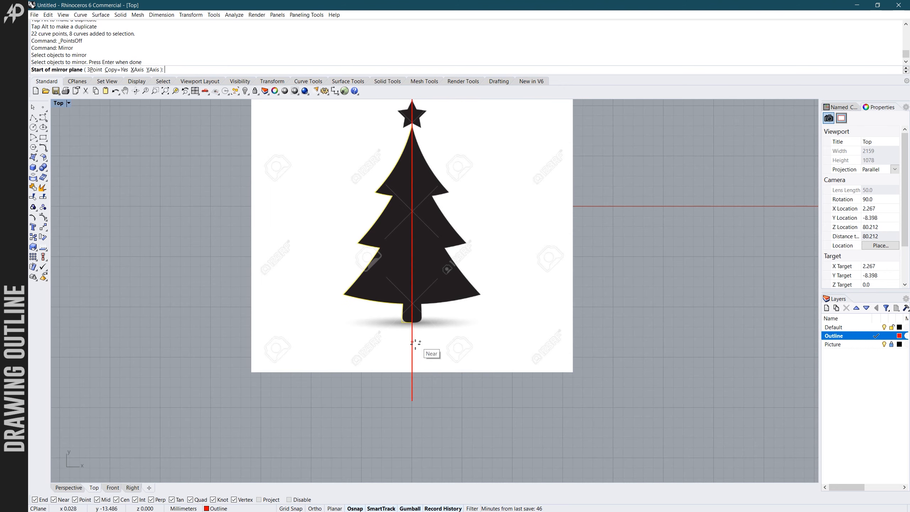
pyautogui.click(412, 346)
pyautogui.scroll(-3, 412, 344)
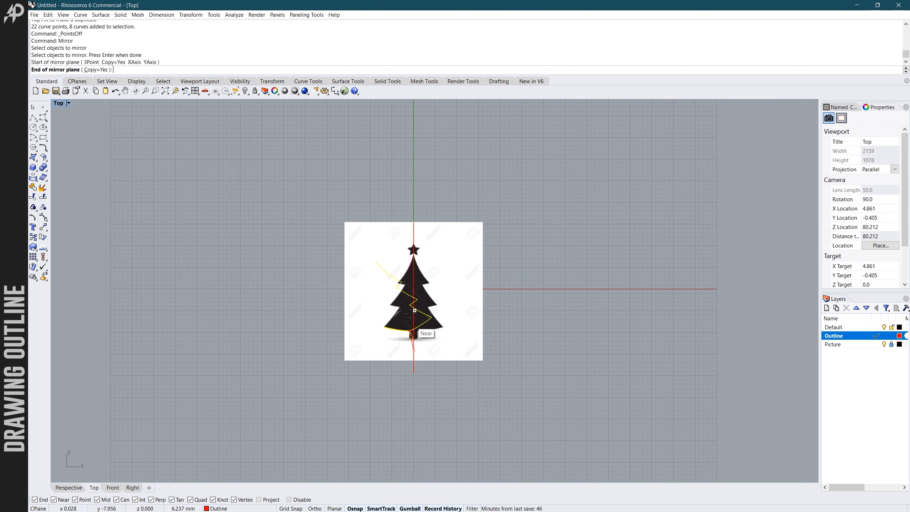
pyautogui.scroll(2, 412, 283)
pyautogui.scroll(2, 413, 282)
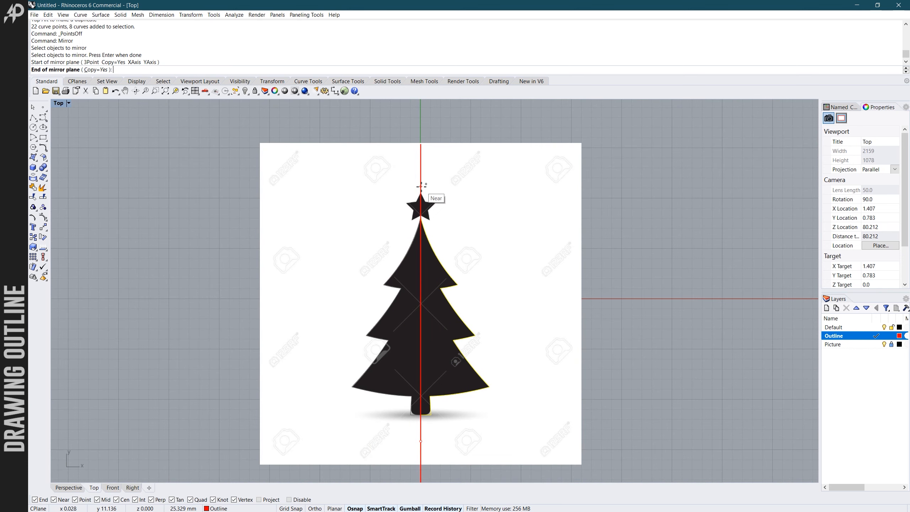
pyautogui.click(421, 195)
pyautogui.scroll(-2, 444, 224)
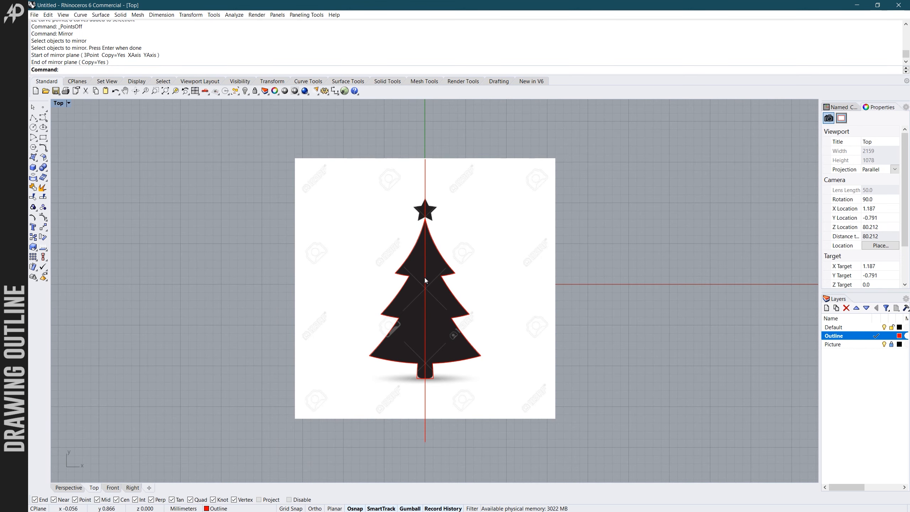
pyautogui.scroll(3, 425, 280)
pyautogui.scroll(-5, 428, 305)
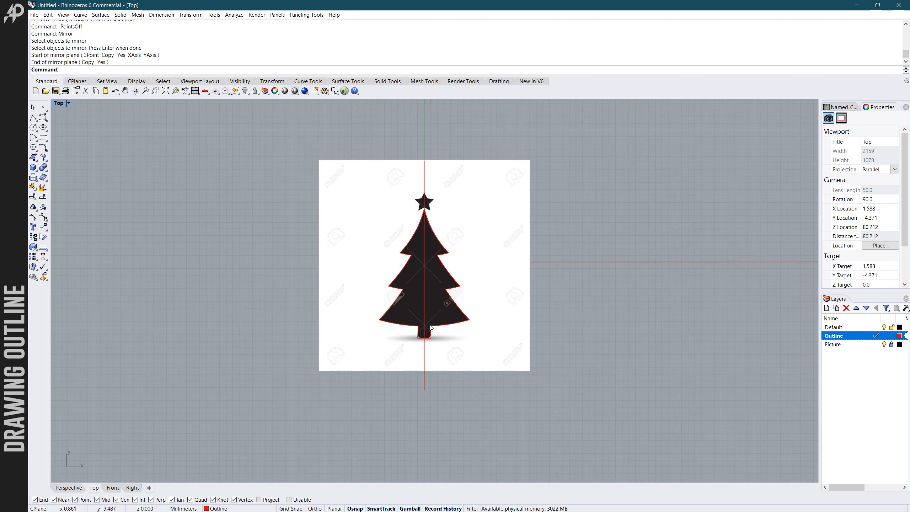
pyautogui.scroll(3, 430, 333)
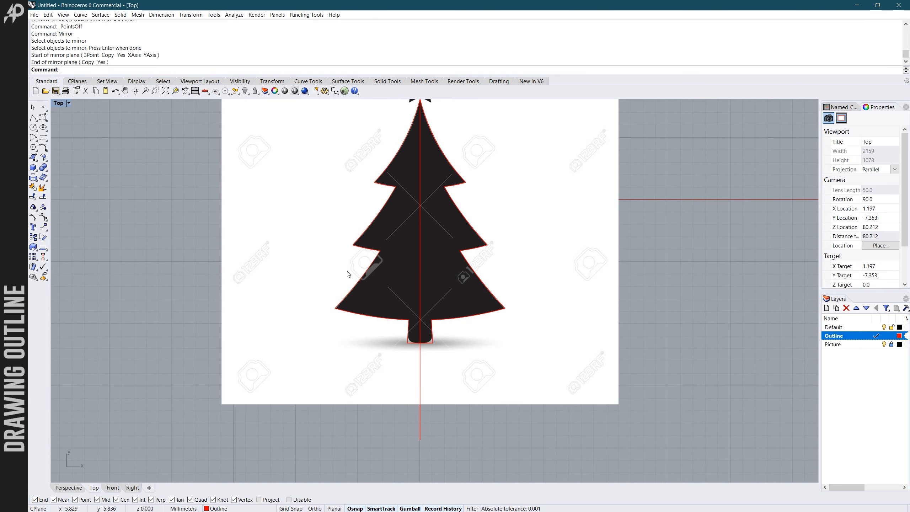
pyautogui.scroll(-1, 346, 251)
pyautogui.scroll(2, 354, 260)
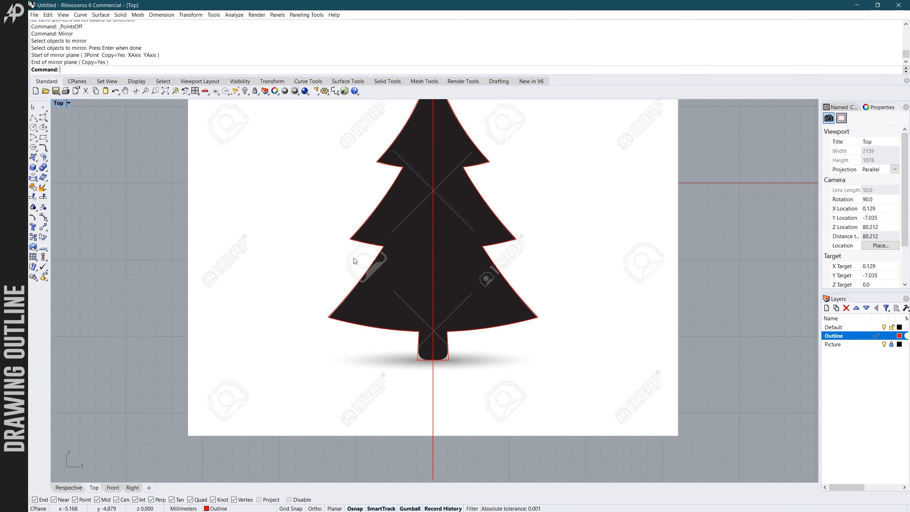
# - Delete the vertical centre line running through the tree and hide the Picture layer
pyautogui.scroll(-1, 358, 264)
pyautogui.scroll(-2, 358, 264)
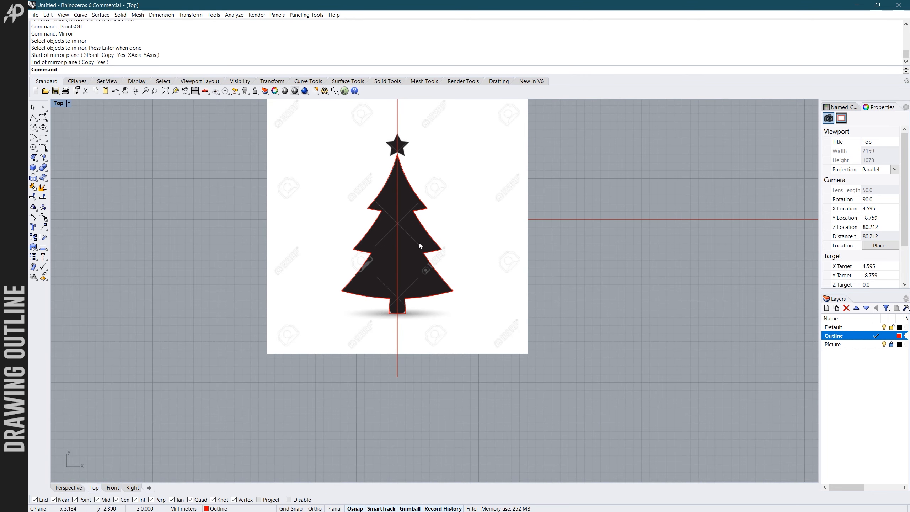
pyautogui.scroll(-2, 455, 254)
pyautogui.scroll(1, 425, 251)
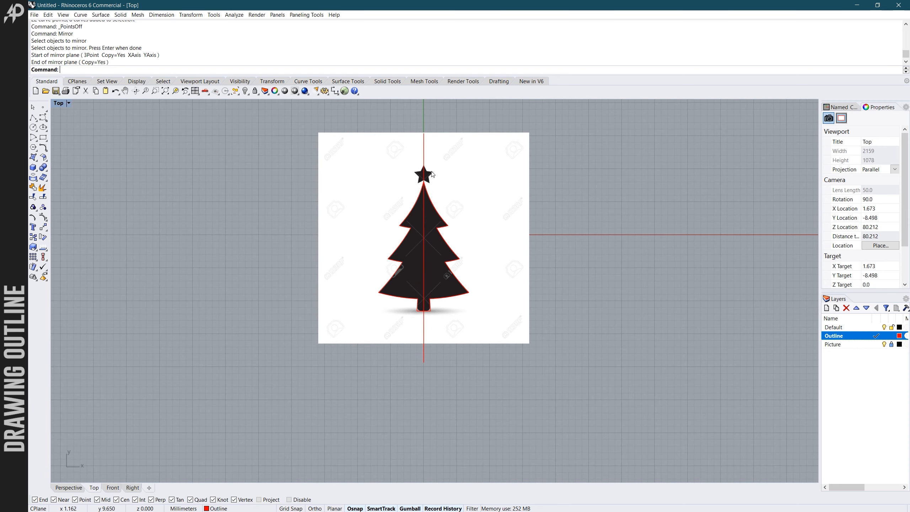
pyautogui.click(424, 165)
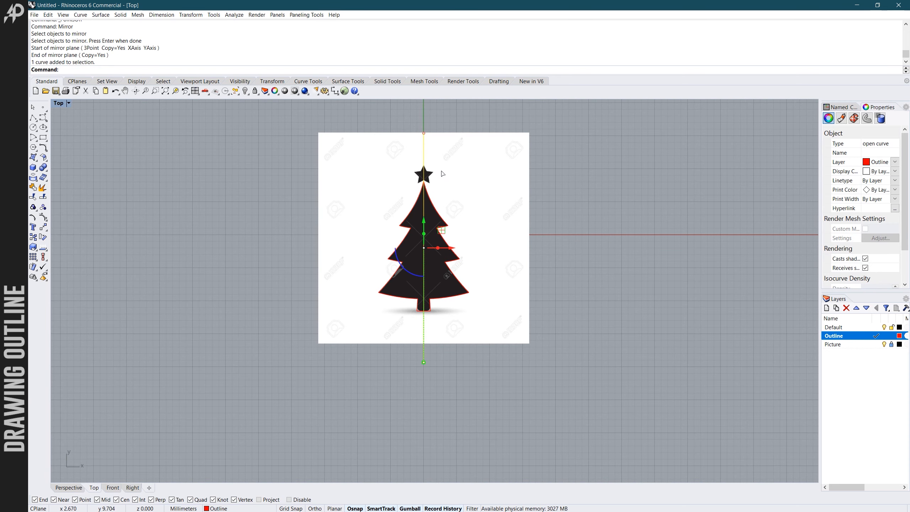
pyautogui.press('Delete')
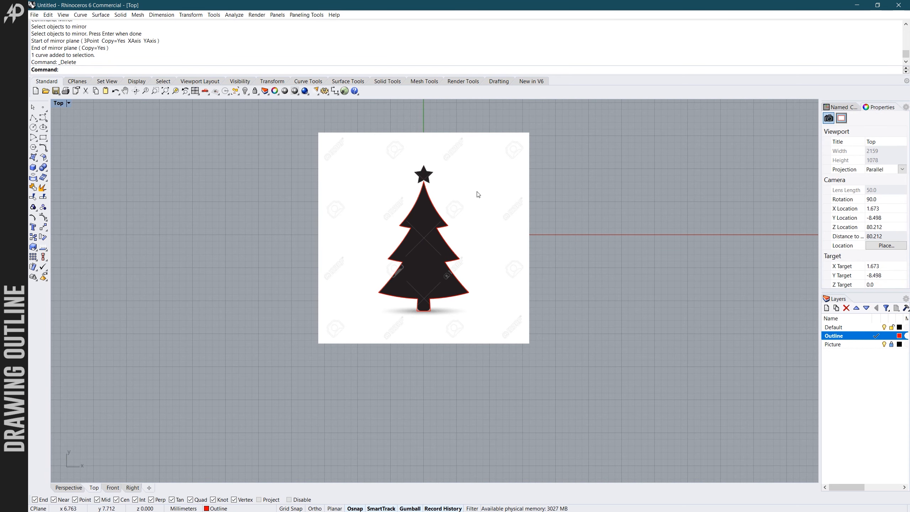
pyautogui.click(884, 344)
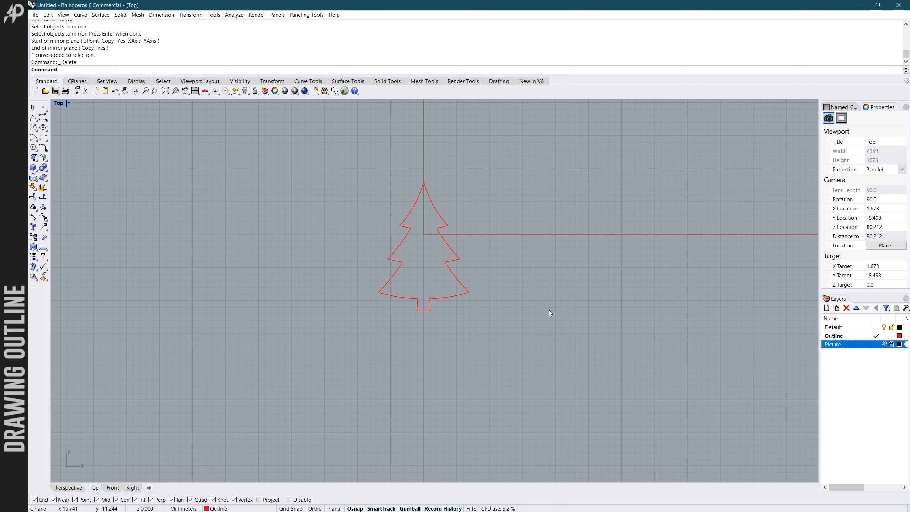
# - Select several segments of the tree outline one at a time to check whether they are separate curves, leaving nothing selected
pyautogui.scroll(4, 523, 310)
pyautogui.scroll(-4, 506, 310)
pyautogui.scroll(4, 401, 212)
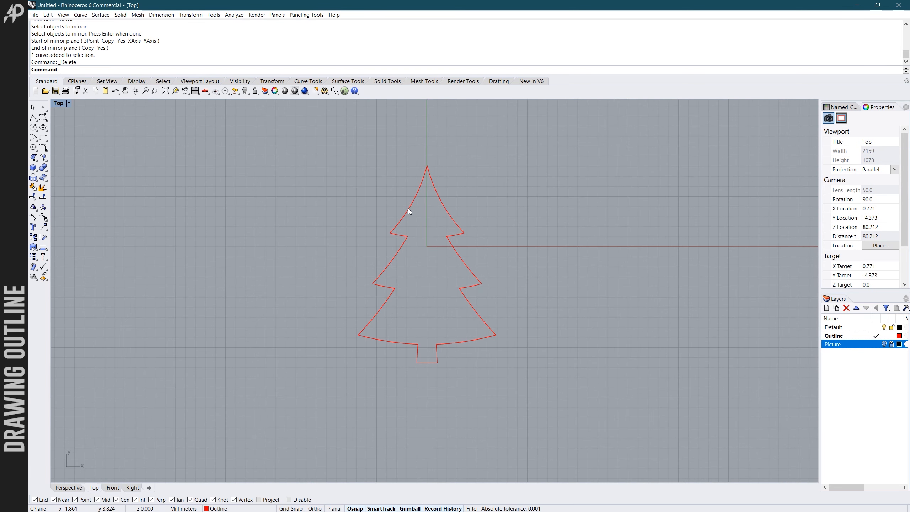
pyautogui.click(410, 212)
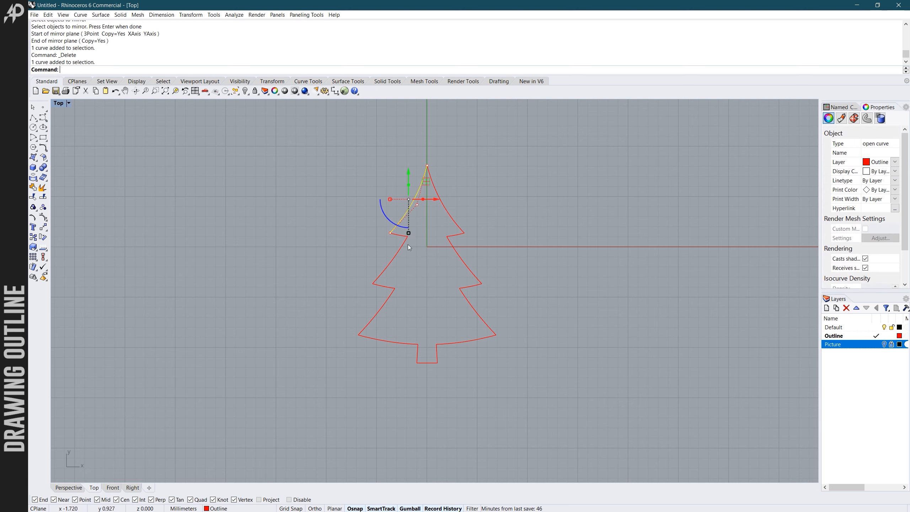
pyautogui.click(404, 244)
pyautogui.scroll(3, 451, 217)
pyautogui.click(451, 217)
pyautogui.click(467, 283)
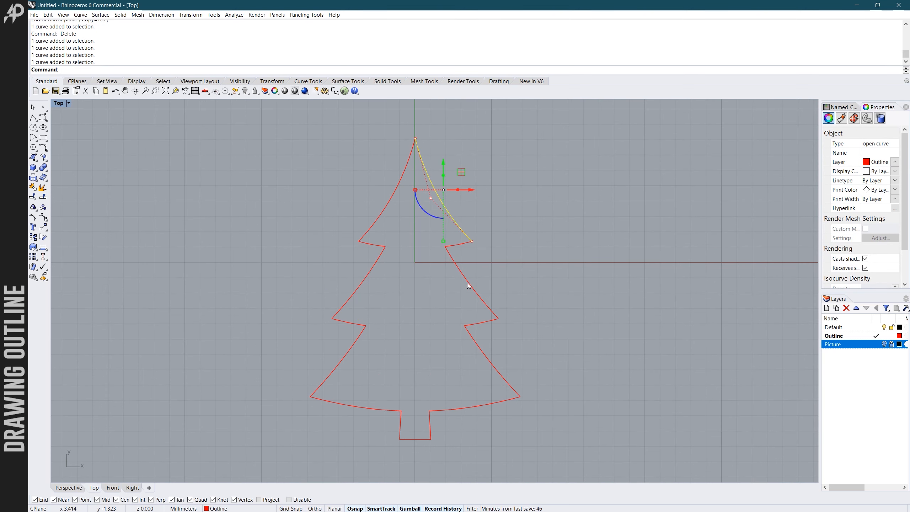
pyautogui.scroll(-3, 559, 282)
pyautogui.click(552, 282)
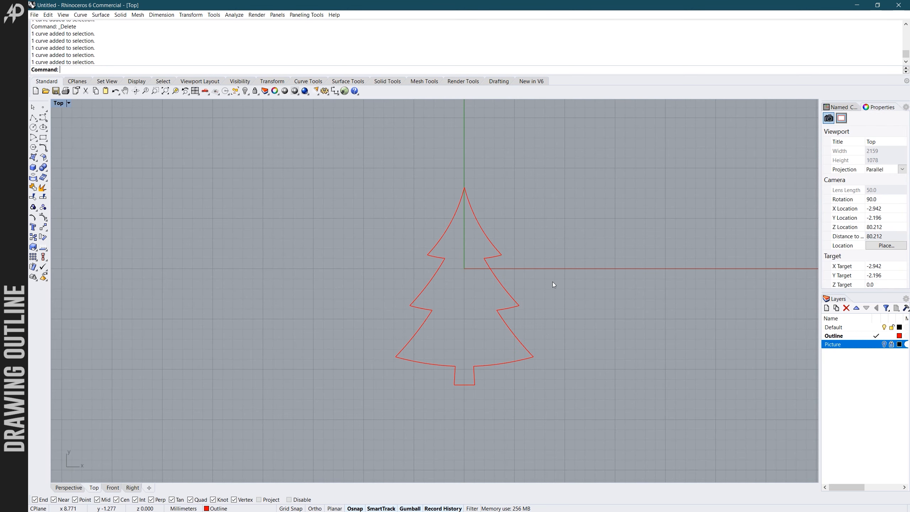
# - Join all the curves of the tree outline into one curve and deselect it
pyautogui.scroll(-2, 552, 282)
pyautogui.scroll(2, 571, 343)
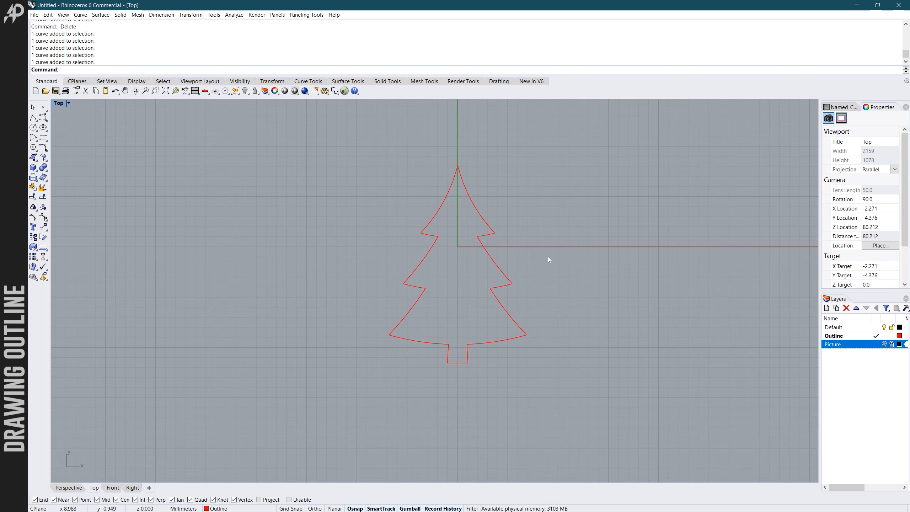
pyautogui.moveTo(340, 131); pyautogui.dragTo(563, 388)
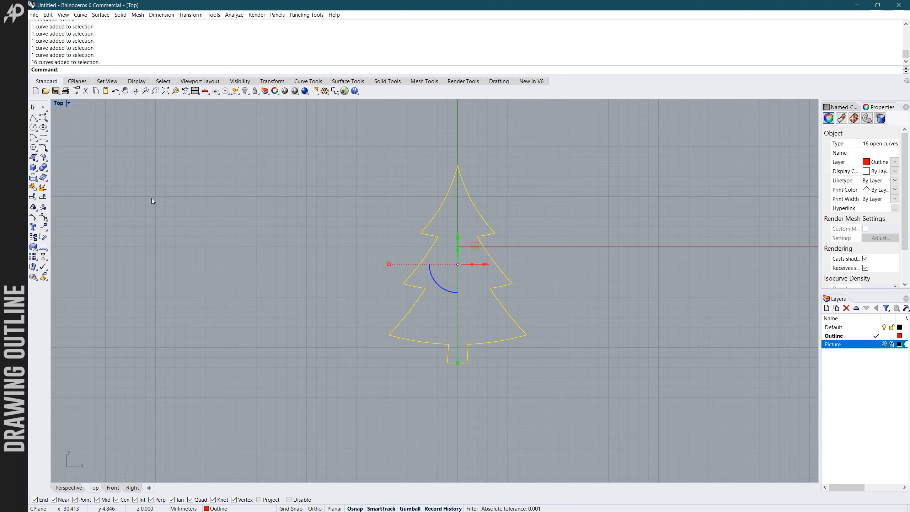
pyautogui.hotkey('ctrl', 'j')
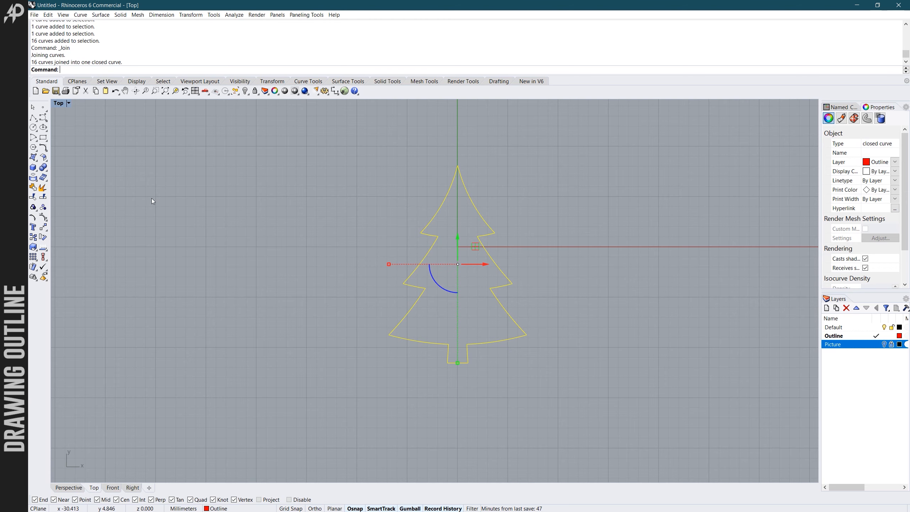
pyautogui.press('Escape')
# - Examine the joined tree outline, selecting it to check that it behaves as a single closed curve
pyautogui.click(418, 228)
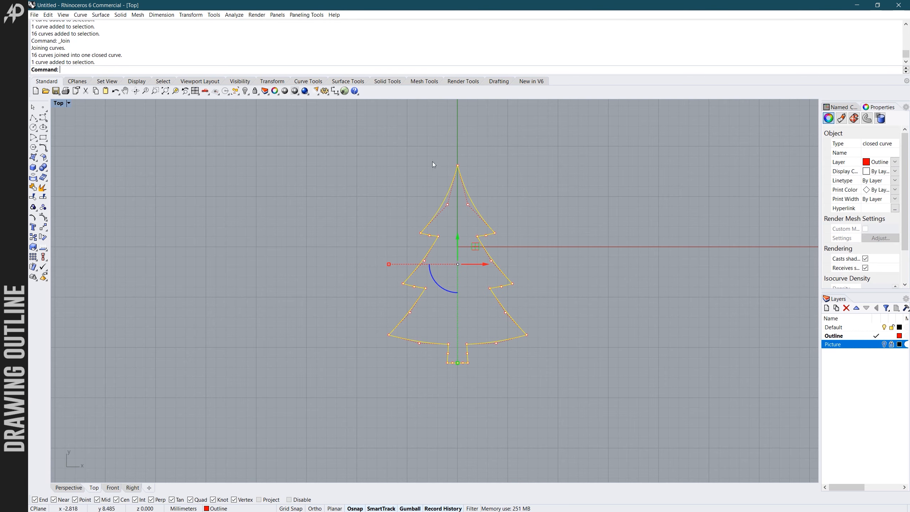
pyautogui.scroll(-2, 391, 180)
pyautogui.click(338, 244)
pyautogui.scroll(-4, 360, 324)
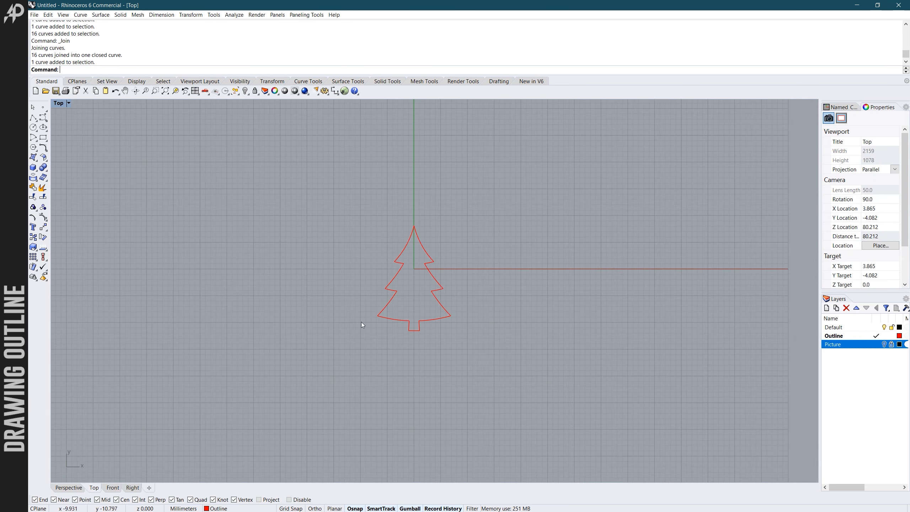
pyautogui.scroll(6, 382, 256)
pyautogui.scroll(-4, 382, 256)
pyautogui.scroll(4, 397, 327)
pyautogui.scroll(-2, 397, 331)
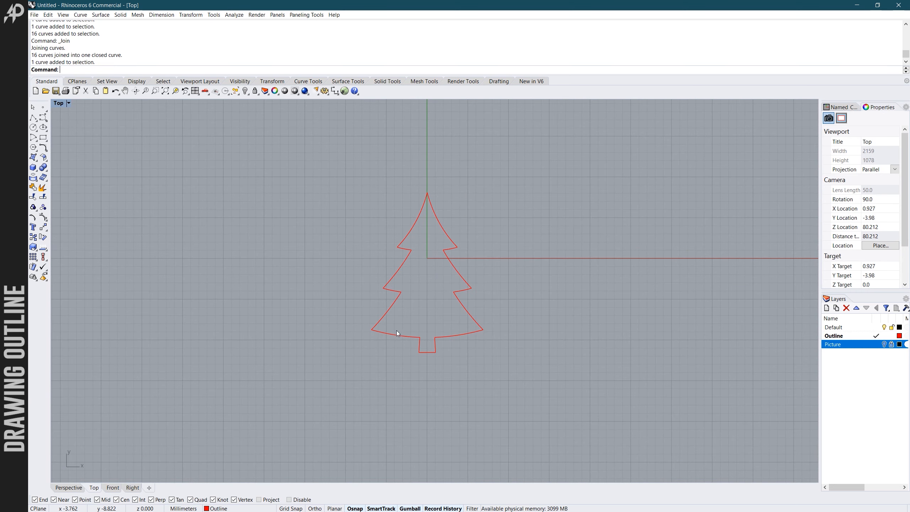
pyautogui.scroll(2, 414, 264)
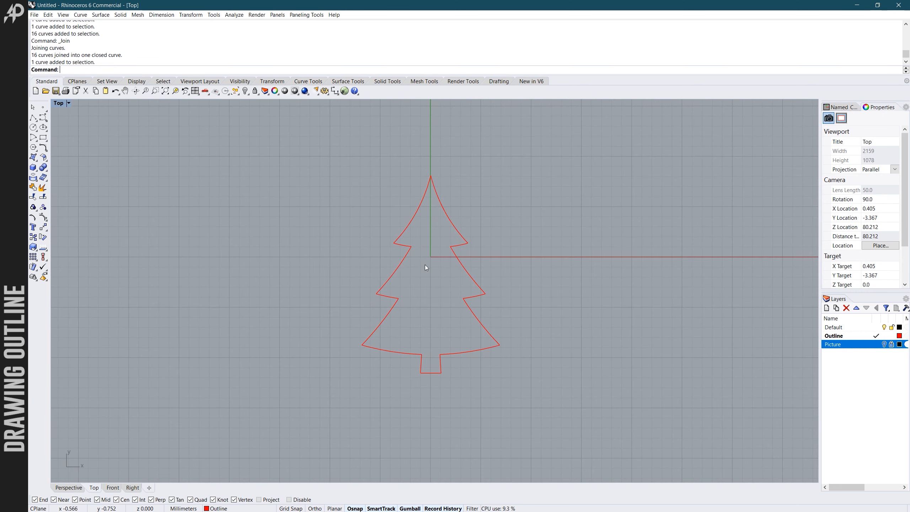
pyautogui.scroll(2, 425, 264)
pyautogui.scroll(1, 424, 245)
pyautogui.scroll(-1, 424, 246)
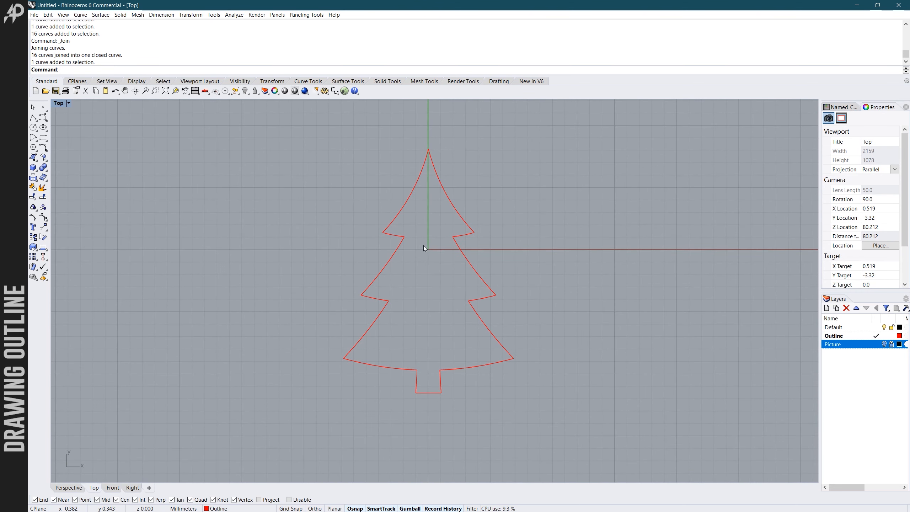
pyautogui.scroll(1, 422, 250)
pyautogui.scroll(1, 422, 250)
pyautogui.scroll(-1, 422, 250)
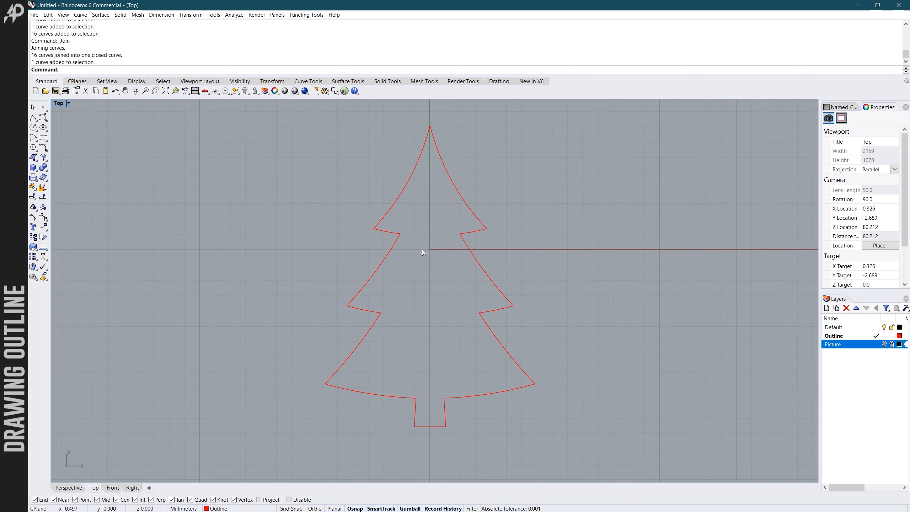
pyautogui.scroll(2, 422, 250)
pyautogui.scroll(2, 398, 236)
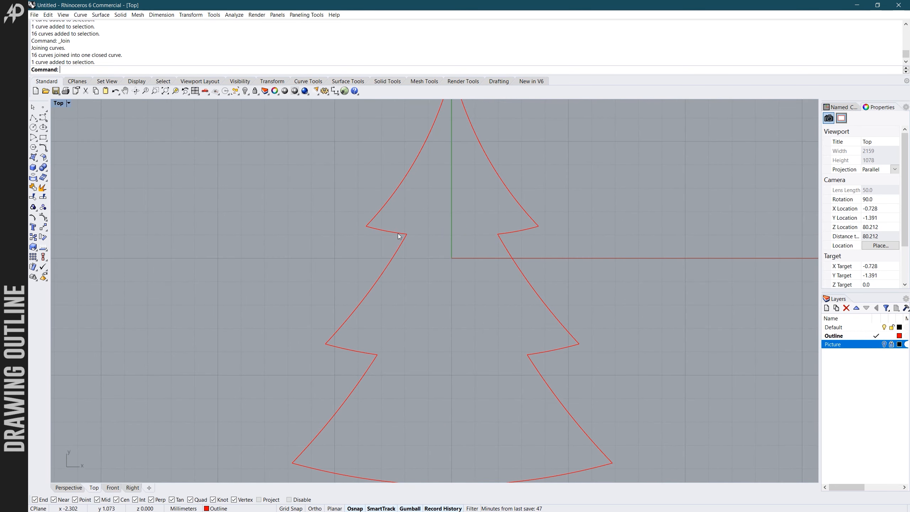
pyautogui.click(399, 236)
pyautogui.scroll(-4, 399, 236)
pyautogui.press('Escape')
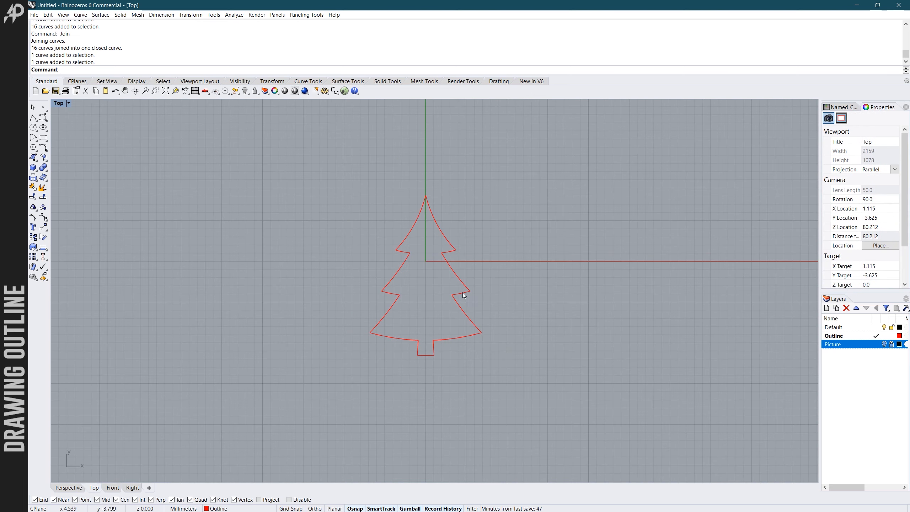
pyautogui.scroll(3, 418, 251)
pyautogui.scroll(-1, 412, 259)
pyautogui.scroll(1, 410, 269)
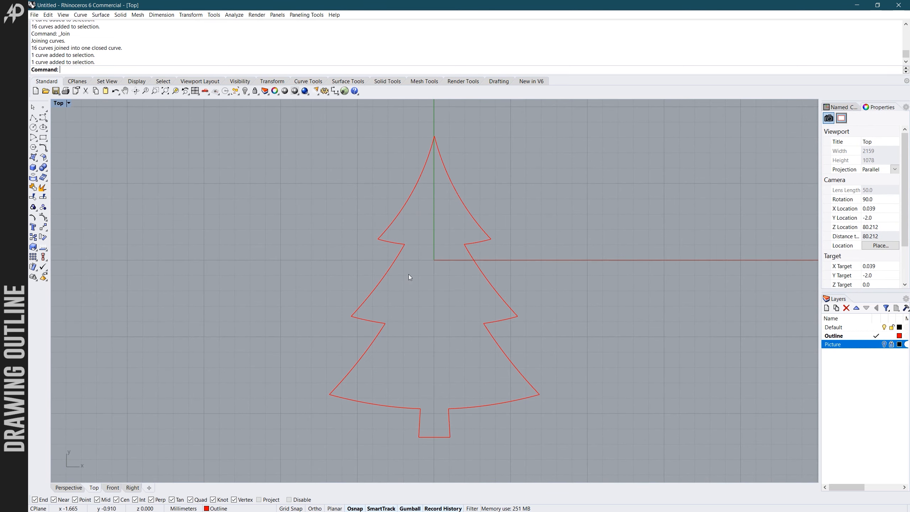
pyautogui.scroll(-1, 409, 277)
pyautogui.scroll(1, 394, 273)
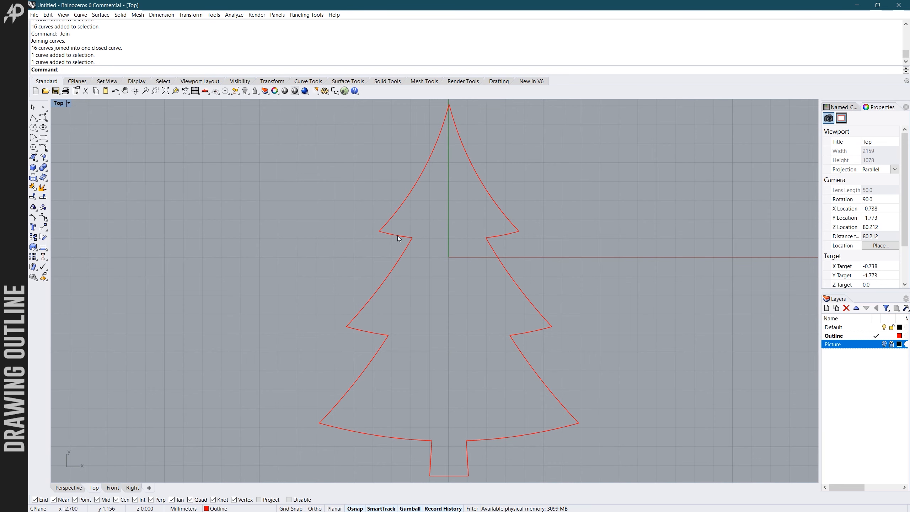
pyautogui.scroll(-1, 408, 248)
pyautogui.scroll(-1, 408, 249)
pyautogui.scroll(1, 407, 249)
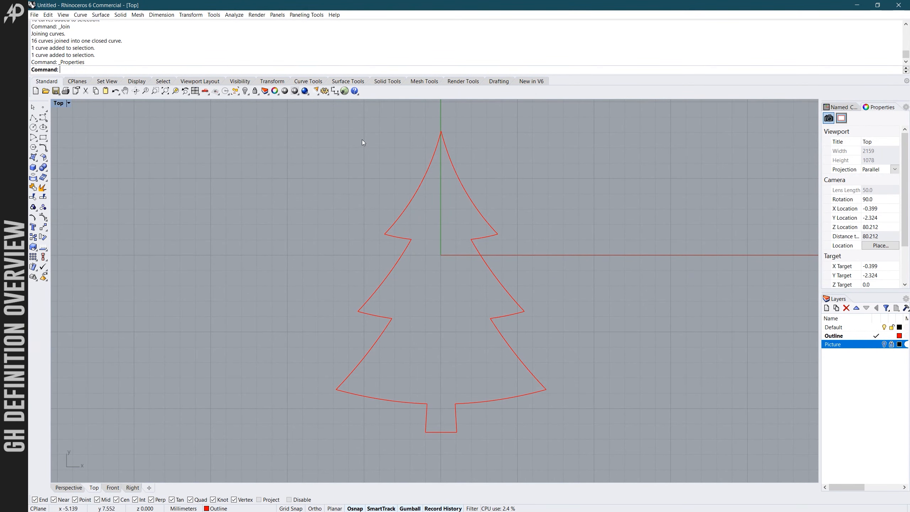
# - Launch Grasshopper, dismiss its breakpoint dialog and arrange its window side by side with Rhino
pyautogui.click(345, 91)
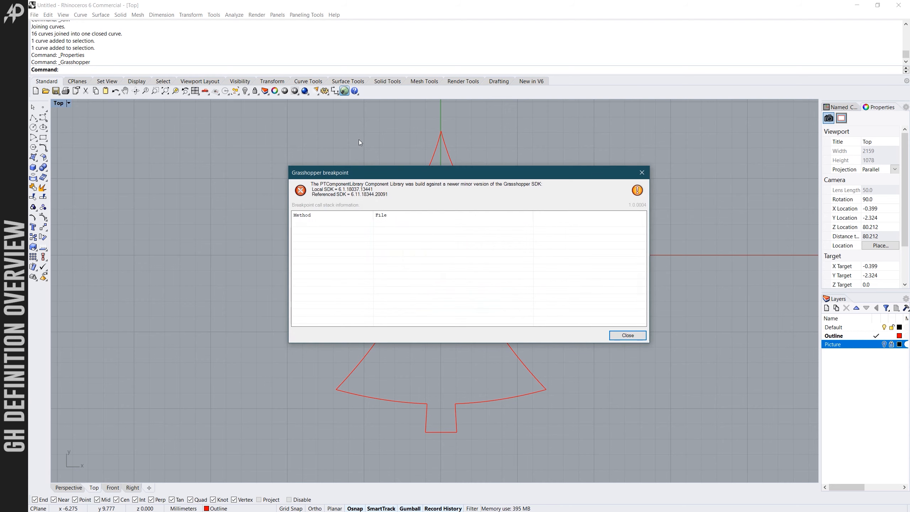
pyautogui.click(624, 338)
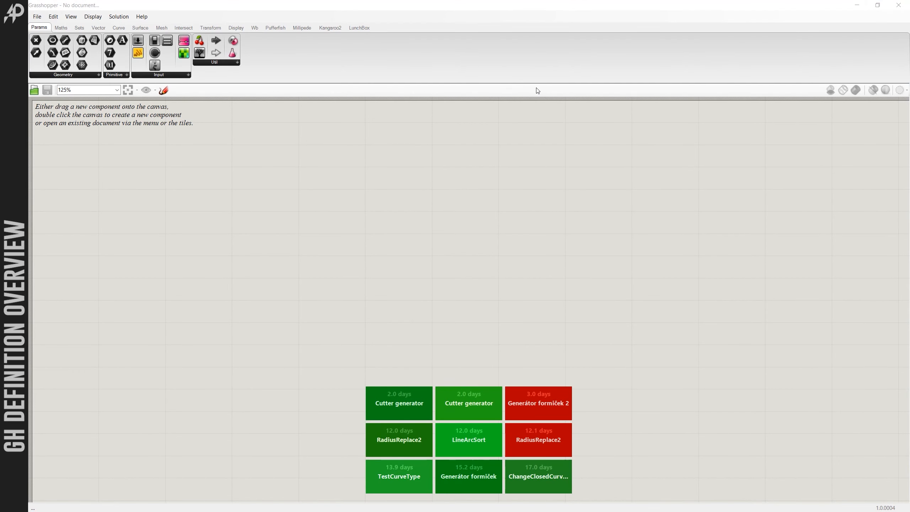
pyautogui.moveTo(556, 6)
pyautogui.mouseDown()
pyautogui.moveTo(549, 37)
pyautogui.moveTo(552, 15)
pyautogui.moveTo(562, 14)
pyautogui.mouseUp()
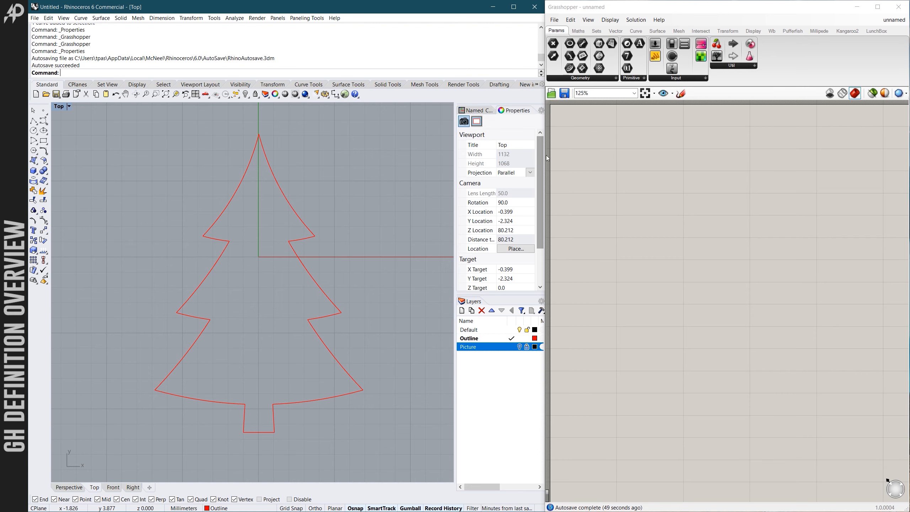
# - Save the Rhino model as "tree" in the Plocha (desktop) folder, in Rhino 6 3D Models format
pyautogui.click(35, 18)
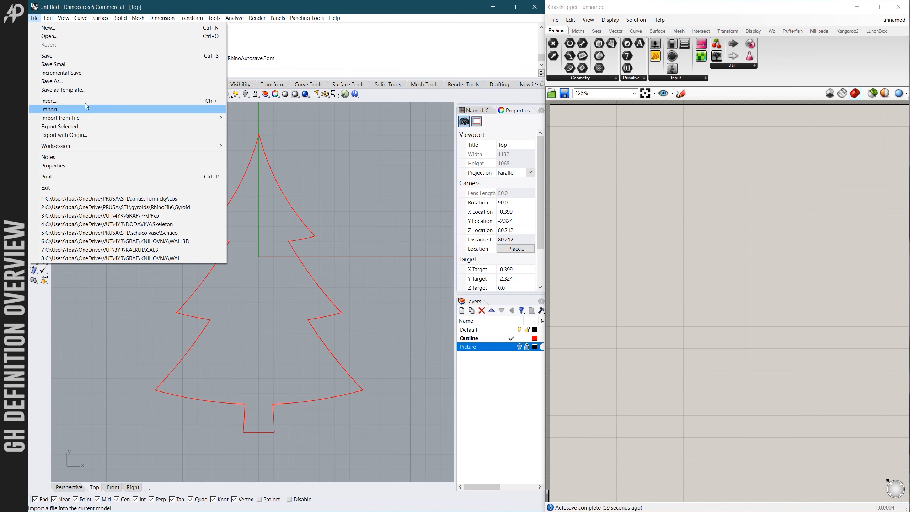
pyautogui.click(76, 82)
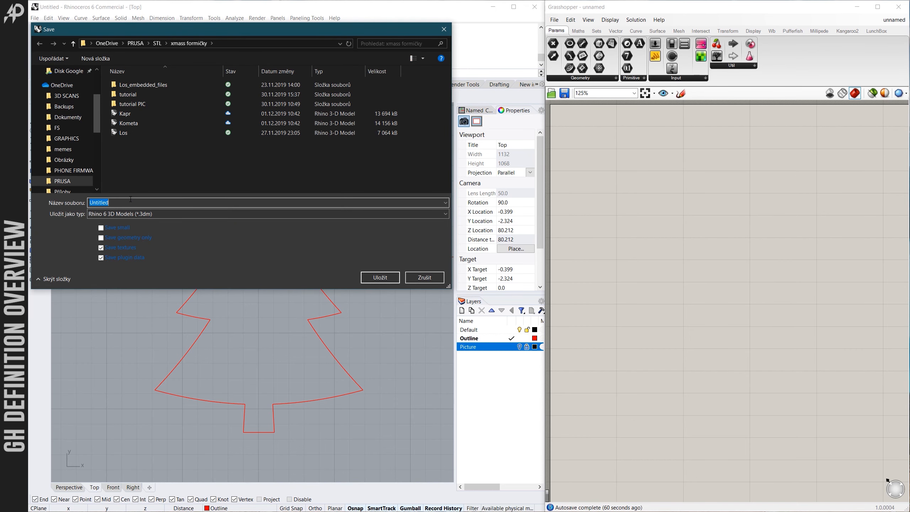
pyautogui.scroll(3, 63, 119)
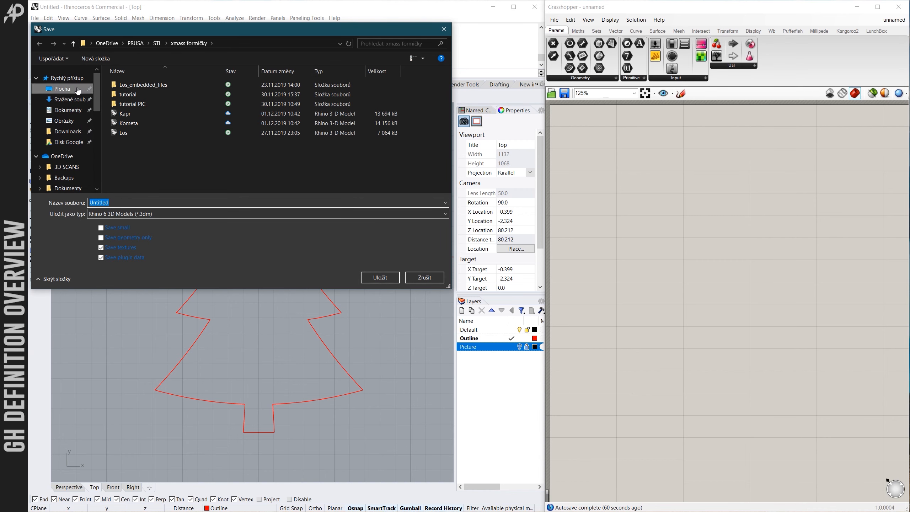
pyautogui.click(62, 88)
pyautogui.click(129, 203)
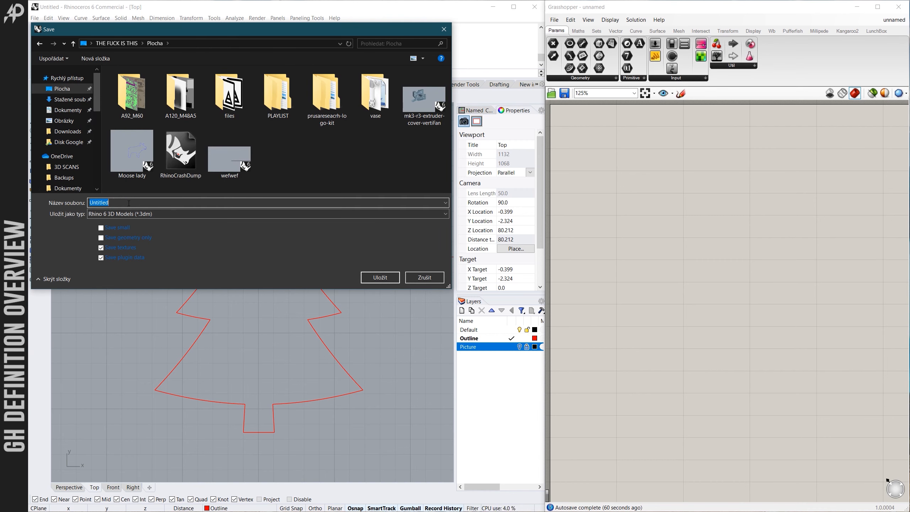
pyautogui.write('tree')
pyautogui.click(380, 277)
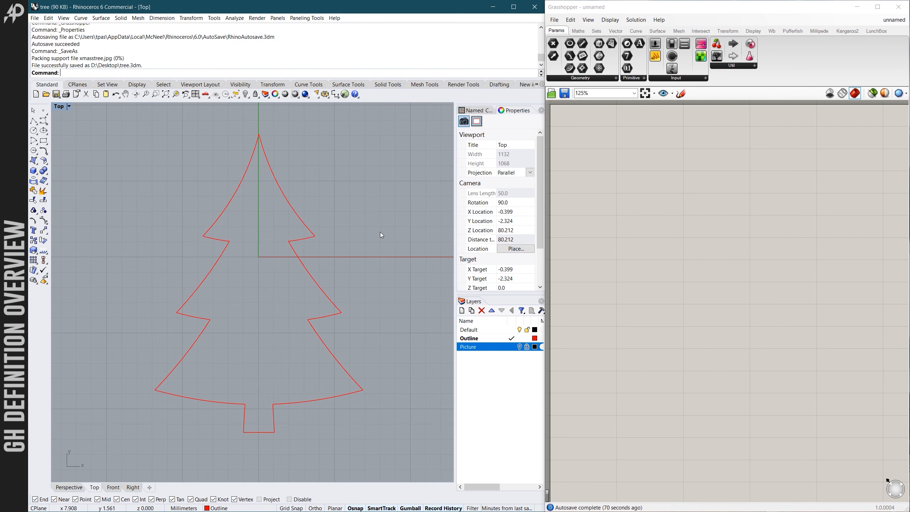
# - Switch to Grasshopper and open the "Cutter generator" definition from the Plocha (desktop) folder
pyautogui.click(605, 11)
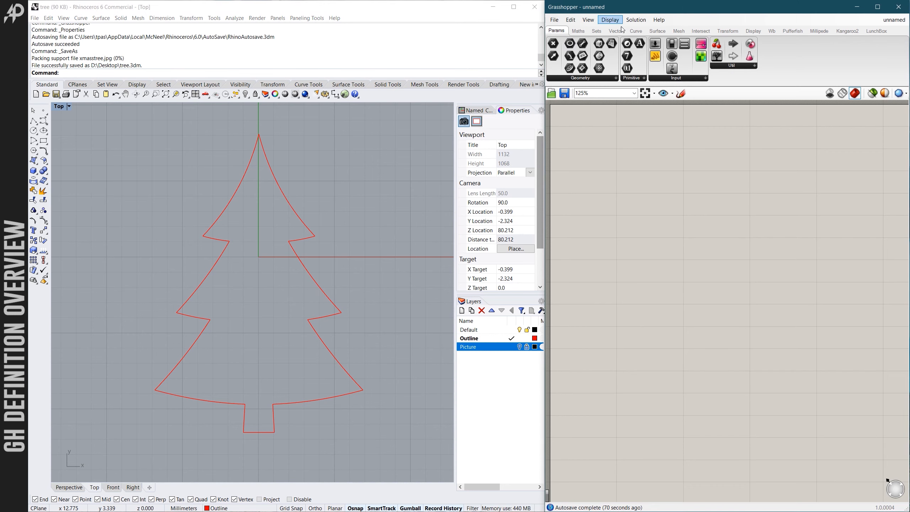
pyautogui.click(555, 22)
pyautogui.click(594, 41)
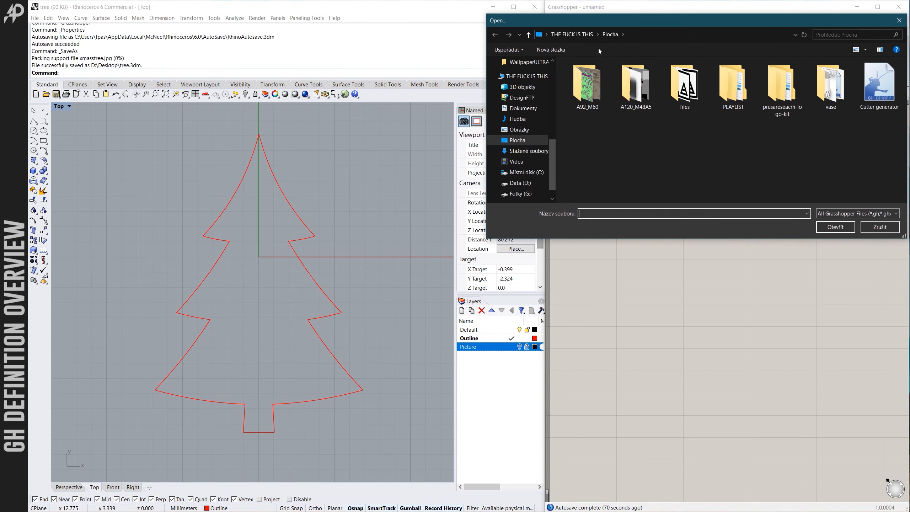
pyautogui.moveTo(693, 25); pyautogui.dragTo(583, 36)
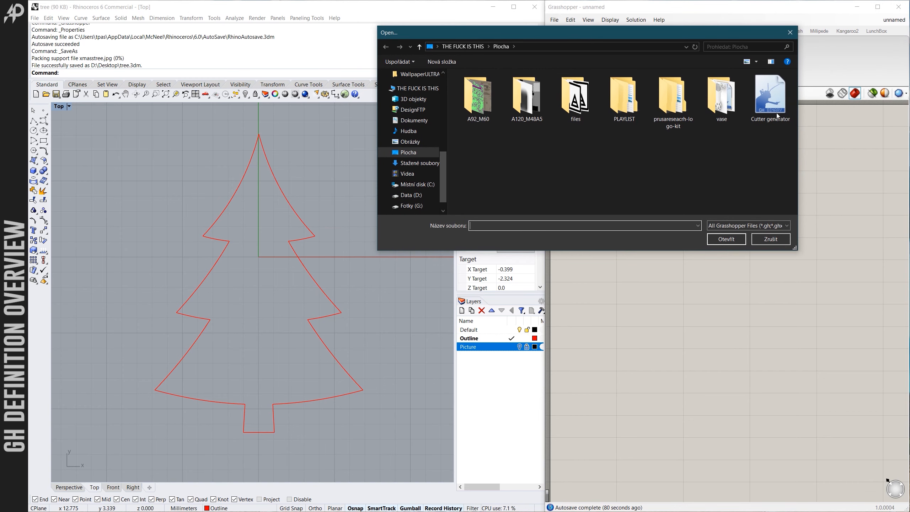
pyautogui.click(771, 100)
pyautogui.click(726, 238)
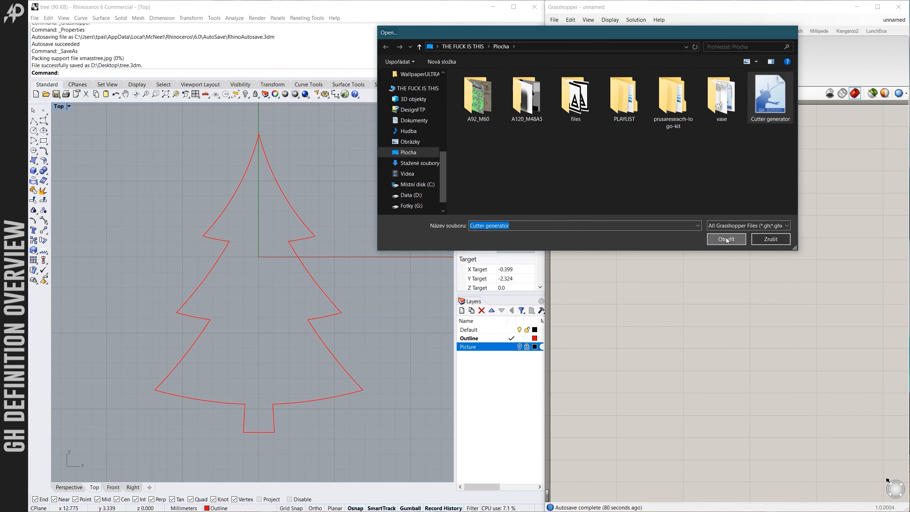
# - Examine the overall layout of the Cutter generator definition, from its blue input groups to the purple component groups
pyautogui.scroll(-6, 651, 206)
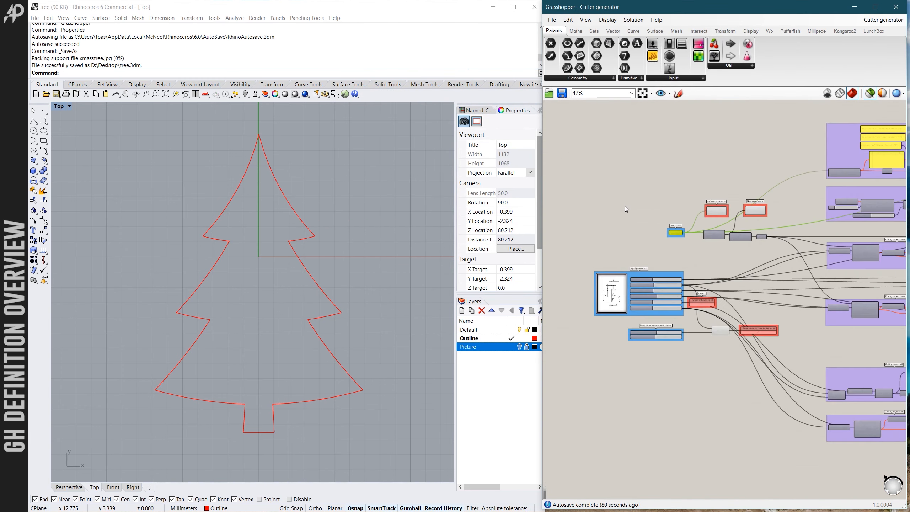
pyautogui.scroll(-5, 622, 206)
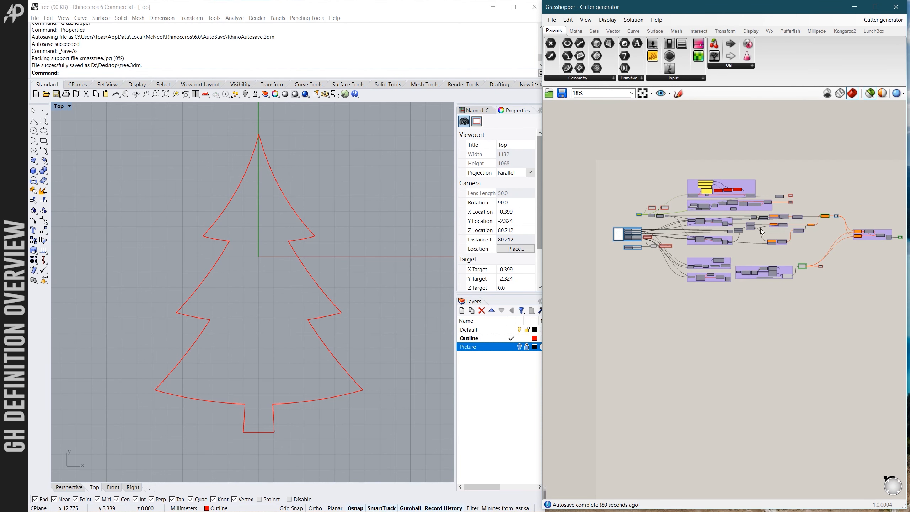
pyautogui.scroll(3, 854, 236)
pyautogui.scroll(3, 830, 235)
pyautogui.scroll(-6, 782, 184)
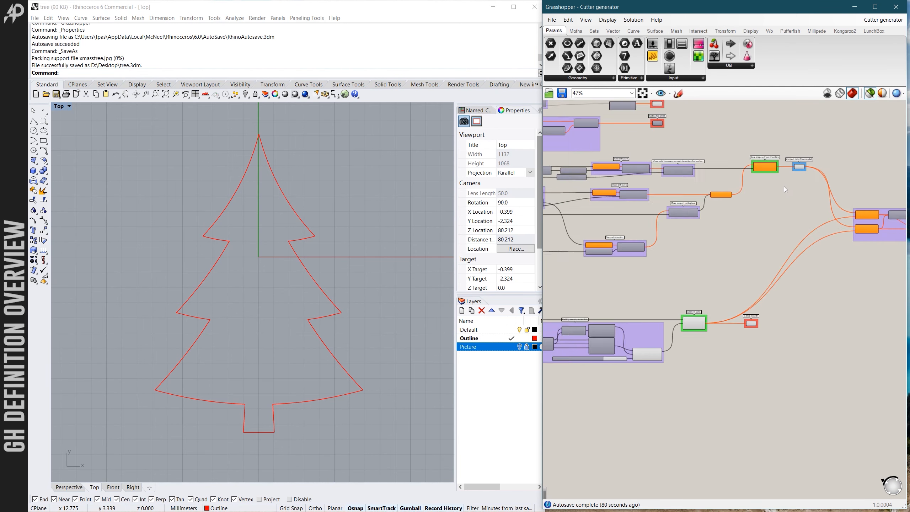
pyautogui.scroll(6, 748, 181)
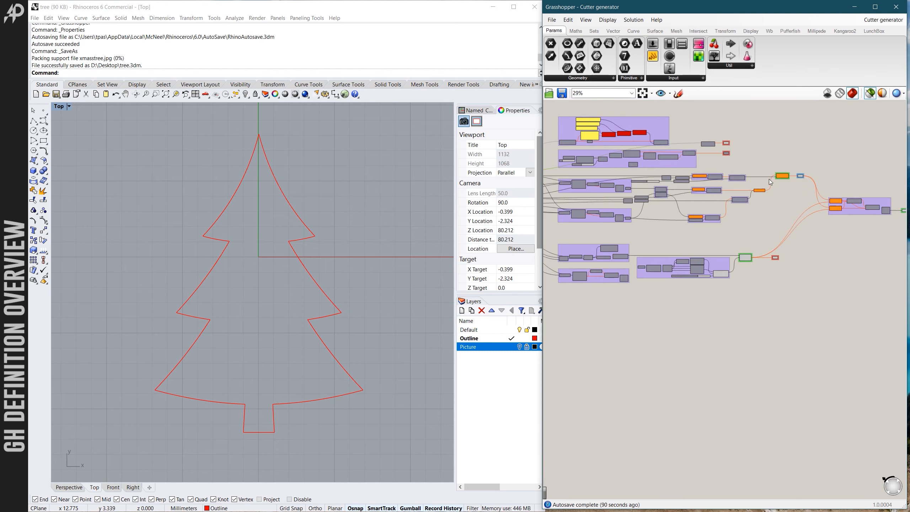
pyautogui.scroll(-5, 790, 186)
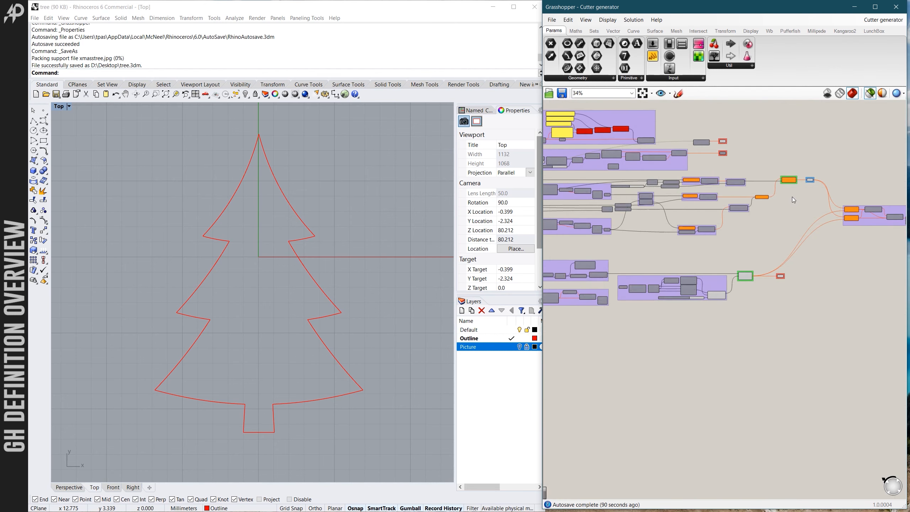
pyautogui.scroll(1, 665, 188)
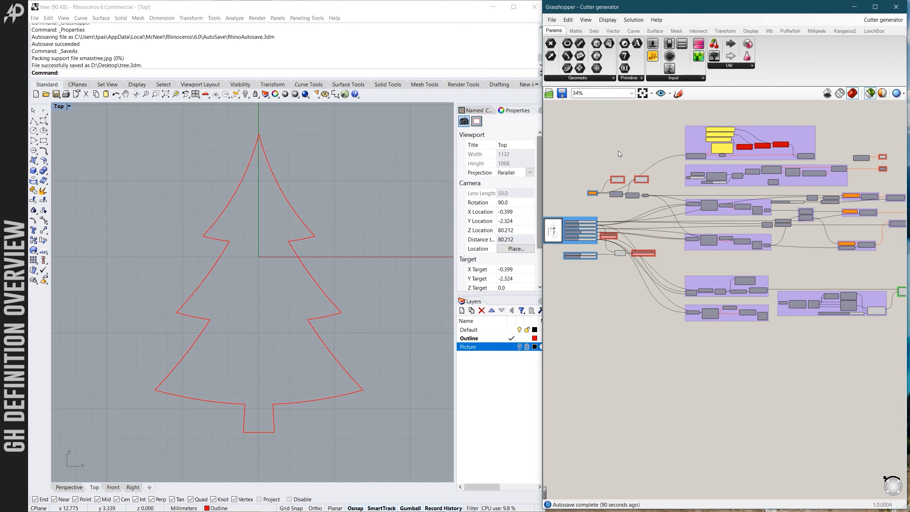
pyautogui.scroll(-3, 614, 151)
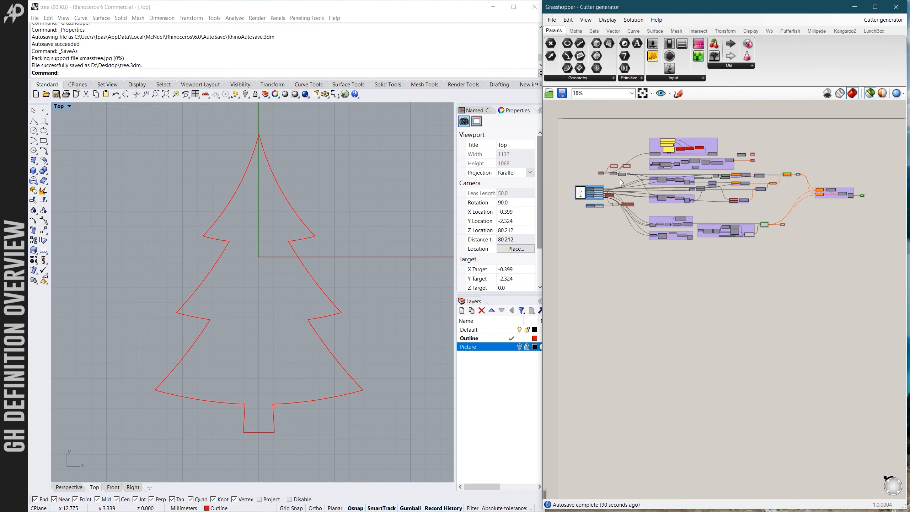
pyautogui.scroll(7, 655, 162)
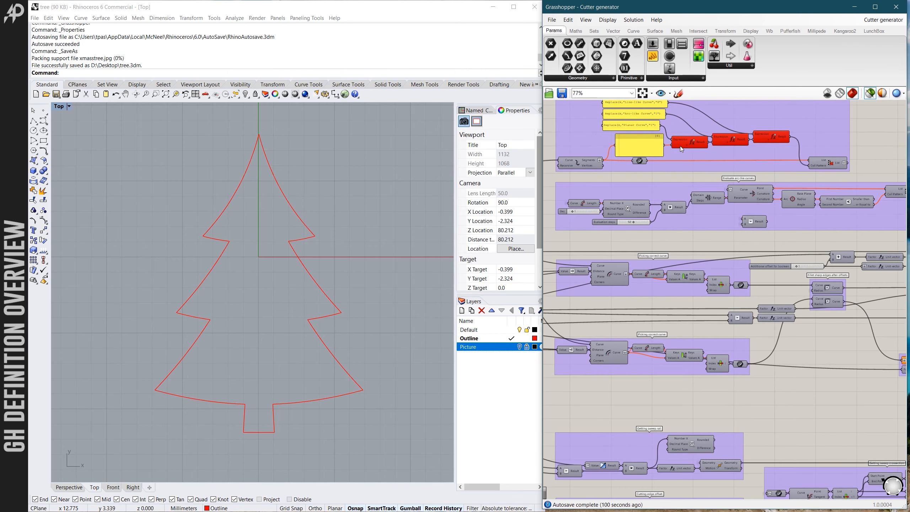
pyautogui.scroll(-4, 680, 145)
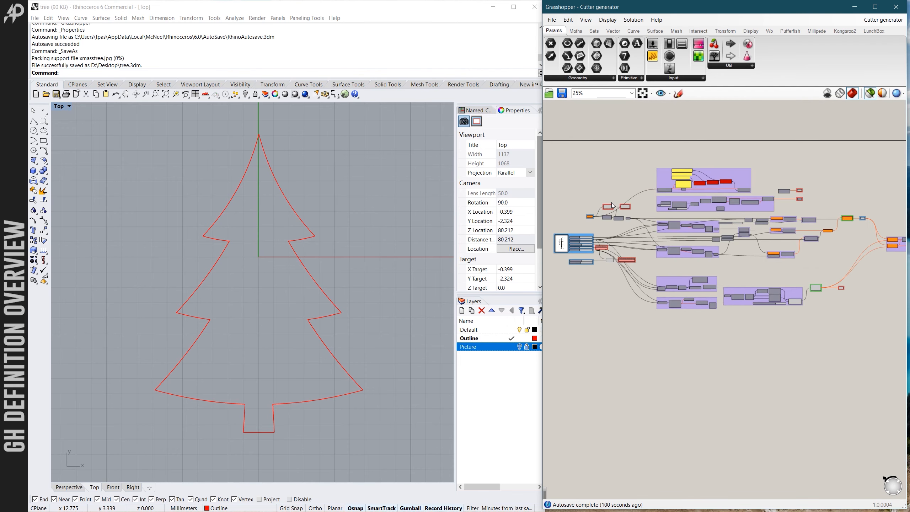
# - Follow the definition's flow from the input curve and sliders through the purple groups to the final outputs
pyautogui.scroll(2, 612, 206)
pyautogui.scroll(-5, 645, 225)
pyautogui.scroll(3, 812, 236)
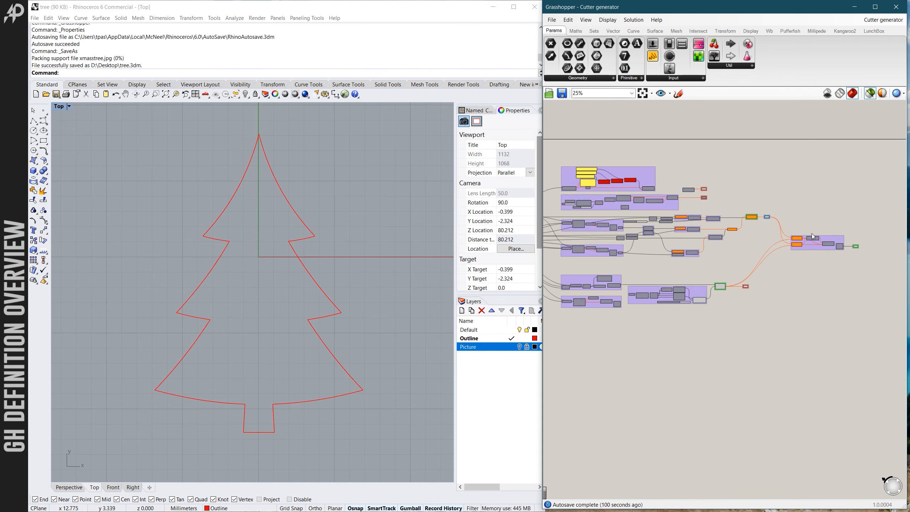
pyautogui.scroll(-3, 798, 248)
pyautogui.scroll(4, 684, 239)
pyautogui.scroll(-3, 645, 238)
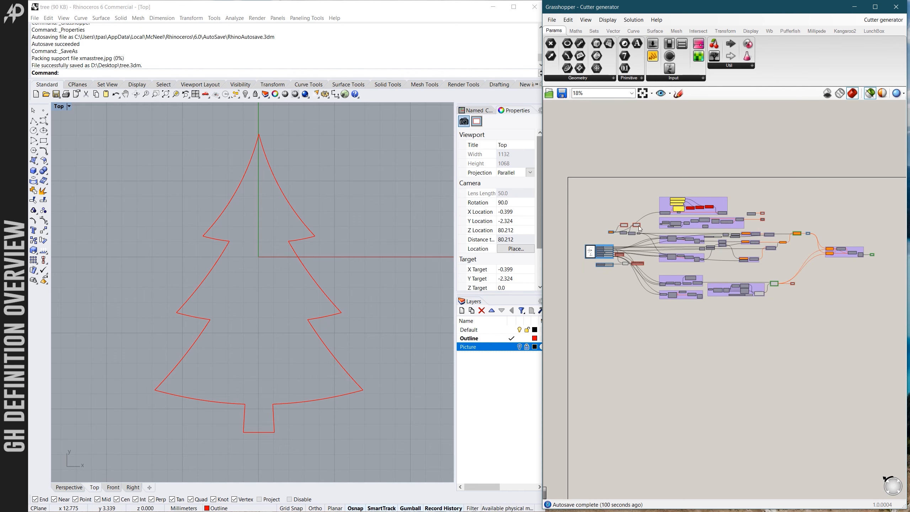
pyautogui.scroll(2, 648, 224)
pyautogui.scroll(-4, 655, 243)
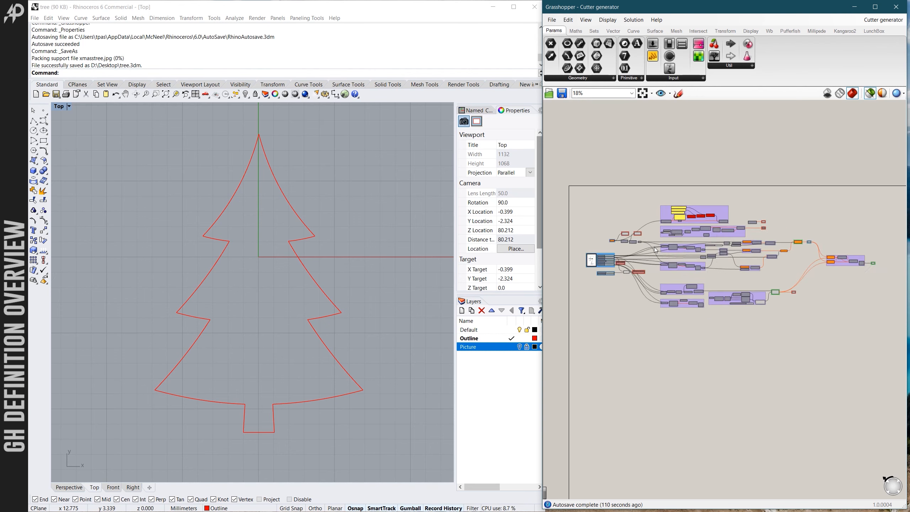
pyautogui.scroll(3, 752, 260)
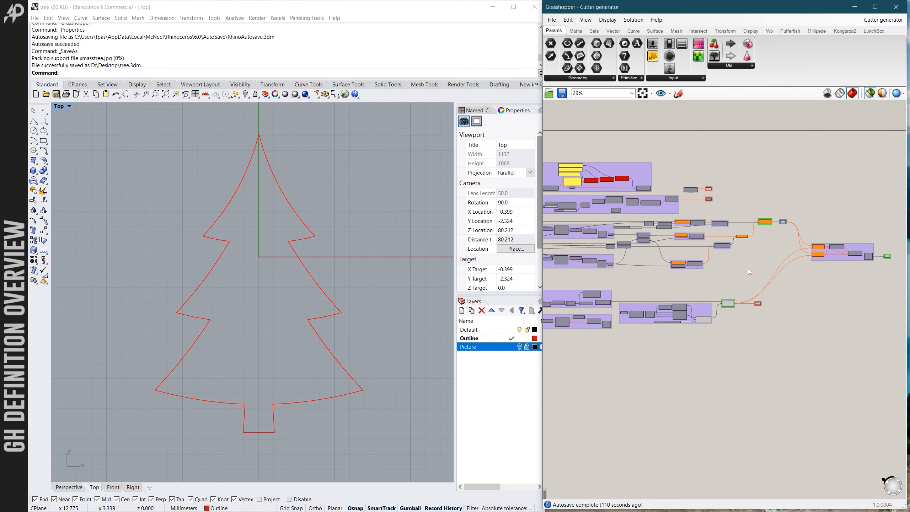
pyautogui.scroll(-3, 759, 271)
pyautogui.scroll(4, 602, 275)
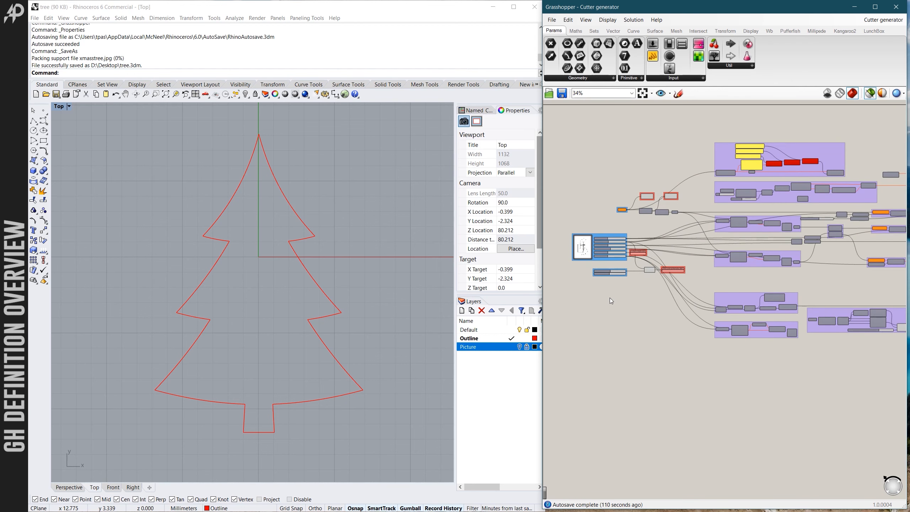
pyautogui.scroll(-3, 610, 299)
# - Inspect the Input curve component, the Input parameters sliders and the "Do not touch unless error occurs" group up close
pyautogui.scroll(7, 614, 288)
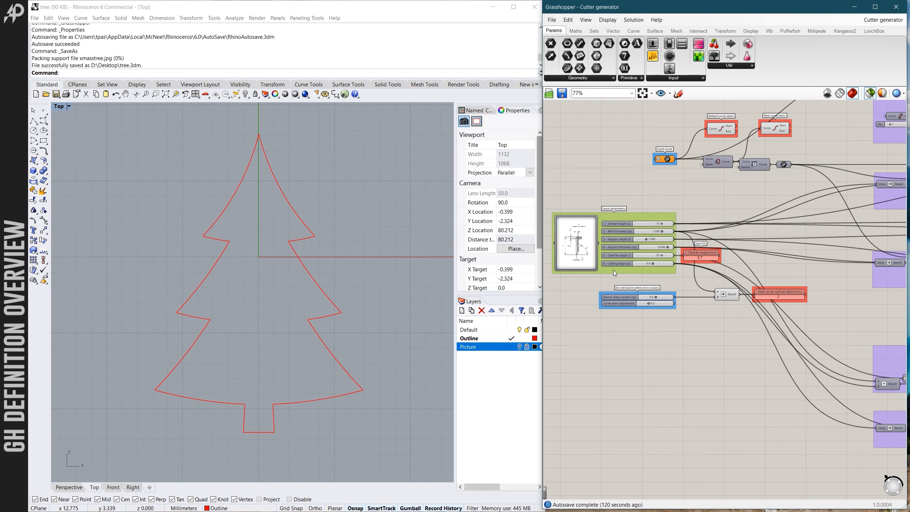
pyautogui.scroll(2, 612, 270)
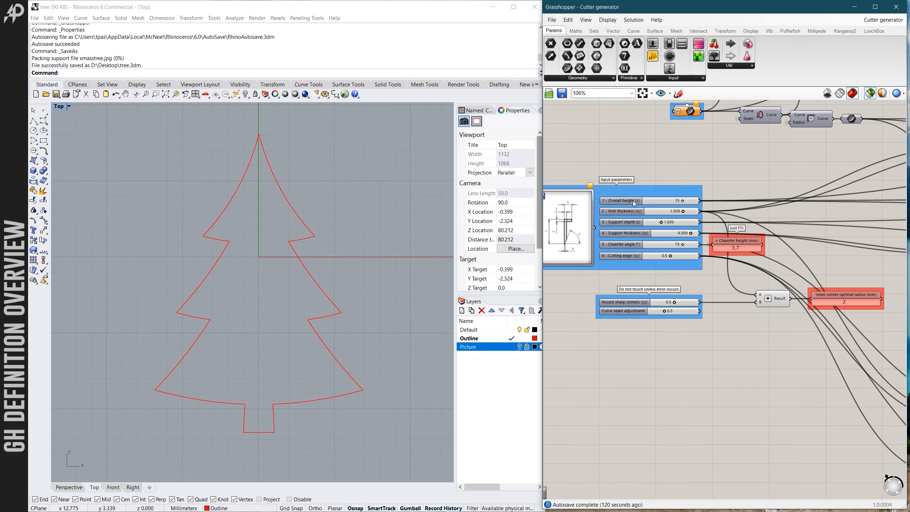
pyautogui.scroll(-2, 621, 271)
pyautogui.scroll(-2, 629, 230)
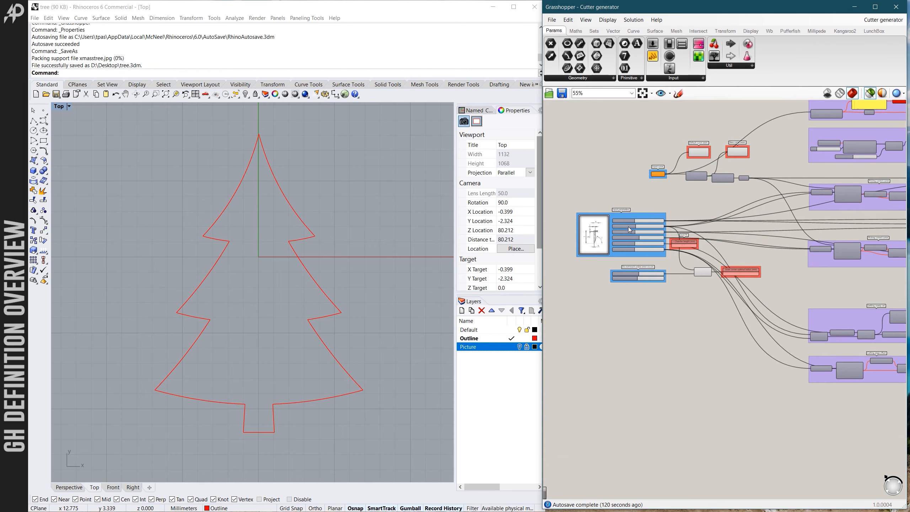
pyautogui.scroll(3, 646, 201)
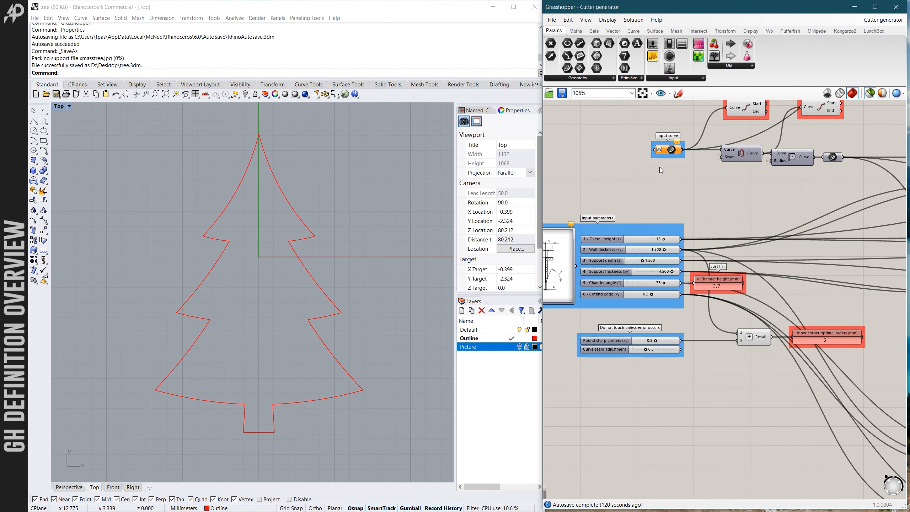
pyautogui.scroll(1, 660, 166)
pyautogui.scroll(1, 658, 163)
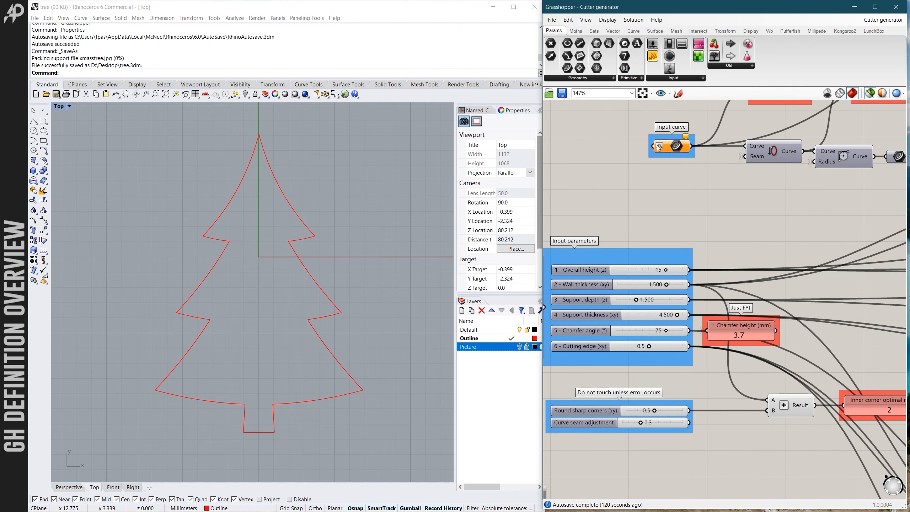
pyautogui.scroll(-4, 672, 212)
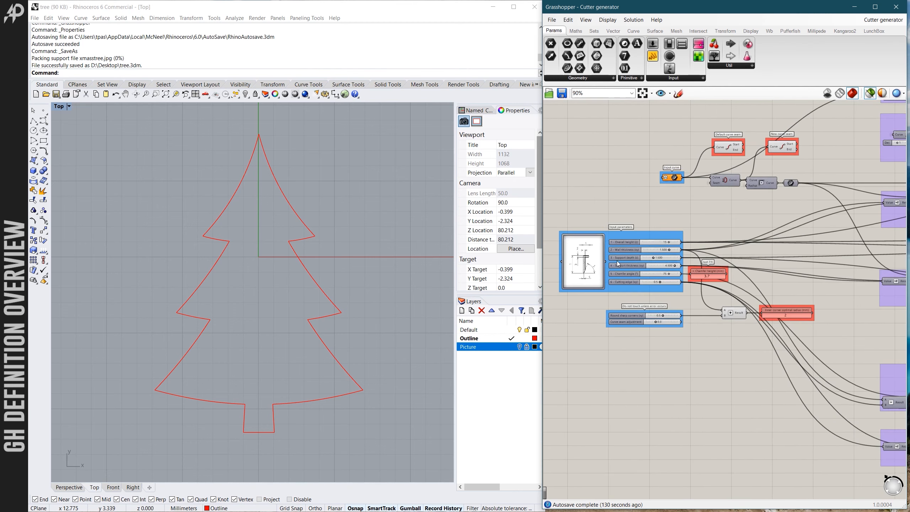
pyautogui.scroll(4, 618, 259)
pyautogui.click(651, 210)
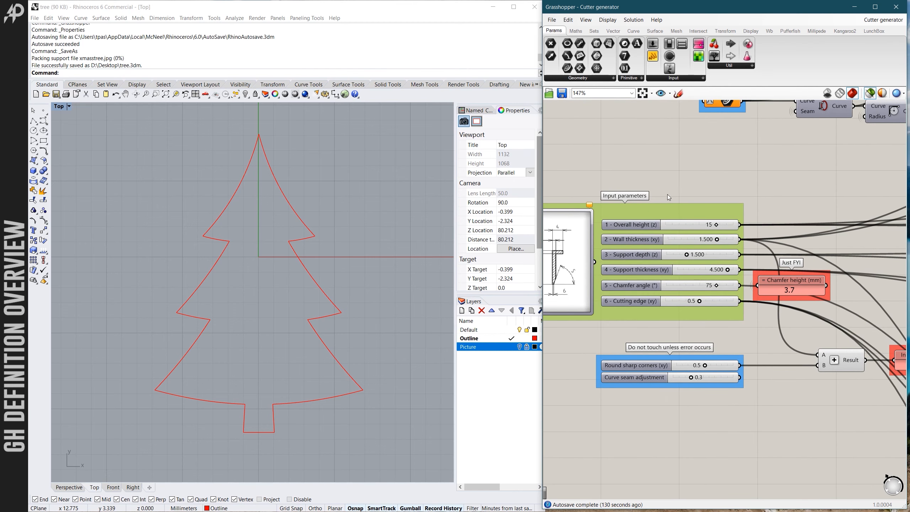
pyautogui.click(663, 199)
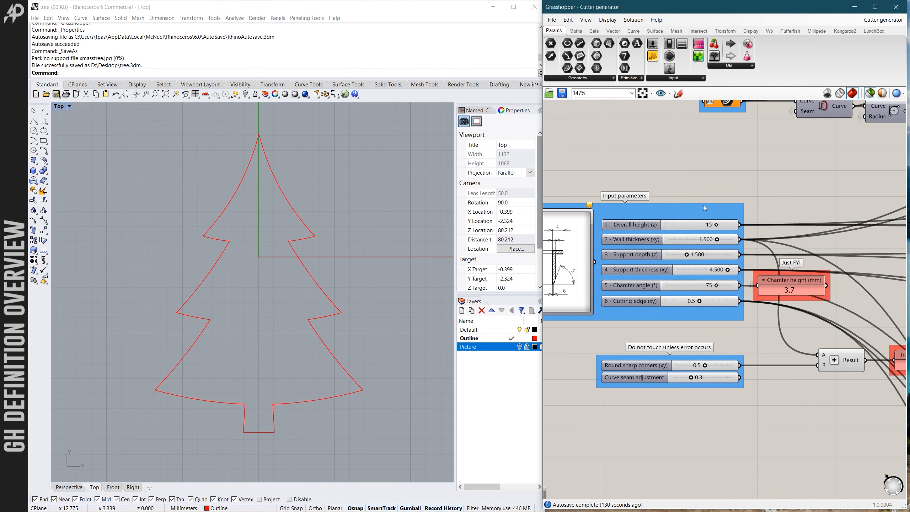
pyautogui.scroll(-4, 652, 233)
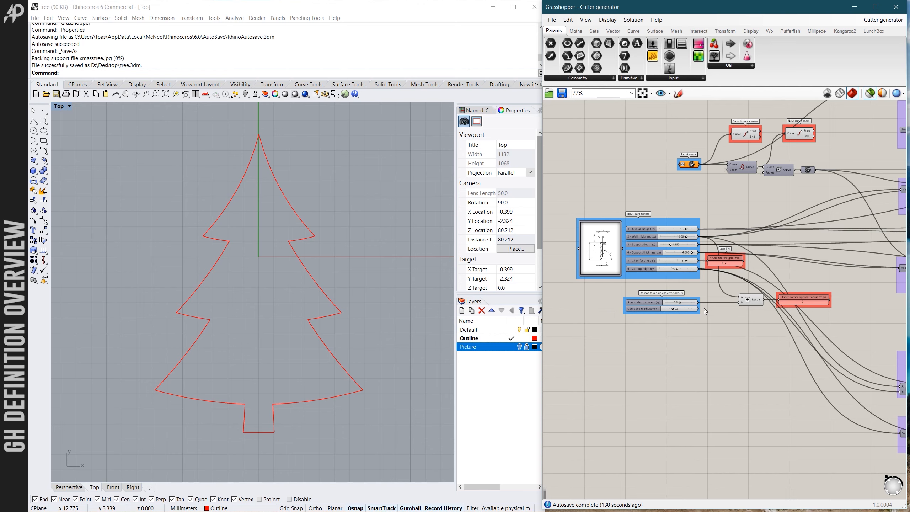
pyautogui.scroll(-5, 600, 309)
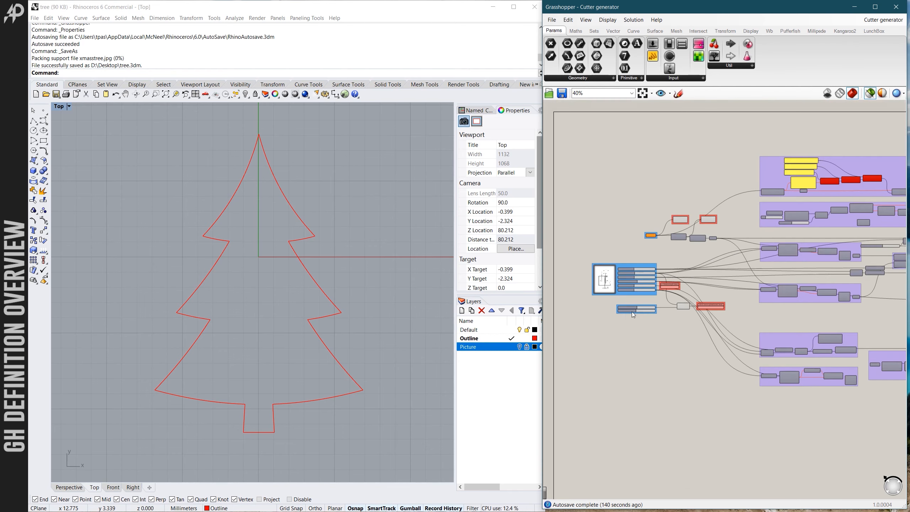
# - Examine the red check components, including the Curve discontinuity and Radius too small point outputs
pyautogui.scroll(6, 627, 283)
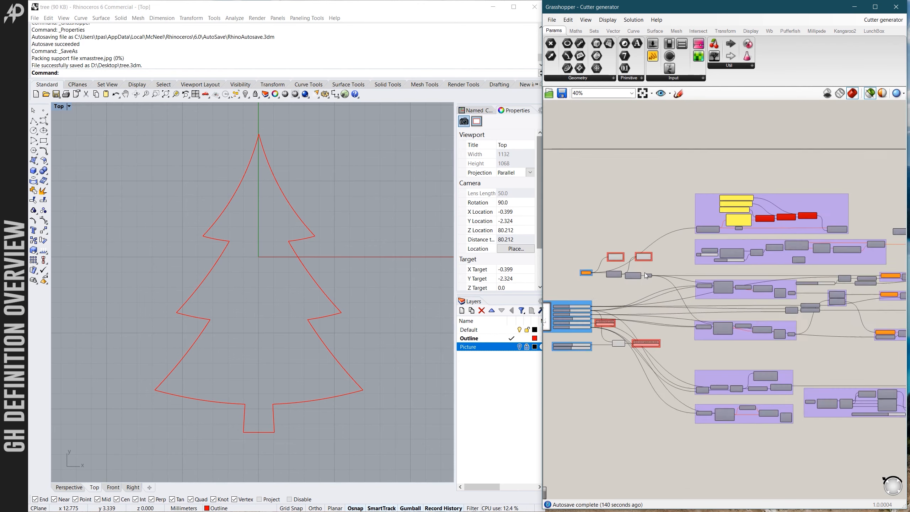
pyautogui.scroll(-5, 611, 248)
pyautogui.scroll(6, 732, 250)
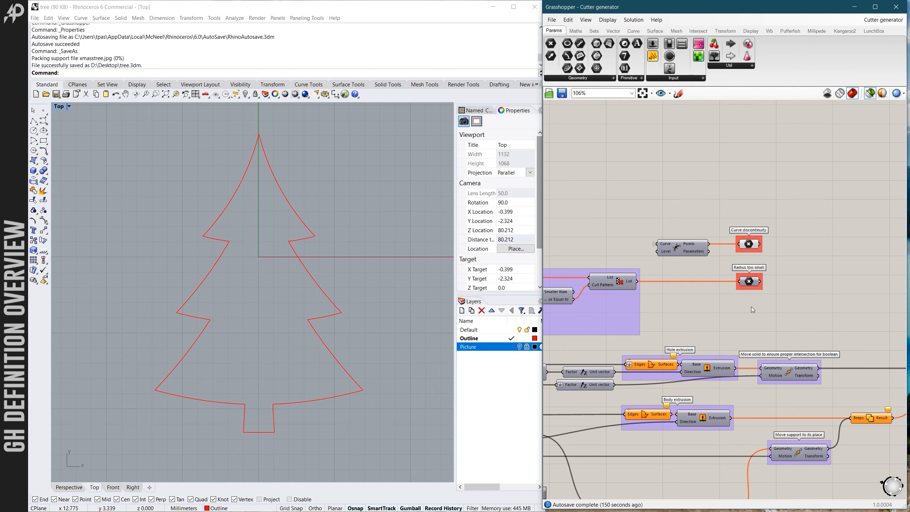
pyautogui.scroll(-6, 764, 196)
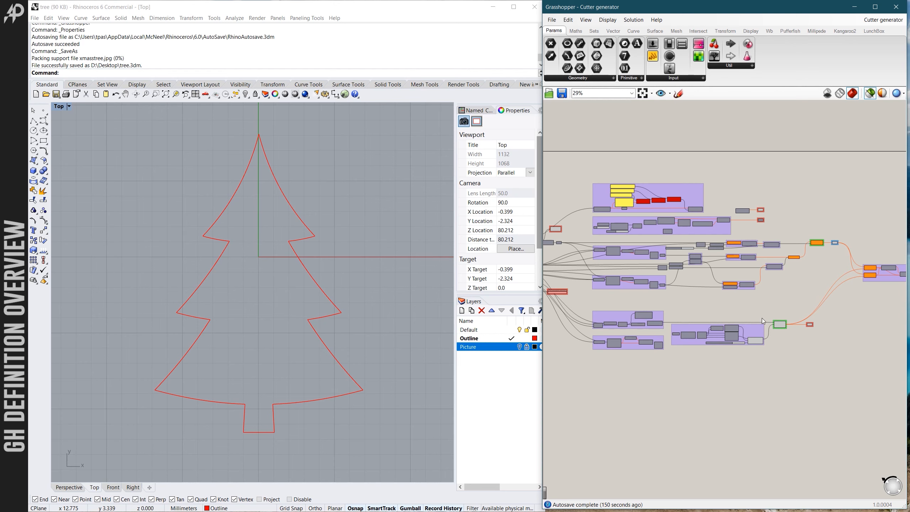
pyautogui.scroll(5, 768, 245)
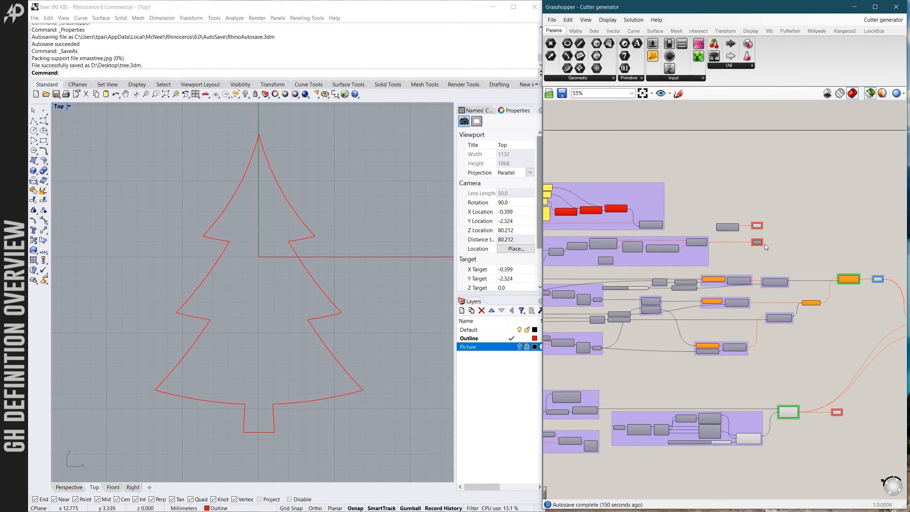
pyautogui.scroll(1, 760, 247)
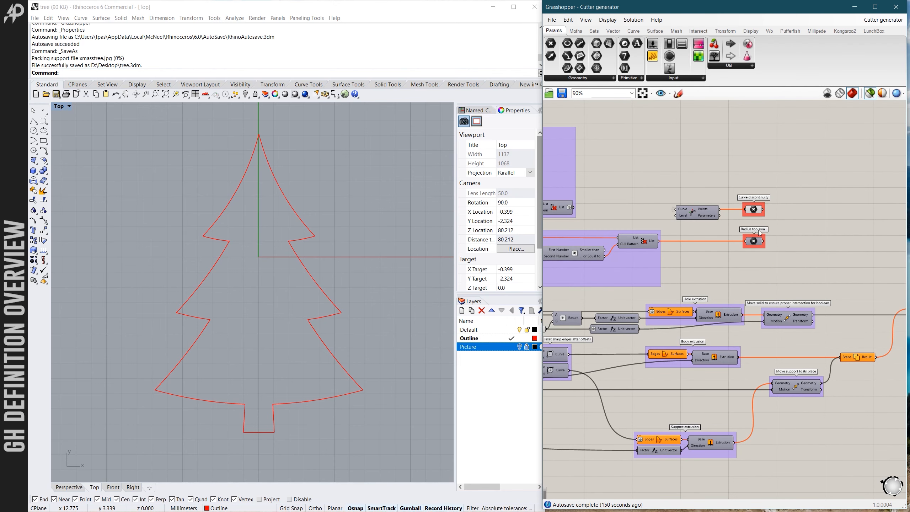
pyautogui.scroll(-7, 764, 232)
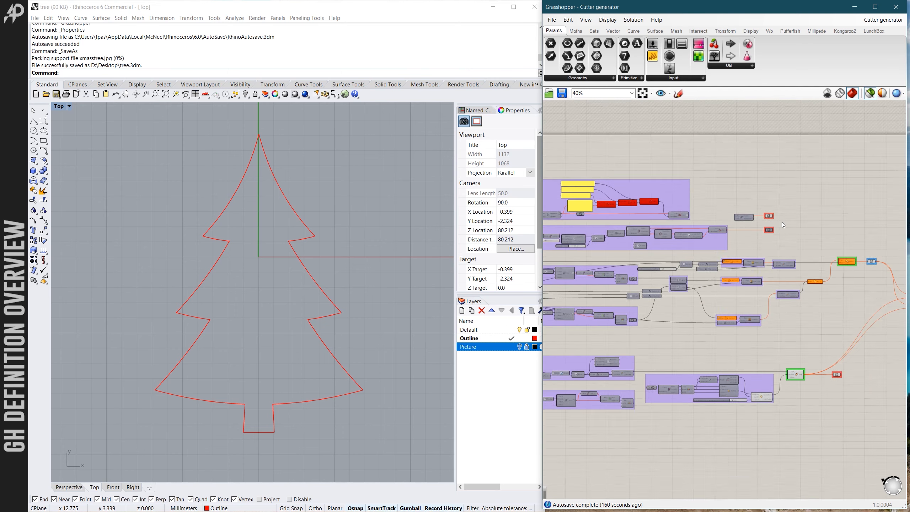
pyautogui.scroll(-1, 770, 238)
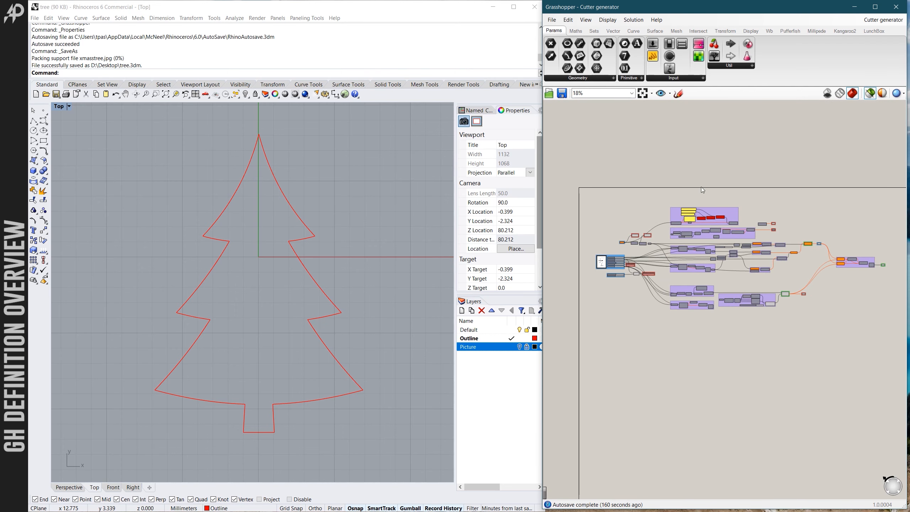
# - Review the green-grouped result components and the final purple group that their wires feed
pyautogui.scroll(-1, 650, 274)
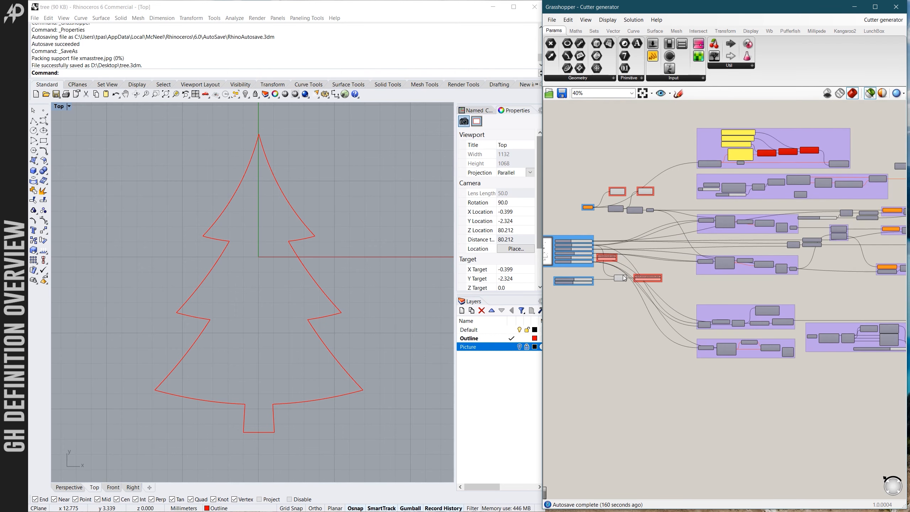
pyautogui.scroll(10, 747, 292)
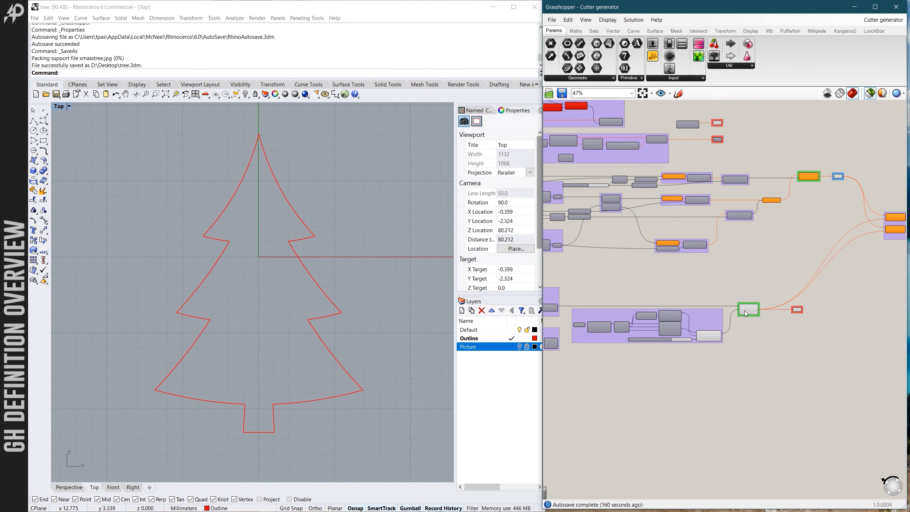
pyautogui.scroll(-5, 740, 310)
pyautogui.scroll(3, 804, 236)
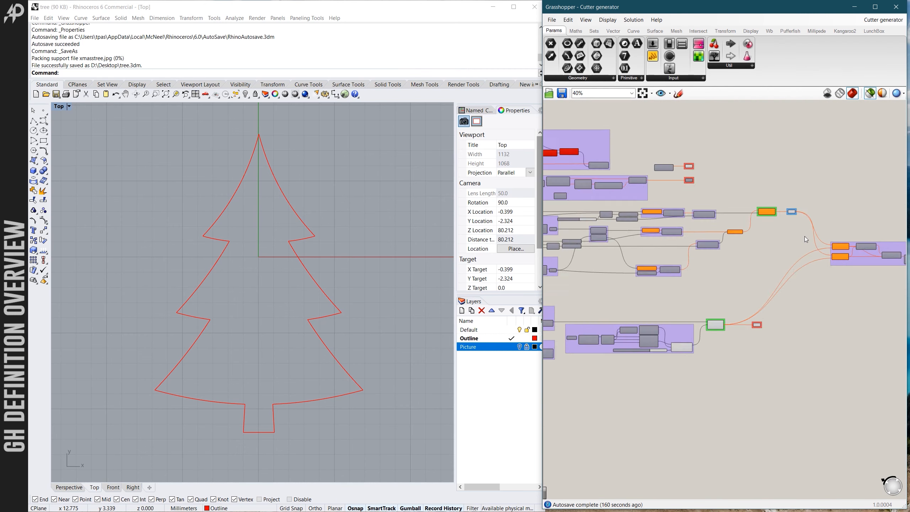
pyautogui.scroll(3, 752, 207)
pyautogui.scroll(-5, 673, 224)
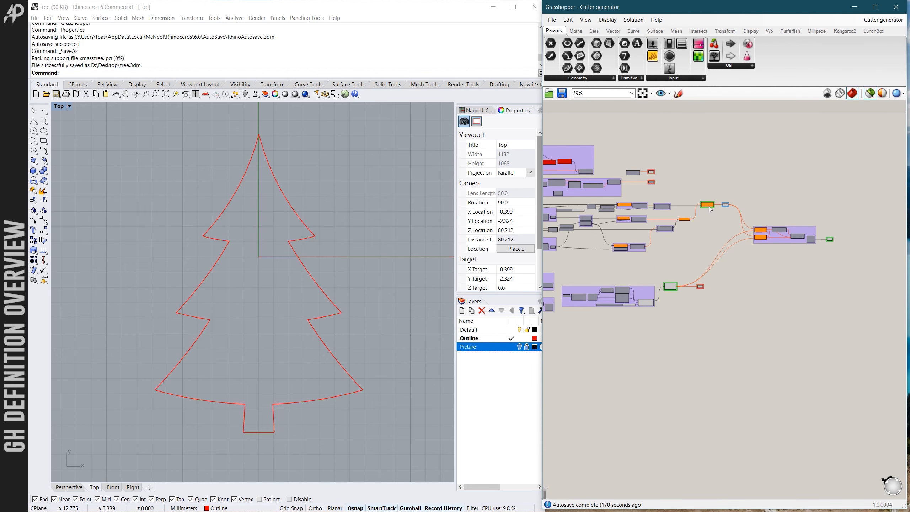
# - Survey the whole definition again, comparing the upper purple groups with the orange components feeding the final purple group
pyautogui.scroll(3, 709, 207)
pyautogui.scroll(-2, 728, 230)
pyautogui.scroll(-2, 728, 230)
pyautogui.scroll(-1, 786, 224)
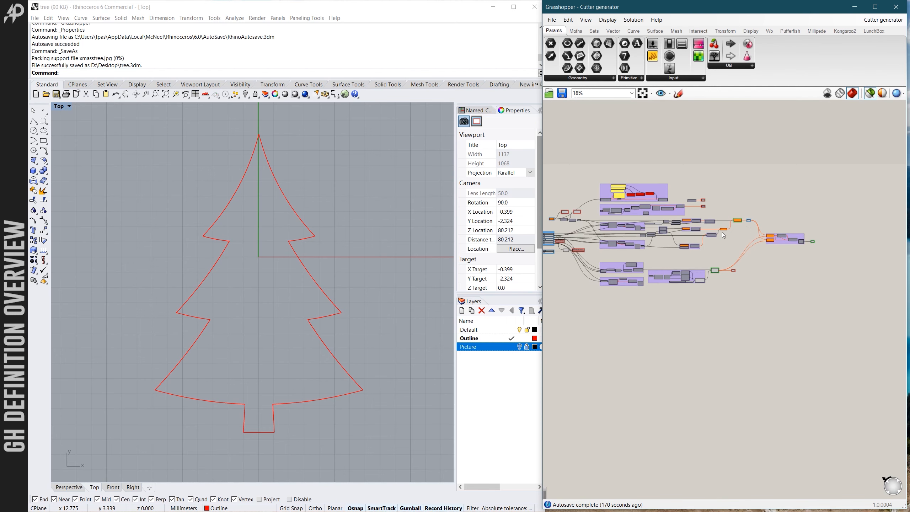
pyautogui.scroll(2, 658, 211)
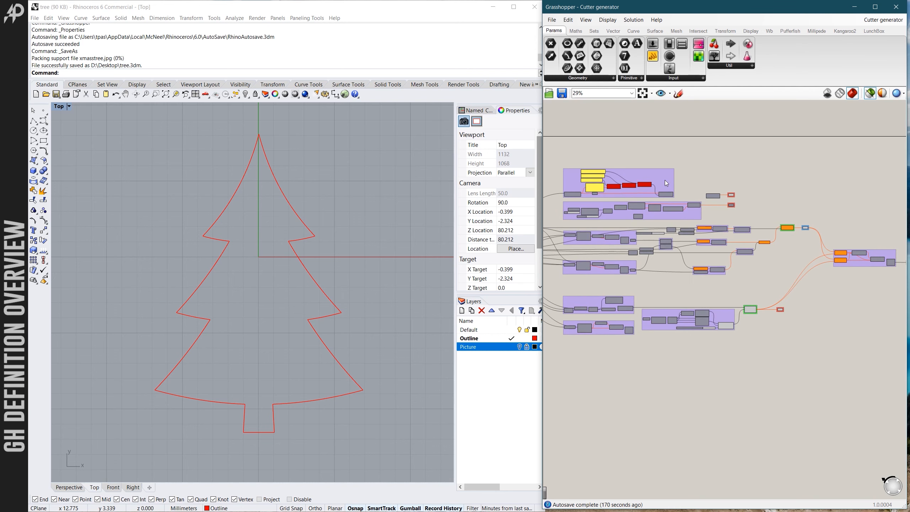
pyautogui.scroll(-2, 702, 175)
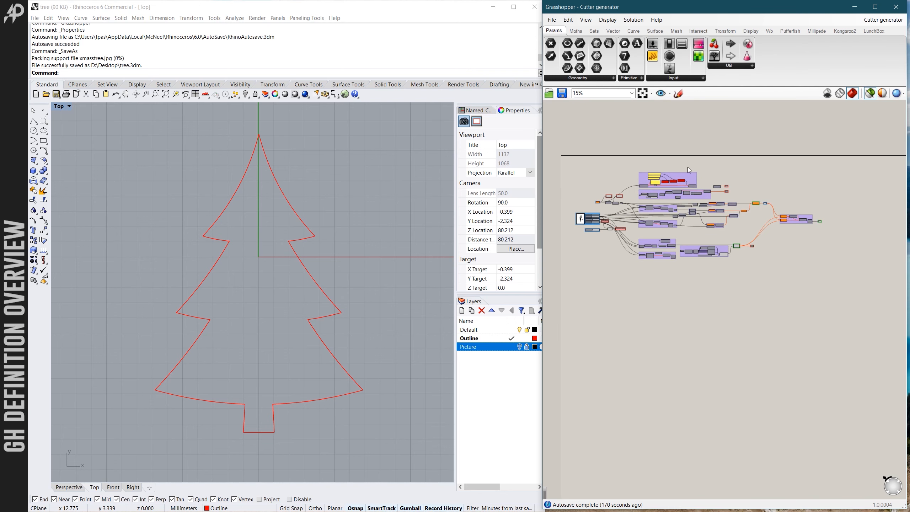
pyautogui.scroll(3, 635, 180)
pyautogui.scroll(-2, 637, 305)
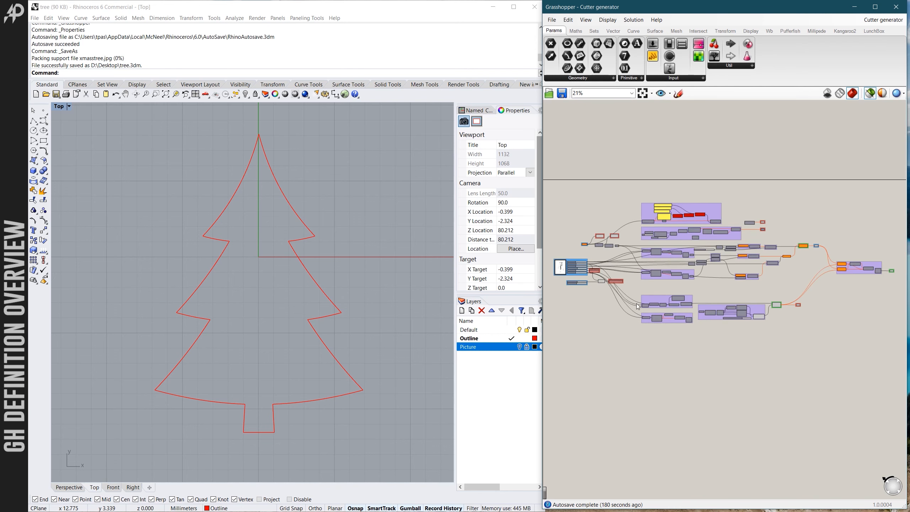
# - Examine the purple processing groups, including Eliminate straight lines, and trace their wires back to the blue input sliders
pyautogui.scroll(3, 683, 337)
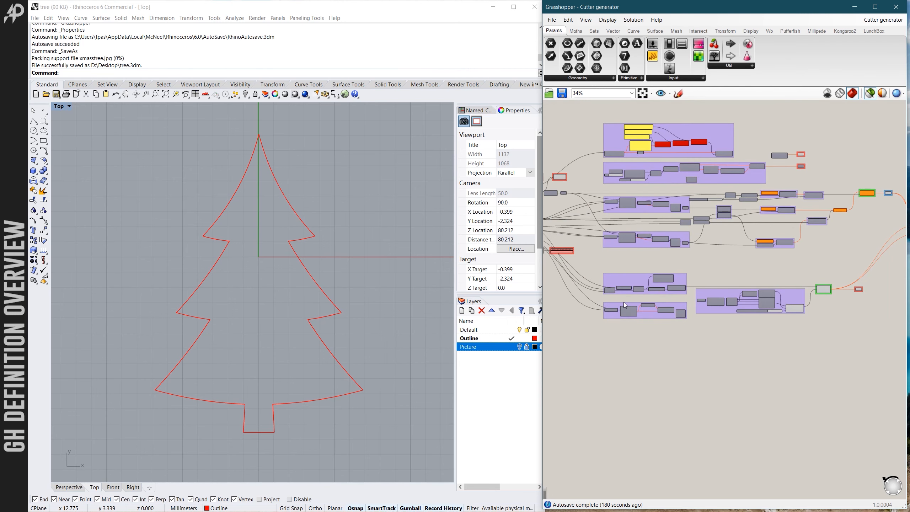
pyautogui.scroll(-2, 641, 294)
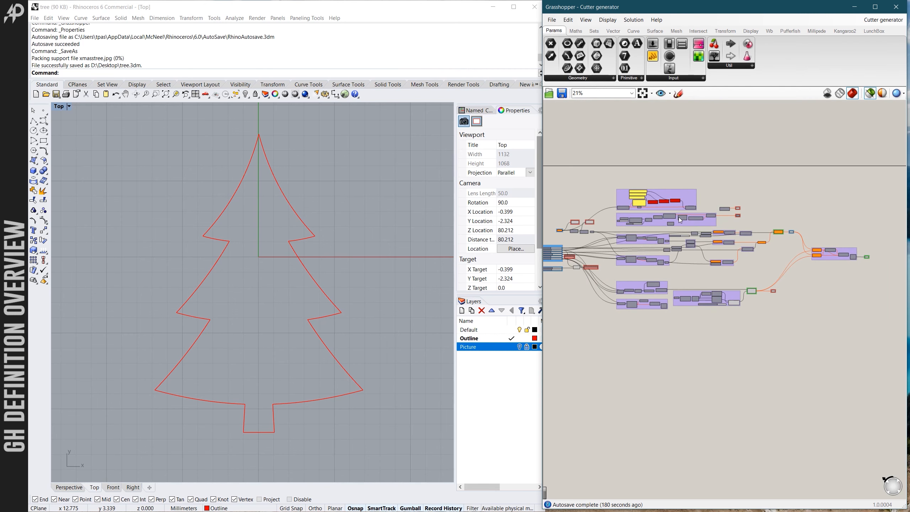
pyautogui.scroll(-2, 685, 196)
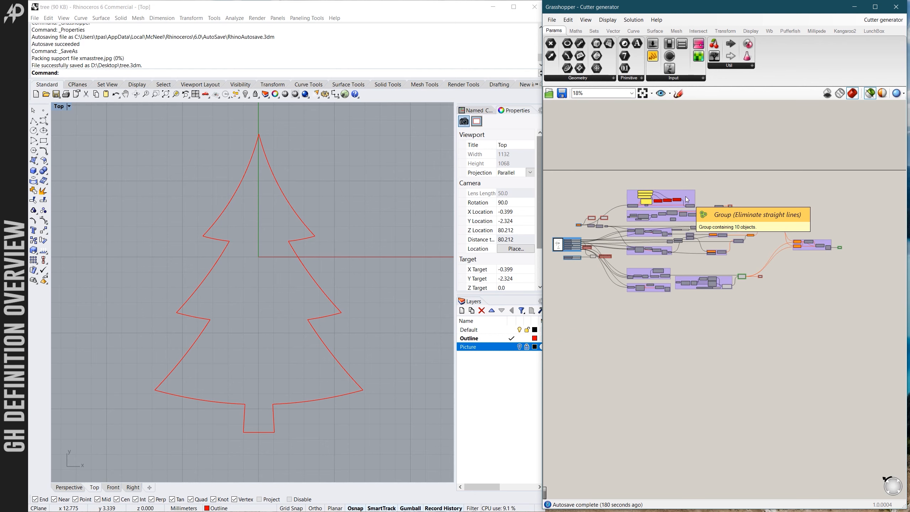
pyautogui.scroll(2, 653, 238)
pyautogui.scroll(2, 653, 238)
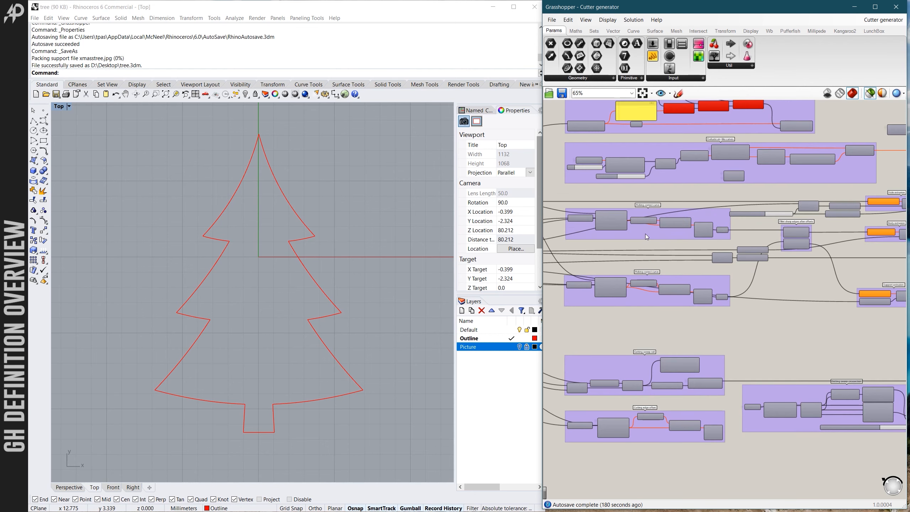
pyautogui.scroll(-2, 735, 268)
pyautogui.scroll(2, 638, 275)
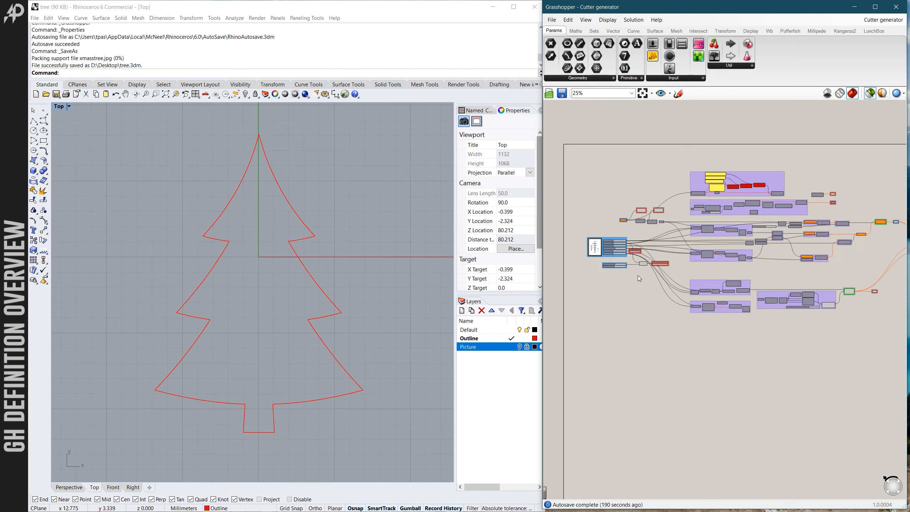
pyautogui.scroll(1, 608, 255)
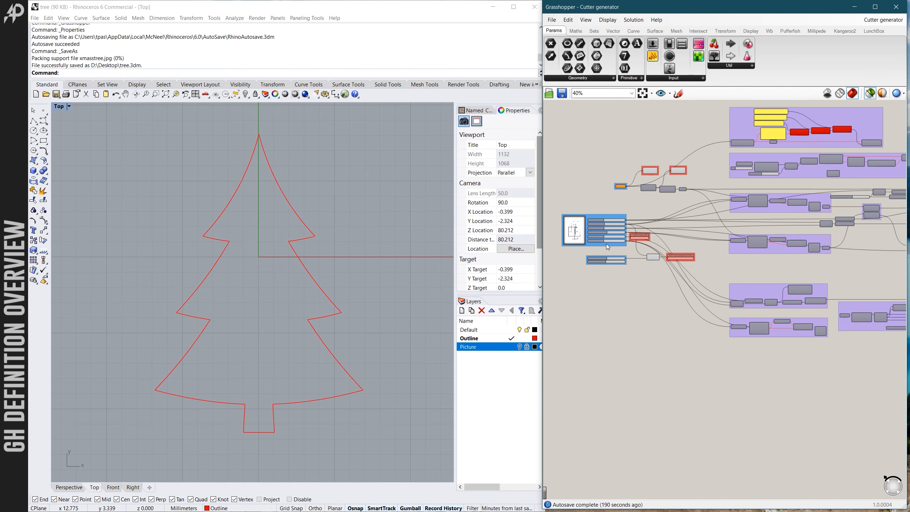
pyautogui.scroll(-2, 616, 284)
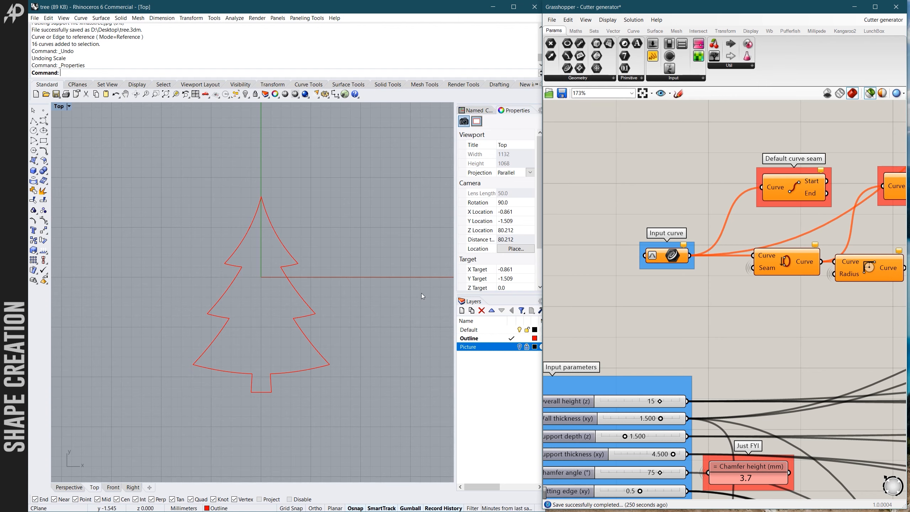
# - Scale all the tree curves from the midpoint of the trunk's base, using the tree tip as reference, to a height of 70 mm
pyautogui.moveTo(146, 175); pyautogui.dragTo(366, 420)
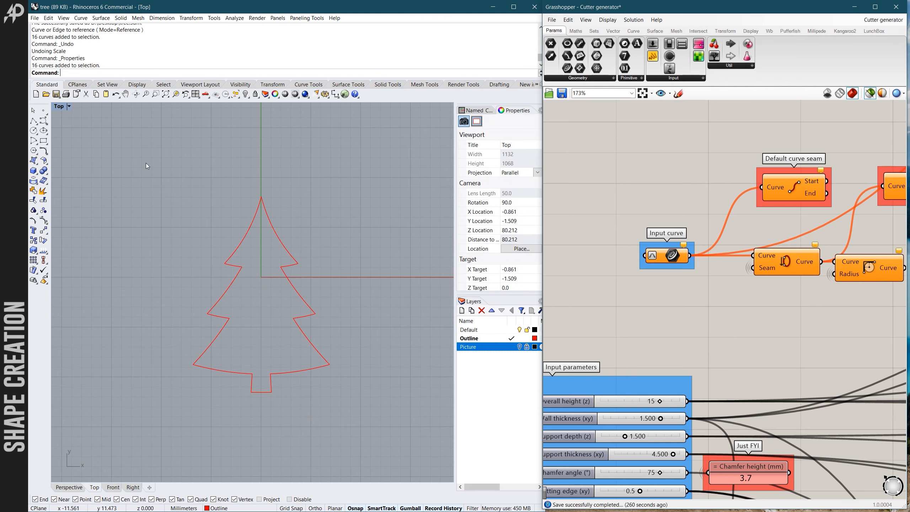
pyautogui.moveTo(152, 163); pyautogui.dragTo(374, 408)
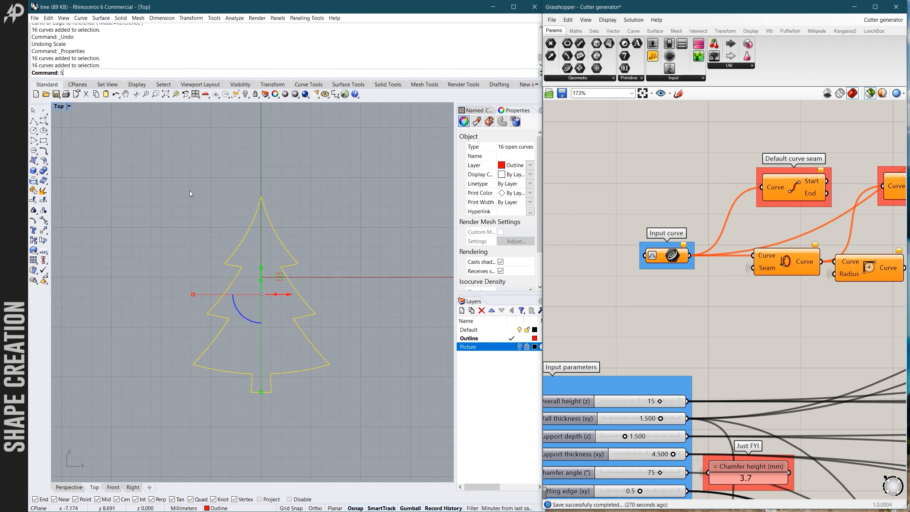
pyautogui.write('cale')
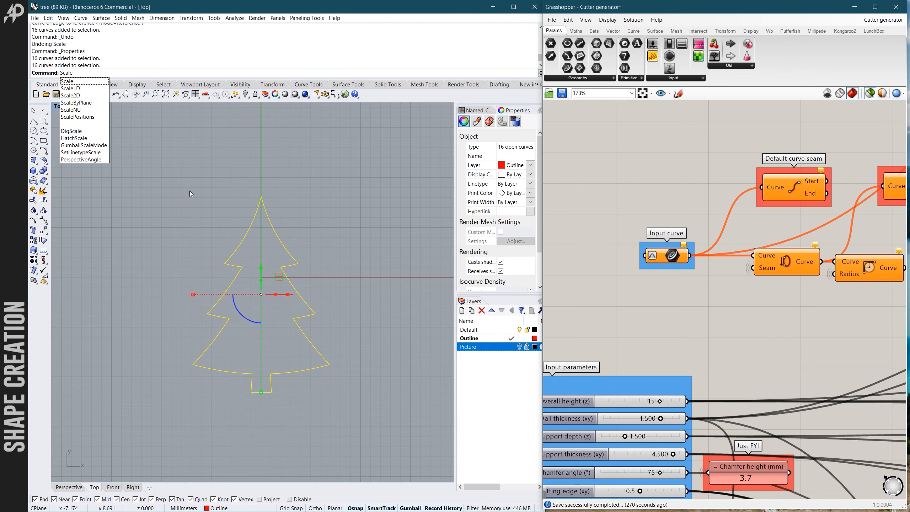
pyautogui.press('Return')
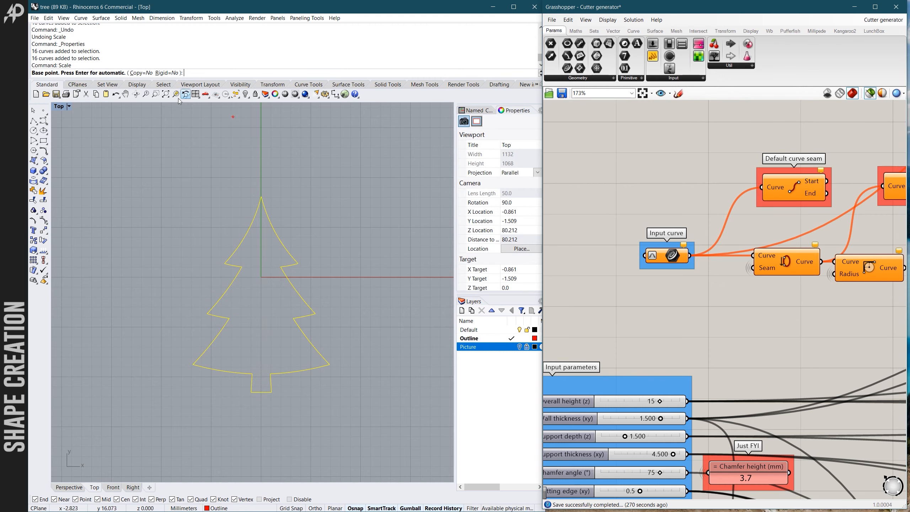
pyautogui.click(261, 392)
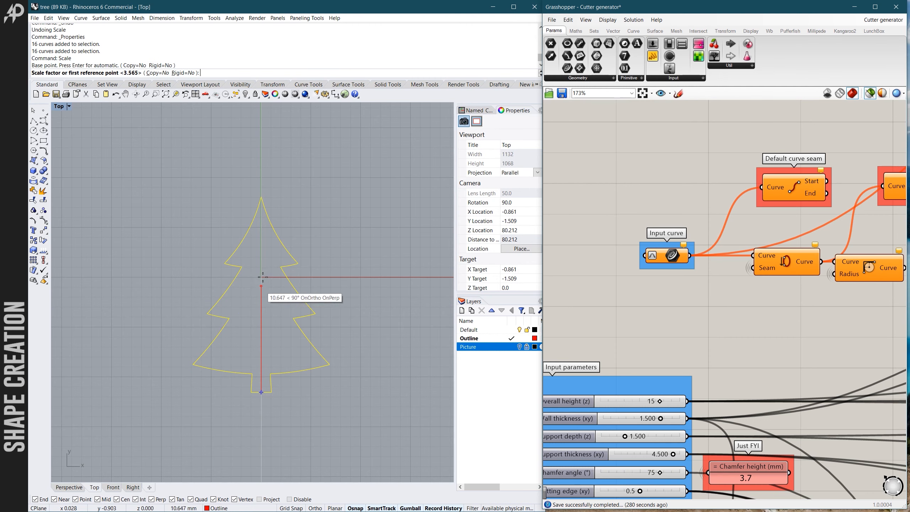
pyautogui.click(262, 198)
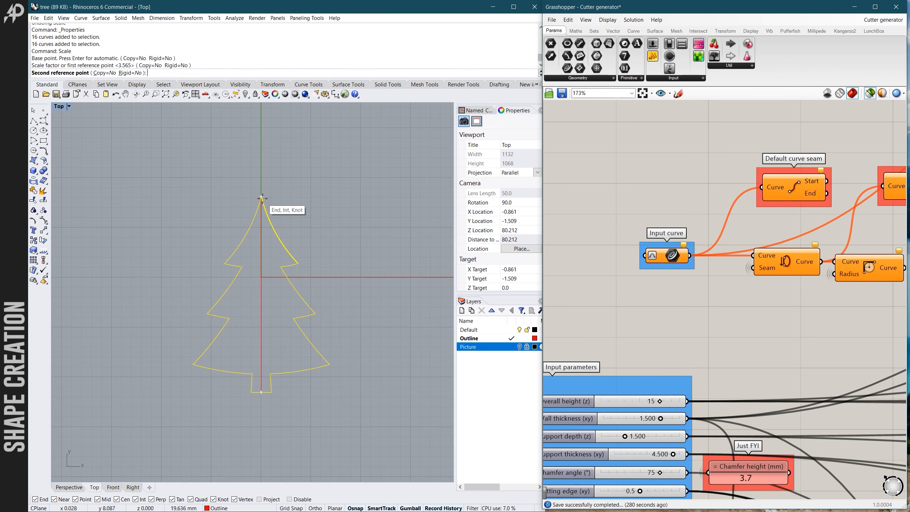
pyautogui.scroll(-3, 251, 162)
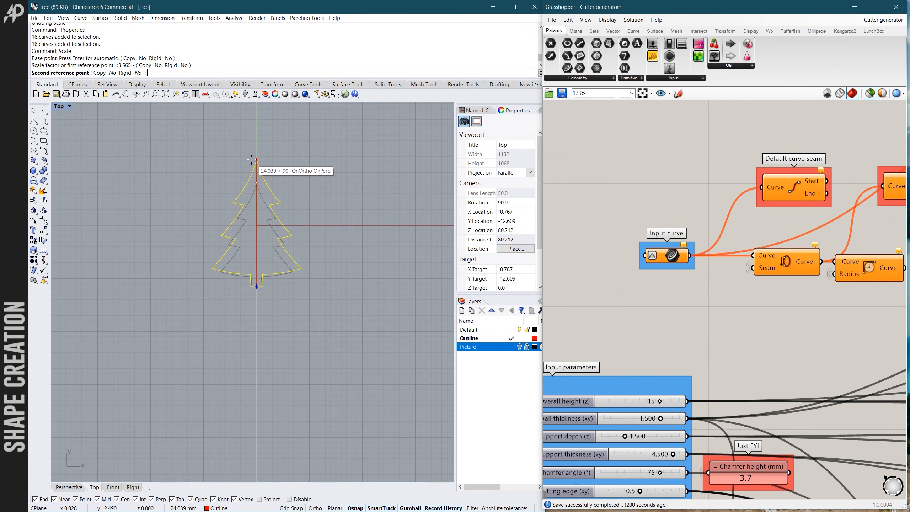
pyautogui.write('70')
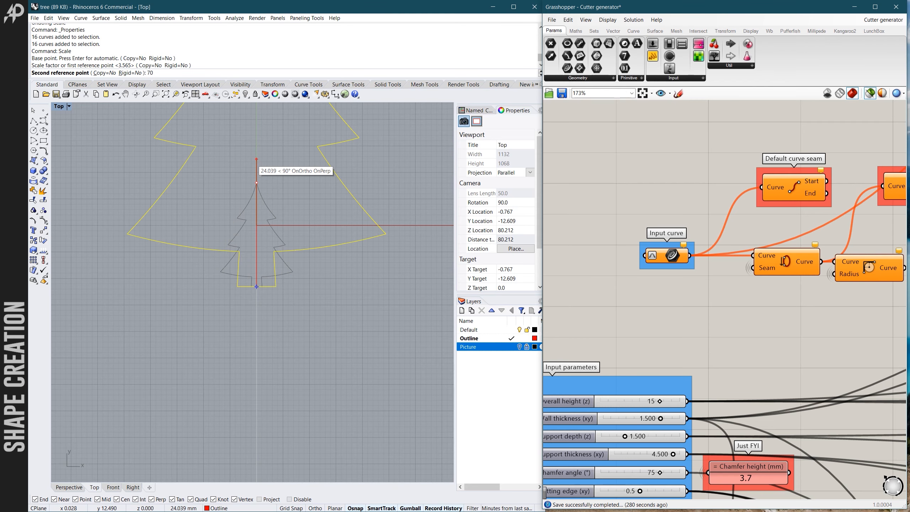
pyautogui.press('Return')
pyautogui.scroll(-3, 257, 306)
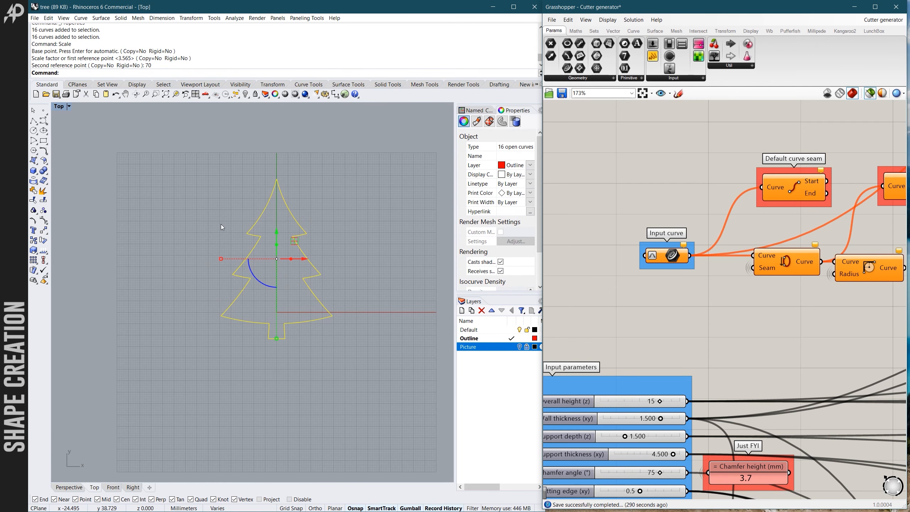
# - Check the scaled tree by selecting individual outline segments around its upper branches, leaving nothing selected
pyautogui.click(220, 224)
pyautogui.scroll(4, 261, 232)
pyautogui.click(259, 209)
pyautogui.click(273, 228)
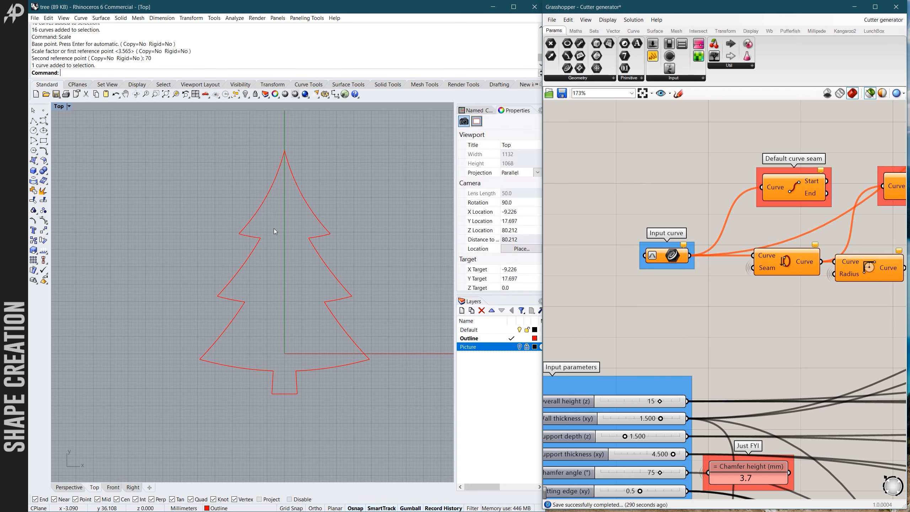
pyautogui.scroll(-2, 286, 230)
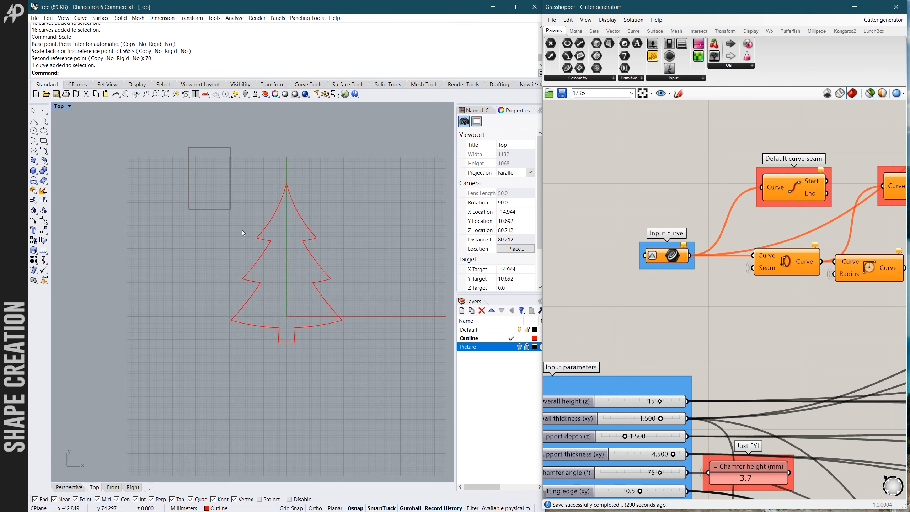
pyautogui.click(274, 209)
pyautogui.scroll(2, 262, 200)
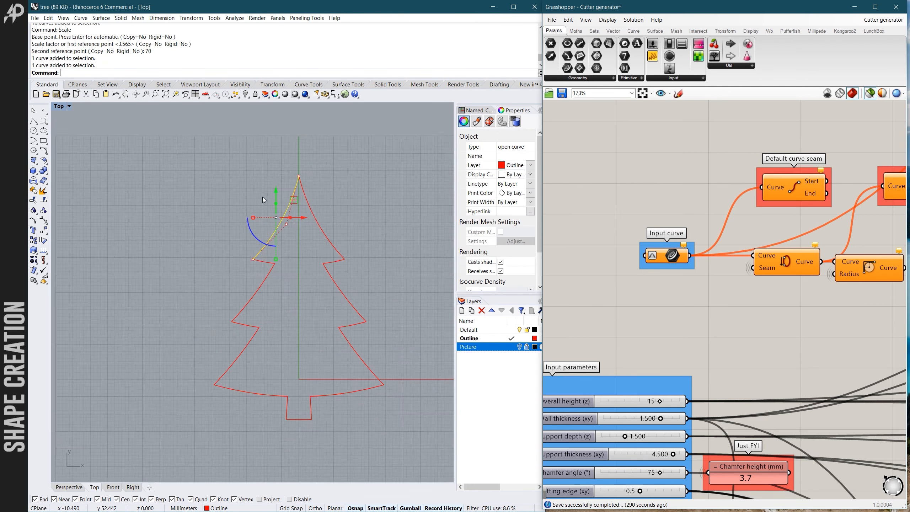
pyautogui.scroll(2, 263, 197)
pyautogui.click(268, 198)
pyautogui.scroll(4, 319, 207)
pyautogui.click(321, 210)
pyautogui.click(244, 195)
pyautogui.scroll(-10, 247, 198)
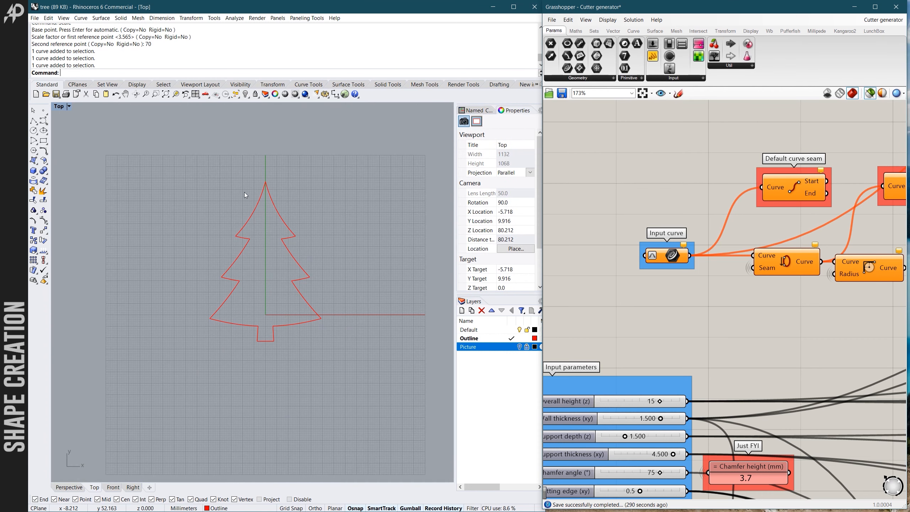
# - Join all the tree segments into one closed curve and check that the outline selects as a single object
pyautogui.moveTo(188, 154); pyautogui.dragTo(354, 353)
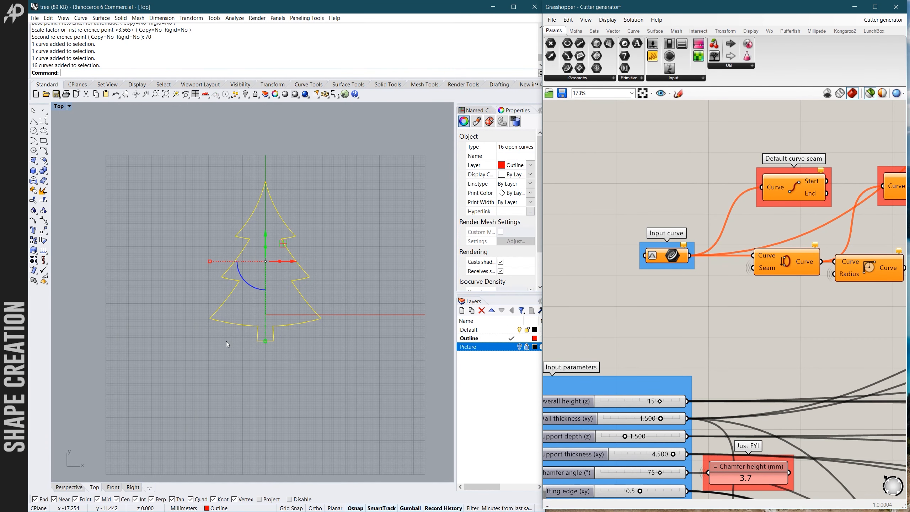
pyautogui.hotkey('ctrl', 'j')
pyautogui.click(180, 236)
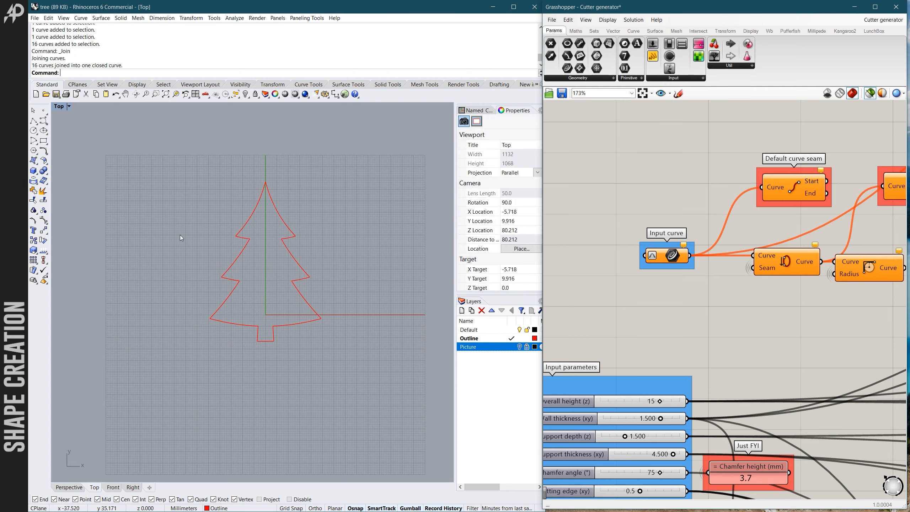
pyautogui.scroll(4, 241, 243)
pyautogui.click(241, 224)
pyautogui.press('F10')
pyautogui.press('Escape')
pyautogui.scroll(-4, 218, 229)
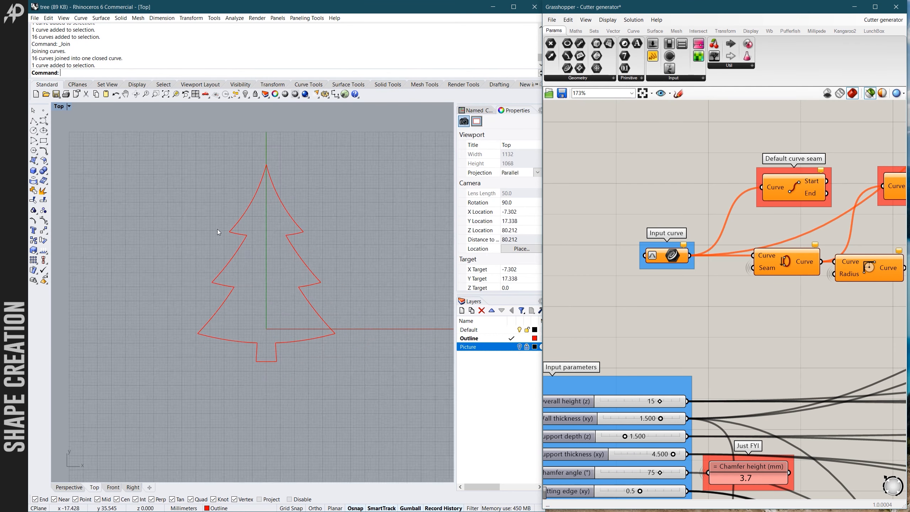
# - Assign the joined tree outline to the Input curve component with Set one Curve and look over the definition's updated components
pyautogui.scroll(2, 266, 217)
pyautogui.scroll(2, 647, 229)
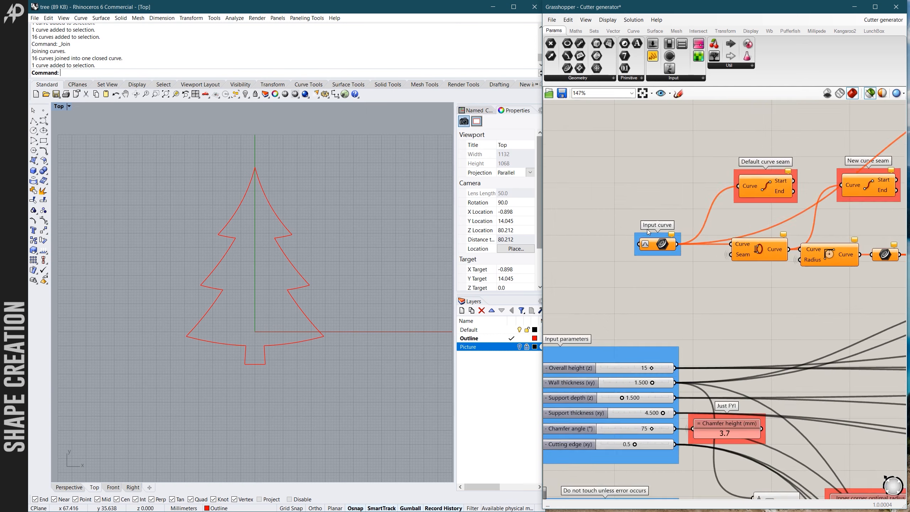
pyautogui.scroll(2, 658, 249)
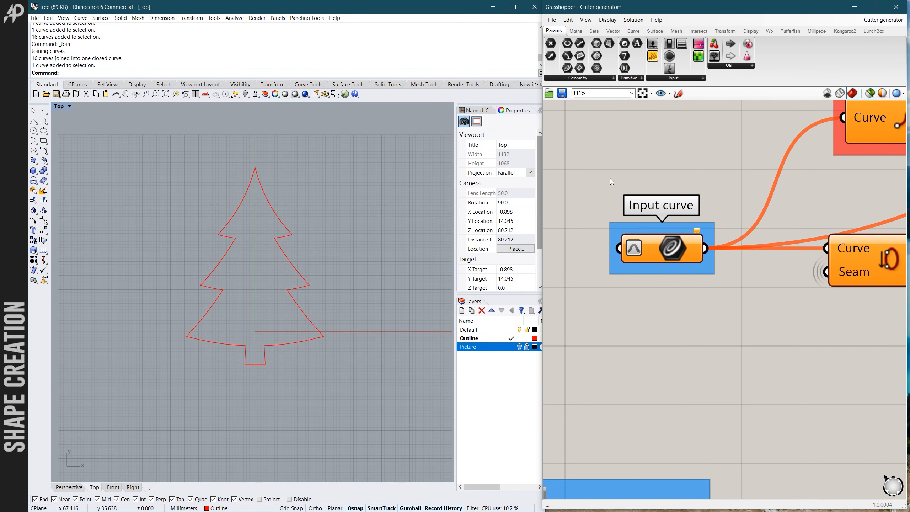
pyautogui.rightClick(655, 248)
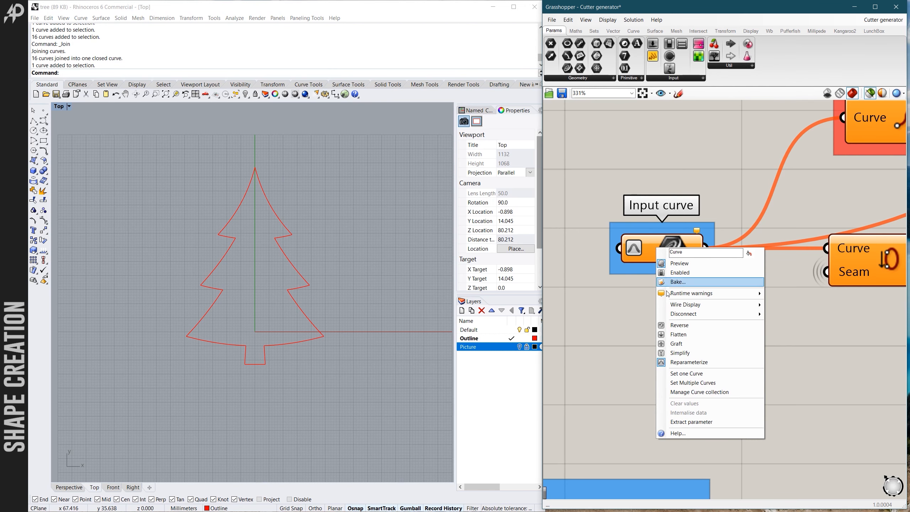
pyautogui.click(685, 376)
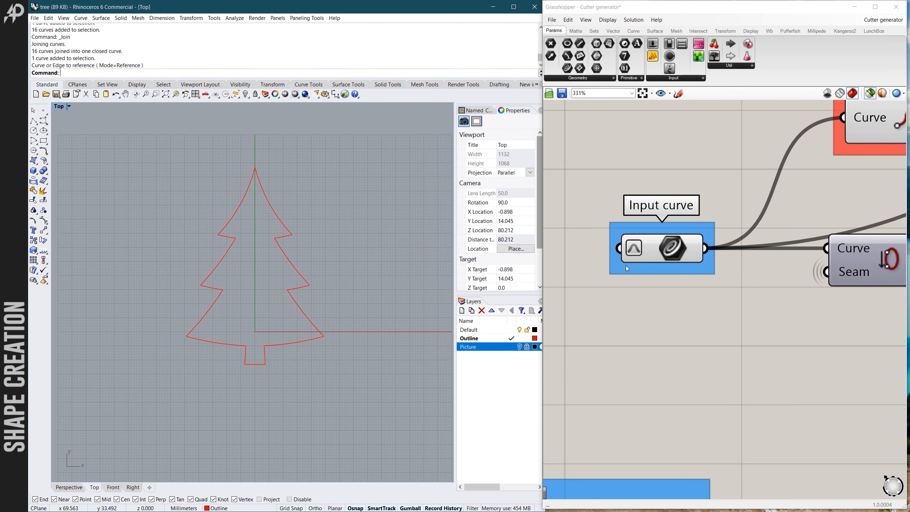
pyautogui.scroll(-7, 625, 268)
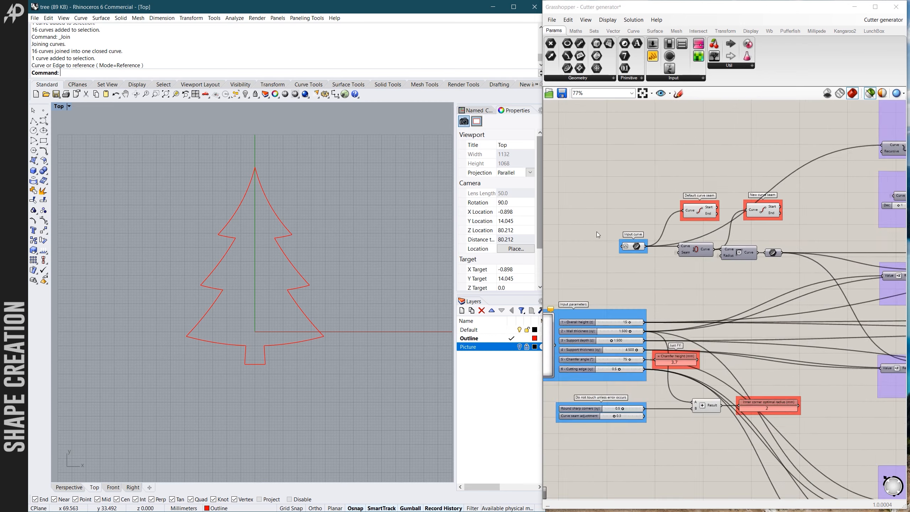
pyautogui.scroll(-5, 598, 244)
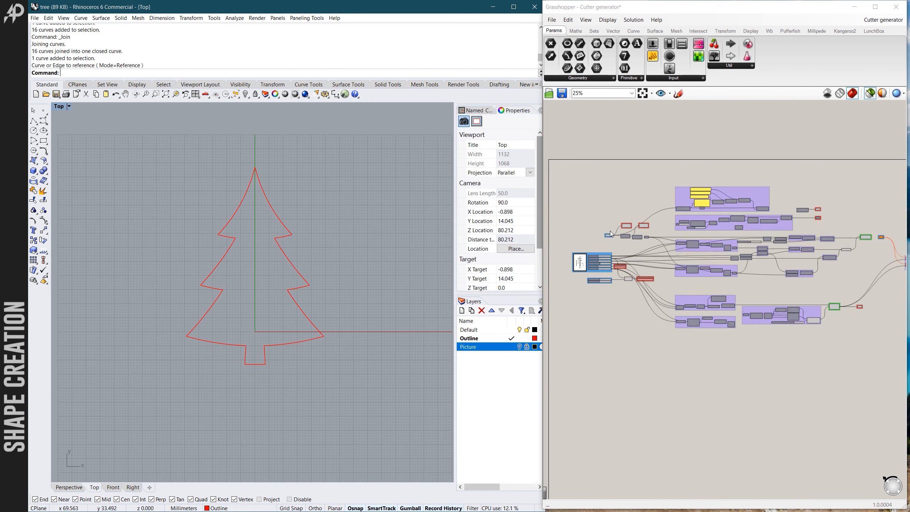
pyautogui.scroll(5, 596, 255)
pyautogui.scroll(-1, 587, 255)
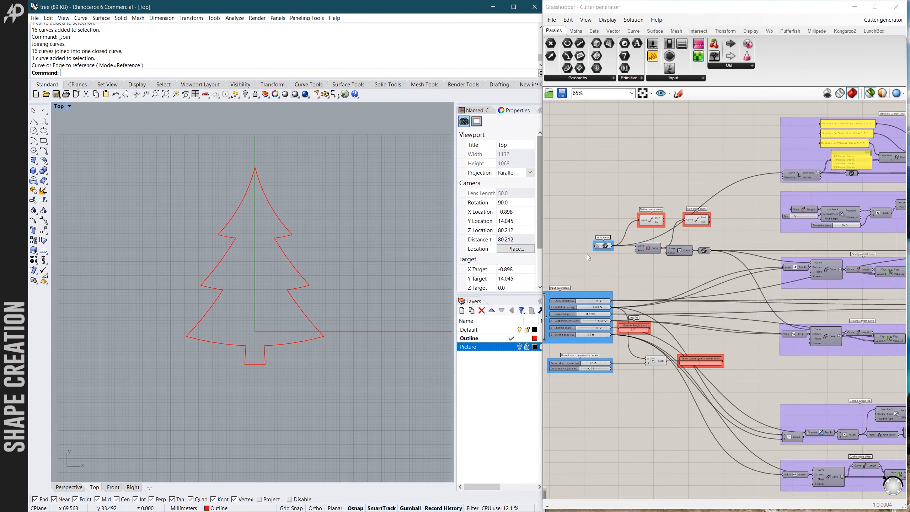
pyautogui.scroll(-3, 587, 256)
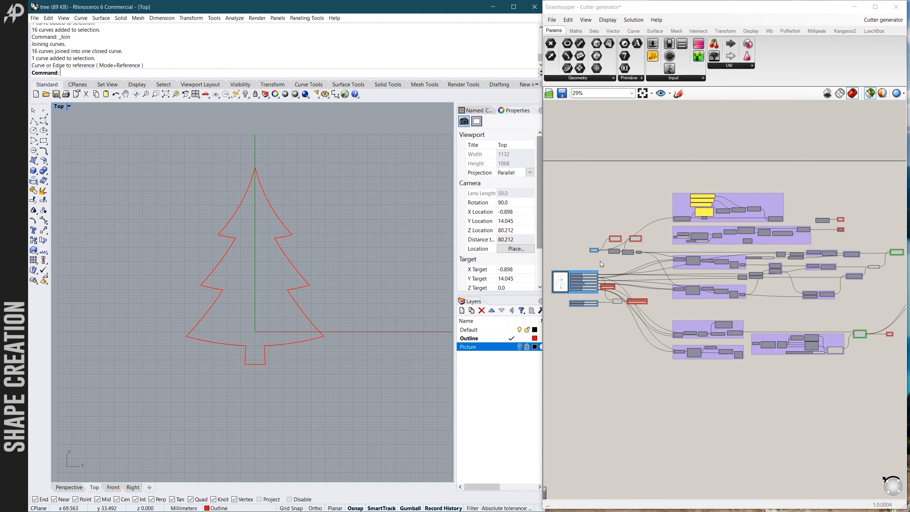
# - Select the Curve discontinuity component and inspect the kink points it marks around the tree outline
pyautogui.scroll(1, 597, 261)
pyautogui.scroll(3, 591, 251)
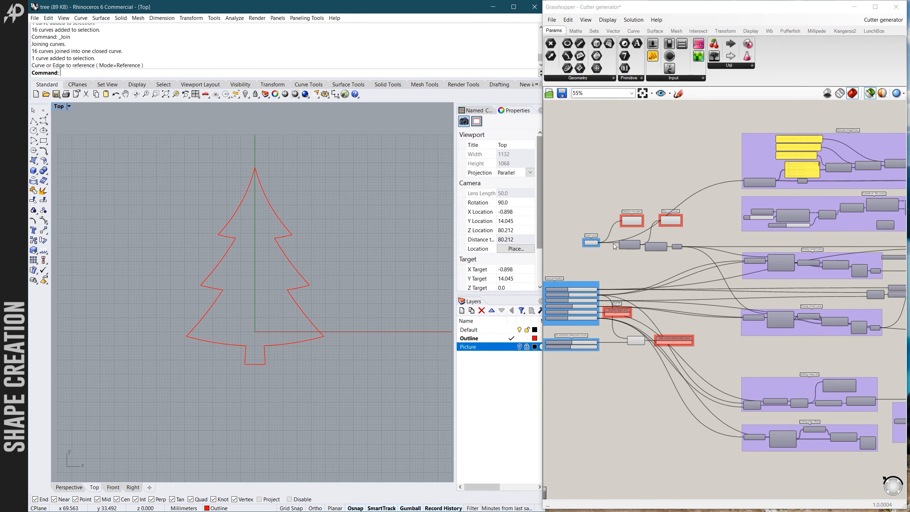
pyautogui.scroll(-3, 632, 230)
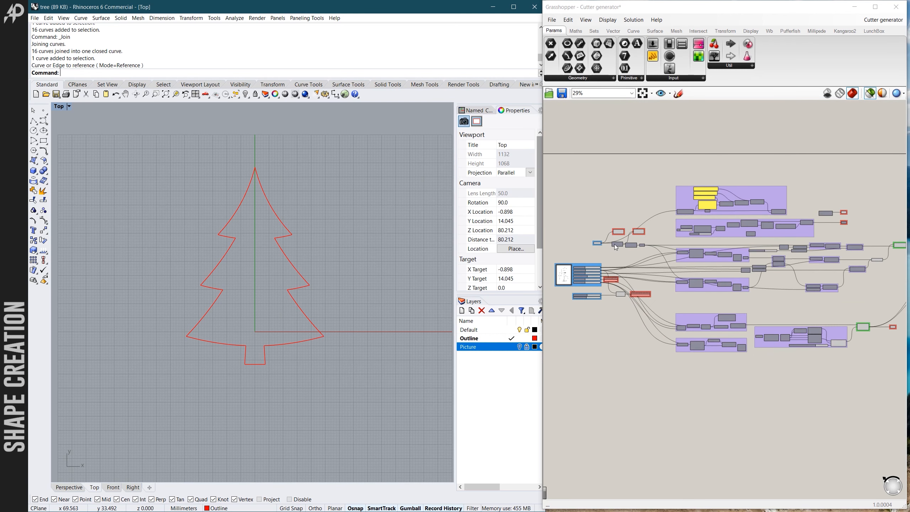
pyautogui.scroll(4, 618, 283)
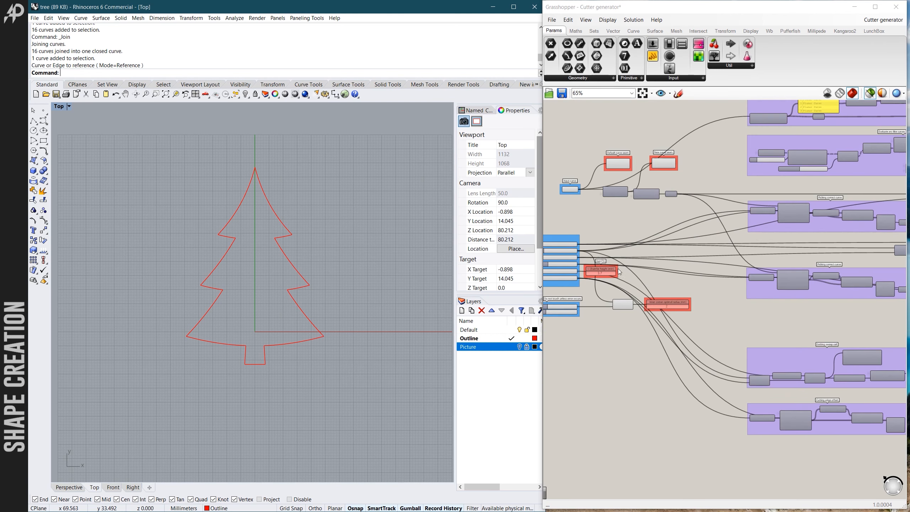
pyautogui.scroll(-4, 631, 235)
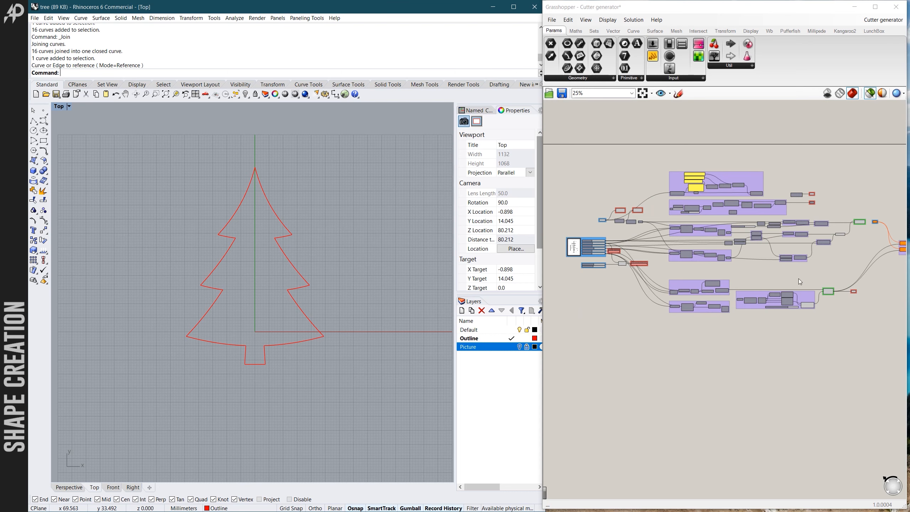
pyautogui.scroll(1, 819, 203)
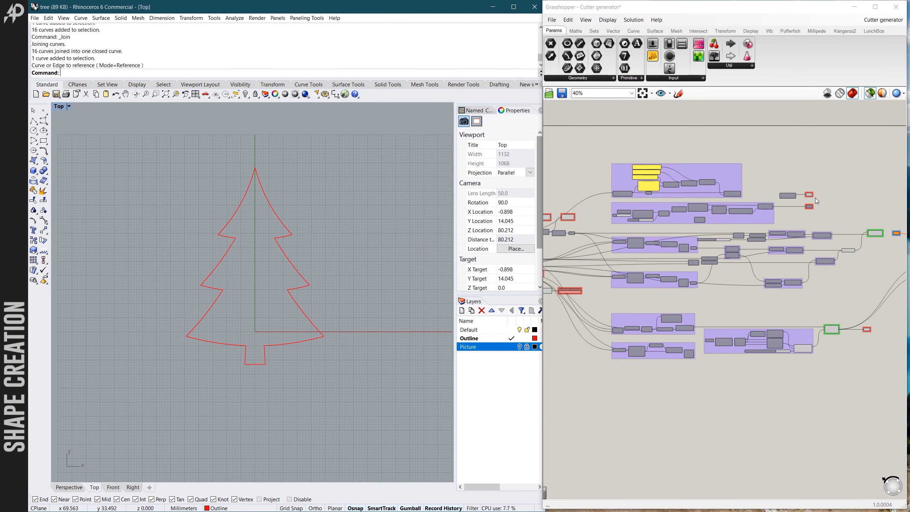
pyautogui.scroll(7, 814, 198)
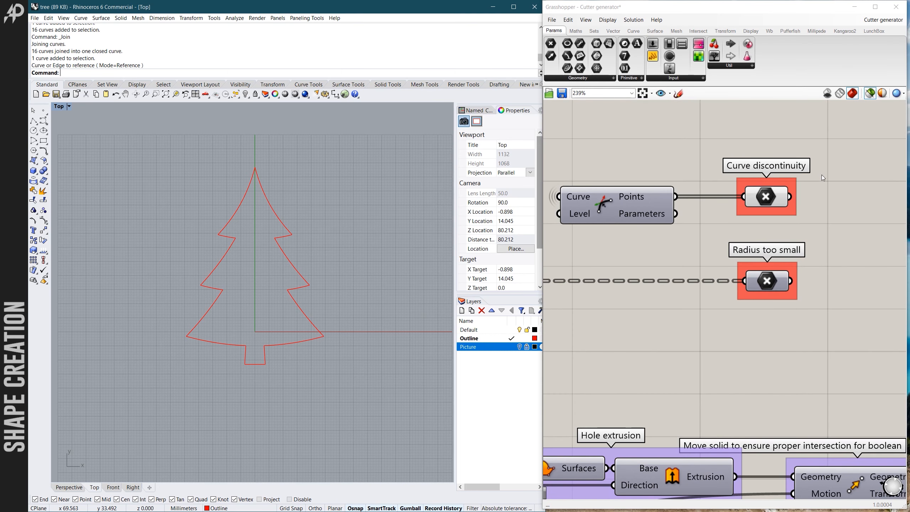
pyautogui.click(767, 198)
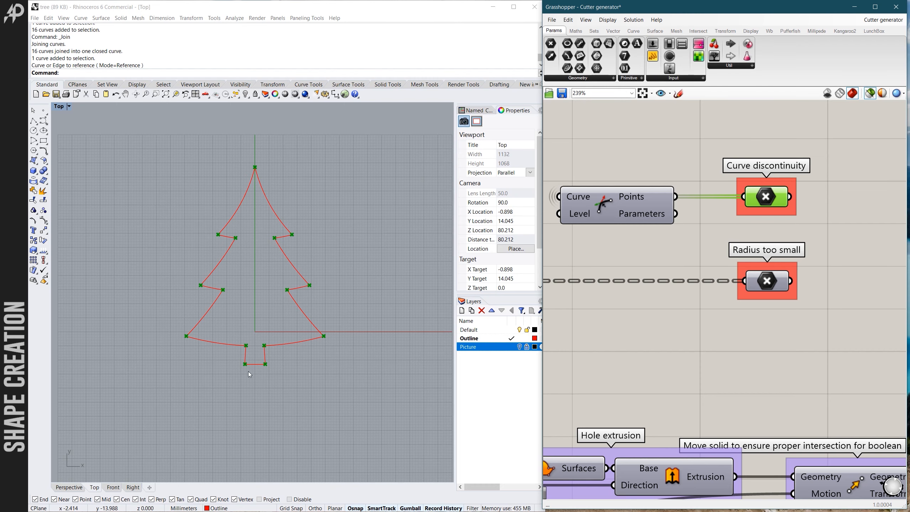
pyautogui.scroll(2, 249, 372)
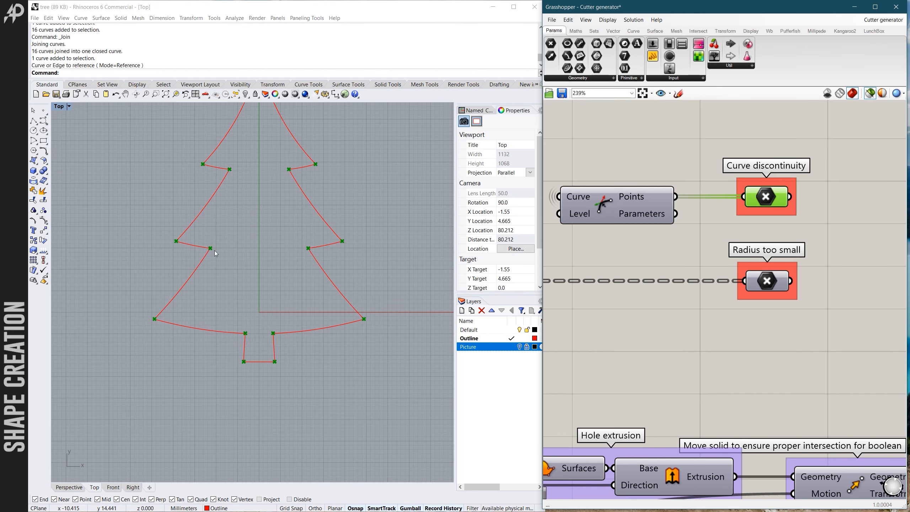
pyautogui.scroll(-3, 211, 204)
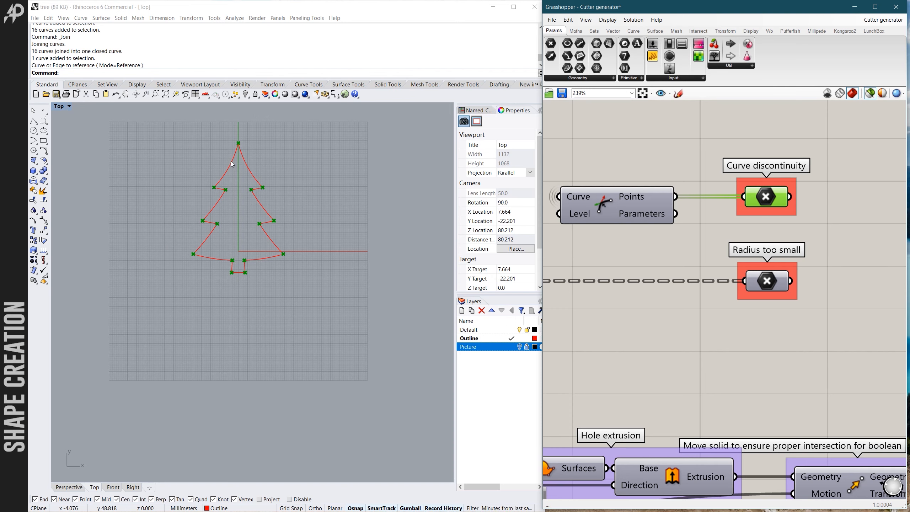
pyautogui.scroll(3, 248, 144)
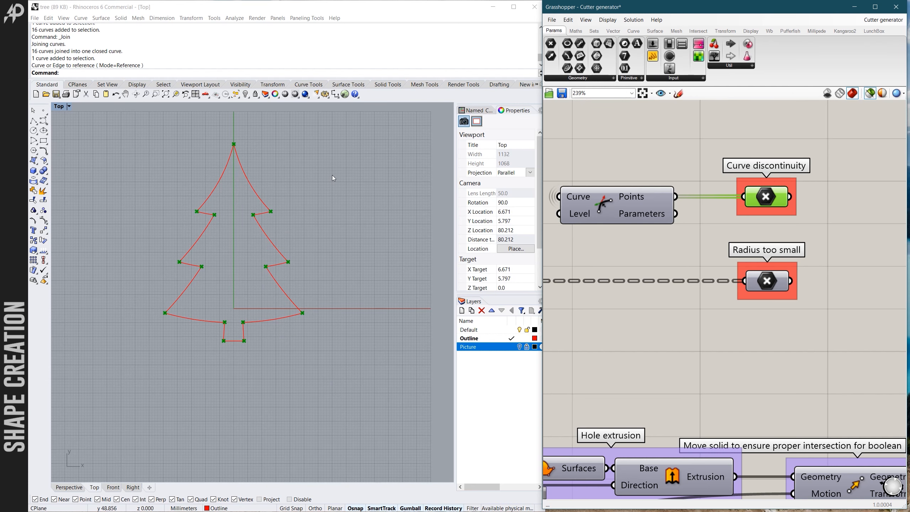
# - Select the Radius too small component and check the tree outline for points with too tight a radius
pyautogui.scroll(-3, 691, 235)
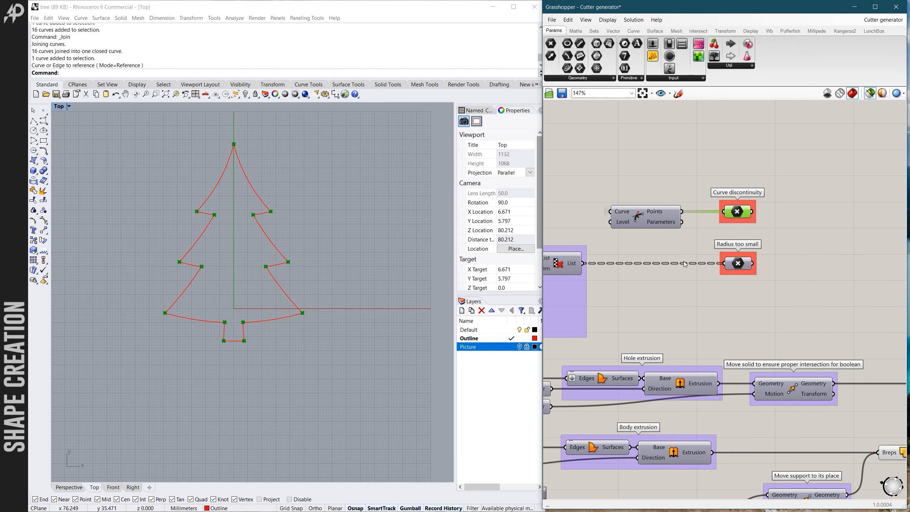
pyautogui.scroll(-2, 684, 261)
pyautogui.scroll(2, 719, 268)
pyautogui.click(728, 266)
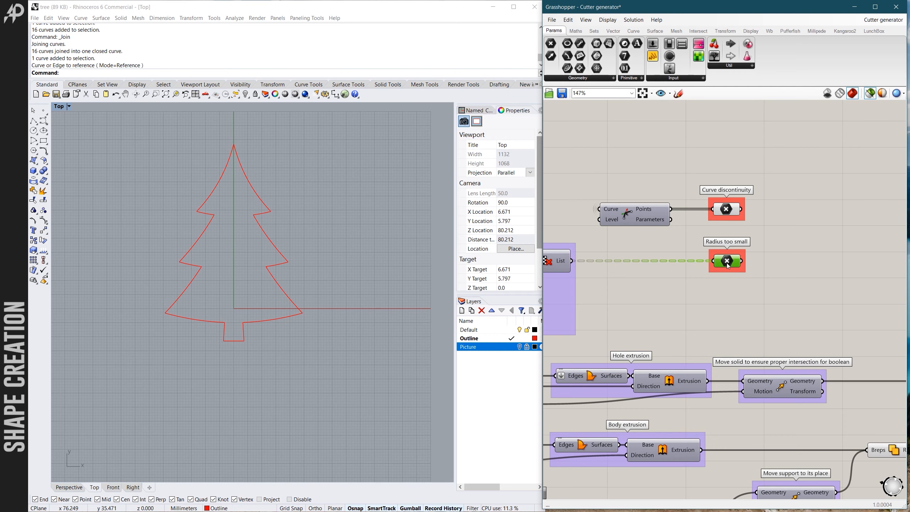
pyautogui.scroll(-3, 721, 271)
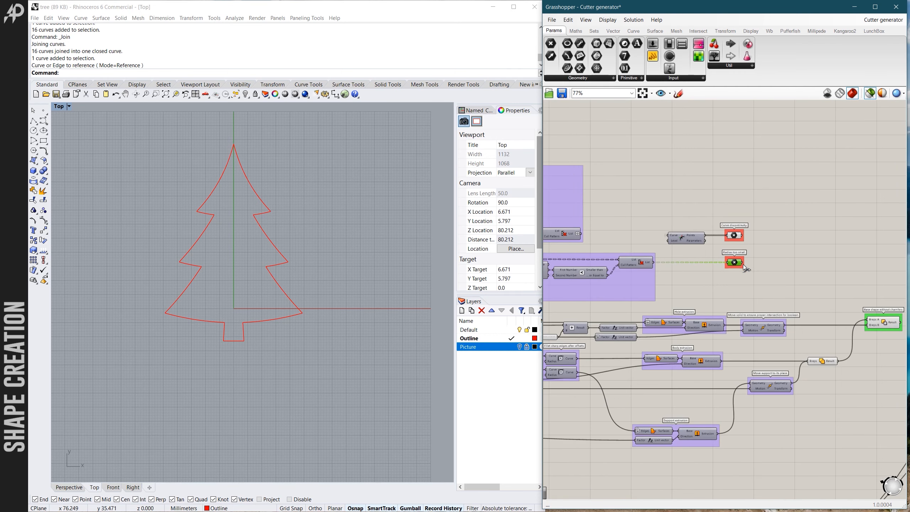
pyautogui.scroll(4, 733, 267)
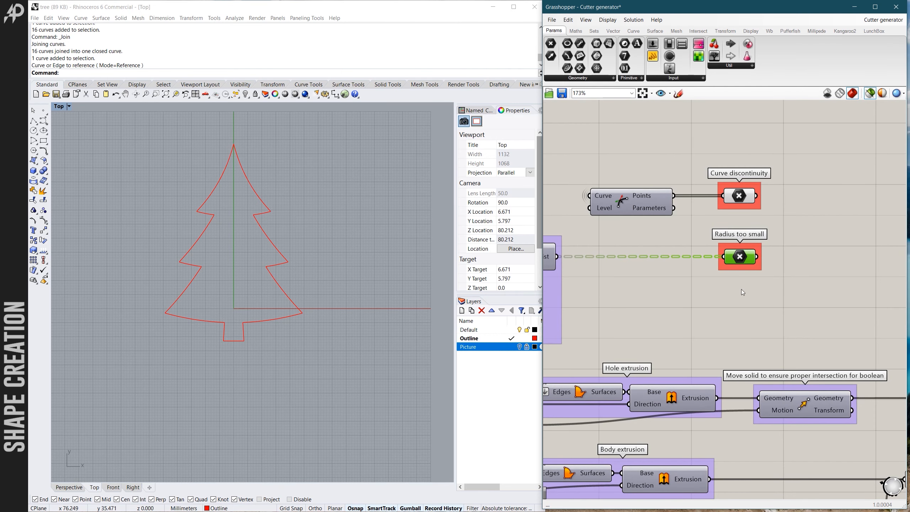
pyautogui.scroll(-5, 725, 267)
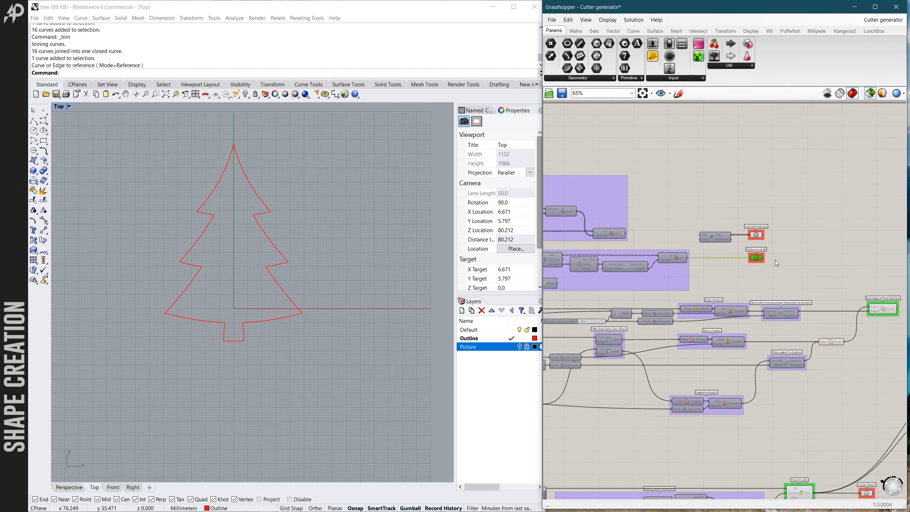
# - Find the "Is brep closed?" component beside Chamfer solid and read its data tooltip
pyautogui.scroll(-3, 770, 261)
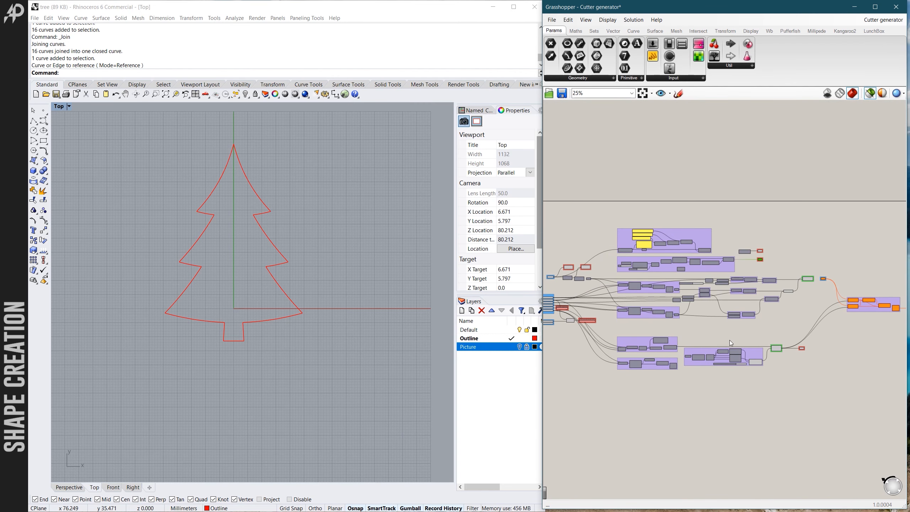
pyautogui.scroll(-1, 756, 317)
pyautogui.scroll(3, 642, 312)
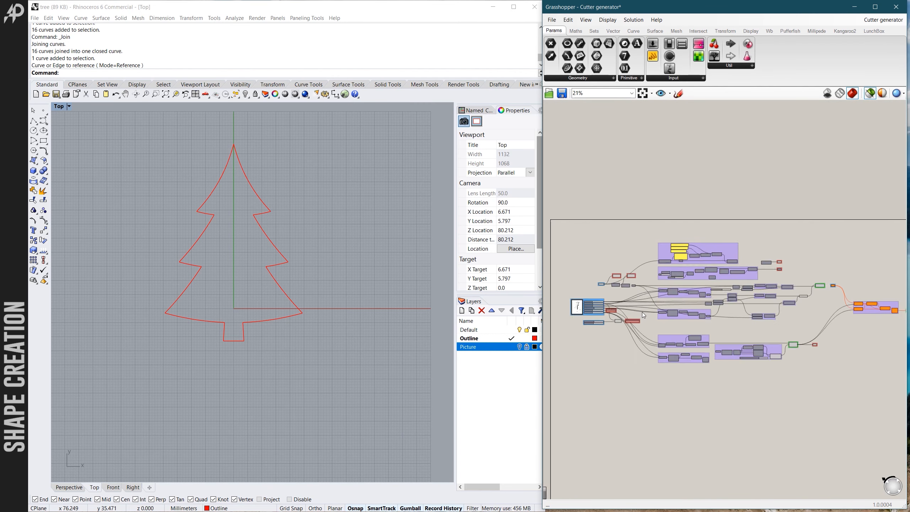
pyautogui.scroll(-3, 642, 312)
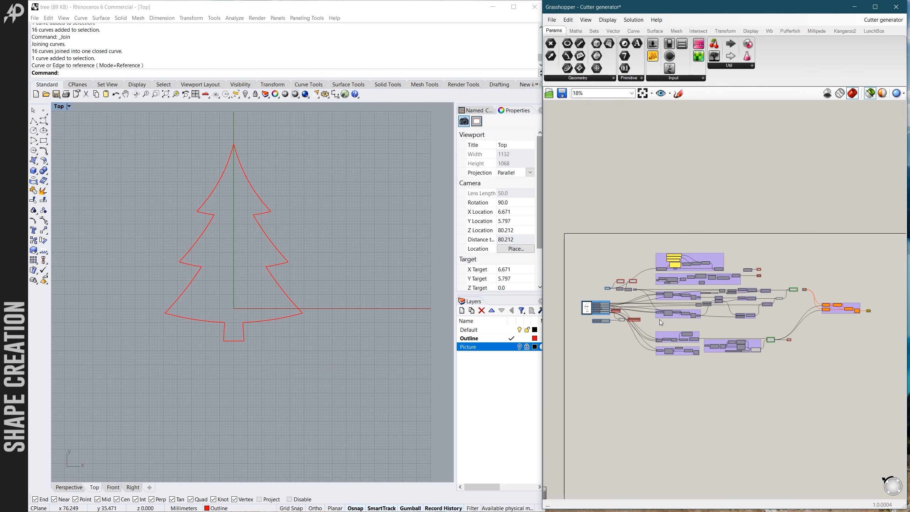
pyautogui.scroll(3, 759, 337)
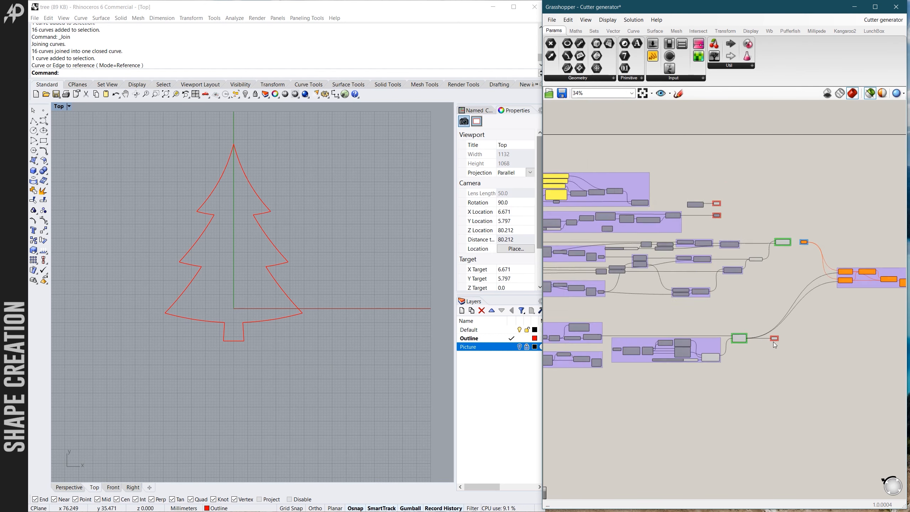
pyautogui.scroll(4, 774, 341)
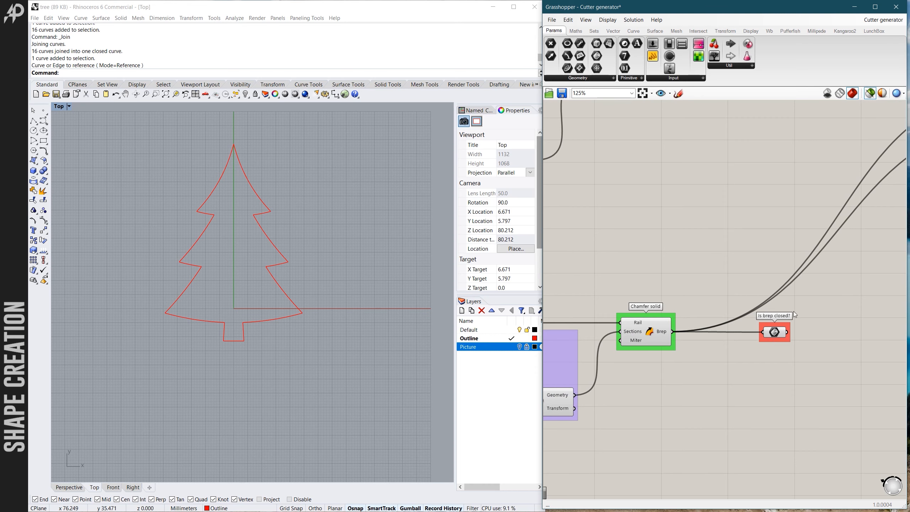
pyautogui.scroll(-1, 773, 341)
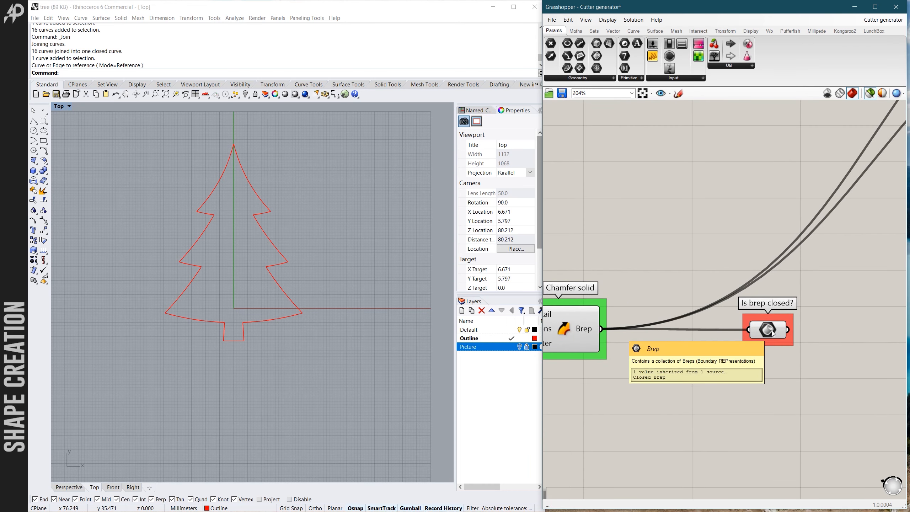
# - Preview the Base shape without chamfers result and inspect the extruded tree cutter from several 3D angles
pyautogui.scroll(-1, 756, 343)
pyautogui.scroll(-2, 756, 343)
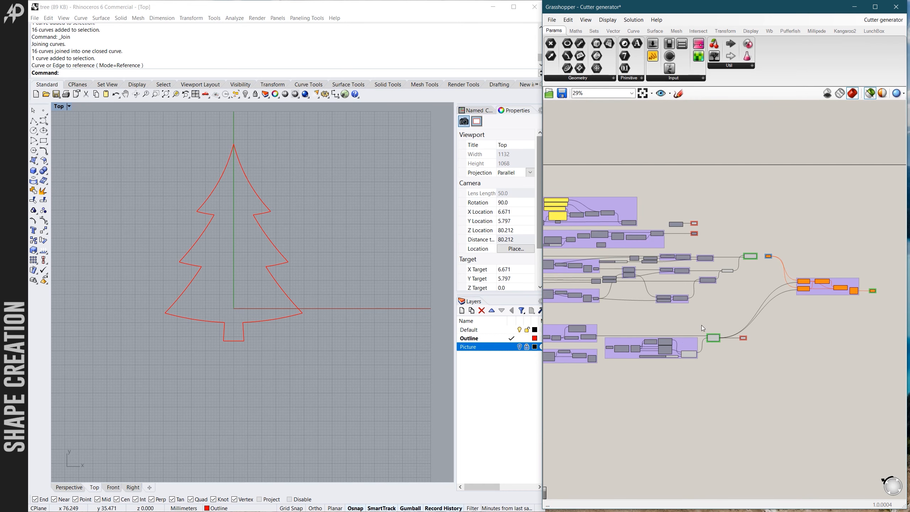
pyautogui.scroll(2, 775, 256)
pyautogui.click(762, 212)
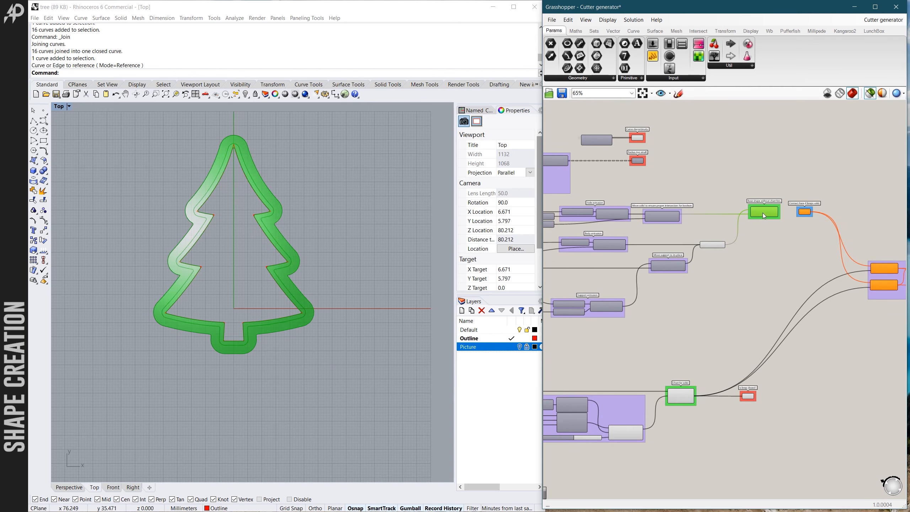
pyautogui.scroll(-1, 318, 271)
pyautogui.keyDown('ctrl'); pyautogui.keyDown('shift'); pyautogui.moveTo(333, 272); pyautogui.dragTo(361, 205, button='right'); pyautogui.keyUp('shift'); pyautogui.keyUp('ctrl')
pyautogui.scroll(4, 226, 229)
pyautogui.scroll(-6, 287, 254)
pyautogui.moveTo(291, 265)
pyautogui.keyDown('ctrl'); pyautogui.keyDown('shift'); pyautogui.mouseDown(button='right')
pyautogui.moveTo(207, 239)
pyautogui.moveTo(280, 273)
pyautogui.mouseUp(button='right'); pyautogui.keyUp('shift'); pyautogui.keyUp('ctrl')
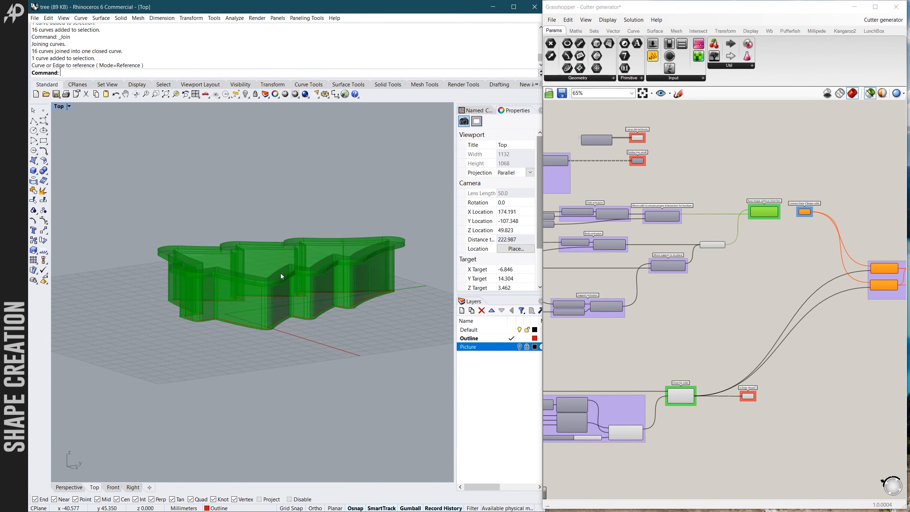
pyautogui.keyDown('ctrl'); pyautogui.keyDown('shift'); pyautogui.moveTo(302, 321); pyautogui.dragTo(286, 345, button='right'); pyautogui.keyUp('shift'); pyautogui.keyUp('ctrl')
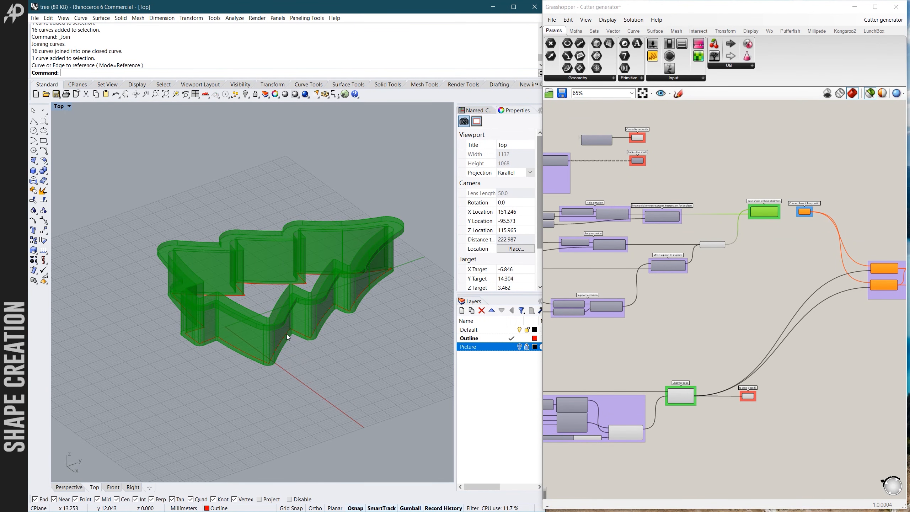
# - Preview the Chamfer solid in 3D and compare it with the Base shape without chamfers result
pyautogui.click(684, 398)
pyautogui.scroll(1, 630, 395)
pyautogui.keyDown('ctrl'); pyautogui.keyDown('shift'); pyautogui.moveTo(290, 355); pyautogui.dragTo(308, 346, button='right'); pyautogui.keyUp('shift'); pyautogui.keyUp('ctrl')
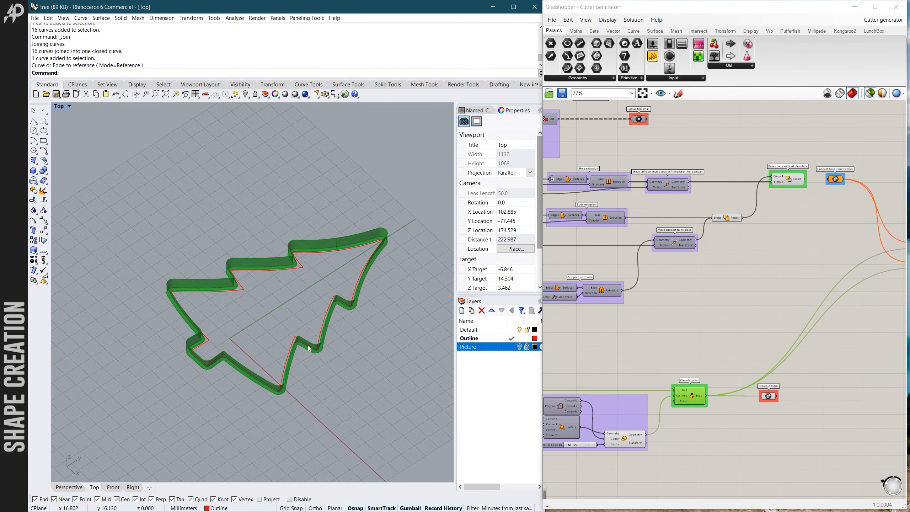
pyautogui.click(780, 181)
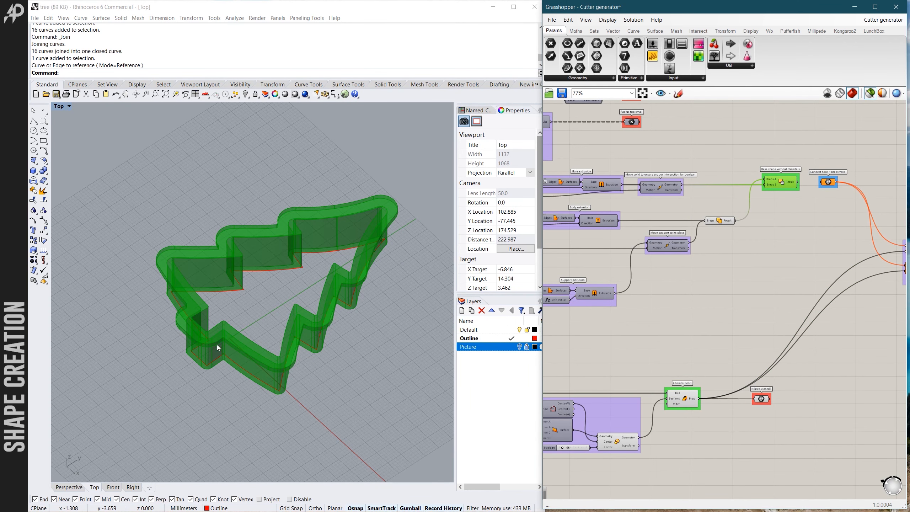
pyautogui.scroll(2, 679, 400)
pyautogui.click(679, 400)
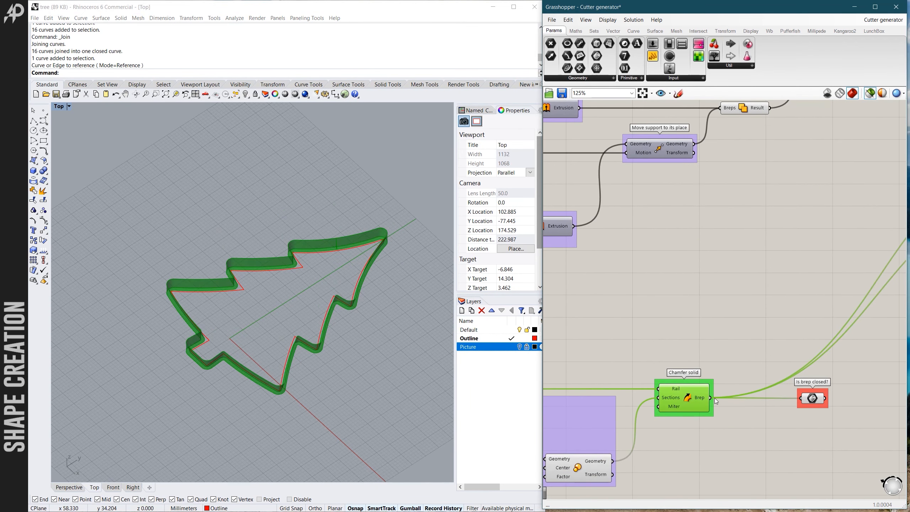
# - Select the "Is brep closed?" component and verify the state of the chamfer brep
pyautogui.scroll(4, 807, 401)
pyautogui.click(784, 395)
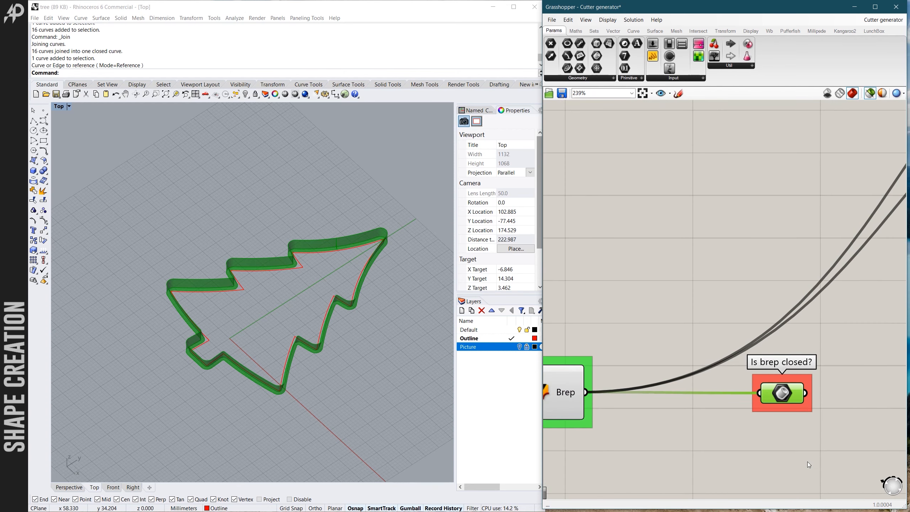
pyautogui.moveTo(784, 397)
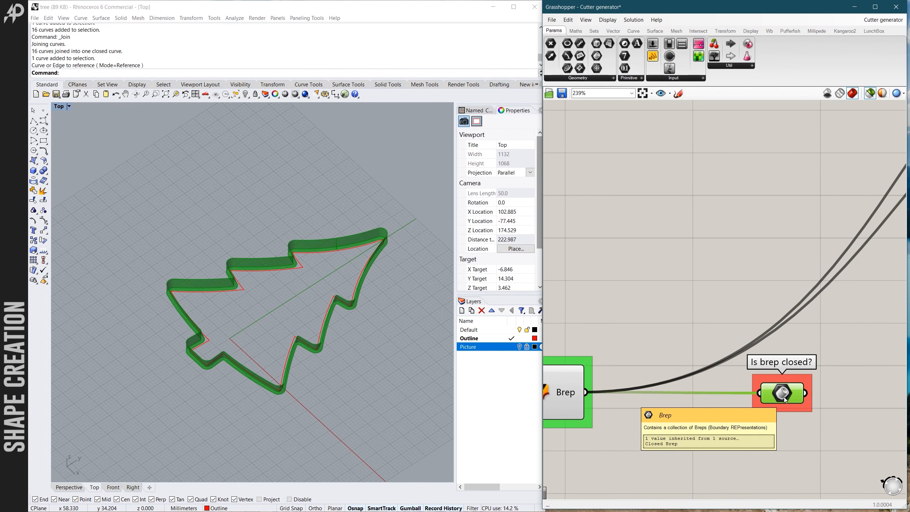
# - Connect the Result output of Base shape without chamfers to the "Connect here if breps valid" component
pyautogui.scroll(-8, 707, 388)
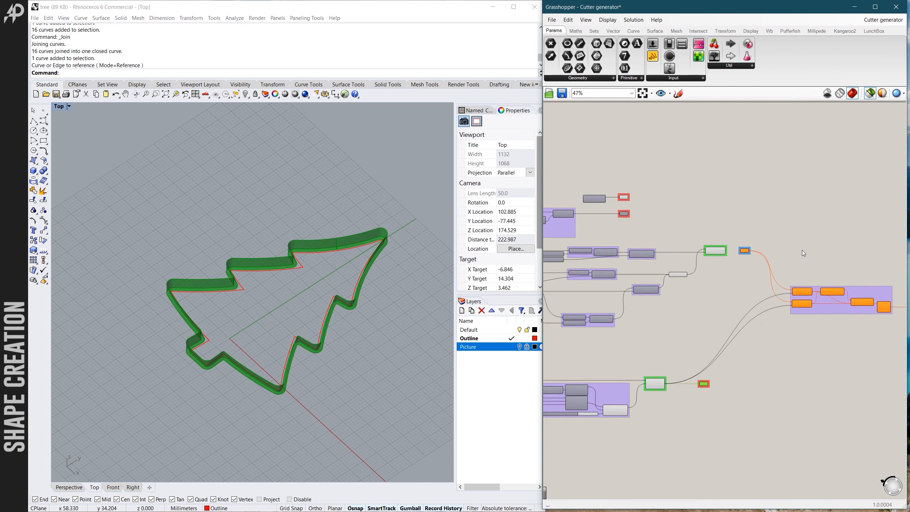
pyautogui.scroll(4, 798, 249)
pyautogui.scroll(3, 655, 276)
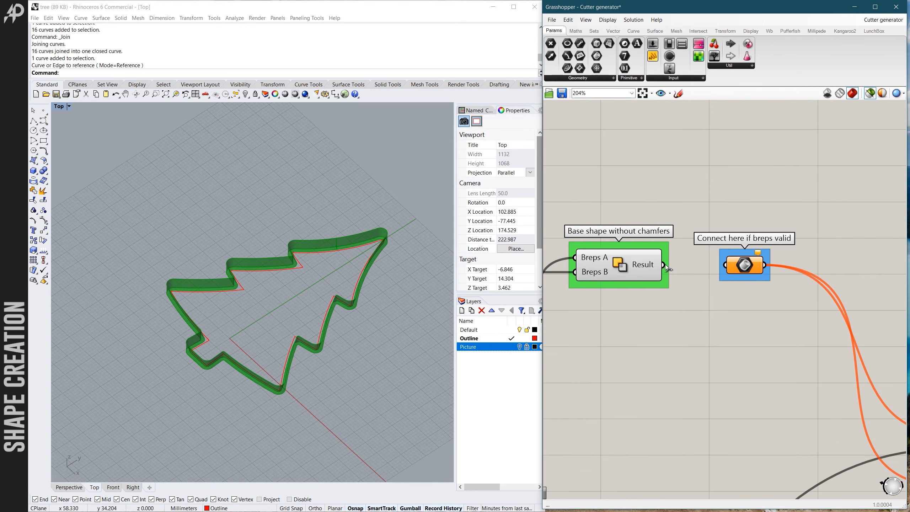
pyautogui.moveTo(664, 265); pyautogui.dragTo(719, 269)
pyautogui.scroll(-2, 652, 264)
pyautogui.scroll(-3, 739, 319)
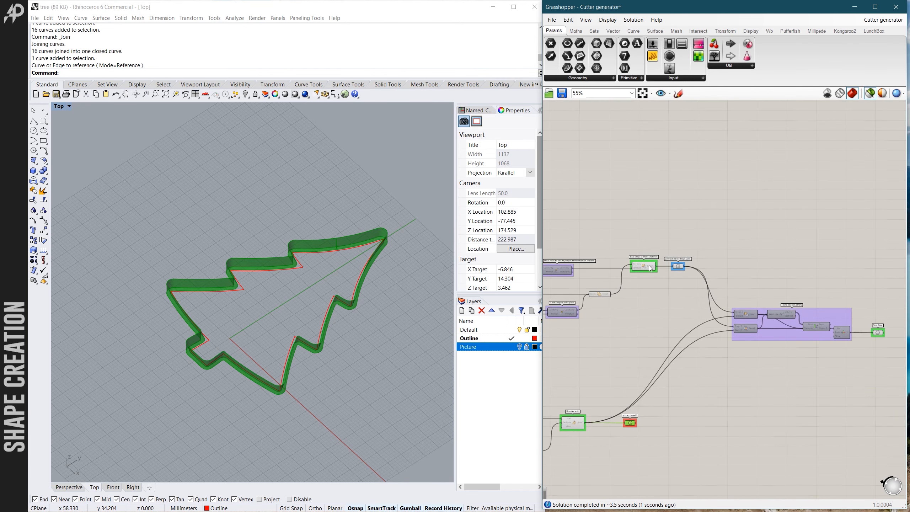
# - Examine the boolean component group that feeds the final output and select that group
pyautogui.scroll(1, 760, 313)
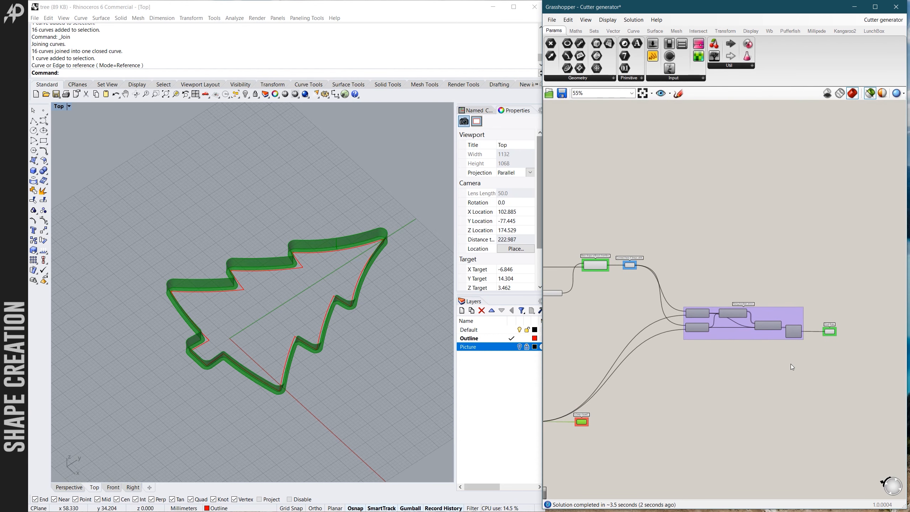
pyautogui.scroll(2, 707, 312)
pyautogui.click(740, 350)
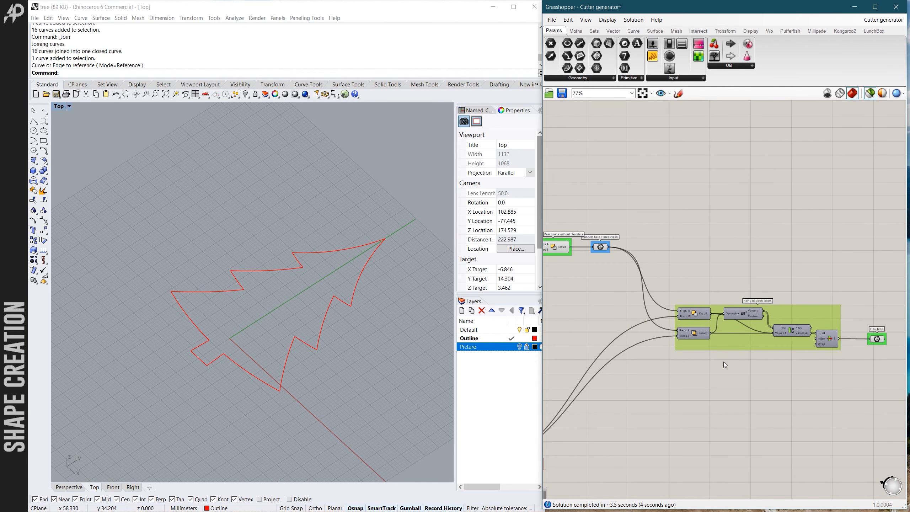
# - Select the Final Brep component and inspect its cutter preview in 3D from another angle
pyautogui.scroll(-2, 685, 361)
pyautogui.scroll(3, 815, 349)
pyautogui.click(820, 346)
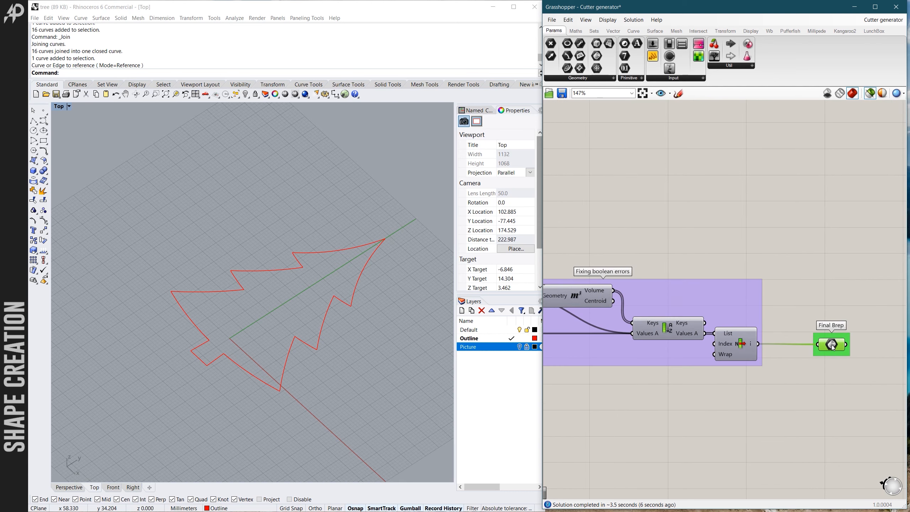
pyautogui.scroll(2, 326, 315)
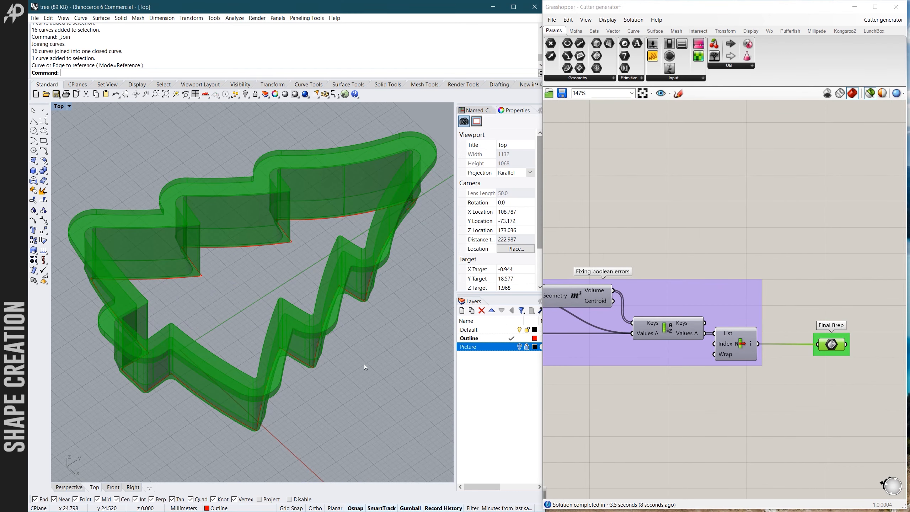
pyautogui.keyDown('ctrl'); pyautogui.keyDown('shift'); pyautogui.moveTo(364, 365); pyautogui.dragTo(204, 352, button='right'); pyautogui.keyUp('shift'); pyautogui.keyUp('ctrl')
# - Review the Input parameters sliders and the Input curve component at the start of the definition
pyautogui.scroll(-8, 784, 290)
pyautogui.moveTo(803, 290); pyautogui.dragTo(826, 292, button='right')
pyautogui.scroll(5, 614, 296)
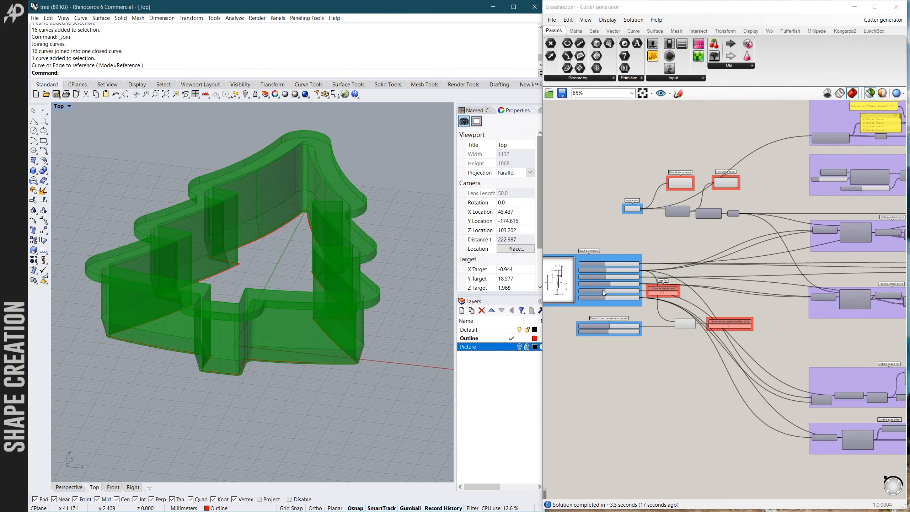
pyautogui.scroll(3, 613, 296)
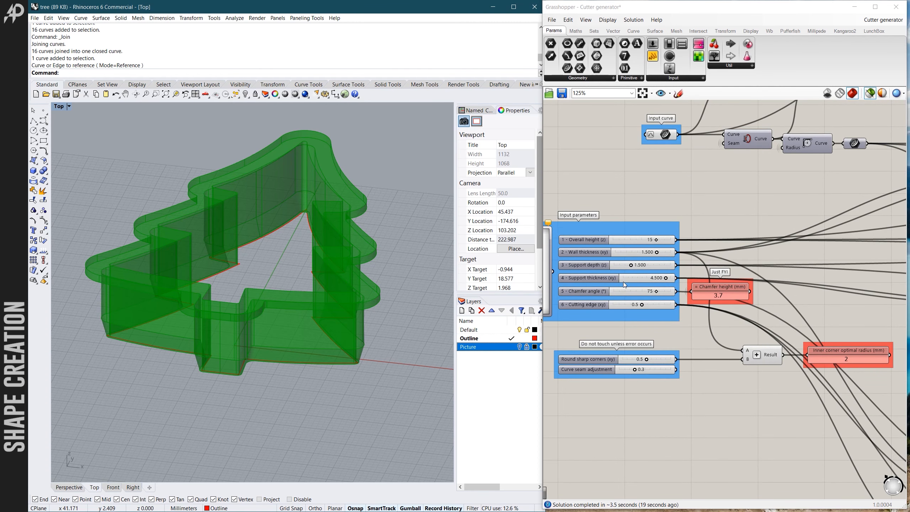
pyautogui.scroll(-3, 630, 306)
pyautogui.scroll(3, 621, 289)
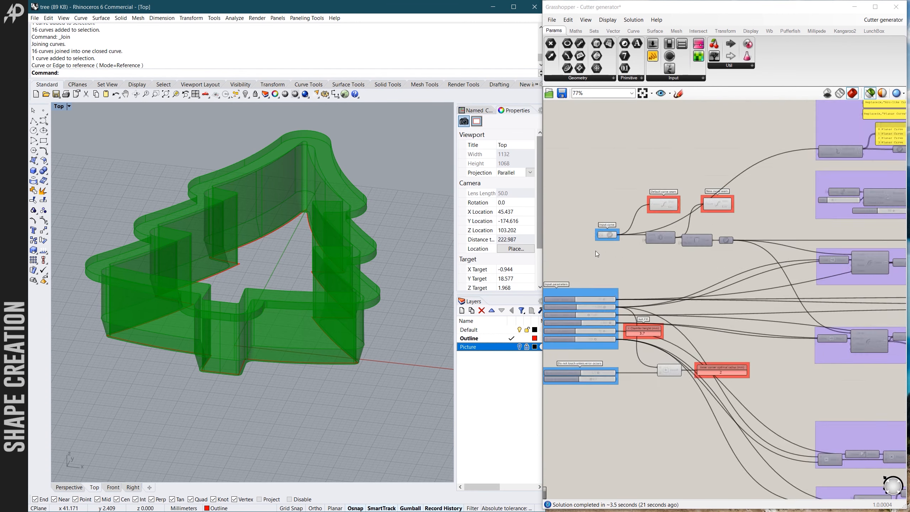
pyautogui.scroll(-8, 573, 225)
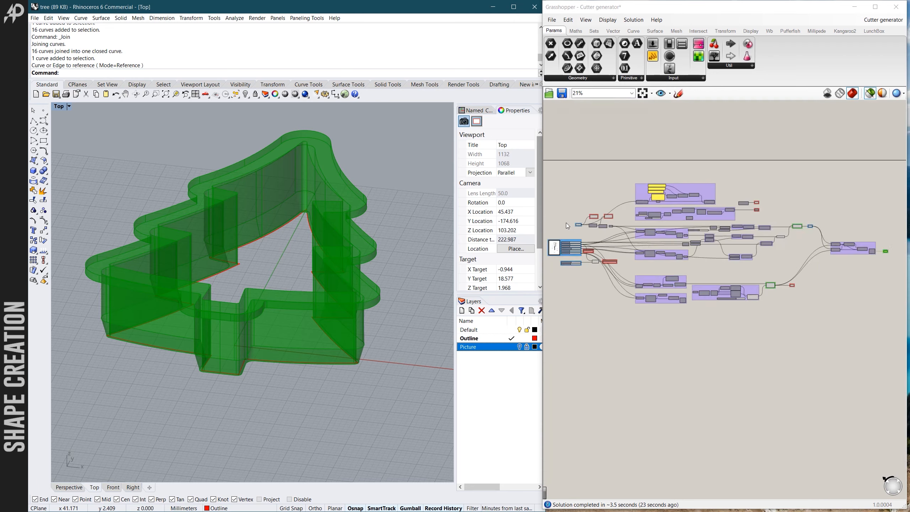
# - Check the Chamfer solid with its "Is brep closed?" component, and preview the Base shape without chamfers result
pyautogui.scroll(10, 761, 278)
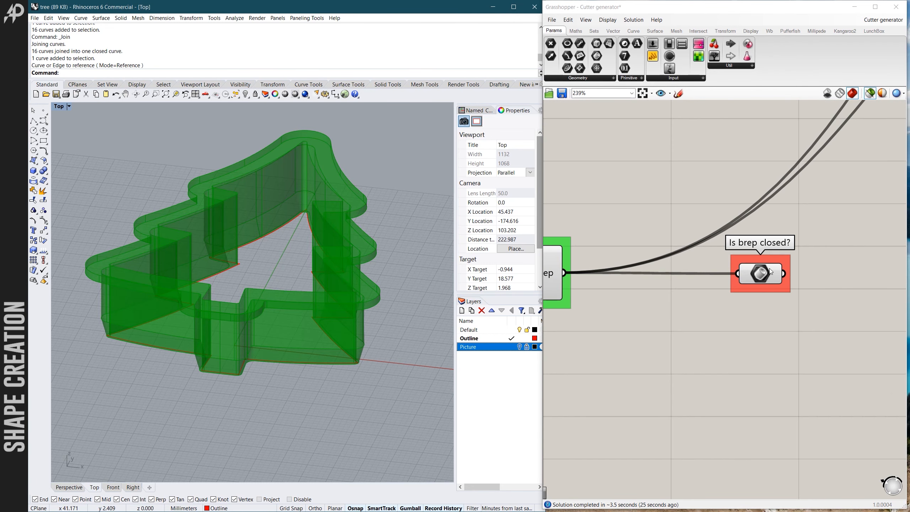
pyautogui.scroll(-4, 760, 279)
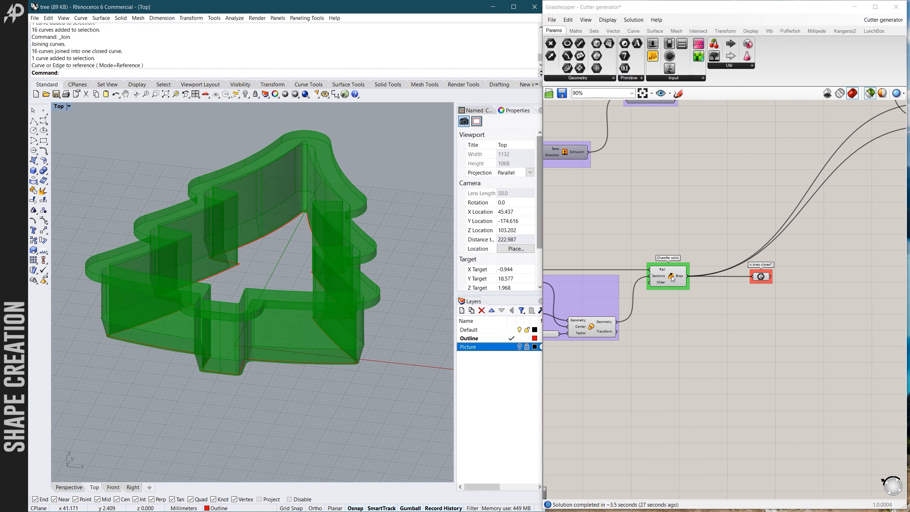
pyautogui.scroll(2, 376, 314)
pyautogui.scroll(-5, 670, 370)
pyautogui.scroll(6, 693, 291)
pyautogui.click(693, 290)
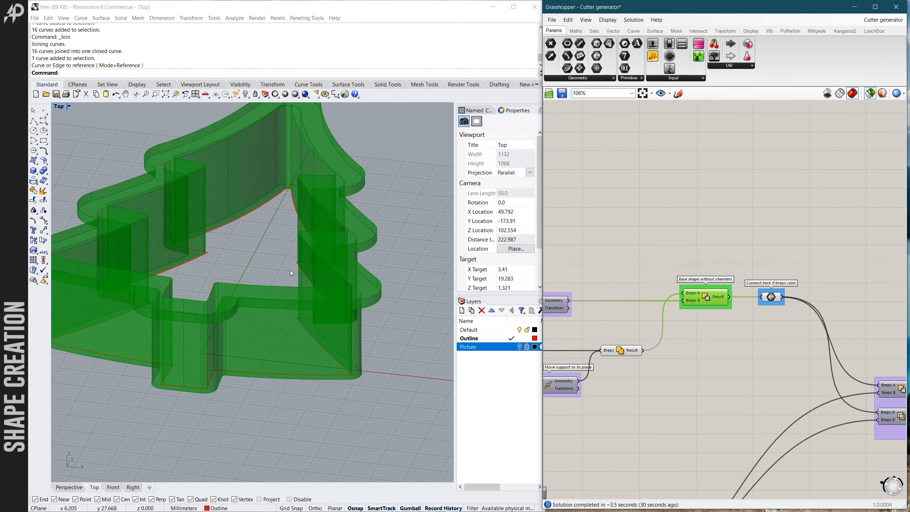
pyautogui.scroll(-4, 653, 278)
pyautogui.scroll(5, 693, 292)
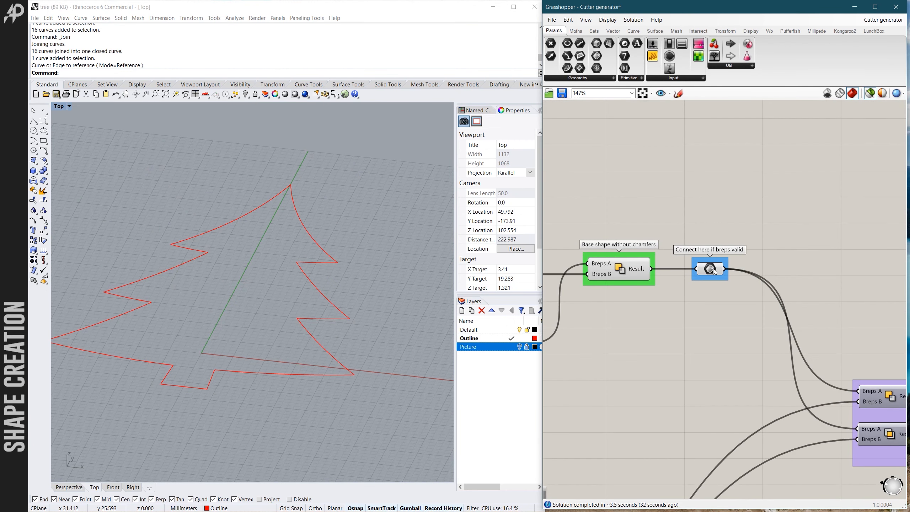
# - Reselect the Final Brep component after the Fixing boolean errors group and view the whole cutter in 3D
pyautogui.scroll(-4, 749, 324)
pyautogui.scroll(4, 754, 316)
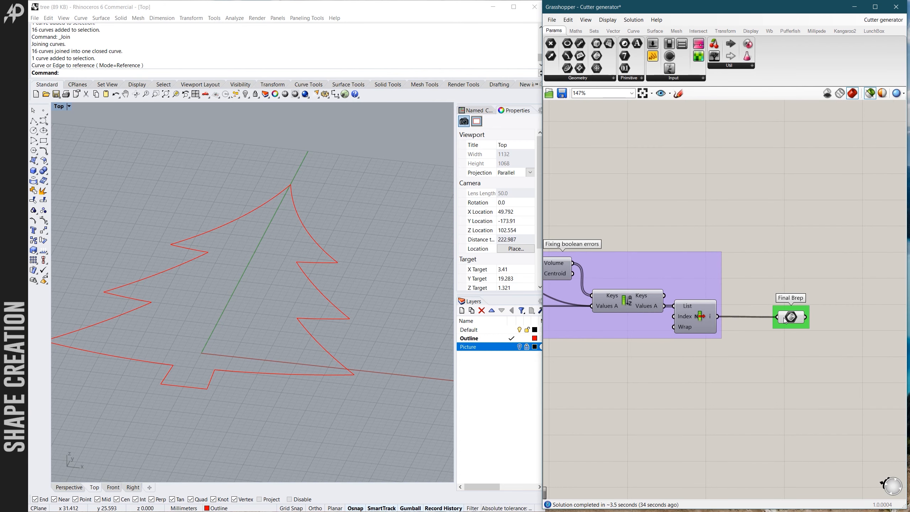
pyautogui.click(795, 318)
pyautogui.scroll(-3, 376, 279)
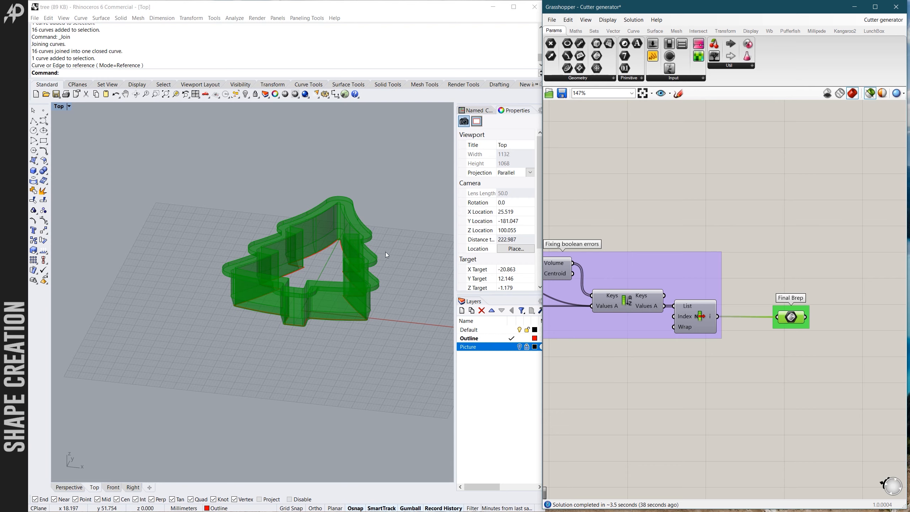
pyautogui.keyDown('ctrl'); pyautogui.keyDown('shift'); pyautogui.moveTo(392, 260); pyautogui.dragTo(362, 282, button='right'); pyautogui.keyUp('shift'); pyautogui.keyUp('ctrl')
# - Examine the overall flow of the definition, from the input groups through to the boolean group
pyautogui.scroll(-6, 787, 300)
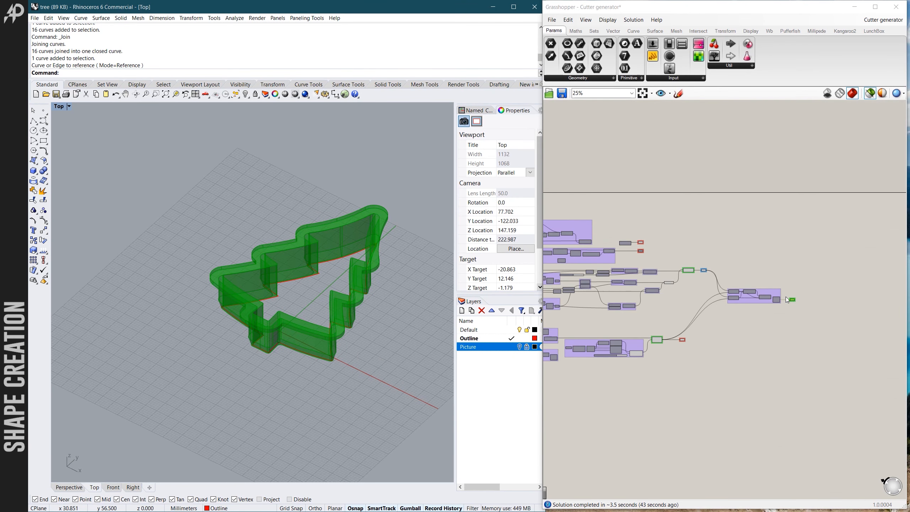
pyautogui.scroll(3, 606, 271)
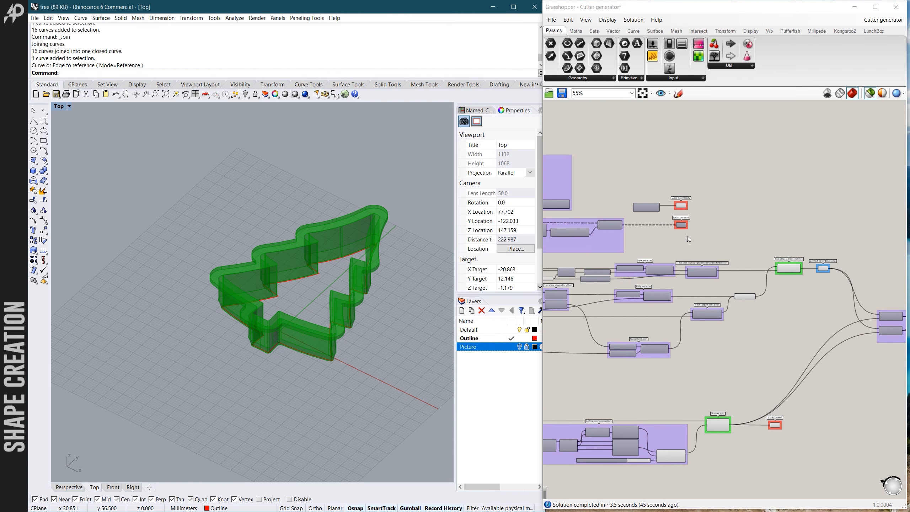
pyautogui.scroll(-6, 851, 384)
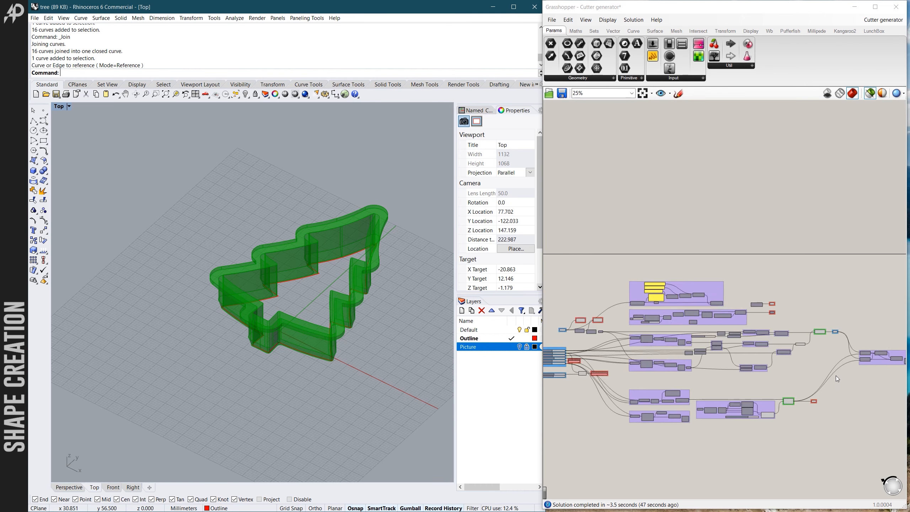
pyautogui.scroll(4, 709, 381)
pyautogui.scroll(3, 616, 347)
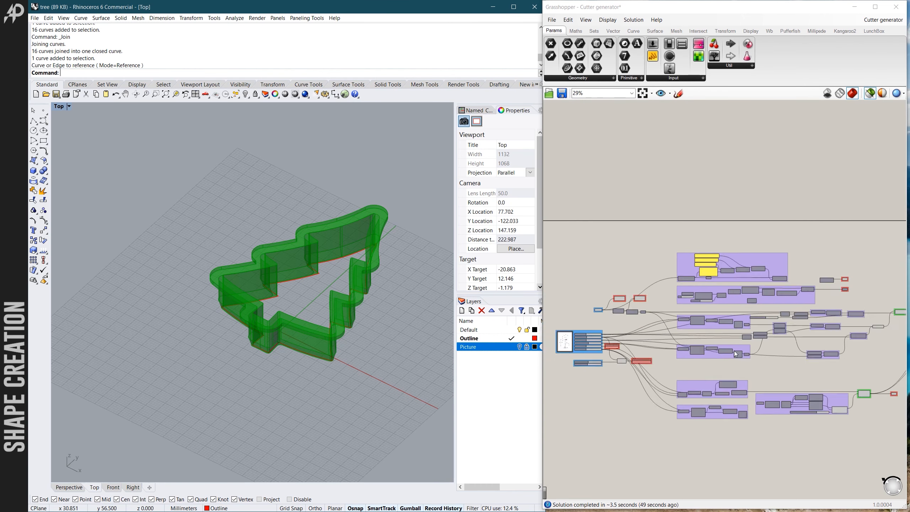
pyautogui.scroll(-4, 615, 320)
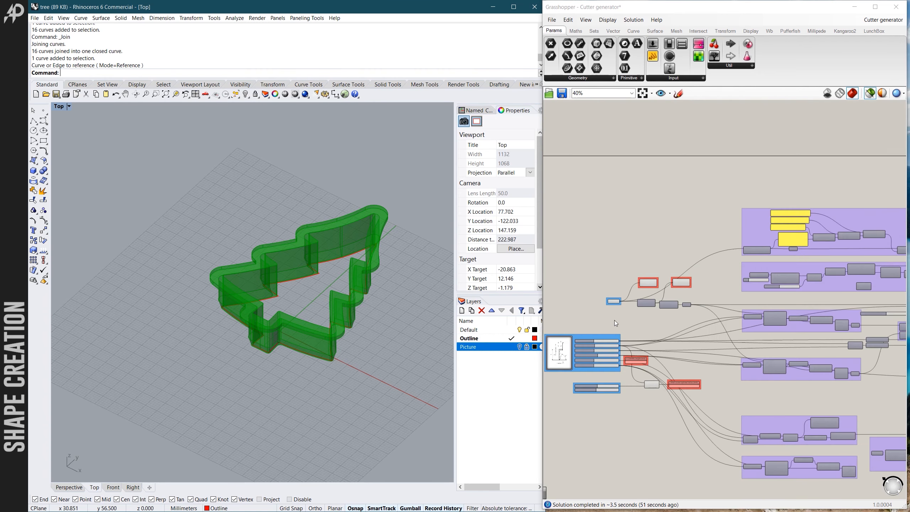
pyautogui.scroll(5, 627, 342)
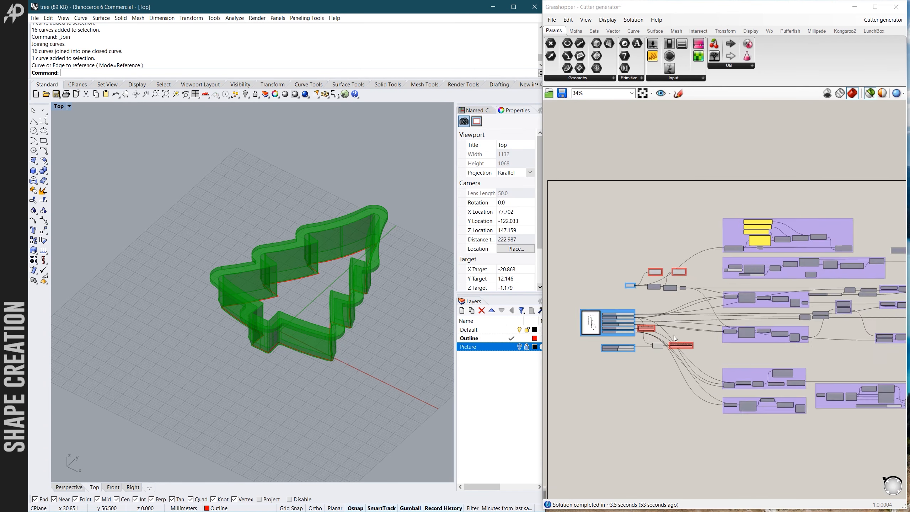
# - Compare the numbered profile diagram and Input parameters sliders with the 3D cutter preview, and return to the Final Brep component
pyautogui.scroll(2, 659, 329)
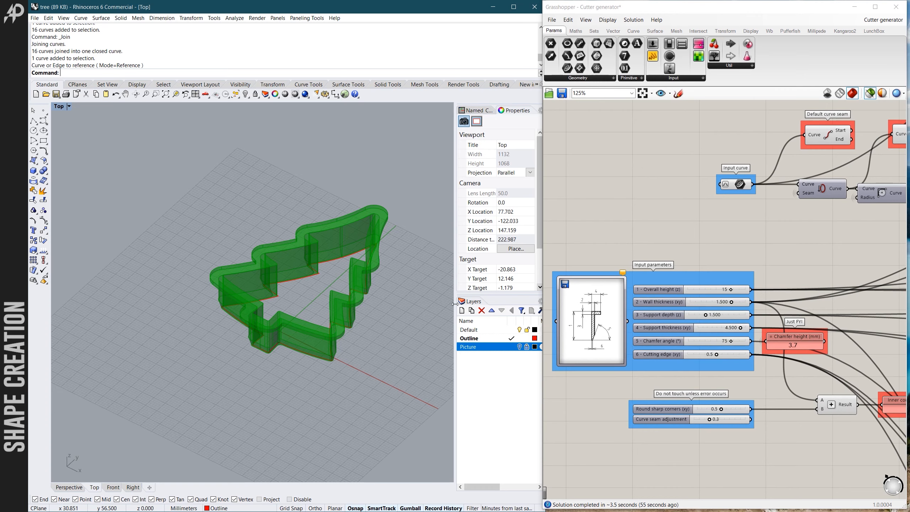
pyautogui.moveTo(448, 304); pyautogui.dragTo(376, 324, button='right')
pyautogui.scroll(1, 673, 324)
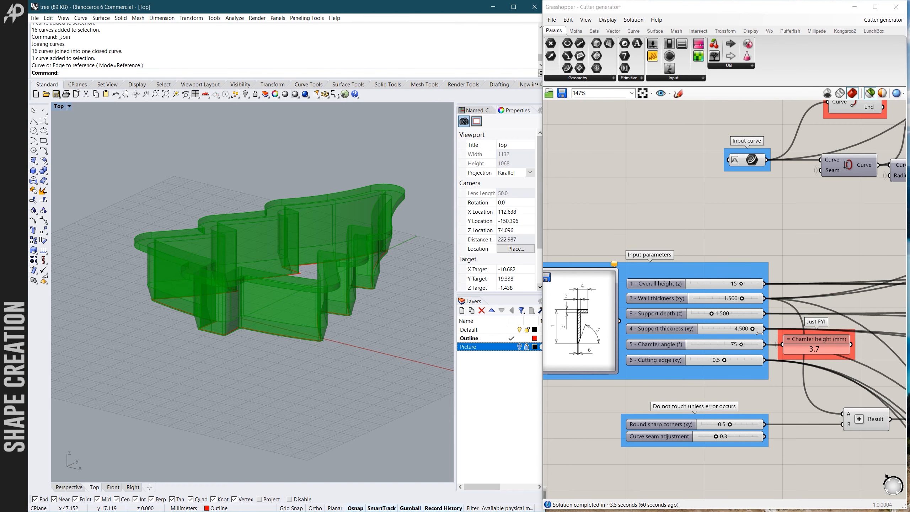
pyautogui.scroll(2, 771, 338)
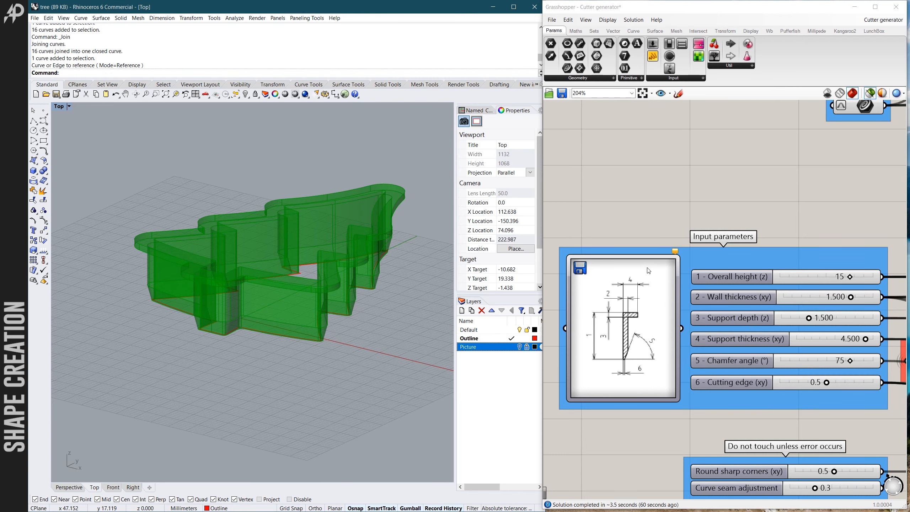
pyautogui.scroll(-1, 648, 271)
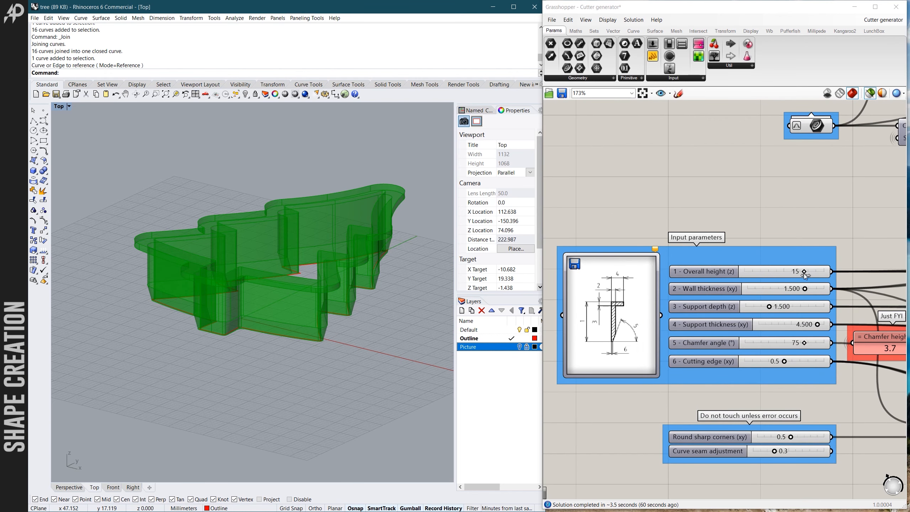
pyautogui.scroll(-3, 773, 285)
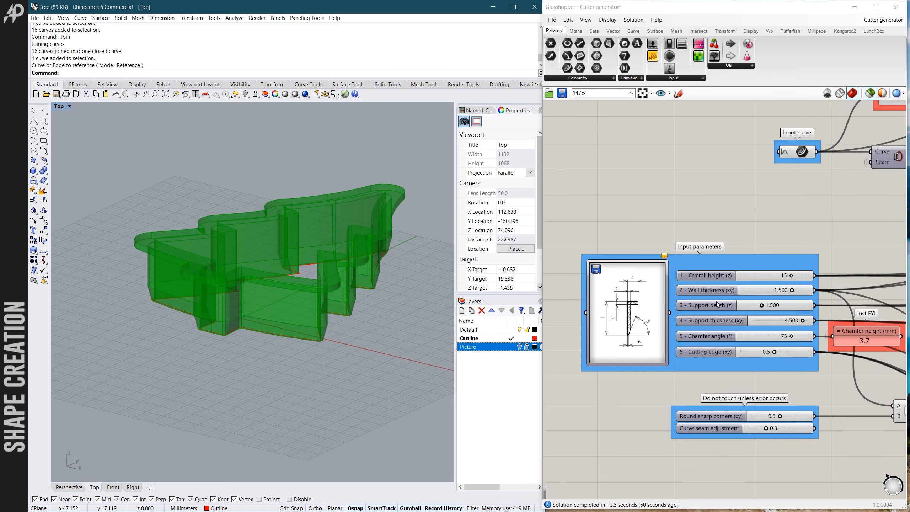
pyautogui.scroll(-5, 656, 310)
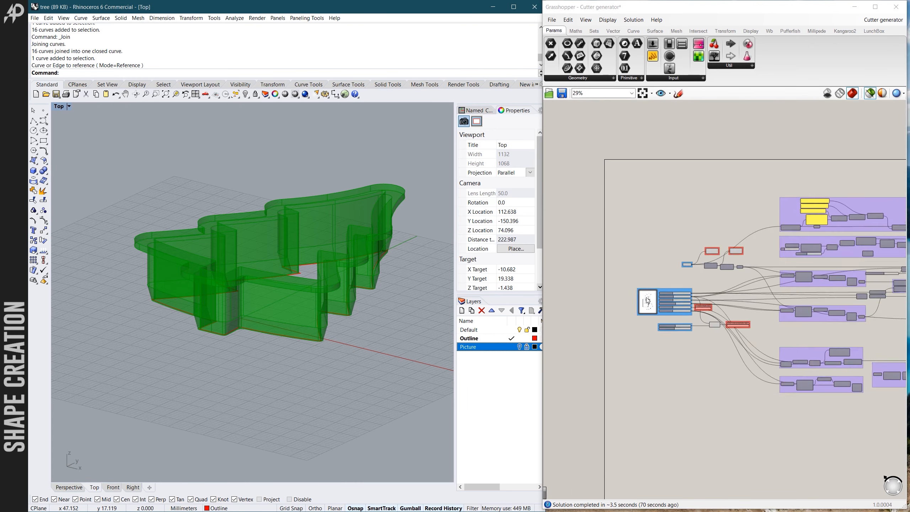
pyautogui.scroll(6, 848, 294)
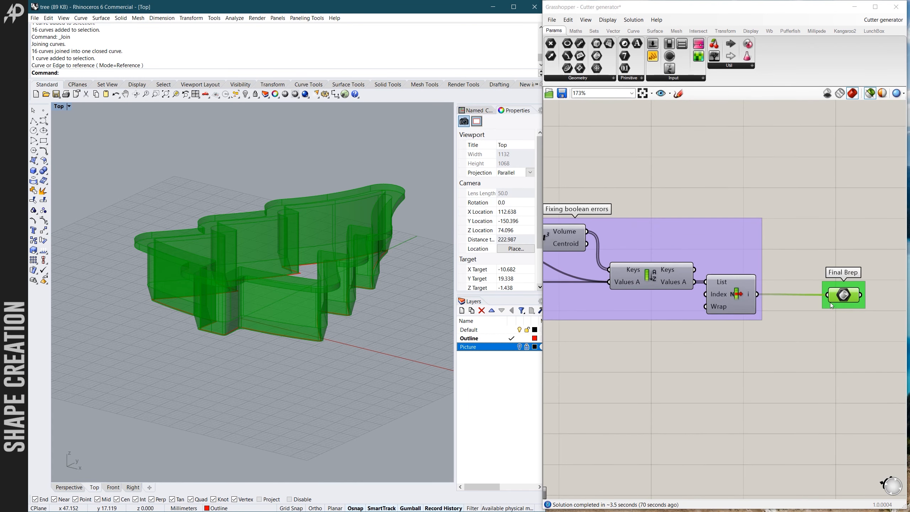
pyautogui.scroll(2, 847, 298)
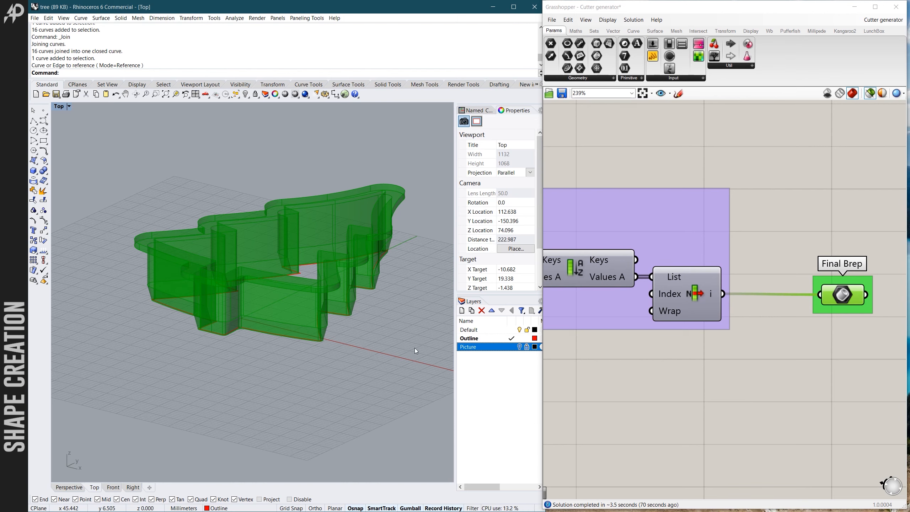
# - Create a new layer in the Rhino document and name it Cutter
pyautogui.click(472, 377)
pyautogui.rightClick(479, 369)
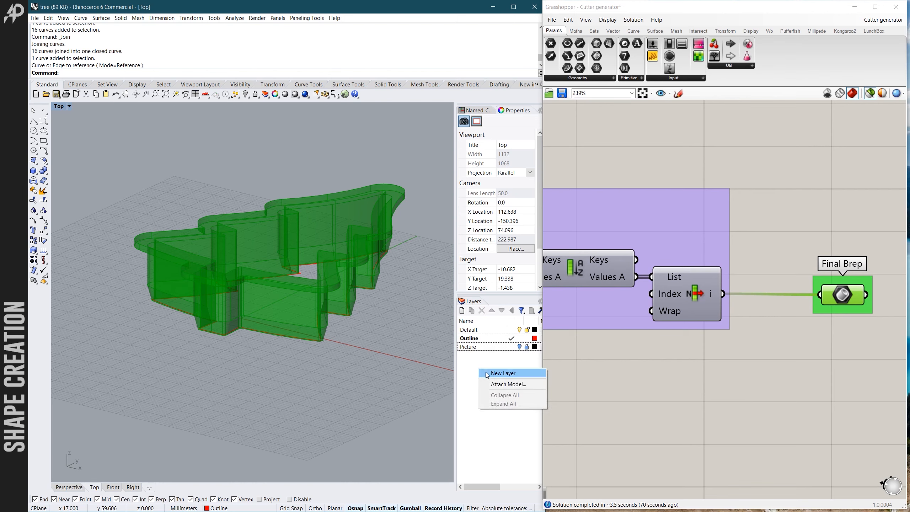
pyautogui.click(487, 373)
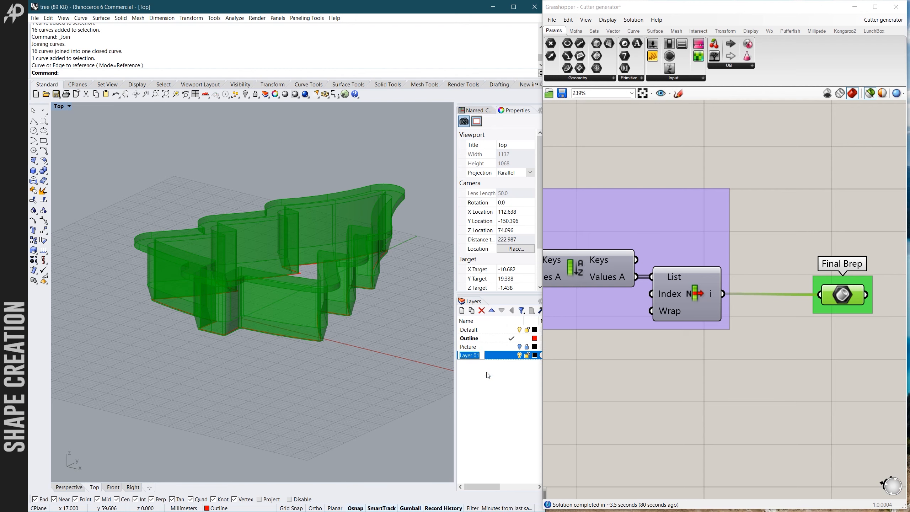
pyautogui.write('Cutter')
pyautogui.press('Return')
pyautogui.click(492, 374)
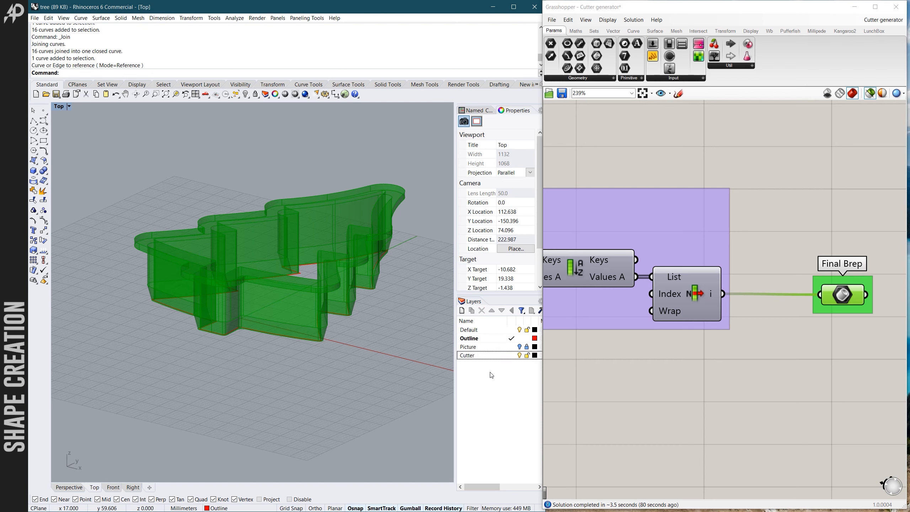
# - Bake the Final Brep onto the Cutter layer and select the baked polysurface in the viewport
pyautogui.rightClick(840, 295)
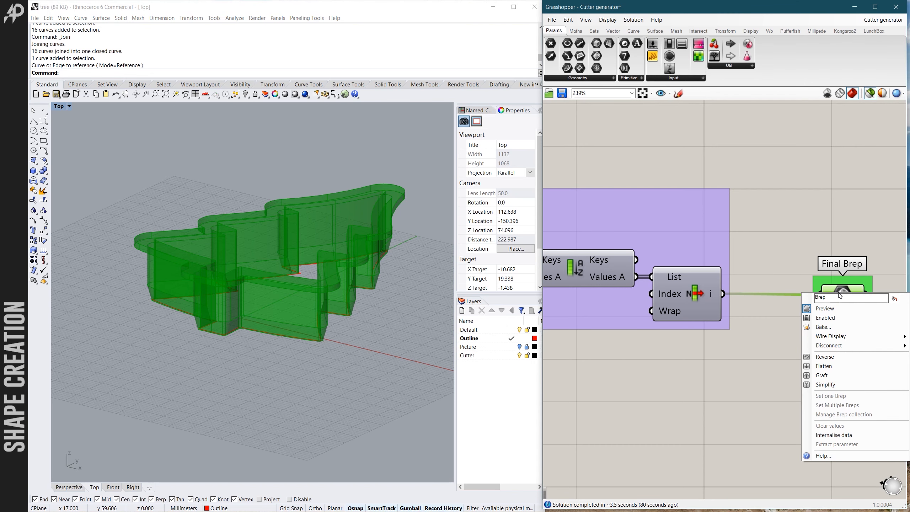
pyautogui.click(824, 328)
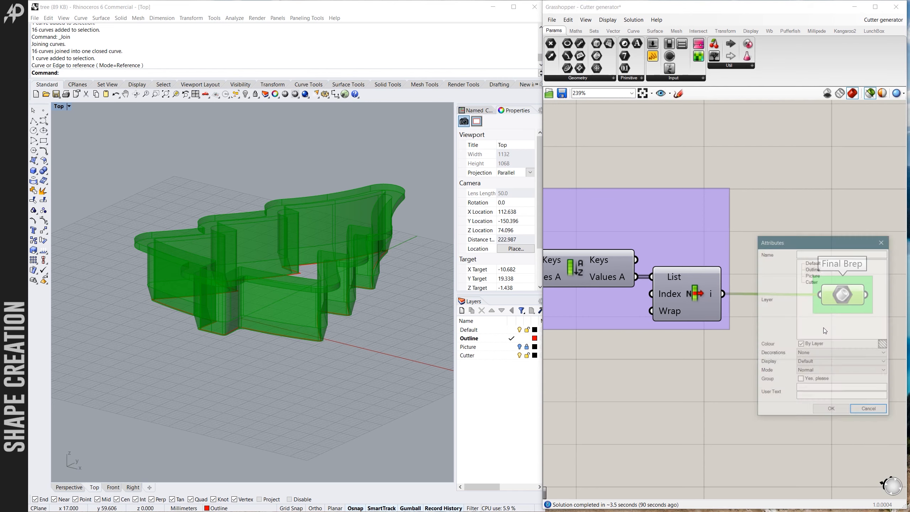
pyautogui.moveTo(820, 250); pyautogui.dragTo(743, 194)
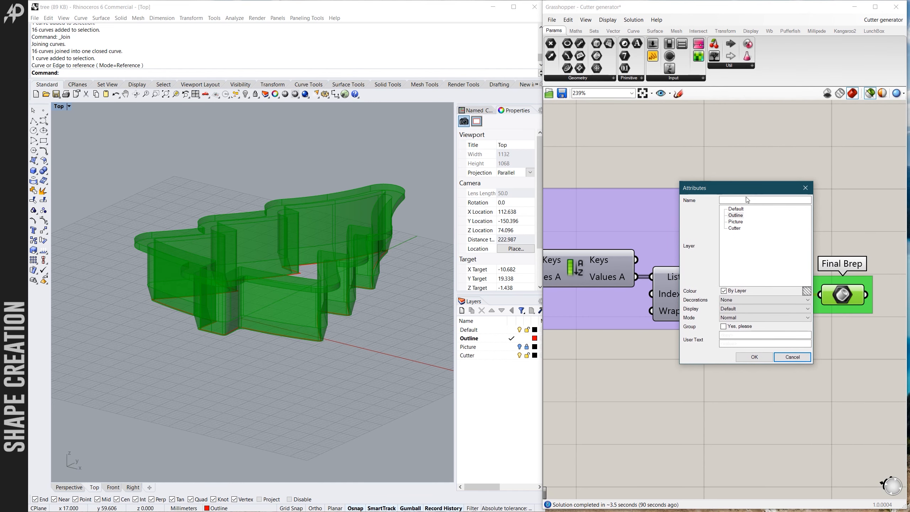
pyautogui.click(739, 228)
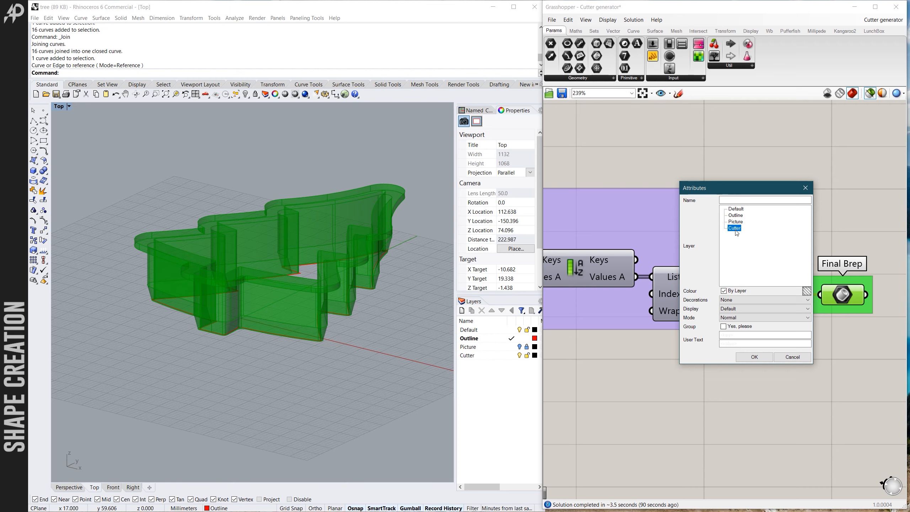
pyautogui.click(754, 356)
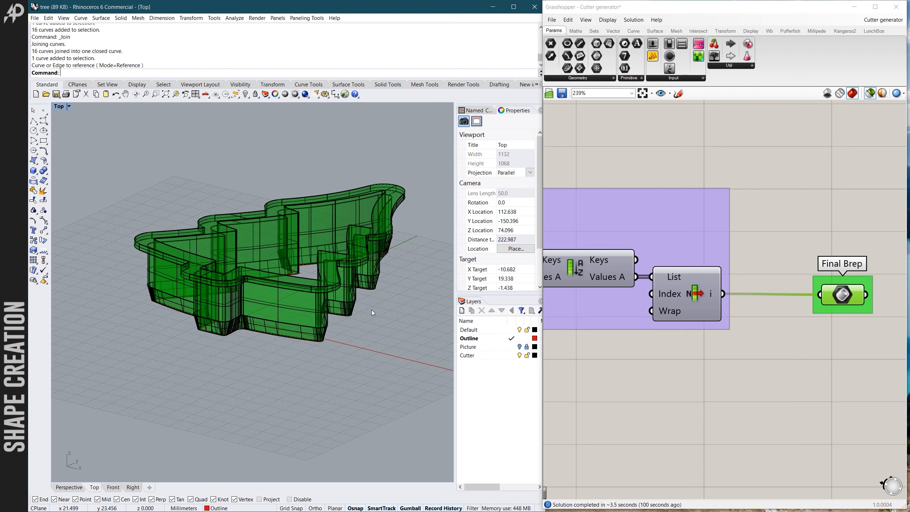
pyautogui.click(324, 314)
pyautogui.click(338, 320)
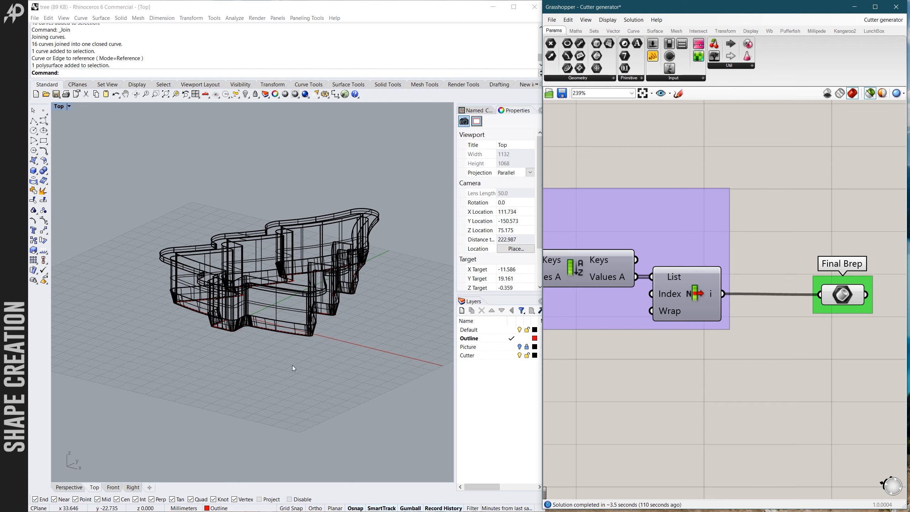
# - Switch the viewport to Shaded display and look at the baked cutter as a solid
pyautogui.moveTo(288, 369)
pyautogui.mouseDown(button='right')
pyautogui.moveTo(292, 411)
pyautogui.moveTo(301, 414)
pyautogui.moveTo(292, 415)
pyautogui.moveTo(308, 418)
pyautogui.moveTo(310, 233)
pyautogui.mouseUp(button='right')
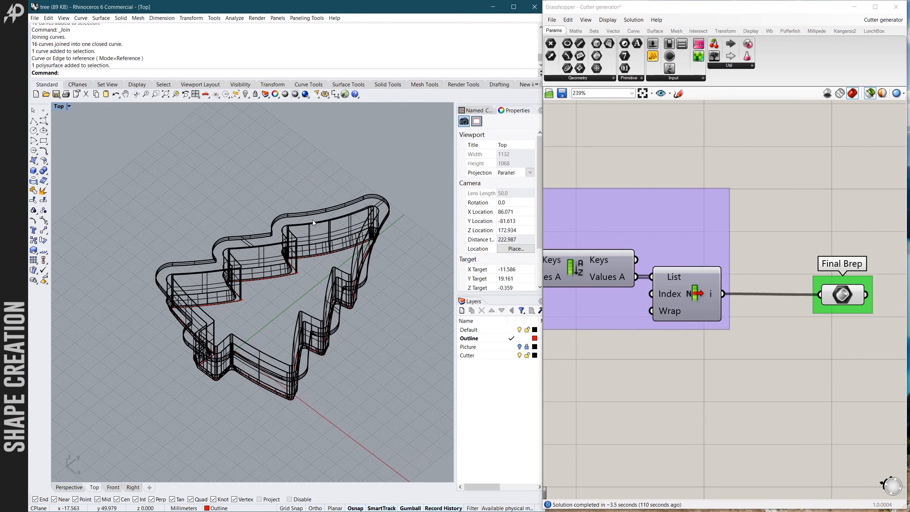
pyautogui.click(296, 96)
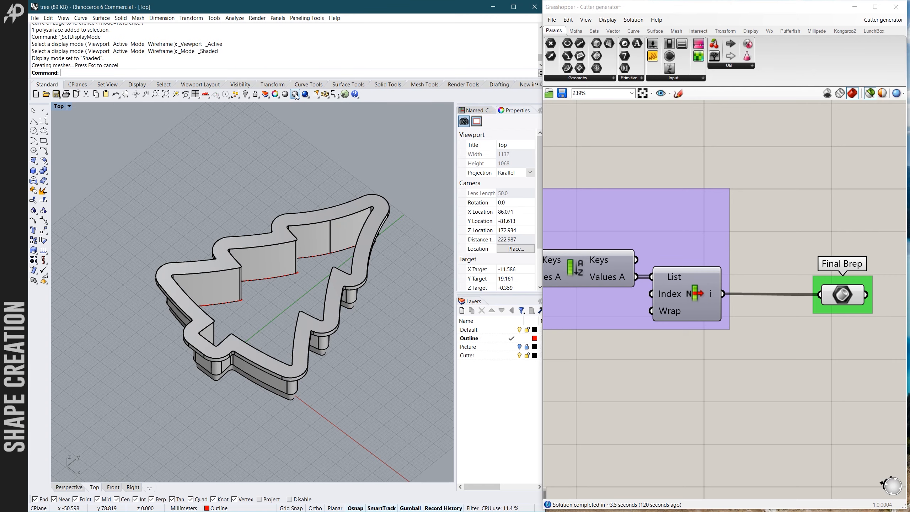
pyautogui.scroll(-2, 293, 180)
pyautogui.keyDown('ctrl'); pyautogui.keyDown('shift'); pyautogui.moveTo(294, 180); pyautogui.dragTo(279, 310, button='right'); pyautogui.keyUp('shift'); pyautogui.keyUp('ctrl')
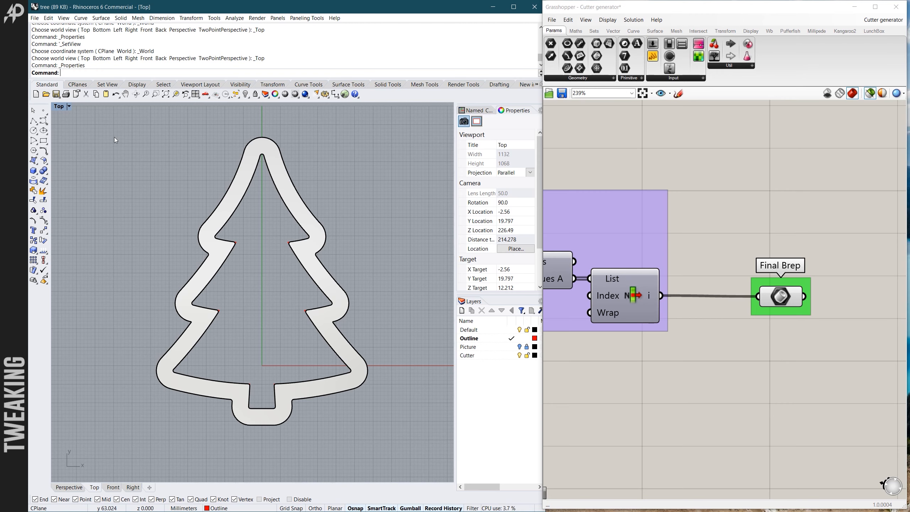
# - View the shaded cutter at an angle and restore the Top view
pyautogui.keyDown('ctrl'); pyautogui.keyDown('shift'); pyautogui.moveTo(179, 239); pyautogui.dragTo(165, 182, button='right'); pyautogui.keyUp('shift'); pyautogui.keyUp('ctrl')
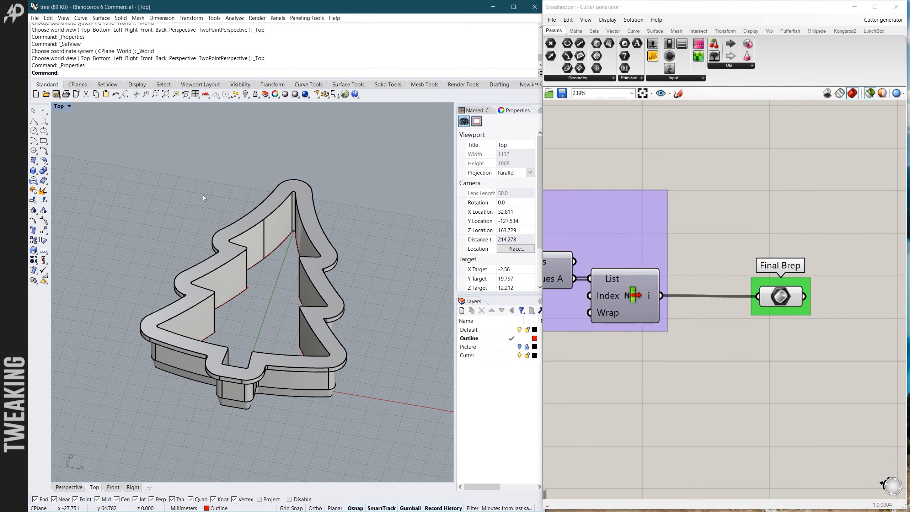
pyautogui.keyDown('ctrl'); pyautogui.keyDown('shift'); pyautogui.moveTo(206, 209); pyautogui.dragTo(238, 242, button='right'); pyautogui.keyUp('shift'); pyautogui.keyUp('ctrl')
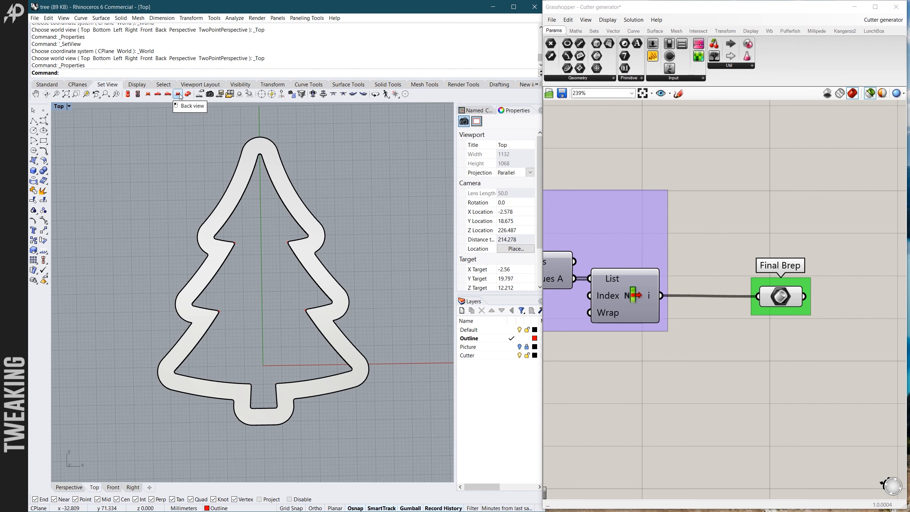
pyautogui.click(128, 94)
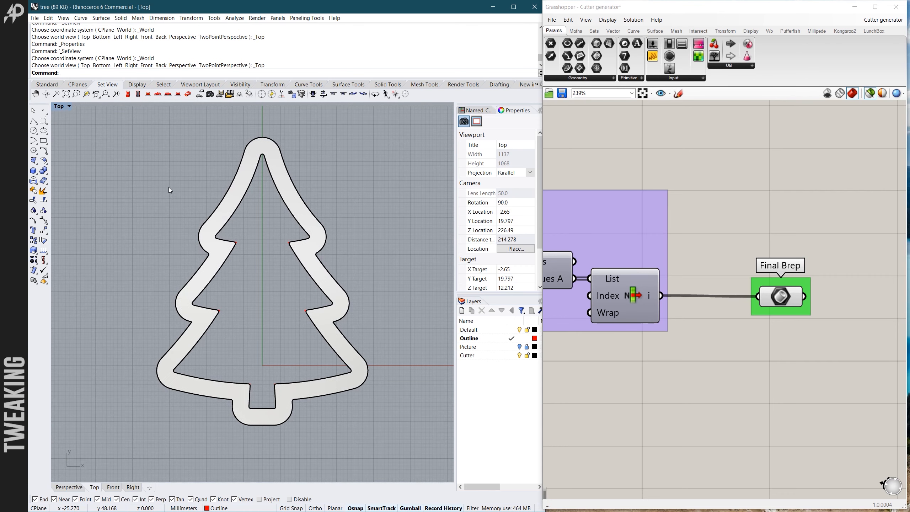
# - Examine the cutter's flange, walls and chamfered cutting edge from above, from below and from the side
pyautogui.keyDown('ctrl'); pyautogui.keyDown('shift'); pyautogui.moveTo(169, 214); pyautogui.dragTo(223, 253, button='right'); pyautogui.keyUp('shift'); pyautogui.keyUp('ctrl')
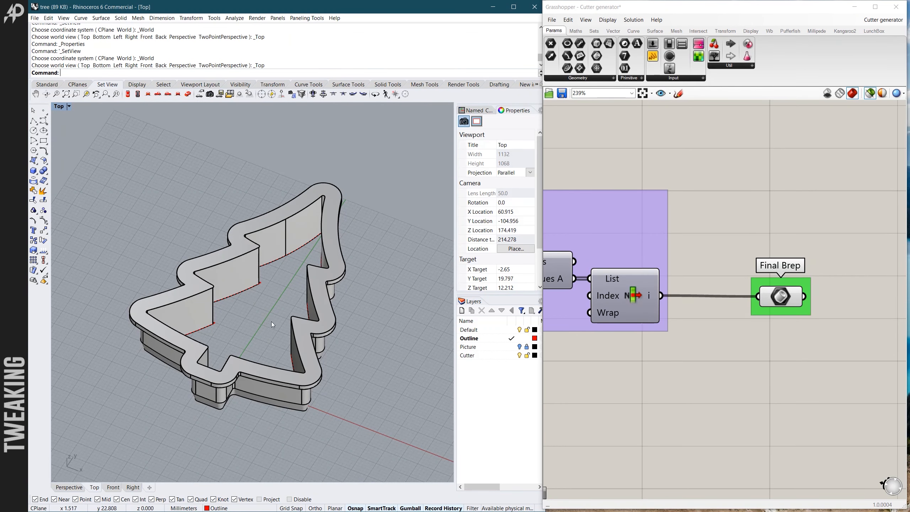
pyautogui.scroll(2, 272, 333)
pyautogui.scroll(-4, 266, 336)
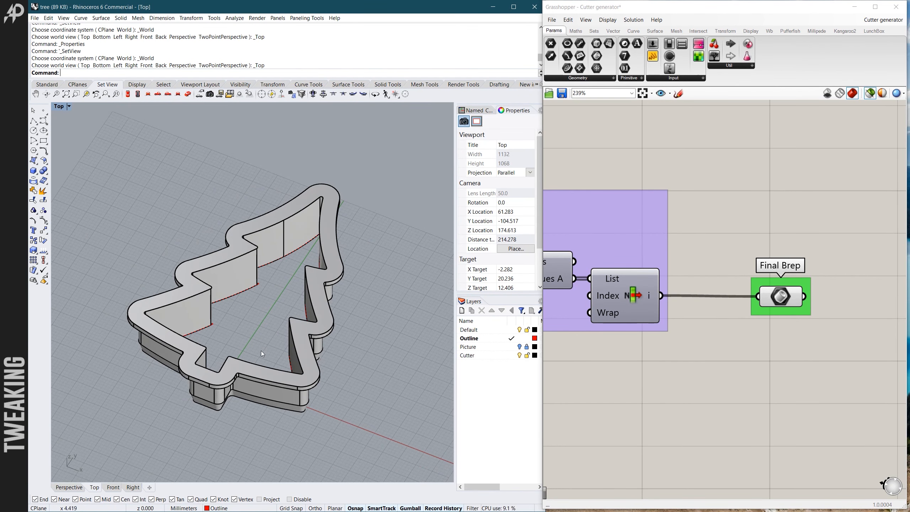
pyautogui.keyDown('ctrl'); pyautogui.keyDown('shift'); pyautogui.moveTo(258, 354); pyautogui.dragTo(265, 292, button='right'); pyautogui.keyUp('shift'); pyautogui.keyUp('ctrl')
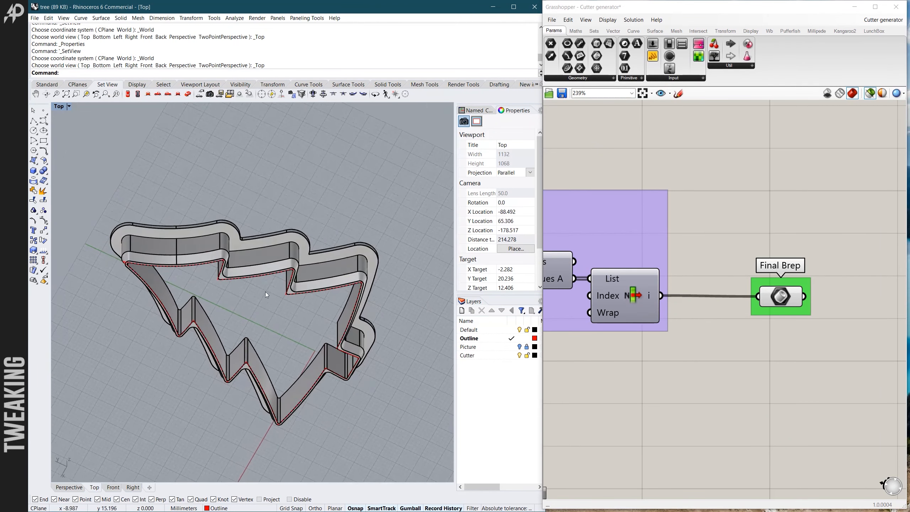
pyautogui.scroll(6, 216, 250)
pyautogui.keyDown('ctrl'); pyautogui.keyDown('shift'); pyautogui.moveTo(242, 250); pyautogui.dragTo(200, 178, button='right'); pyautogui.keyUp('shift'); pyautogui.keyUp('ctrl')
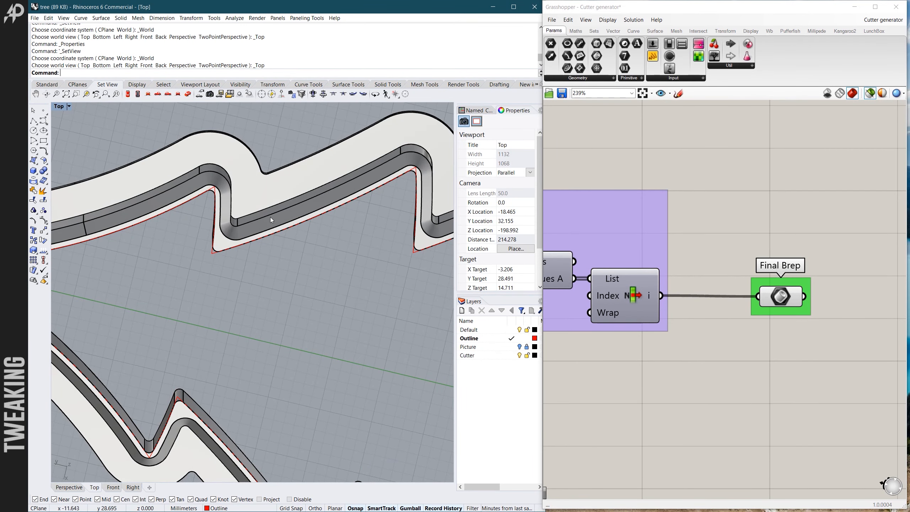
pyautogui.scroll(-6, 271, 217)
pyautogui.keyDown('ctrl'); pyautogui.keyDown('shift'); pyautogui.moveTo(254, 233); pyautogui.dragTo(189, 371, button='right'); pyautogui.keyUp('shift'); pyautogui.keyUp('ctrl')
pyautogui.scroll(2, 211, 361)
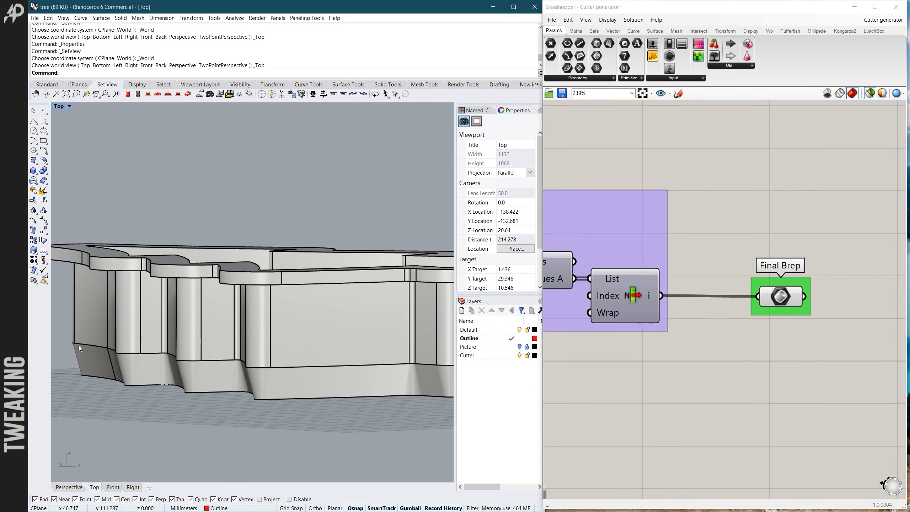
pyautogui.keyDown('ctrl'); pyautogui.keyDown('shift'); pyautogui.moveTo(187, 364); pyautogui.dragTo(244, 267, button='right'); pyautogui.keyUp('shift'); pyautogui.keyUp('ctrl')
pyautogui.scroll(-3, 235, 248)
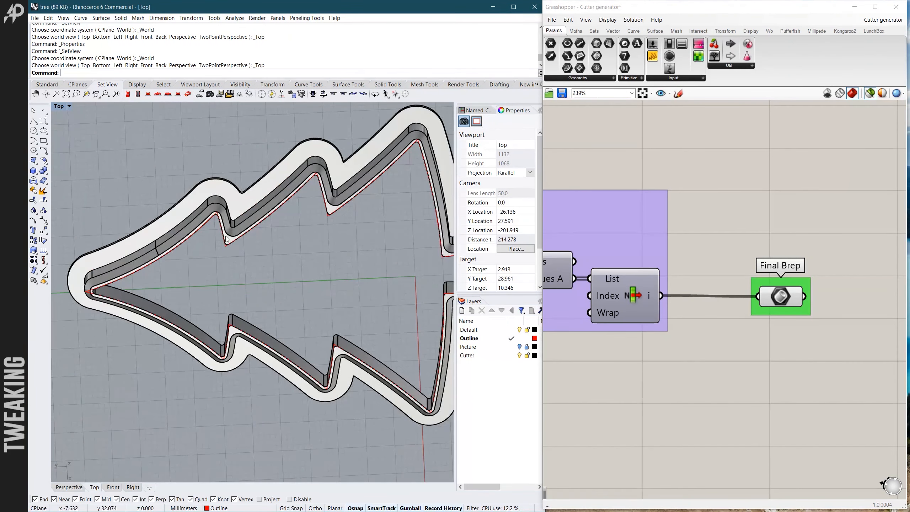
# - Examine from below how the cutter's cutting edge follows the red outline at the sharp inner corners of the branches
pyautogui.scroll(5, 239, 254)
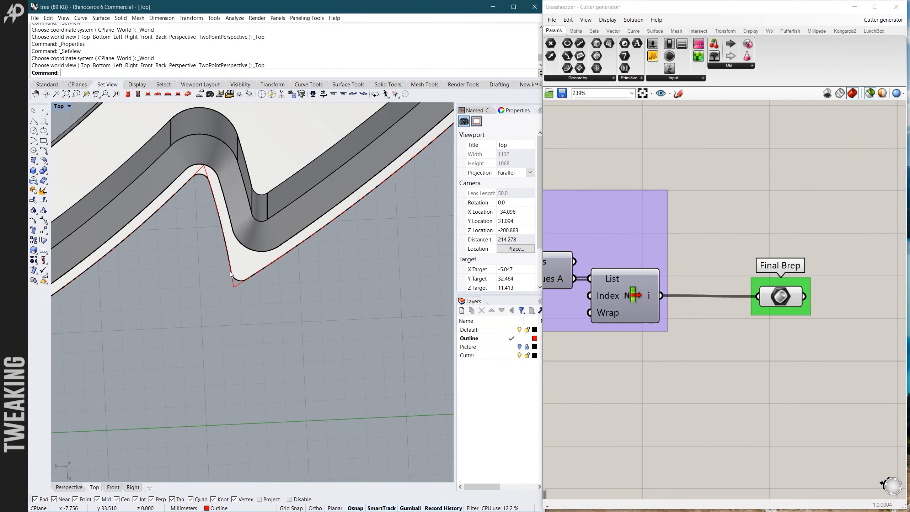
pyautogui.scroll(-1, 239, 245)
pyautogui.scroll(-3, 239, 246)
pyautogui.scroll(5, 234, 246)
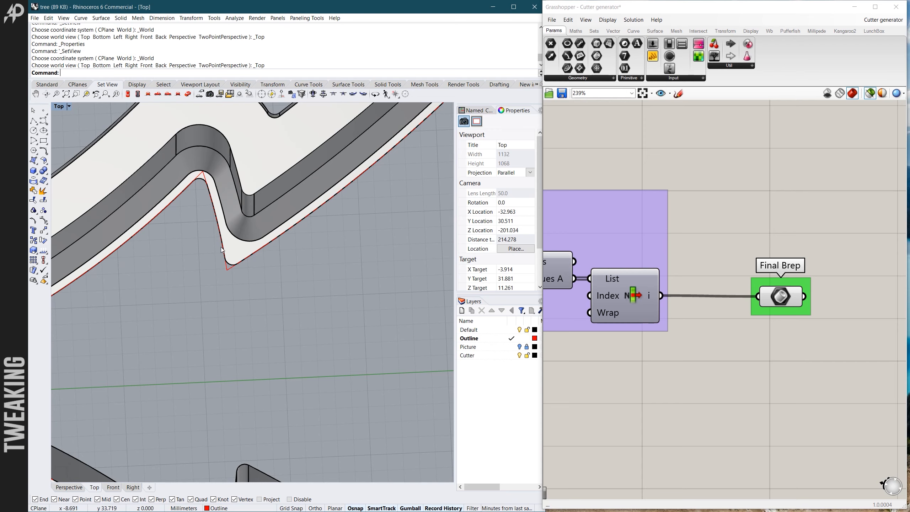
pyautogui.keyDown('ctrl'); pyautogui.keyDown('shift'); pyautogui.moveTo(234, 211); pyautogui.dragTo(367, 264, button='right'); pyautogui.keyUp('shift'); pyautogui.keyUp('ctrl')
pyautogui.scroll(4, 268, 178)
pyautogui.keyDown('ctrl'); pyautogui.keyDown('shift'); pyautogui.moveTo(278, 197); pyautogui.dragTo(275, 215, button='right'); pyautogui.keyUp('shift'); pyautogui.keyUp('ctrl')
pyautogui.scroll(6, 309, 334)
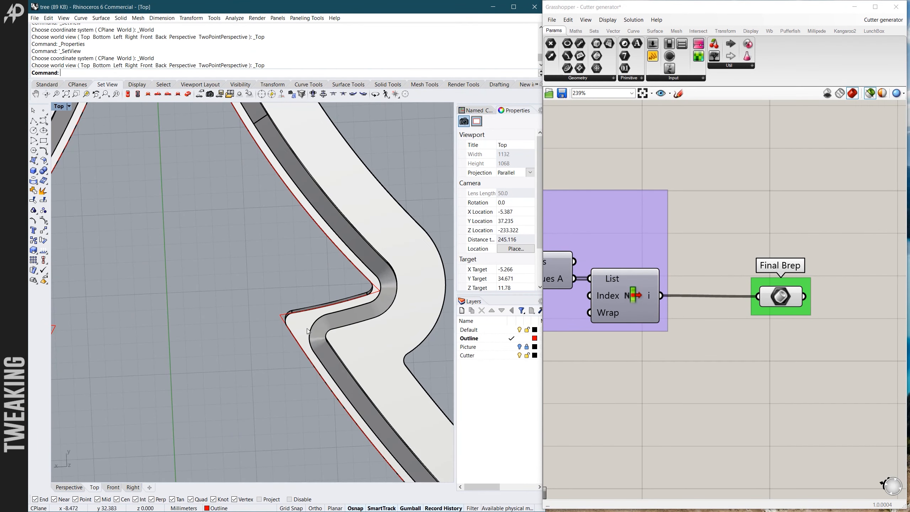
pyautogui.scroll(-8, 310, 323)
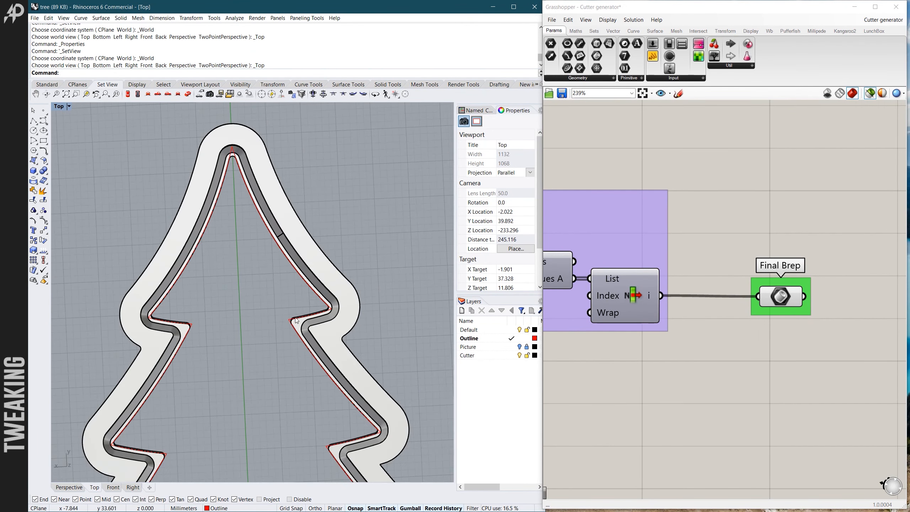
pyautogui.keyDown('ctrl'); pyautogui.keyDown('shift'); pyautogui.moveTo(257, 320); pyautogui.dragTo(241, 331, button='right'); pyautogui.keyUp('shift'); pyautogui.keyUp('ctrl')
pyautogui.scroll(6, 241, 332)
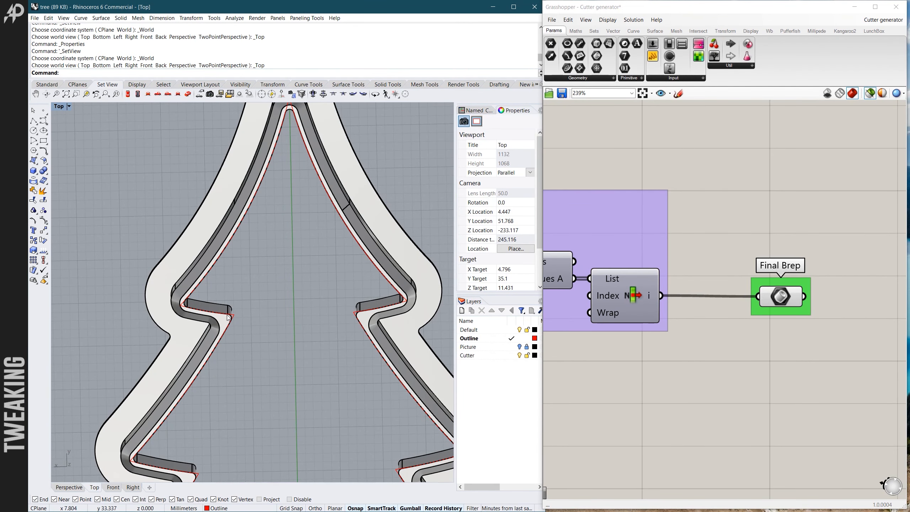
pyautogui.scroll(-5, 231, 312)
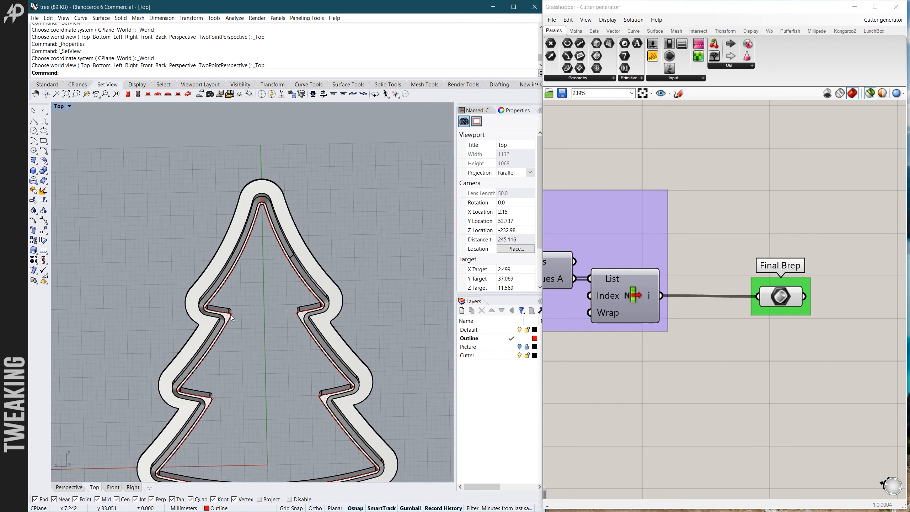
pyautogui.scroll(5, 364, 318)
# - Compare the Inner corner optimal radius panel and the Input parameters sliders in Grasshopper with the cutter's inner corners in the Rhino viewport
pyautogui.scroll(-10, 716, 288)
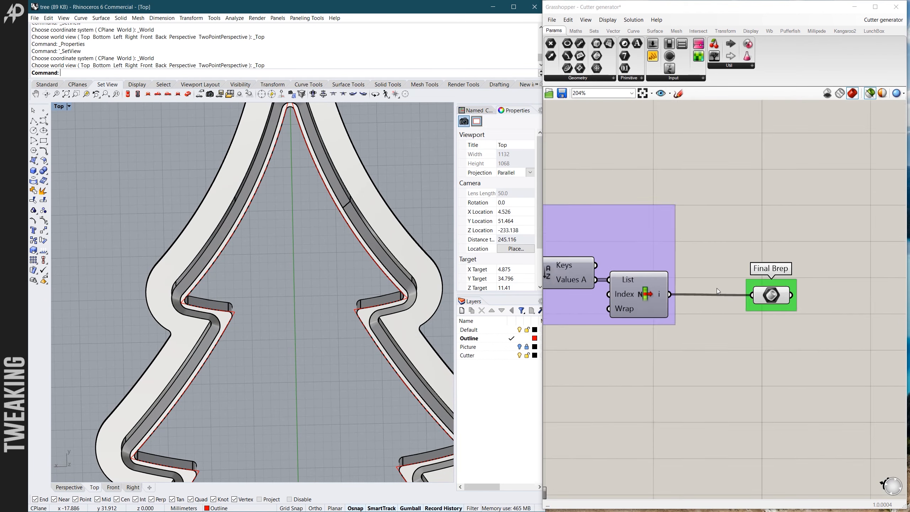
pyautogui.scroll(8, 677, 314)
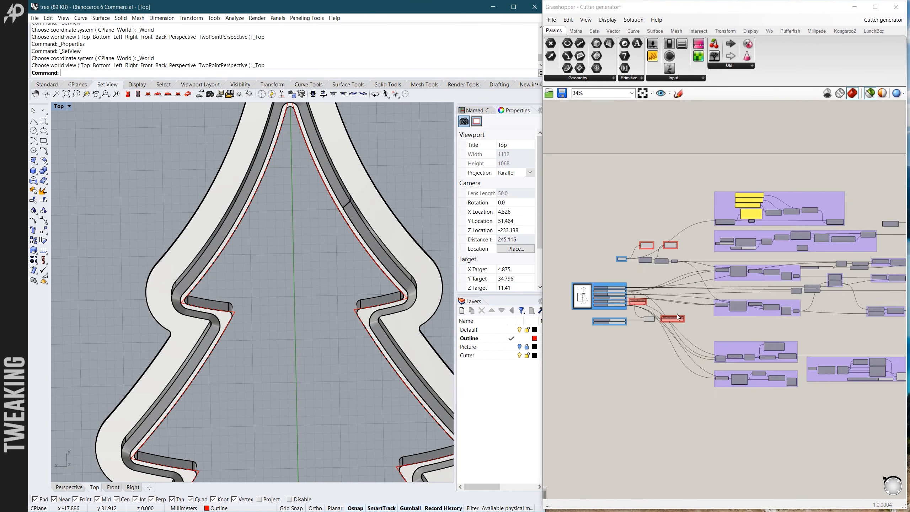
pyautogui.scroll(-3, 659, 319)
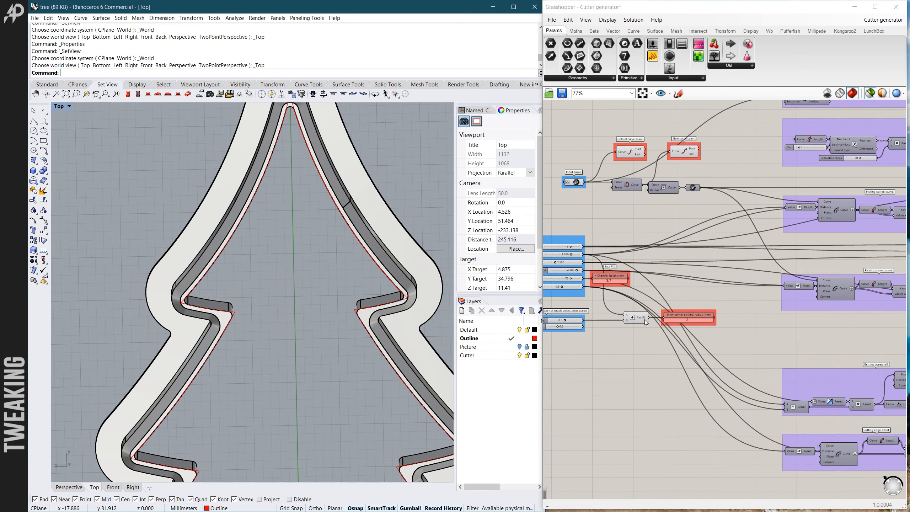
pyautogui.scroll(5, 679, 316)
pyautogui.scroll(2, 701, 322)
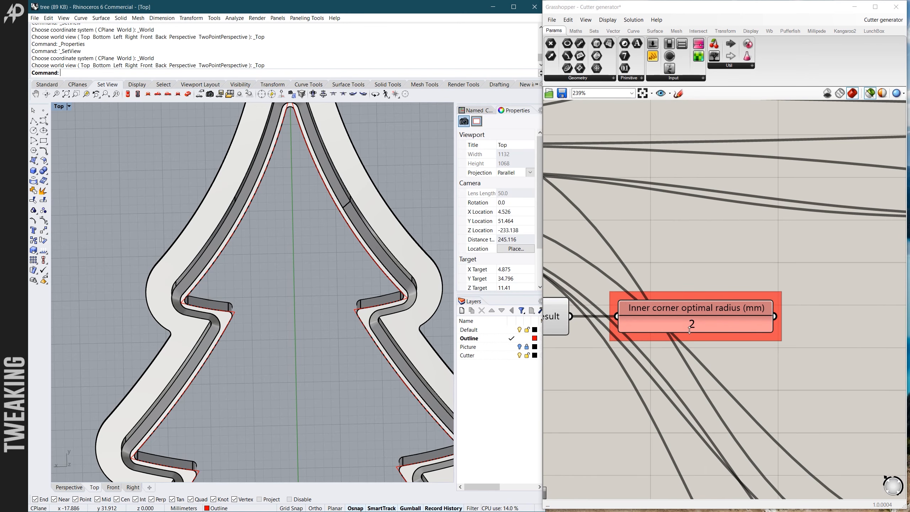
pyautogui.scroll(-4, 685, 327)
pyautogui.scroll(2, 579, 300)
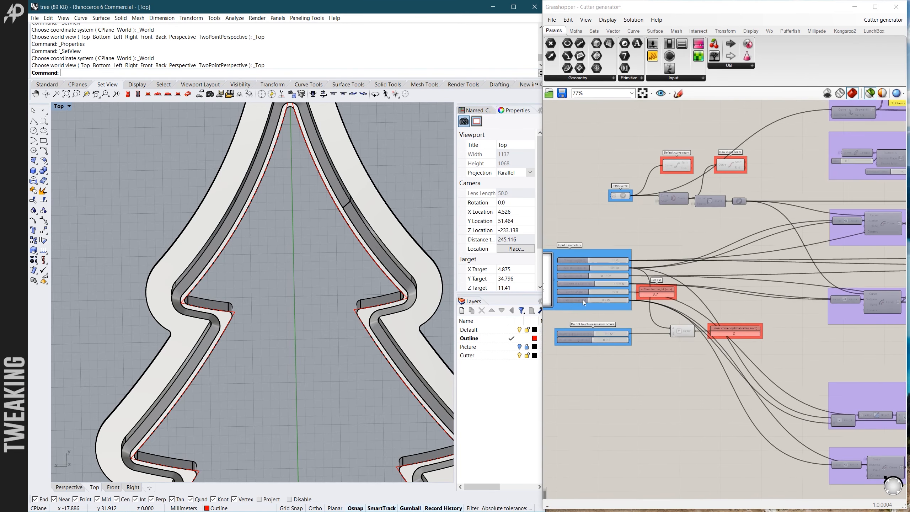
pyautogui.scroll(2, 617, 261)
pyautogui.scroll(-1, 608, 347)
pyautogui.scroll(4, 722, 369)
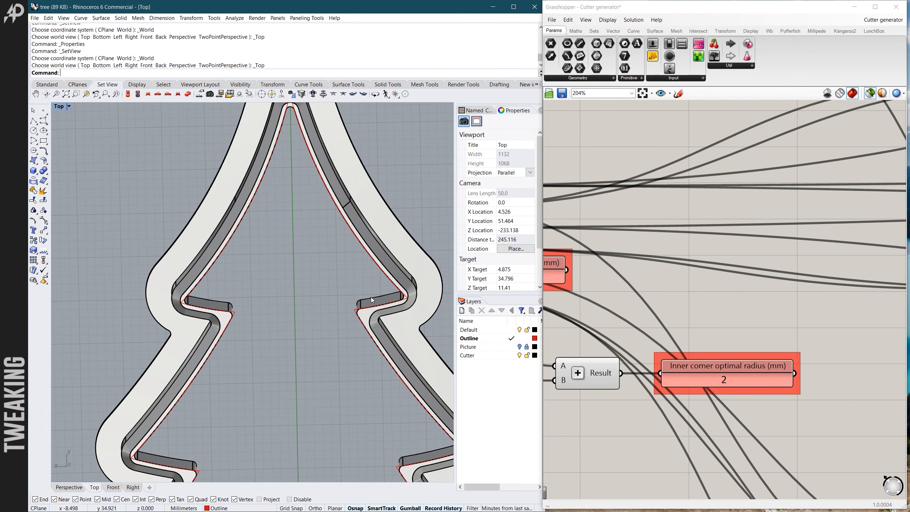
pyautogui.scroll(4, 359, 319)
pyautogui.scroll(-5, 362, 307)
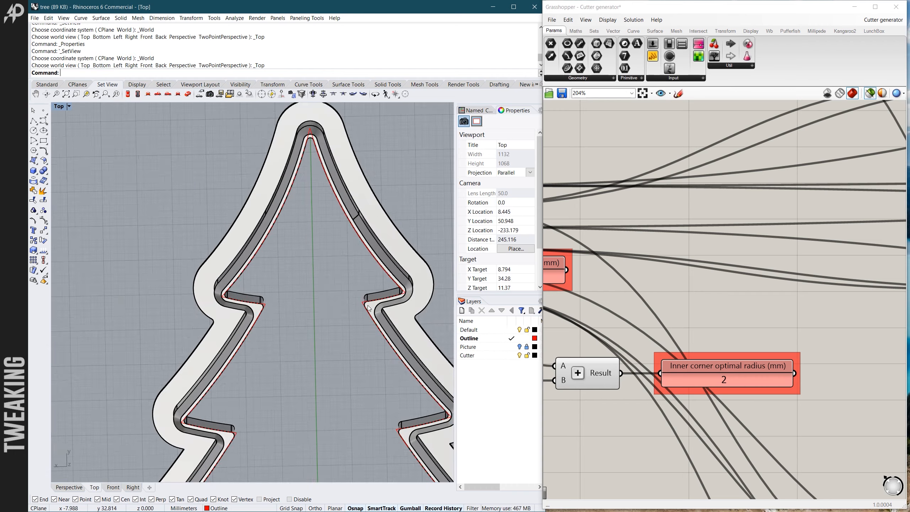
pyautogui.scroll(3, 343, 306)
pyautogui.scroll(-5, 341, 306)
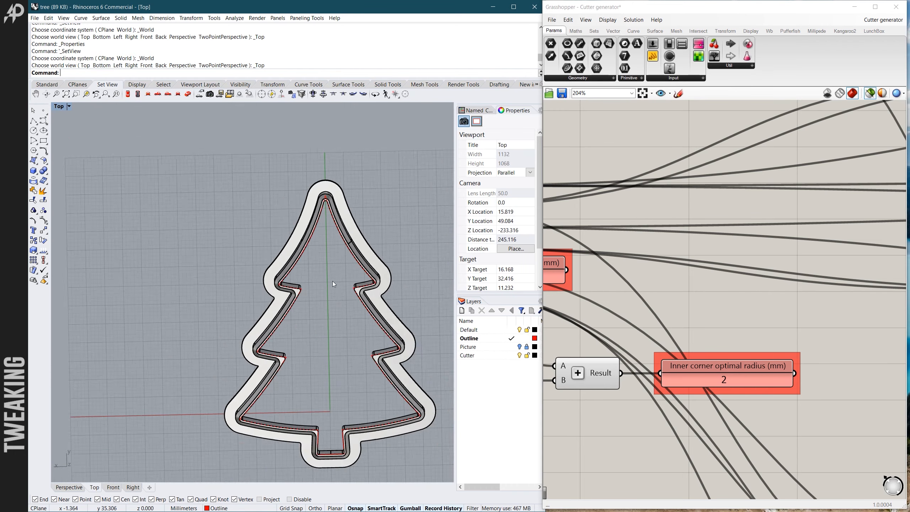
pyautogui.scroll(1, 333, 281)
# - Delete the baked cutter polysurface and restore the Top view of the remaining tree outline
pyautogui.keyDown('ctrl'); pyautogui.keyDown('shift'); pyautogui.moveTo(335, 303); pyautogui.dragTo(213, 318, button='right'); pyautogui.keyUp('shift'); pyautogui.keyUp('ctrl')
pyautogui.click(239, 326)
pyautogui.press('Delete')
pyautogui.click(128, 93)
# - Select the red tree outline at a branch notch to check its extent, and clear the selection
pyautogui.scroll(2, 246, 295)
pyautogui.click(245, 294)
pyautogui.scroll(-6, 247, 294)
pyautogui.press('Escape')
pyautogui.scroll(8, 245, 296)
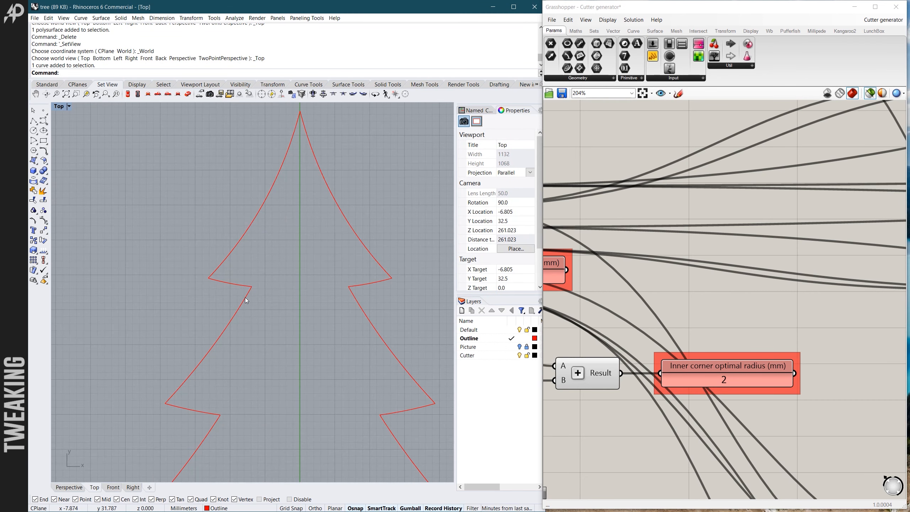
pyautogui.click(246, 298)
pyautogui.scroll(-2, 269, 264)
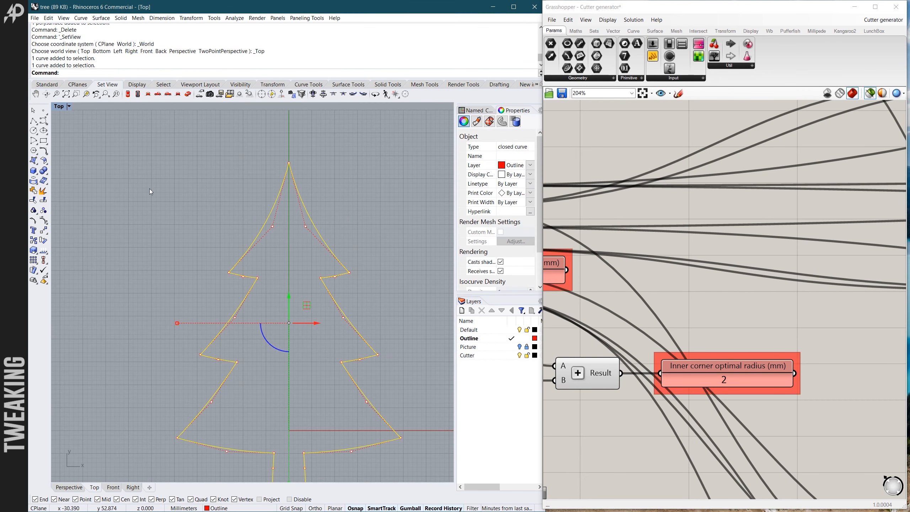
pyautogui.click(279, 265)
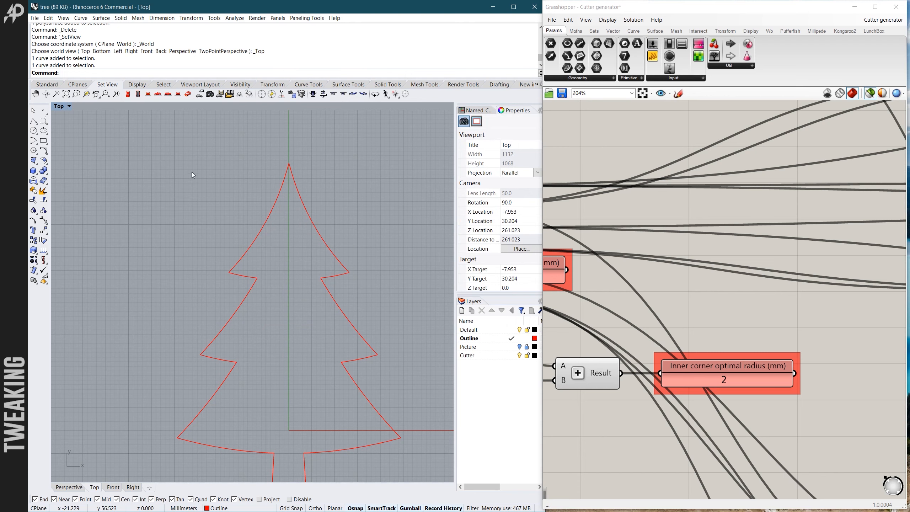
# - Start the Fillet command for rounding the corners of the tree outline
pyautogui.write('Fillet')
pyautogui.press('Return')
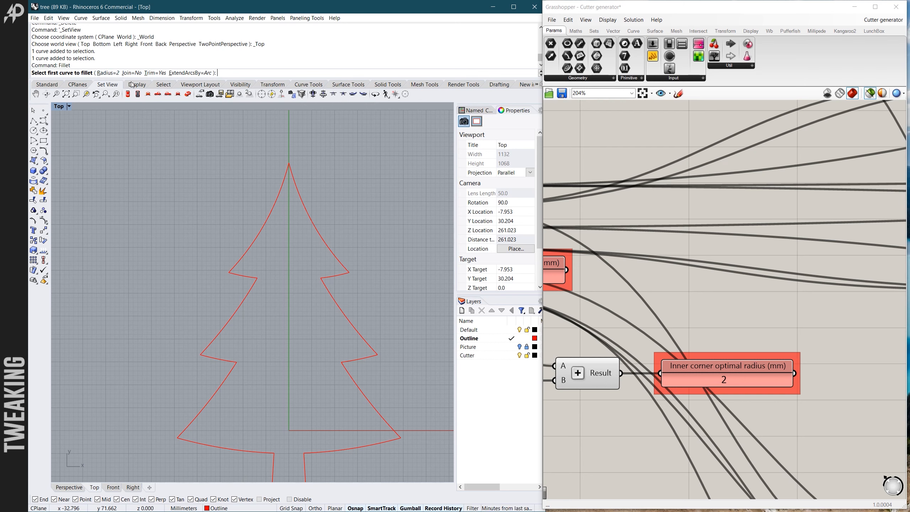
# - Fillet the upper-left inner branch corner of the tree outline with a 2 mm radius, keeping Join at No
pyautogui.press('Return')
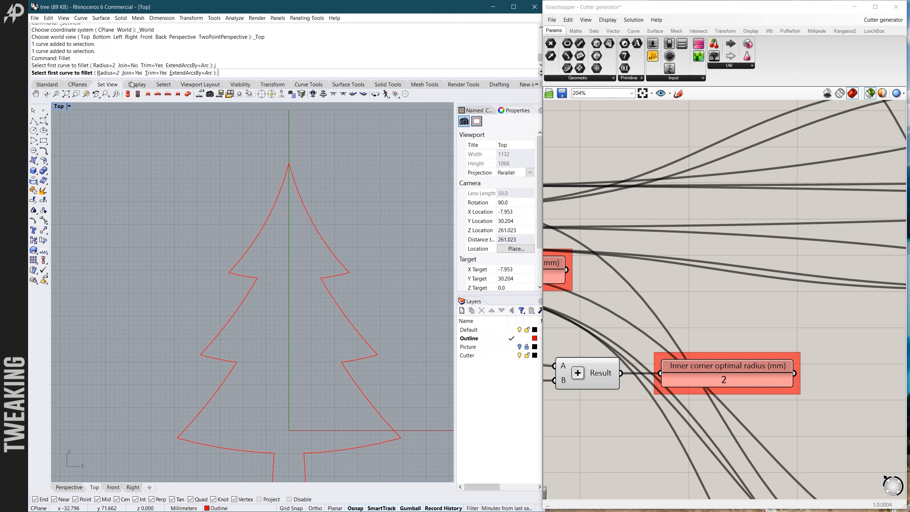
pyautogui.write('j')
pyautogui.press('Return')
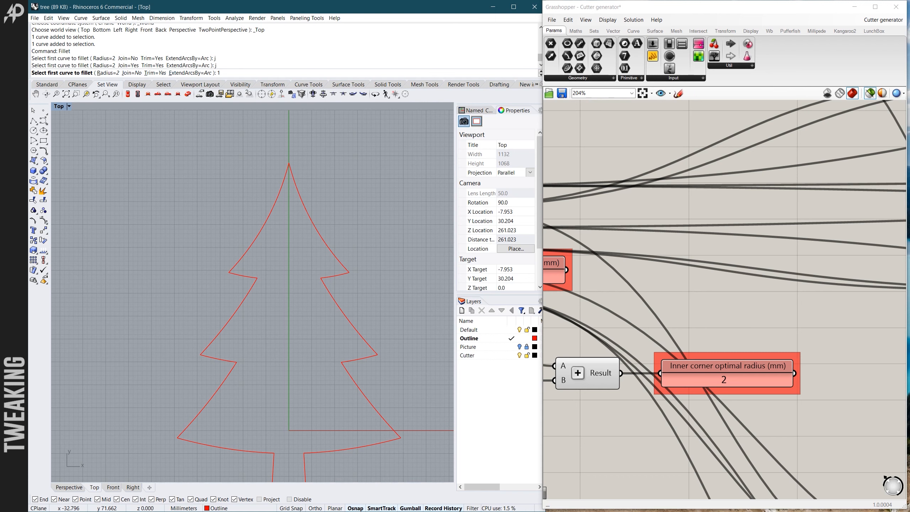
pyautogui.press('Return')
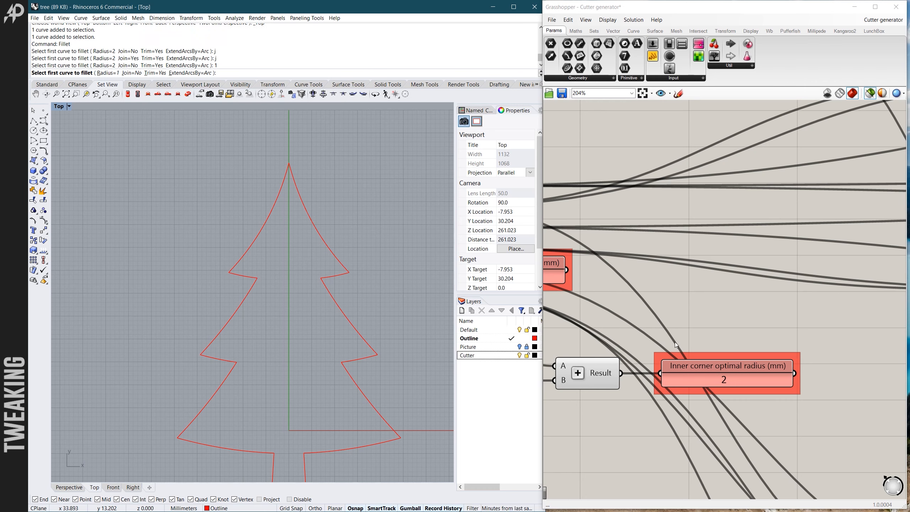
pyautogui.write('2')
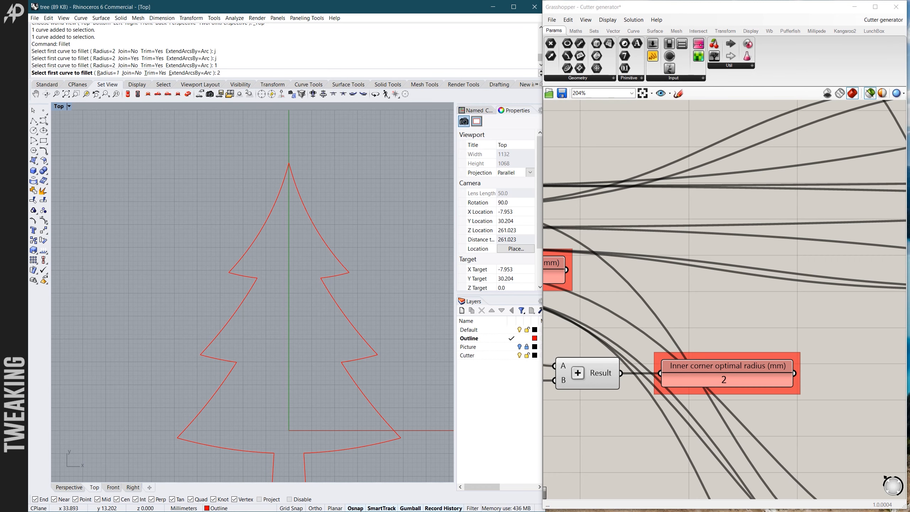
pyautogui.press('Return')
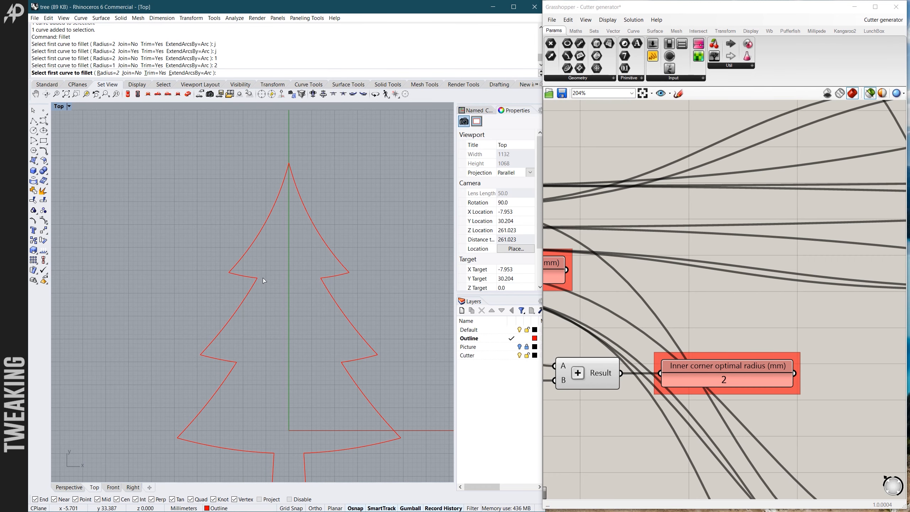
pyautogui.scroll(4, 263, 278)
pyautogui.scroll(-5, 262, 265)
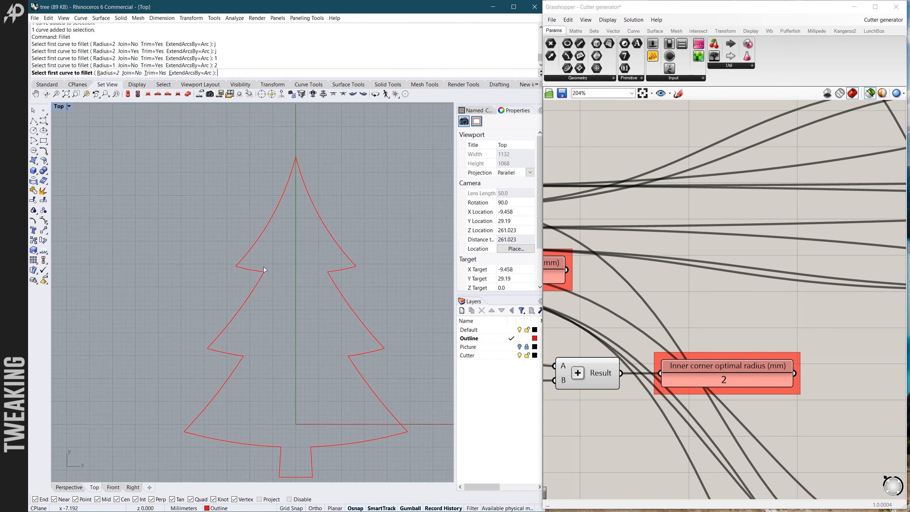
pyautogui.scroll(5, 263, 266)
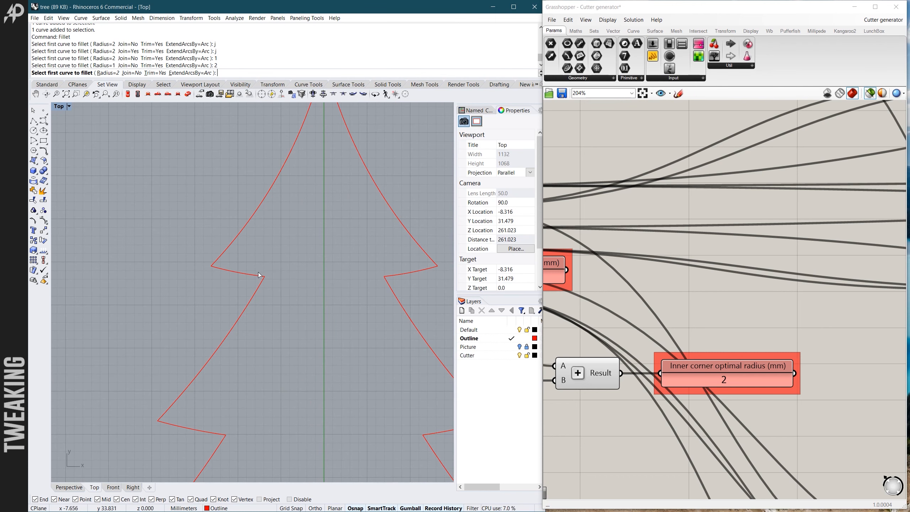
pyautogui.click(258, 278)
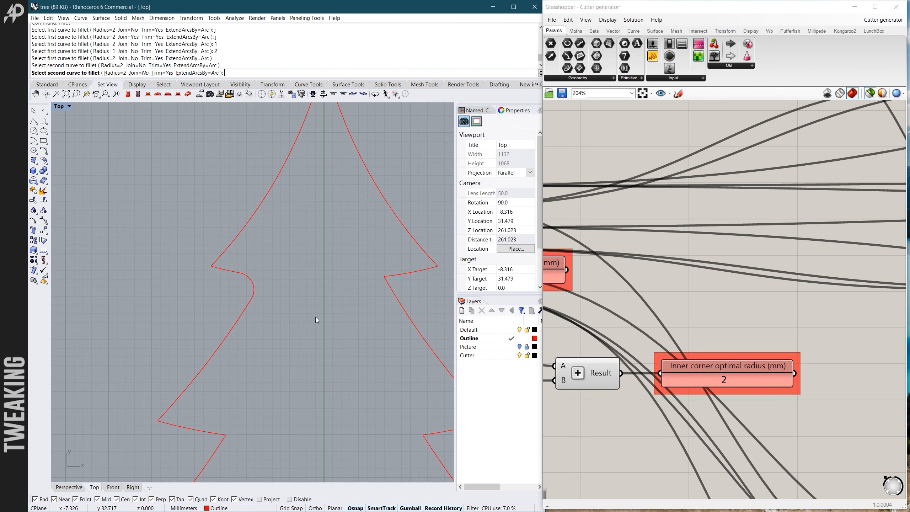
pyautogui.scroll(-5, 306, 269)
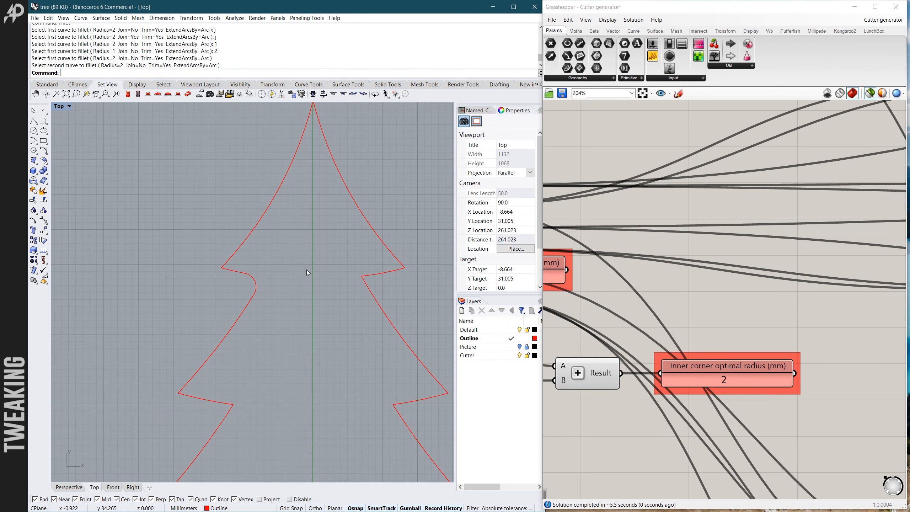
# - In Grasshopper, disconnect the Base shape without chamfers result from the Connect here if breps valid parameter
pyautogui.scroll(-10, 658, 260)
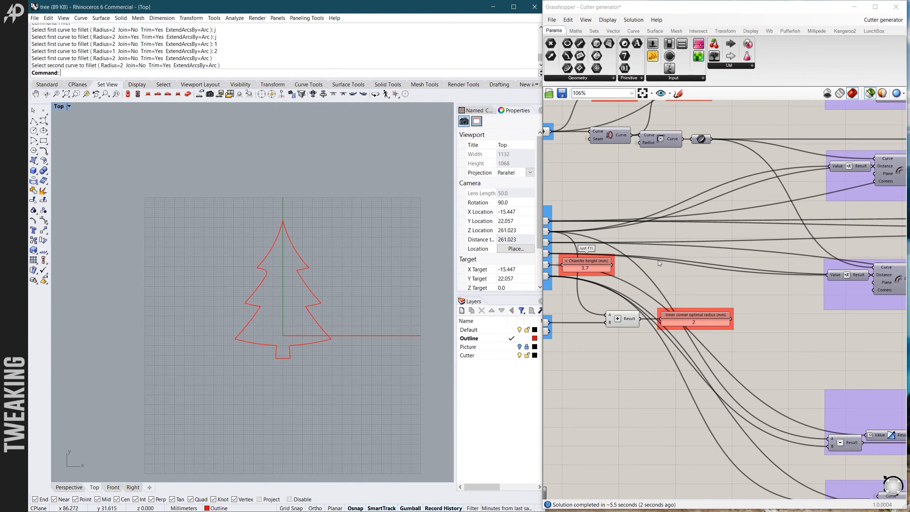
pyautogui.scroll(10, 738, 282)
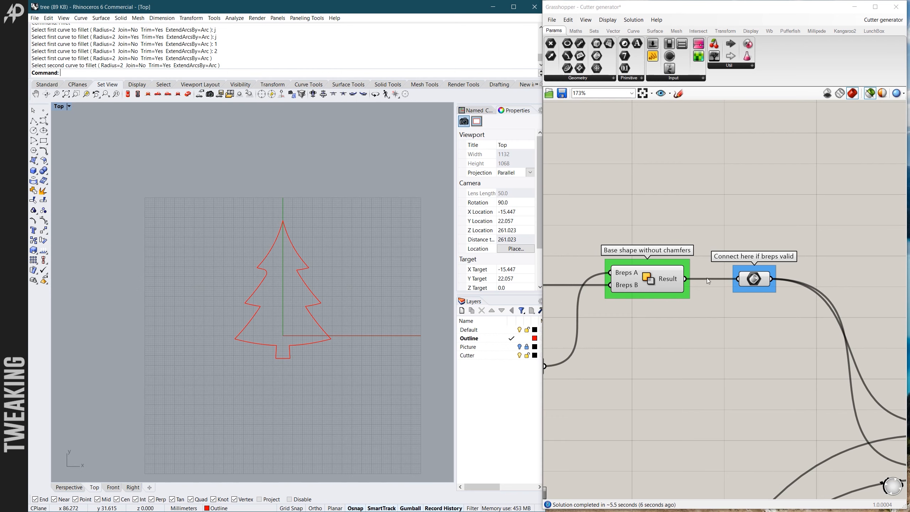
pyautogui.scroll(-4, 697, 298)
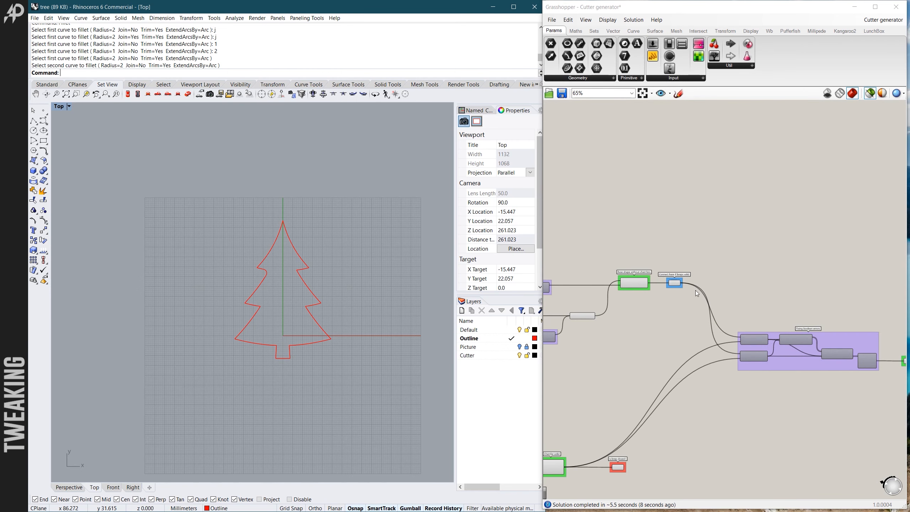
pyautogui.scroll(6, 657, 281)
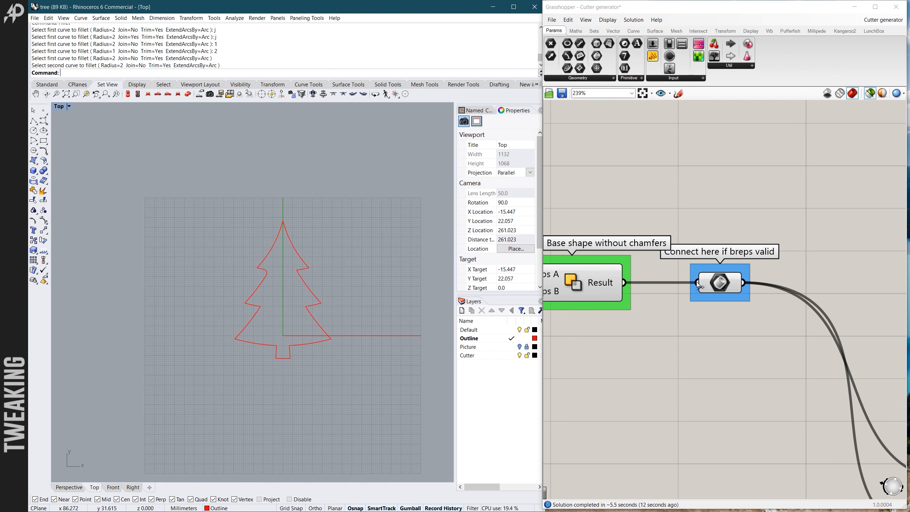
pyautogui.moveTo(698, 281); pyautogui.dragTo(629, 285)
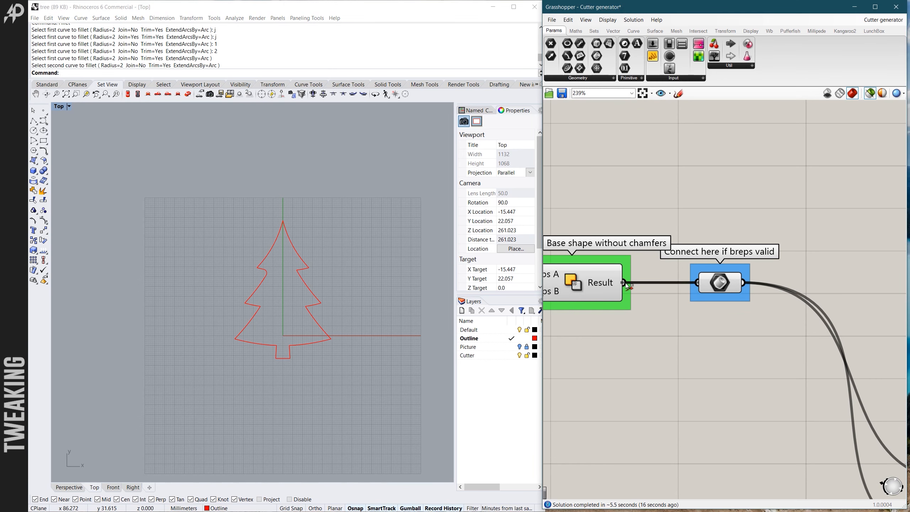
pyautogui.scroll(-5, 732, 260)
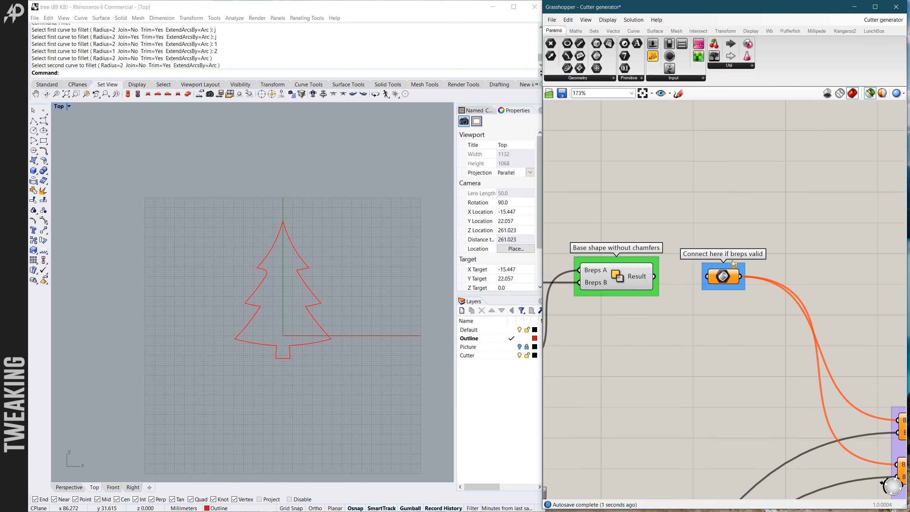
pyautogui.scroll(-3, 317, 256)
# - Back in Rhino, fillet the upper-right inner branch corner of the tree outline with the 2 mm radius
pyautogui.scroll(7, 300, 269)
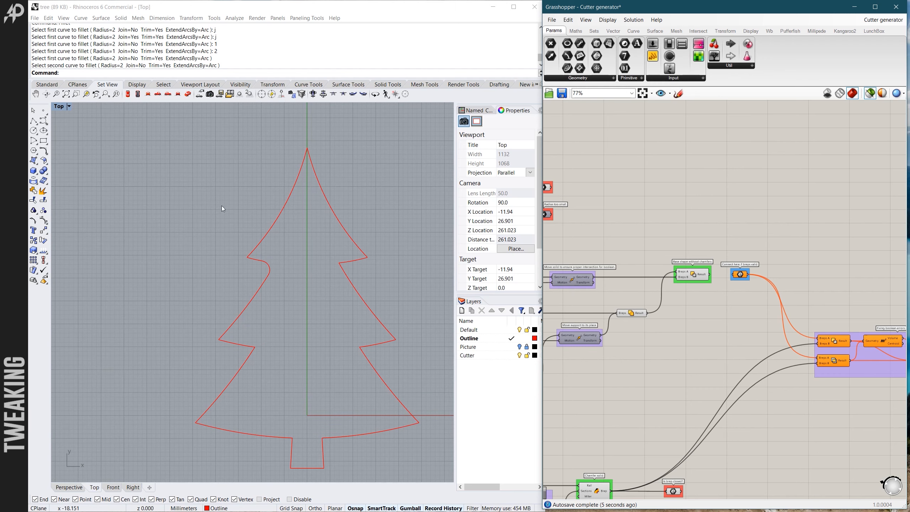
pyautogui.click(241, 2)
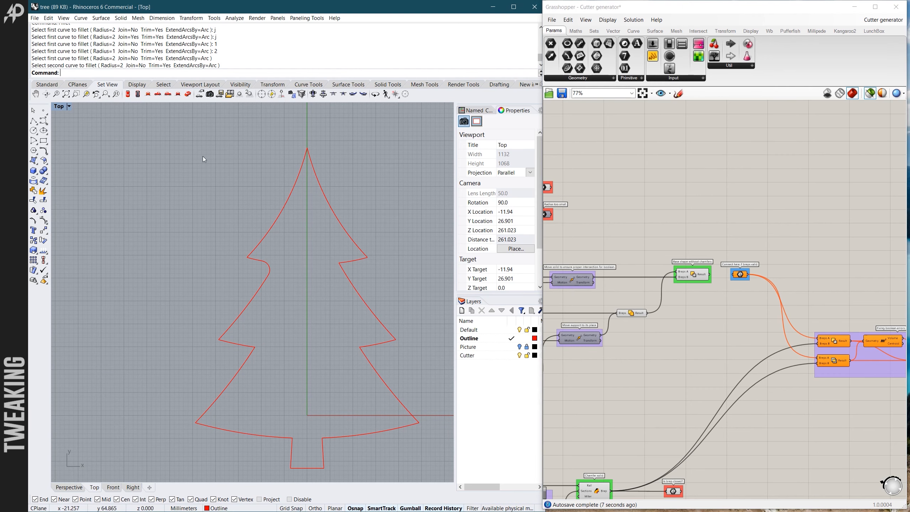
pyautogui.press('Return')
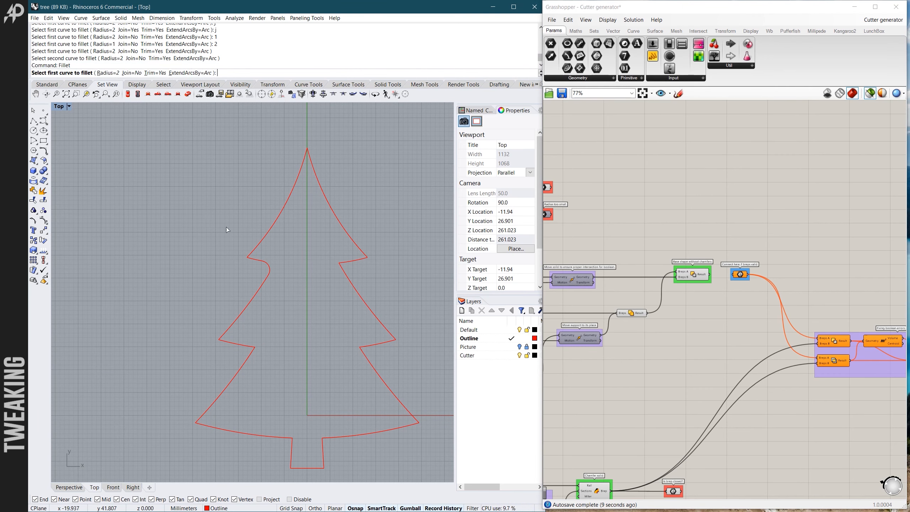
pyautogui.click(345, 262)
pyautogui.click(349, 279)
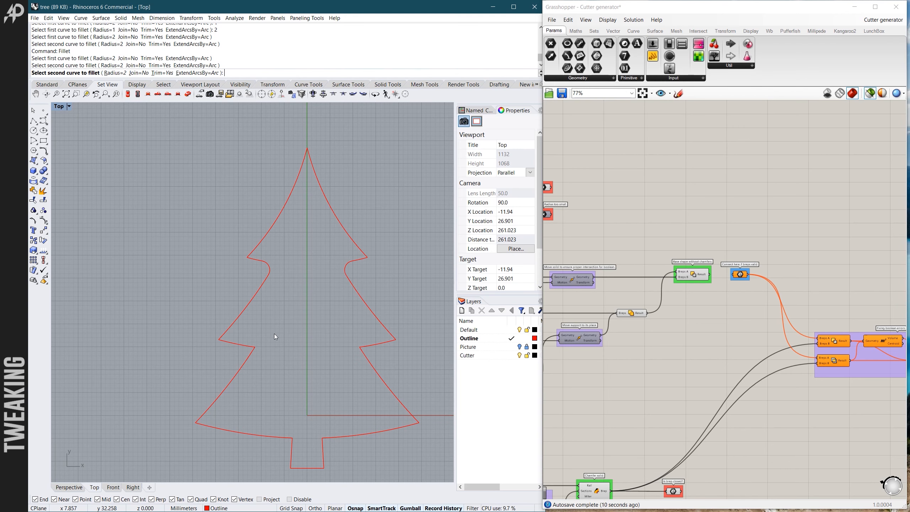
# - Fillet the lower-left and lower-right inner branch corners of the tree outline with the 2 mm radius
pyautogui.scroll(8, 256, 349)
pyautogui.press('Return')
pyautogui.click(246, 346)
pyautogui.click(253, 356)
pyautogui.scroll(-5, 285, 330)
pyautogui.scroll(6, 319, 327)
pyautogui.press('Return')
pyautogui.click(336, 276)
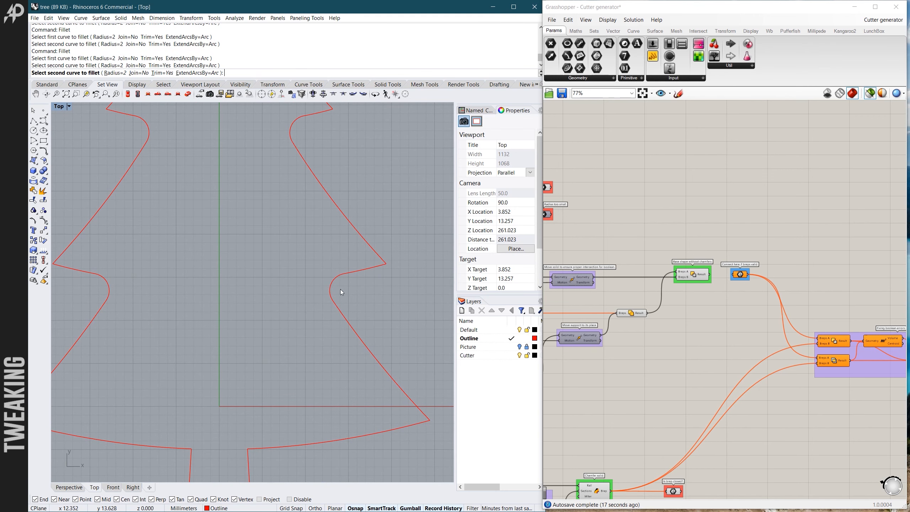
pyautogui.press('Escape')
# - Examine the corners where the trunk meets the lowest branches, with the Fillet command restarted
pyautogui.scroll(-4, 682, 284)
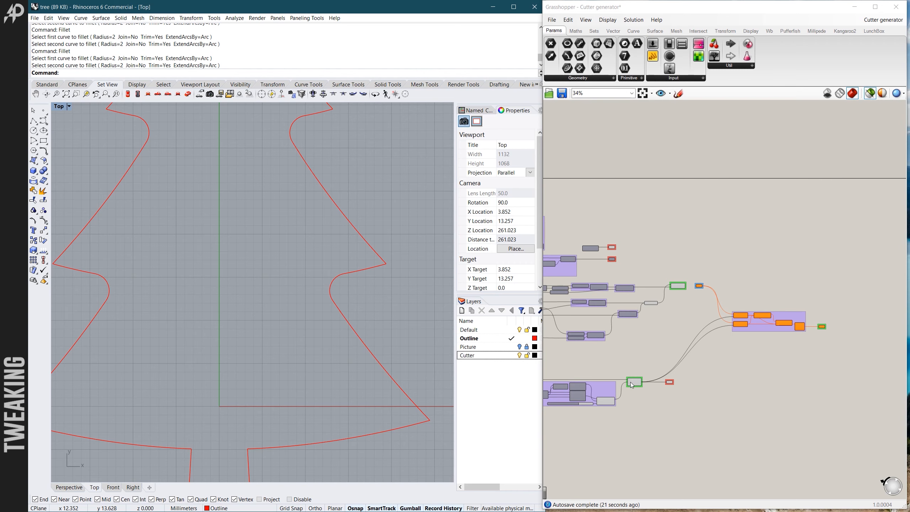
pyautogui.scroll(-5, 371, 260)
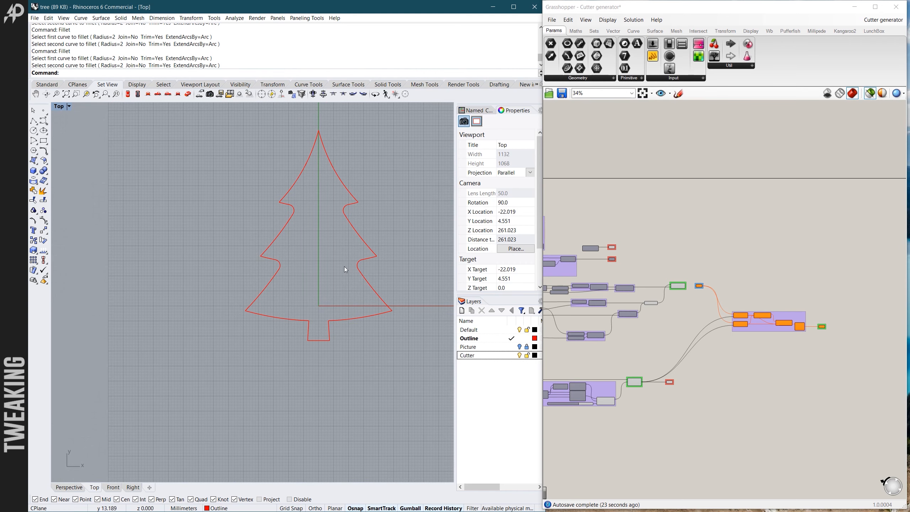
pyautogui.scroll(4, 309, 331)
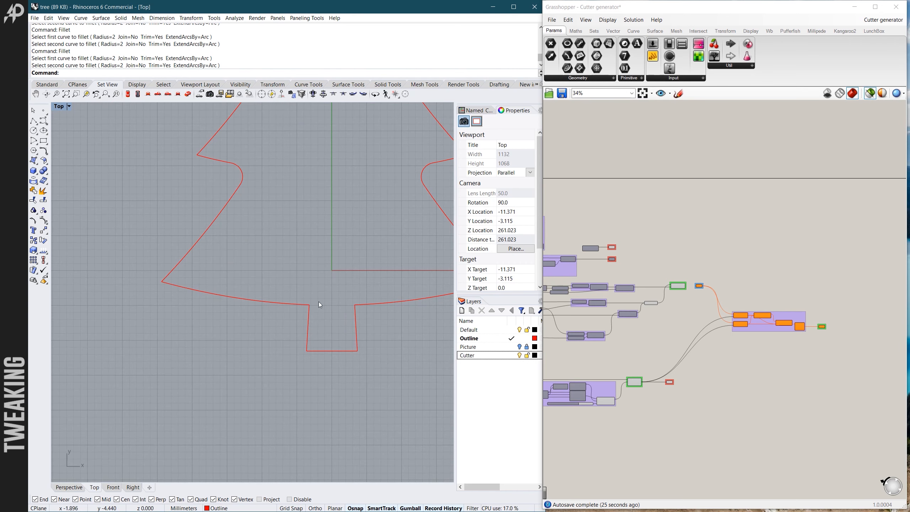
pyautogui.scroll(-3, 310, 314)
pyautogui.scroll(4, 314, 304)
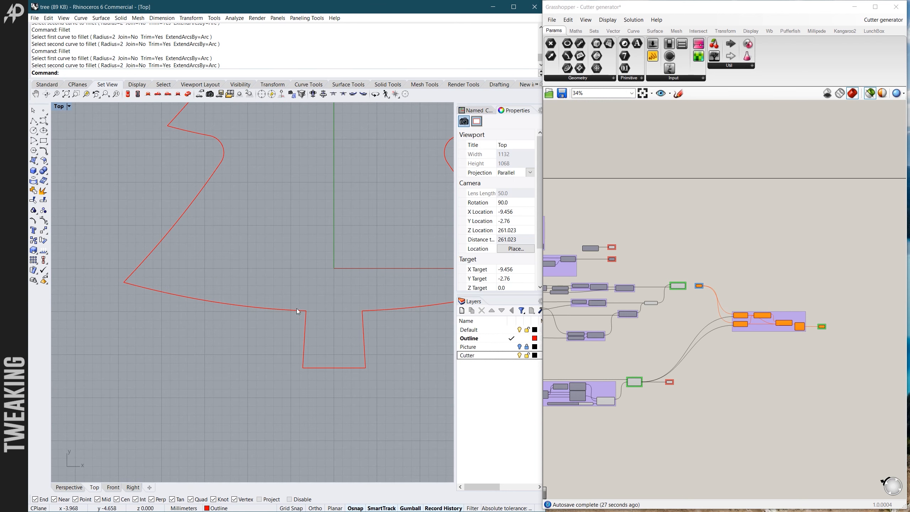
pyautogui.scroll(-1, 312, 314)
pyautogui.rightClick(308, 315)
pyautogui.scroll(-3, 310, 313)
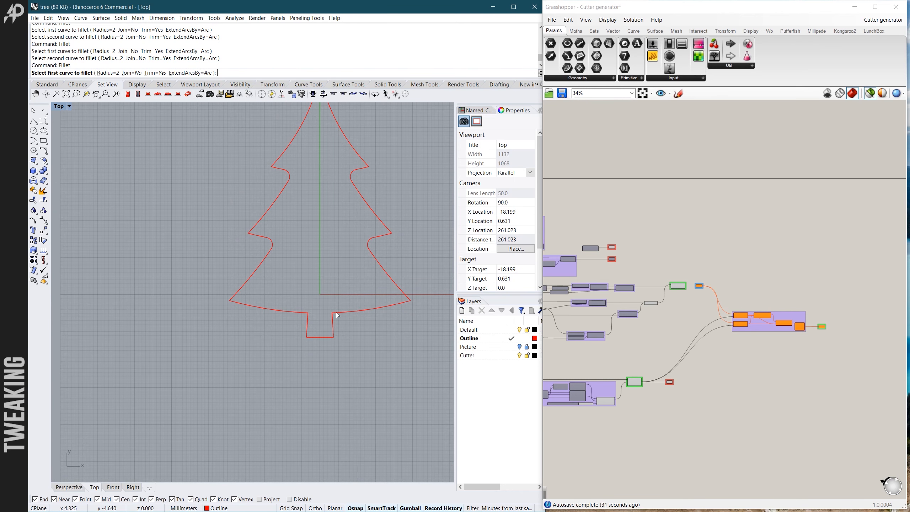
pyautogui.scroll(5, 308, 319)
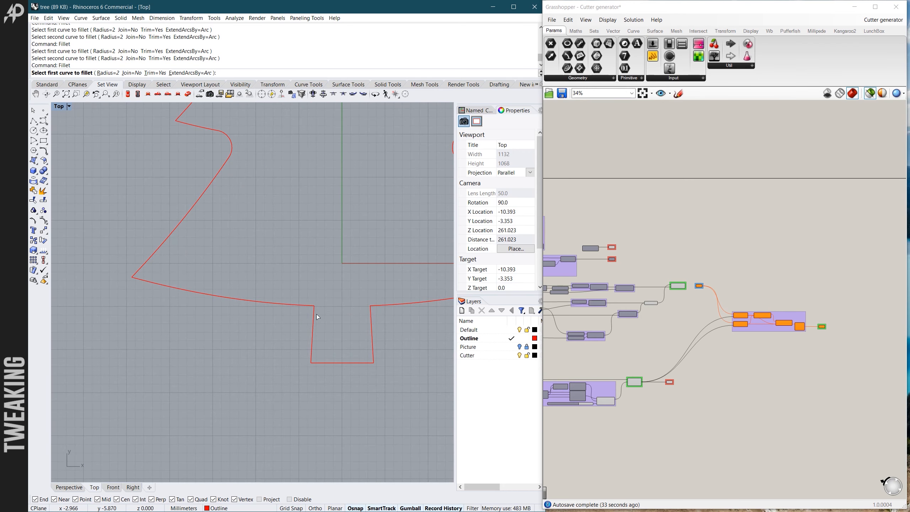
pyautogui.scroll(3, 316, 314)
pyautogui.scroll(-3, 317, 314)
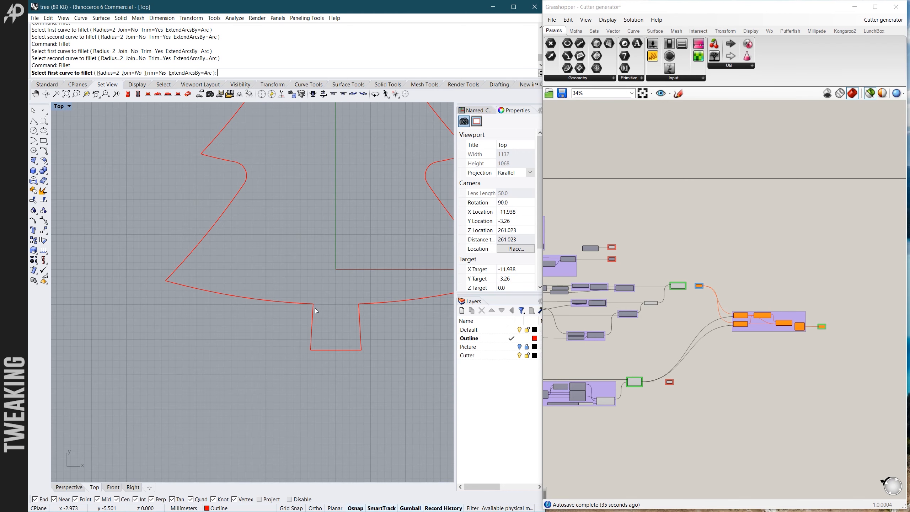
pyautogui.scroll(-4, 316, 310)
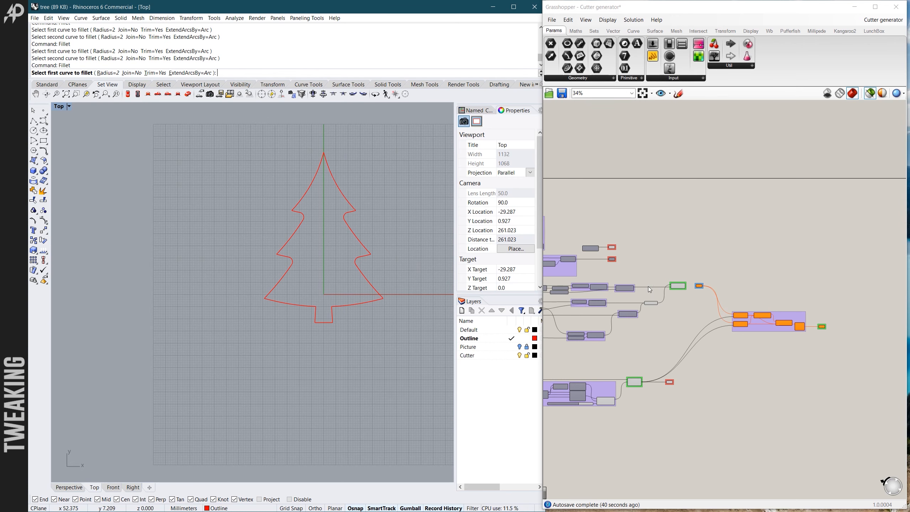
# - Preview the Base shape without chamfers component and inspect its walls at the filleted inner corners from angled close-up views
pyautogui.scroll(4, 672, 291)
pyautogui.click(674, 289)
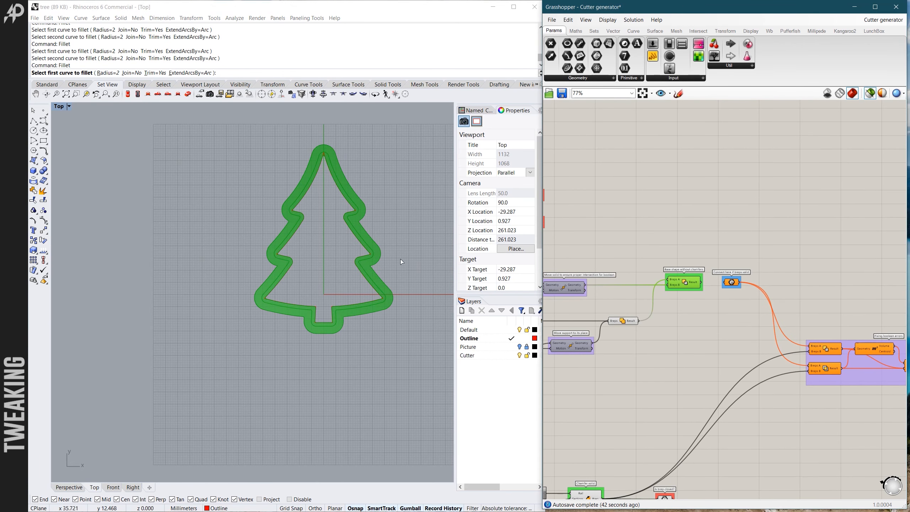
pyautogui.scroll(4, 364, 243)
pyautogui.scroll(2, 363, 244)
pyautogui.keyDown('ctrl'); pyautogui.keyDown('shift'); pyautogui.moveTo(373, 243); pyautogui.dragTo(356, 237, button='right'); pyautogui.keyUp('shift'); pyautogui.keyUp('ctrl')
pyautogui.scroll(5, 354, 235)
pyautogui.keyDown('ctrl'); pyautogui.keyDown('shift'); pyautogui.moveTo(276, 321); pyautogui.dragTo(355, 200, button='right'); pyautogui.keyUp('shift'); pyautogui.keyUp('ctrl')
pyautogui.scroll(10, 256, 273)
pyautogui.keyDown('ctrl'); pyautogui.keyDown('shift'); pyautogui.moveTo(256, 276); pyautogui.dragTo(273, 251, button='right'); pyautogui.keyUp('shift'); pyautogui.keyUp('ctrl')
pyautogui.scroll(-8, 203, 247)
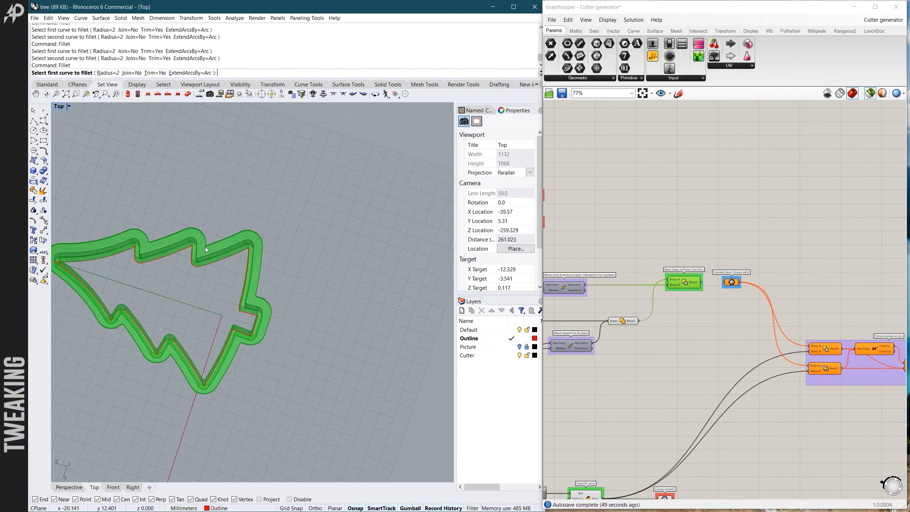
pyautogui.scroll(10, 201, 265)
pyautogui.keyDown('ctrl'); pyautogui.keyDown('shift'); pyautogui.moveTo(162, 244); pyautogui.dragTo(173, 262, button='right'); pyautogui.keyUp('shift'); pyautogui.keyUp('ctrl')
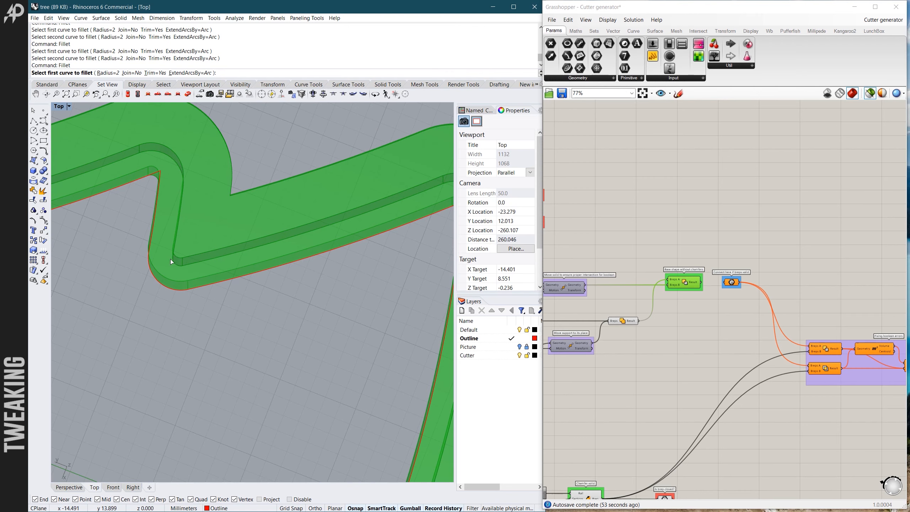
pyautogui.scroll(-3, 170, 259)
pyautogui.scroll(-2, 324, 300)
# - Preview the chamfer solid in an angled view and check the Is brep closed? parameter
pyautogui.scroll(-2, 634, 348)
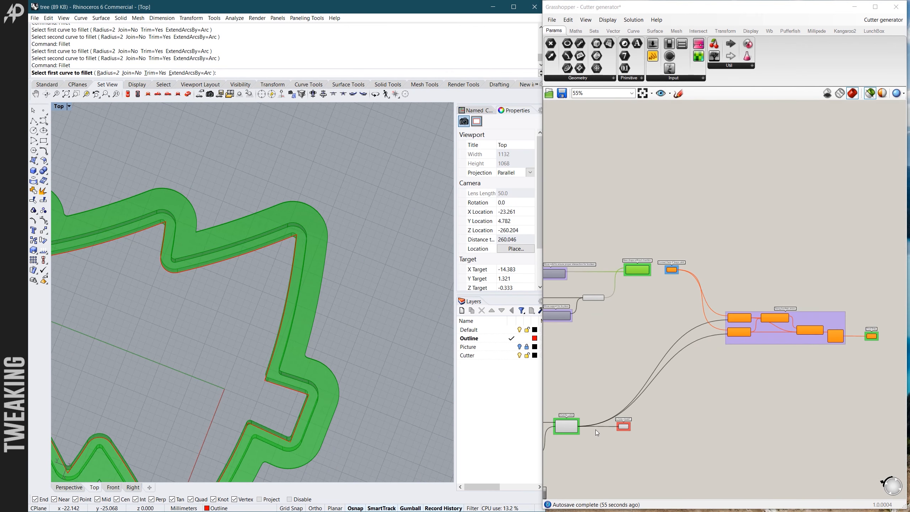
pyautogui.click(568, 425)
pyautogui.scroll(-8, 391, 311)
pyautogui.keyDown('ctrl'); pyautogui.keyDown('shift'); pyautogui.moveTo(335, 306); pyautogui.dragTo(285, 326, button='right'); pyautogui.keyUp('shift'); pyautogui.keyUp('ctrl')
pyautogui.scroll(5, 625, 427)
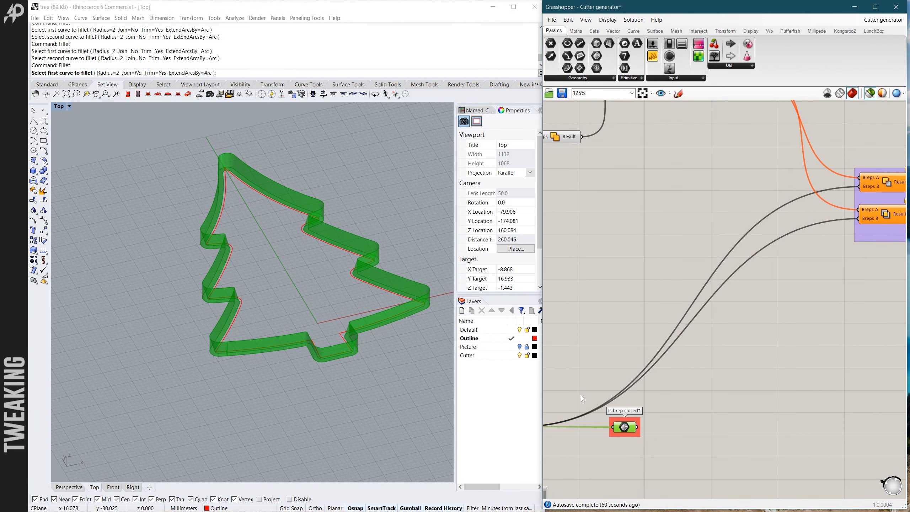
# - Reconnect the Base shape without chamfers result to the Connect here if breps valid parameter
pyautogui.scroll(-7, 587, 398)
pyautogui.scroll(4, 634, 292)
pyautogui.moveTo(599, 298); pyautogui.dragTo(624, 298)
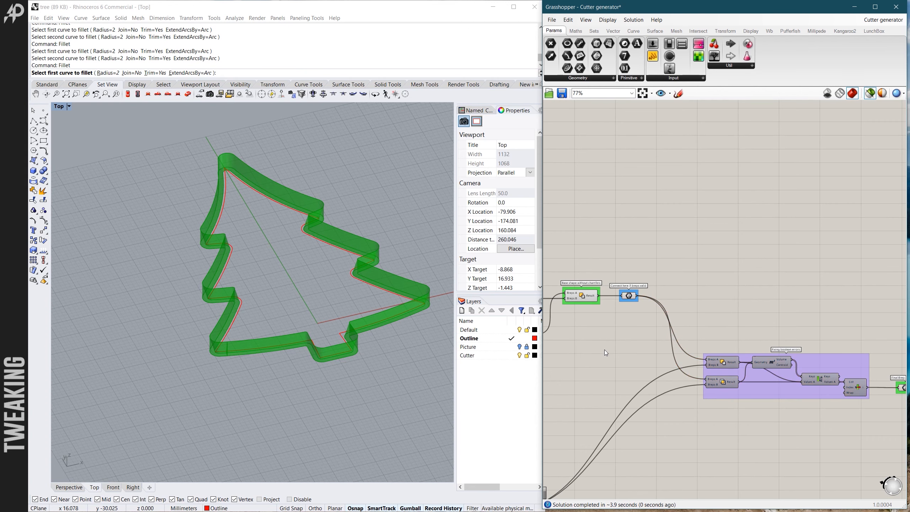
# - Select the Final Brep parameter to preview the complete cutter in the Rhino viewport
pyautogui.scroll(-4, 604, 349)
pyautogui.scroll(7, 759, 379)
pyautogui.click(762, 358)
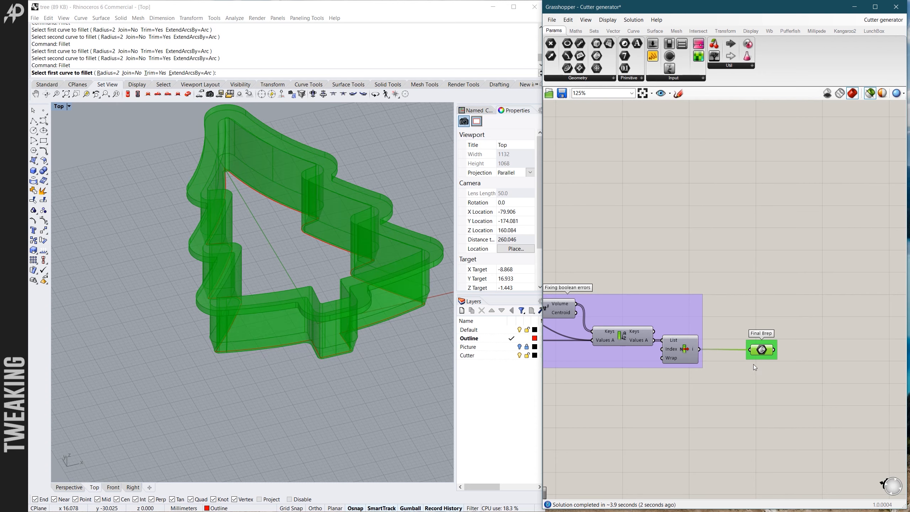
# - Disable the Final Brep parameter and enable it again
pyautogui.click(367, 325)
pyautogui.scroll(2, 367, 325)
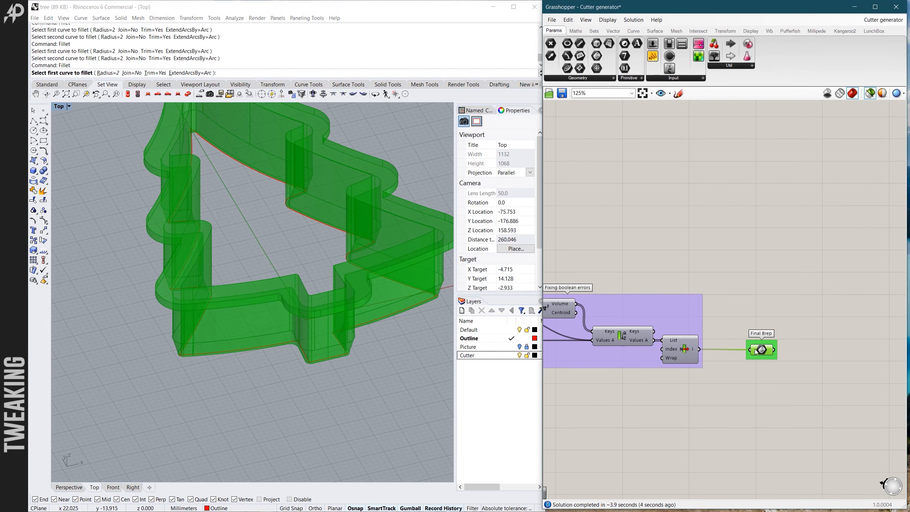
pyautogui.rightClick(754, 345)
pyautogui.click(775, 372)
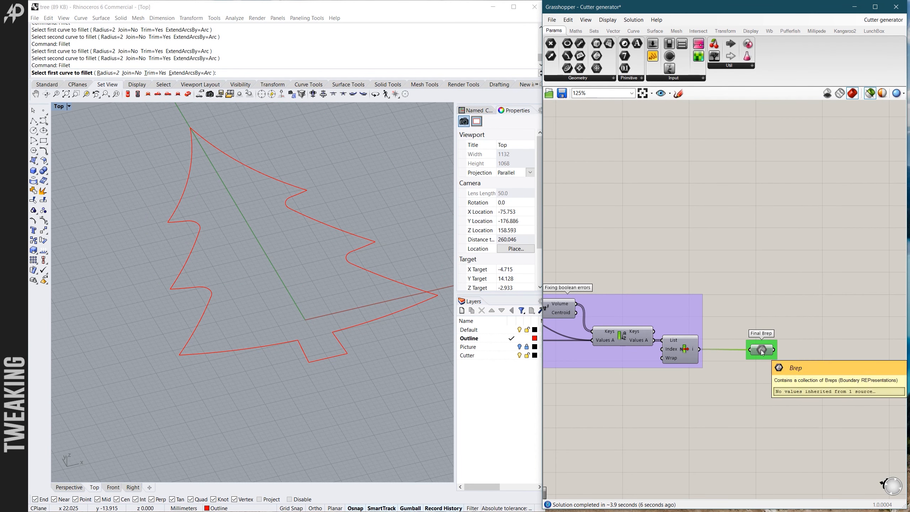
pyautogui.rightClick(762, 346)
pyautogui.click(776, 359)
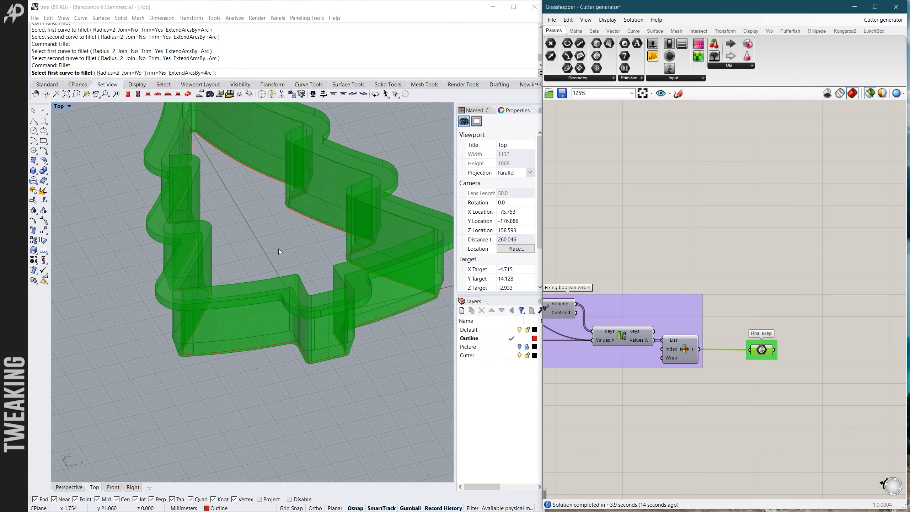
# - End the running Fillet command in Rhino and bake the Final Brep onto the Cutter layer
pyautogui.click(266, 8)
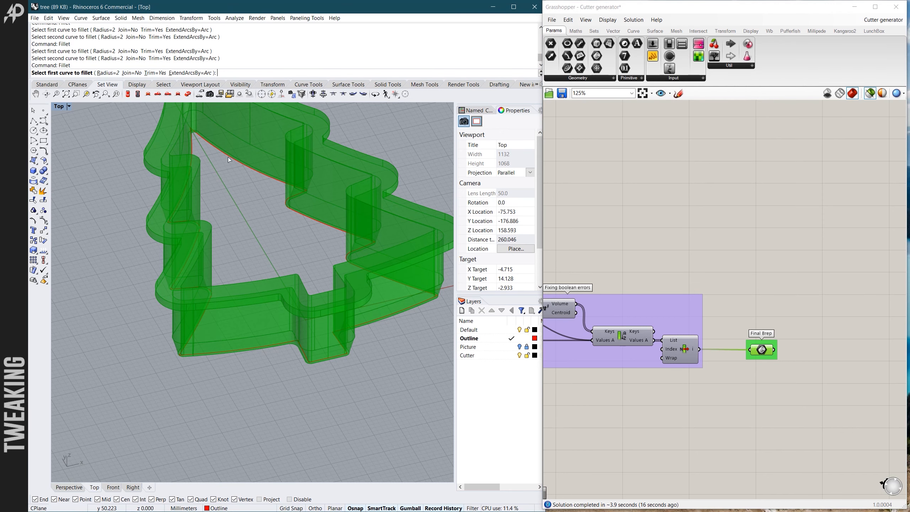
pyautogui.press('Escape')
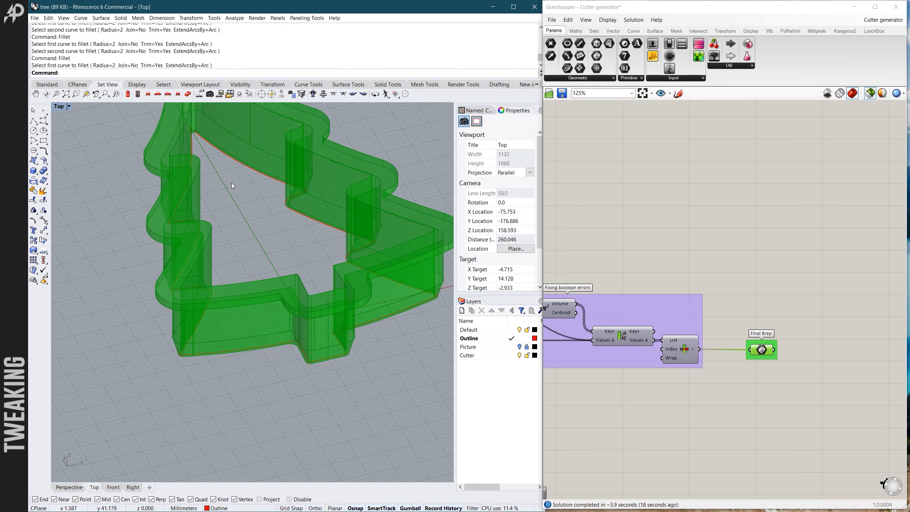
pyautogui.scroll(-4, 231, 183)
pyautogui.scroll(2, 220, 190)
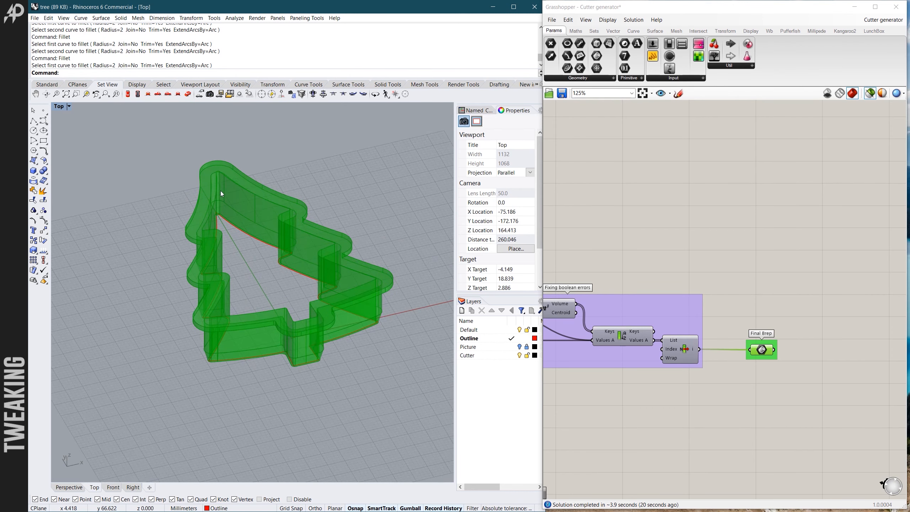
pyautogui.scroll(-2, 220, 190)
pyautogui.scroll(4, 258, 270)
pyautogui.rightClick(763, 353)
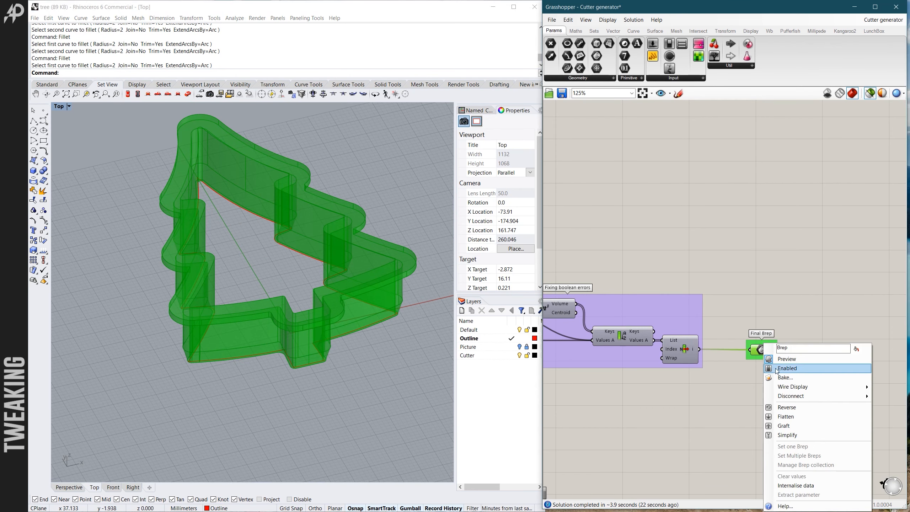
pyautogui.click(780, 379)
pyautogui.click(767, 330)
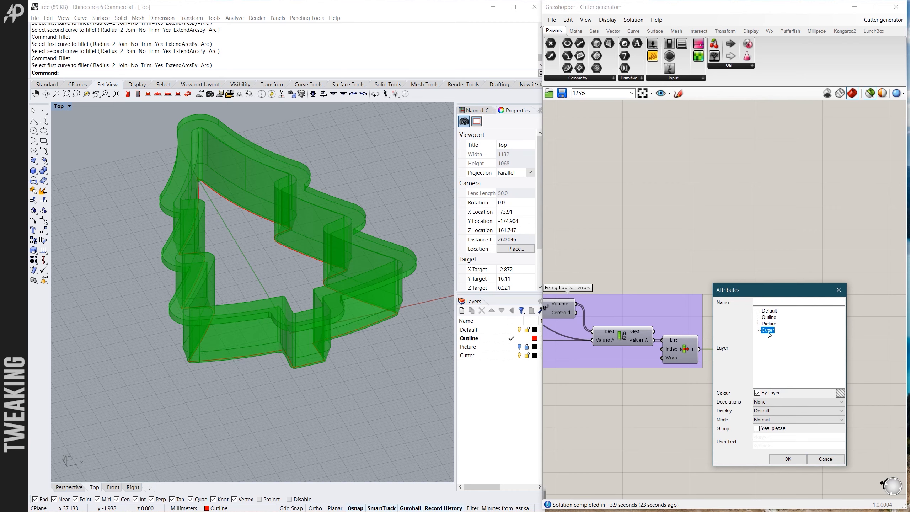
pyautogui.click(787, 459)
# - Select the baked cutter in the Rhino viewport and deselect the Final Brep parameter to hide its green preview
pyautogui.click(317, 331)
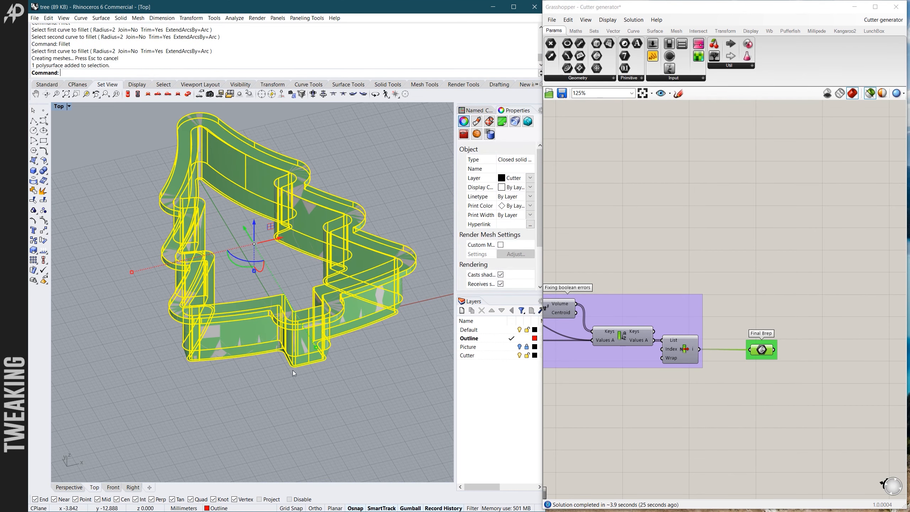
pyautogui.moveTo(296, 369); pyautogui.dragTo(333, 353, button='right')
pyautogui.click(686, 257)
pyautogui.scroll(-2, 395, 319)
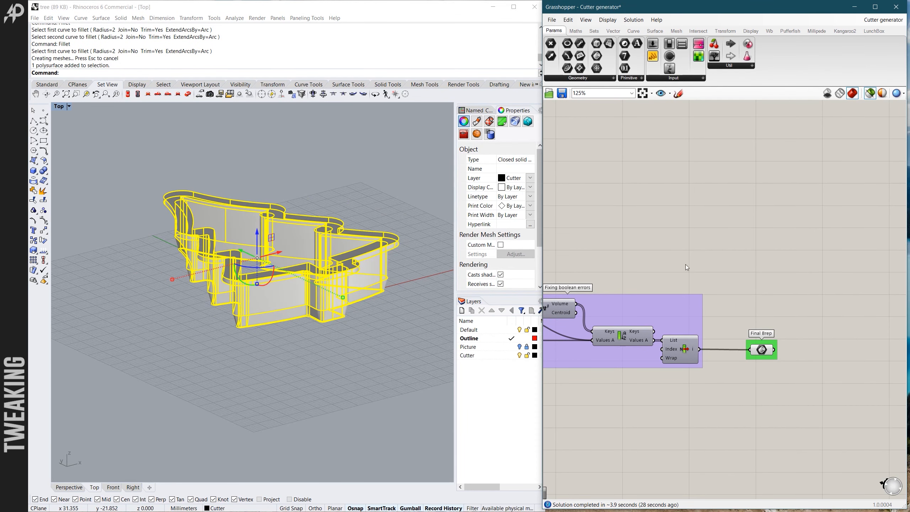
# - Deselect the baked cutter and inspect its cutting edge from below around the branch corners, trunk corners and treetop
pyautogui.click(296, 314)
pyautogui.scroll(6, 266, 287)
pyautogui.moveTo(239, 326); pyautogui.dragTo(159, 176, button='right')
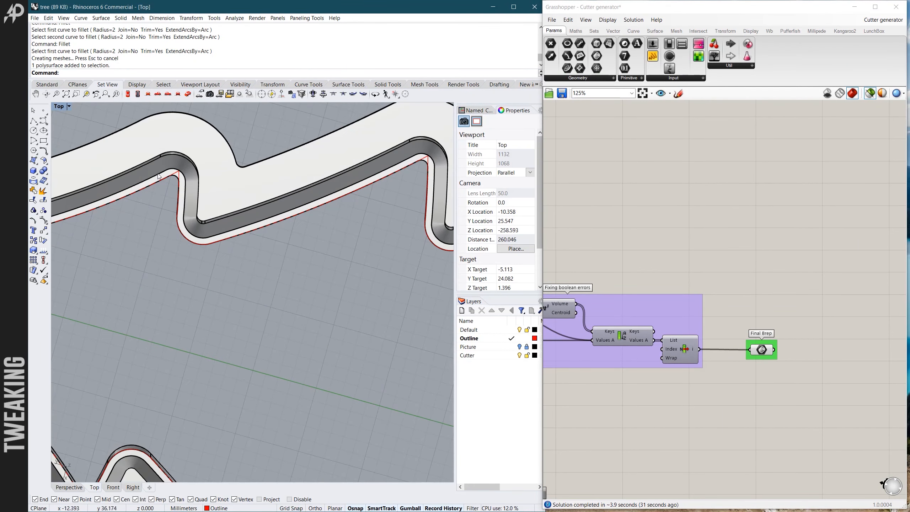
pyautogui.scroll(-3, 197, 240)
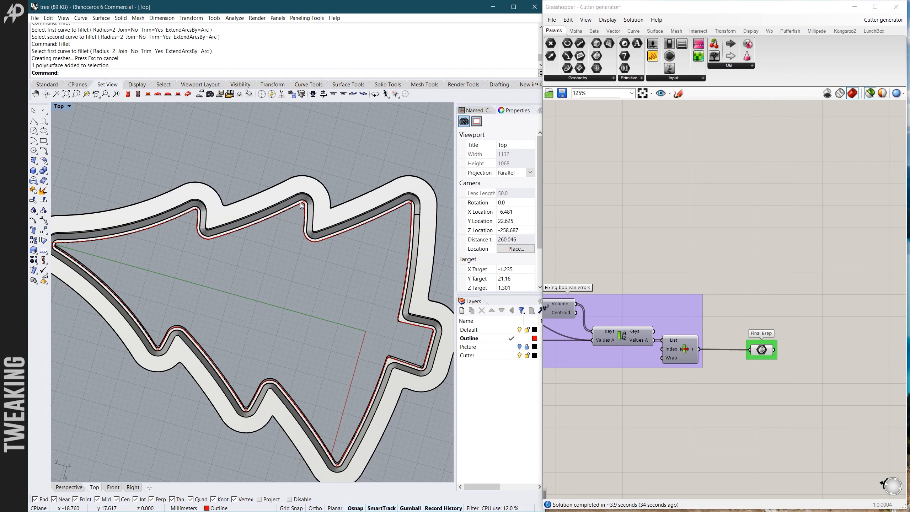
pyautogui.scroll(5, 405, 311)
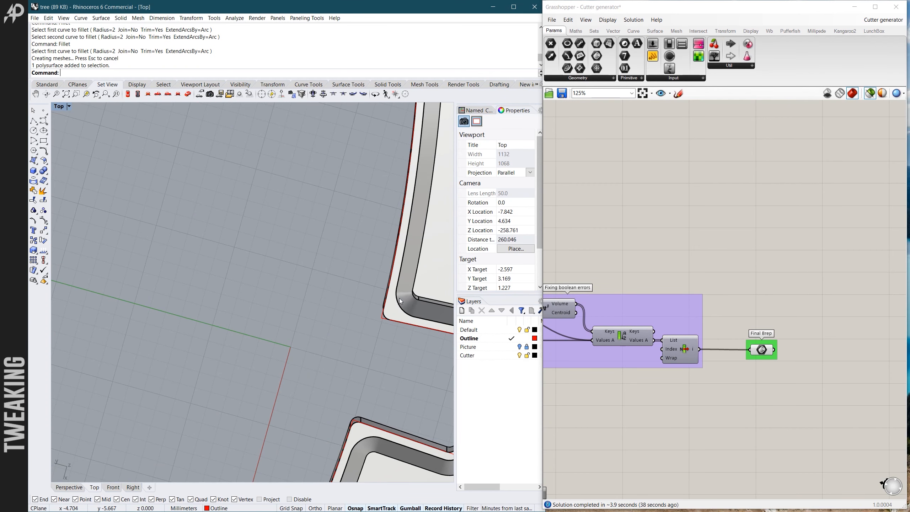
pyautogui.scroll(-5, 396, 301)
pyautogui.scroll(5, 391, 304)
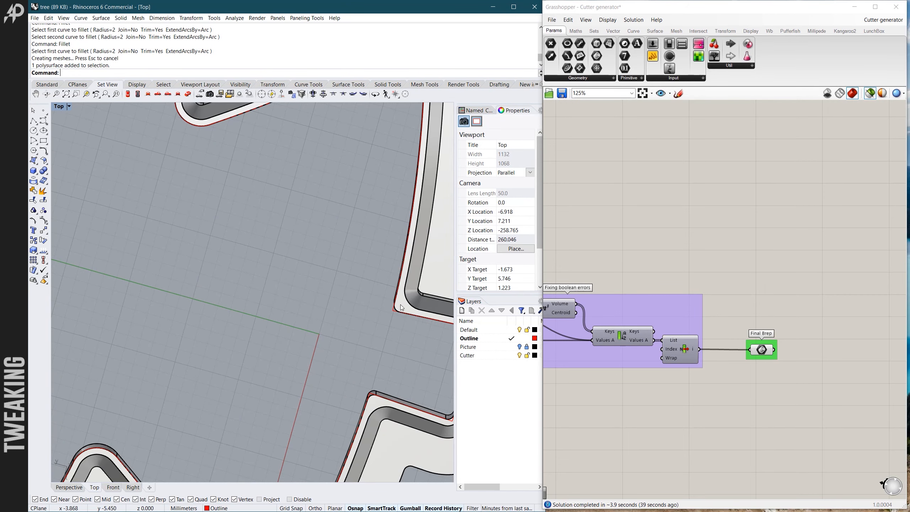
pyautogui.scroll(-5, 391, 302)
pyautogui.scroll(1, 407, 307)
pyautogui.scroll(-2, 407, 307)
pyautogui.scroll(4, 402, 306)
pyautogui.scroll(-4, 377, 303)
pyautogui.scroll(4, 377, 303)
pyautogui.moveTo(357, 309); pyautogui.dragTo(424, 306, button='right')
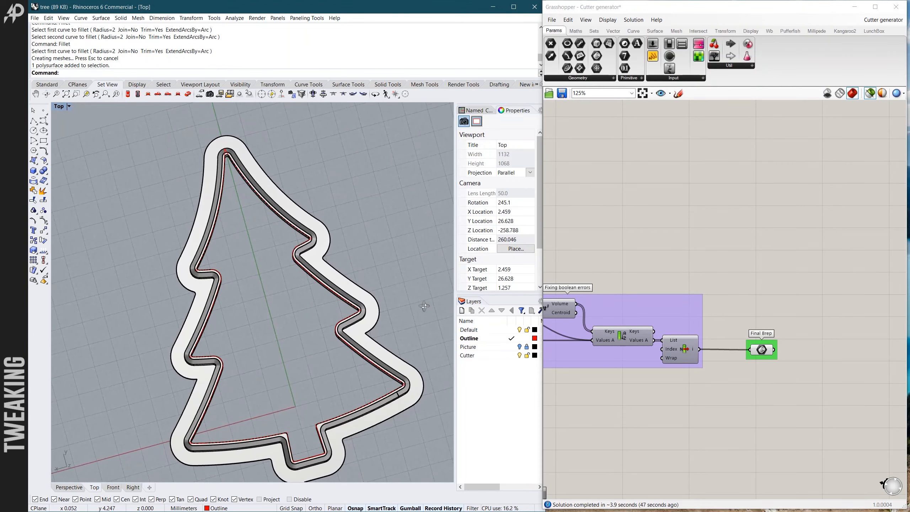
pyautogui.scroll(5, 254, 180)
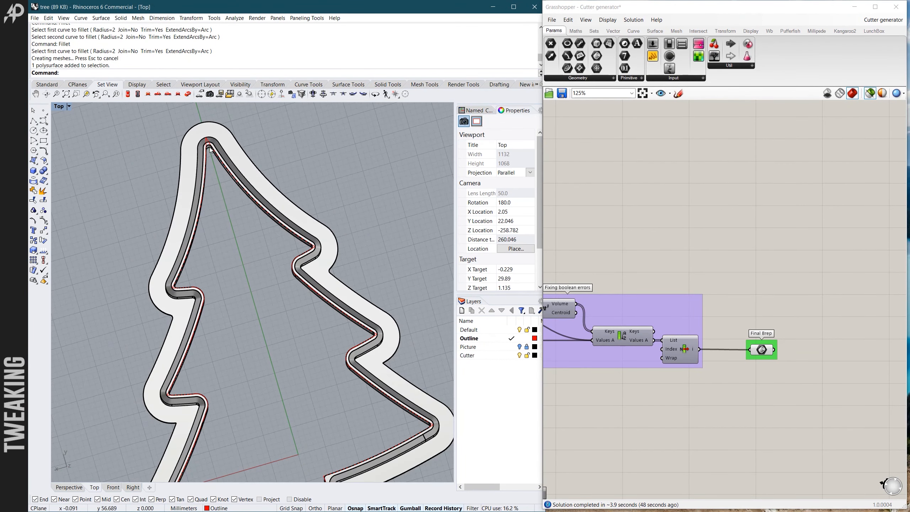
pyautogui.scroll(-4, 221, 250)
# - Inspect the baked cutter from above at an angle, checking the walls and corners at the treetop and trunk
pyautogui.moveTo(272, 278); pyautogui.dragTo(283, 337, button='right')
pyautogui.scroll(8, 295, 332)
pyautogui.scroll(-2, 283, 337)
pyautogui.scroll(4, 345, 255)
pyautogui.scroll(3, 350, 167)
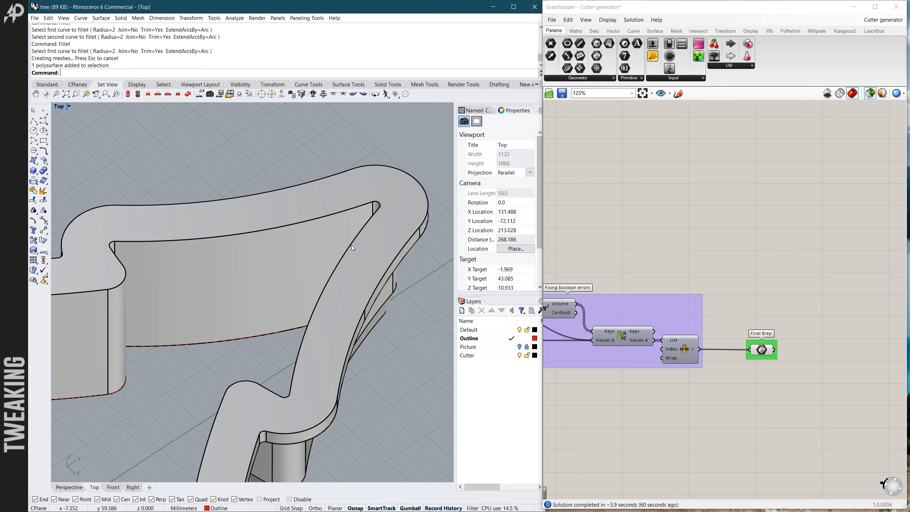
pyautogui.scroll(-5, 357, 257)
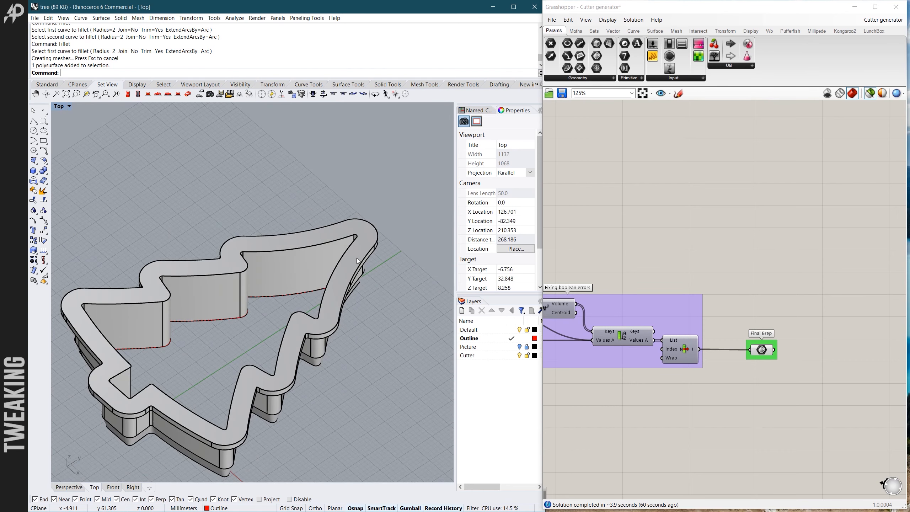
pyautogui.scroll(4, 251, 326)
pyautogui.scroll(4, 184, 305)
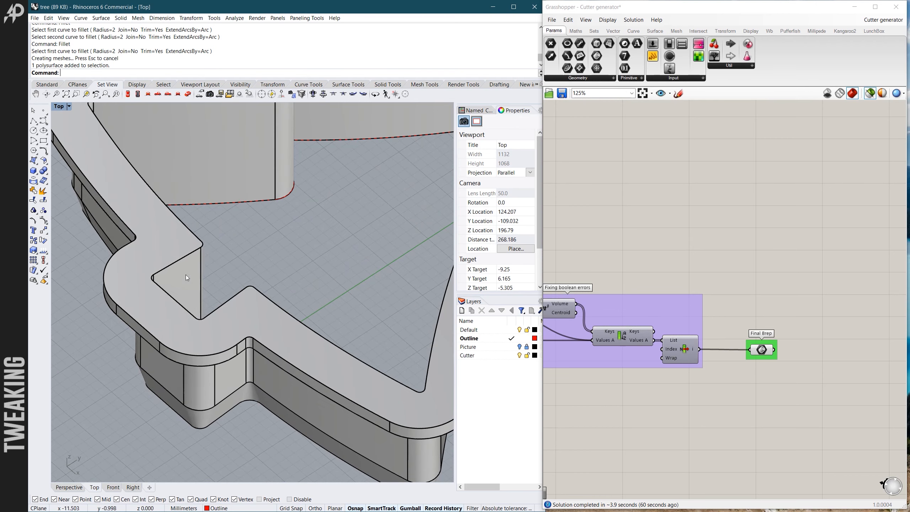
pyautogui.scroll(-5, 181, 289)
pyautogui.scroll(5, 272, 272)
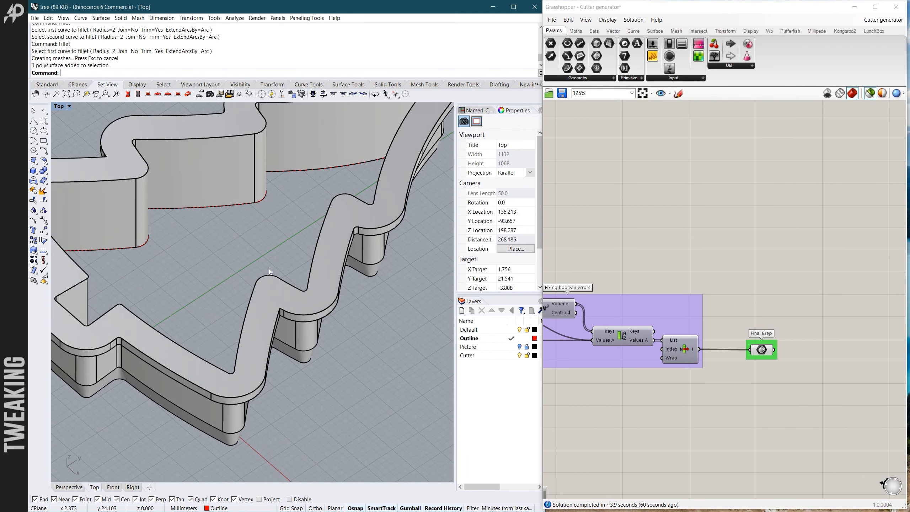
# - Examine the support rim and outer walls along the branches of the baked cutter from several angles
pyautogui.scroll(5, 281, 292)
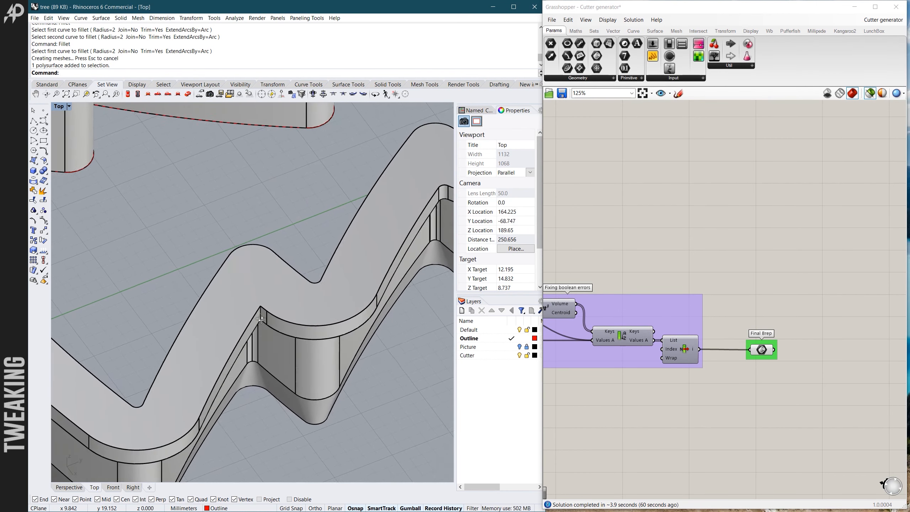
pyautogui.scroll(-5, 255, 317)
pyautogui.scroll(6, 301, 279)
pyautogui.scroll(-5, 338, 288)
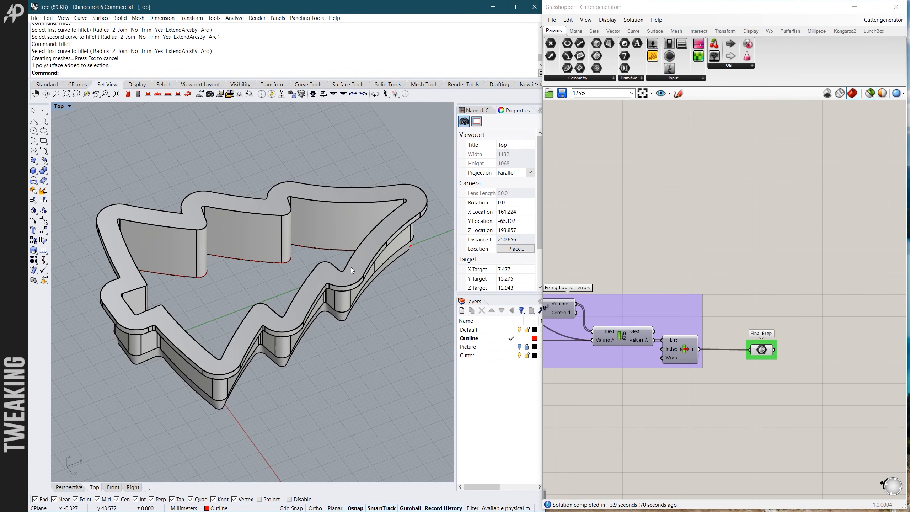
pyautogui.scroll(5, 351, 267)
pyautogui.moveTo(310, 217); pyautogui.dragTo(222, 168, button='right')
pyautogui.scroll(6, 336, 312)
pyautogui.scroll(-5, 347, 307)
pyautogui.scroll(6, 347, 307)
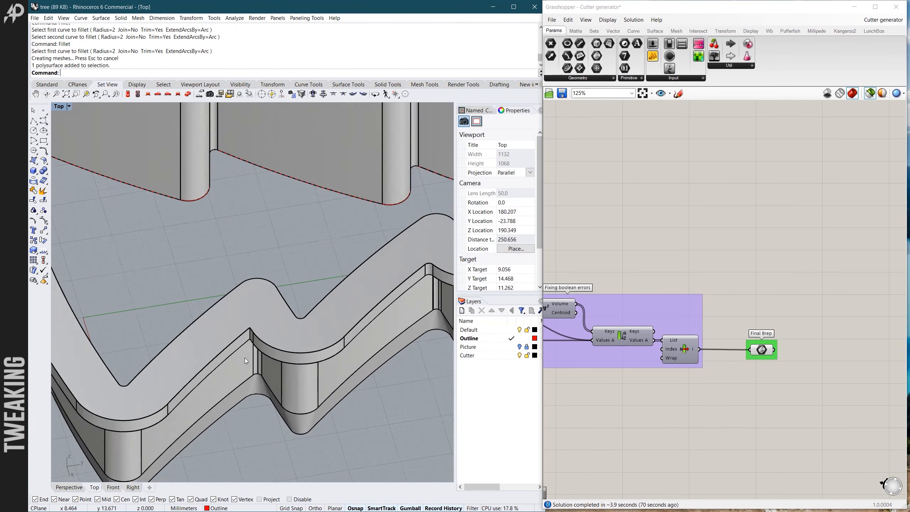
pyautogui.moveTo(266, 319)
pyautogui.mouseDown(button='right')
pyautogui.moveTo(285, 334)
pyautogui.moveTo(286, 325)
pyautogui.moveTo(308, 326)
pyautogui.moveTo(313, 368)
pyautogui.mouseUp(button='right')
pyautogui.scroll(-5, 285, 325)
pyautogui.scroll(5, 308, 337)
pyautogui.scroll(-5, 279, 327)
pyautogui.scroll(-3, 315, 327)
pyautogui.scroll(5, 315, 327)
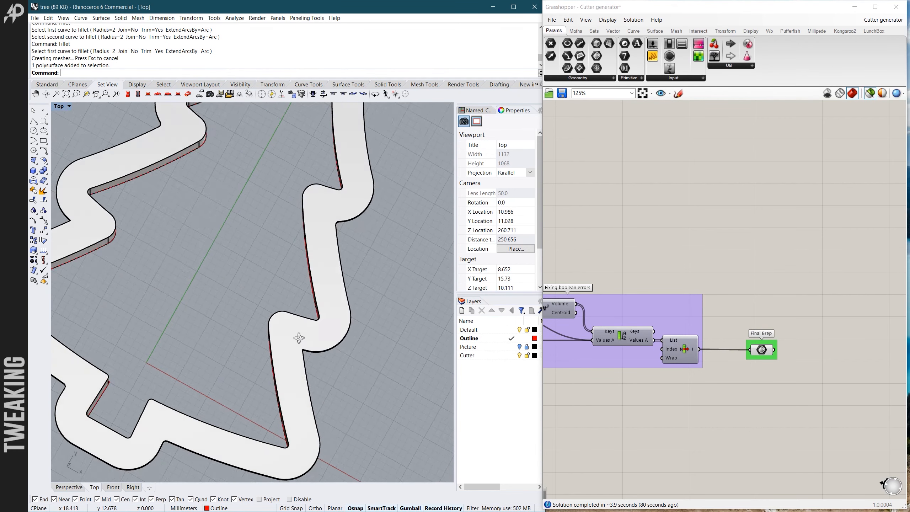
pyautogui.moveTo(301, 336); pyautogui.dragTo(264, 328, button='right')
pyautogui.scroll(2, 262, 315)
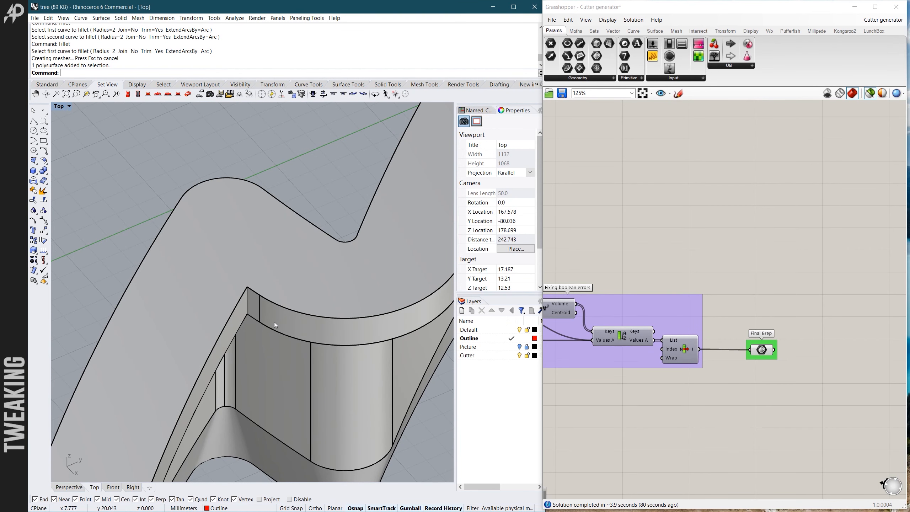
# - Compare the support rim's notches between neighbouring branches in close-up, checking how sharp or rounded their corners are
pyautogui.scroll(-2, 268, 309)
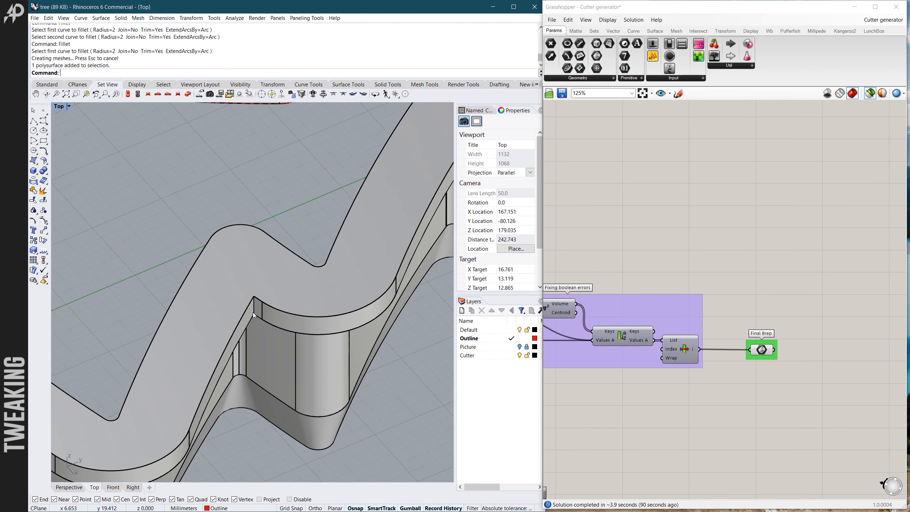
pyautogui.scroll(-2, 254, 313)
pyautogui.scroll(3, 390, 185)
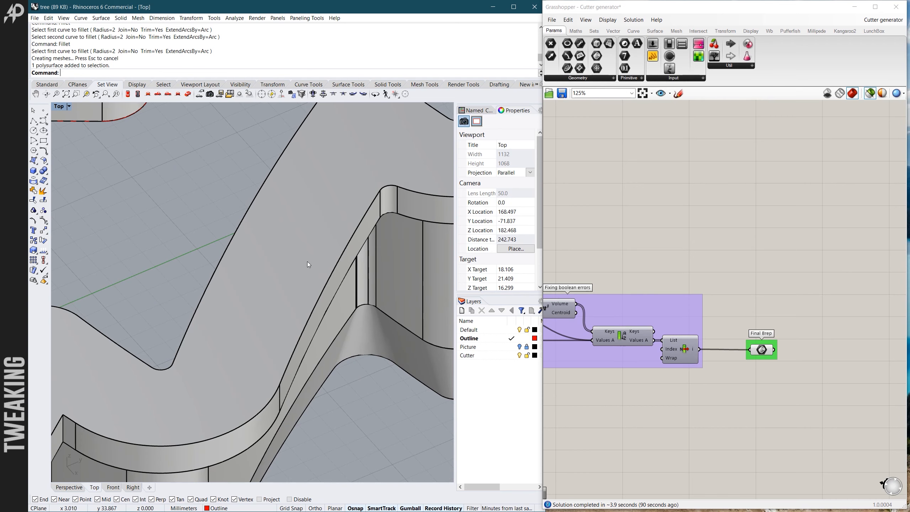
pyautogui.scroll(-6, 307, 261)
pyautogui.scroll(9, 228, 343)
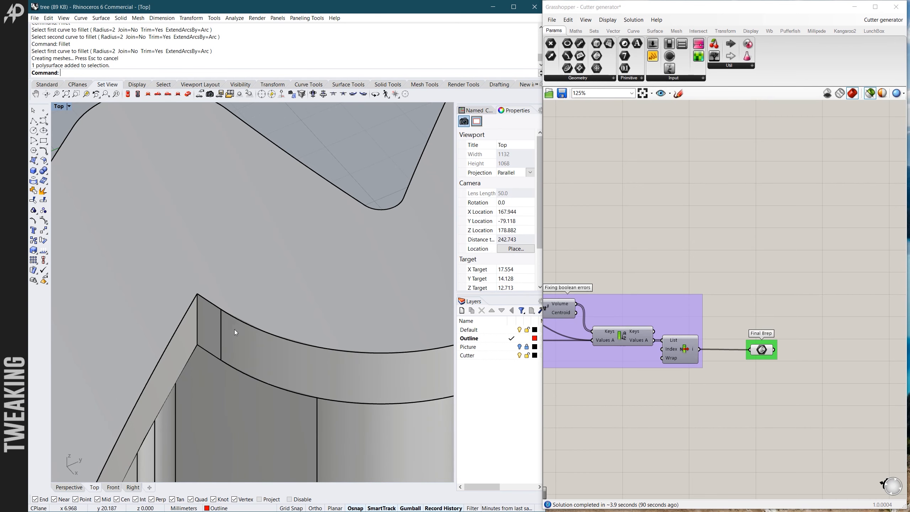
pyautogui.scroll(-2, 233, 351)
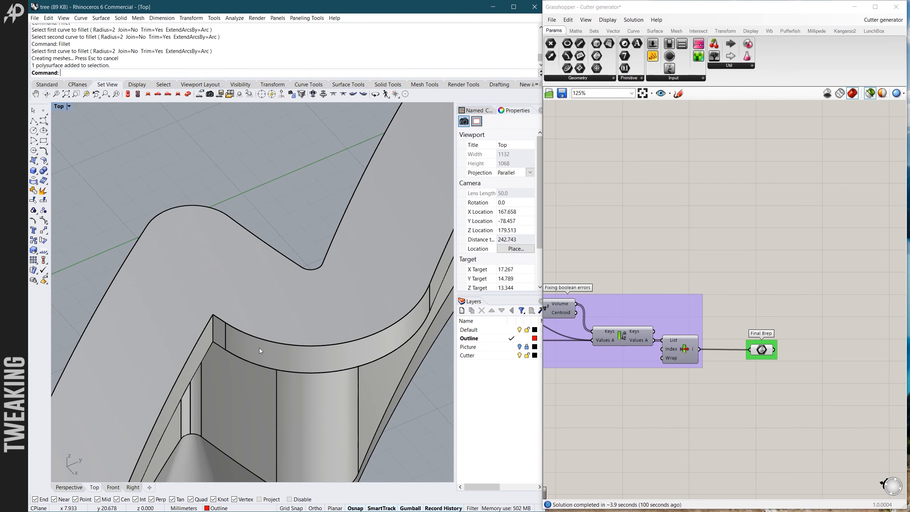
pyautogui.scroll(-5, 231, 332)
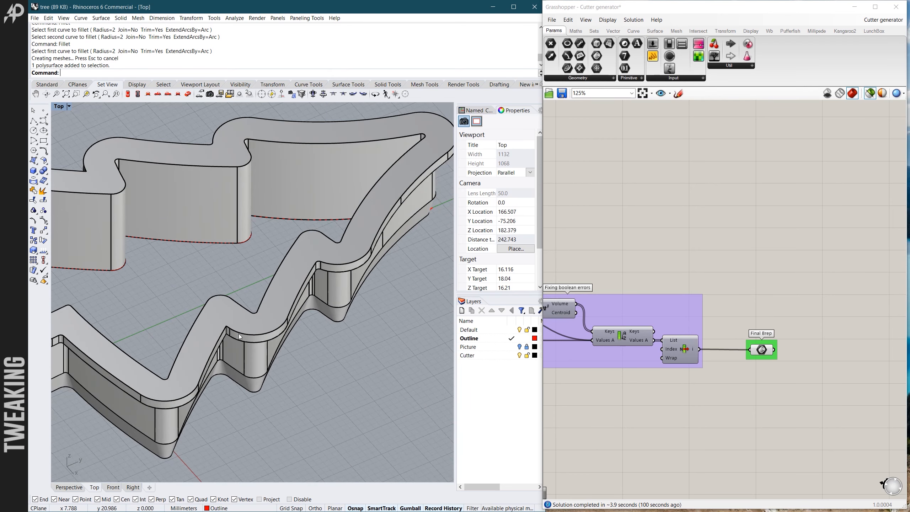
pyautogui.scroll(-5, 235, 333)
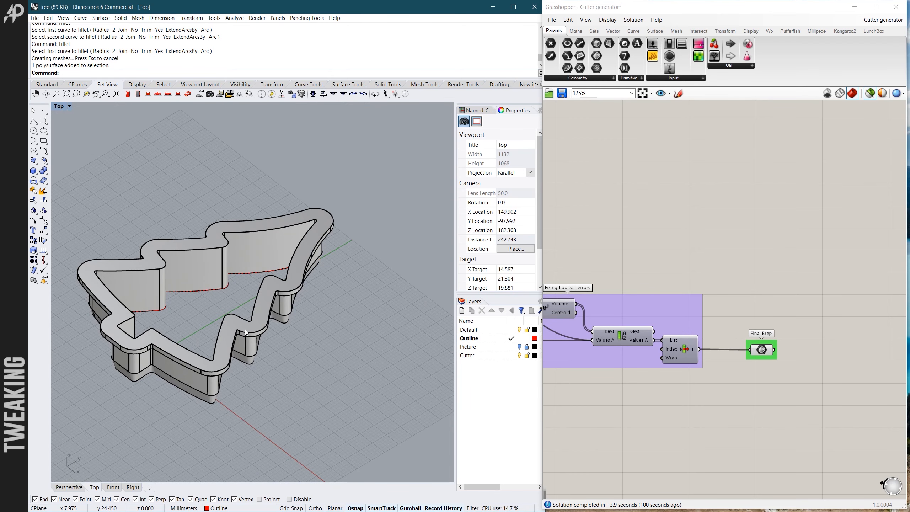
pyautogui.scroll(5, 246, 332)
pyautogui.scroll(-5, 235, 316)
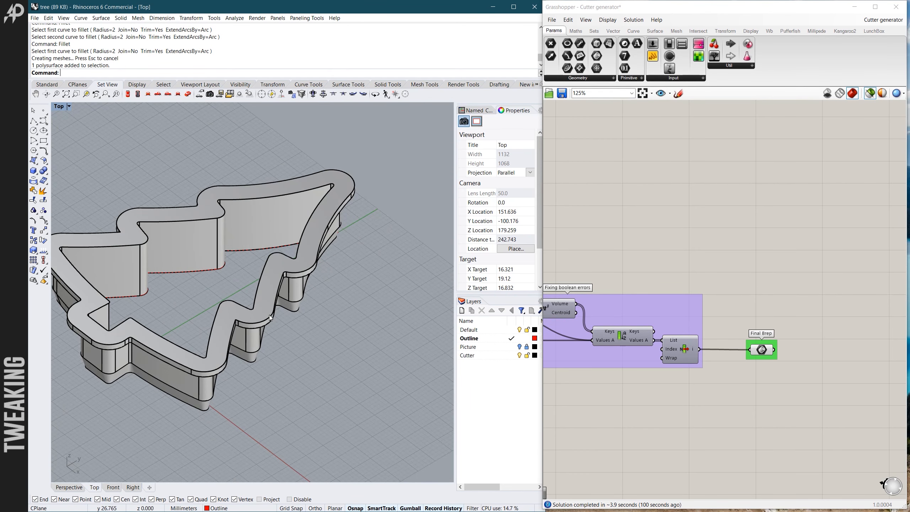
# - Examine the Round sharp corners (xy) slider and trace its connection to the Fillet component that processes the input curve
pyautogui.scroll(-10, 788, 287)
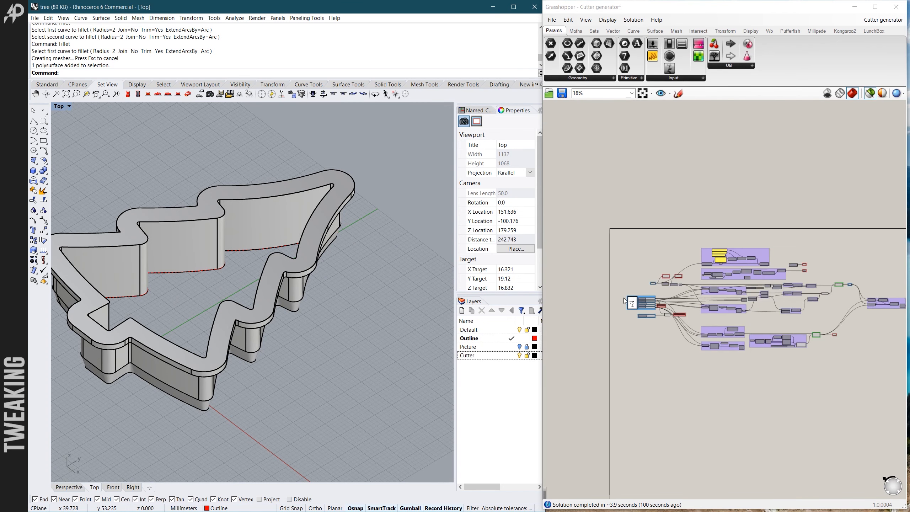
pyautogui.scroll(10, 624, 300)
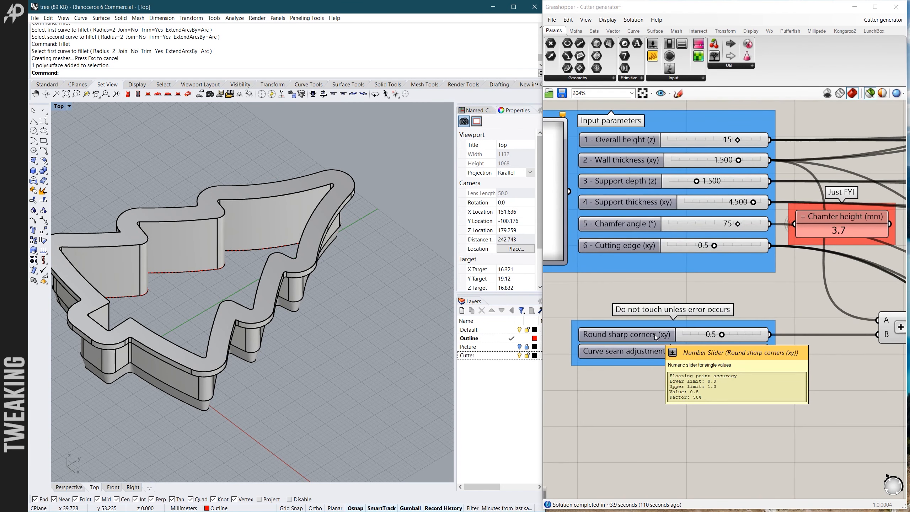
pyautogui.click(654, 335)
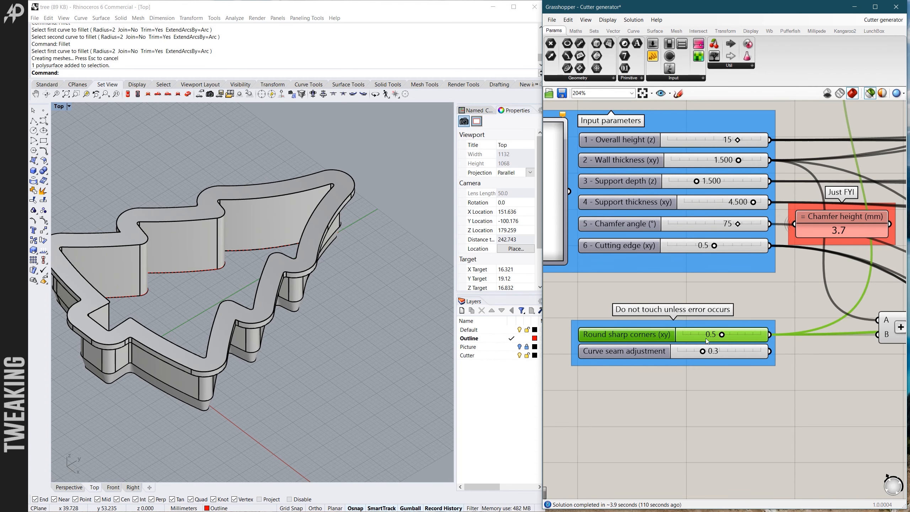
pyautogui.scroll(-3, 628, 362)
pyautogui.scroll(-2, 627, 361)
pyautogui.scroll(4, 644, 354)
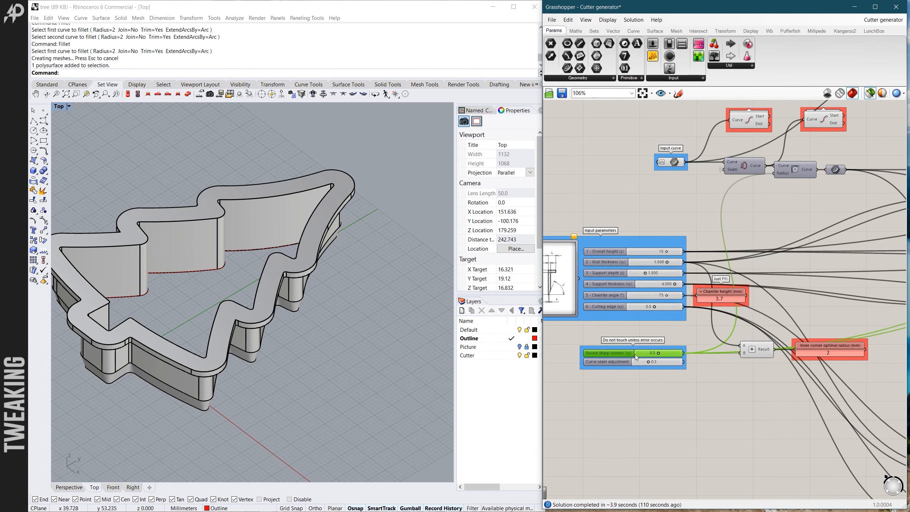
pyautogui.scroll(-3, 628, 357)
pyautogui.scroll(4, 753, 228)
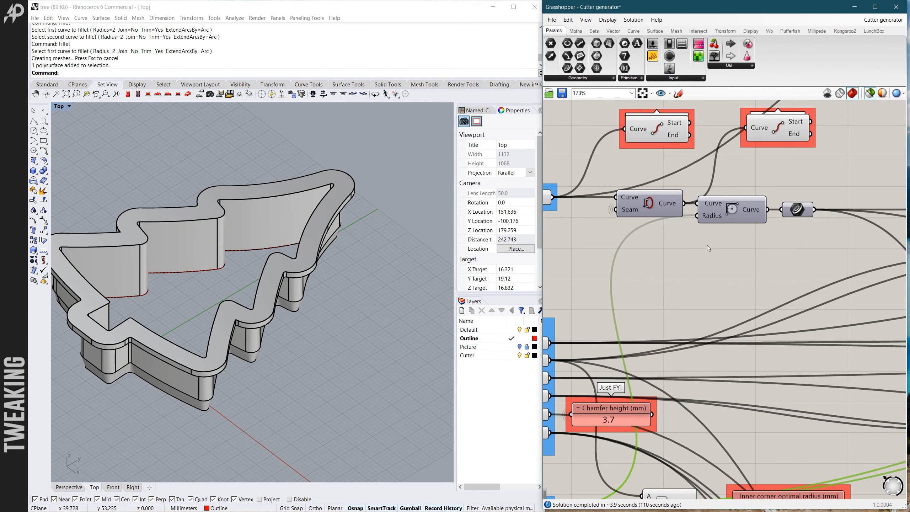
pyautogui.scroll(-2, 702, 241)
pyautogui.scroll(4, 620, 222)
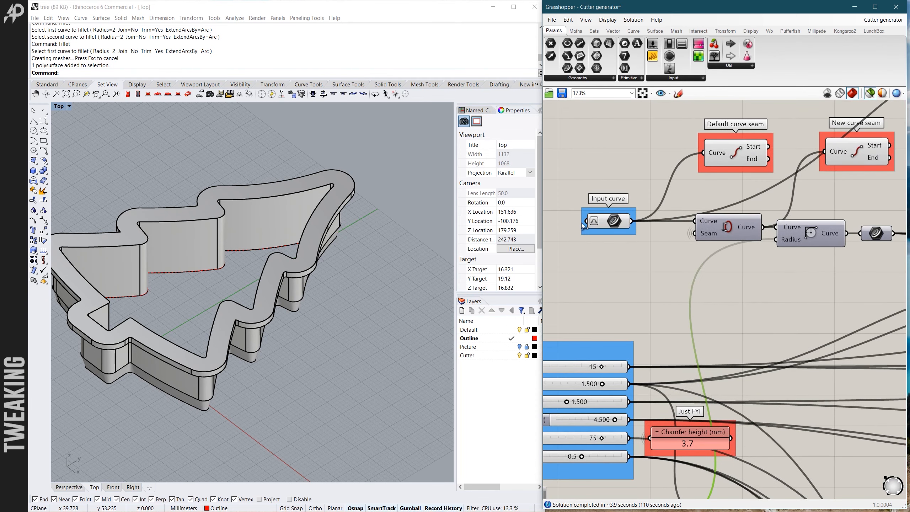
# - Highlight the Input curve component and hide the baked cutter in the Rhino viewport
pyautogui.click(610, 223)
pyautogui.scroll(-6, 351, 207)
pyautogui.moveTo(315, 211); pyautogui.dragTo(337, 248, button='right')
pyautogui.click(289, 243)
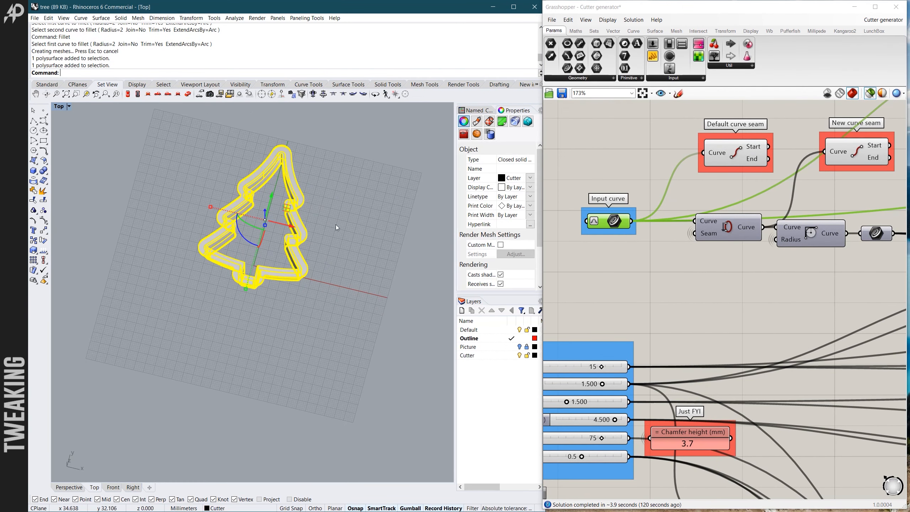
pyautogui.middleClick(329, 221)
pyautogui.click(289, 206)
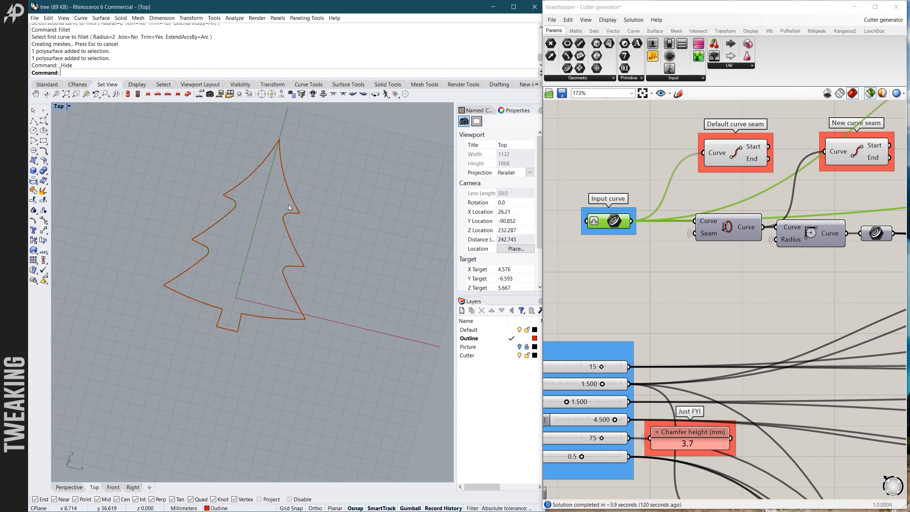
# - Inspect the corner at an upper branch tip of the input tree outline in close-up
pyautogui.scroll(4, 288, 205)
pyautogui.moveTo(289, 205); pyautogui.dragTo(302, 225, button='right')
pyautogui.scroll(17, 275, 196)
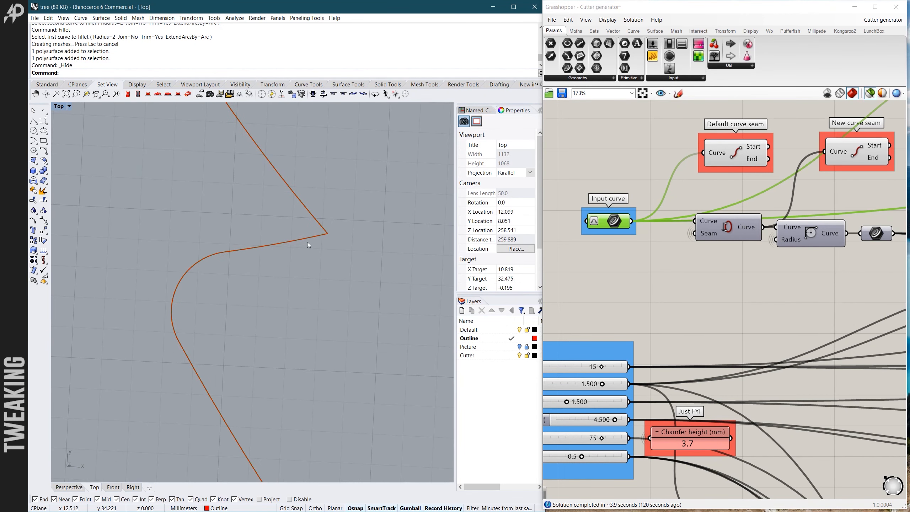
pyautogui.scroll(-15, 326, 238)
pyautogui.scroll(-2, 593, 249)
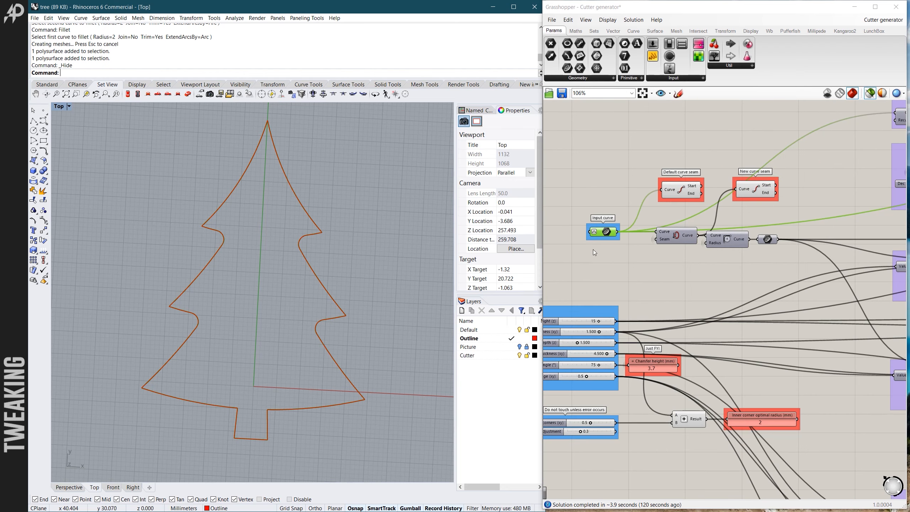
# - Preview the Fillet component's curve and compare it with the original outline at a branch tip
pyautogui.scroll(2, 693, 258)
pyautogui.click(756, 225)
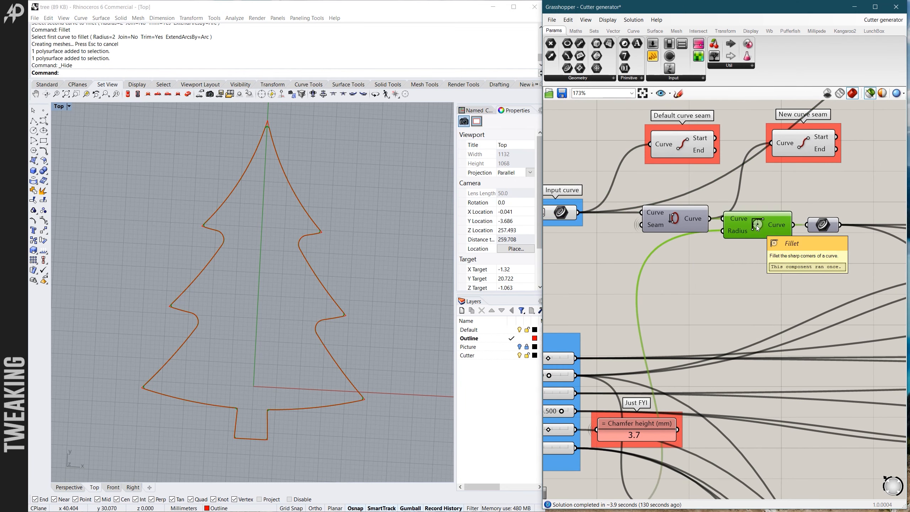
pyautogui.scroll(6, 315, 235)
pyautogui.scroll(4, 314, 236)
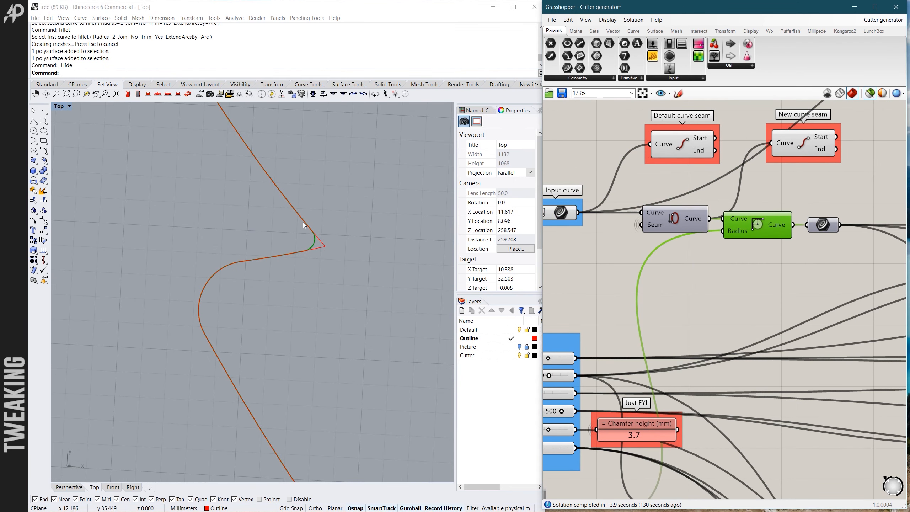
pyautogui.scroll(-3, 711, 317)
pyautogui.scroll(5, 609, 400)
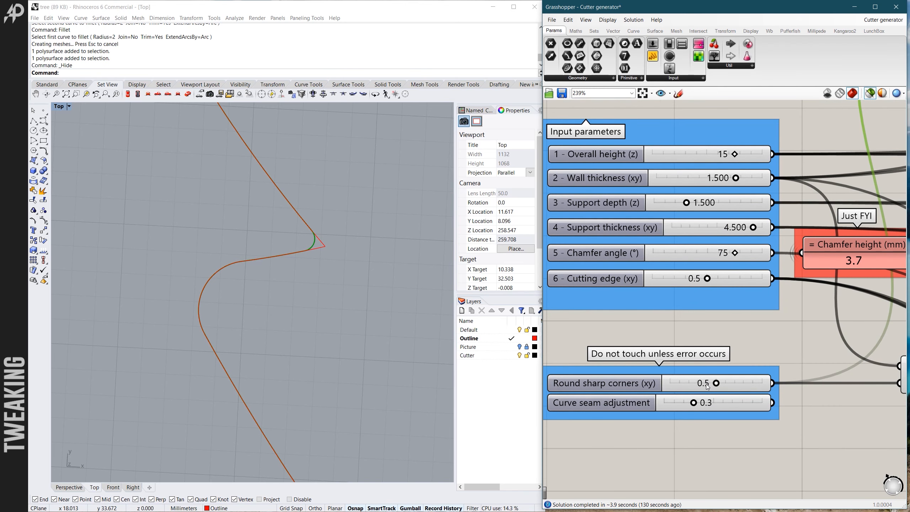
# - Check the Fillet curve against the whole tree outline, covering the treetop, branch tips and notches between branches
pyautogui.scroll(-7, 285, 284)
pyautogui.scroll(-5, 651, 261)
pyautogui.scroll(-3, 288, 255)
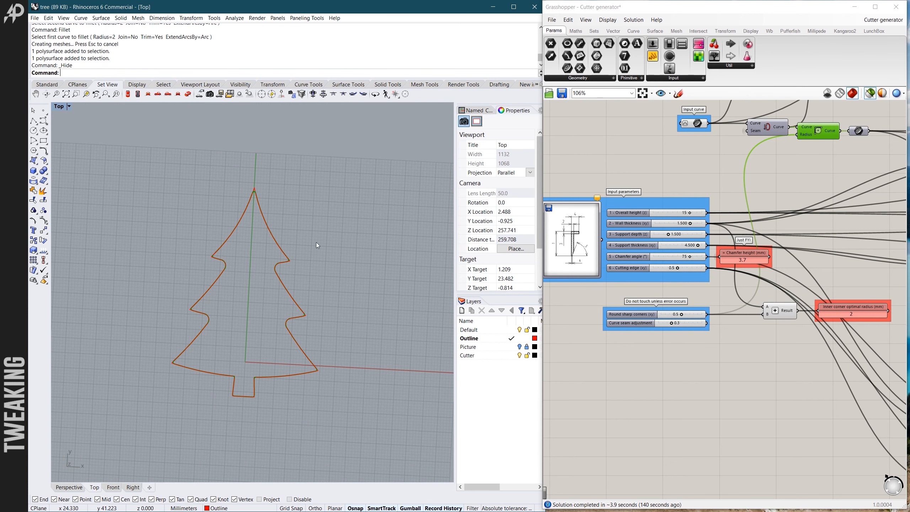
pyautogui.scroll(-2, 271, 242)
pyautogui.scroll(5, 286, 245)
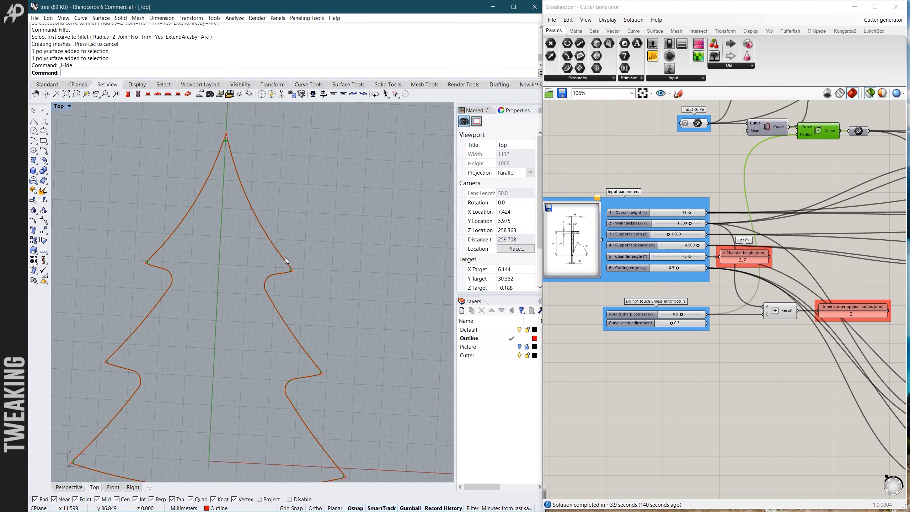
pyautogui.scroll(3, 305, 269)
pyautogui.scroll(-5, 253, 233)
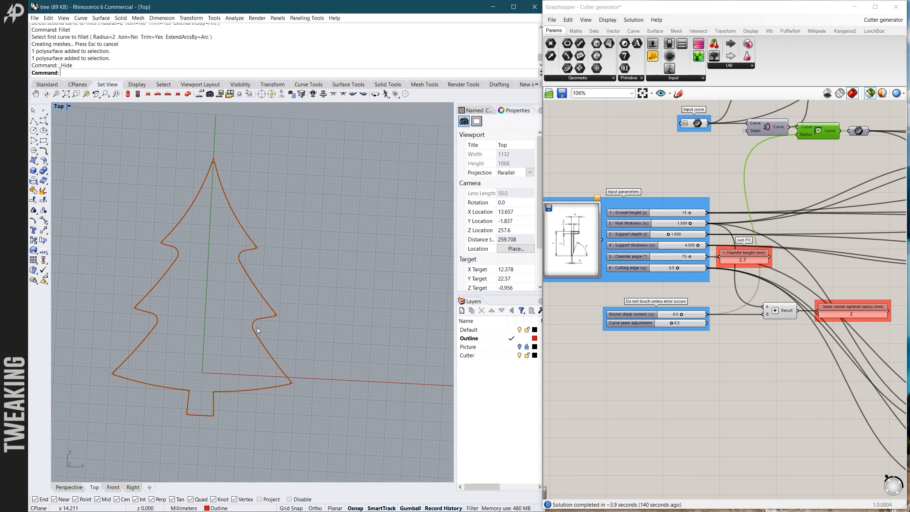
pyautogui.scroll(5, 305, 303)
pyautogui.scroll(-5, 270, 263)
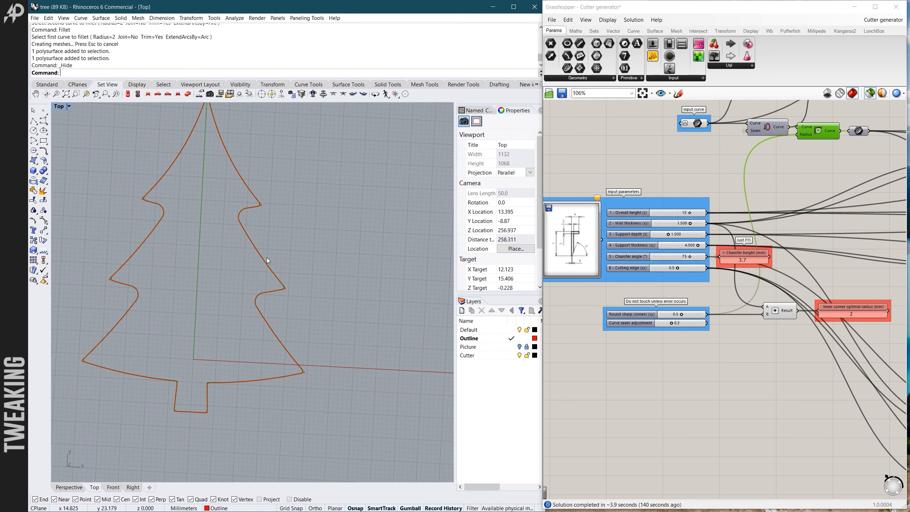
# - Set the Round sharp corners (xy) slider to 0.3
pyautogui.scroll(-1, 289, 227)
pyautogui.scroll(-6, 609, 239)
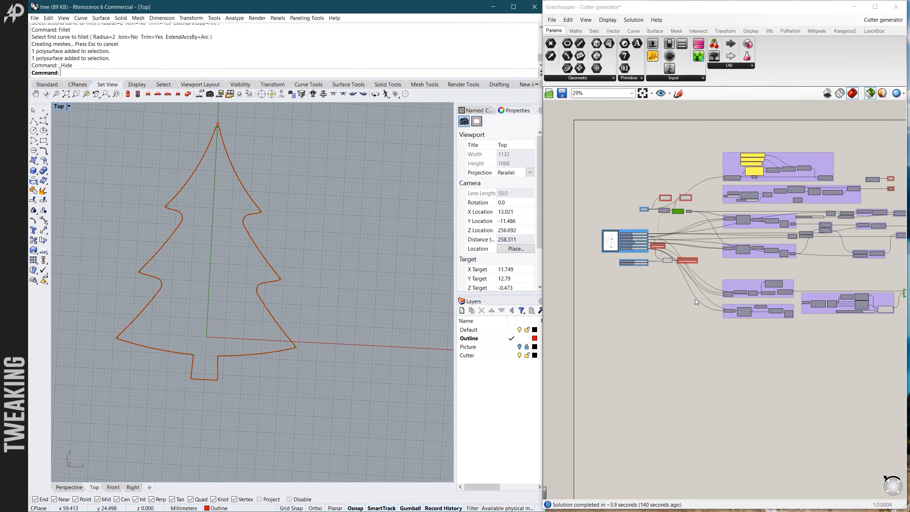
pyautogui.scroll(4, 644, 240)
pyautogui.scroll(3, 658, 246)
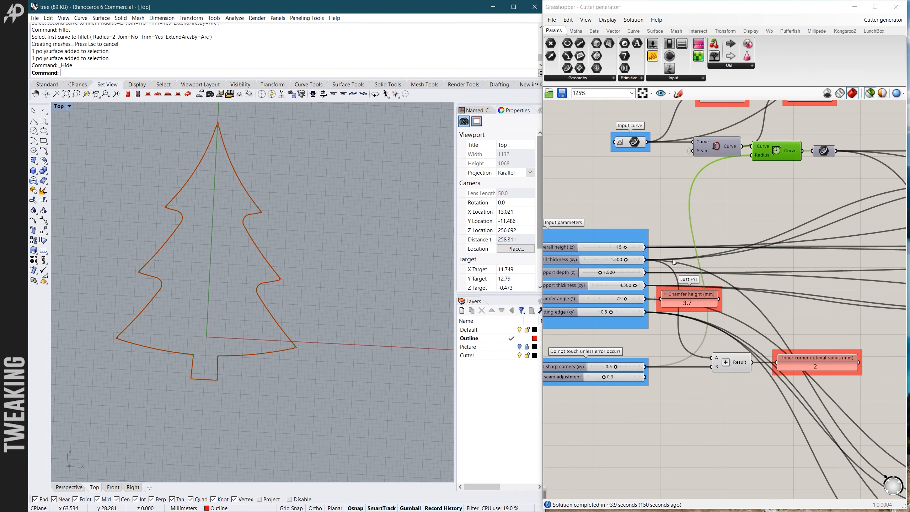
pyautogui.scroll(4, 620, 355)
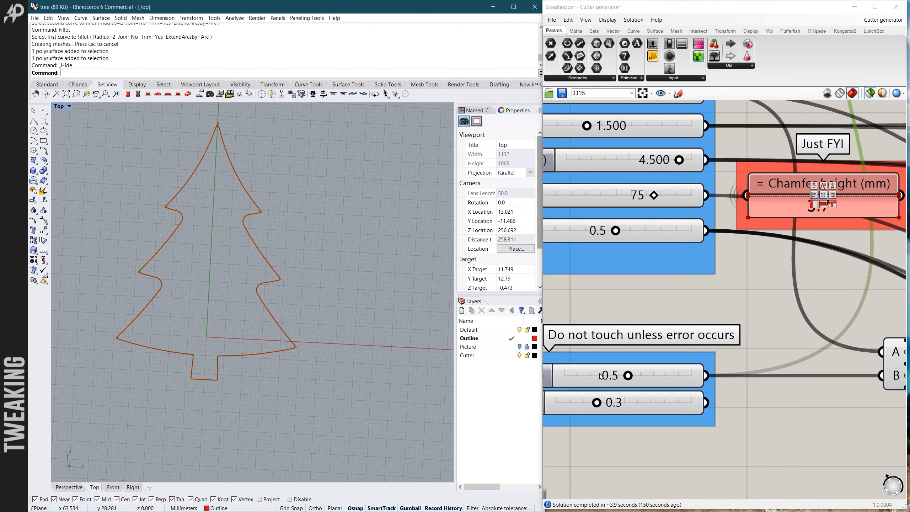
pyautogui.click(651, 373)
pyautogui.scroll(-4, 696, 358)
pyautogui.scroll(3, 652, 370)
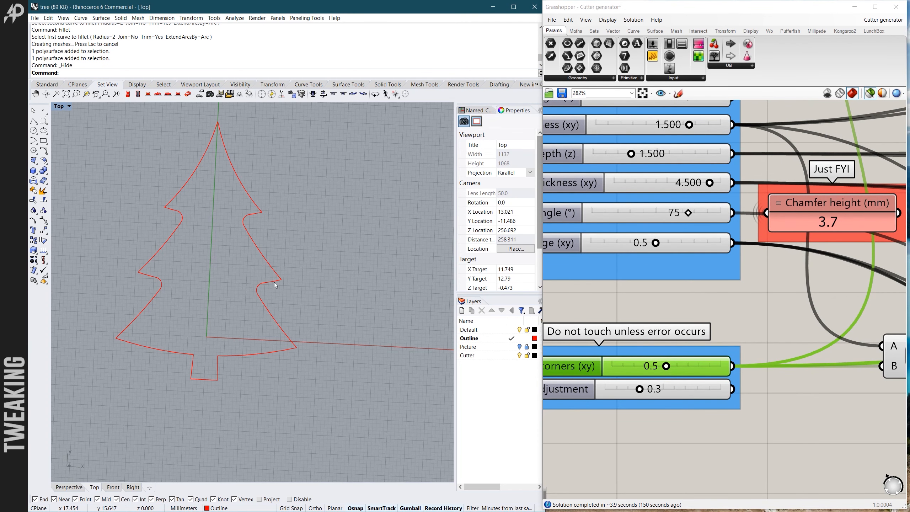
pyautogui.scroll(2, 651, 373)
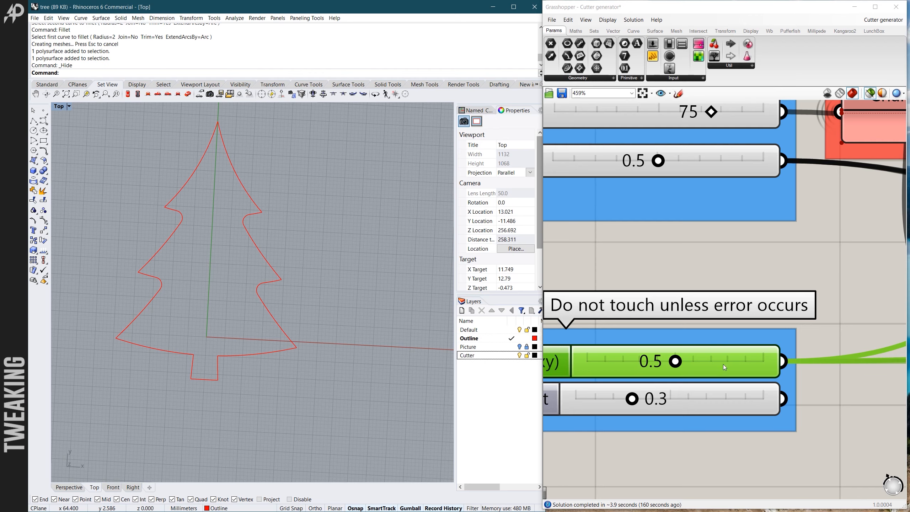
pyautogui.scroll(-3, 722, 364)
pyautogui.scroll(2, 672, 368)
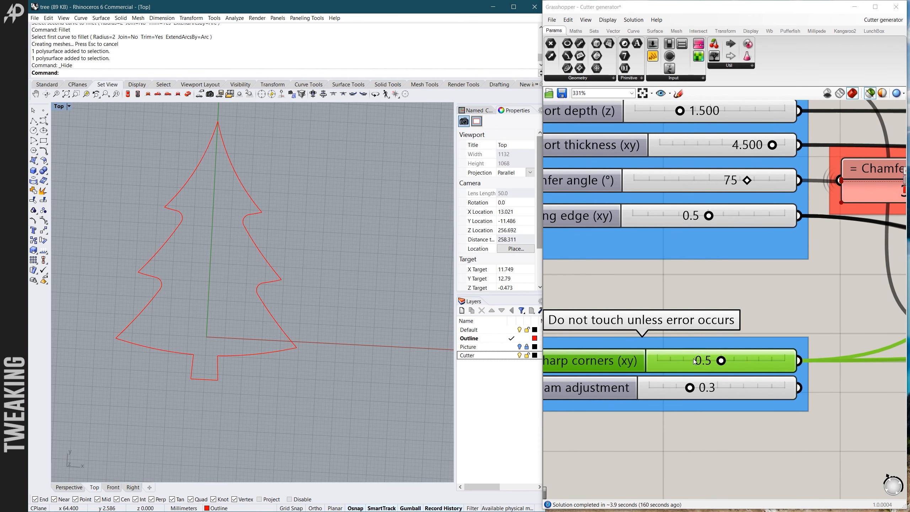
pyautogui.click(689, 361)
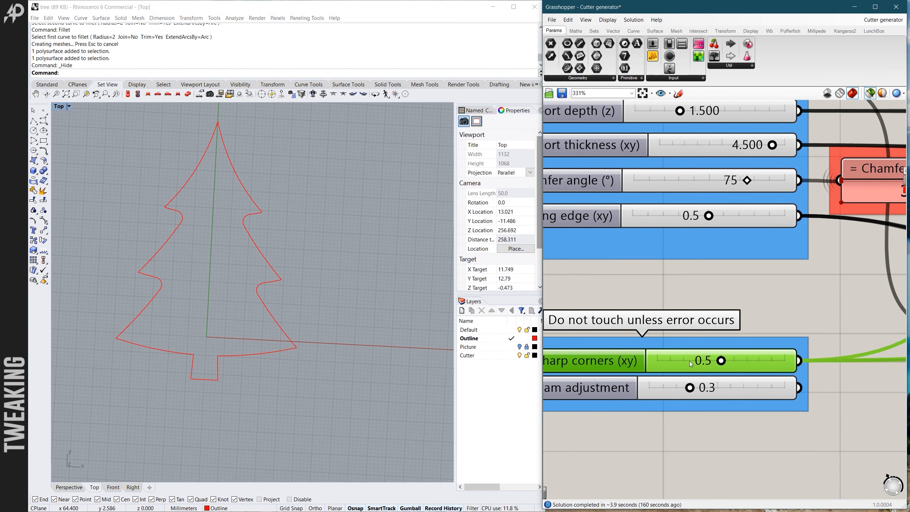
pyautogui.doubleClick(690, 361)
pyautogui.press('BackSpace')
pyautogui.write('3')
pyautogui.press('Return')
pyautogui.click(624, 302)
# - Select the Final Brep component at the end of the definition to preview the updated cutter
pyautogui.scroll(-8, 625, 302)
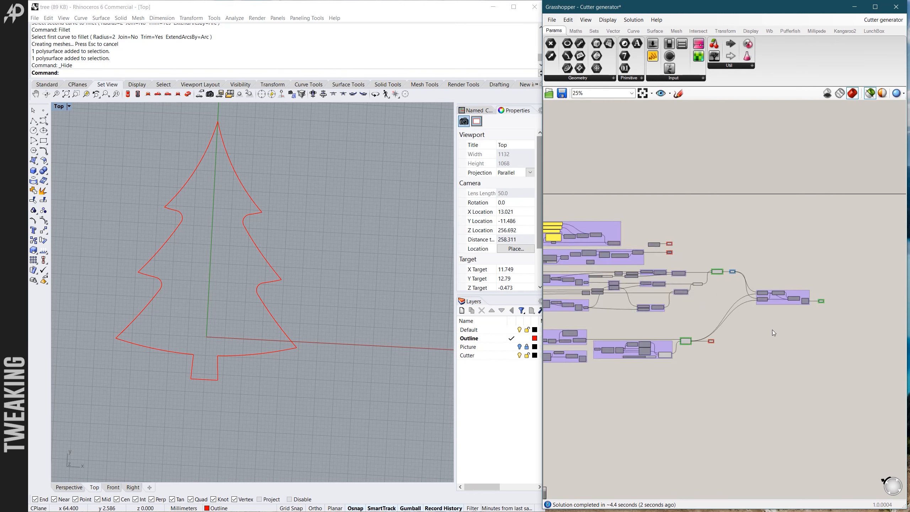
pyautogui.scroll(3, 771, 328)
pyautogui.scroll(4, 641, 374)
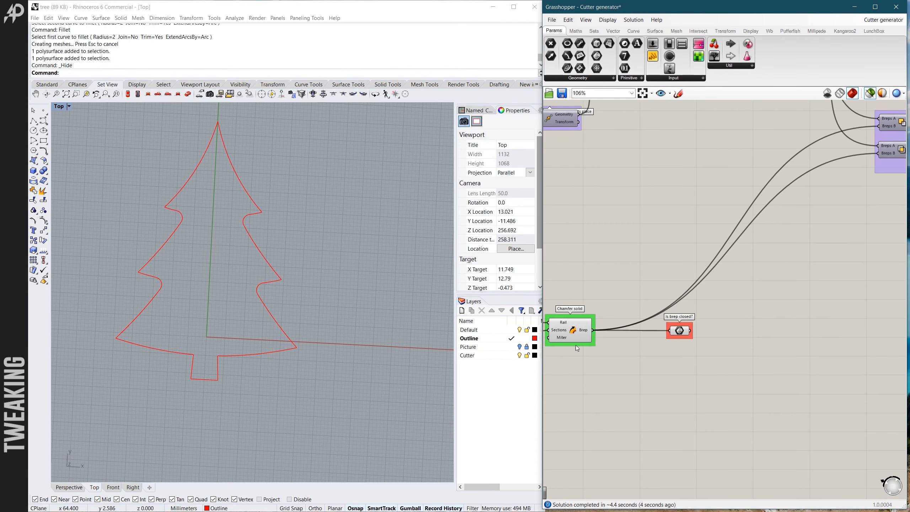
pyautogui.scroll(-4, 591, 401)
pyautogui.scroll(-2, 671, 265)
pyautogui.scroll(6, 804, 271)
pyautogui.scroll(1, 768, 252)
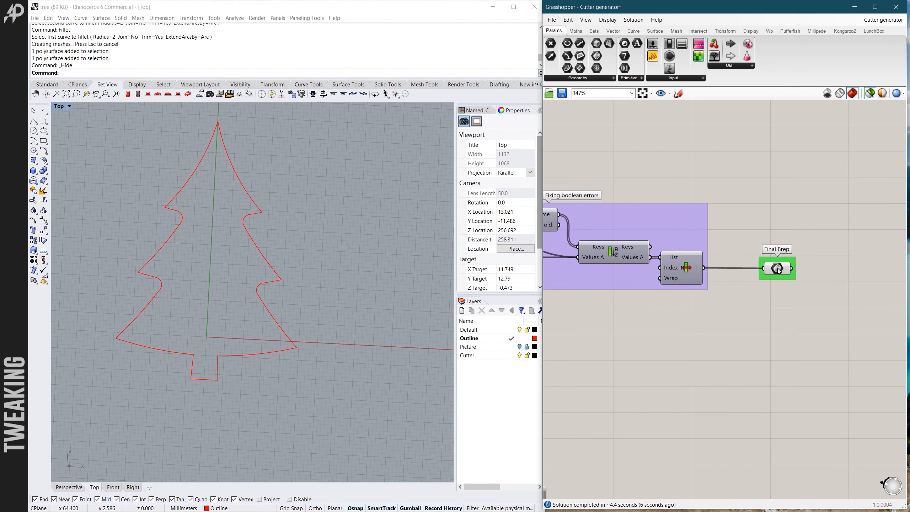
pyautogui.click(777, 268)
# - Inspect the previewed cutter's support rim in close-up around a notch between two branches
pyautogui.scroll(10, 283, 286)
pyautogui.scroll(7, 267, 320)
pyautogui.moveTo(266, 320); pyautogui.dragTo(219, 306, button='right')
pyautogui.scroll(-7, 219, 306)
pyautogui.scroll(-2, 216, 261)
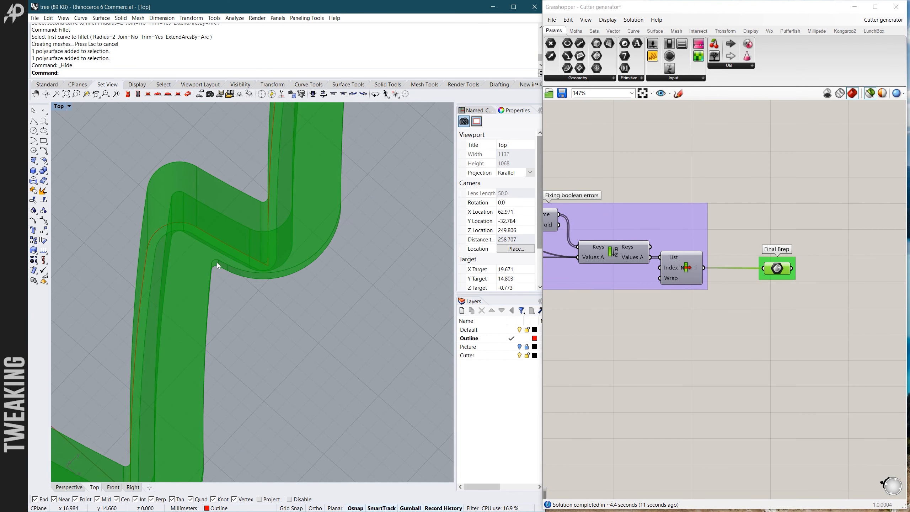
pyautogui.scroll(-3, 216, 258)
pyautogui.moveTo(216, 258); pyautogui.dragTo(217, 310, button='right')
# - Bake the Final Brep to the Cutter layer
pyautogui.rightClick(773, 268)
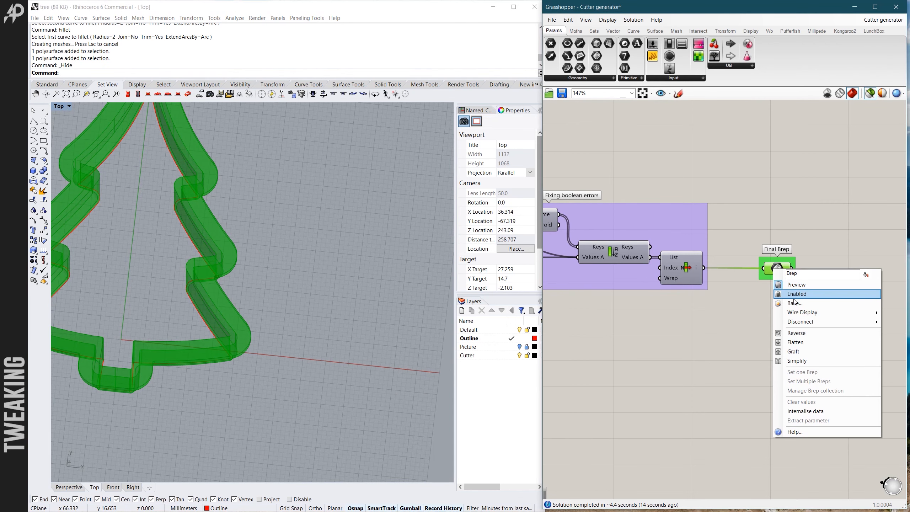
pyautogui.click(794, 302)
pyautogui.click(783, 255)
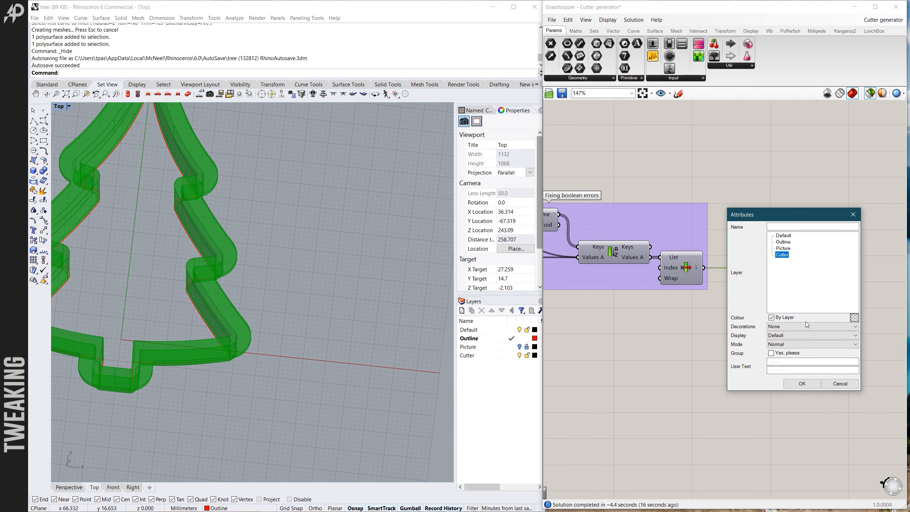
pyautogui.click(802, 383)
# - Inspect the newly baked cutter at an angle, checking the support rim's notches along the branches on one side
pyautogui.scroll(-3, 286, 306)
pyautogui.scroll(6, 287, 306)
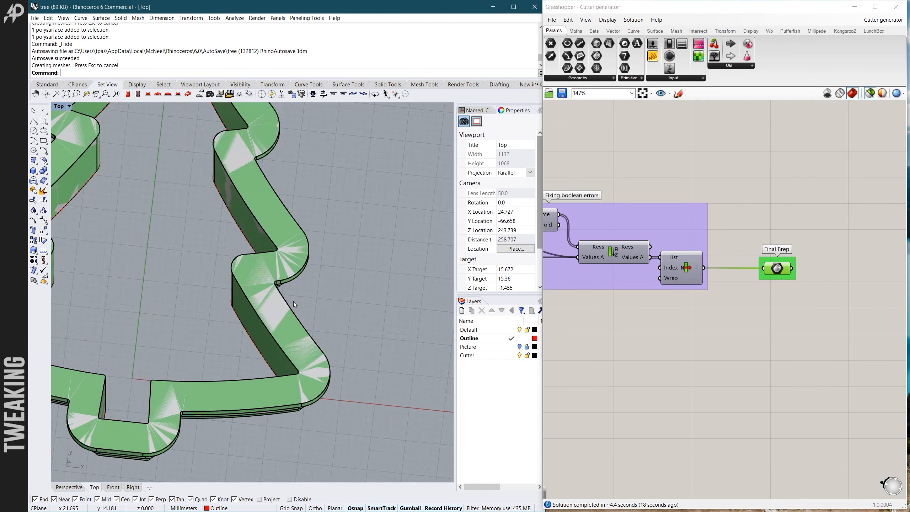
pyautogui.scroll(-4, 318, 354)
pyautogui.scroll(4, 301, 327)
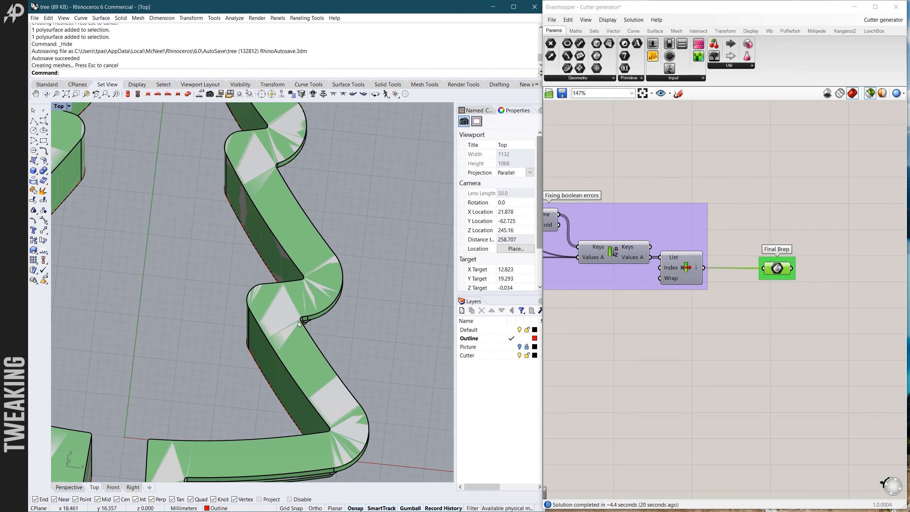
pyautogui.scroll(-5, 294, 178)
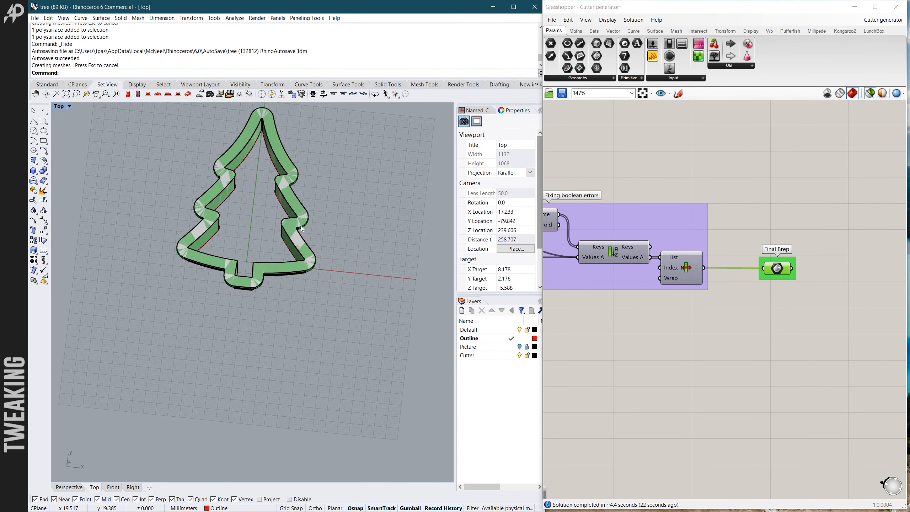
pyautogui.scroll(3, 236, 150)
pyautogui.scroll(-6, 310, 268)
# - Examine the new cutter's support rim from above, checking the inner and outer corners between neighbouring branches
pyautogui.moveTo(309, 280); pyautogui.dragTo(319, 305, button='right')
pyautogui.scroll(6, 314, 289)
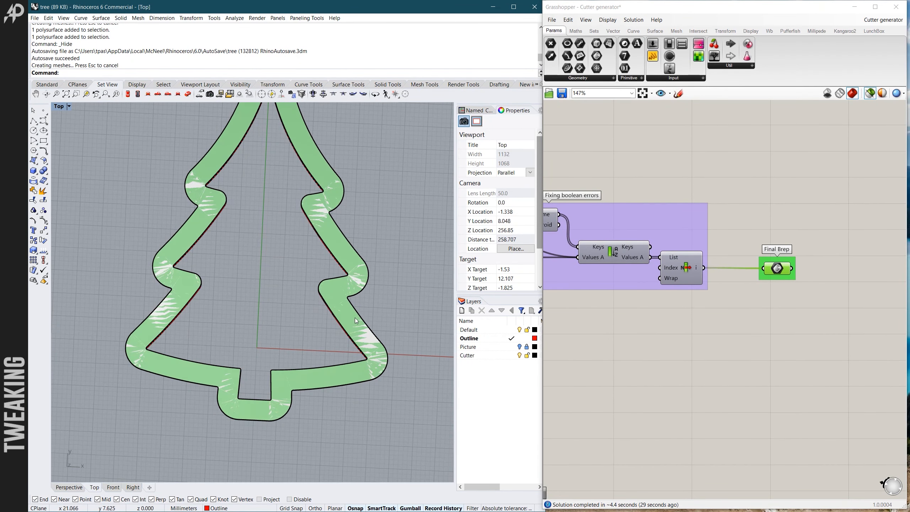
pyautogui.scroll(-6, 353, 317)
pyautogui.scroll(13, 292, 249)
pyautogui.moveTo(273, 271); pyautogui.dragTo(252, 290, button='right')
pyautogui.scroll(4, 263, 288)
pyautogui.scroll(-5, 251, 290)
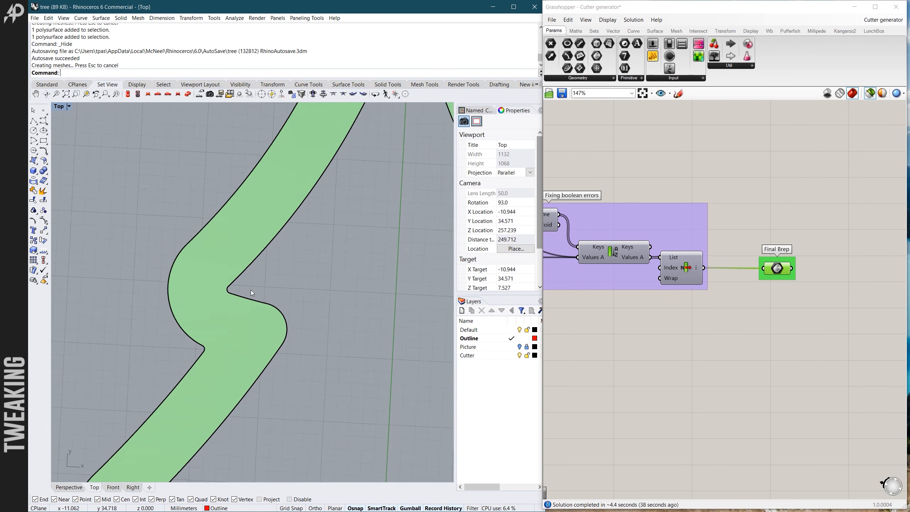
# - Locate the Chamfer solid component in the Grasshopper definition and check its highlighted geometry on the cutter
pyautogui.scroll(5, 364, 313)
pyautogui.moveTo(371, 301); pyautogui.dragTo(377, 297, button='right')
pyautogui.scroll(-4, 371, 291)
pyautogui.scroll(-5, 703, 341)
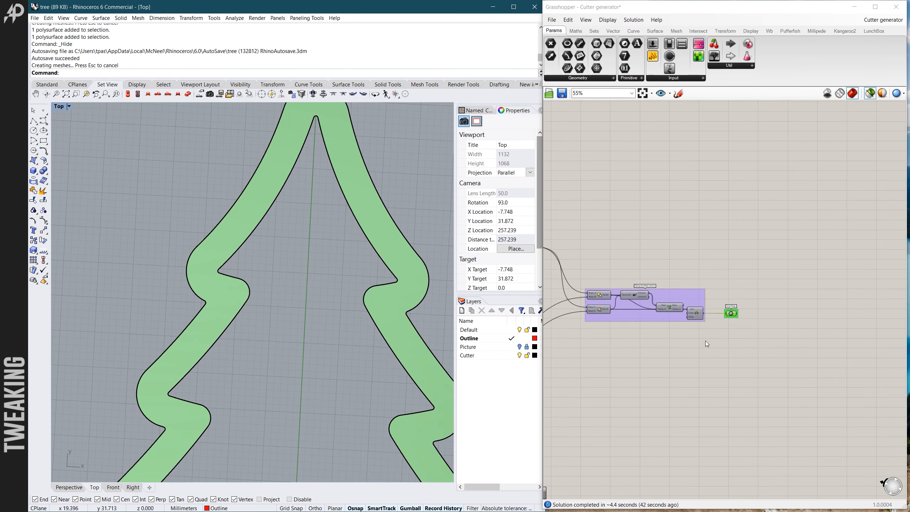
pyautogui.scroll(6, 665, 369)
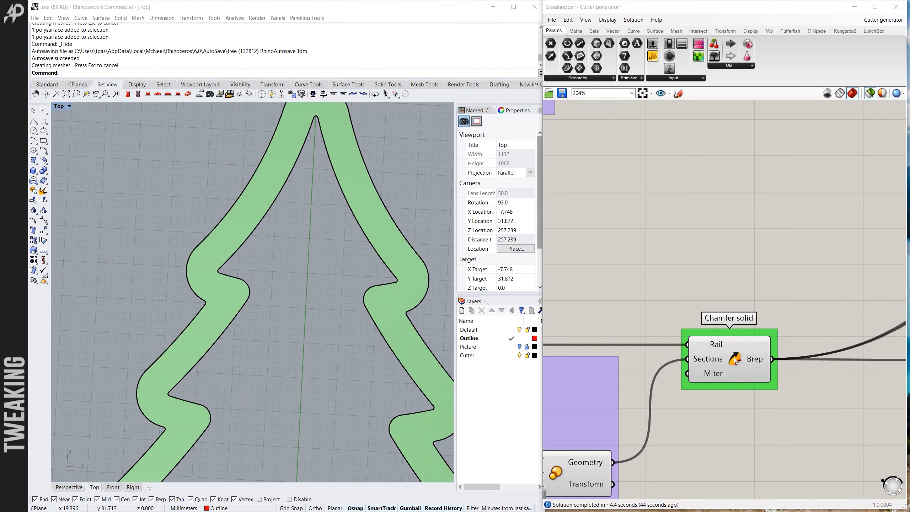
pyautogui.scroll(-3, 375, 340)
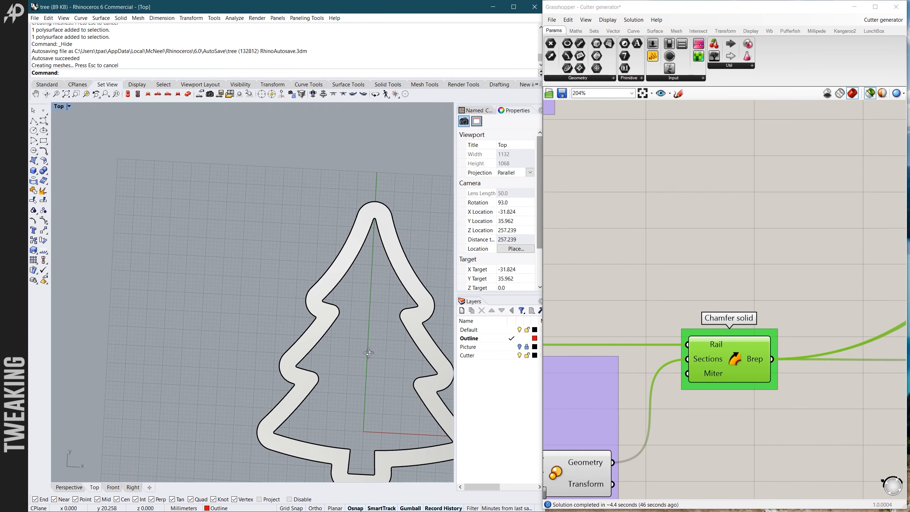
pyautogui.keyDown('ctrl'); pyautogui.keyDown('shift'); pyautogui.moveTo(368, 354); pyautogui.dragTo(367, 279, button='right'); pyautogui.keyUp('shift'); pyautogui.keyUp('ctrl')
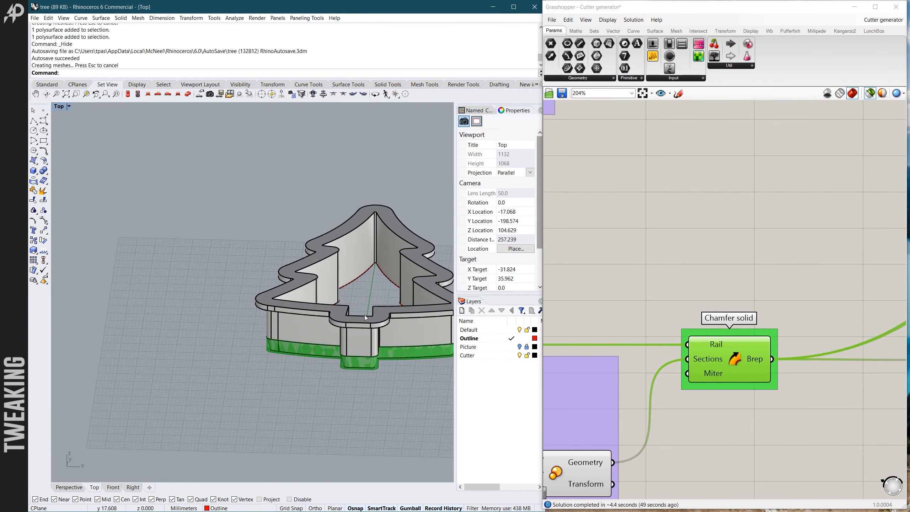
# - Deselect the Chamfer solid component and examine the sharp corners and seam adjustment sliders in the error-handling group
pyautogui.scroll(-3, 678, 316)
pyautogui.click(674, 322)
pyautogui.scroll(-5, 673, 321)
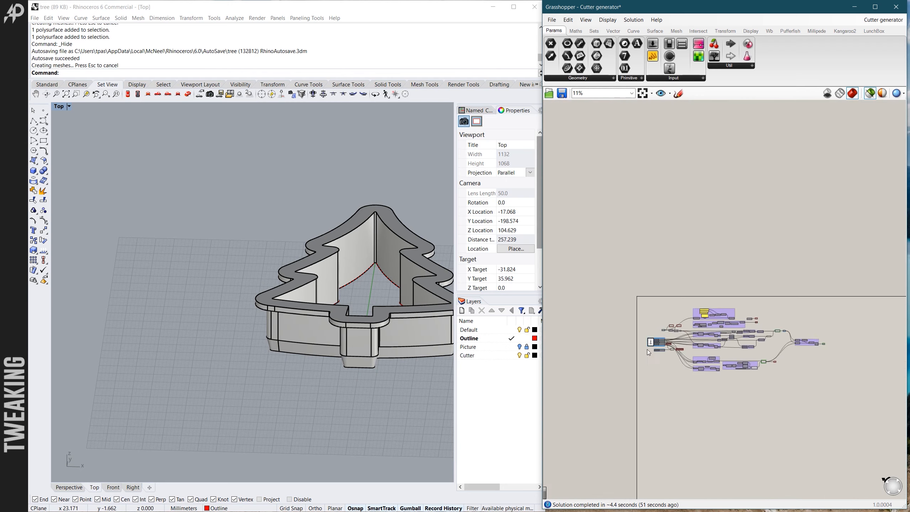
pyautogui.scroll(8, 646, 349)
pyautogui.scroll(3, 678, 344)
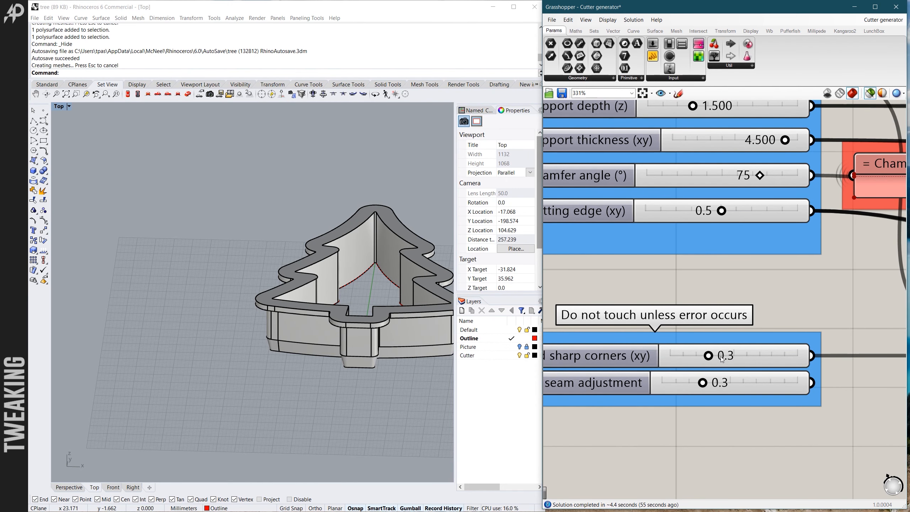
# - Inspect the baked cutter from several oblique angles, checking the support rim's notches and its upper edges
pyautogui.moveTo(363, 297); pyautogui.dragTo(360, 330, button='right')
pyautogui.scroll(6, 360, 330)
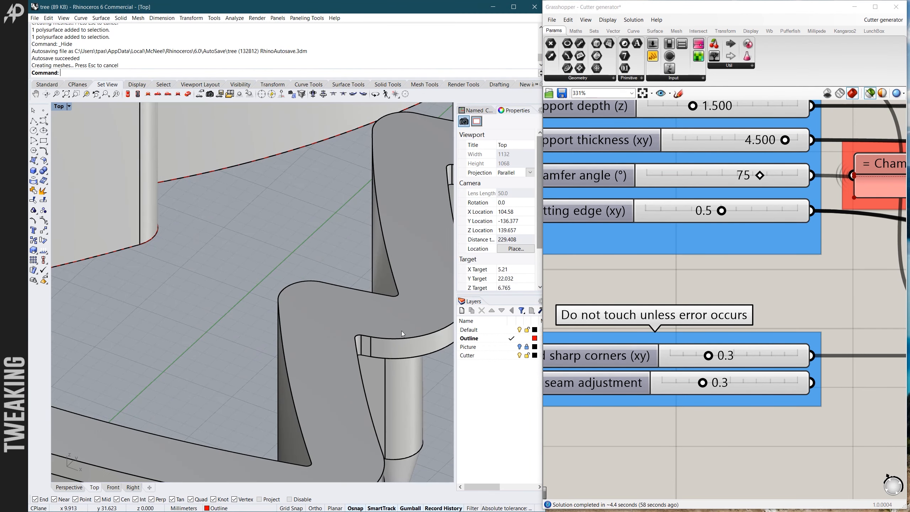
pyautogui.scroll(-4, 343, 346)
pyautogui.scroll(-2, 344, 346)
pyautogui.moveTo(322, 332); pyautogui.dragTo(343, 331, button='right')
pyautogui.scroll(-4, 343, 331)
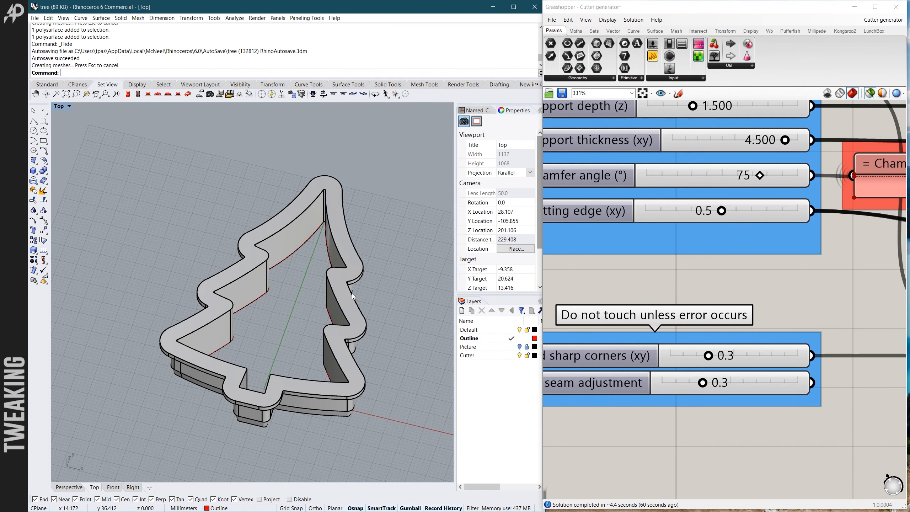
pyautogui.scroll(5, 339, 278)
pyautogui.click(339, 278)
pyautogui.scroll(-4, 347, 284)
pyautogui.click(404, 256)
pyautogui.moveTo(394, 260); pyautogui.dragTo(358, 264, button='right')
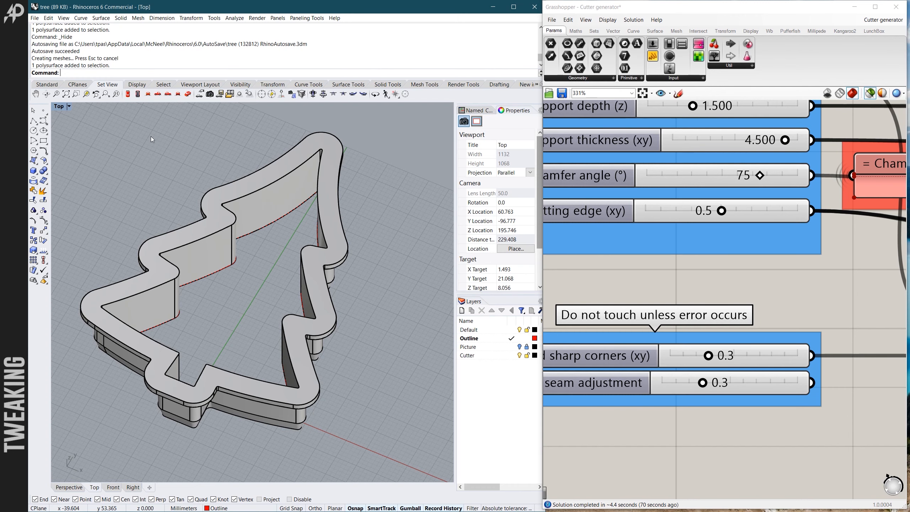
pyautogui.scroll(3, 337, 178)
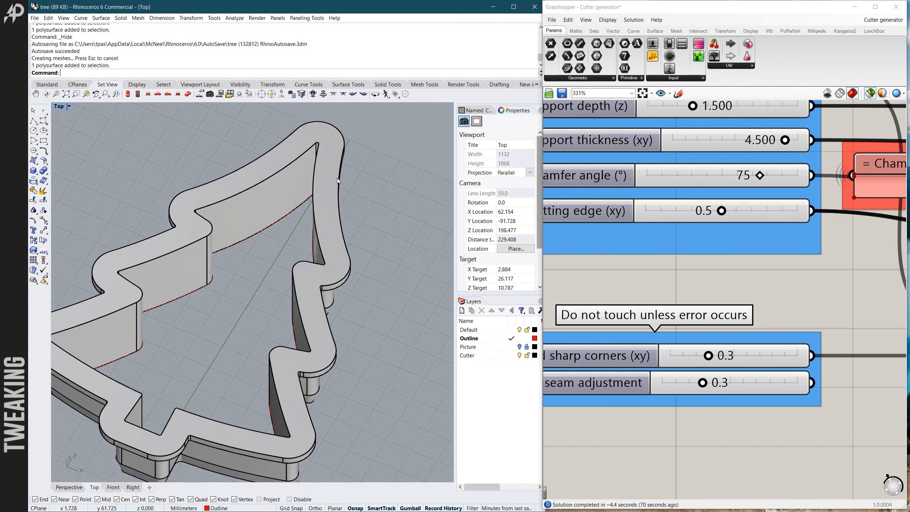
pyautogui.scroll(-3, 339, 158)
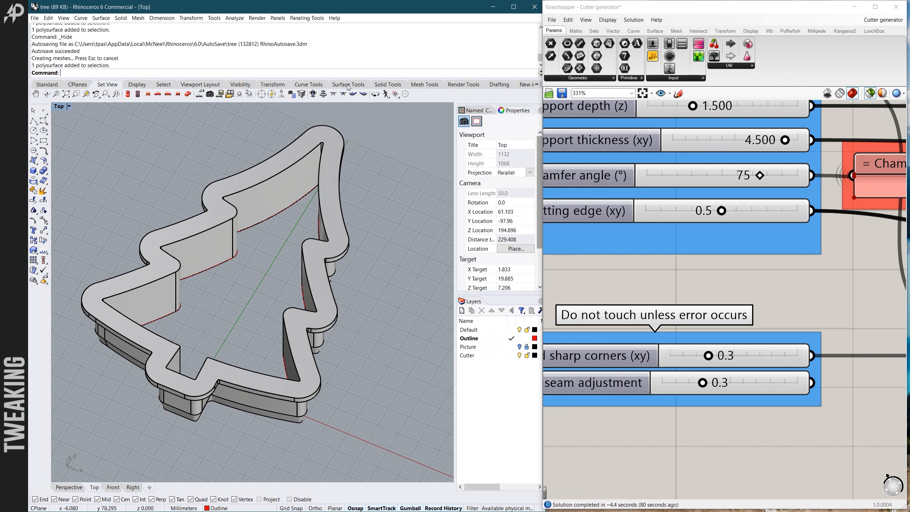
# - Try to chamfer the support rim's whole inner upper edge chain with a distance of 1
pyautogui.click(384, 86)
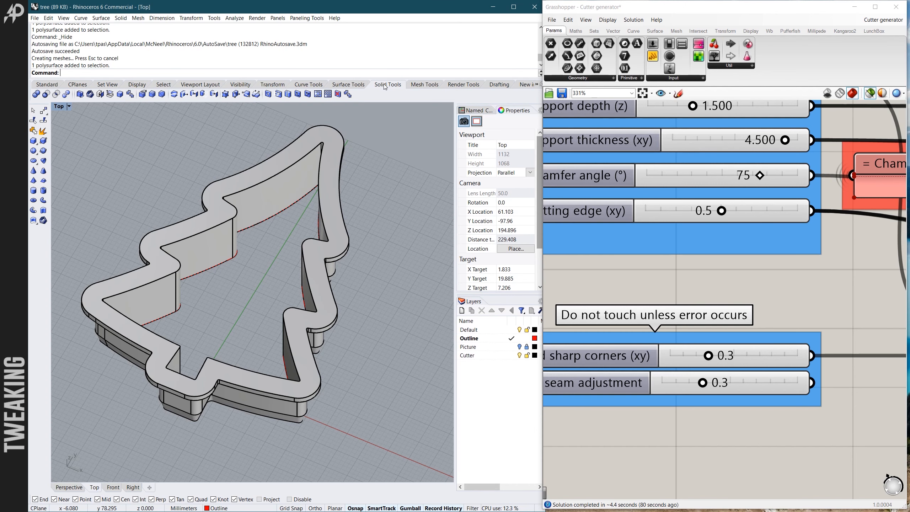
pyautogui.click(162, 94)
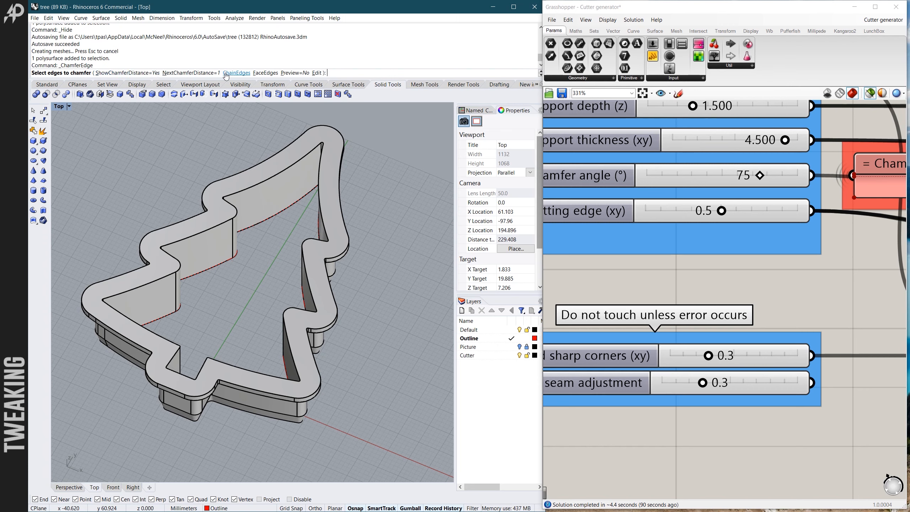
pyautogui.click(290, 154)
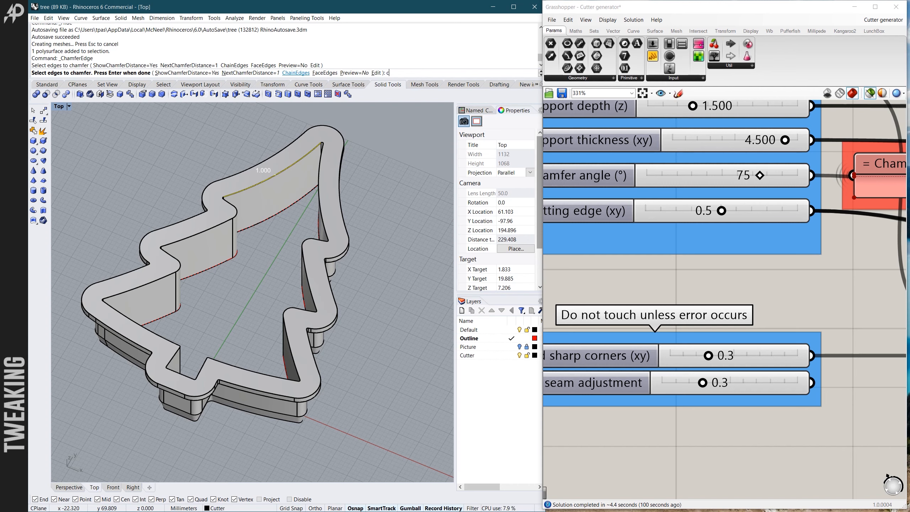
pyautogui.click(292, 76)
pyautogui.click(222, 226)
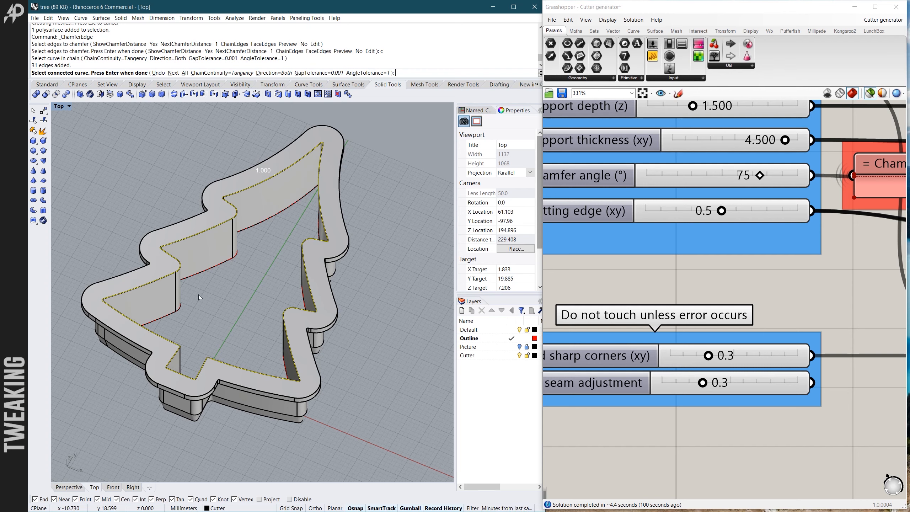
pyautogui.press('Return')
pyautogui.press('Return')
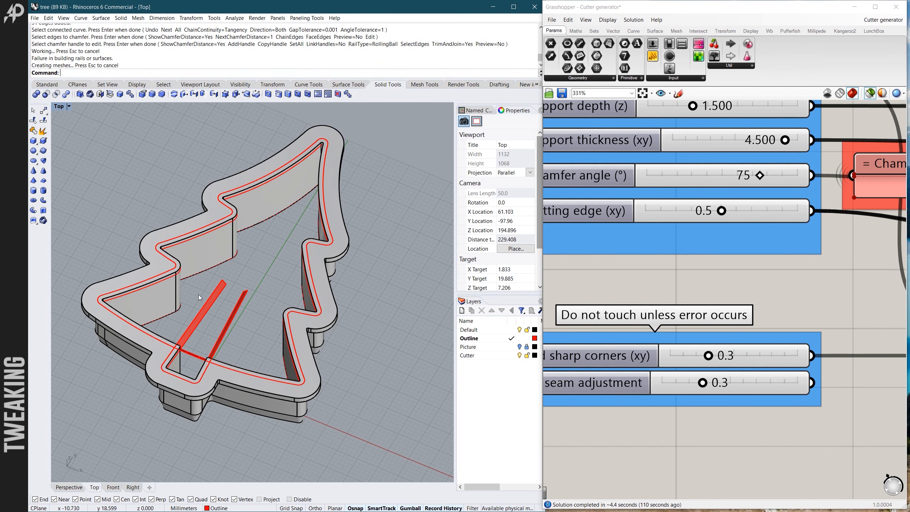
# - Examine the chamfer surfaces along the inner rim, especially at the two inner corners beside the trunk
pyautogui.scroll(3, 211, 291)
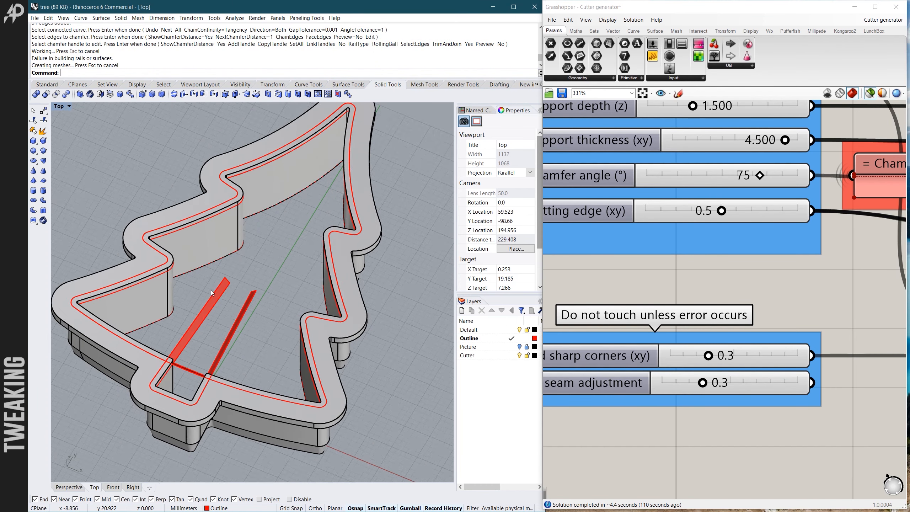
pyautogui.scroll(-3, 211, 291)
pyautogui.scroll(6, 215, 314)
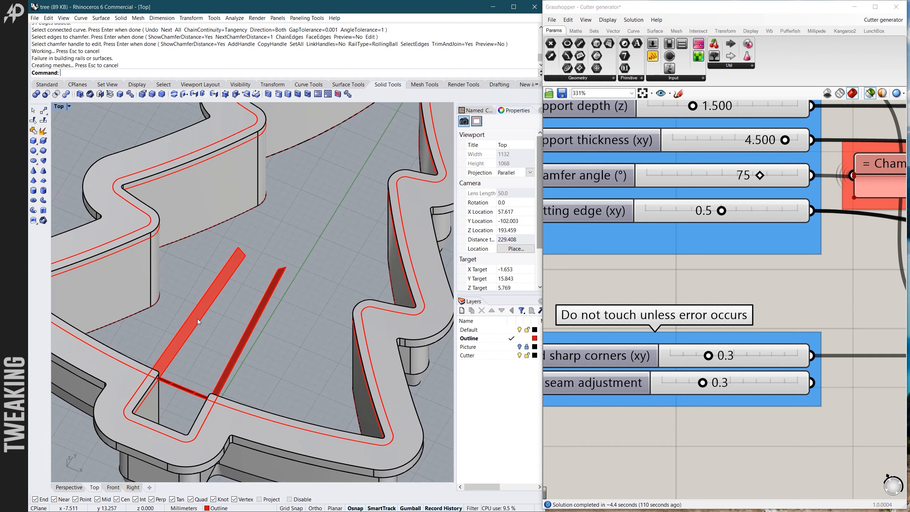
pyautogui.scroll(-4, 198, 318)
pyautogui.scroll(-6, 277, 252)
pyautogui.scroll(4, 296, 196)
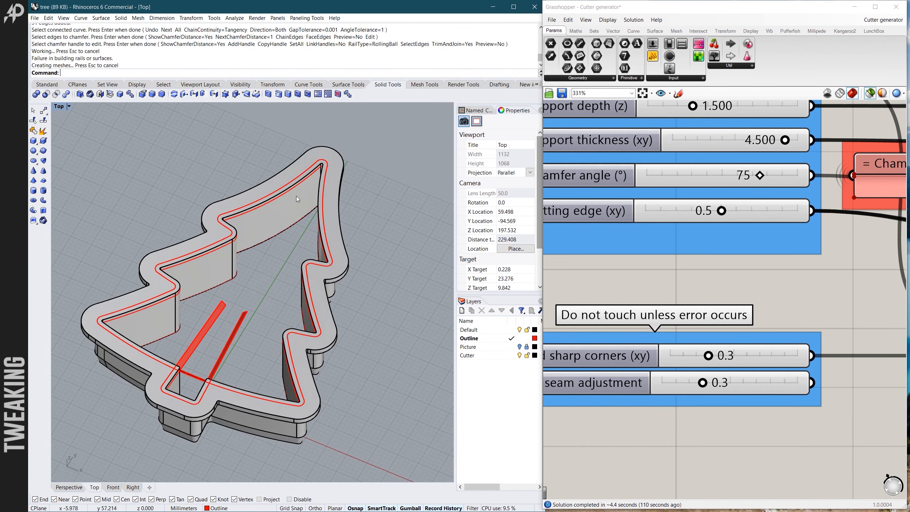
pyautogui.scroll(2, 167, 396)
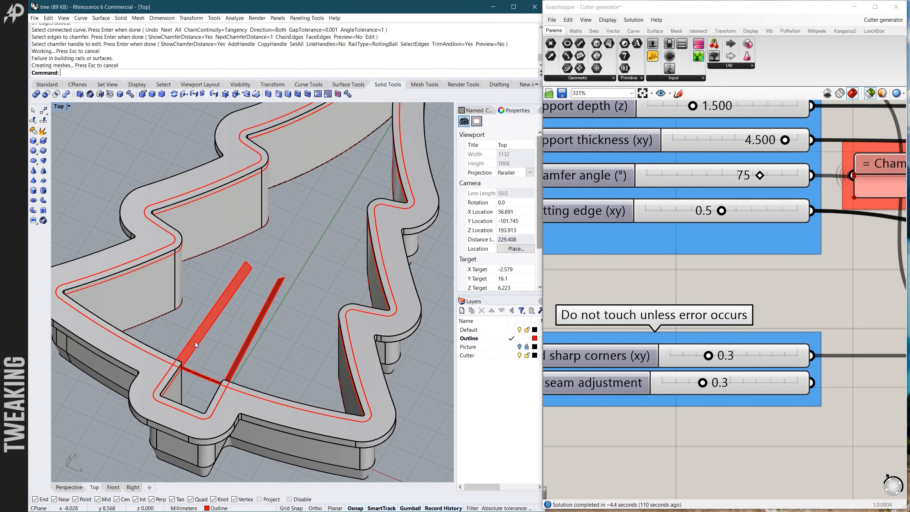
pyautogui.scroll(-2, 386, 277)
pyautogui.scroll(6, 317, 168)
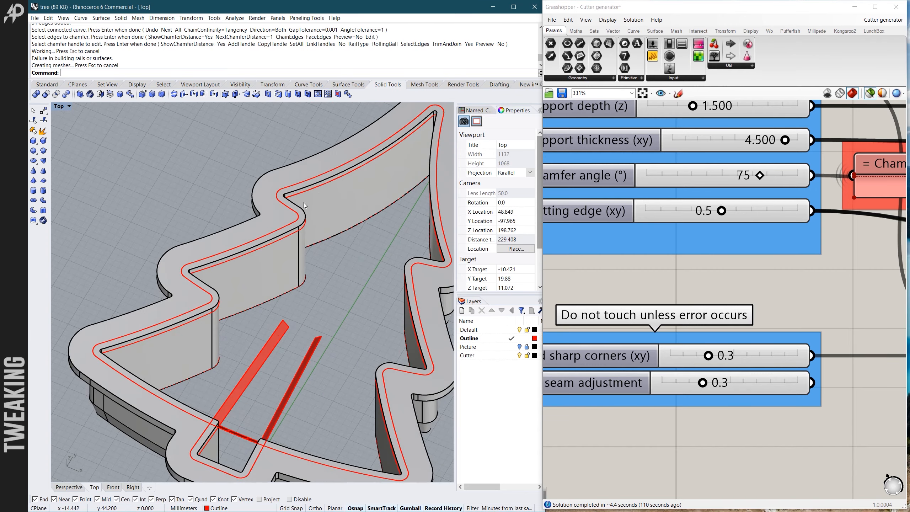
pyautogui.moveTo(196, 176); pyautogui.dragTo(270, 208, button='right')
pyautogui.scroll(-6, 269, 280)
pyautogui.scroll(3, 224, 361)
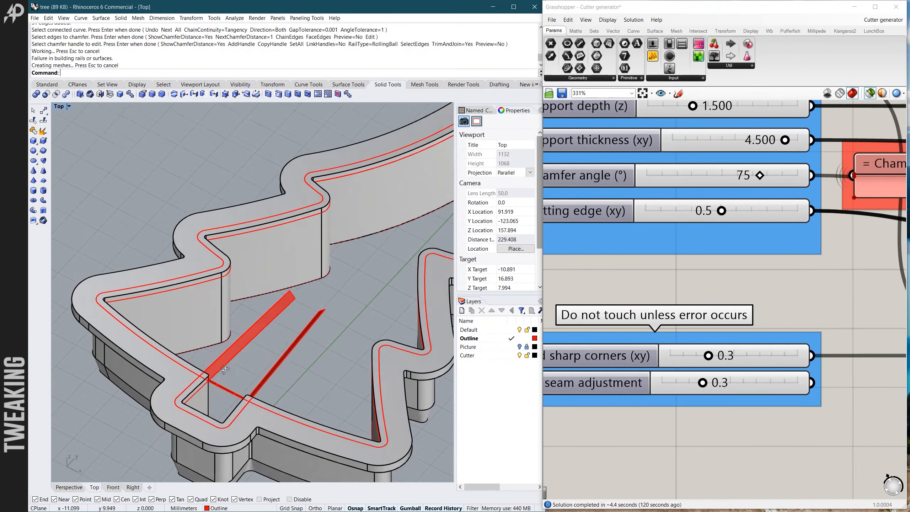
pyautogui.scroll(-3, 244, 342)
pyautogui.scroll(2, 263, 354)
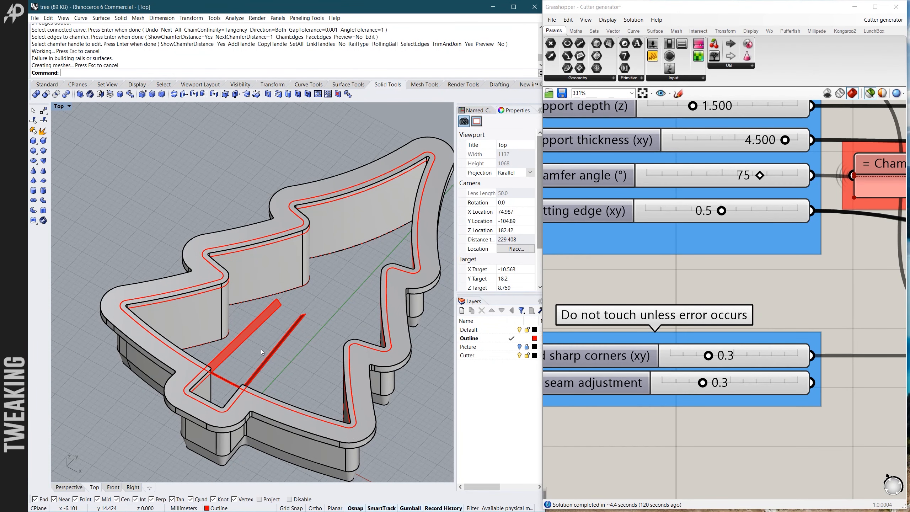
# - Undo the edge chamfer and try to chamfer the same inner edge chain with a distance of 0.3
pyautogui.hotkey('ctrl', 'z')
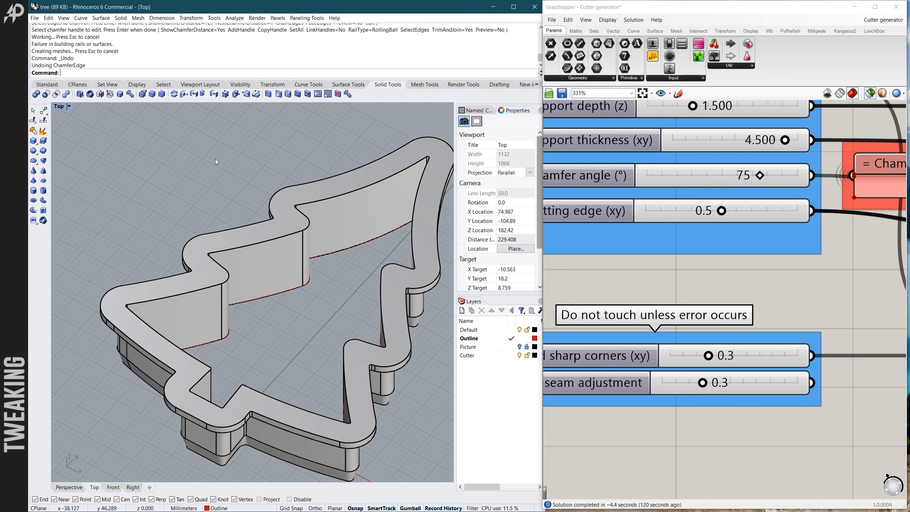
pyautogui.press('Return')
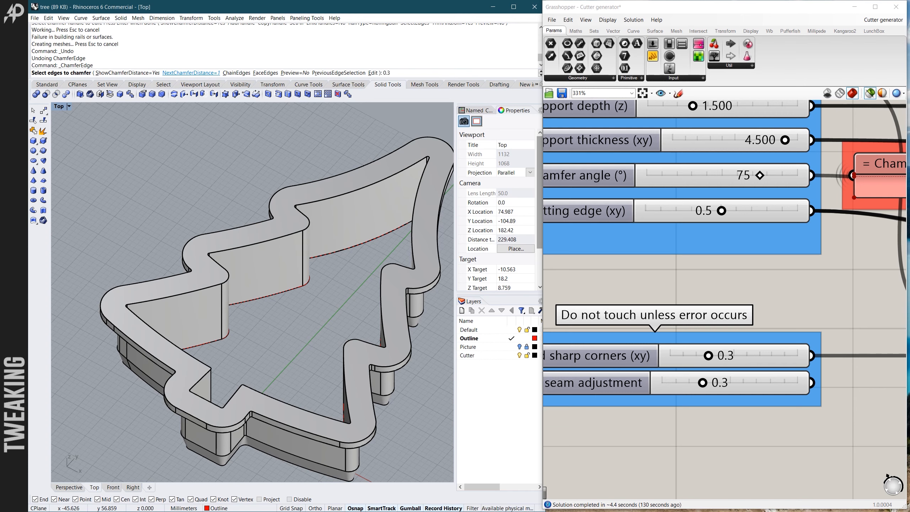
pyautogui.press('Return')
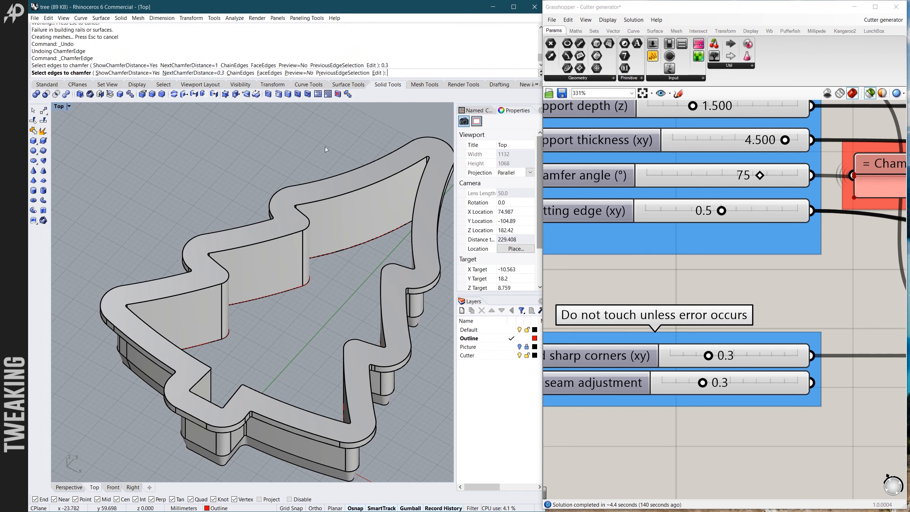
pyautogui.write('c')
pyautogui.press('Return')
pyautogui.click(351, 192)
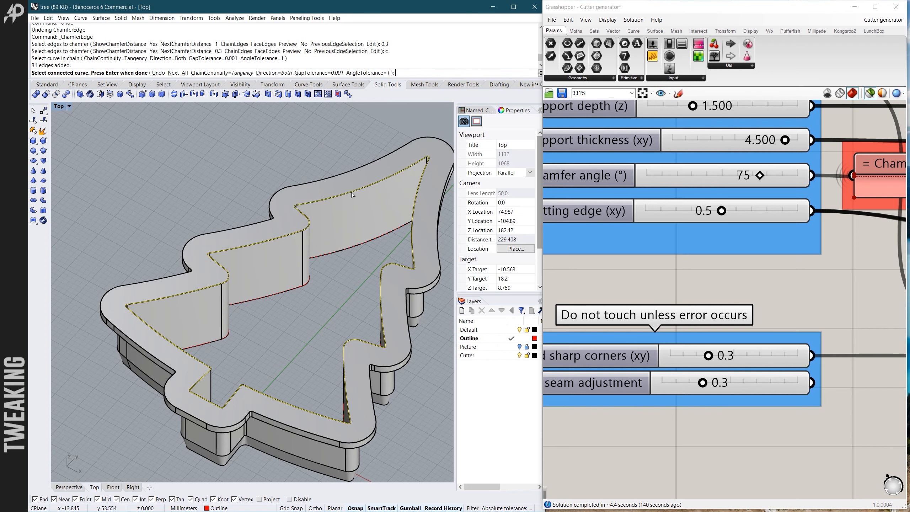
pyautogui.press('Return')
pyautogui.press('Return')
pyautogui.press('Return')
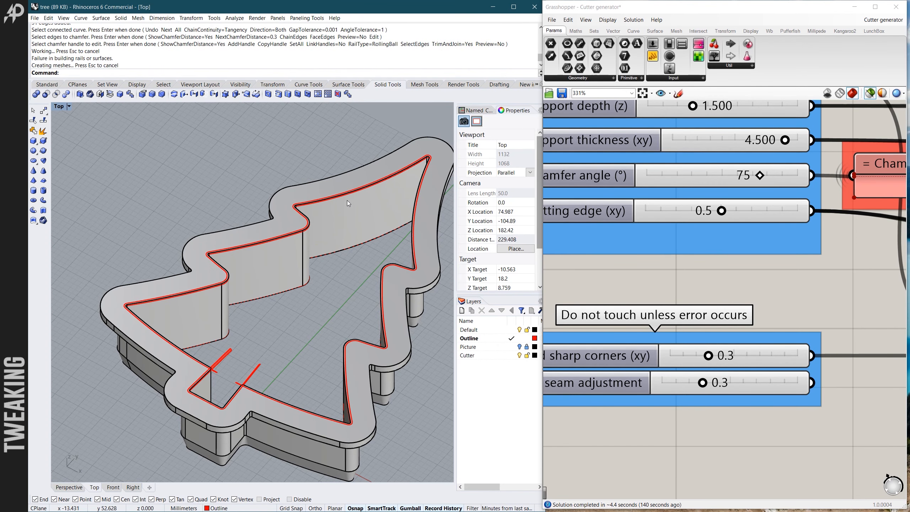
# - Examine the 0.3 chamfer's surfaces in close-up where they meet the small rounded corner beside the trunk
pyautogui.scroll(8, 202, 388)
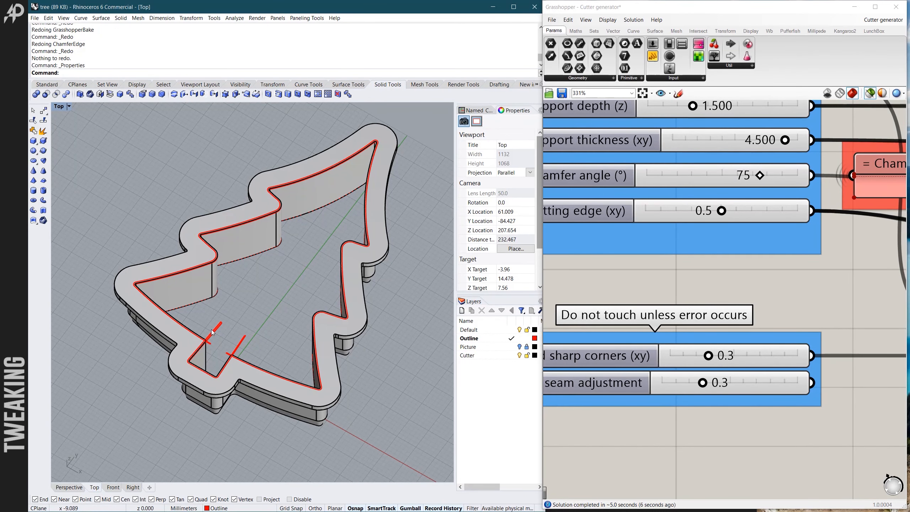
pyautogui.scroll(6, 205, 346)
pyautogui.scroll(-6, 205, 346)
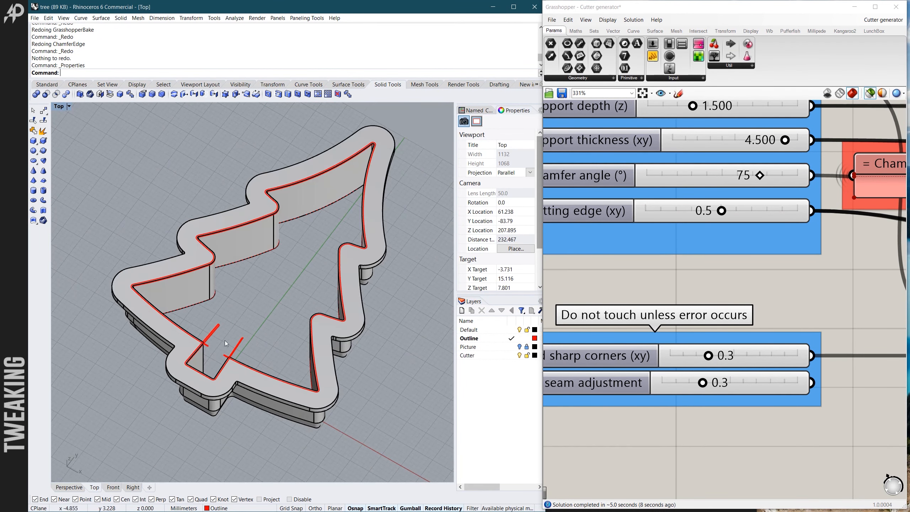
pyautogui.scroll(6, 215, 345)
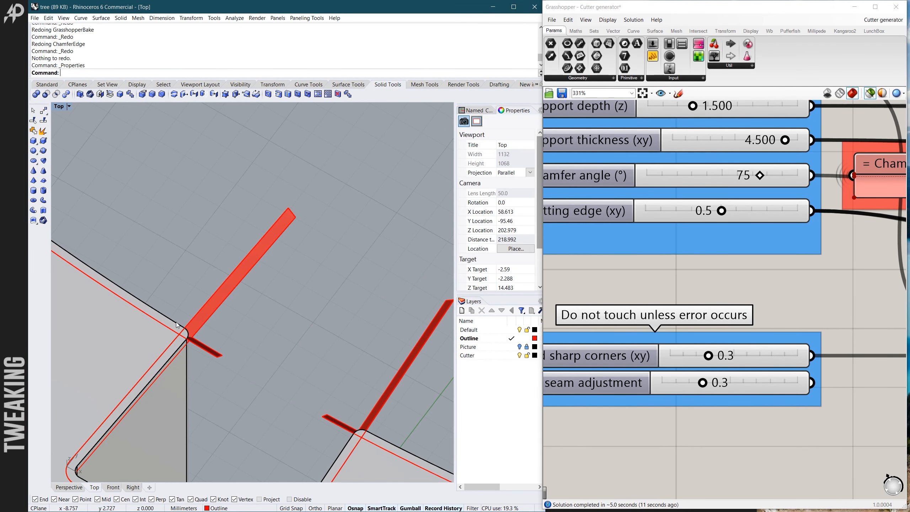
pyautogui.scroll(-2, 181, 346)
pyautogui.scroll(5, 179, 346)
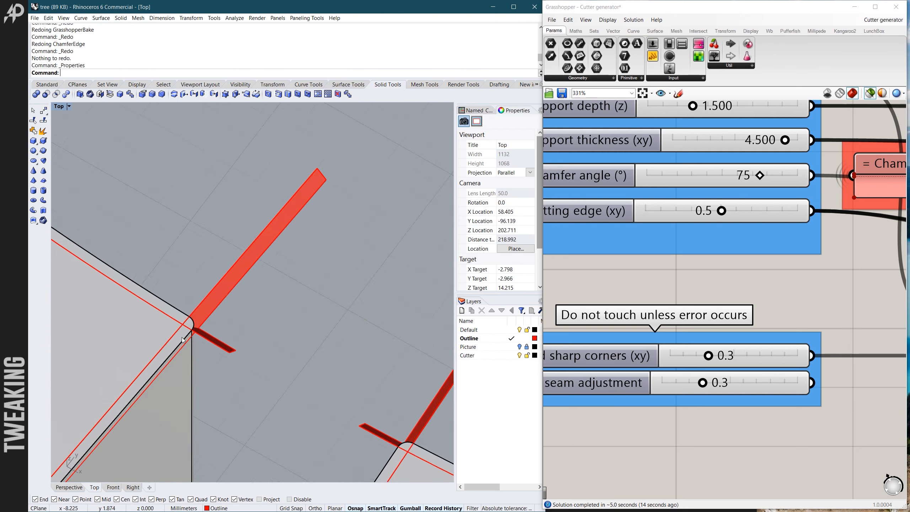
pyautogui.scroll(-3, 191, 310)
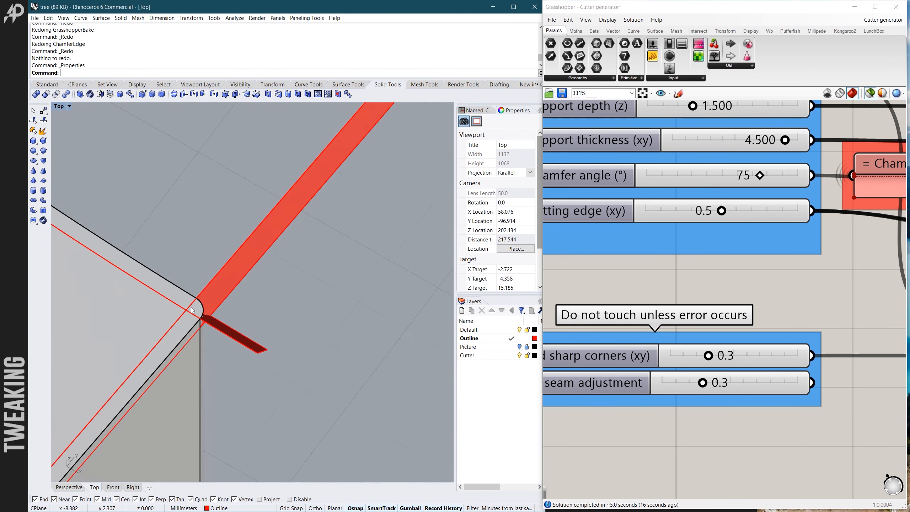
pyautogui.scroll(3, 192, 314)
pyautogui.scroll(-1, 192, 318)
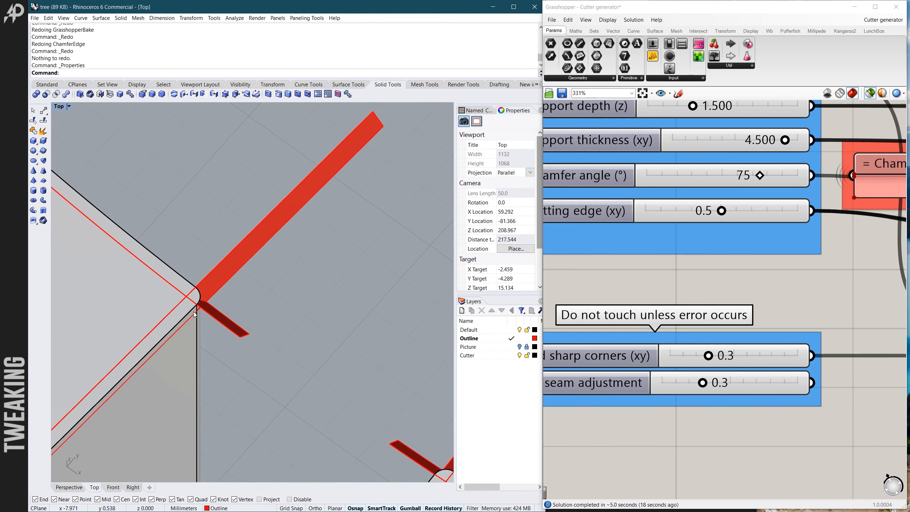
pyautogui.scroll(2, 197, 312)
pyautogui.scroll(2, 172, 293)
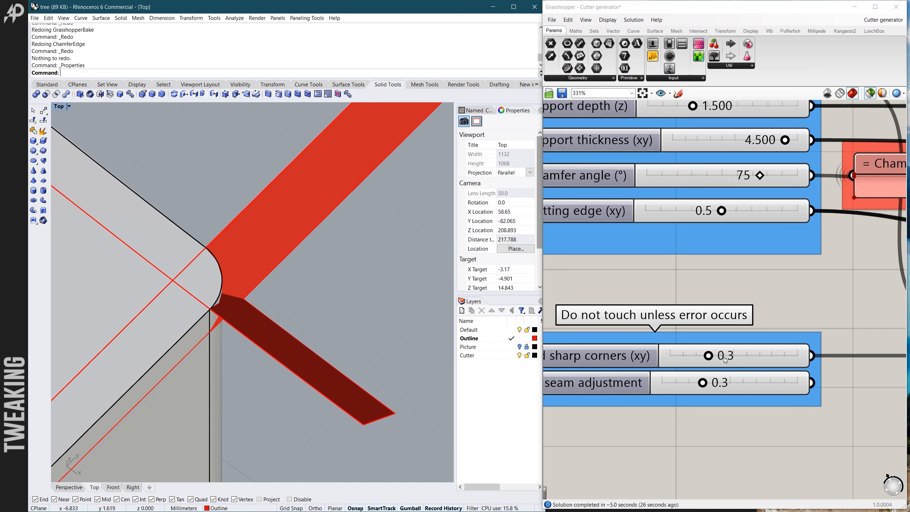
# - Compare the stray 0.3 chamfer surfaces with the rounded corners beside the trunk and the corner-rounding setting
pyautogui.scroll(-4, 362, 302)
pyautogui.scroll(6, 247, 297)
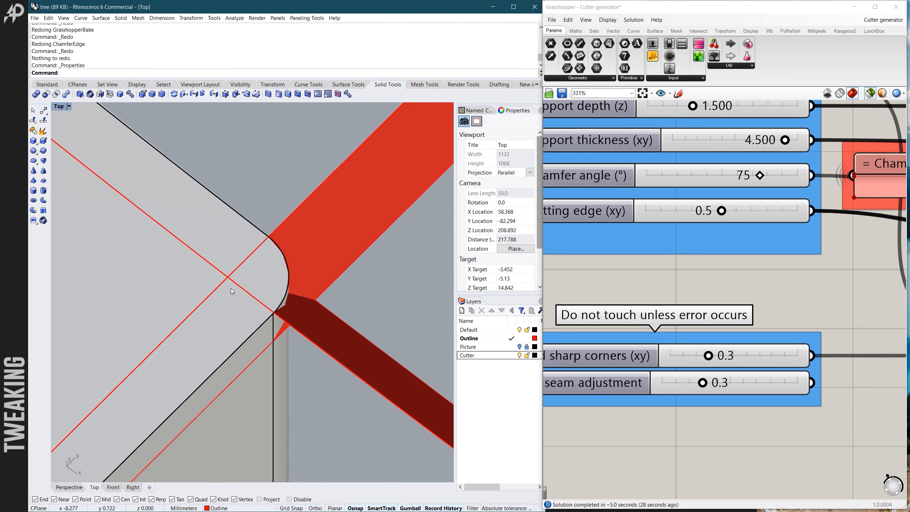
pyautogui.scroll(2, 229, 287)
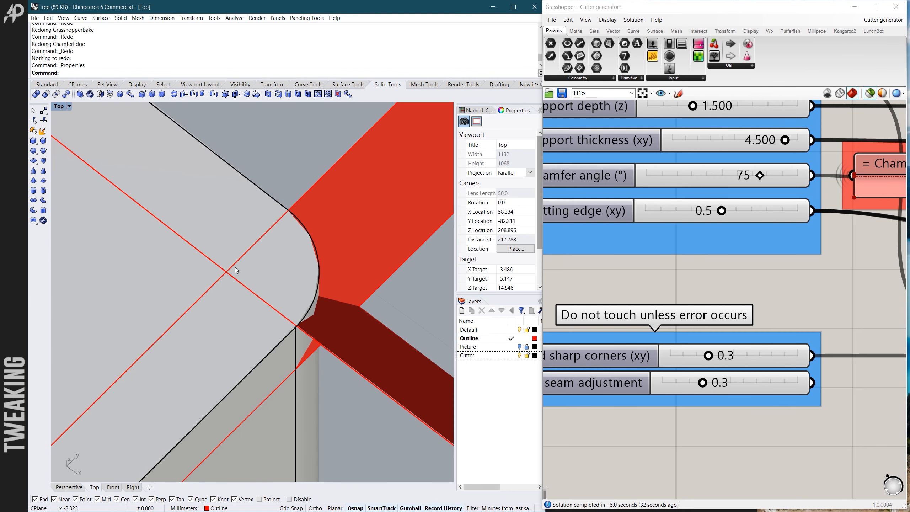
pyautogui.scroll(-3, 258, 269)
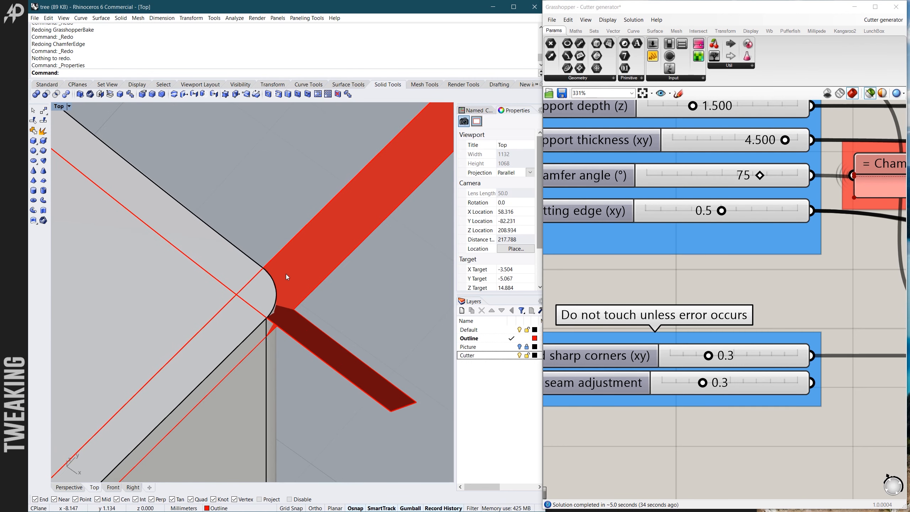
pyautogui.scroll(-5, 285, 274)
pyautogui.scroll(4, 273, 297)
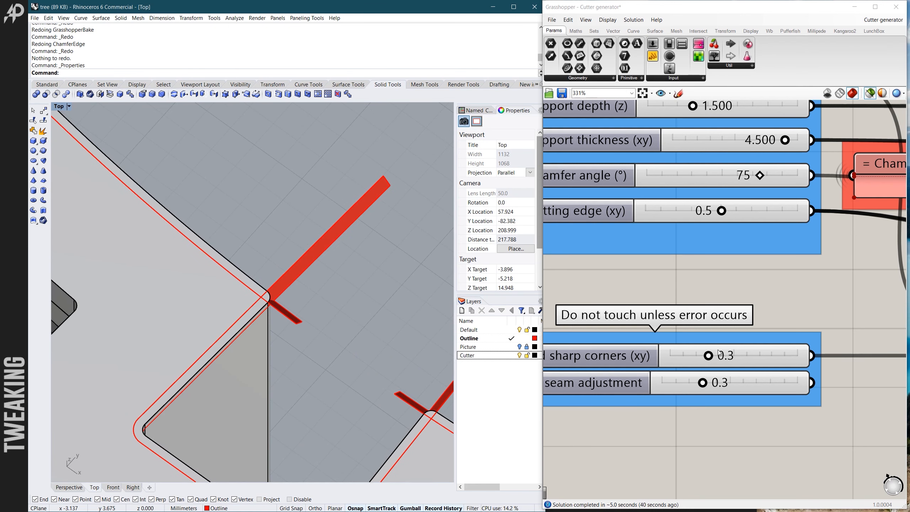
pyautogui.scroll(-5, 724, 353)
pyautogui.scroll(5, 798, 360)
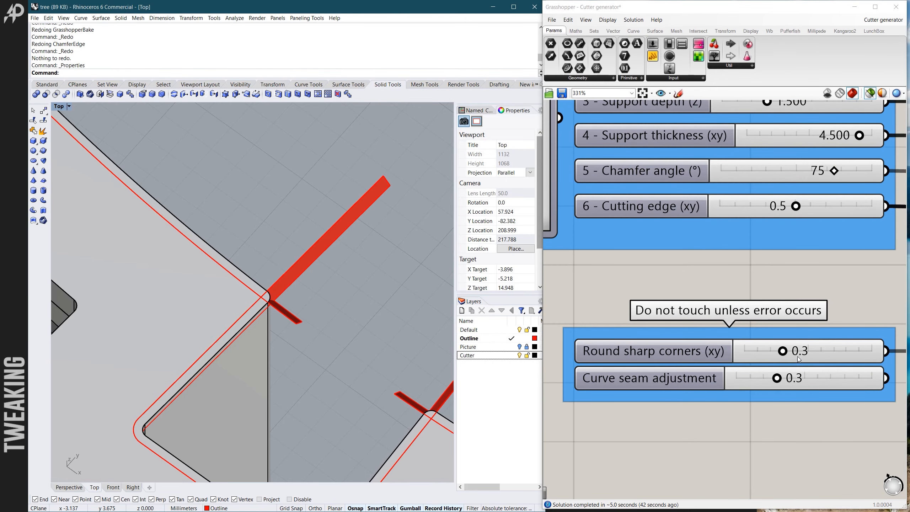
pyautogui.scroll(-8, 248, 281)
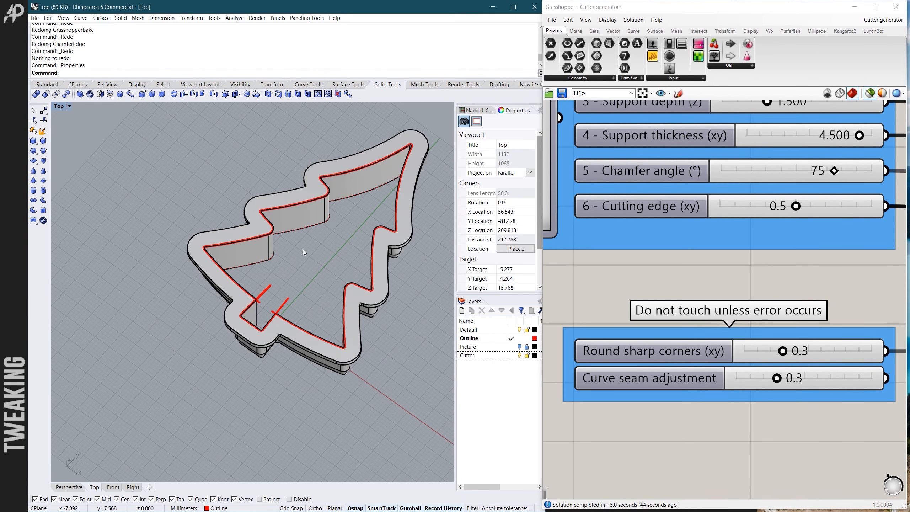
# - Undo the 0.3 chamfer and chamfer the support rim's whole inner upper edge chain with a distance of 0.29
pyautogui.scroll(4, 337, 211)
pyautogui.hotkey('ctrl', 'z')
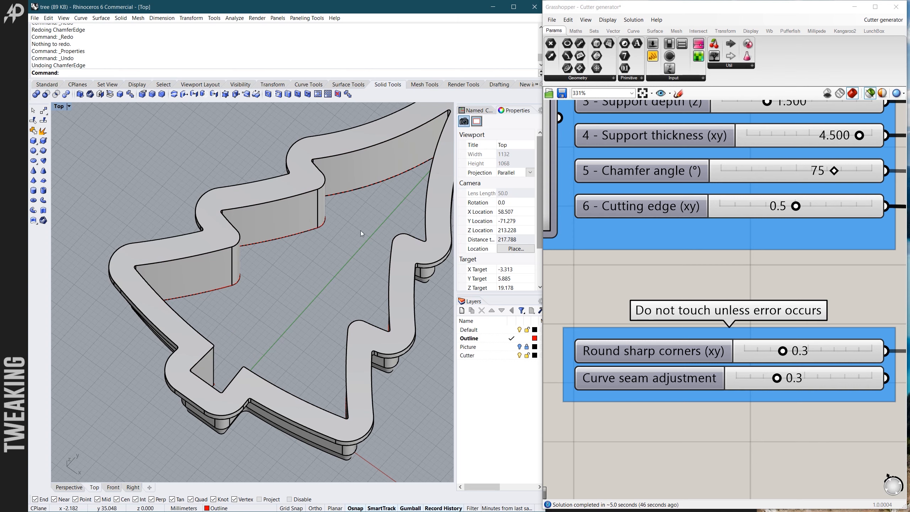
pyautogui.rightClick(178, 147)
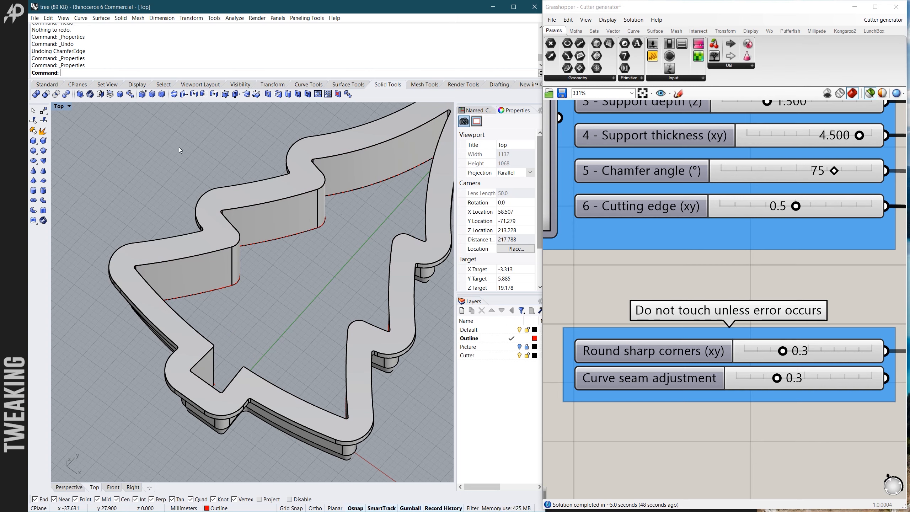
pyautogui.click(162, 94)
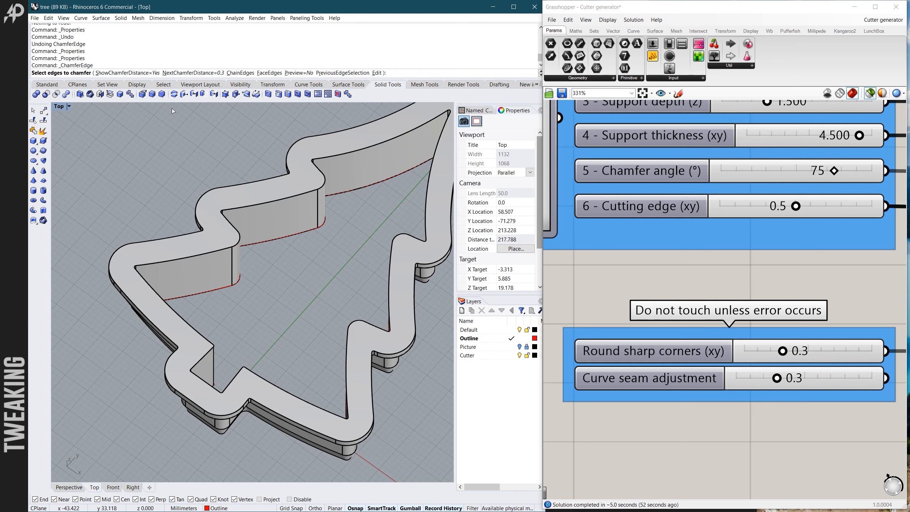
pyautogui.write('0.29')
pyautogui.press('Return')
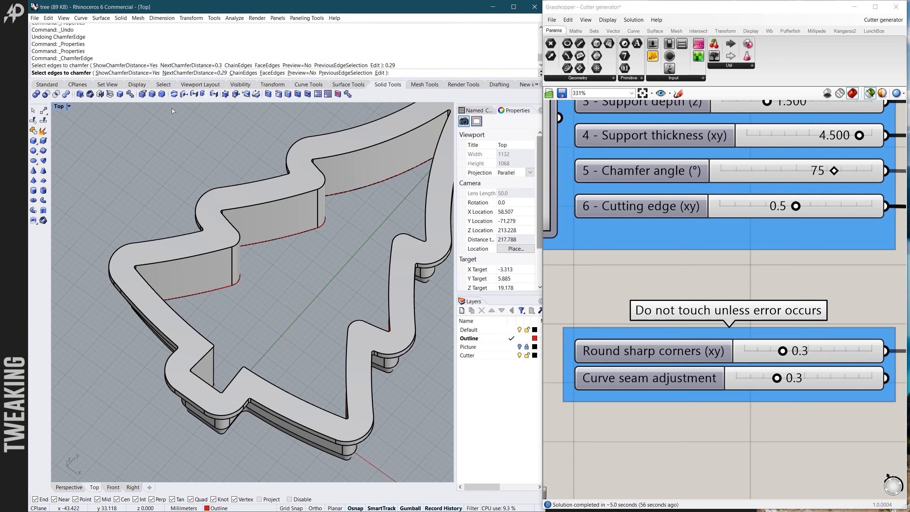
pyautogui.write('c')
pyautogui.press('Return')
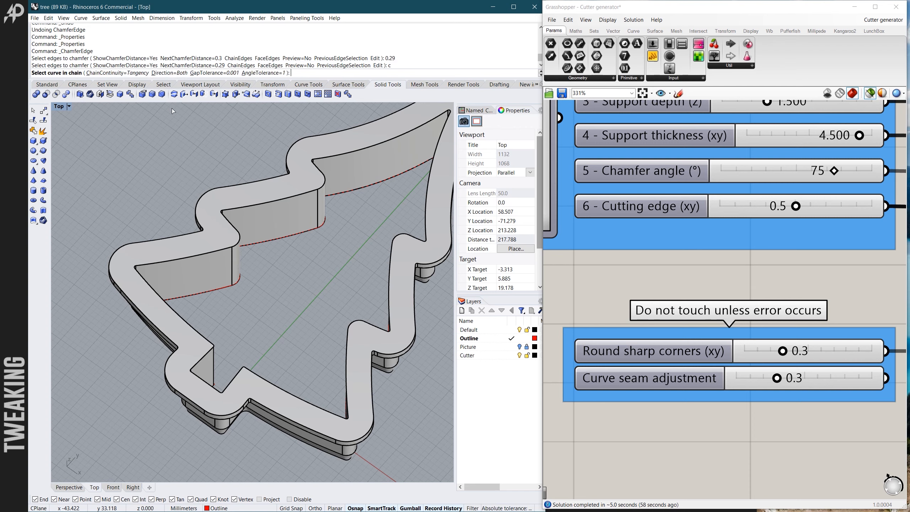
pyautogui.click(349, 156)
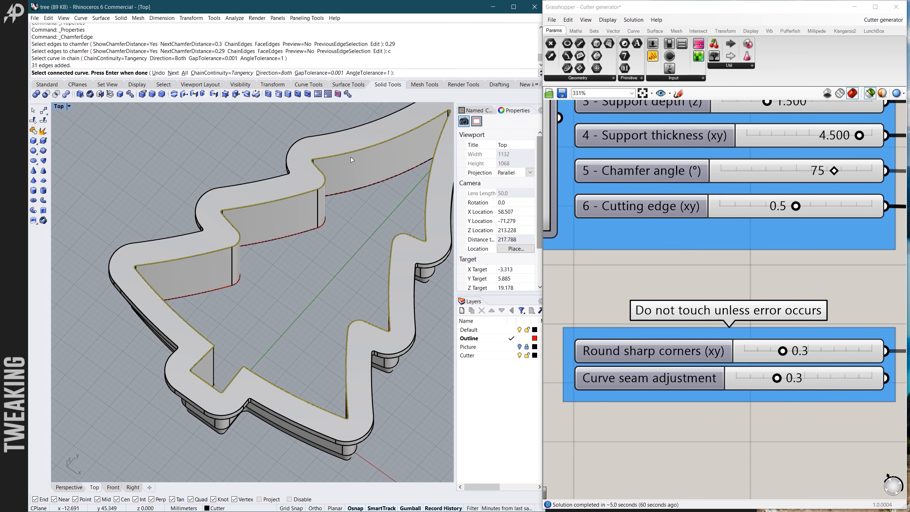
pyautogui.press('Return')
pyautogui.press('Return')
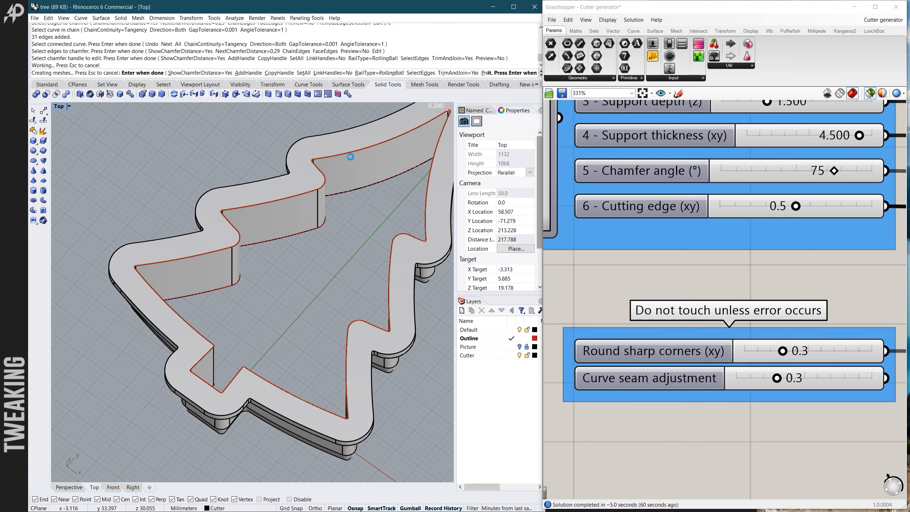
# - Check the inner chamfer at the trunk corner and chamfer the support rim's whole outer upper edge chain with a distance of 0.29
pyautogui.scroll(10, 212, 351)
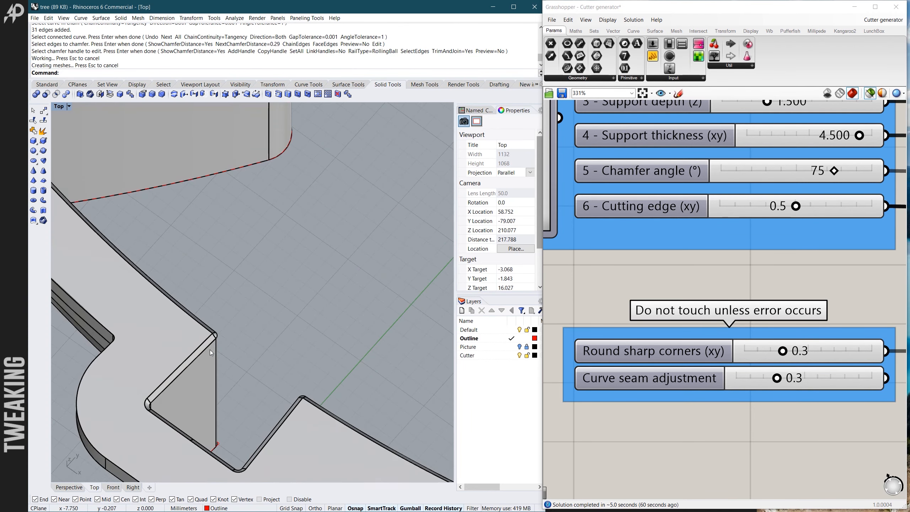
pyautogui.scroll(-10, 213, 320)
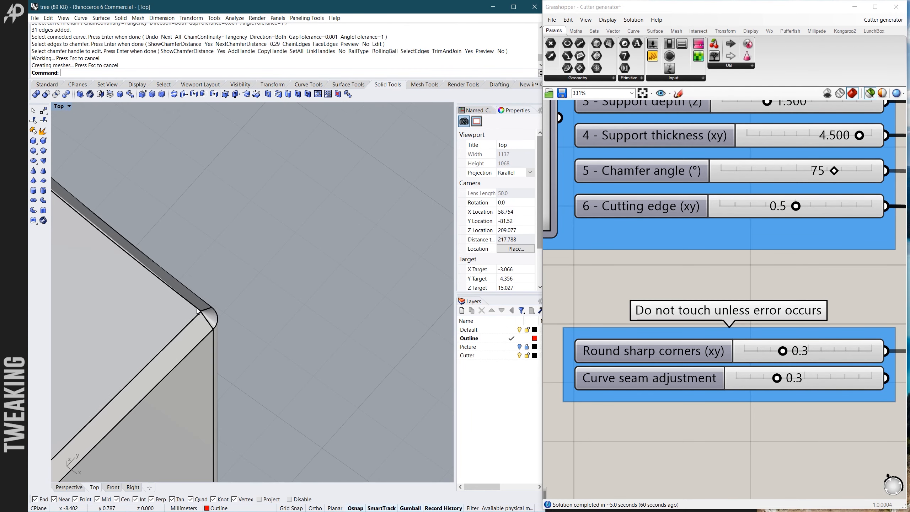
pyautogui.scroll(10, 247, 252)
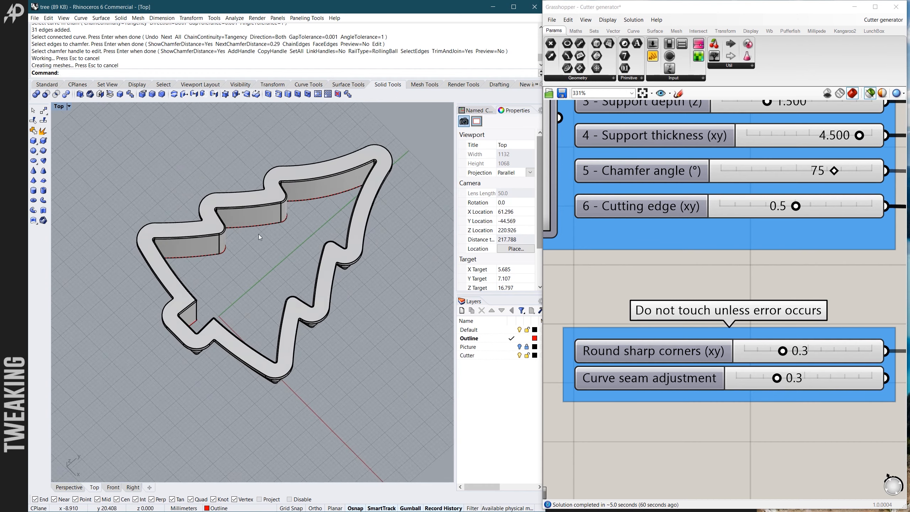
pyautogui.scroll(-8, 263, 282)
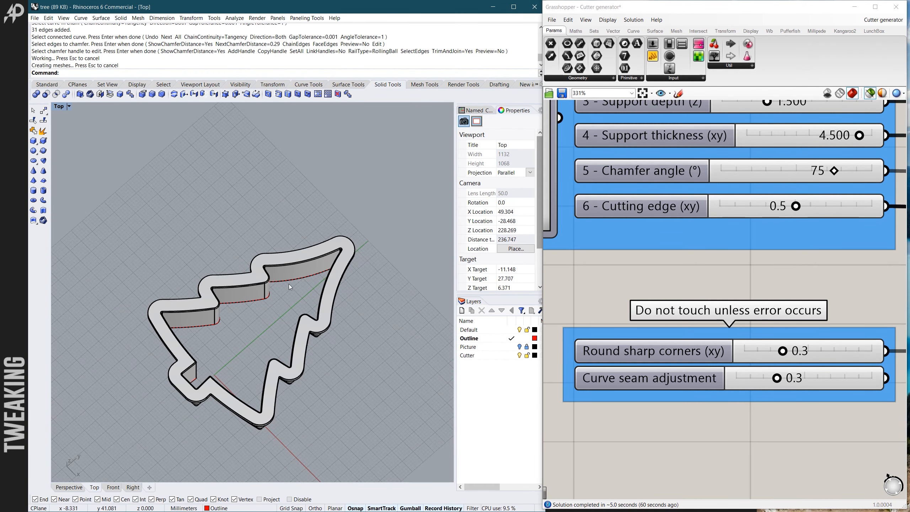
pyautogui.scroll(6, 288, 278)
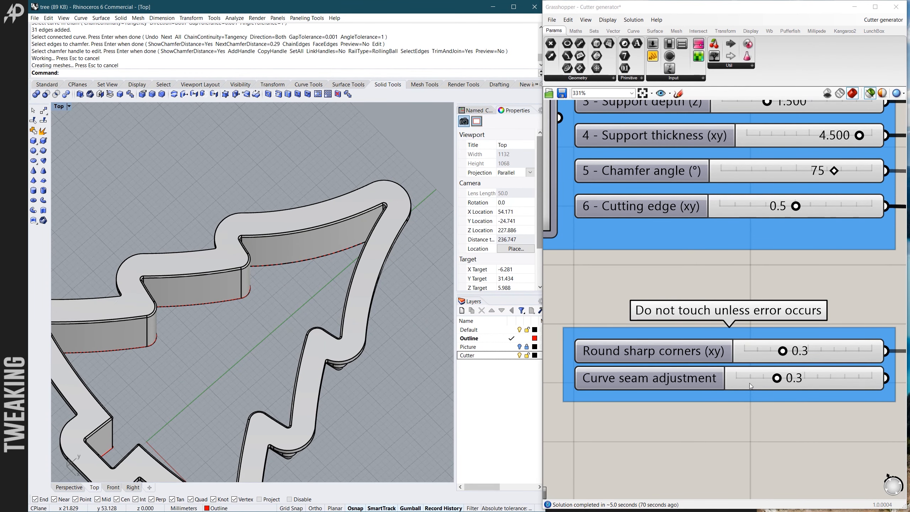
pyautogui.scroll(5, 355, 171)
pyautogui.rightClick(348, 195)
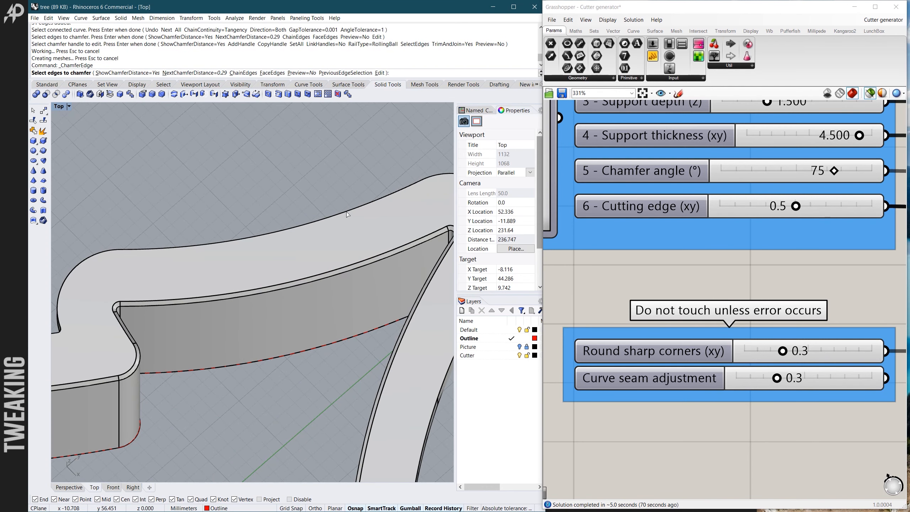
pyautogui.click(348, 214)
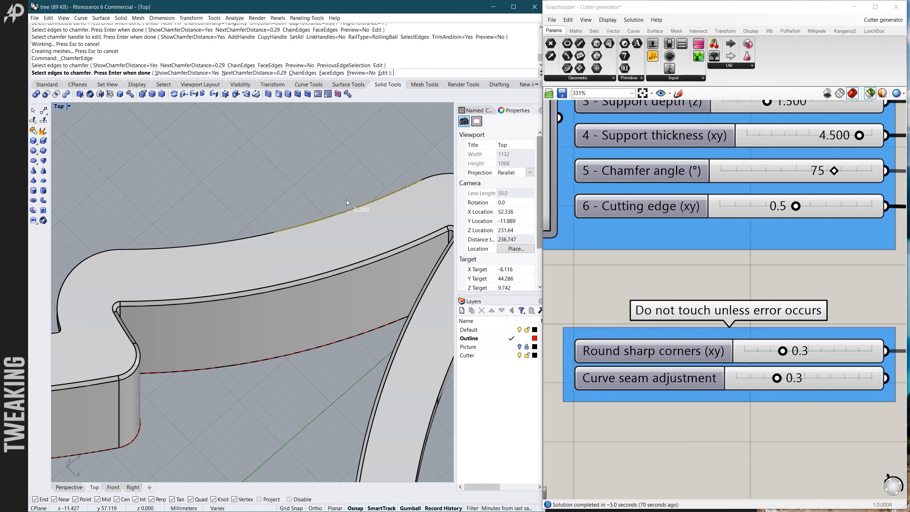
pyautogui.write('c')
pyautogui.press('Return')
pyautogui.click(265, 238)
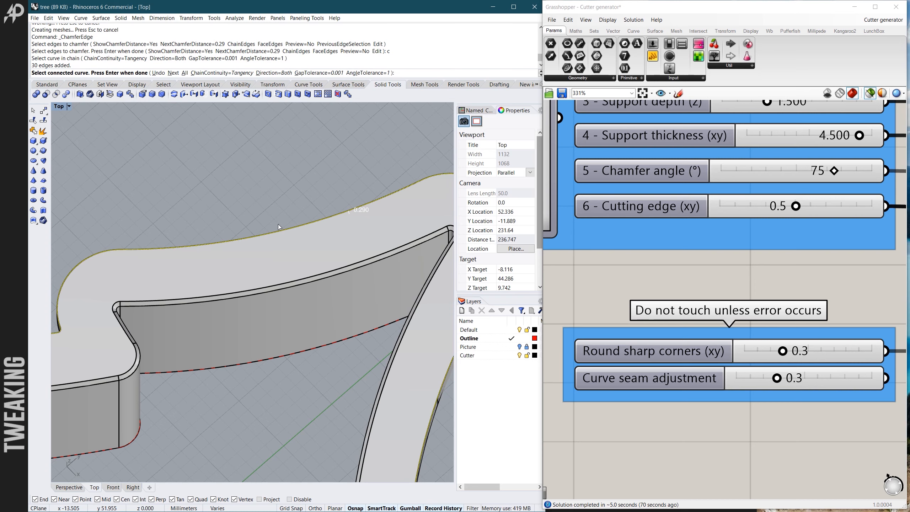
pyautogui.press('Return')
pyautogui.press('Return')
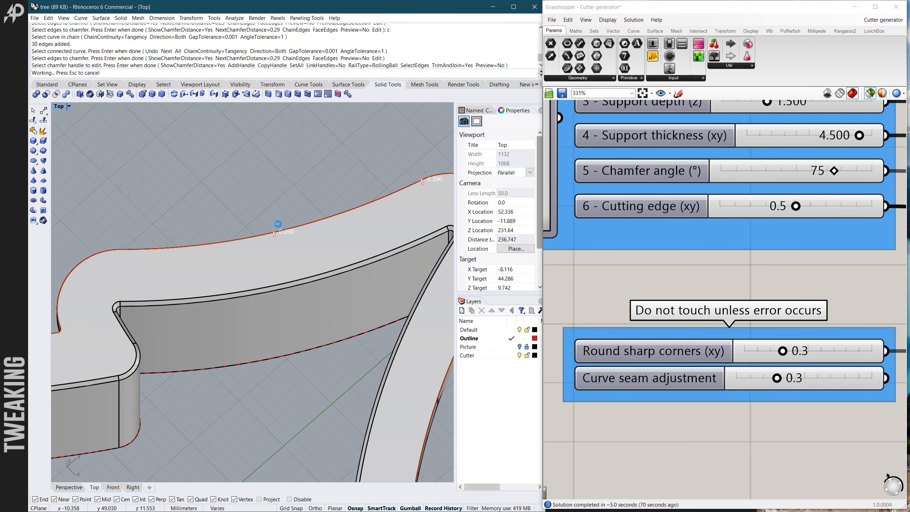
# - Examine the chamfered cutter from above and its cutting edge from below, especially the corners beside the trunk
pyautogui.scroll(-10, 300, 191)
pyautogui.scroll(-6, 299, 191)
pyautogui.scroll(11, 272, 254)
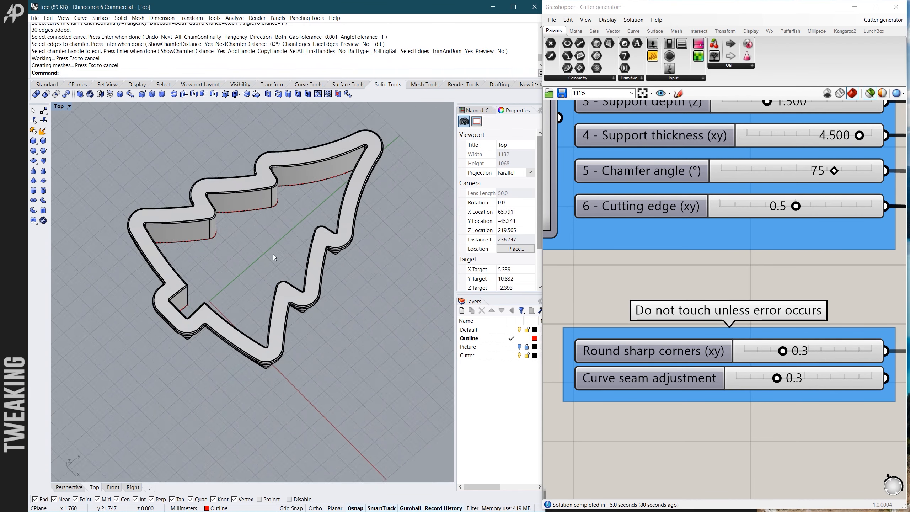
pyautogui.moveTo(229, 321); pyautogui.dragTo(234, 302, button='right')
pyautogui.scroll(-6, 235, 302)
pyautogui.scroll(5, 247, 251)
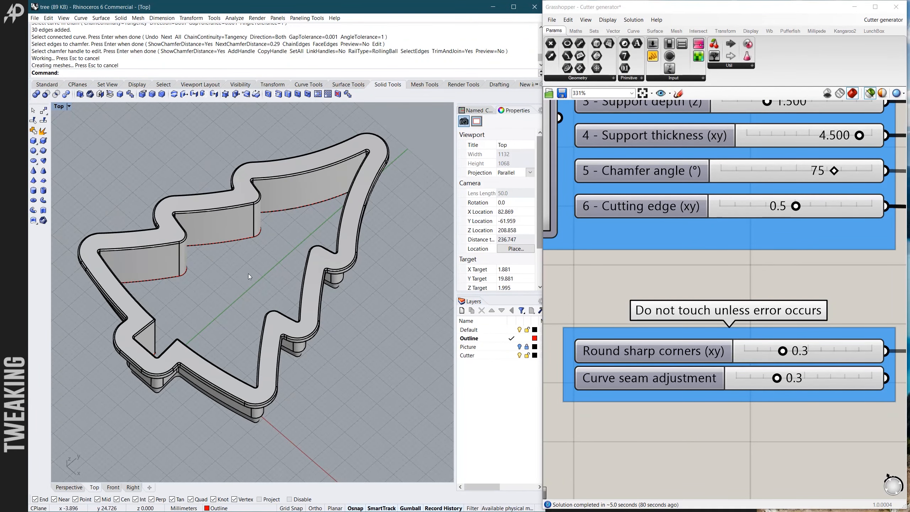
pyautogui.moveTo(233, 382); pyautogui.dragTo(418, 190, button='right')
pyautogui.scroll(-4, 416, 204)
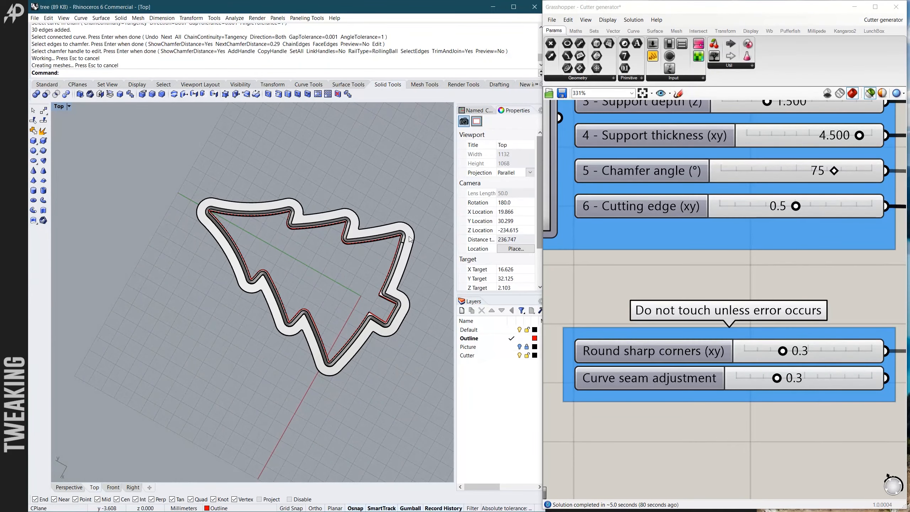
pyautogui.scroll(12, 402, 246)
pyautogui.scroll(-8, 401, 227)
pyautogui.scroll(8, 380, 330)
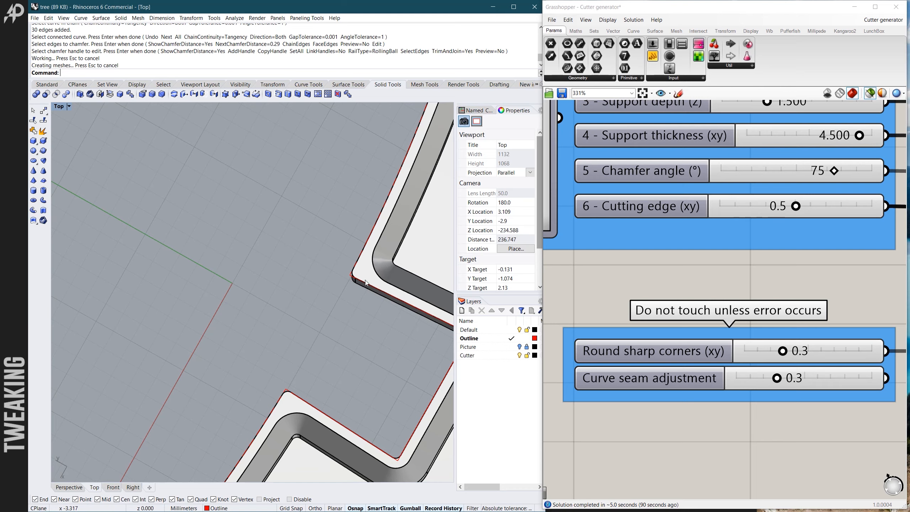
pyautogui.scroll(-10, 369, 283)
# - Examine the chamfered support rim and the outer walls of the whole cutter from several oblique angles
pyautogui.keyDown('ctrl'); pyautogui.keyDown('shift'); pyautogui.moveTo(336, 281); pyautogui.dragTo(210, 385, button='right'); pyautogui.keyUp('shift'); pyautogui.keyUp('ctrl')
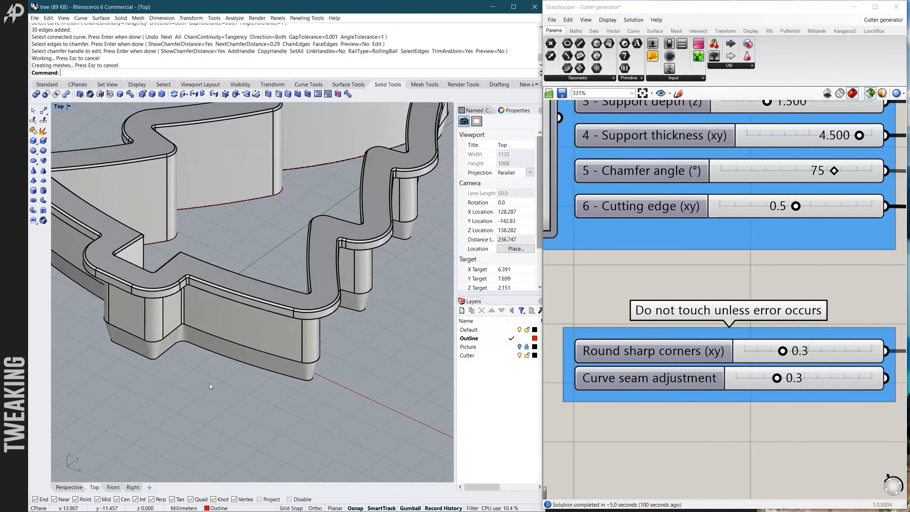
pyautogui.scroll(-5, 209, 384)
pyautogui.keyDown('ctrl'); pyautogui.keyDown('shift'); pyautogui.moveTo(205, 339); pyautogui.dragTo(214, 393, button='right'); pyautogui.keyUp('shift'); pyautogui.keyUp('ctrl')
pyautogui.scroll(-6, 215, 391)
pyautogui.scroll(8, 216, 319)
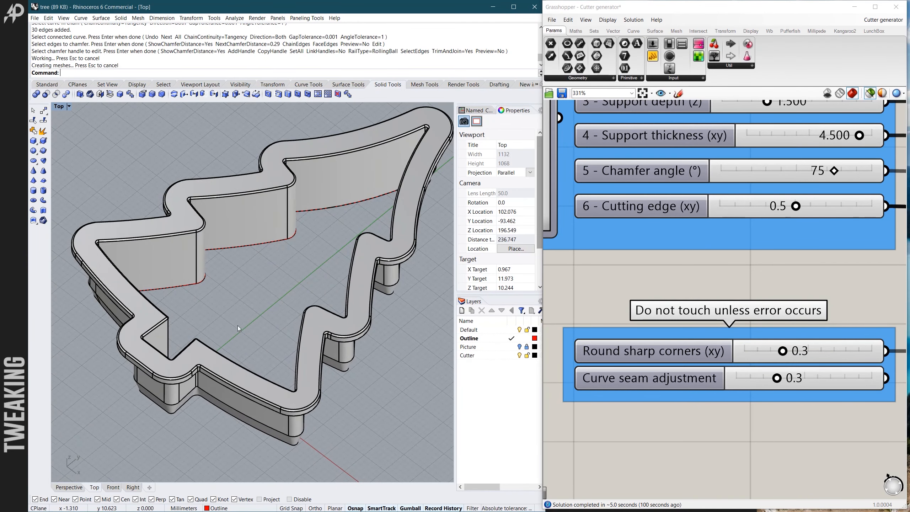
pyautogui.keyDown('ctrl'); pyautogui.keyDown('shift'); pyautogui.moveTo(237, 325); pyautogui.dragTo(242, 335, button='right'); pyautogui.keyUp('shift'); pyautogui.keyUp('ctrl')
pyautogui.scroll(-5, 271, 300)
pyautogui.scroll(5, 265, 300)
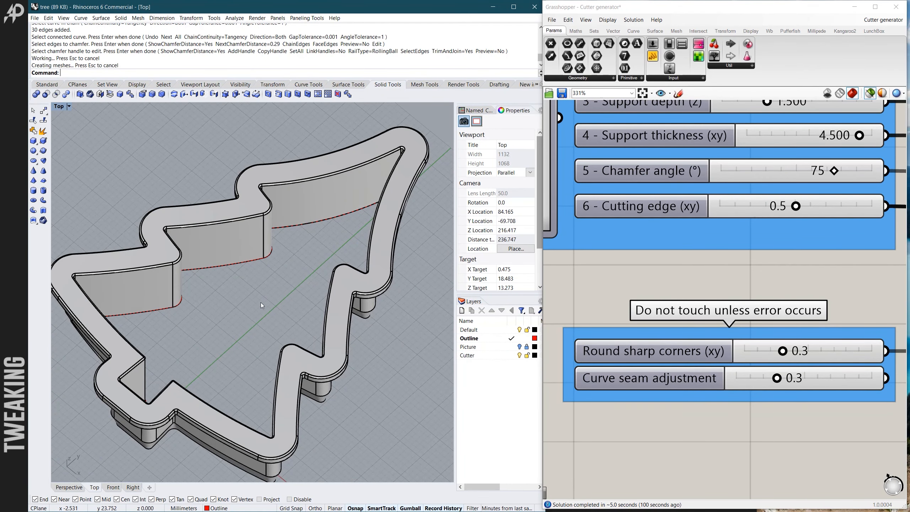
pyautogui.scroll(-5, 265, 301)
pyautogui.scroll(5, 231, 332)
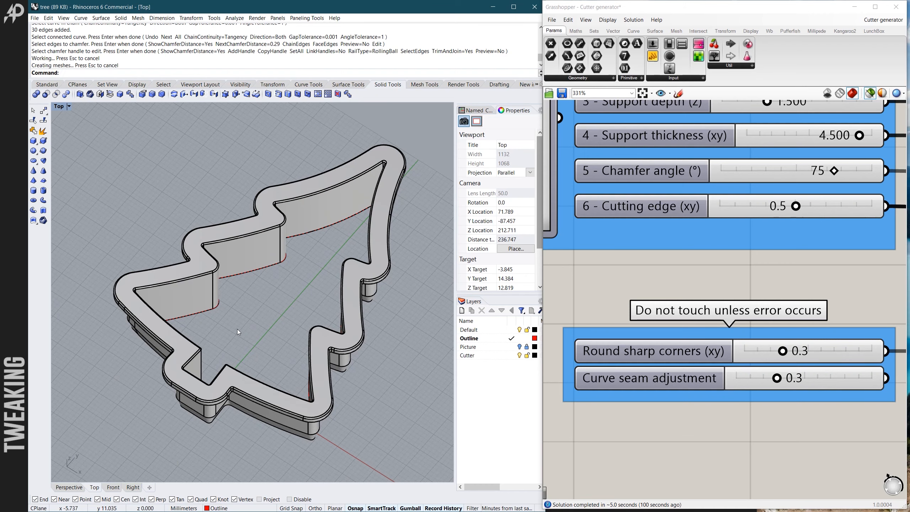
pyautogui.scroll(3, 242, 344)
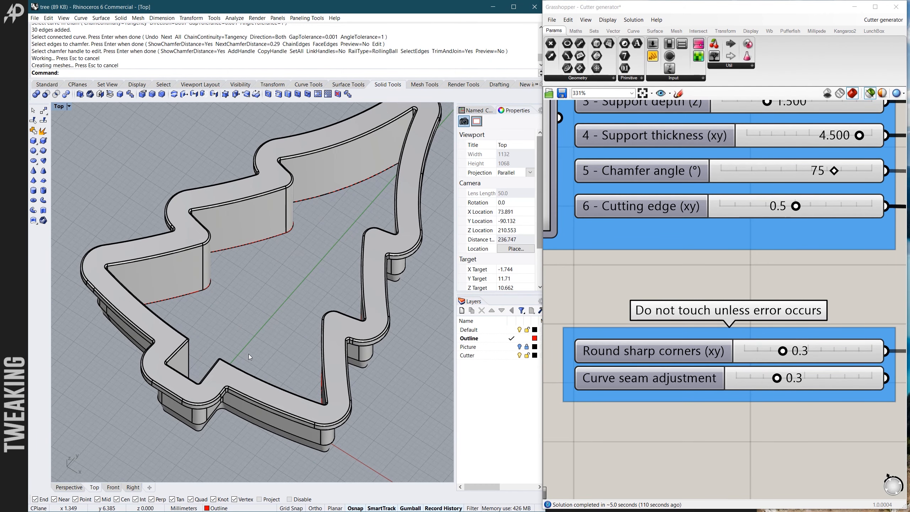
pyautogui.scroll(-1, 248, 354)
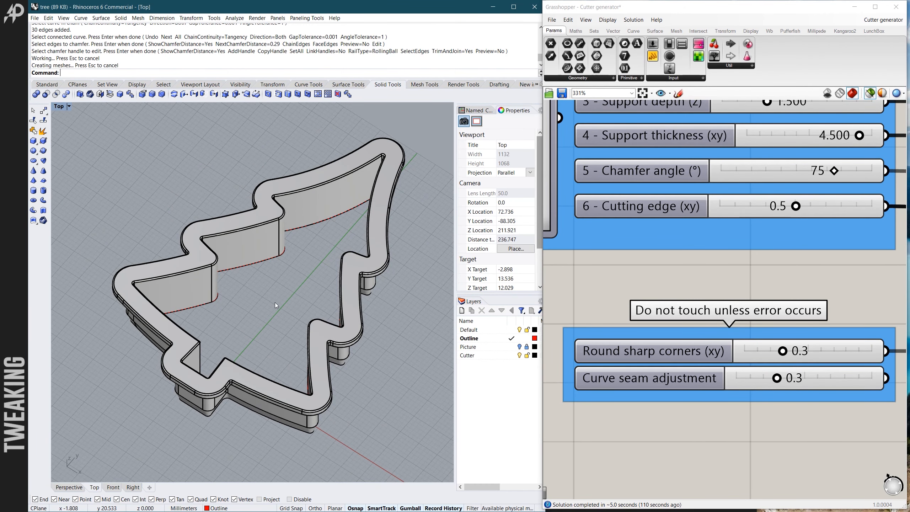
pyautogui.moveTo(275, 302); pyautogui.dragTo(296, 279, button='right')
pyautogui.scroll(-3, 195, 268)
pyautogui.scroll(3, 266, 268)
pyautogui.scroll(-2, 296, 279)
pyautogui.scroll(2, 274, 279)
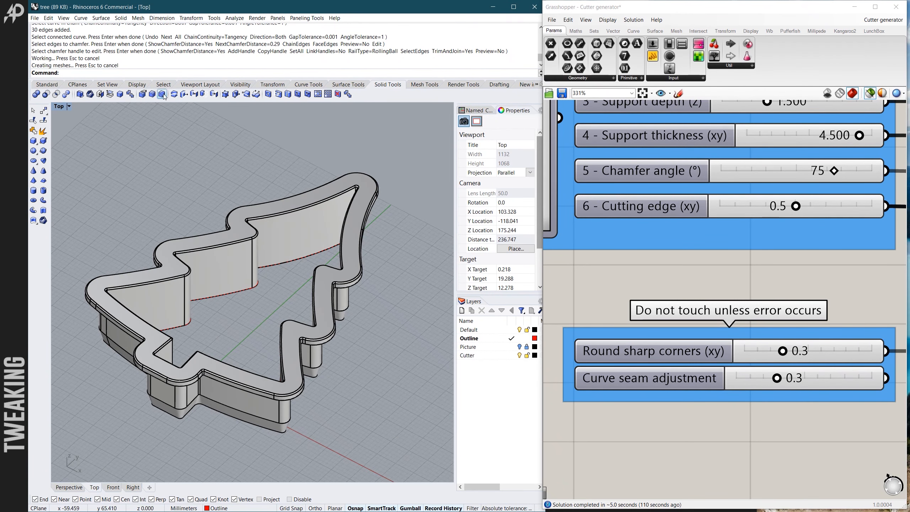
# - Select the chamfered tree cutter solid and start exporting only the selected object
pyautogui.click(35, 18)
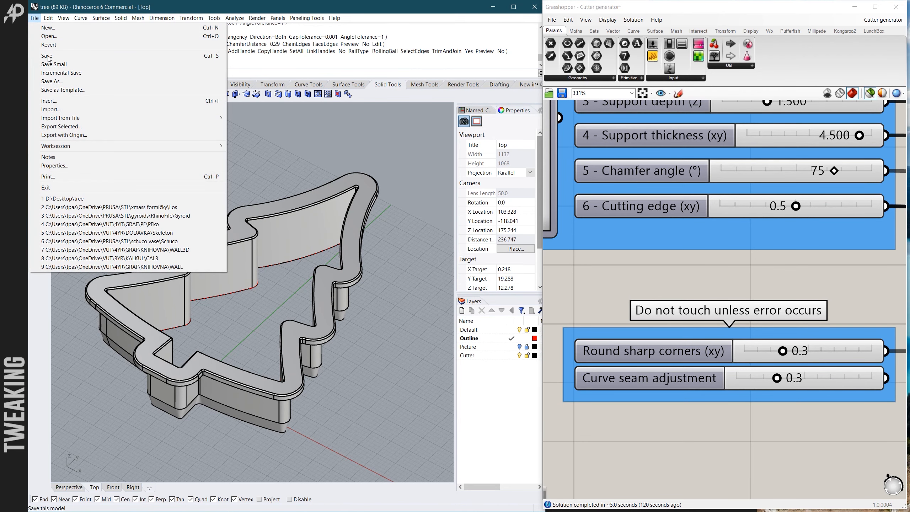
pyautogui.click(264, 123)
pyautogui.click(265, 219)
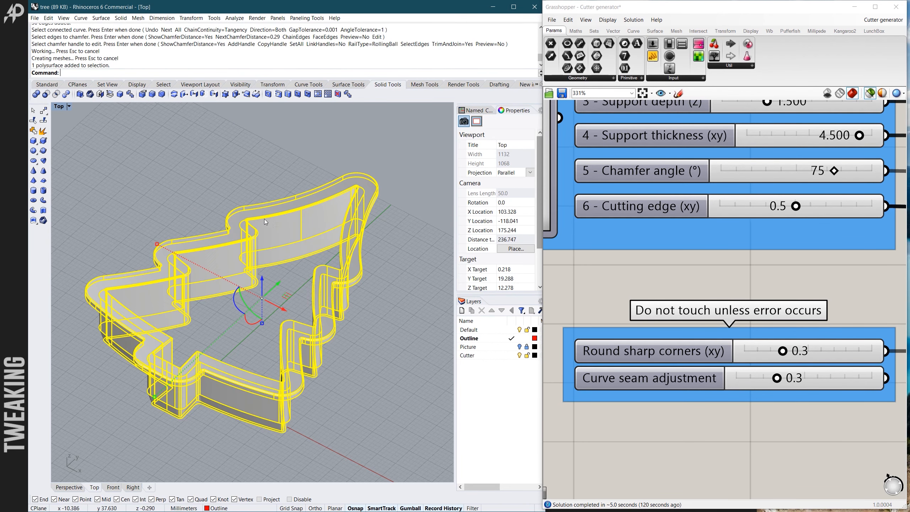
pyautogui.click(35, 17)
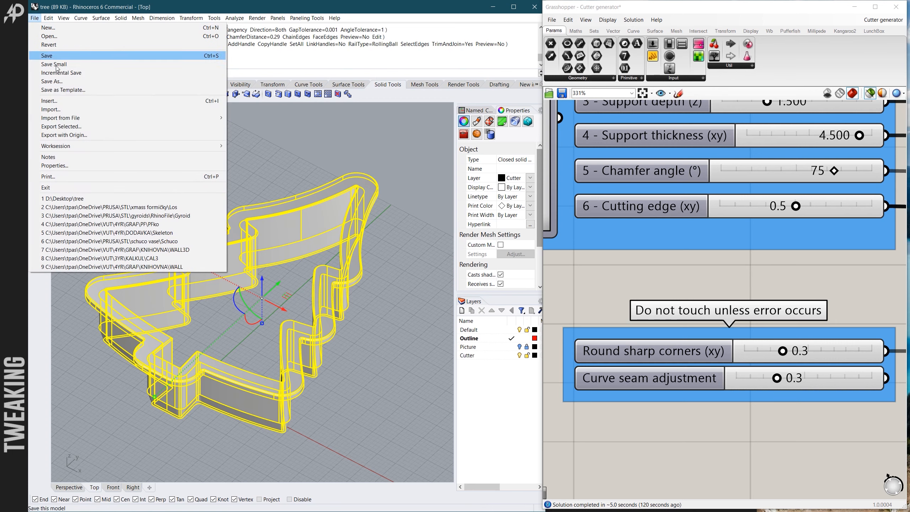
pyautogui.click(79, 126)
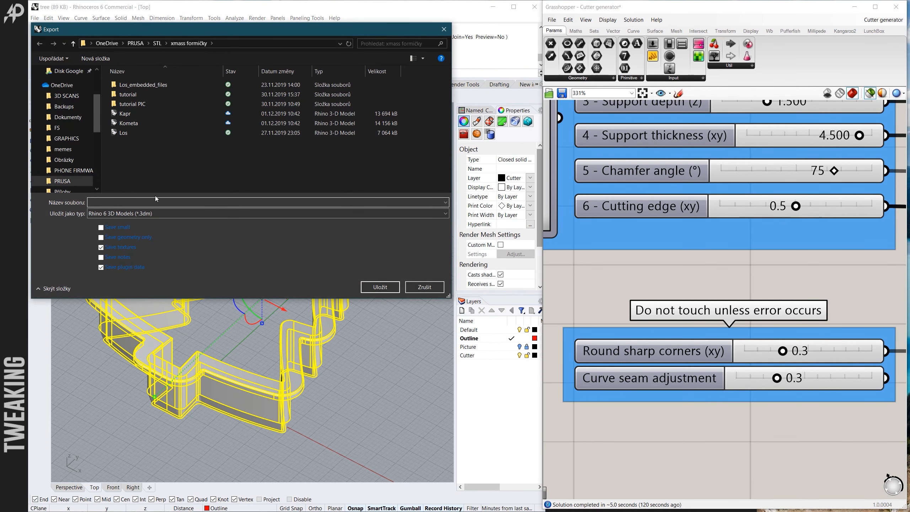
# - Set the export format to STL (Stereolithography) and save the file under the name tree
pyautogui.click(155, 213)
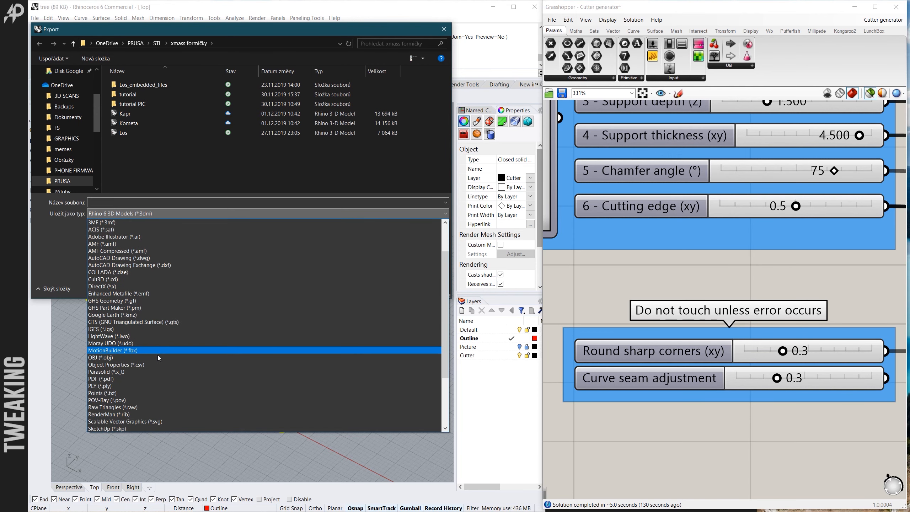
pyautogui.scroll(-3, 157, 369)
pyautogui.click(162, 374)
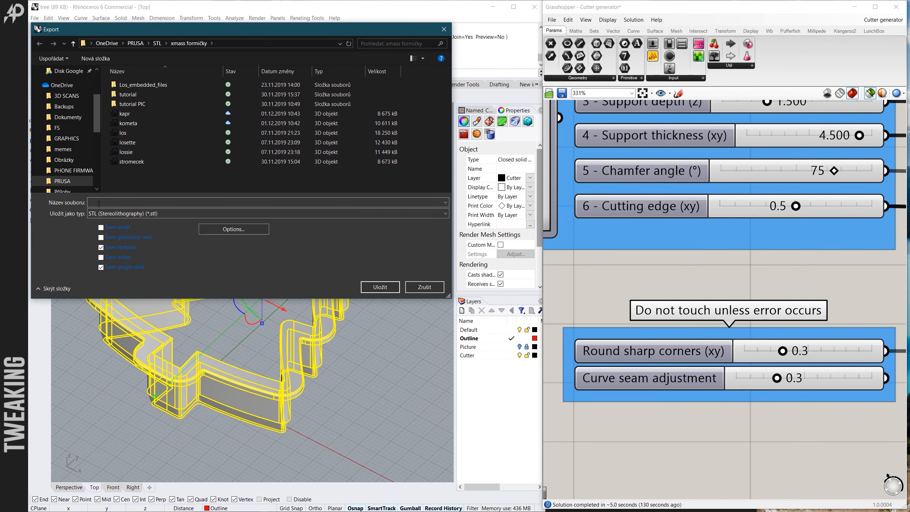
pyautogui.click(100, 202)
pyautogui.write('tree')
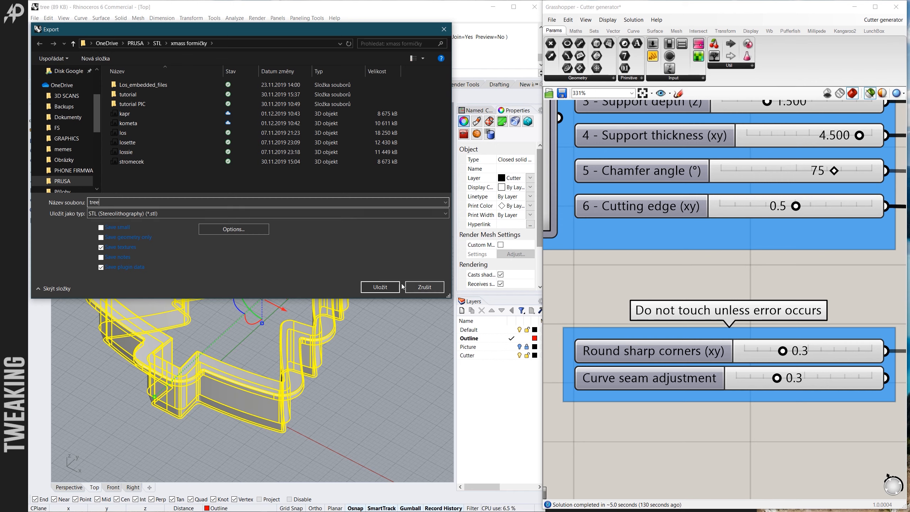
pyautogui.click(380, 287)
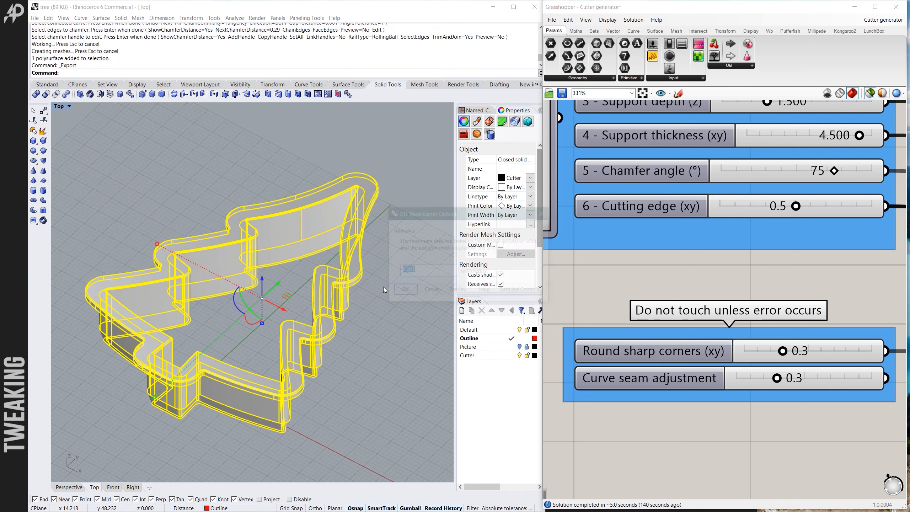
# - Try a 0.01 mm mesh tolerance for the STL export, check the resulting file size and cancel the export
pyautogui.click(416, 271)
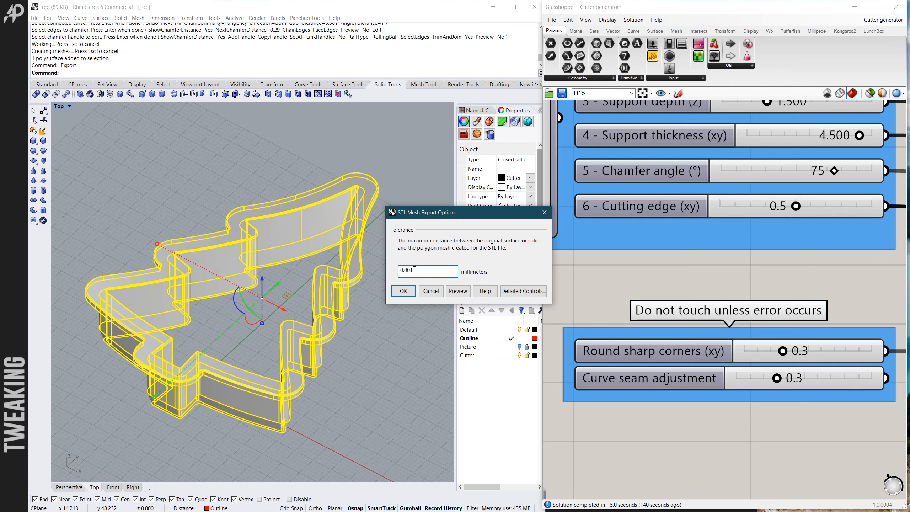
pyautogui.moveTo(415, 272)
pyautogui.mouseDown()
pyautogui.moveTo(400, 272)
pyautogui.moveTo(414, 271)
pyautogui.mouseUp()
pyautogui.click(415, 269)
pyautogui.moveTo(403, 268); pyautogui.dragTo(414, 270)
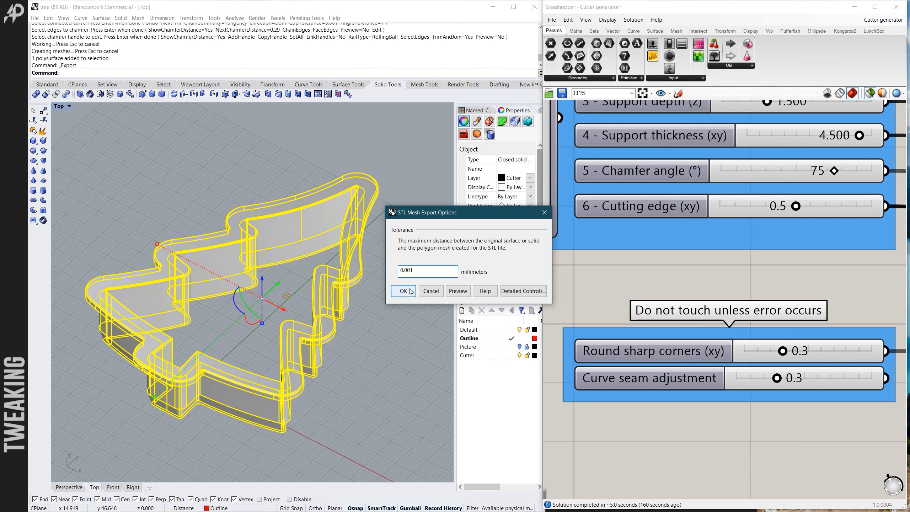
pyautogui.press('BackSpace')
pyautogui.press('BackSpace')
pyautogui.write('1')
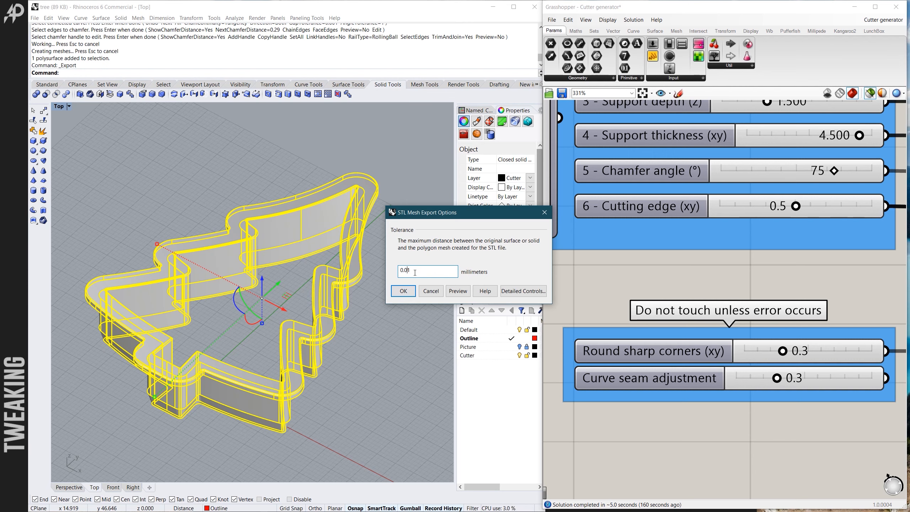
pyautogui.click(411, 291)
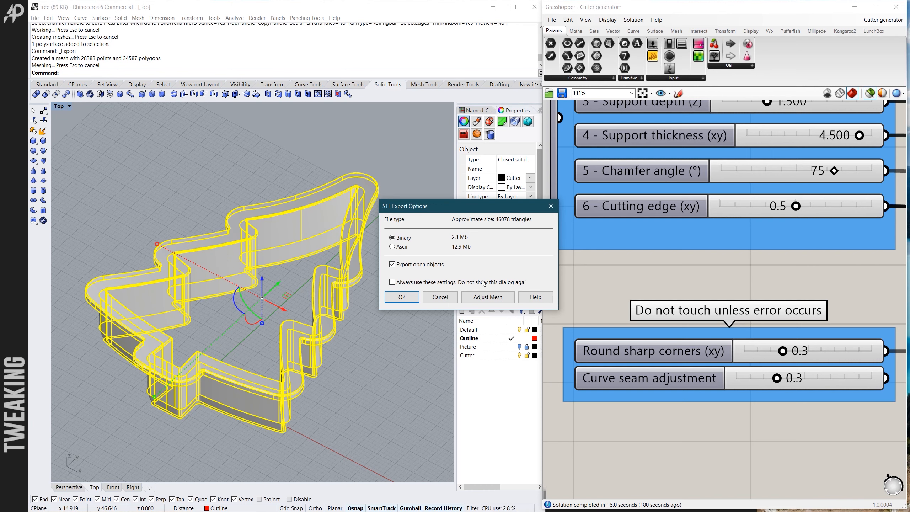
pyautogui.click(440, 297)
# - Export the selected cutter as a binary STL file named tree with a mesh tolerance of 0.001 mm
pyautogui.click(35, 18)
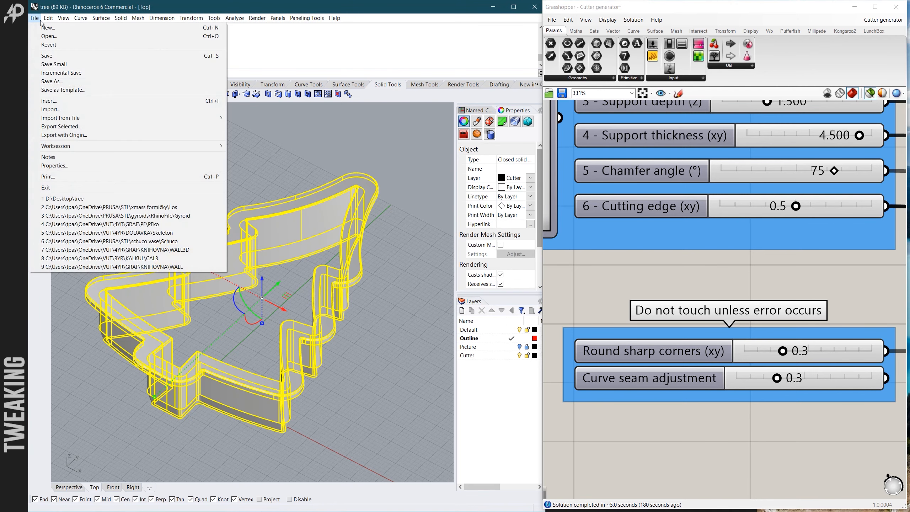
pyautogui.click(61, 127)
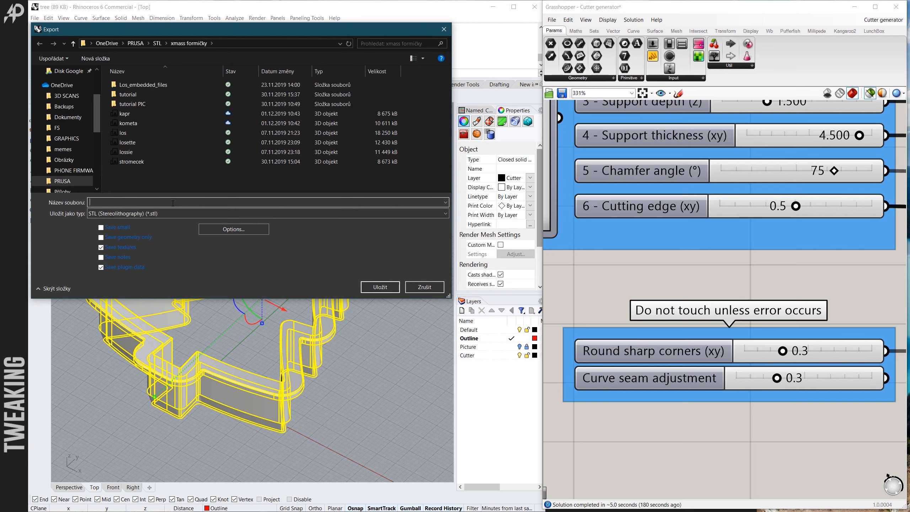
pyautogui.write('tree')
pyautogui.click(381, 287)
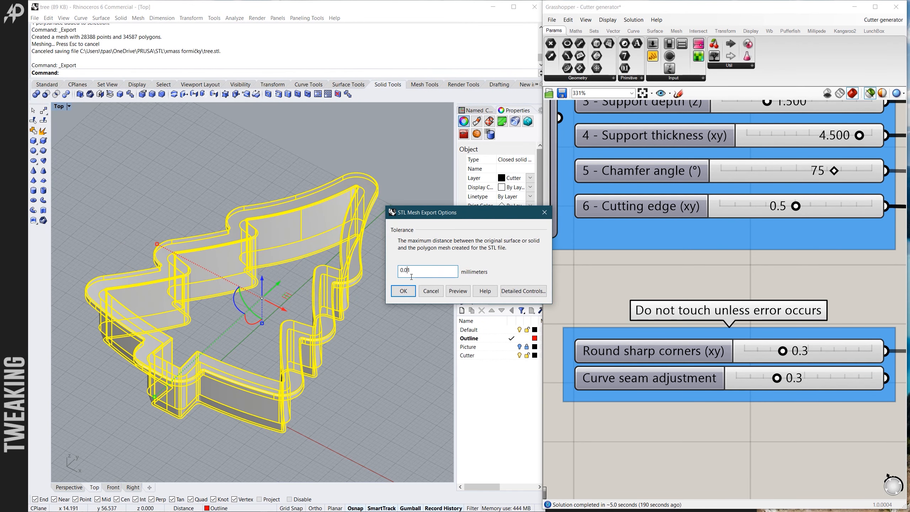
pyautogui.write('0')
pyautogui.click(405, 291)
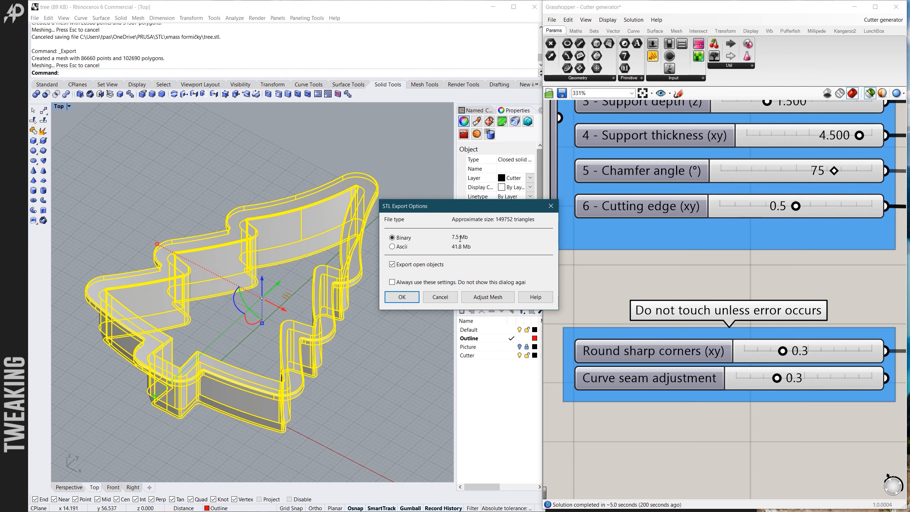
pyautogui.moveTo(444, 209); pyautogui.dragTo(414, 186)
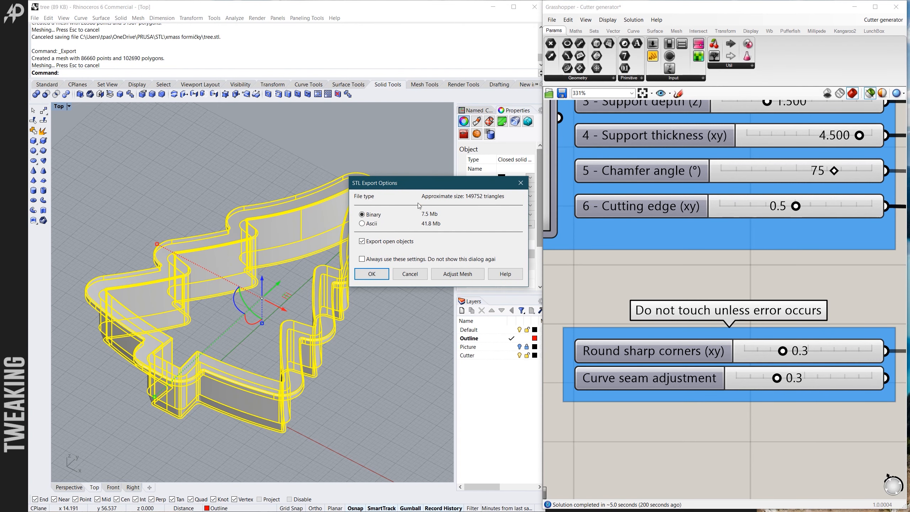
pyautogui.click(372, 274)
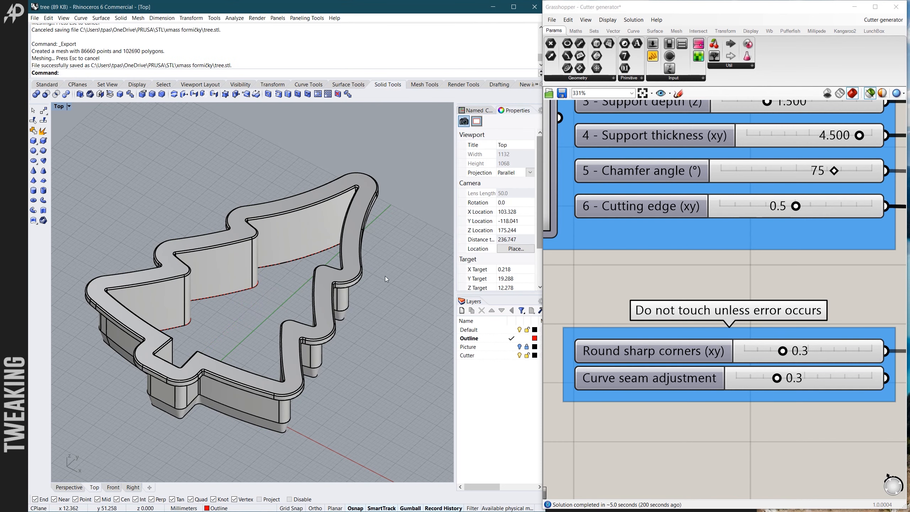
# - Examine the exported tree cutter's upper rim and inner walls from slightly different oblique angles and distances
pyautogui.scroll(5, 336, 328)
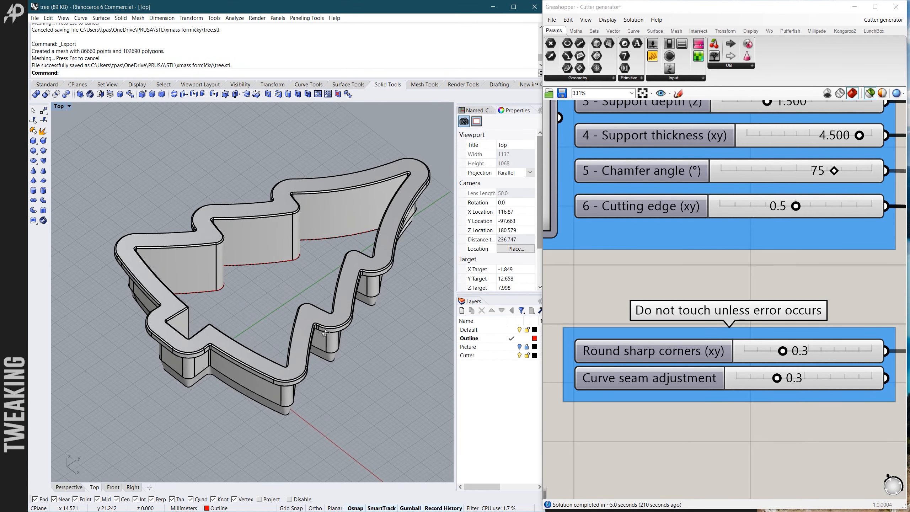
pyautogui.scroll(-2, 284, 335)
pyautogui.scroll(2, 335, 316)
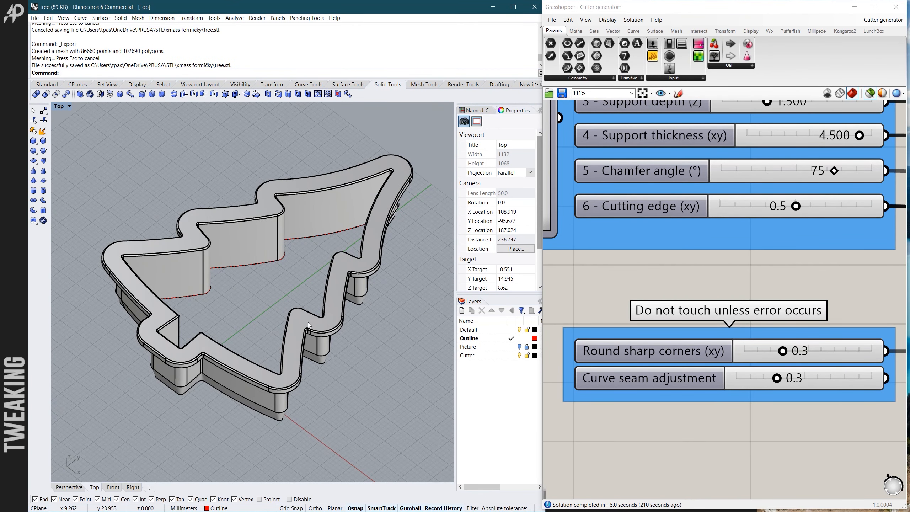
pyautogui.moveTo(258, 340); pyautogui.dragTo(261, 299, button='right')
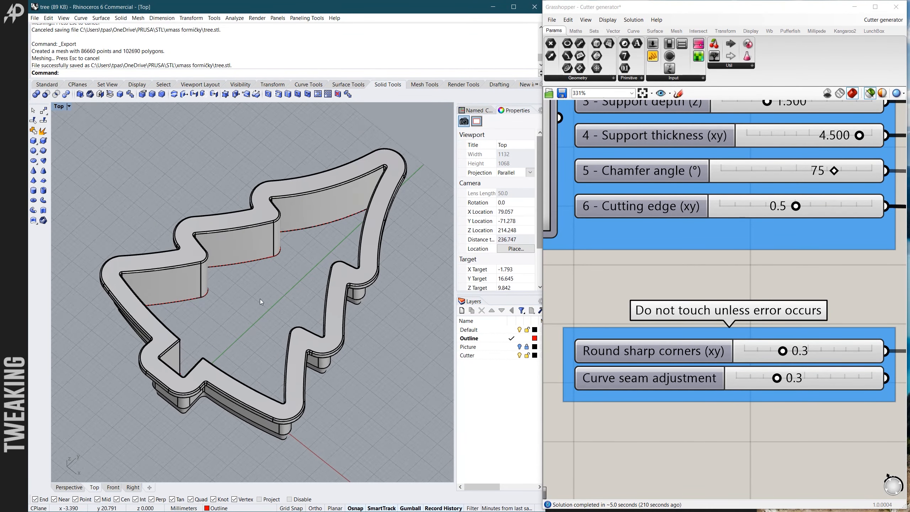
pyautogui.scroll(2, 260, 299)
pyautogui.scroll(-2, 261, 299)
pyautogui.moveTo(260, 298); pyautogui.dragTo(262, 319, button='right')
pyautogui.scroll(4, 264, 295)
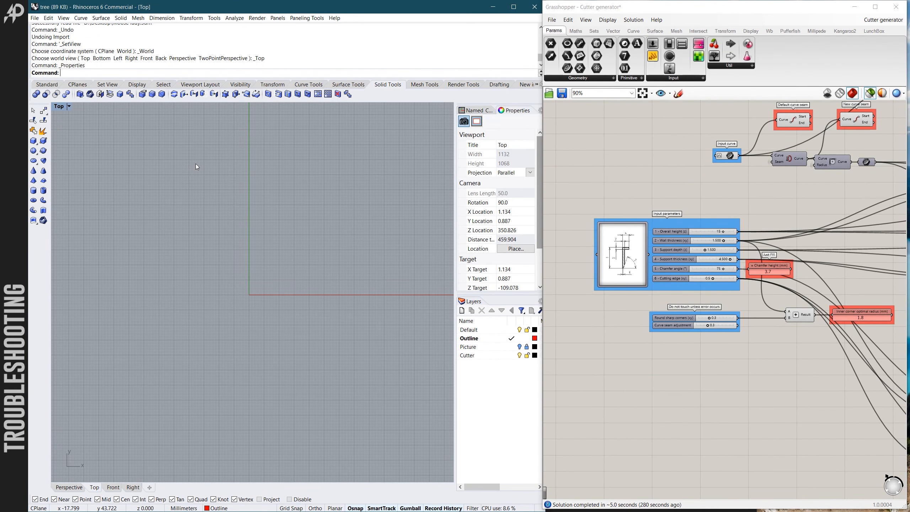
pyautogui.scroll(-6, 212, 198)
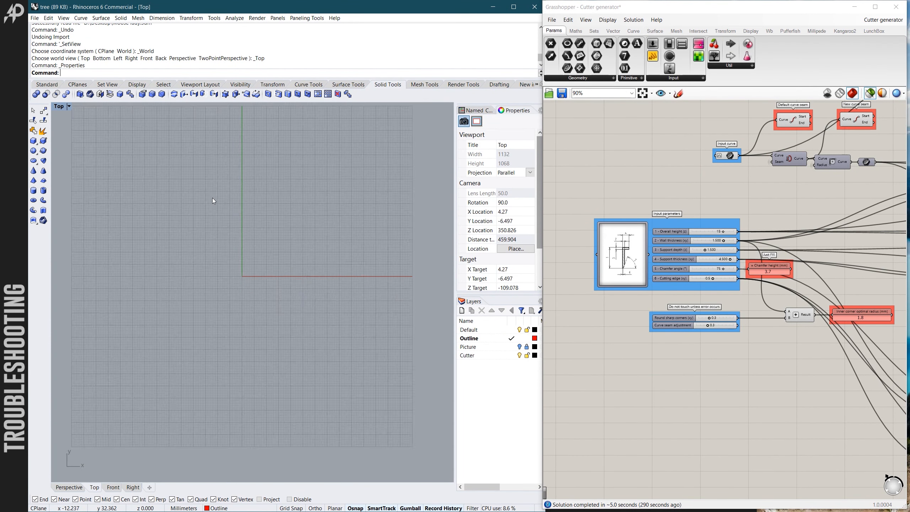
pyautogui.scroll(6, 212, 198)
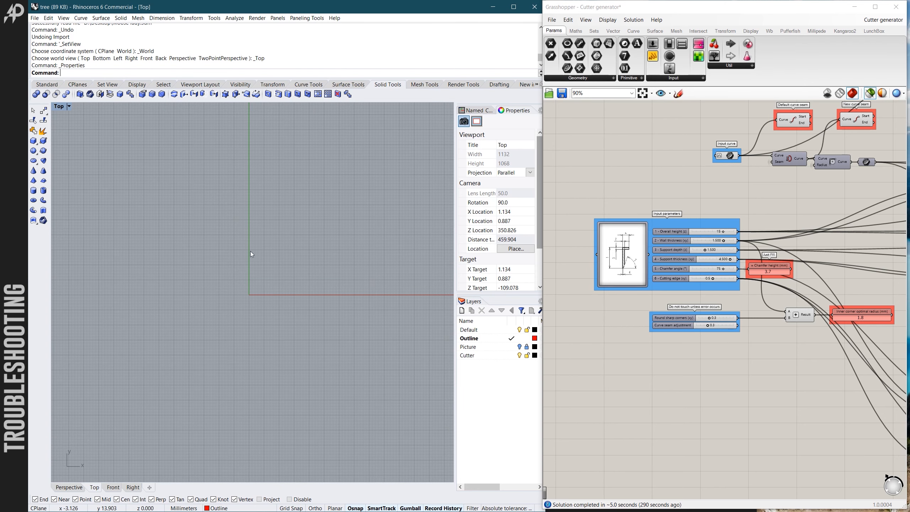
pyautogui.moveTo(238, 186); pyautogui.dragTo(238, 168, button='right')
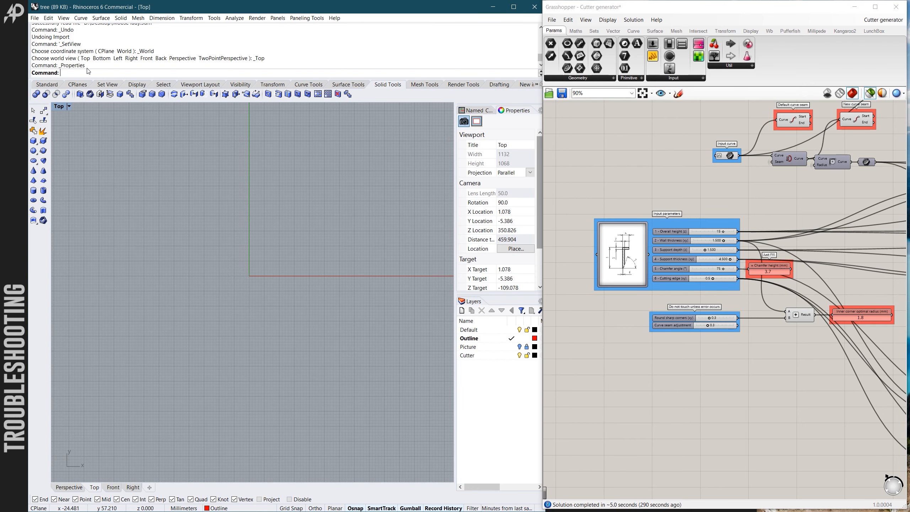
# - Import the Moose lady 3dm model from the desktop folder into the current file
pyautogui.click(35, 18)
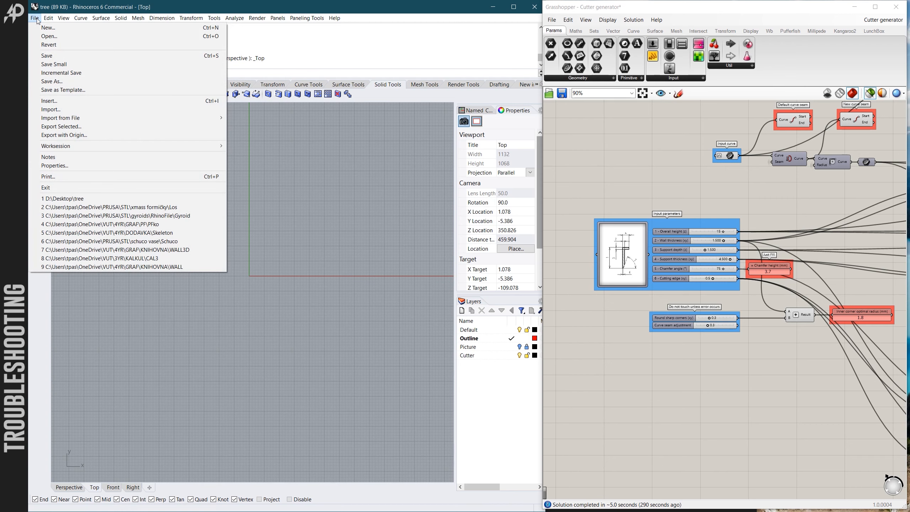
pyautogui.click(59, 109)
pyautogui.click(135, 171)
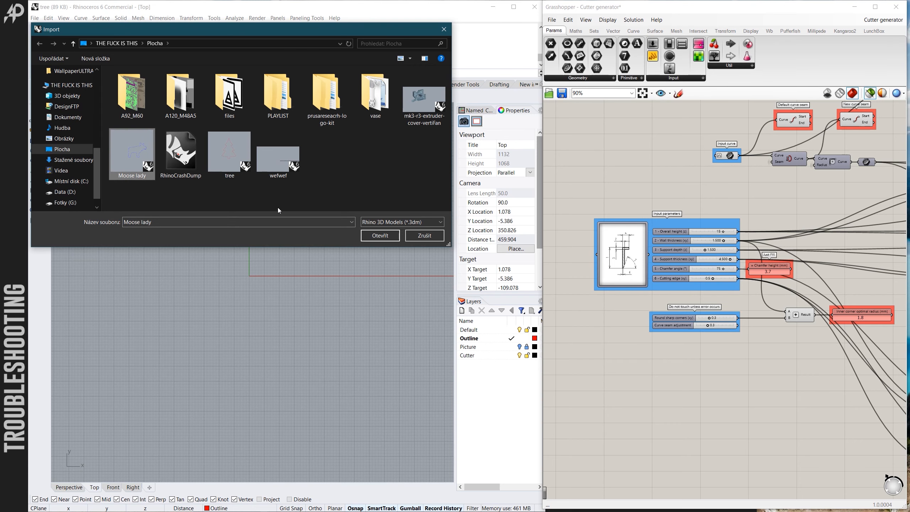
pyautogui.click(375, 236)
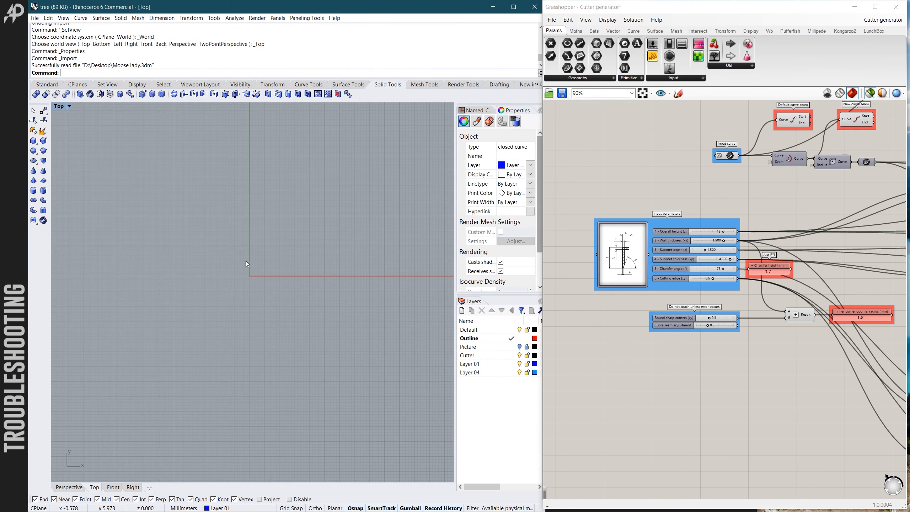
# - Move the imported moose outline down and across onto the construction grid around the origin, and deselect it
pyautogui.scroll(-10, 240, 267)
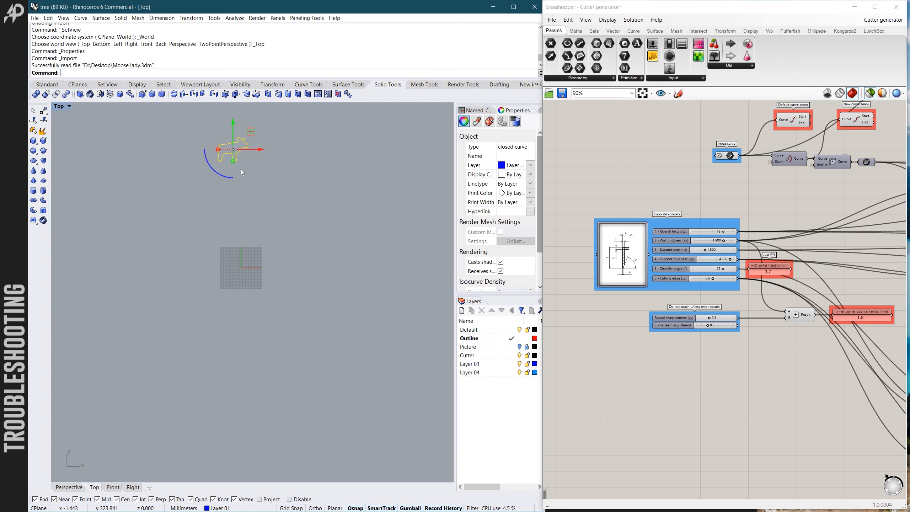
pyautogui.moveTo(234, 126); pyautogui.dragTo(241, 244)
pyautogui.scroll(8, 245, 270)
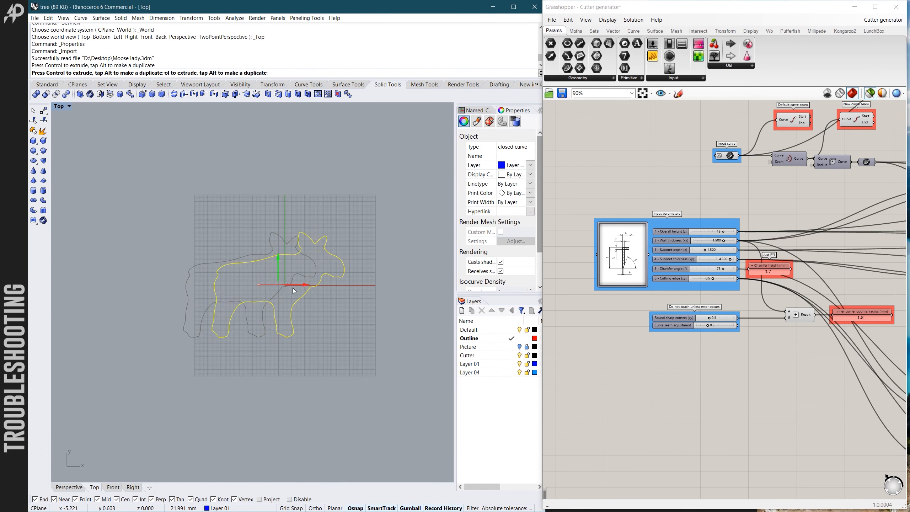
pyautogui.moveTo(293, 287); pyautogui.dragTo(295, 288)
pyautogui.click(285, 233)
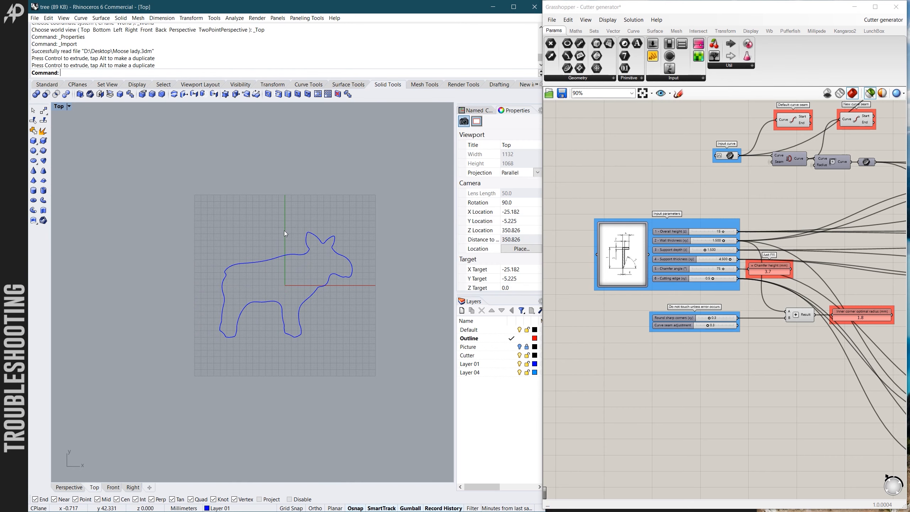
pyautogui.scroll(-4, 291, 230)
pyautogui.scroll(6, 290, 298)
pyautogui.scroll(-2, 254, 285)
pyautogui.scroll(2, 256, 283)
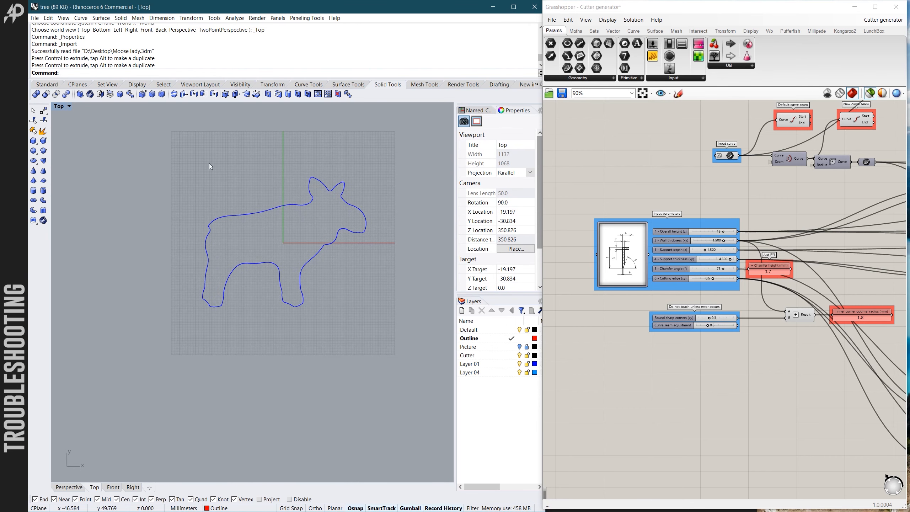
# - Select the moose outline and set it as the single curve of the Input curve parameter in Grasshopper
pyautogui.moveTo(185, 161); pyautogui.dragTo(401, 344)
pyautogui.scroll(5, 746, 131)
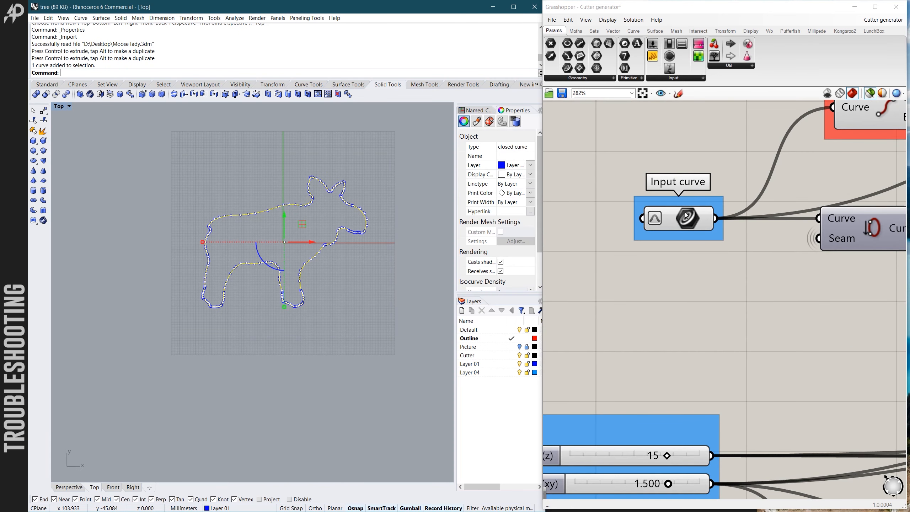
pyautogui.click(675, 220)
pyautogui.rightClick(675, 220)
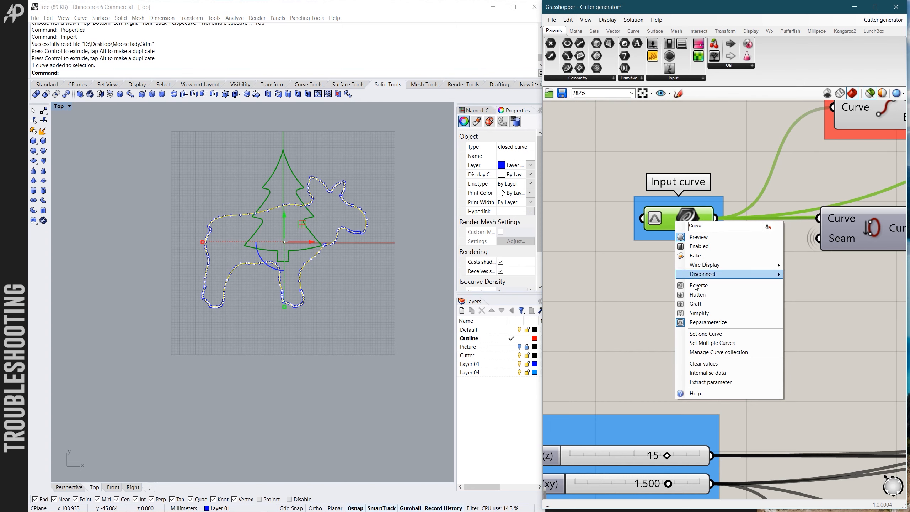
pyautogui.click(703, 330)
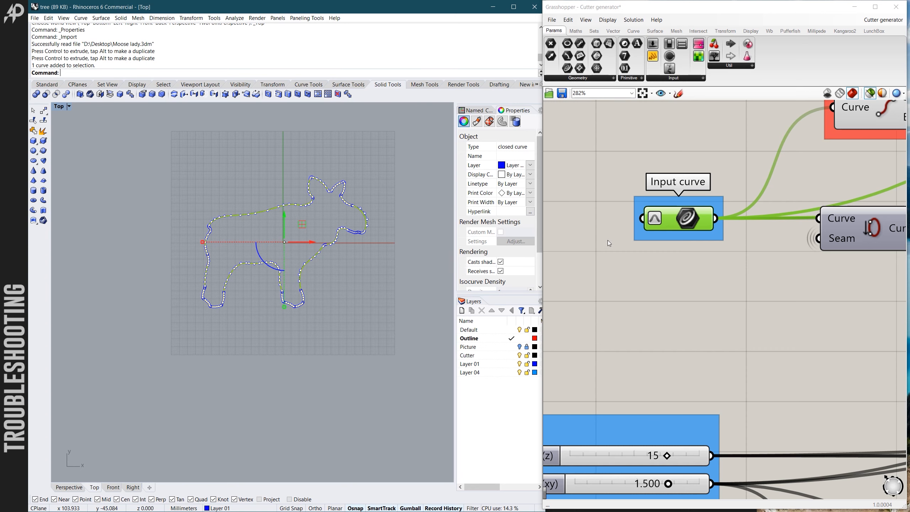
pyautogui.scroll(-4, 607, 235)
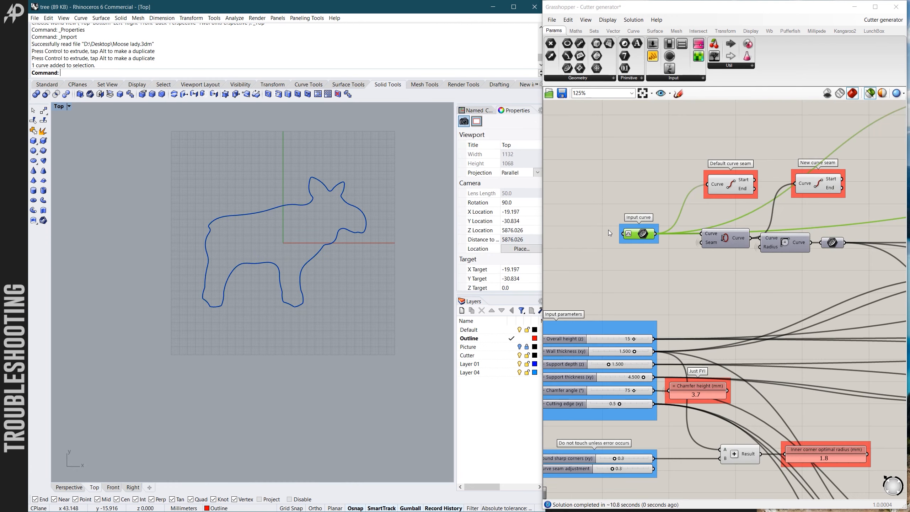
# - Inspect the Grasshopper definition's final boolean group with the orange warning component and the "Is brep closed?" check on the chamfer brep
pyautogui.scroll(-6, 608, 229)
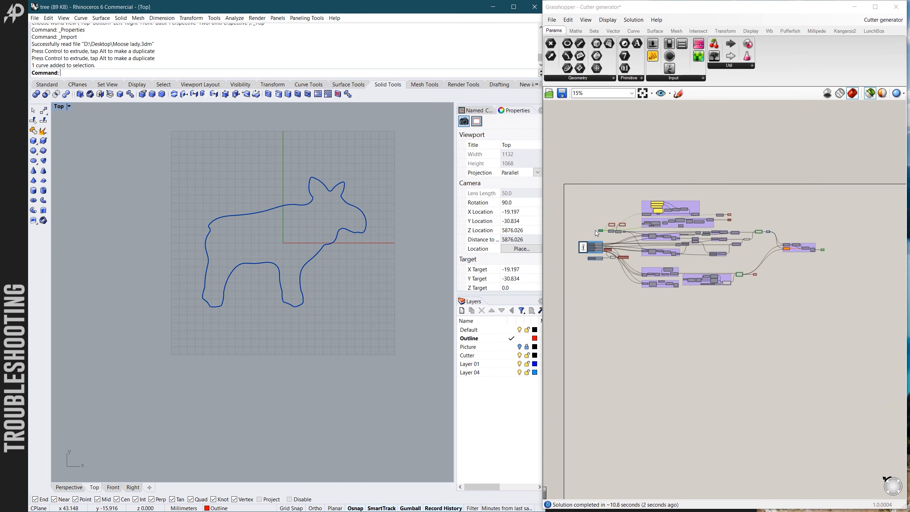
pyautogui.scroll(3, 745, 231)
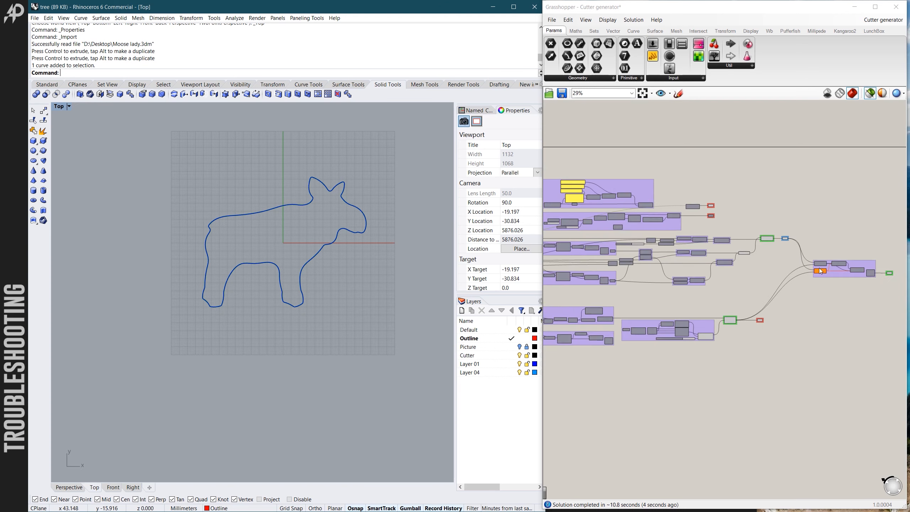
pyautogui.scroll(6, 821, 271)
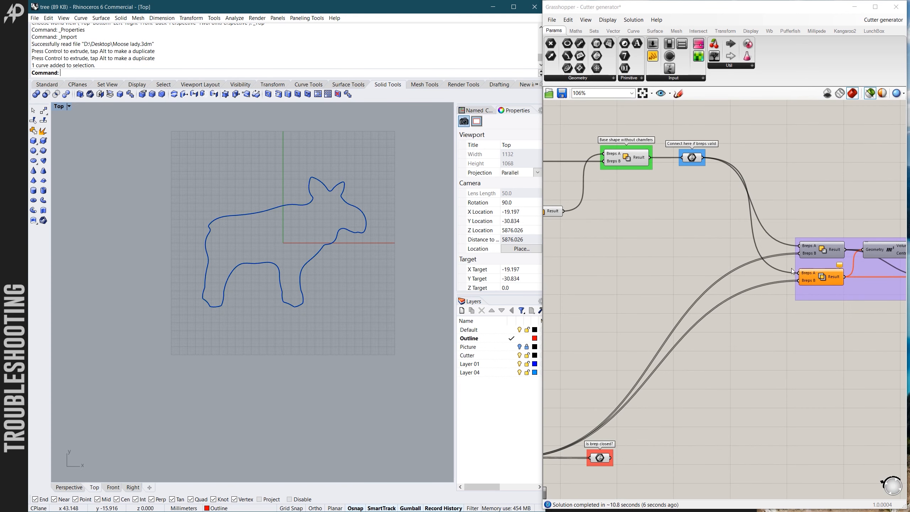
pyautogui.scroll(-4, 789, 269)
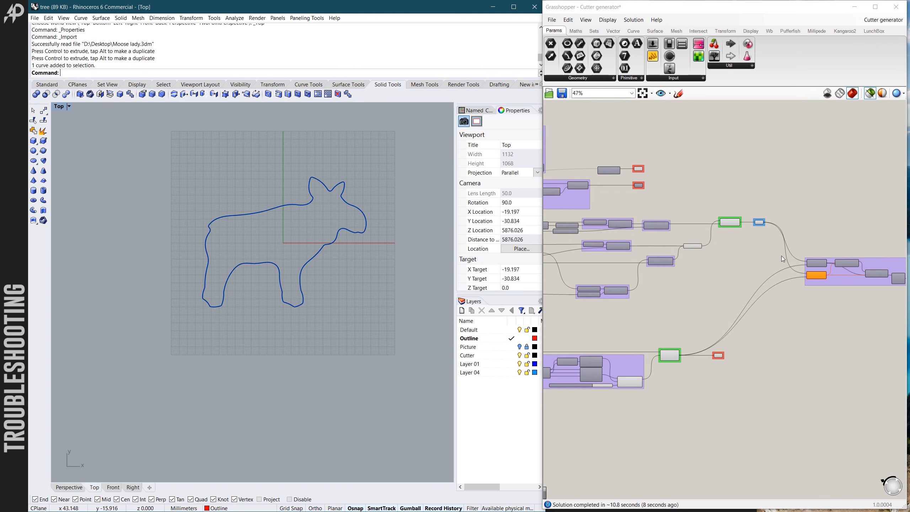
pyautogui.scroll(5, 718, 356)
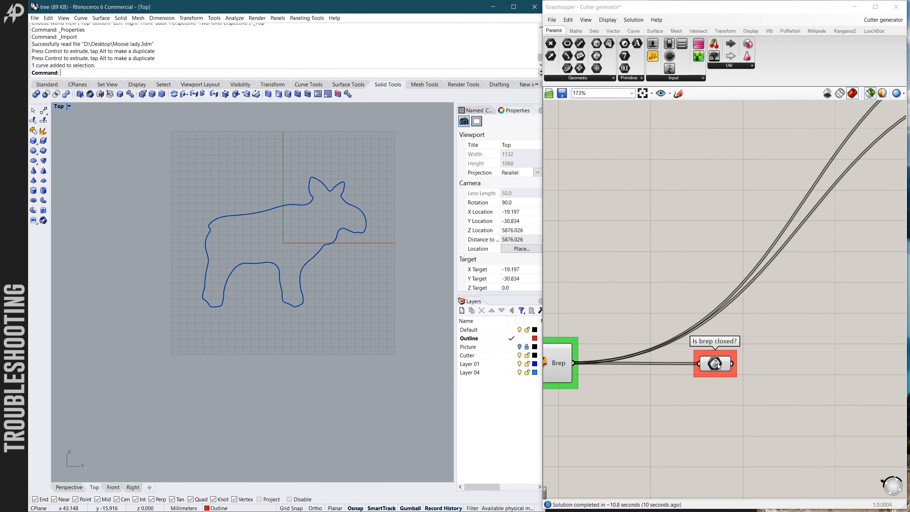
pyautogui.click(716, 364)
pyautogui.click(701, 429)
pyautogui.moveTo(715, 365)
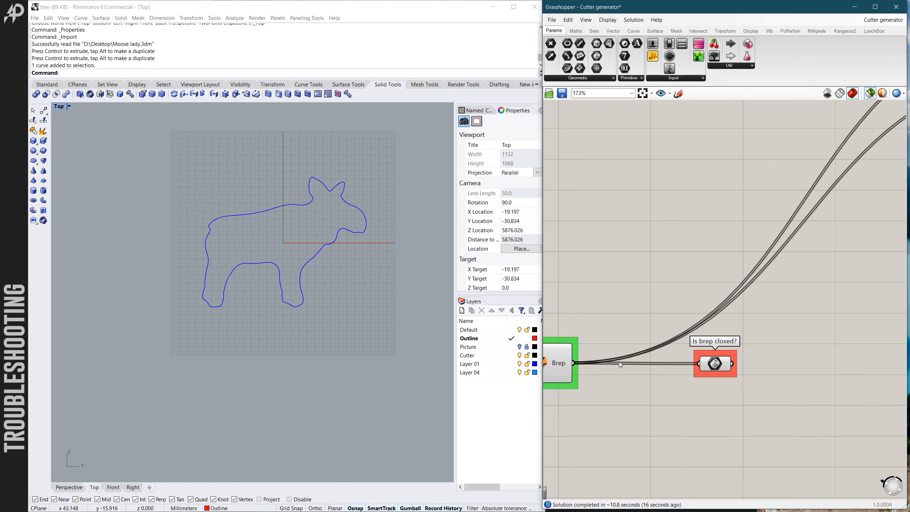
# - Preview the Brep component feeding the "Is brep closed?" check and examine its geometry at the notch between the moose's ears
pyautogui.click(555, 363)
pyautogui.click(389, 294)
pyautogui.scroll(3, 315, 171)
pyautogui.scroll(5, 343, 216)
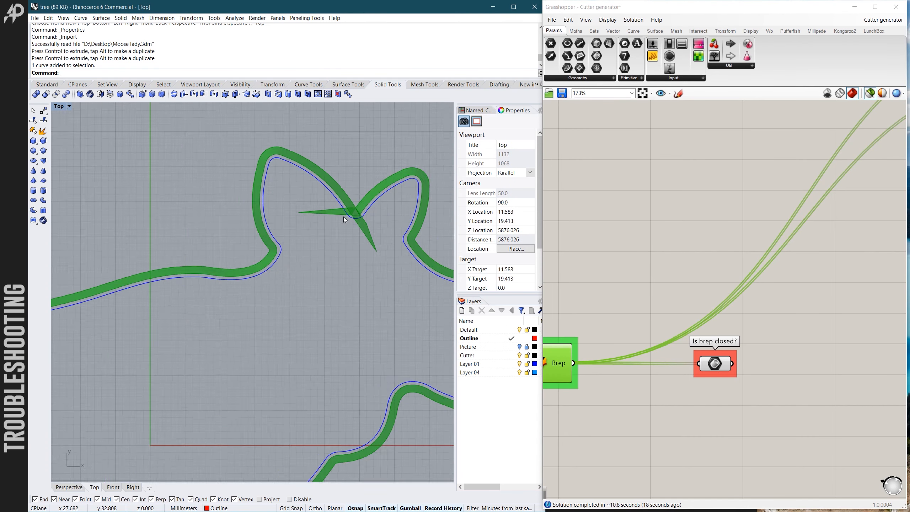
pyautogui.scroll(-5, 347, 213)
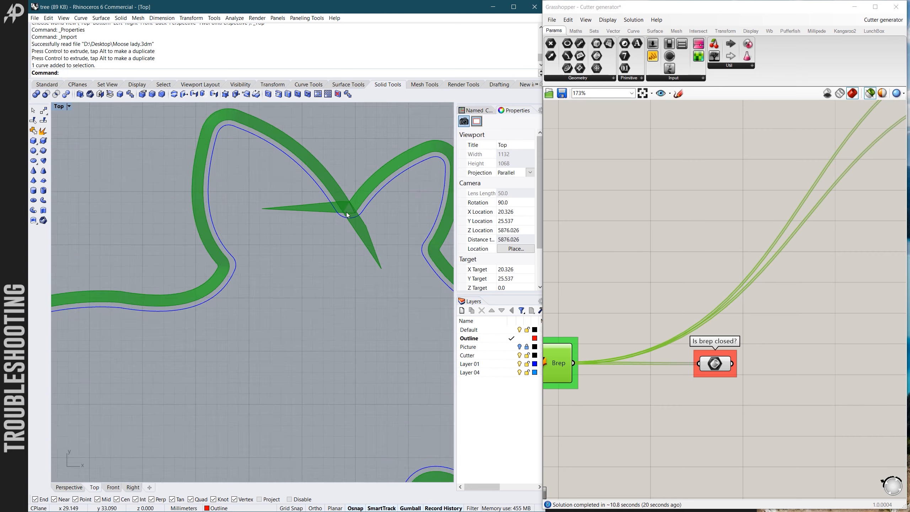
pyautogui.scroll(5, 338, 206)
pyautogui.scroll(-10, 345, 242)
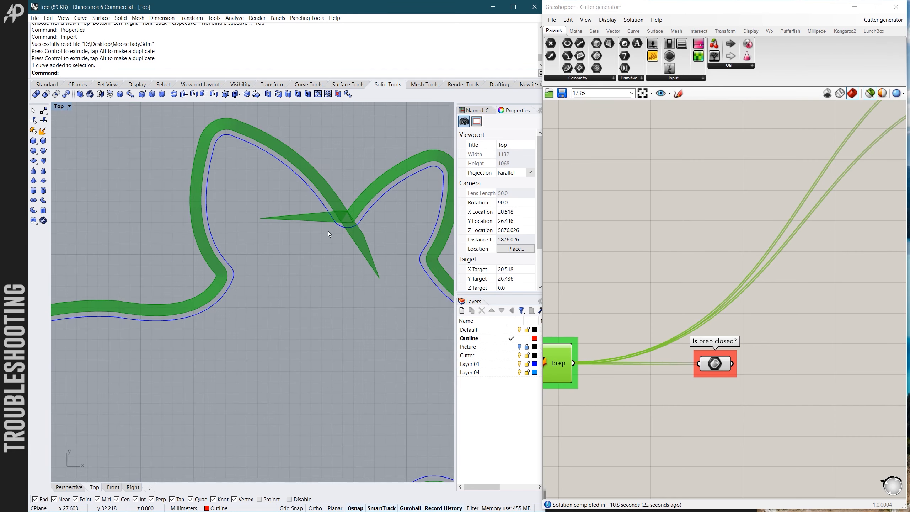
pyautogui.scroll(7, 303, 286)
pyautogui.moveTo(303, 286)
pyautogui.keyDown('ctrl'); pyautogui.keyDown('shift'); pyautogui.mouseDown(button='right')
pyautogui.moveTo(313, 207)
pyautogui.moveTo(302, 293)
pyautogui.mouseUp(button='right'); pyautogui.keyUp('shift'); pyautogui.keyUp('ctrl')
pyautogui.scroll(-3, 297, 284)
pyautogui.scroll(4, 318, 264)
pyautogui.scroll(2, 352, 232)
pyautogui.scroll(-2, 354, 229)
pyautogui.scroll(-3, 307, 300)
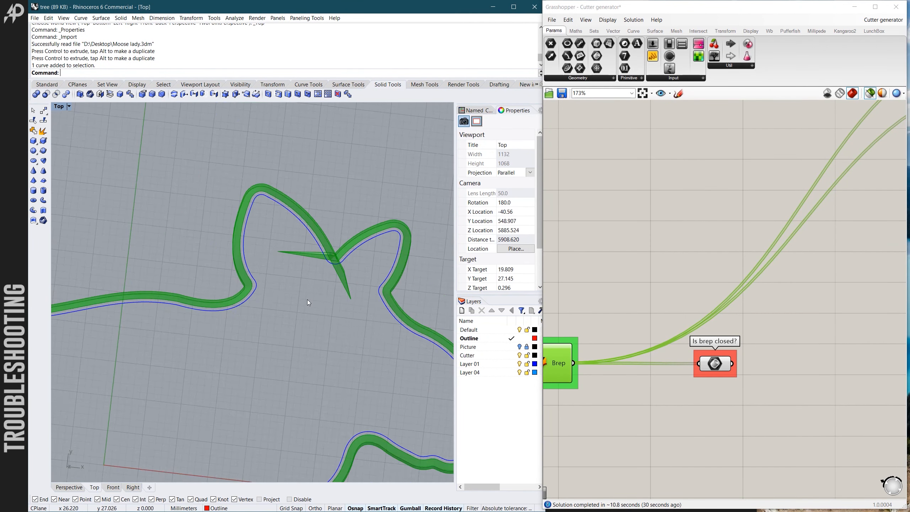
# - Preview the Curve discontinuity points and examine where they sit on the moose's back and ear
pyautogui.scroll(-5, 663, 276)
pyautogui.scroll(-4, 704, 292)
pyautogui.scroll(4, 639, 199)
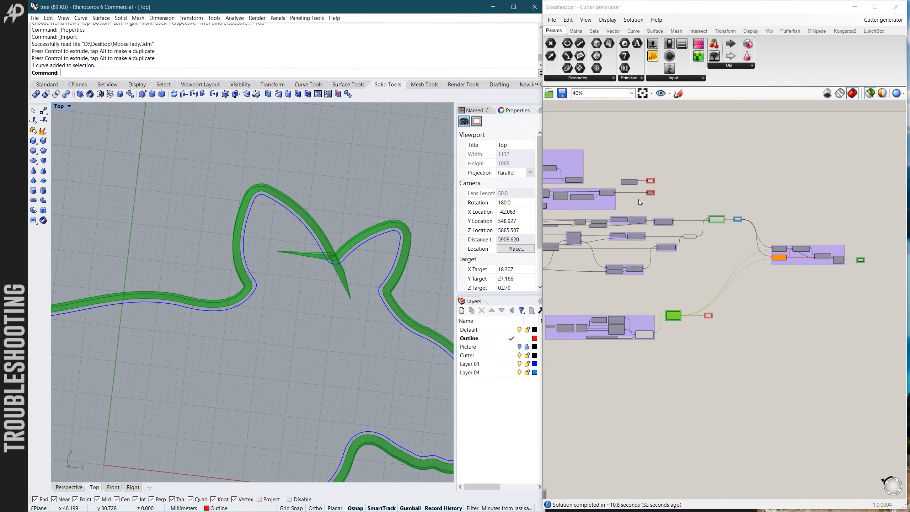
pyautogui.click(732, 163)
pyautogui.scroll(5, 663, 161)
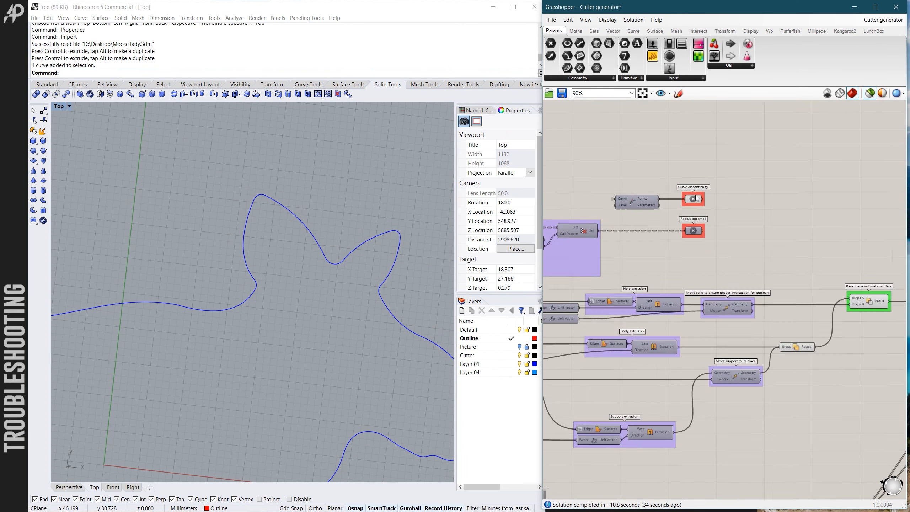
pyautogui.click(697, 203)
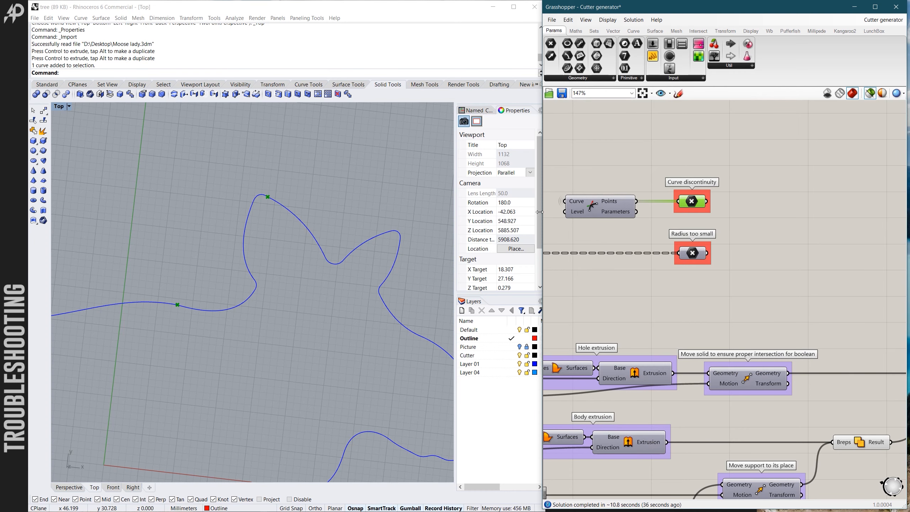
pyautogui.scroll(-4, 359, 200)
pyautogui.scroll(3, 328, 194)
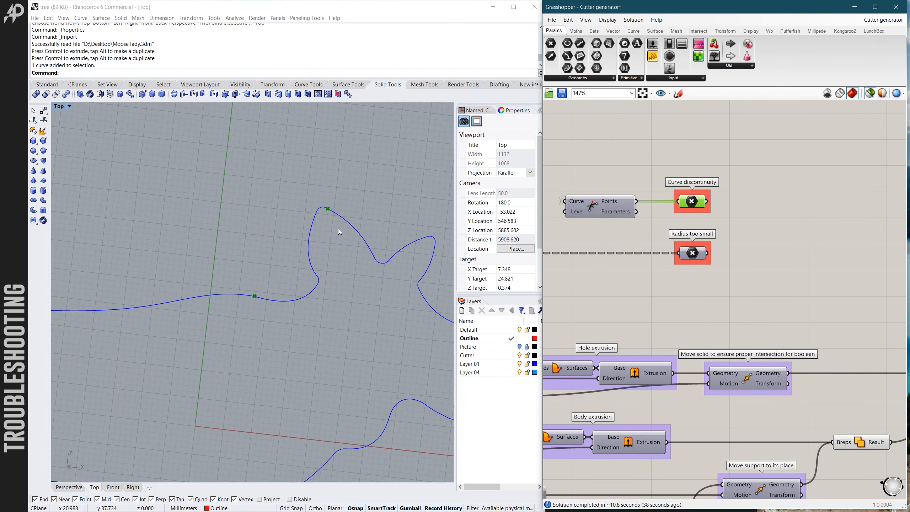
pyautogui.moveTo(338, 229); pyautogui.dragTo(341, 216, button='right')
pyautogui.scroll(-9, 341, 215)
pyautogui.scroll(9, 336, 227)
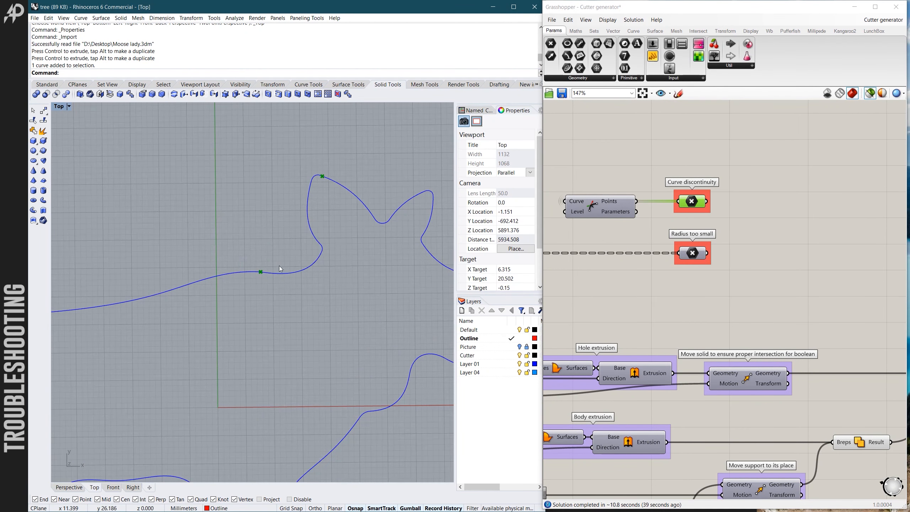
pyautogui.scroll(10, 279, 267)
pyautogui.scroll(-16, 261, 285)
pyautogui.scroll(6, 284, 236)
pyautogui.scroll(8, 290, 182)
pyautogui.scroll(-6, 279, 195)
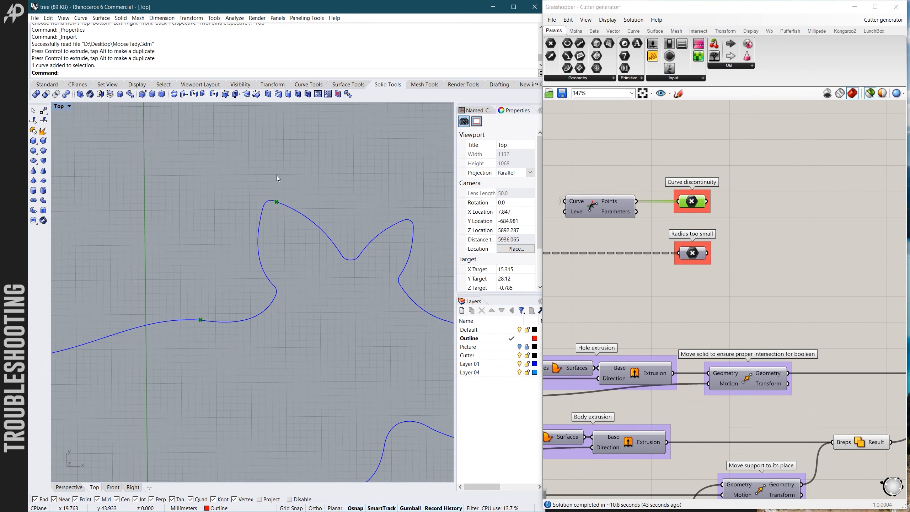
# - Hide the discontinuity point preview to view the whole moose outline, then show it again and inspect the marked ear and neck area
pyautogui.click(630, 158)
pyautogui.scroll(-8, 336, 216)
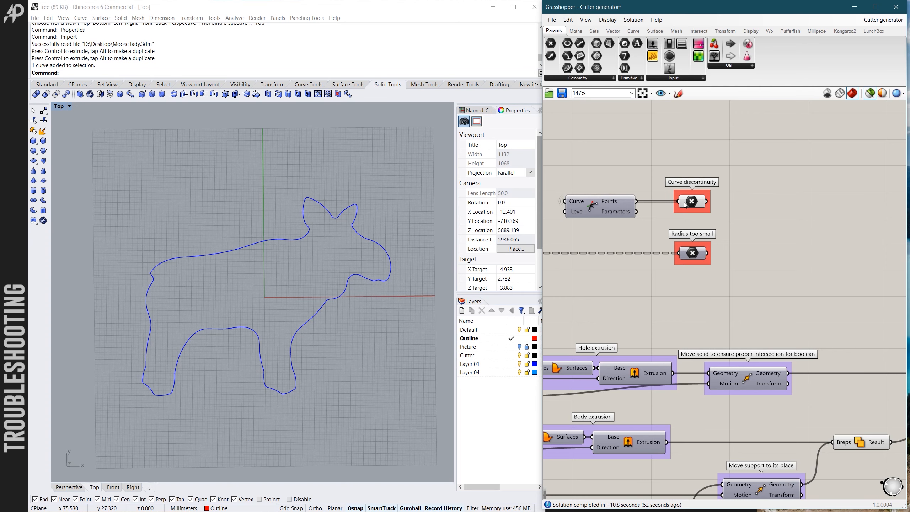
pyautogui.click(692, 204)
pyautogui.scroll(6, 320, 219)
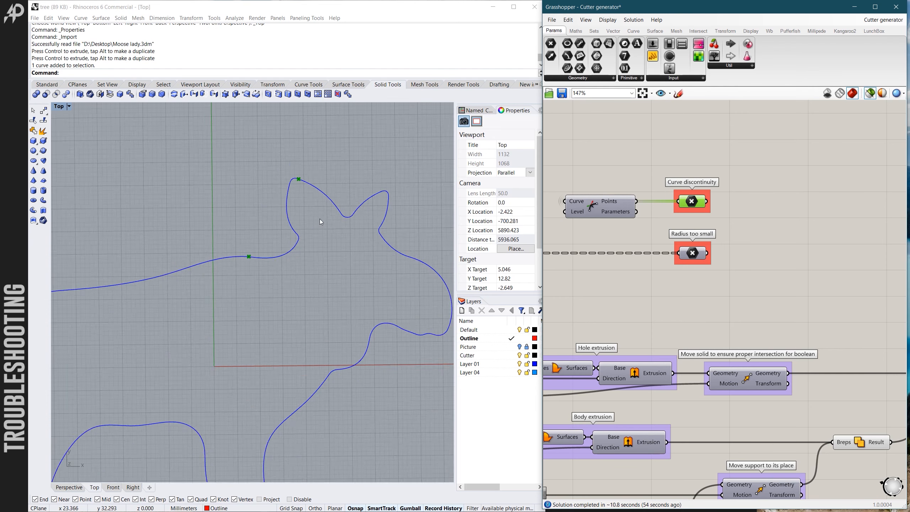
pyautogui.keyDown('ctrl'); pyautogui.keyDown('shift'); pyautogui.moveTo(295, 206); pyautogui.dragTo(290, 205, button='right'); pyautogui.keyUp('shift'); pyautogui.keyUp('ctrl')
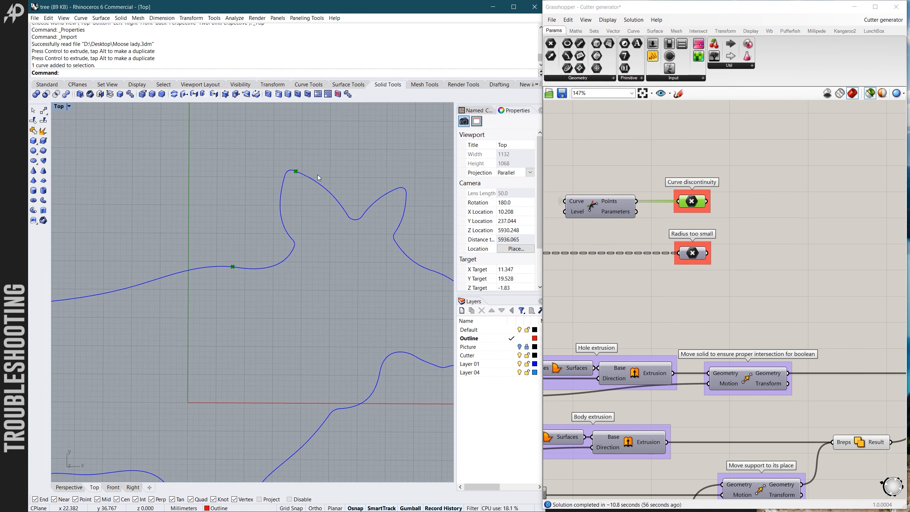
pyautogui.scroll(4, 243, 268)
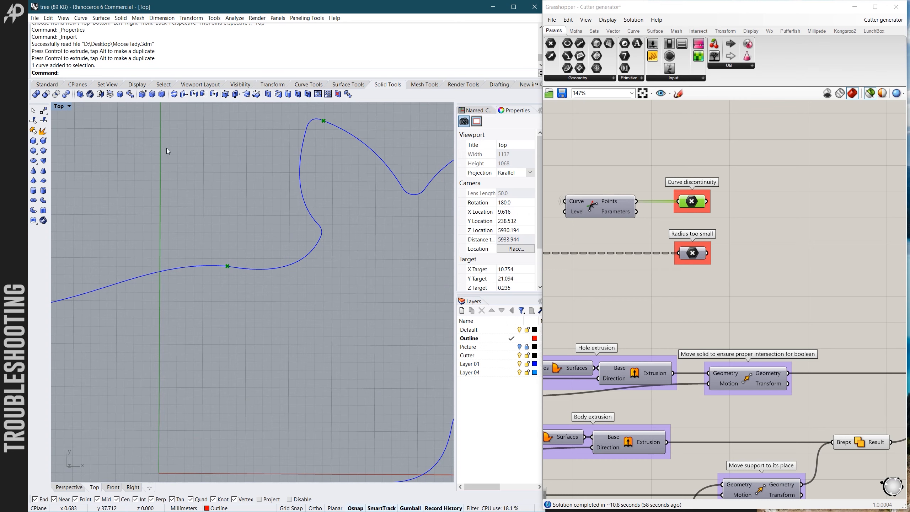
pyautogui.click(48, 85)
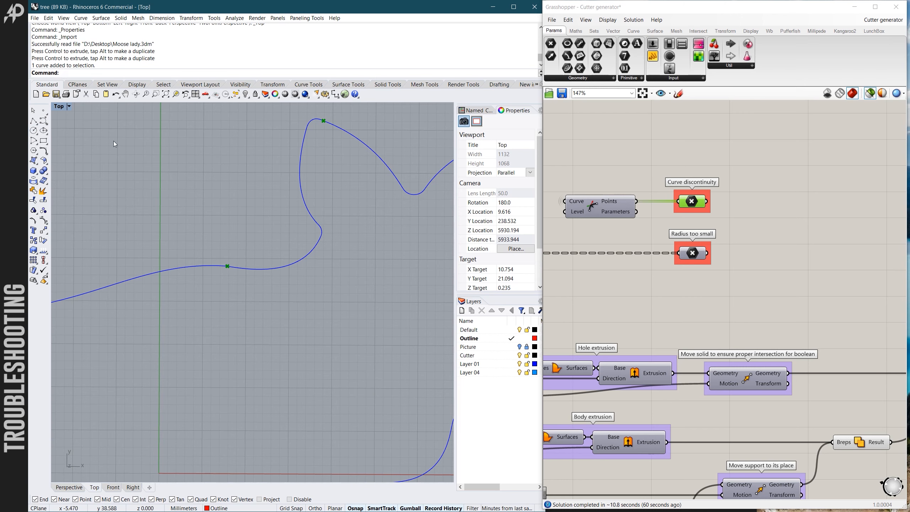
pyautogui.write('Match')
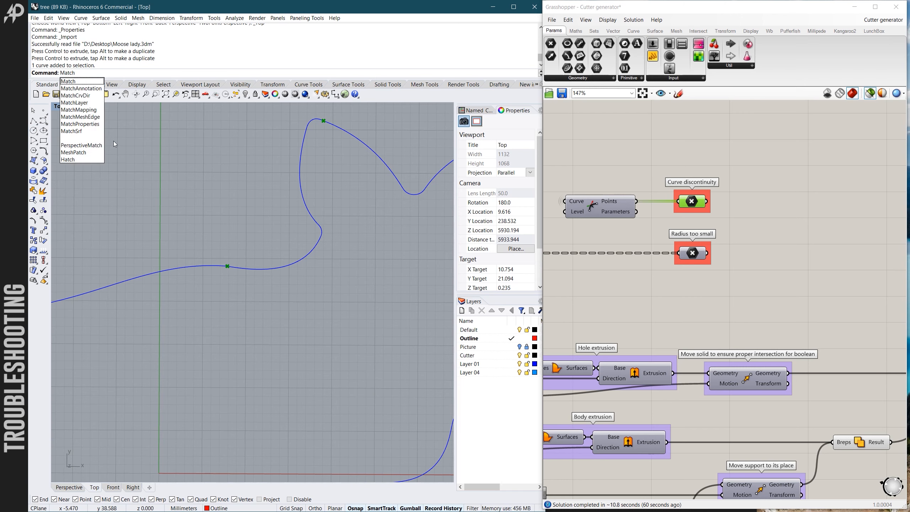
pyautogui.press('Return')
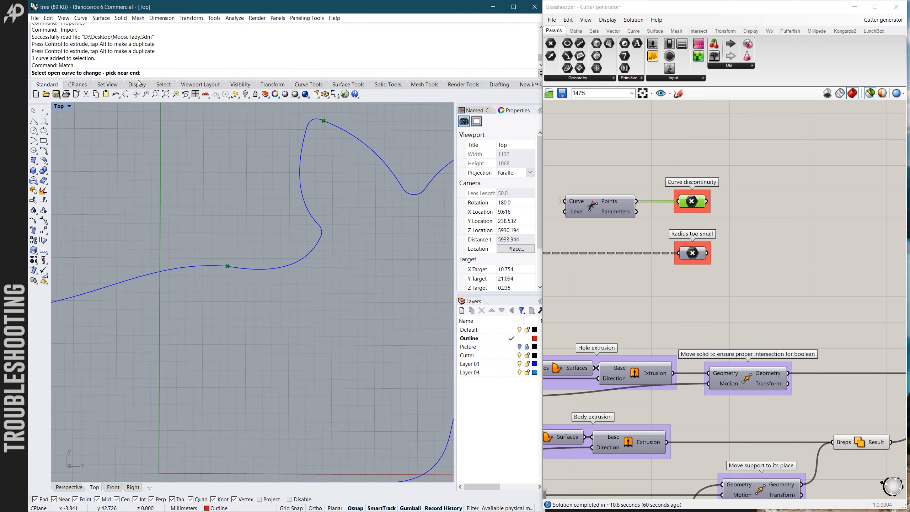
pyautogui.scroll(-3, 176, 207)
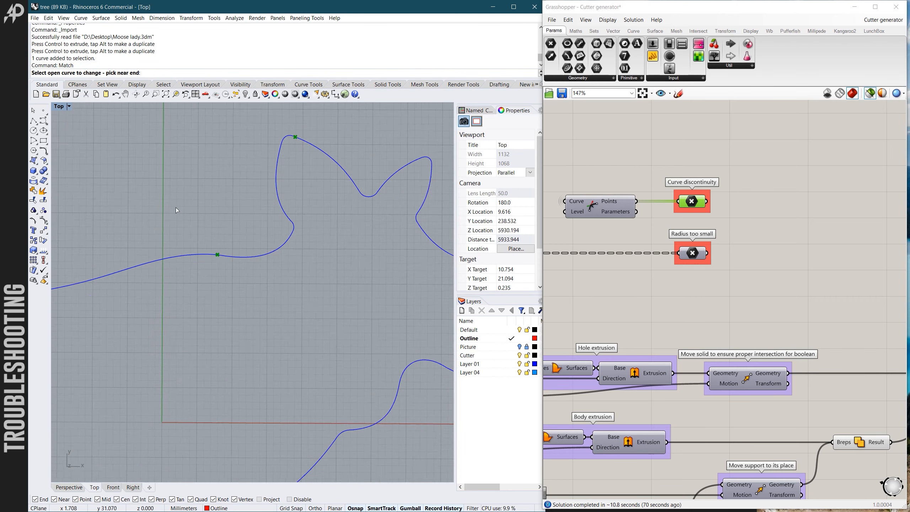
pyautogui.scroll(5, 280, 160)
pyautogui.scroll(1, 258, 154)
pyautogui.scroll(3, 262, 149)
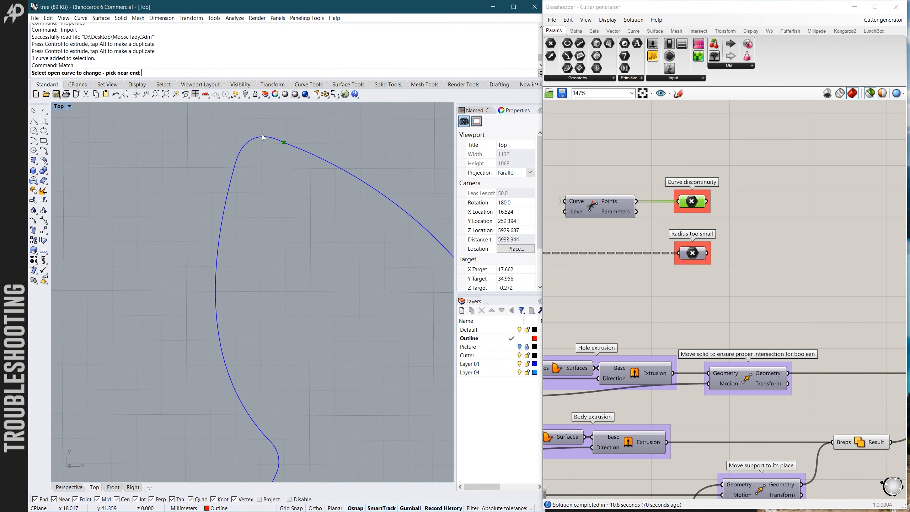
pyautogui.scroll(1, 293, 148)
pyautogui.scroll(1, 297, 159)
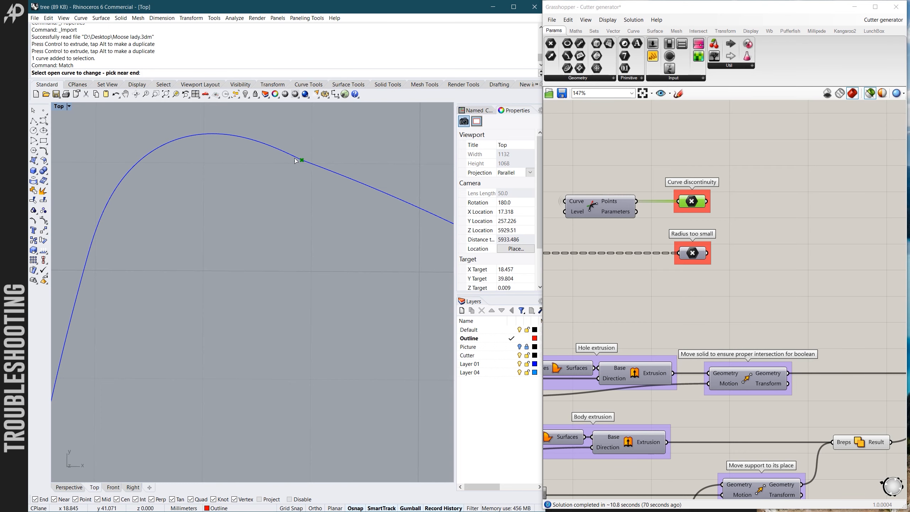
pyautogui.scroll(-5, 293, 164)
pyautogui.press('Escape')
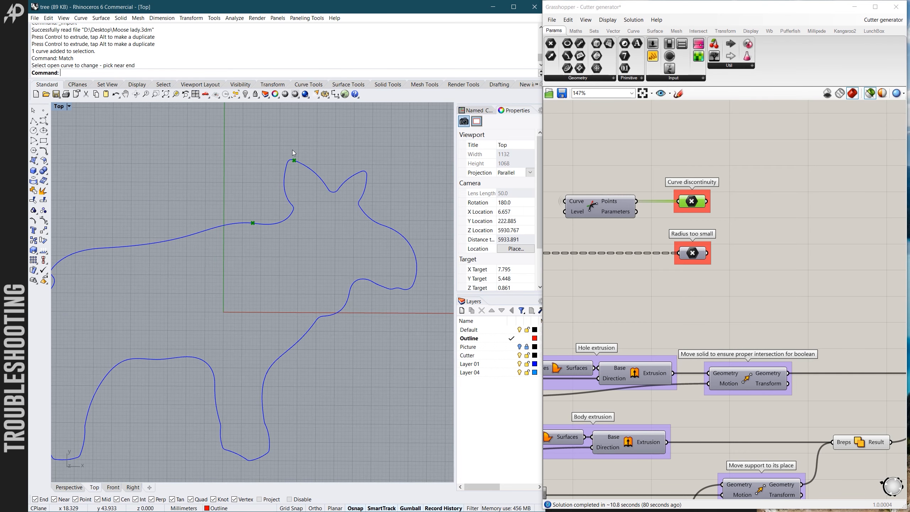
# - Explode the closed moose outline into separate curve segments and clear the selection
pyautogui.scroll(-2, 292, 150)
pyautogui.scroll(2, 332, 164)
pyautogui.moveTo(125, 127); pyautogui.dragTo(395, 326)
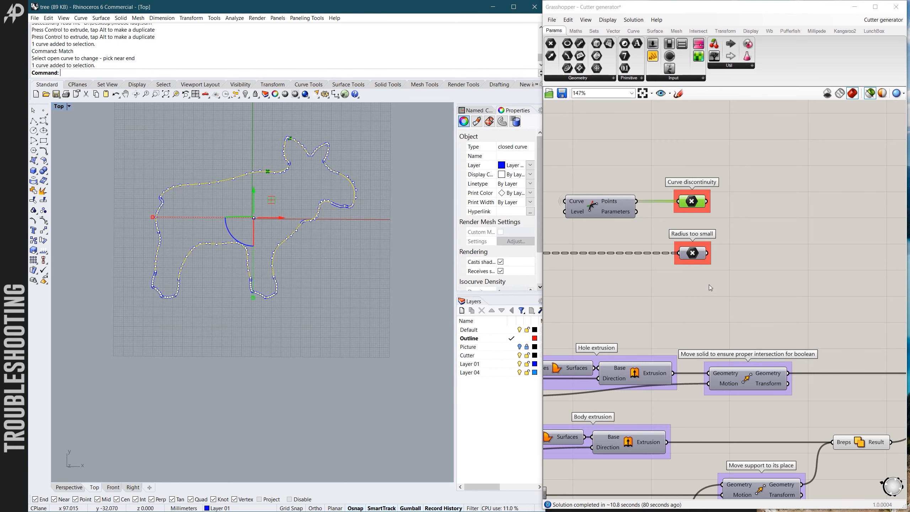
pyautogui.click(43, 190)
pyautogui.click(190, 163)
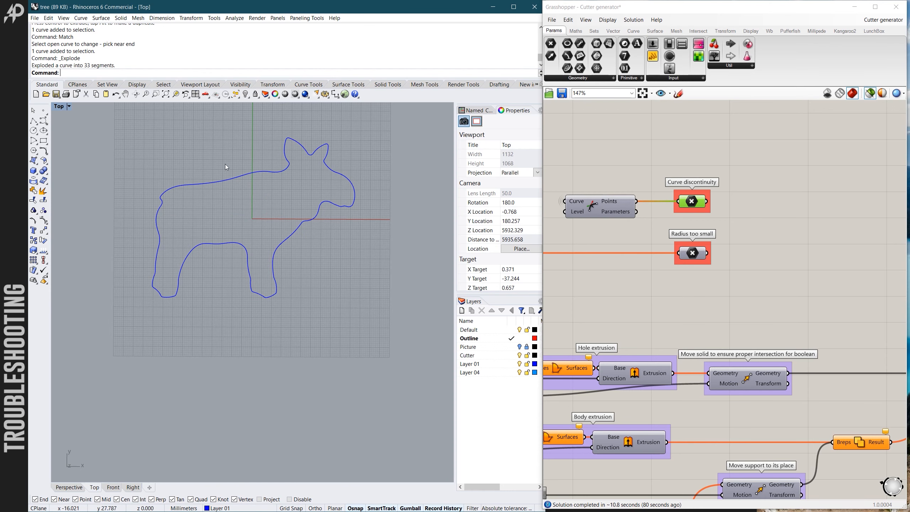
# - Match the end of the ear-tip segment to the adjoining ear curve with Tangency continuity, preserving Tangency at the other end, and check that end's junction
pyautogui.scroll(5, 280, 136)
pyautogui.scroll(5, 279, 137)
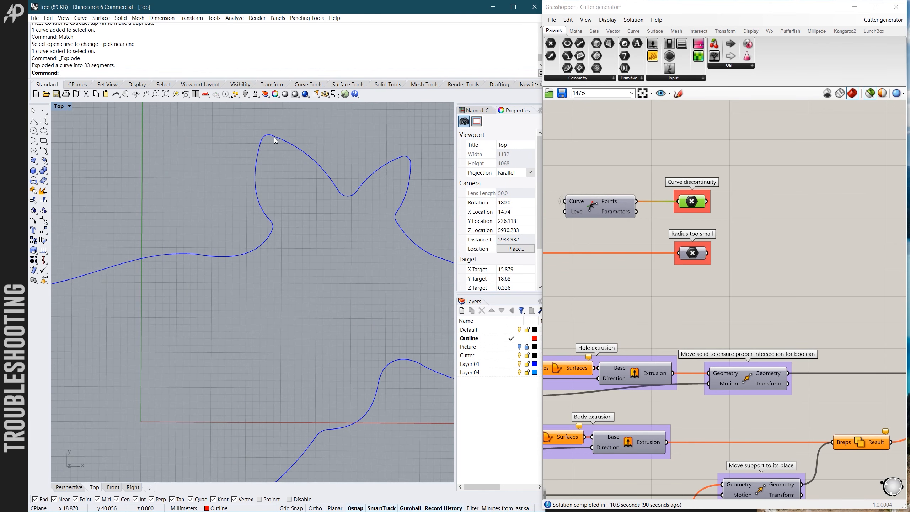
pyautogui.write('Match')
pyautogui.press('Return')
pyautogui.scroll(3, 276, 130)
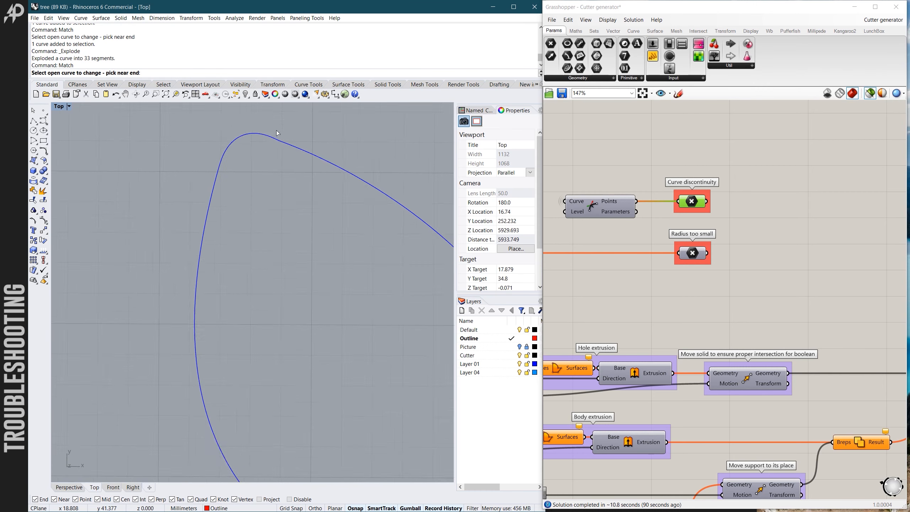
pyautogui.click(276, 143)
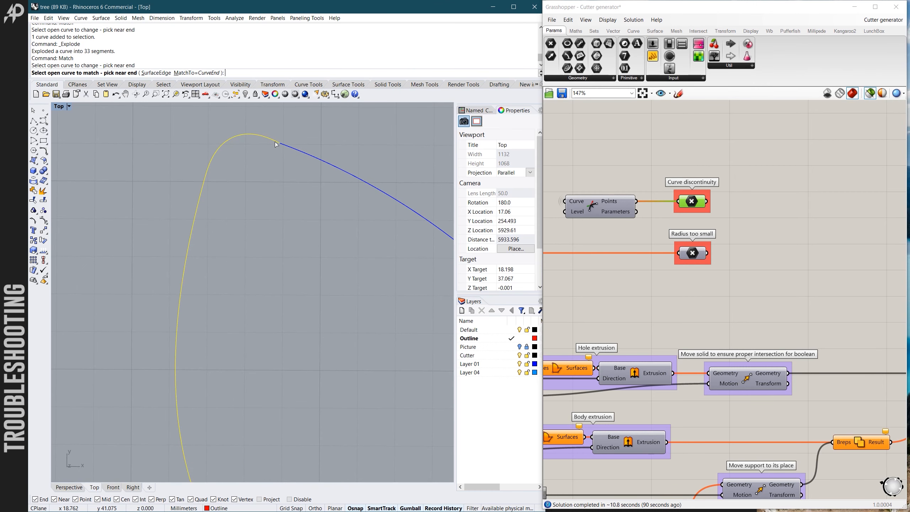
pyautogui.click(285, 146)
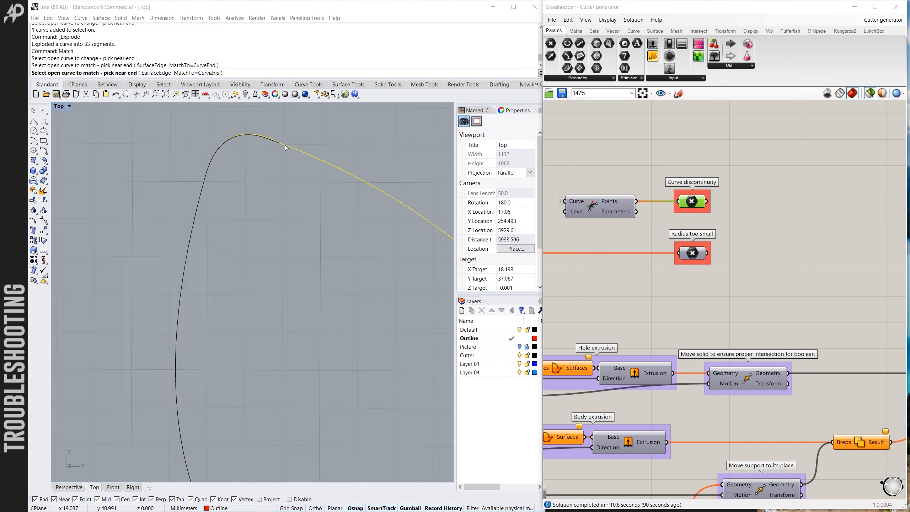
pyautogui.moveTo(168, 240); pyautogui.dragTo(137, 145)
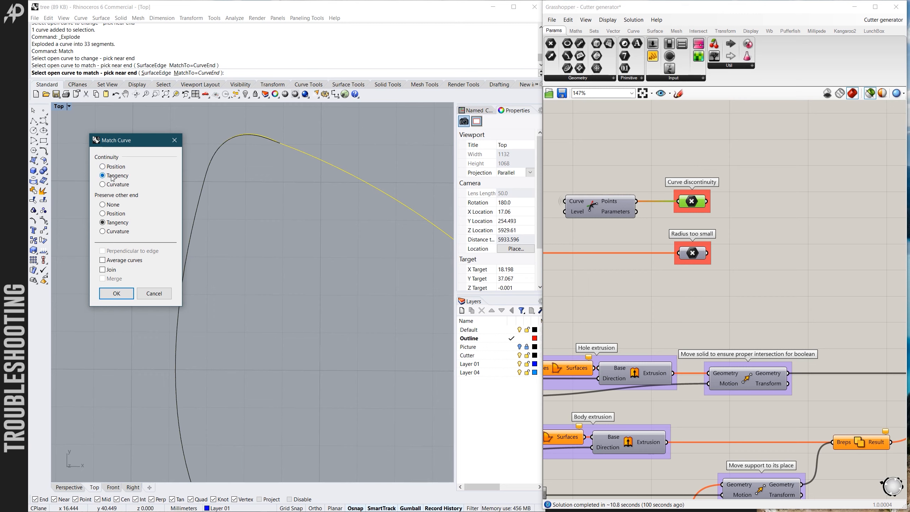
pyautogui.scroll(-10, 333, 148)
pyautogui.scroll(10, 311, 303)
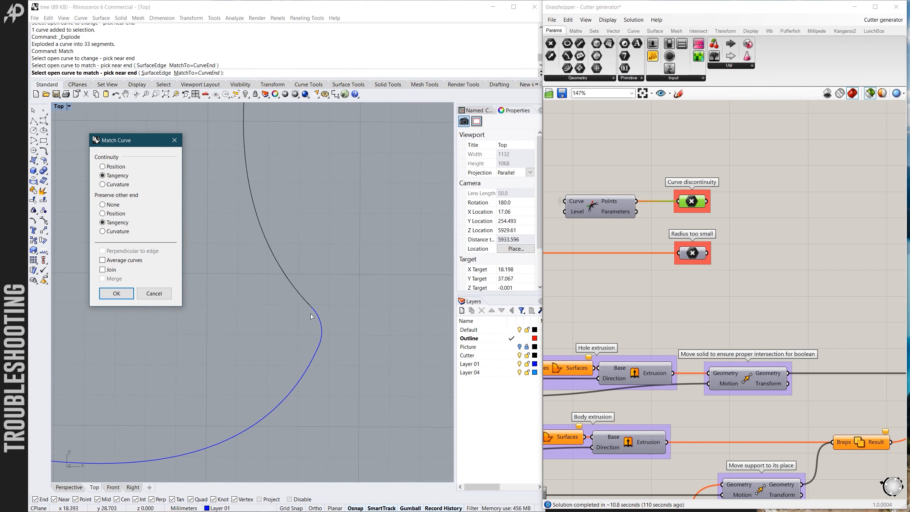
pyautogui.scroll(2, 315, 305)
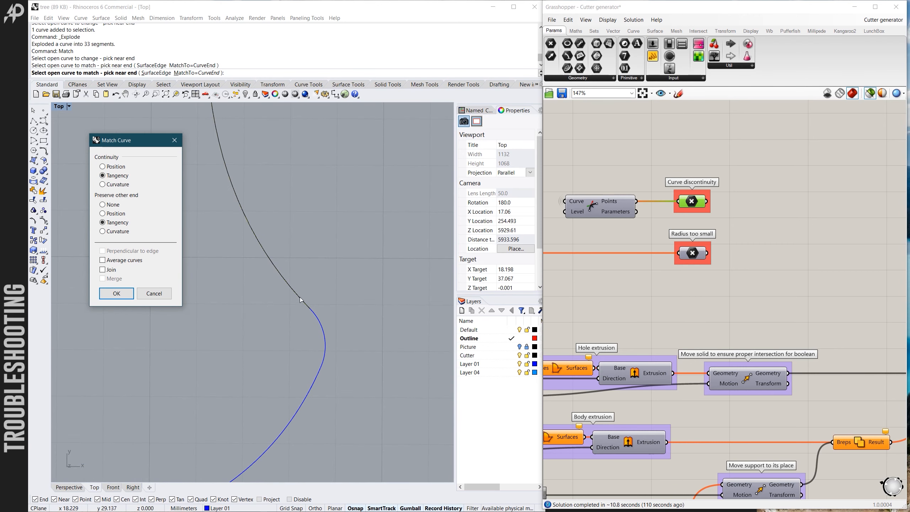
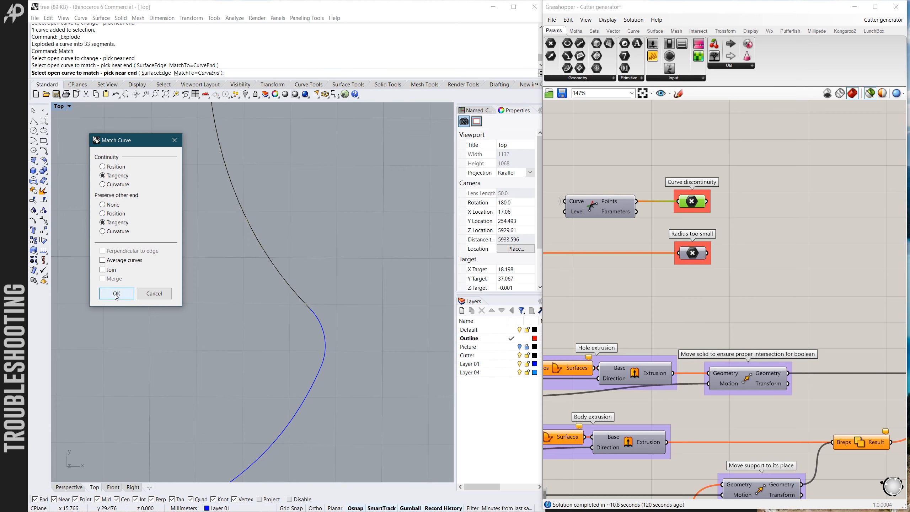
# - Apply the Match at the ear-base junction with Tangency continuity, preserving Tangency at the other end
pyautogui.click(117, 293)
pyautogui.scroll(-5, 323, 236)
pyautogui.scroll(4, 280, 294)
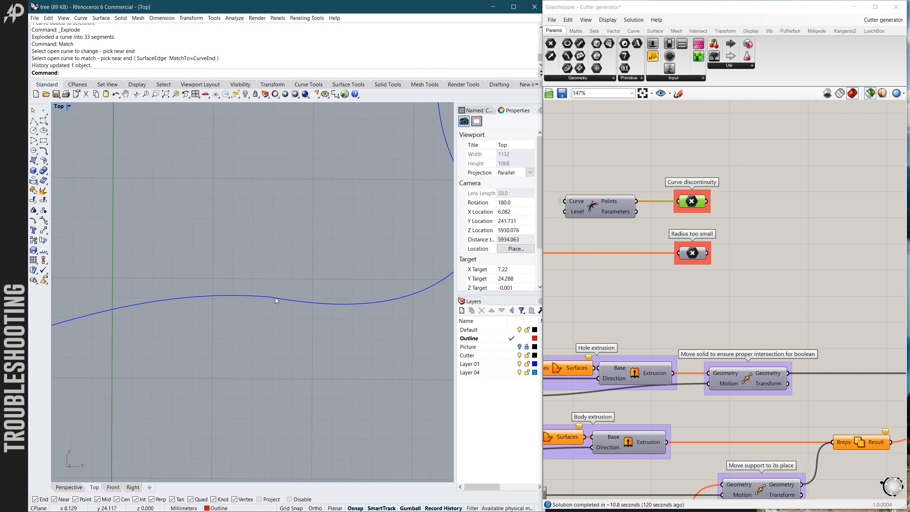
# - Match the end of the moose's back curve to the adjoining neck curve with Tangency continuity, preserving Tangency at the other end
pyautogui.scroll(-3, 276, 299)
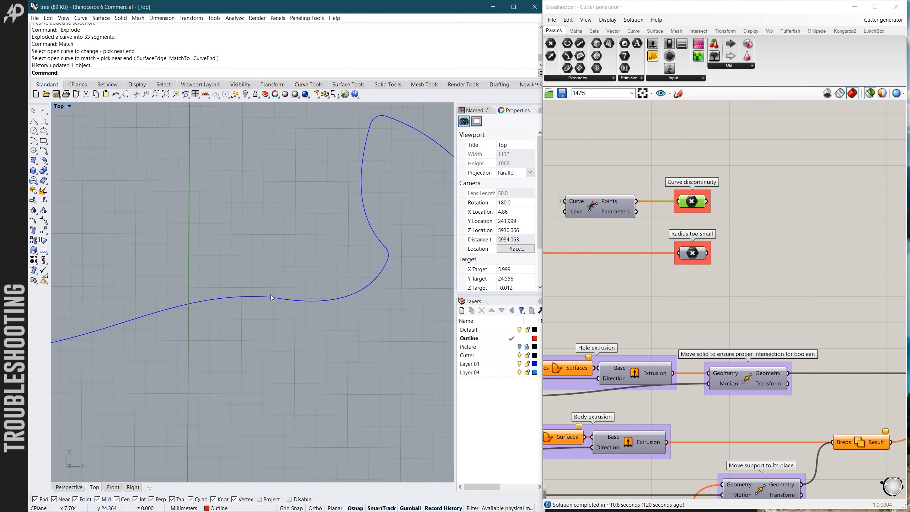
pyautogui.press('Return')
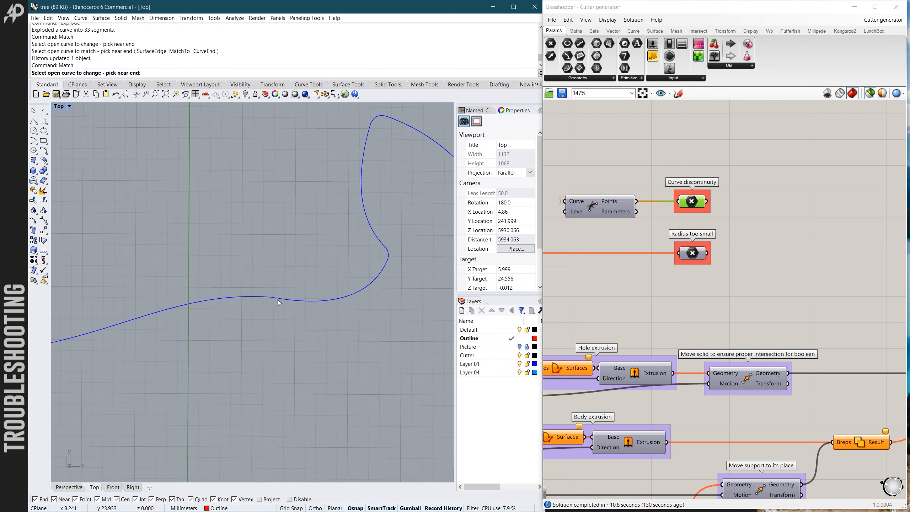
pyautogui.scroll(-2, 290, 300)
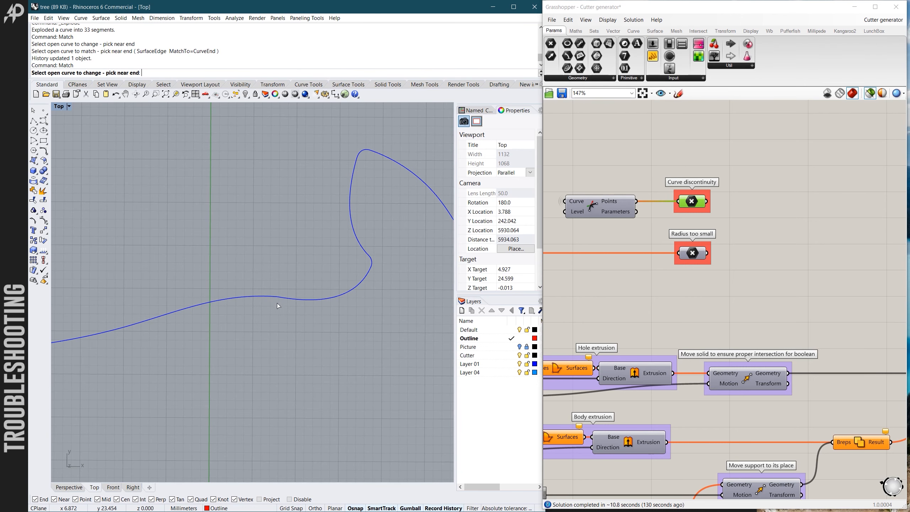
pyautogui.scroll(2, 278, 300)
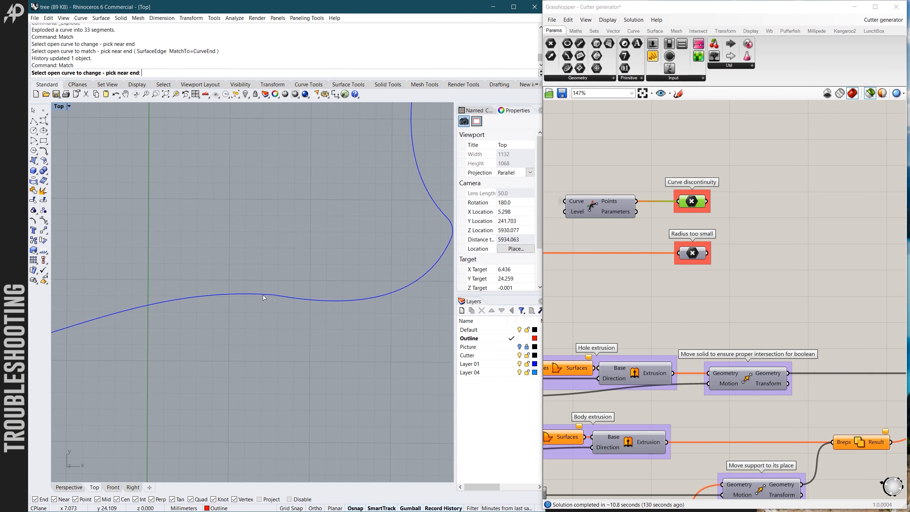
pyautogui.click(263, 295)
pyautogui.scroll(-2, 265, 301)
pyautogui.scroll(2, 274, 301)
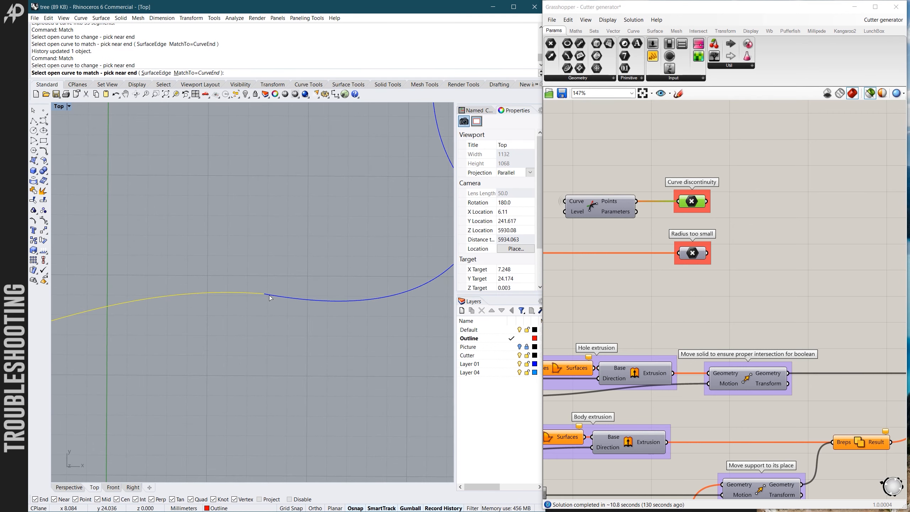
pyautogui.click(270, 298)
pyautogui.scroll(-4, 294, 304)
pyautogui.scroll(3, 299, 307)
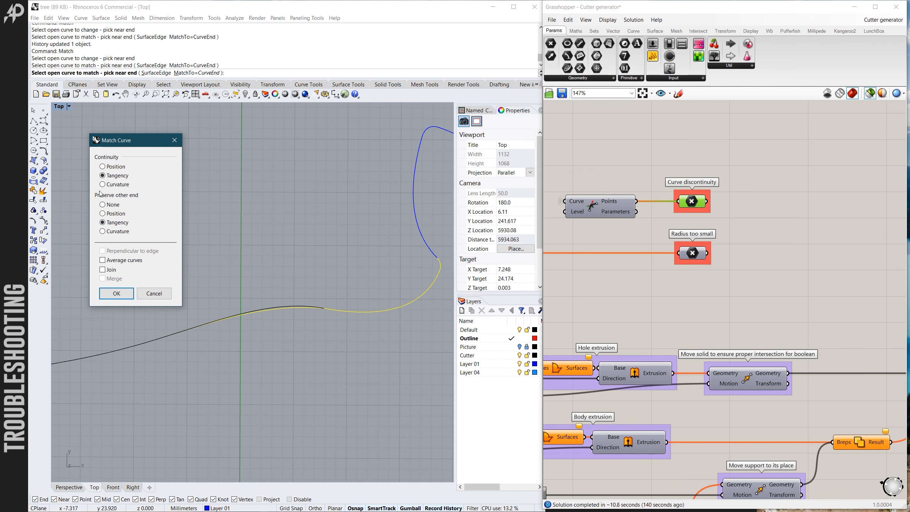
pyautogui.click(122, 295)
# - Join all the moose outline segments into one closed curve
pyautogui.scroll(-10, 282, 285)
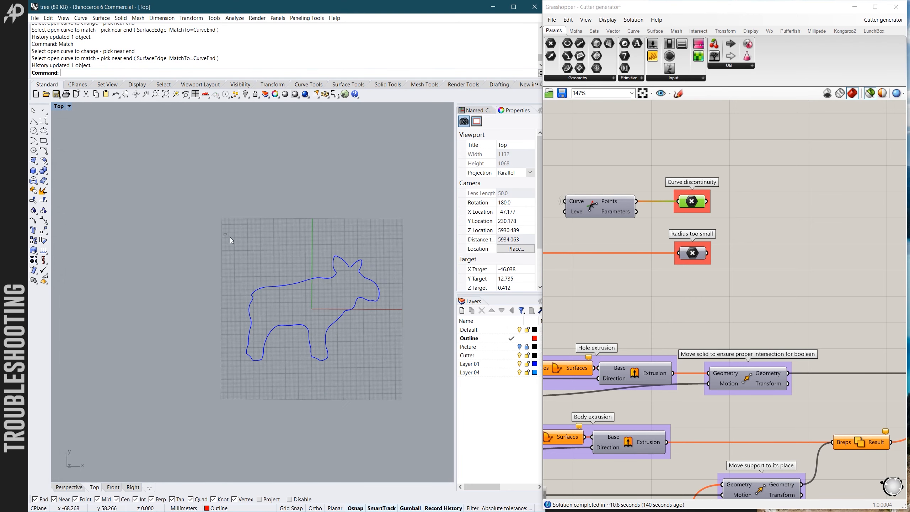
pyautogui.moveTo(231, 238); pyautogui.dragTo(395, 392)
pyautogui.hotkey('ctrl', 'j')
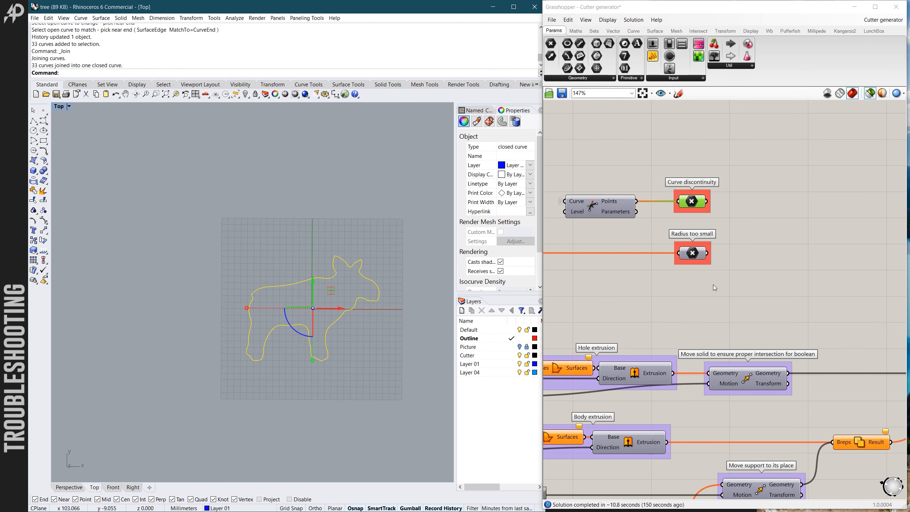
# - Set the joined moose outline as the single curve referenced by the Input curve parameter in Grasshopper
pyautogui.scroll(-6, 768, 289)
pyautogui.scroll(10, 633, 324)
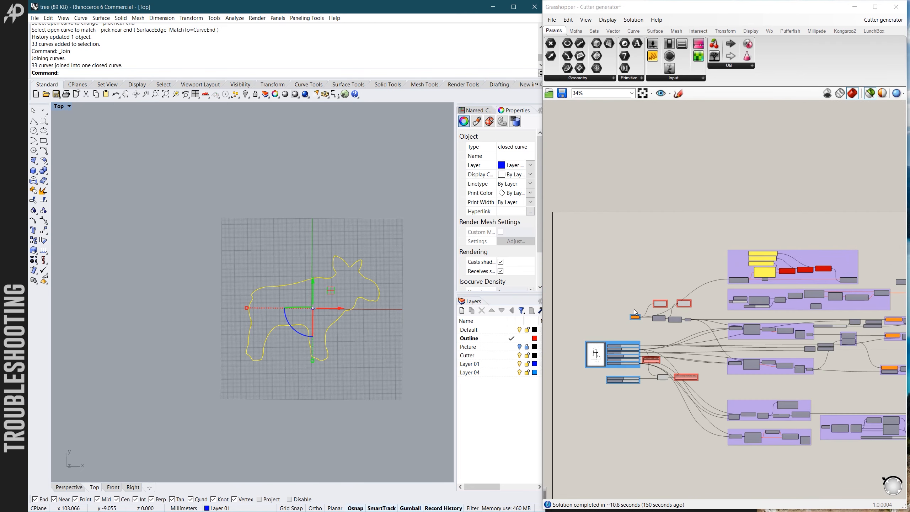
pyautogui.rightClick(639, 315)
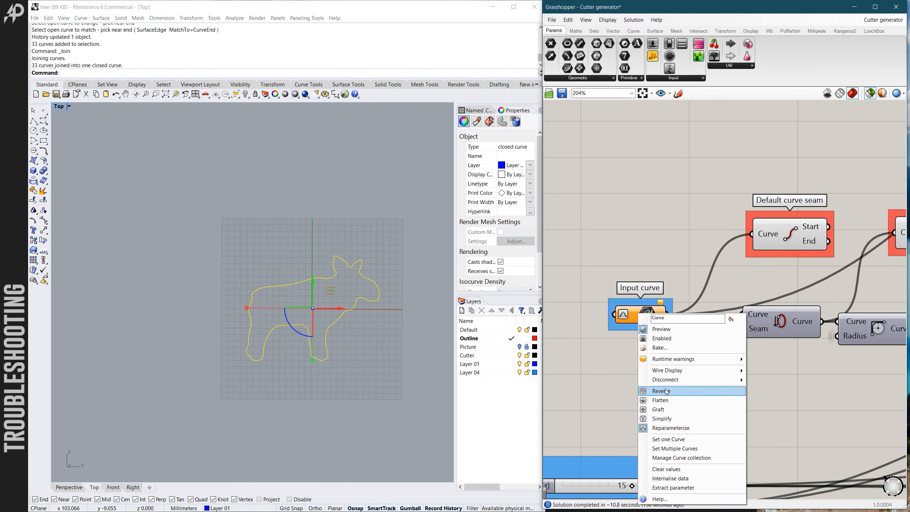
pyautogui.click(670, 439)
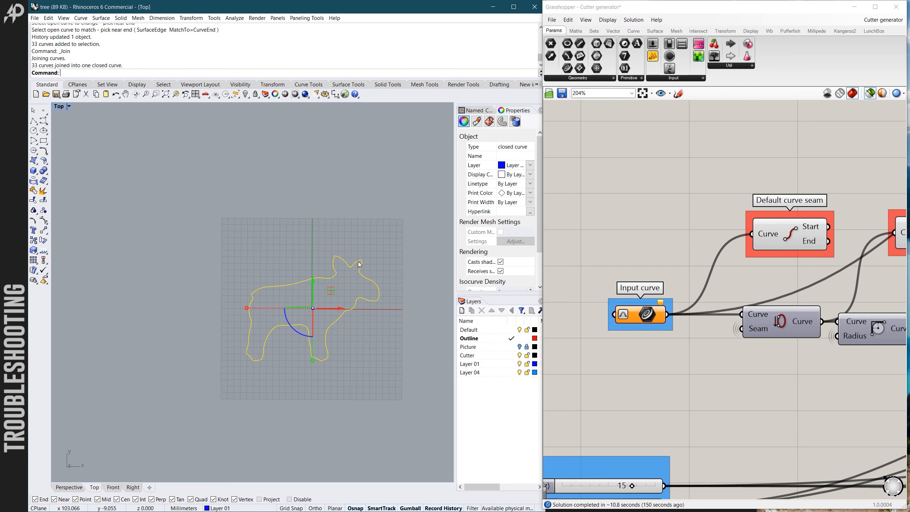
# - Inspect the Curve discontinuity point parameter to check whether the new outline still has discontinuities
pyautogui.scroll(-8, 609, 271)
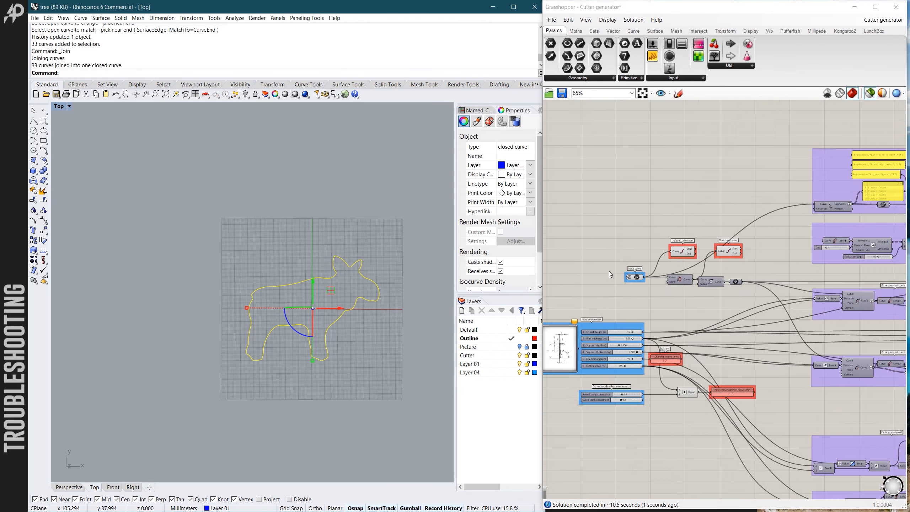
pyautogui.scroll(10, 850, 270)
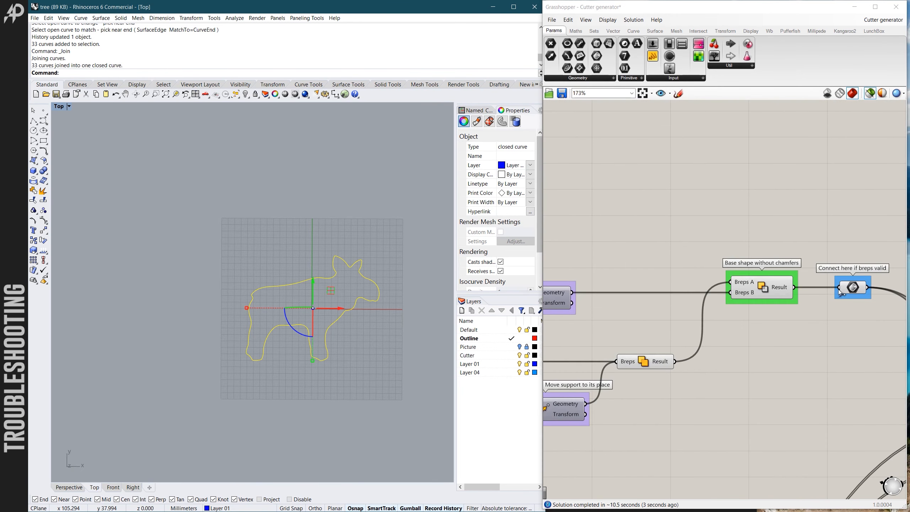
pyautogui.scroll(-8, 815, 284)
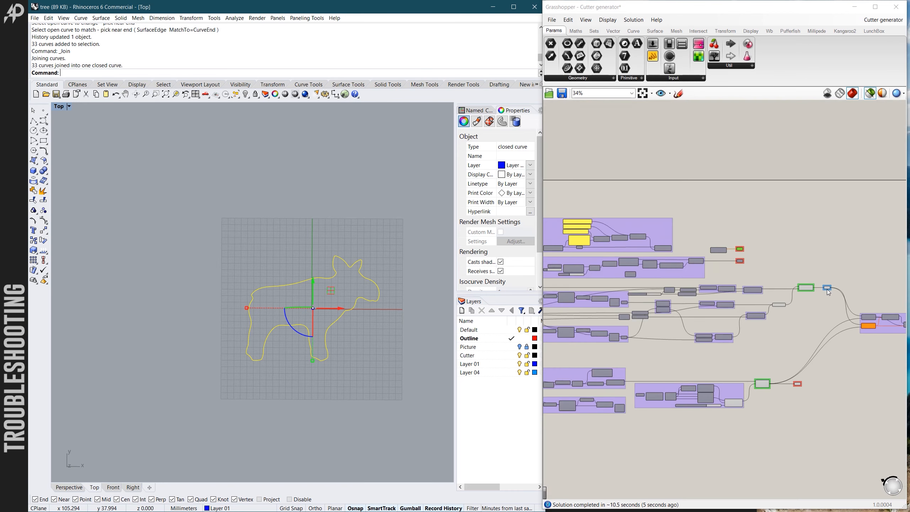
pyautogui.scroll(7, 720, 248)
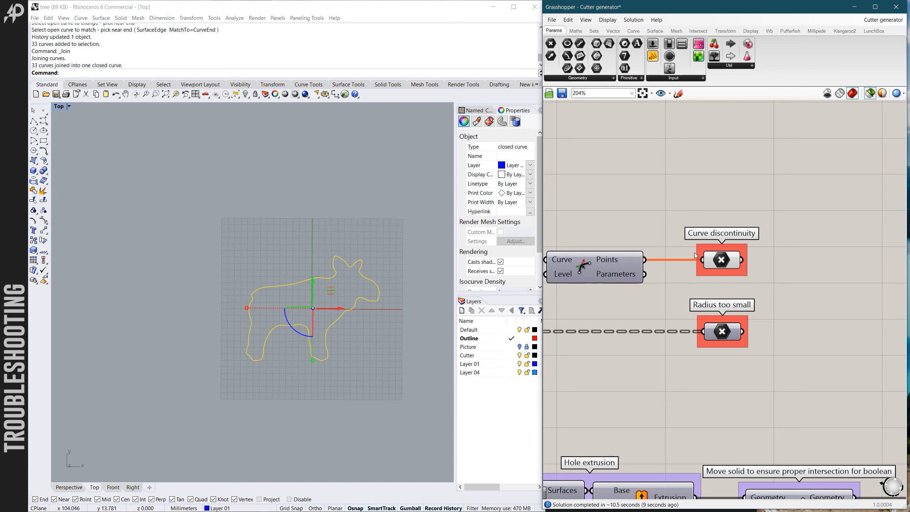
pyautogui.click(715, 259)
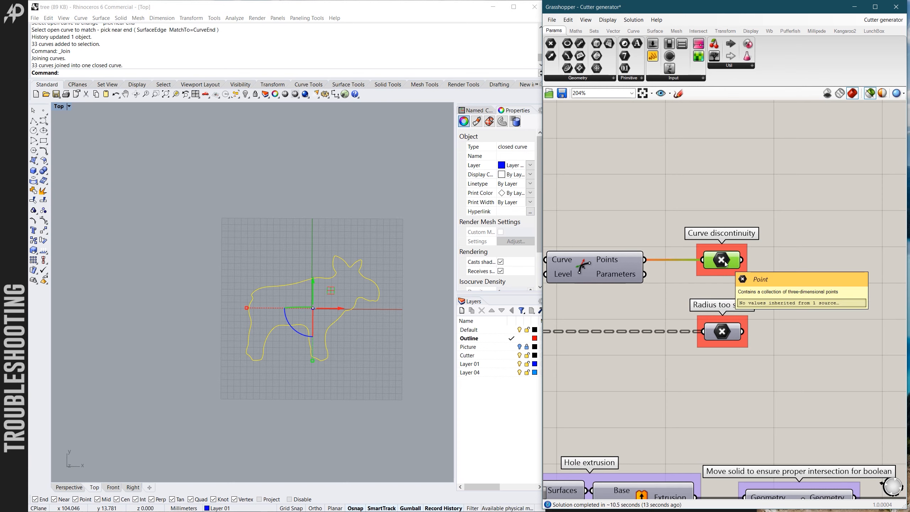
# - Clear the outline selection in Rhino and preview the Chamfer solid, examining its geometry around the notch between the ears
pyautogui.scroll(-3, 792, 260)
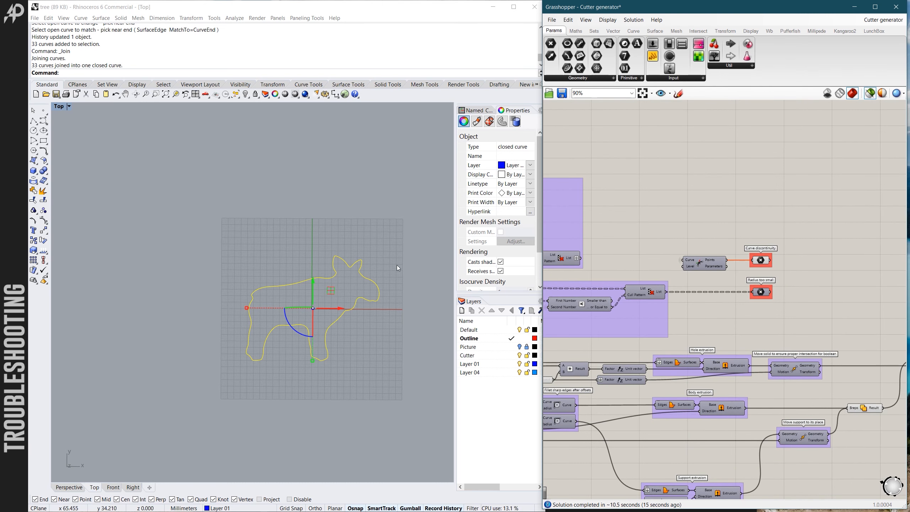
pyautogui.click(397, 268)
pyautogui.scroll(-11, 677, 251)
pyautogui.scroll(8, 704, 324)
pyautogui.scroll(5, 718, 371)
pyautogui.click(703, 269)
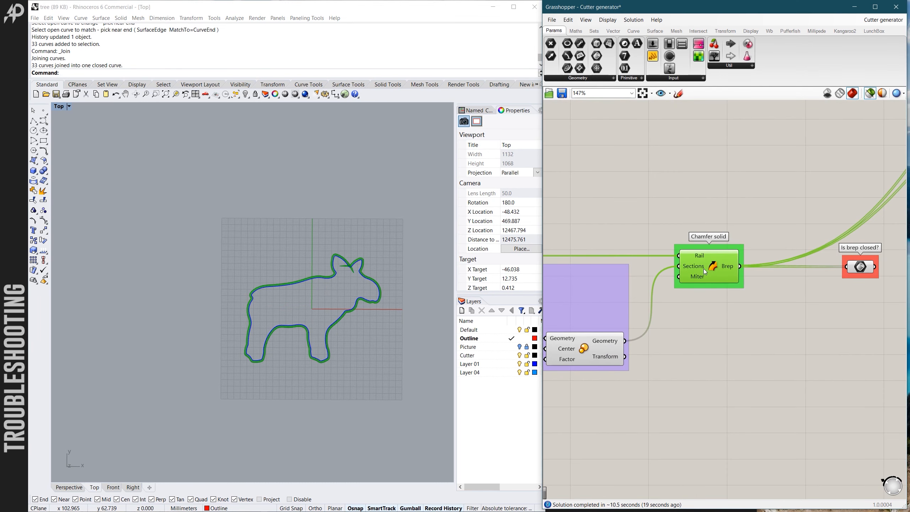
pyautogui.scroll(20, 349, 267)
pyautogui.scroll(-8, 663, 280)
pyautogui.scroll(9, 717, 220)
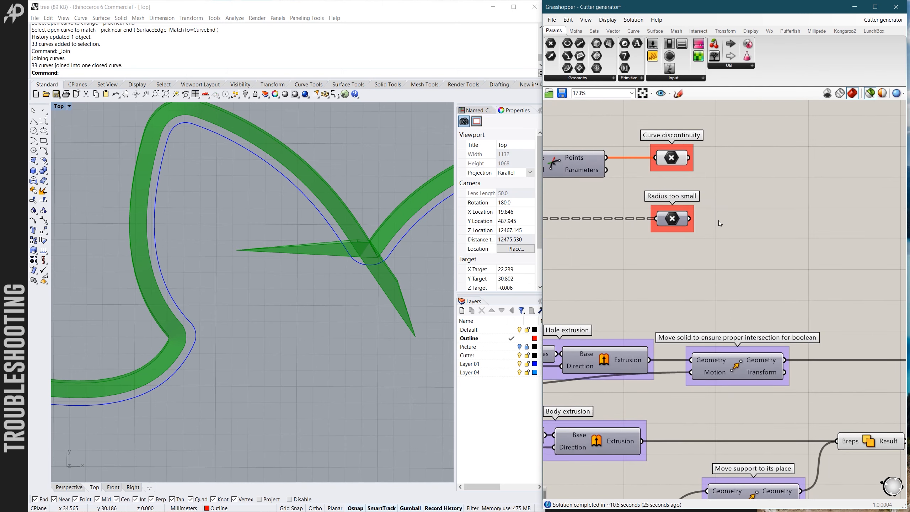
# - Preview the Radius too small points and examine where they sit on the whole moose outline and around the ears
pyautogui.click(718, 220)
pyautogui.click(673, 223)
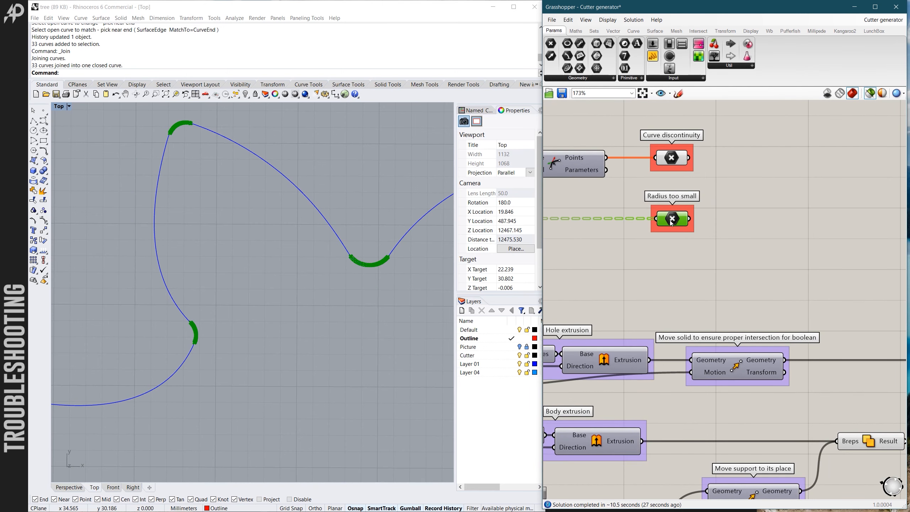
pyautogui.scroll(-8, 309, 231)
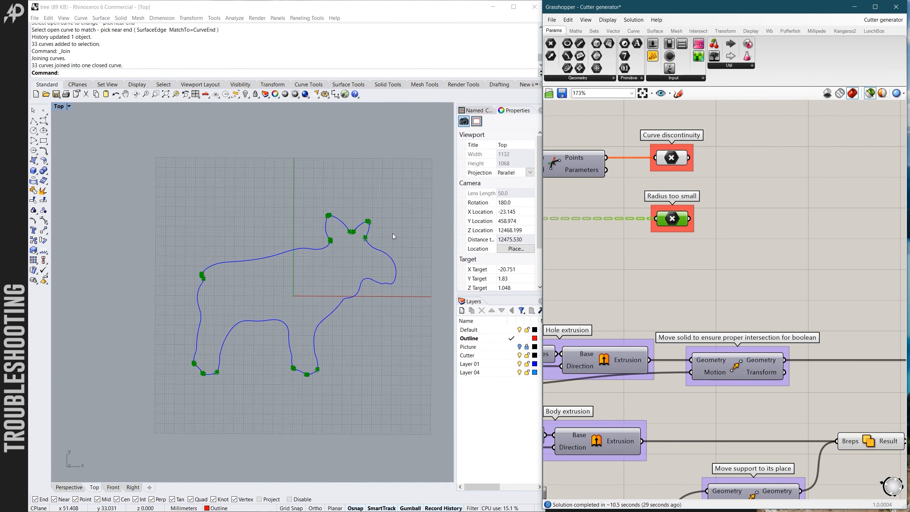
pyautogui.scroll(2, 293, 387)
pyautogui.scroll(4, 286, 380)
pyautogui.scroll(-4, 331, 255)
pyautogui.scroll(4, 353, 226)
pyautogui.scroll(-2, 350, 232)
pyautogui.scroll(4, 360, 219)
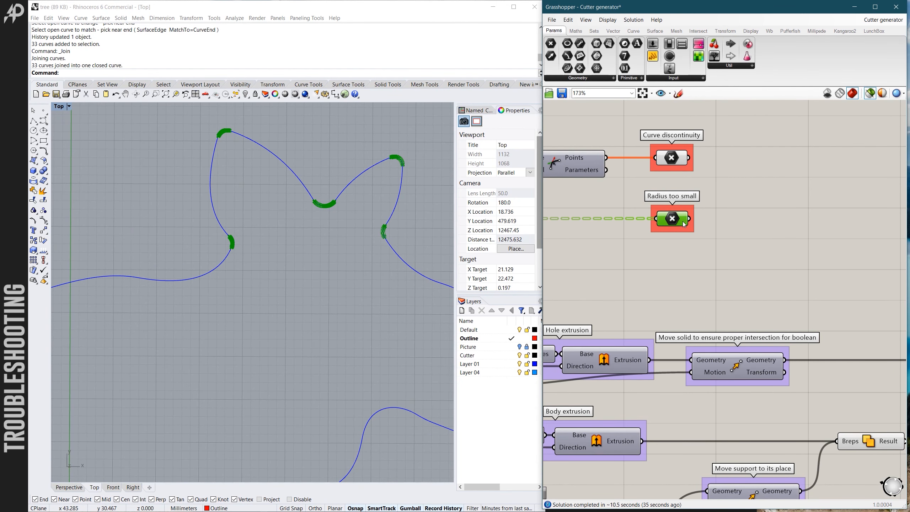
pyautogui.scroll(2, 687, 230)
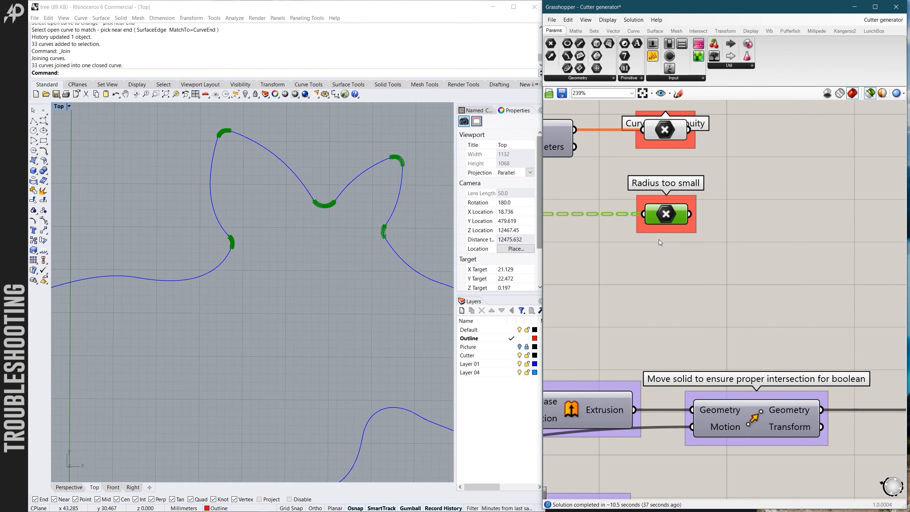
# - Examine up close the too-small radii at the ear tips, the ear bases and the notch between the ears
pyautogui.scroll(3, 391, 246)
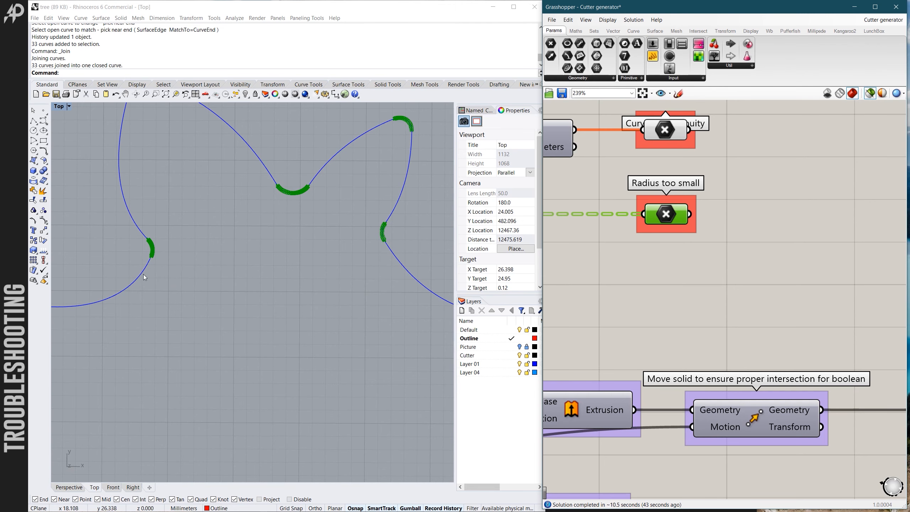
pyautogui.scroll(-3, 149, 272)
pyautogui.scroll(5, 155, 170)
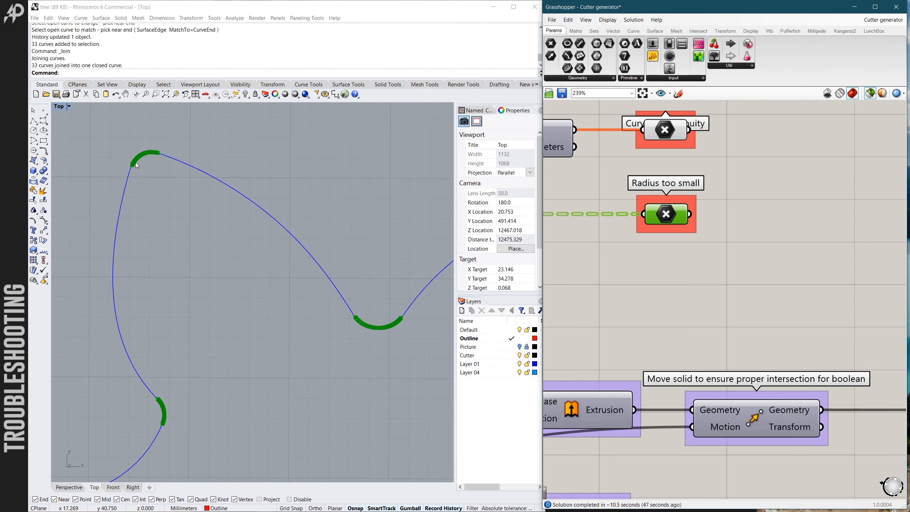
pyautogui.scroll(-2, 262, 211)
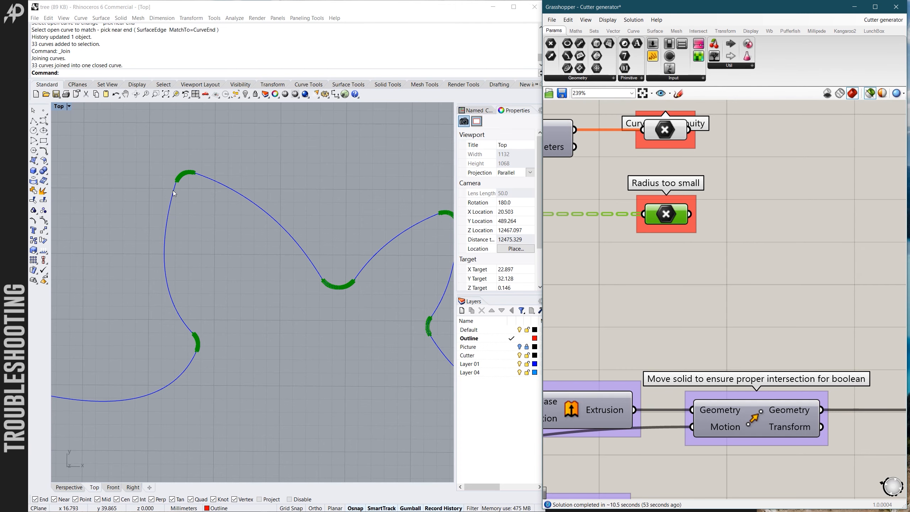
pyautogui.moveTo(177, 156); pyautogui.dragTo(247, 184, button='right')
pyautogui.scroll(-6, 226, 266)
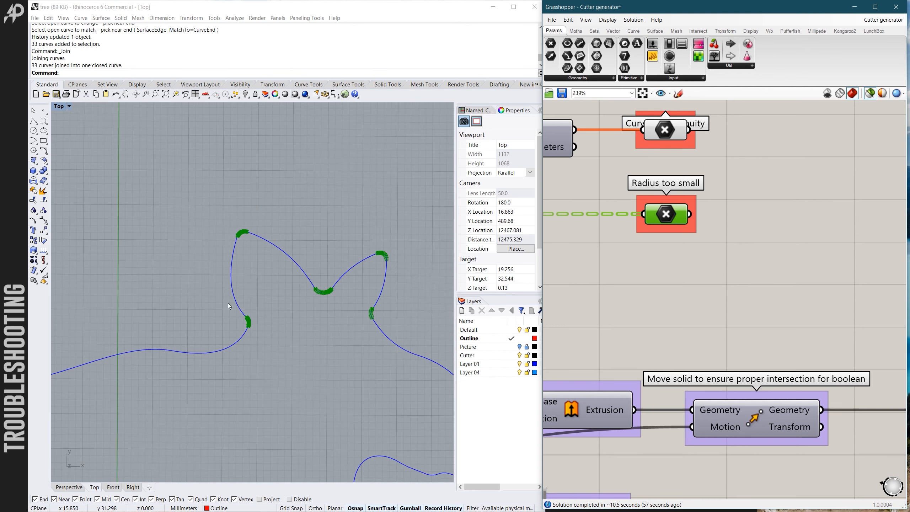
pyautogui.scroll(6, 227, 303)
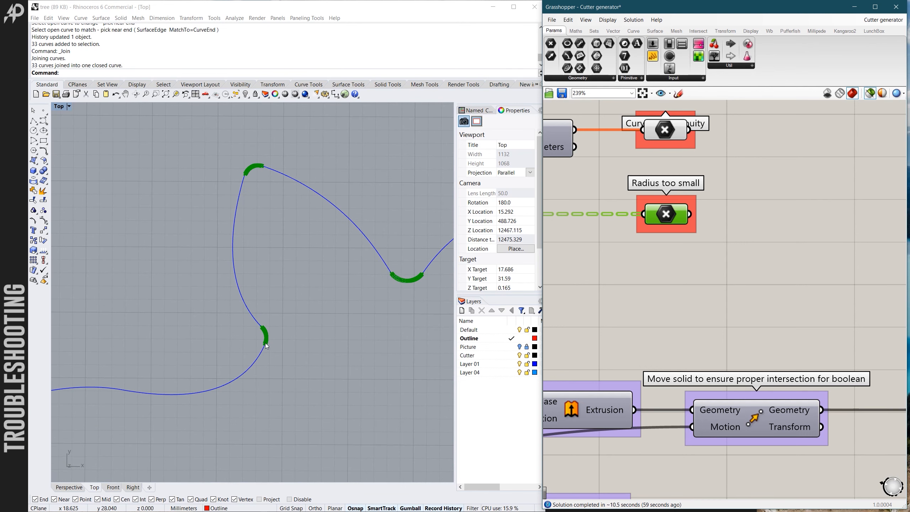
pyautogui.scroll(-5, 402, 281)
# - Examine the too-small radii on the moose's rump and review the marked spots along the whole outline
pyautogui.scroll(6, 215, 312)
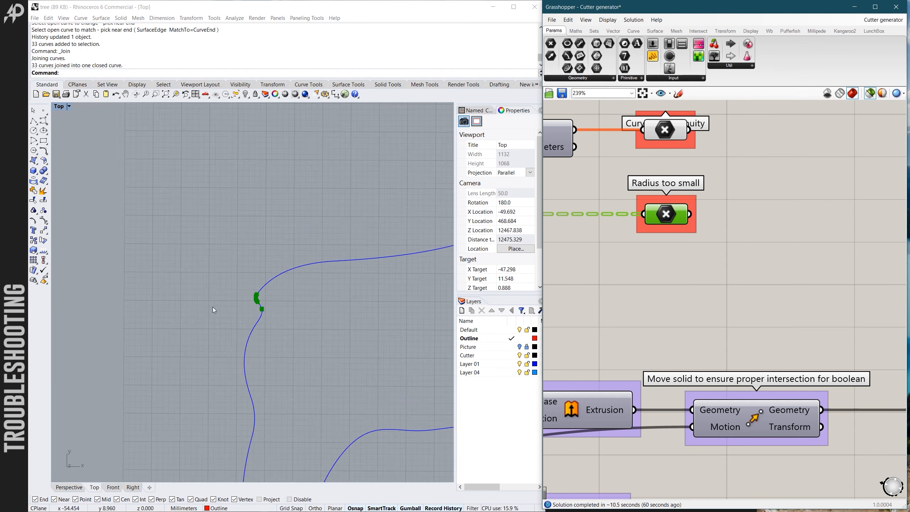
pyautogui.scroll(-5, 262, 316)
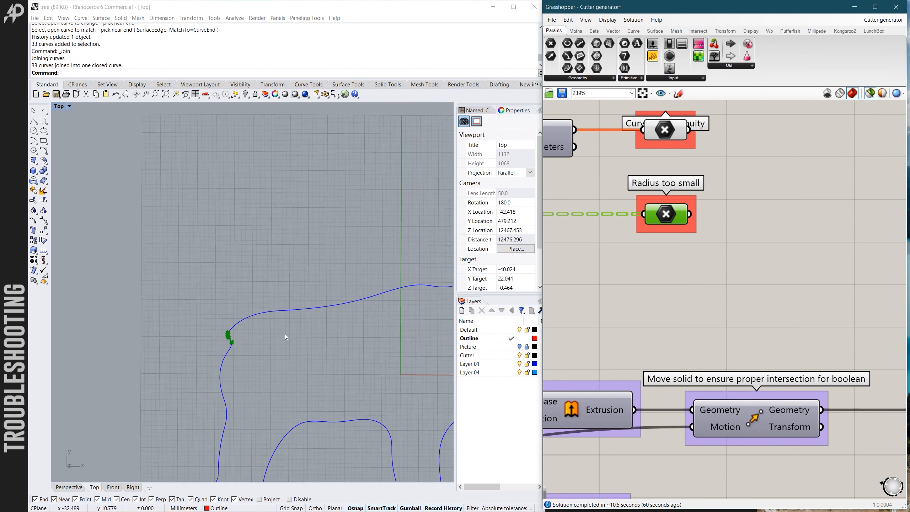
pyautogui.scroll(5, 397, 300)
pyautogui.scroll(-6, 248, 355)
pyautogui.scroll(7, 292, 306)
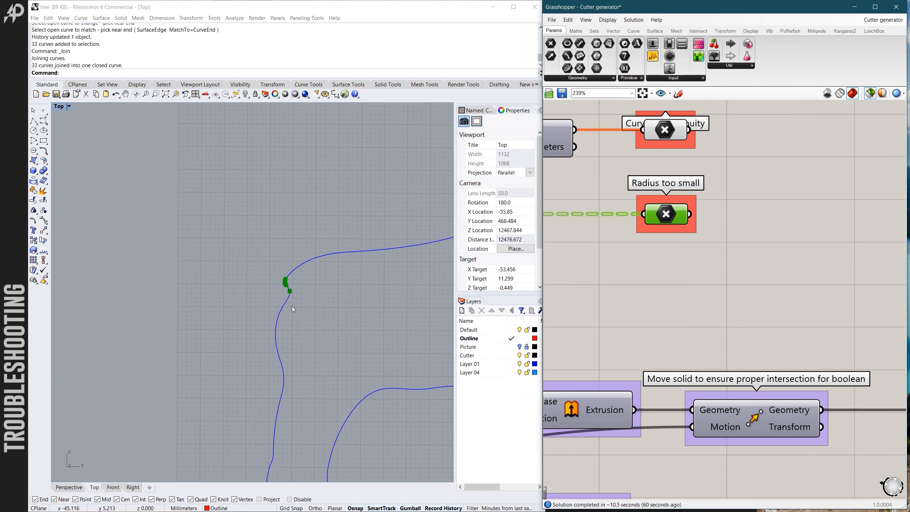
pyautogui.scroll(5, 289, 302)
pyautogui.scroll(-6, 292, 296)
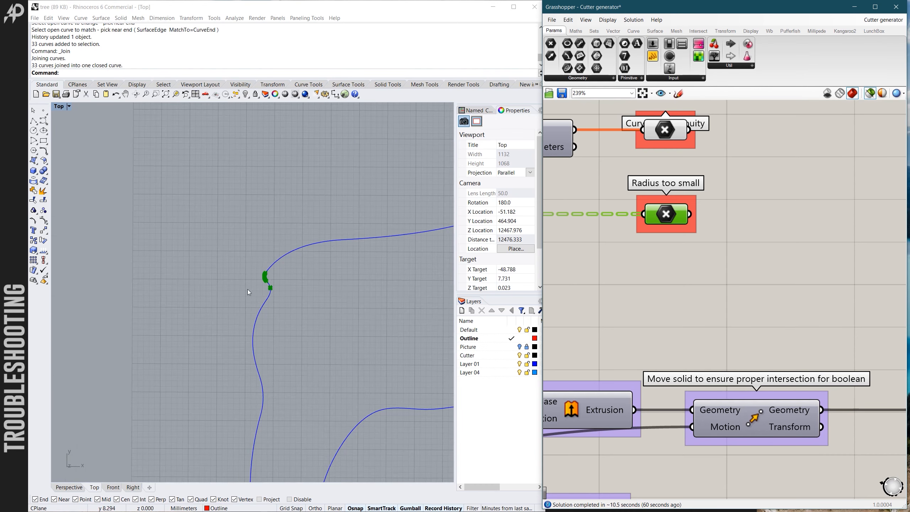
pyautogui.scroll(3, 352, 250)
pyautogui.scroll(-6, 654, 298)
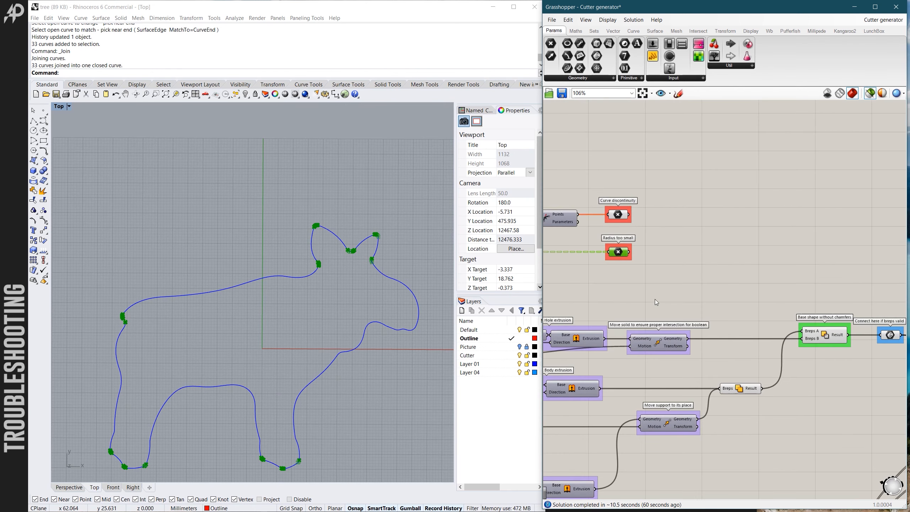
pyautogui.scroll(5, 713, 409)
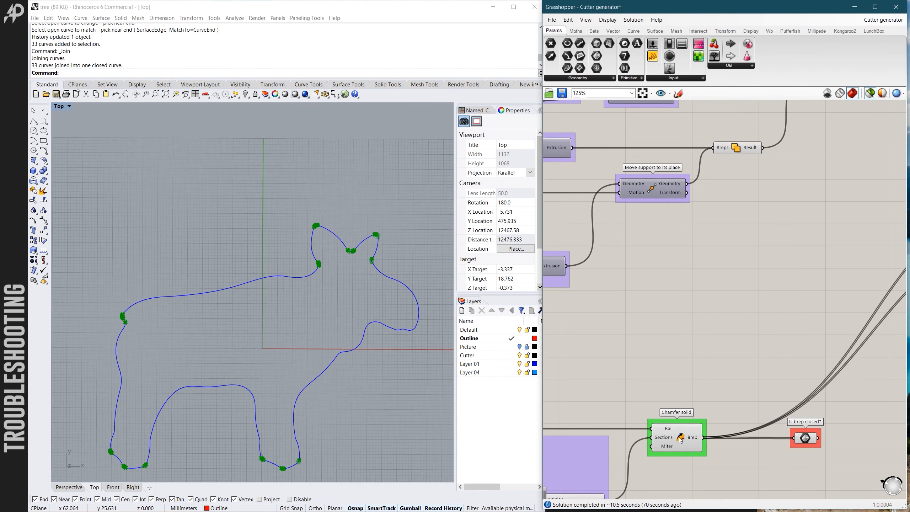
# - Preview the Chamfer solid and examine its geometry at the notch between the ears
pyautogui.click(675, 435)
pyautogui.scroll(5, 360, 255)
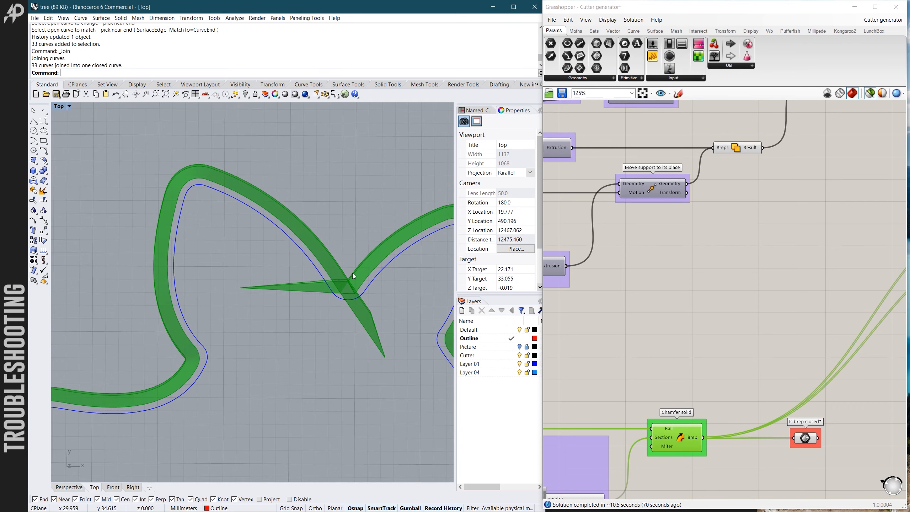
pyautogui.scroll(2, 351, 277)
pyautogui.scroll(-2, 348, 285)
# - Check the Curve discontinuity points, then preview the Radius too small points and examine the marked arc in the ear notch
pyautogui.scroll(-4, 708, 297)
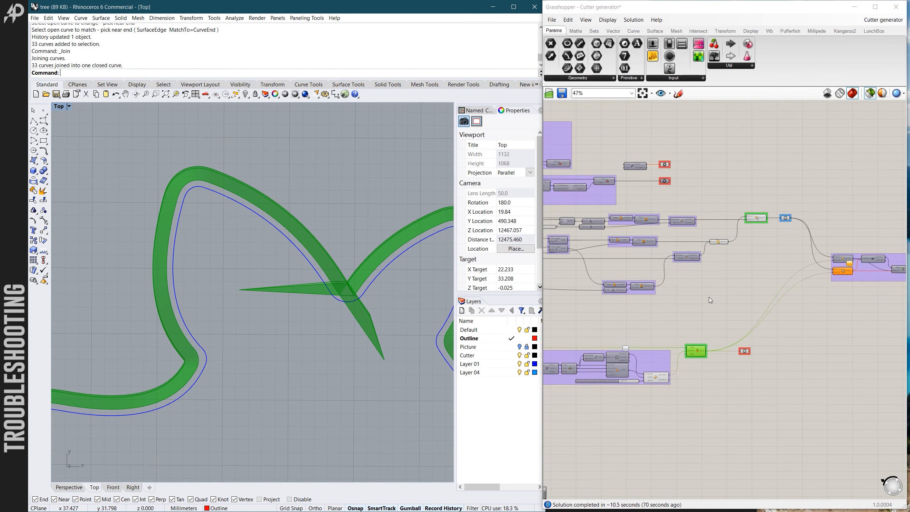
pyautogui.scroll(3, 649, 155)
pyautogui.click(674, 173)
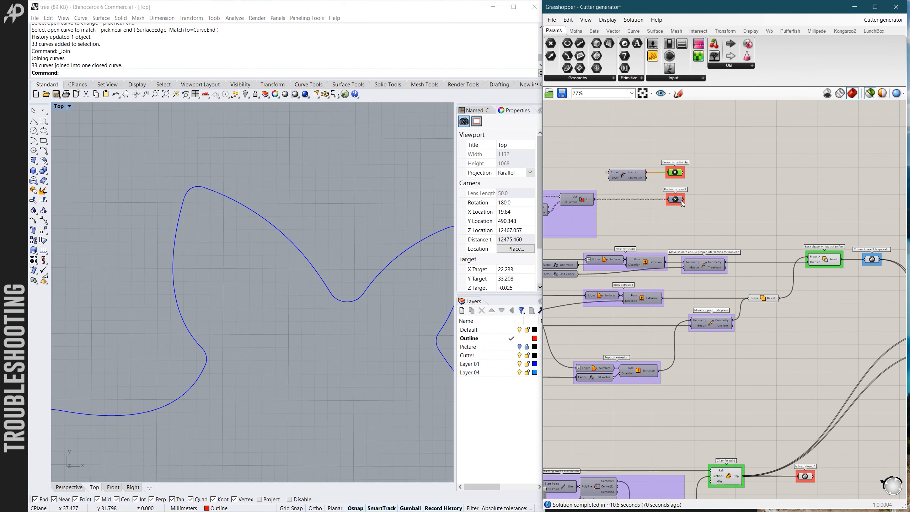
pyautogui.scroll(3, 698, 223)
pyautogui.click(666, 191)
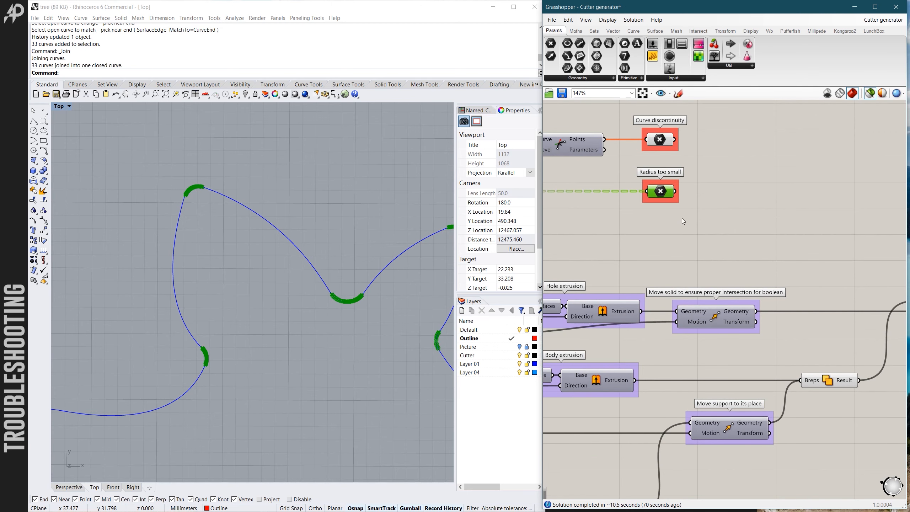
pyautogui.scroll(1, 343, 302)
pyautogui.scroll(3, 341, 296)
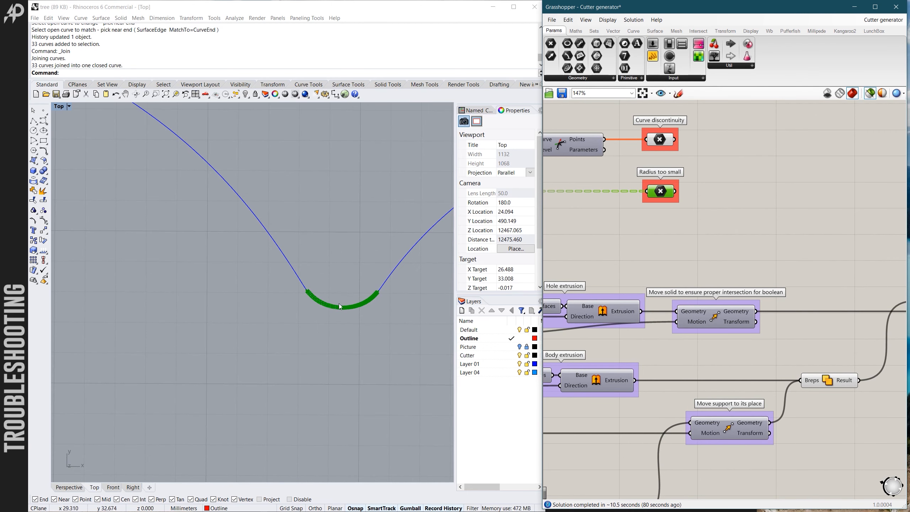
pyautogui.scroll(-6, 311, 300)
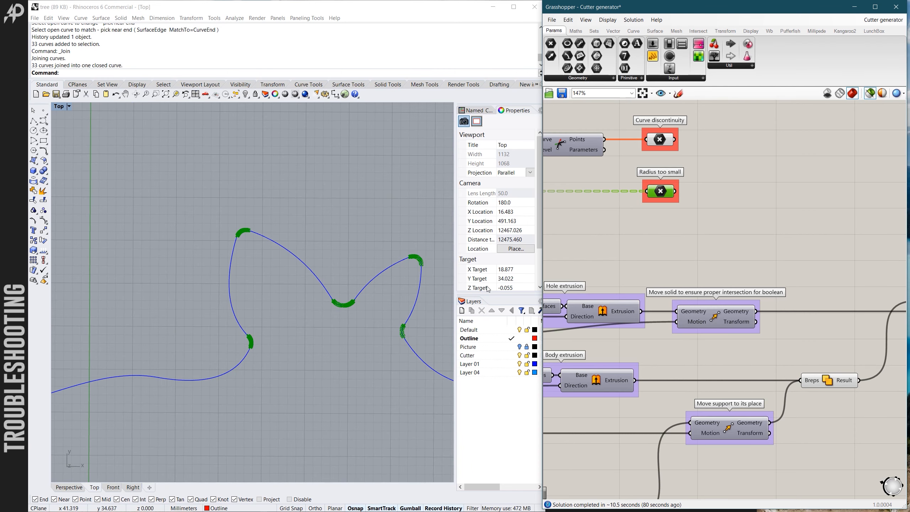
# - Return to the Chamfer solid component, preview its brep and inspect up close where the sweep crosses itself at the ear notch
pyautogui.scroll(-4, 693, 244)
pyautogui.scroll(-5, 773, 247)
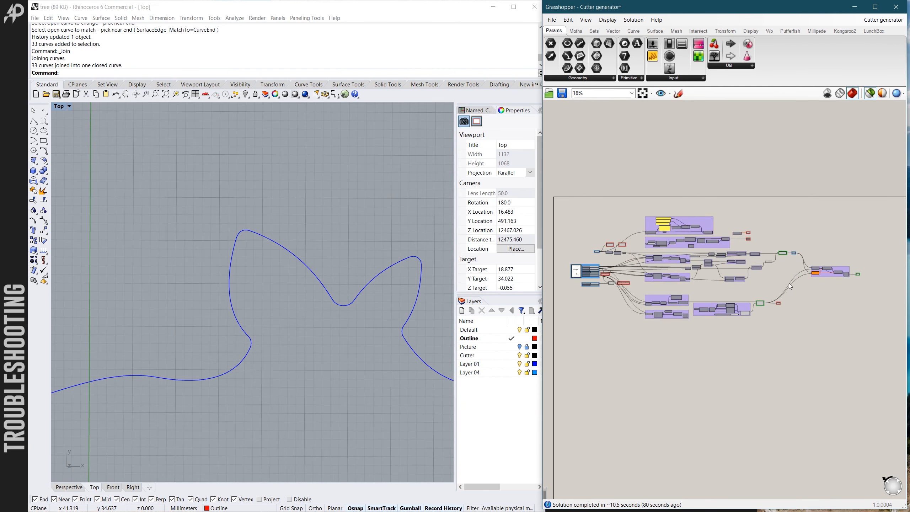
pyautogui.scroll(-3, 613, 249)
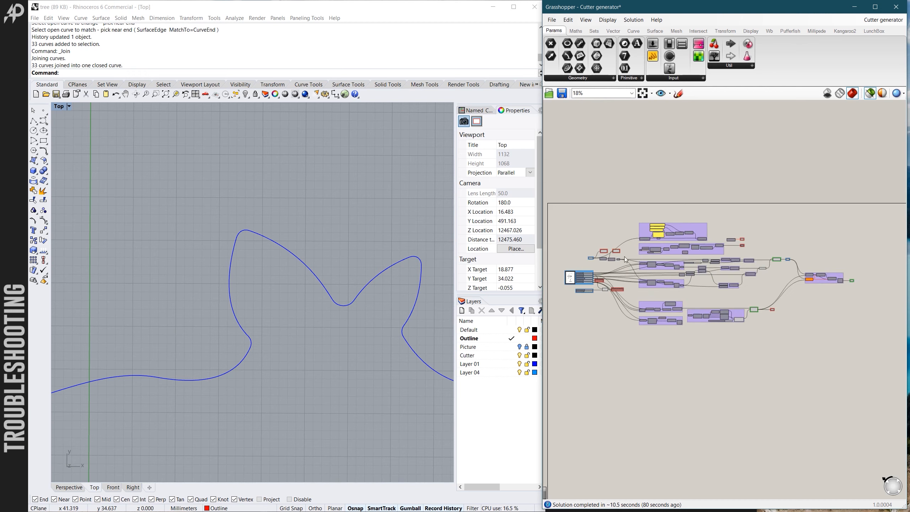
pyautogui.scroll(12, 766, 326)
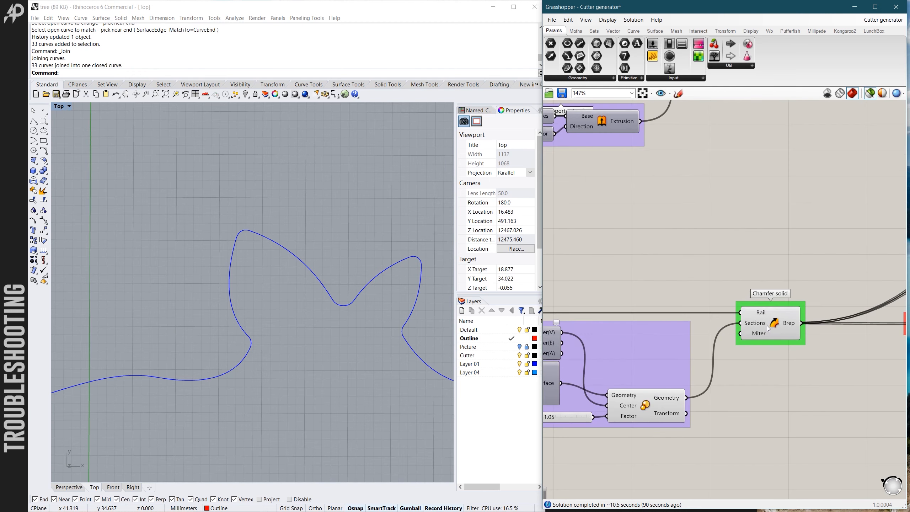
pyautogui.scroll(8, 351, 317)
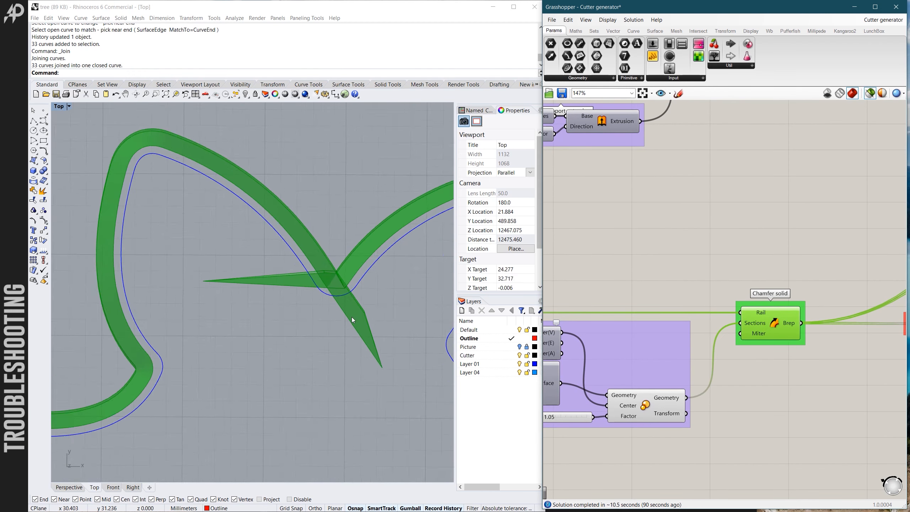
pyautogui.scroll(4, 318, 250)
pyautogui.keyDown('ctrl'); pyautogui.keyDown('shift'); pyautogui.moveTo(316, 255); pyautogui.dragTo(312, 252, button='right'); pyautogui.keyUp('shift'); pyautogui.keyUp('ctrl')
pyautogui.scroll(-5, 314, 250)
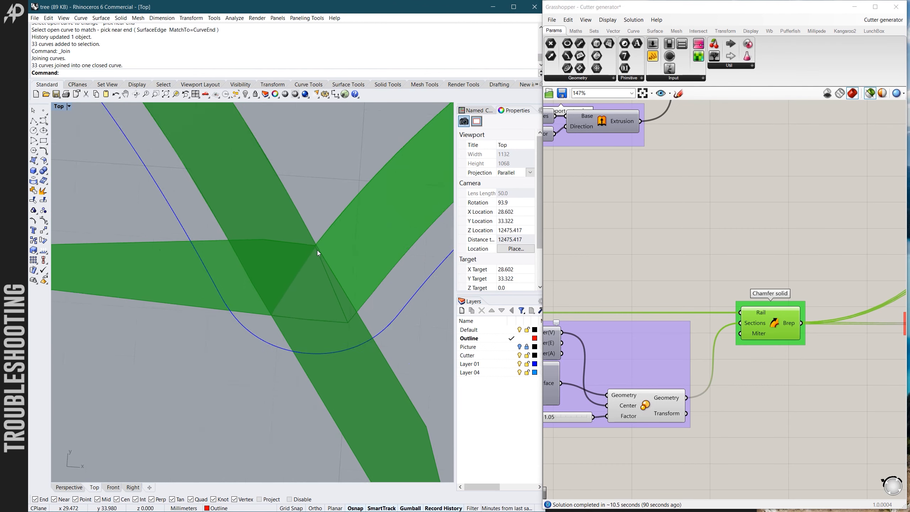
pyautogui.scroll(2, 320, 244)
pyautogui.scroll(-3, 317, 264)
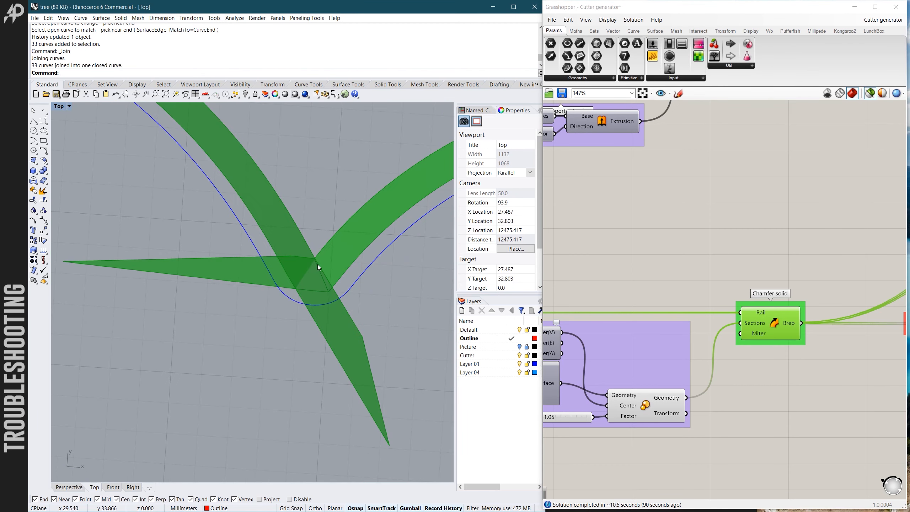
# - Compare the chamfer sweep at both ear bases with the sweep in the notch between the ears
pyautogui.scroll(2, 175, 335)
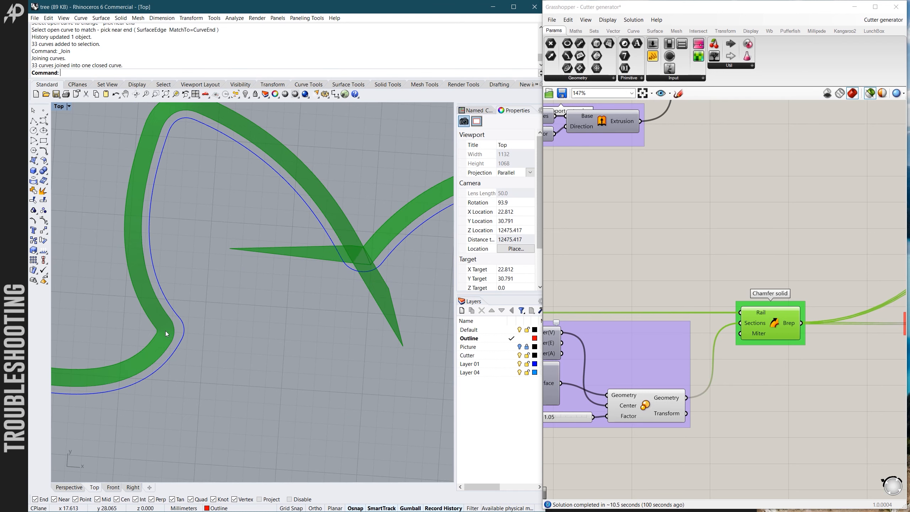
pyautogui.scroll(3, 157, 332)
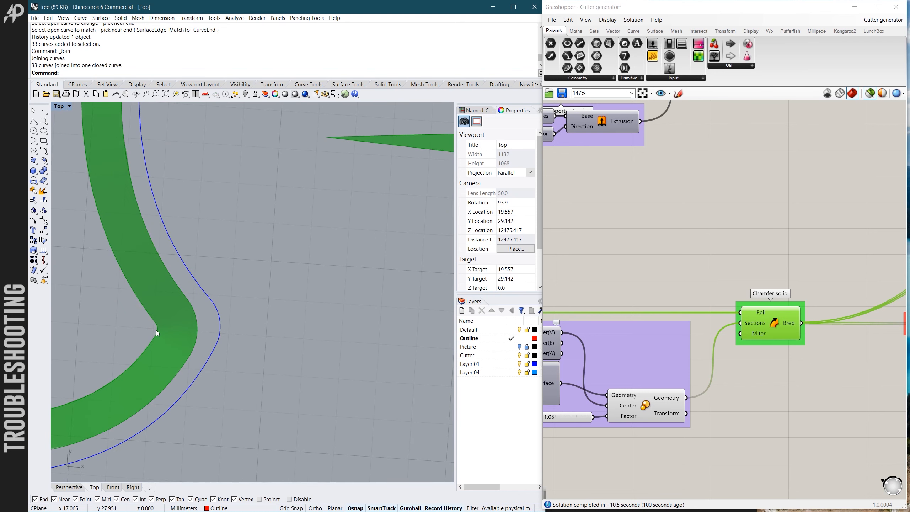
pyautogui.scroll(-5, 152, 340)
pyautogui.scroll(5, 326, 314)
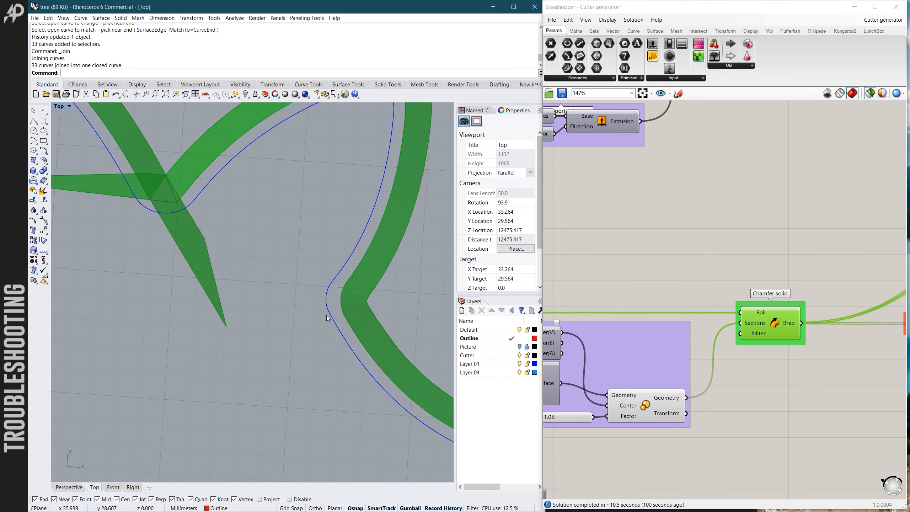
pyautogui.scroll(-5, 367, 300)
pyautogui.scroll(6, 193, 185)
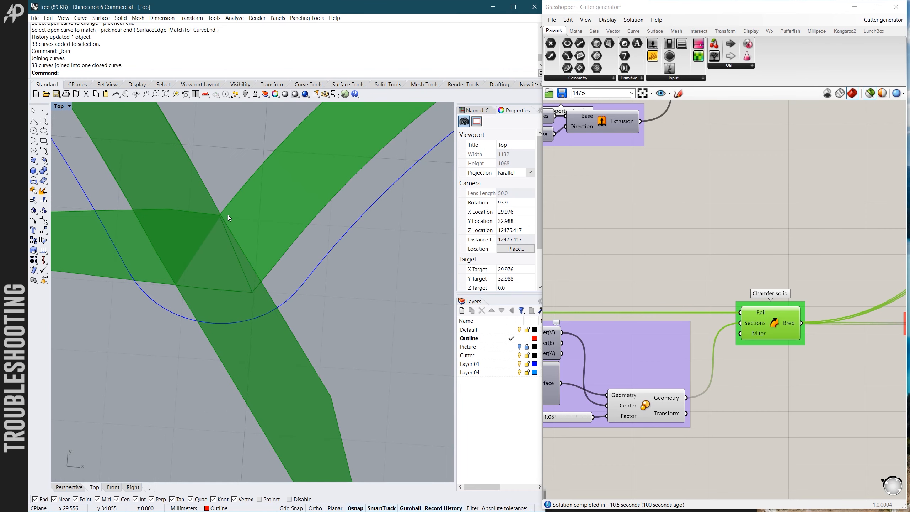
pyautogui.scroll(-3, 346, 213)
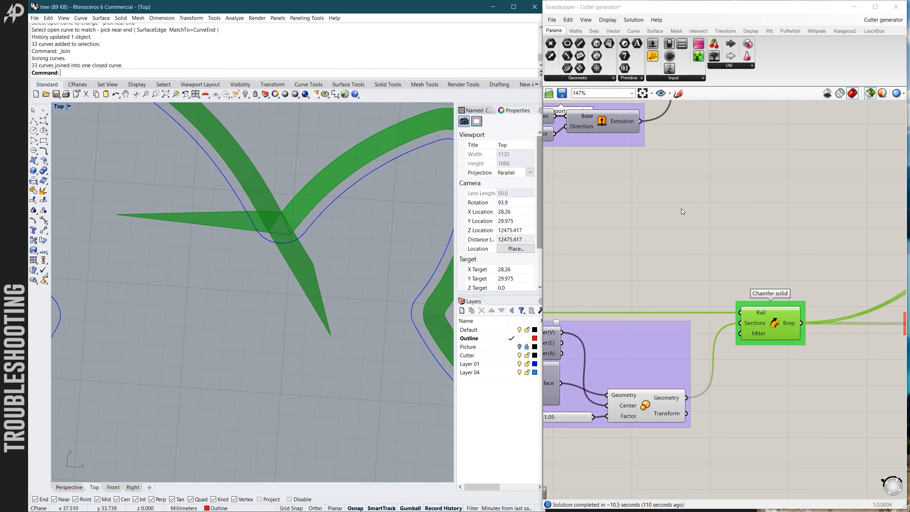
# - Find the Hole extrusion group in the definition and preview its base surface against the outline
pyautogui.scroll(-8, 763, 264)
pyautogui.scroll(4, 681, 250)
pyautogui.scroll(-4, 661, 287)
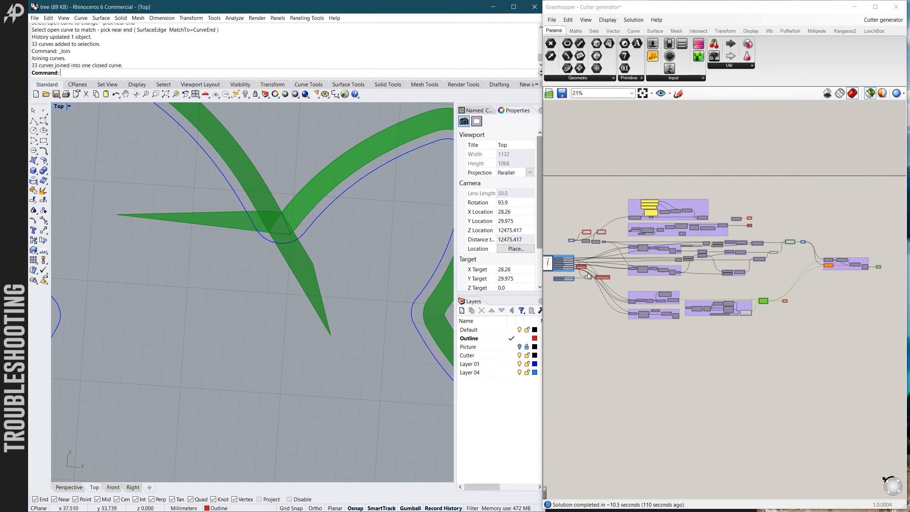
pyautogui.scroll(-1, 587, 282)
pyautogui.scroll(4, 738, 270)
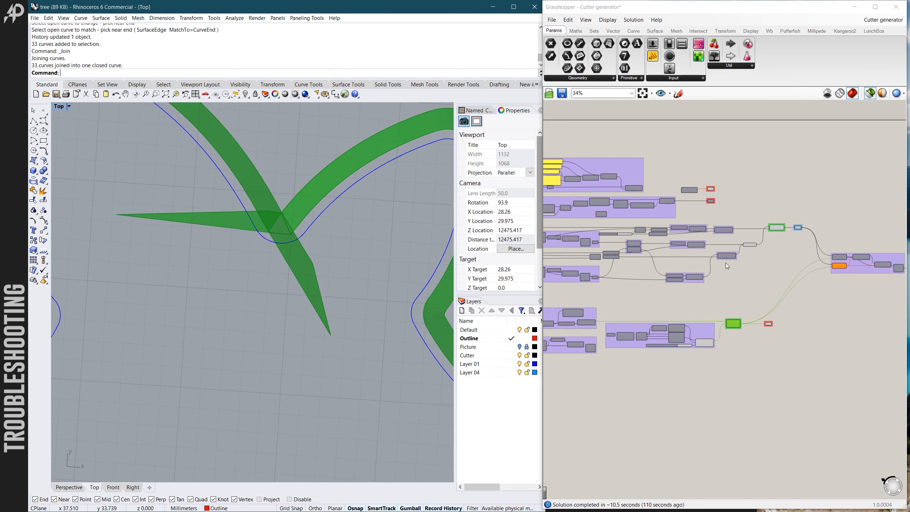
pyautogui.scroll(5, 666, 250)
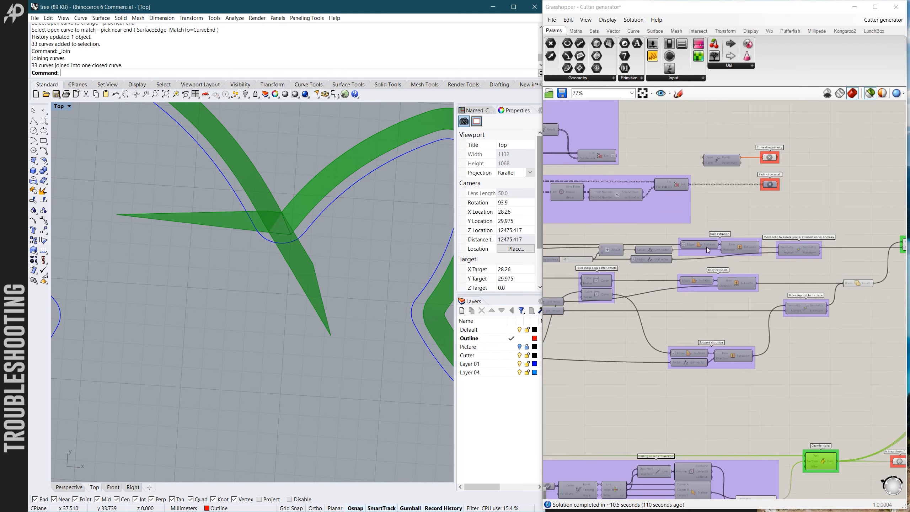
pyautogui.click(702, 245)
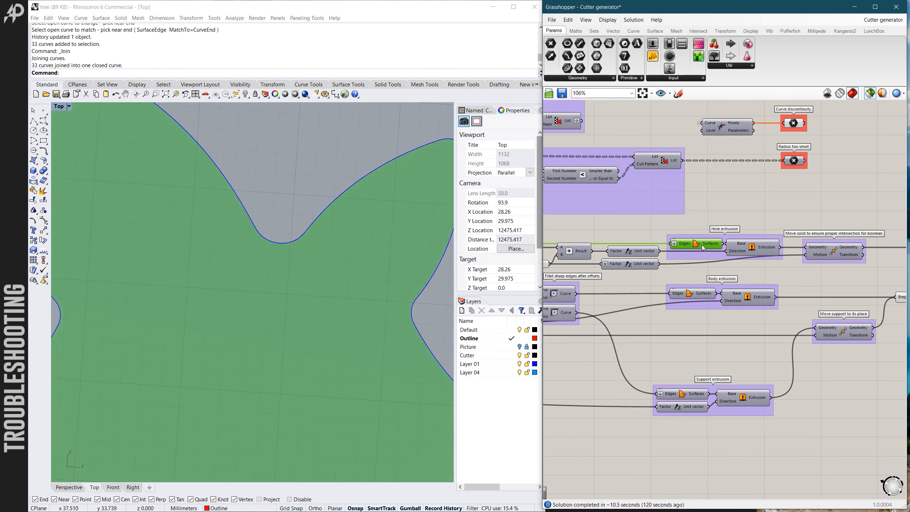
# - Preview the Body extrusion and examine its offset edge around the ears and the notch
pyautogui.scroll(-1, 699, 245)
pyautogui.click(727, 280)
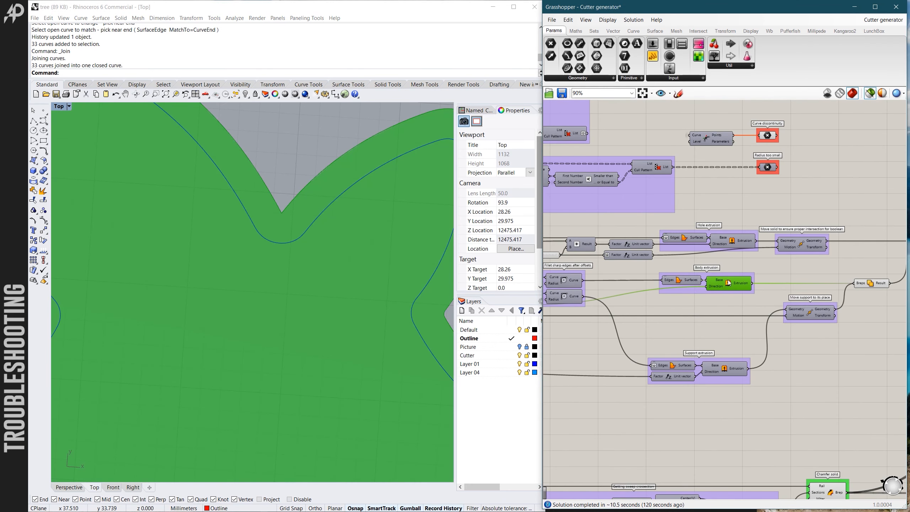
pyautogui.scroll(-2, 728, 280)
pyautogui.scroll(1, 305, 205)
pyautogui.scroll(-1, 286, 209)
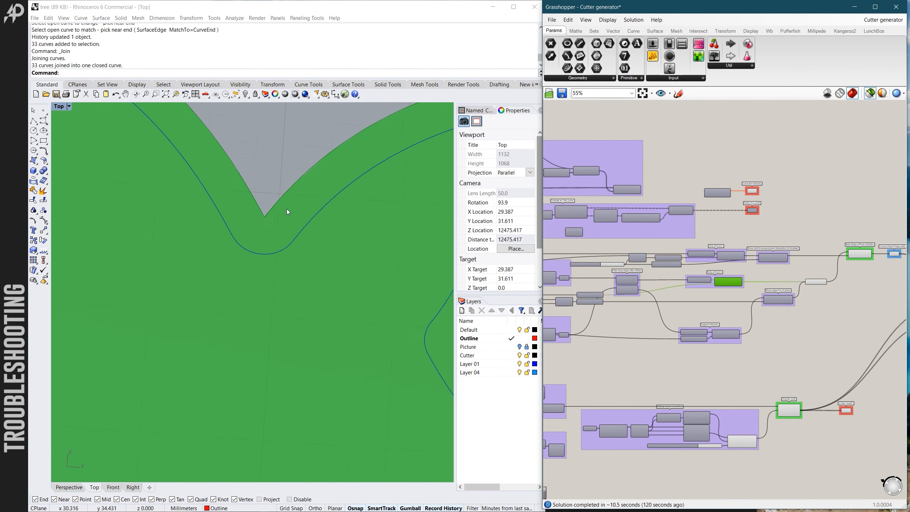
pyautogui.scroll(-2, 316, 229)
# - Preview the upper Fillet component's curve in the sharp-edge fillet group and examine the offset around the ears and ear bases
pyautogui.scroll(2, 641, 298)
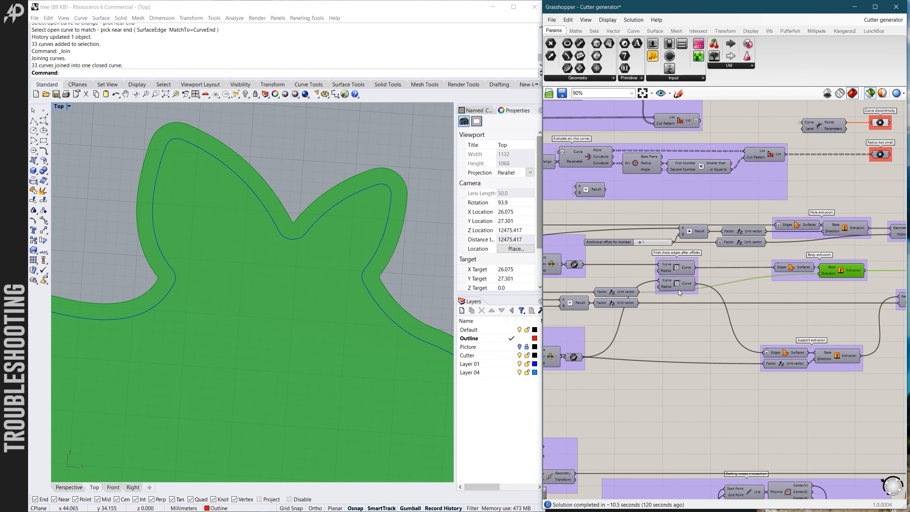
pyautogui.click(680, 273)
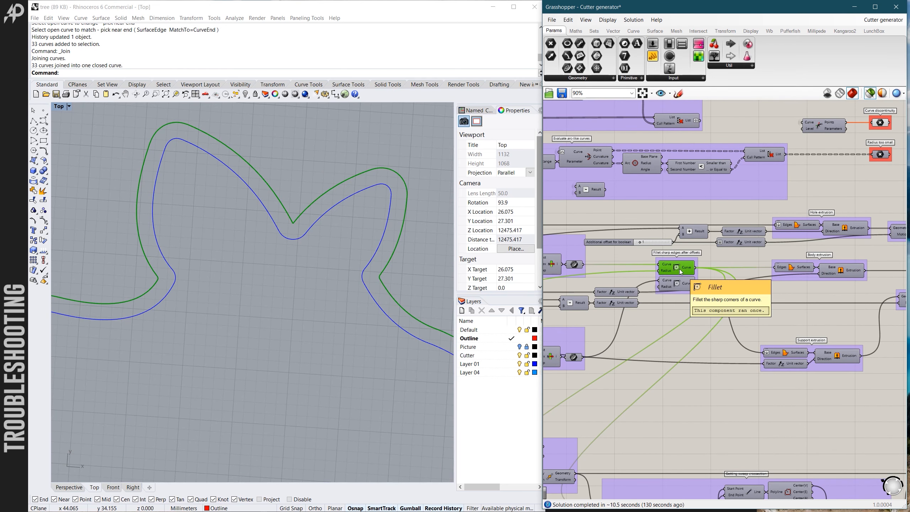
pyautogui.scroll(3, 329, 258)
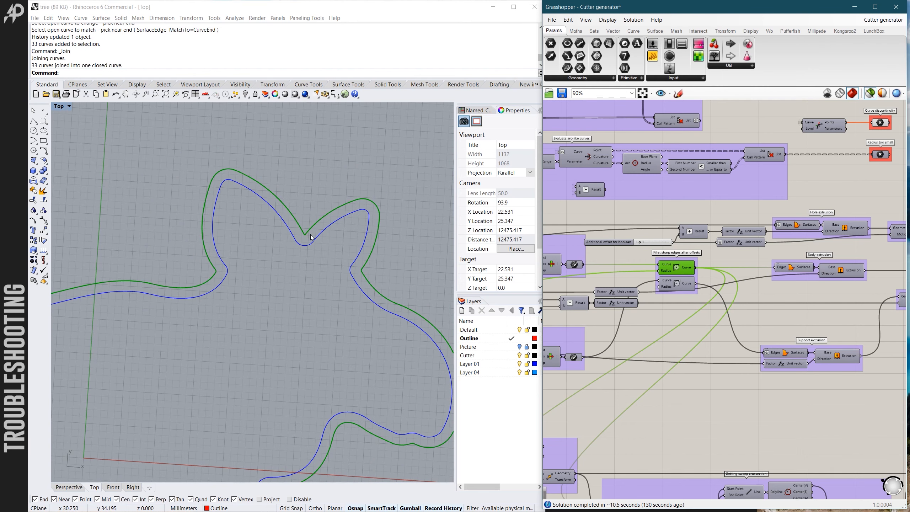
pyautogui.scroll(4, 360, 277)
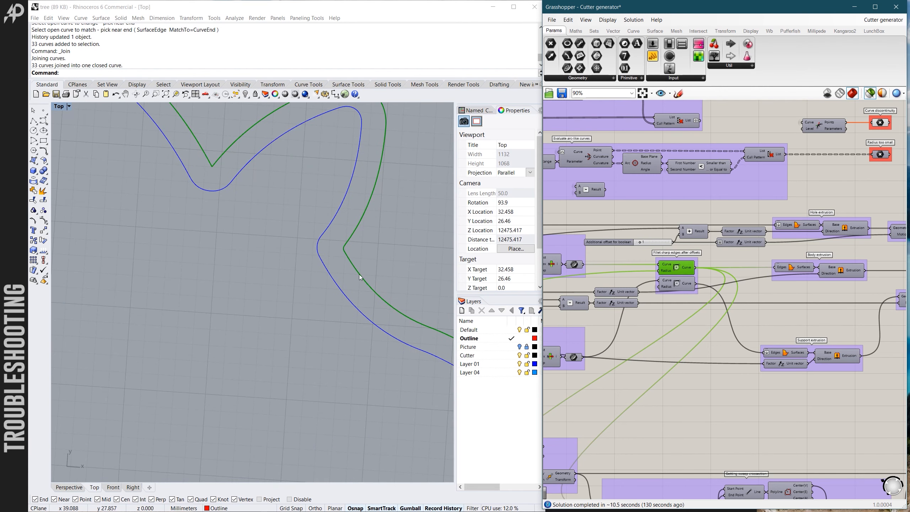
pyautogui.scroll(-3, 378, 248)
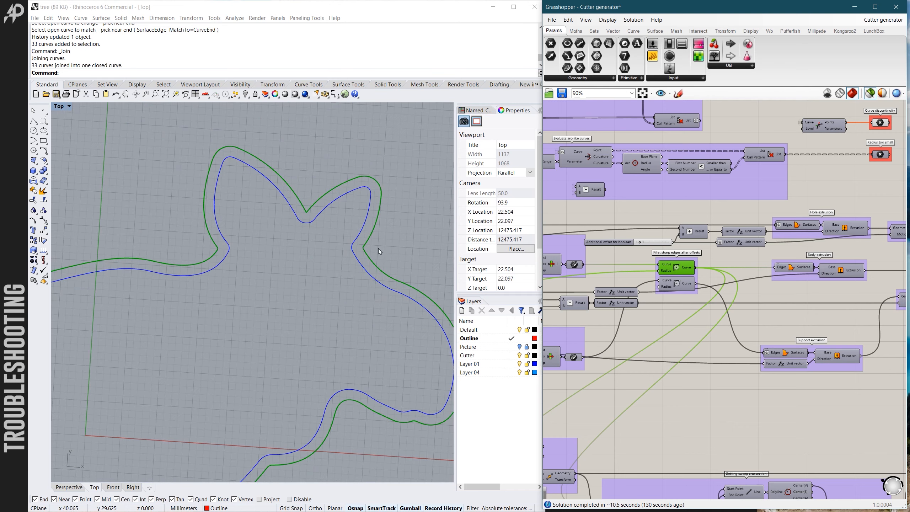
pyautogui.scroll(6, 210, 252)
pyautogui.scroll(-4, 247, 229)
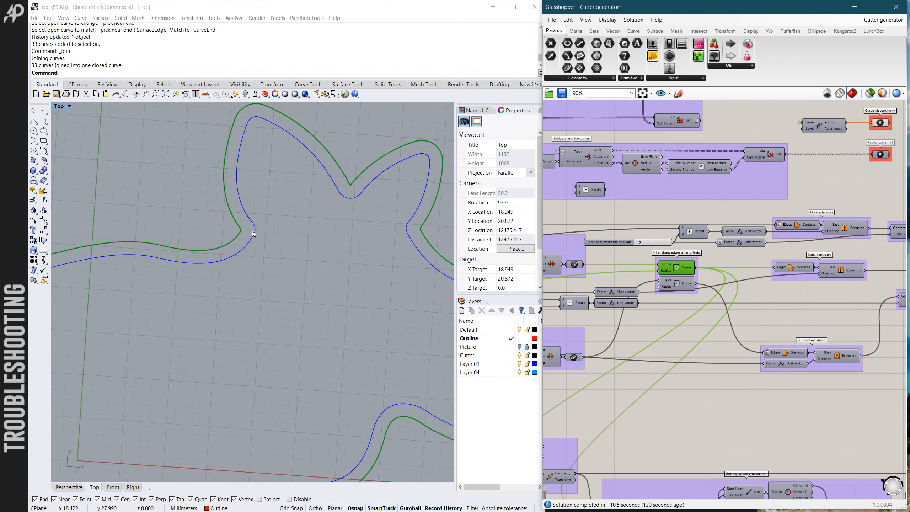
pyautogui.scroll(3, 353, 321)
pyautogui.scroll(-3, 351, 325)
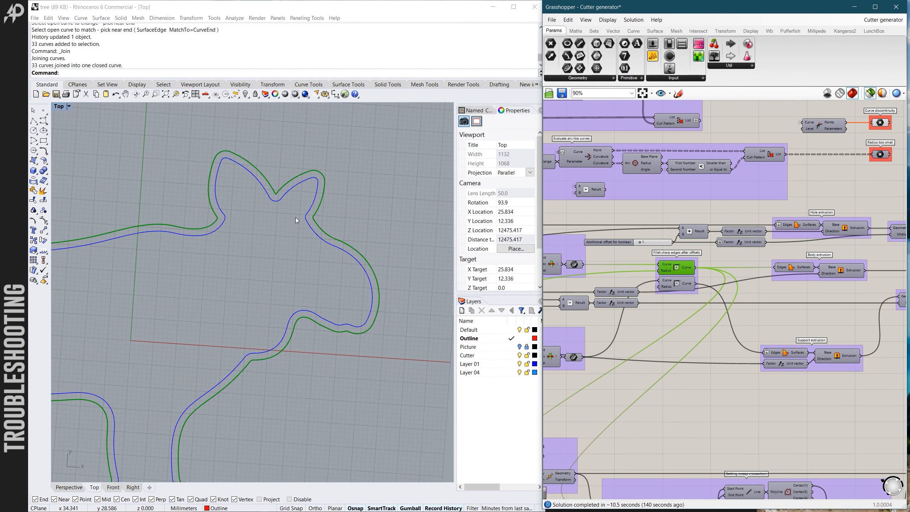
# - Inspect at close range the tiny fillet at the sharp corner of the offset curve in the ear notch
pyautogui.scroll(4, 296, 218)
pyautogui.scroll(-3, 273, 193)
pyautogui.scroll(7, 270, 203)
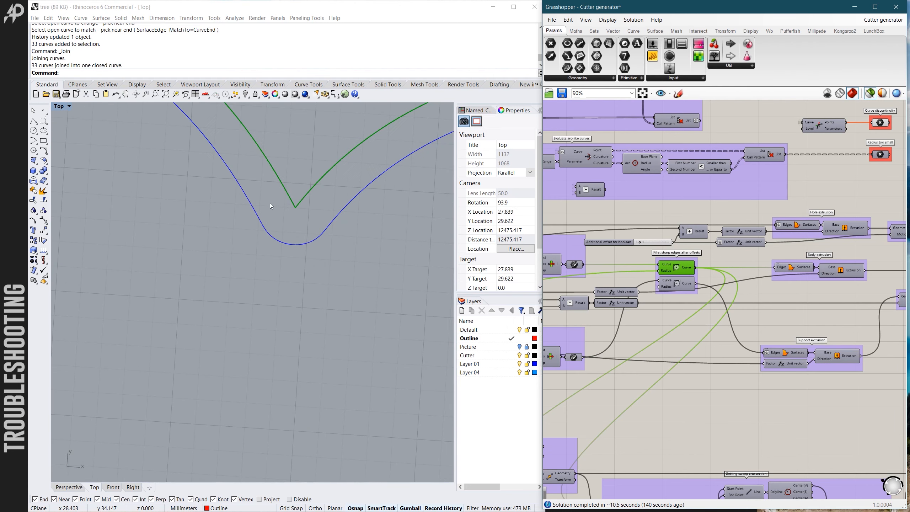
pyautogui.scroll(5, 304, 258)
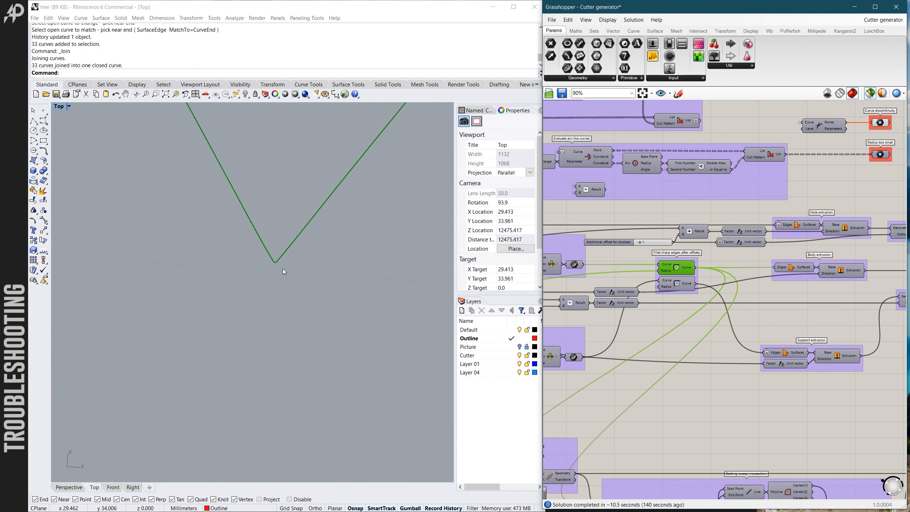
pyautogui.scroll(3, 271, 257)
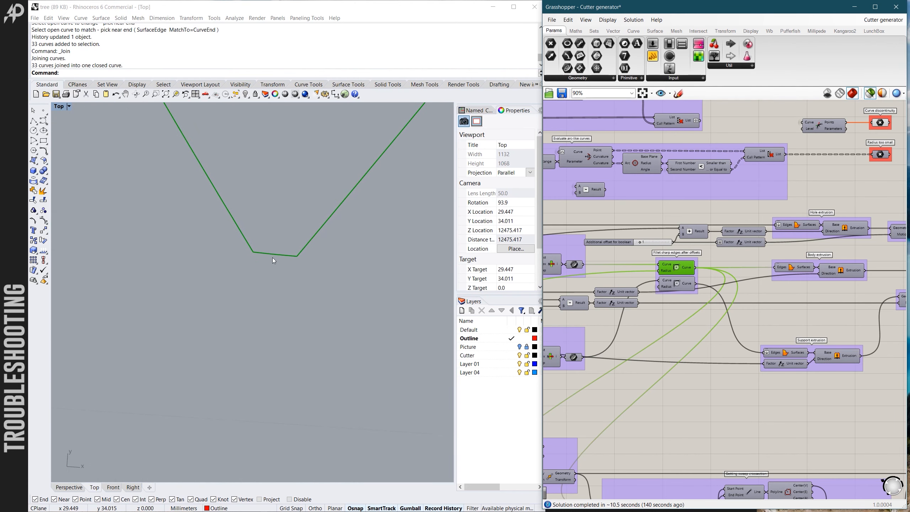
pyautogui.scroll(-4, 242, 260)
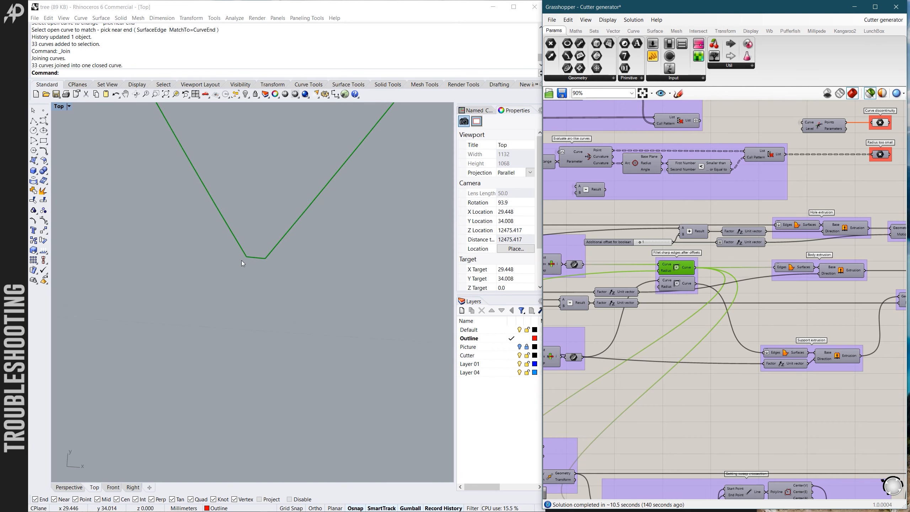
pyautogui.scroll(4, 251, 245)
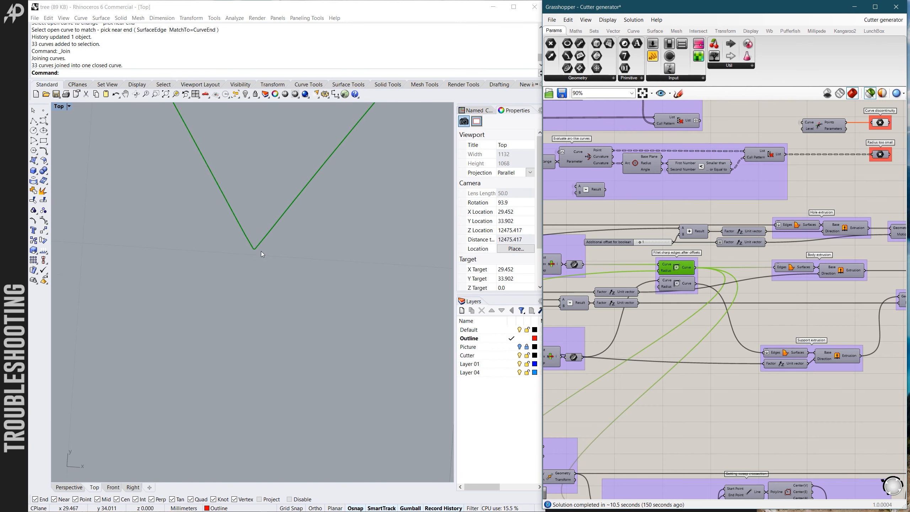
# - Compare the sharp corner of the green offset curve in the ear notch with the rounded blue outline at several magnifications
pyautogui.scroll(-5, 255, 246)
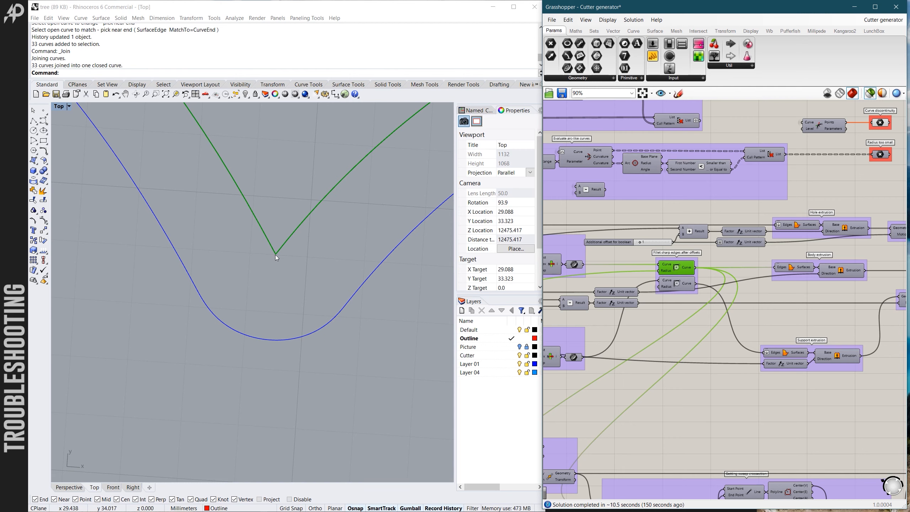
pyautogui.scroll(5, 276, 255)
pyautogui.scroll(5, 280, 253)
pyautogui.scroll(-8, 272, 258)
pyautogui.scroll(5, 275, 252)
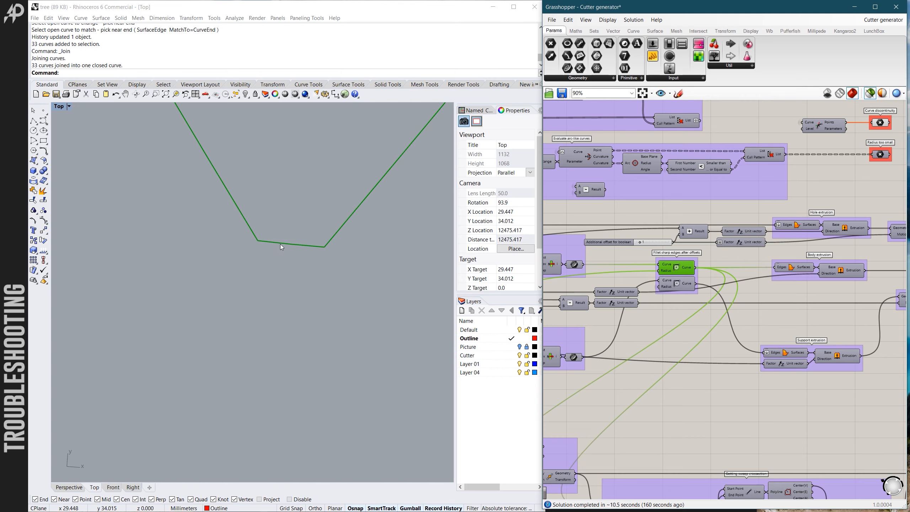
pyautogui.scroll(-5, 280, 244)
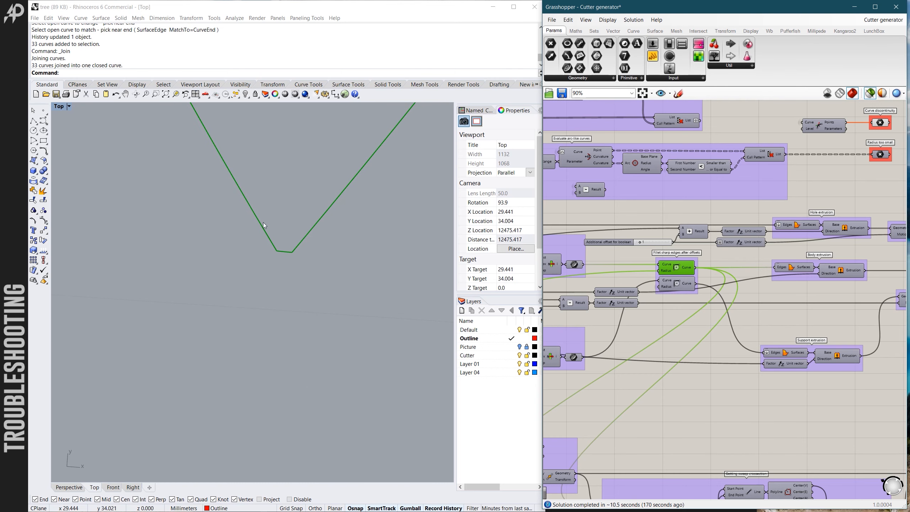
pyautogui.scroll(4, 293, 262)
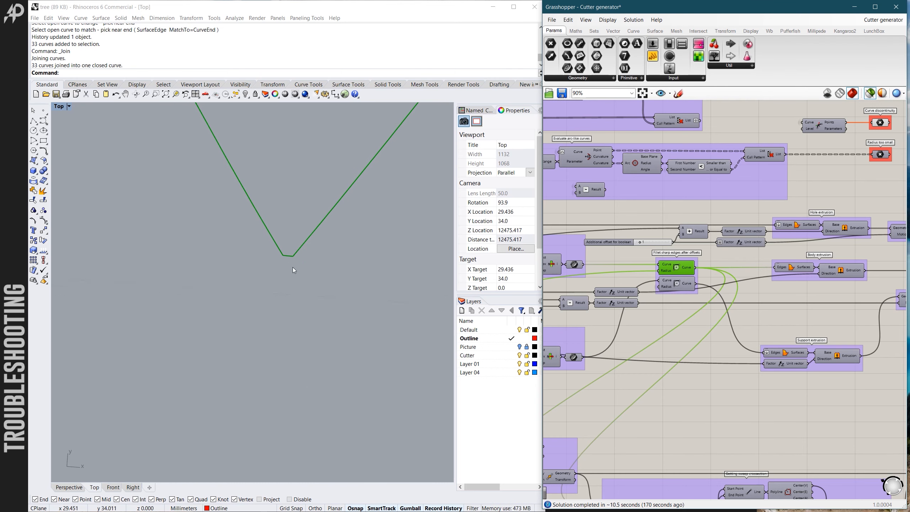
pyautogui.scroll(2, 289, 250)
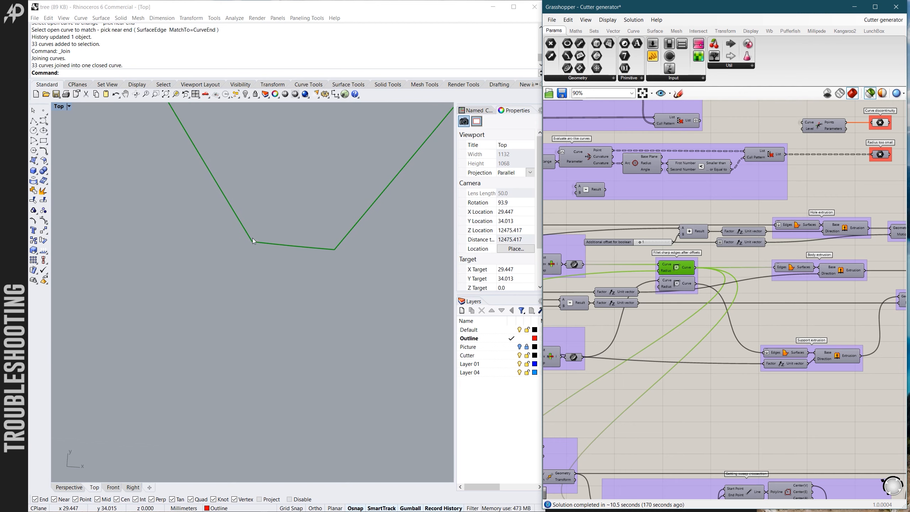
pyautogui.scroll(-5, 259, 241)
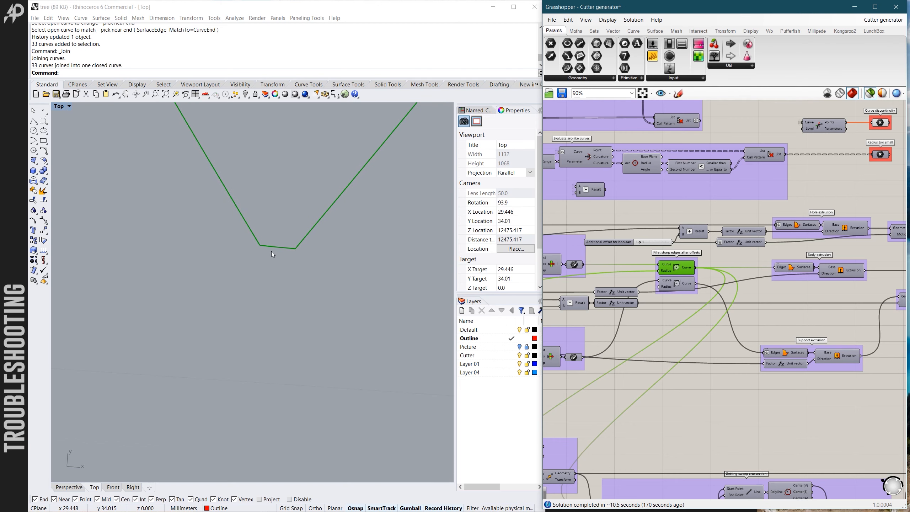
pyautogui.scroll(-5, 297, 258)
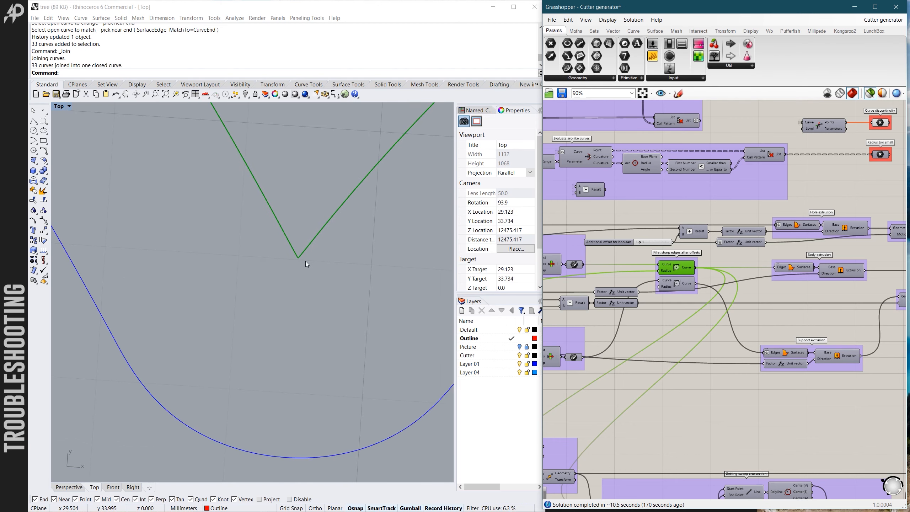
pyautogui.scroll(-10, 309, 271)
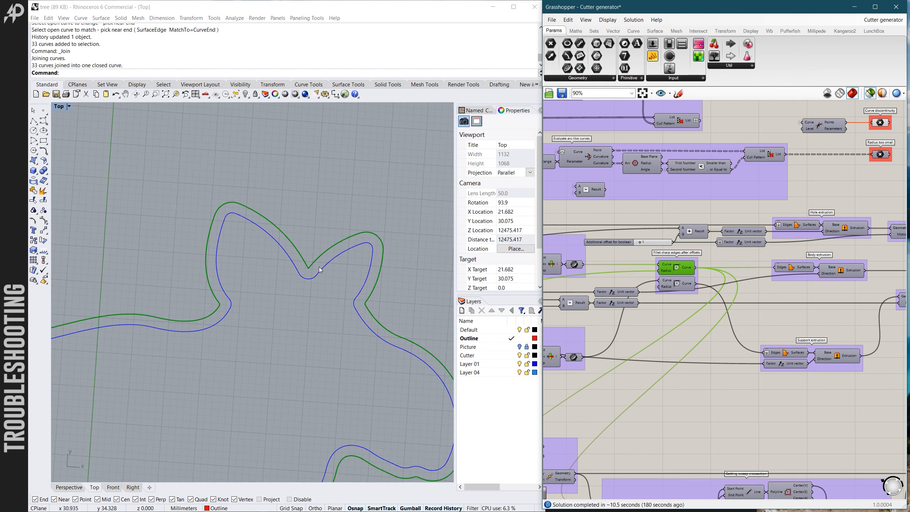
pyautogui.scroll(10, 321, 264)
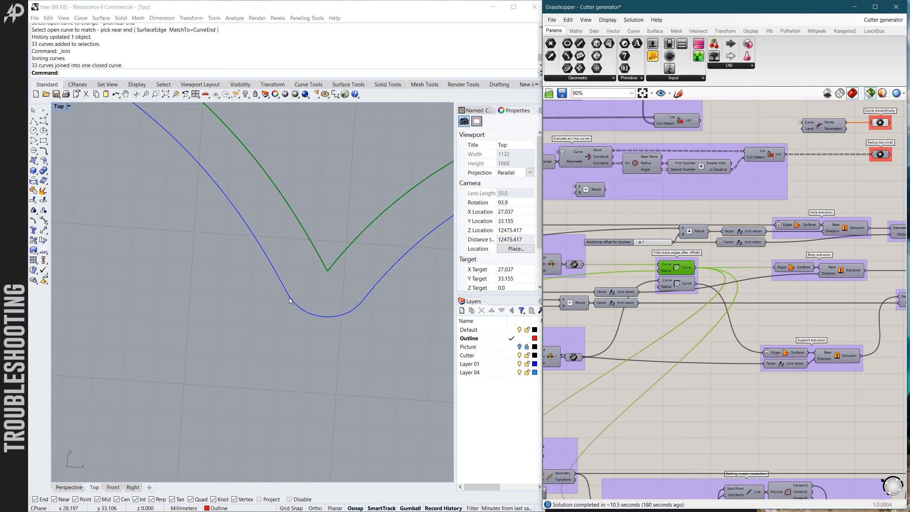
pyautogui.scroll(-5, 329, 270)
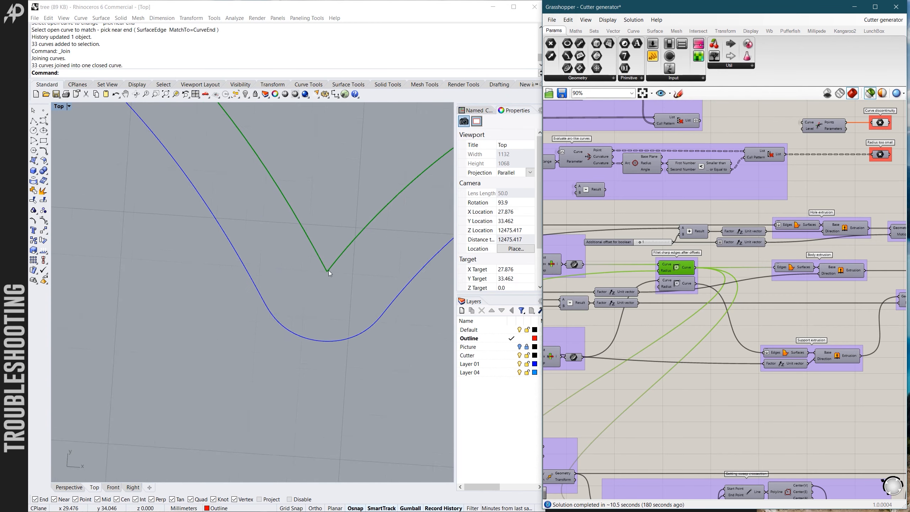
# - Disconnect the "Base shape without chamfers" result from the "Connect here if breps valid" component in the definition
pyautogui.click(776, 305)
pyautogui.scroll(-6, 581, 308)
pyautogui.scroll(6, 723, 277)
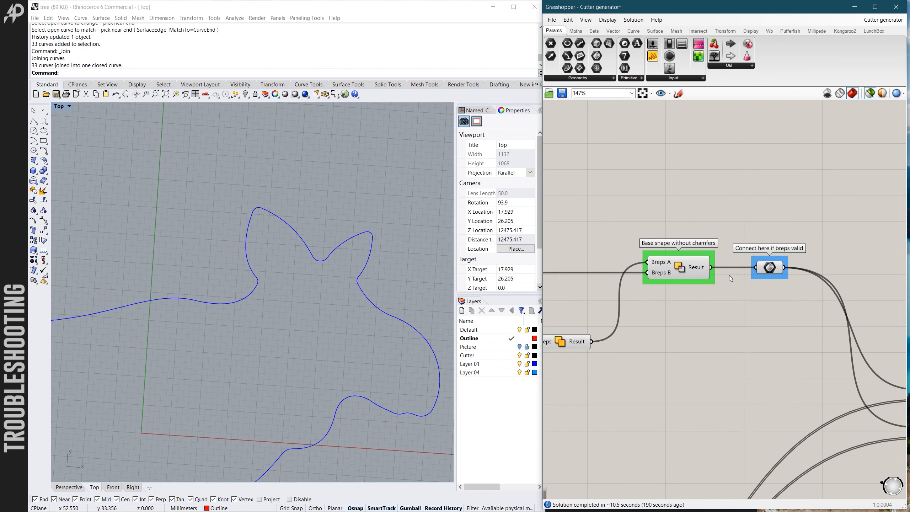
pyautogui.keyDown('ctrl'); pyautogui.moveTo(713, 268); pyautogui.dragTo(755, 268); pyautogui.keyUp('ctrl')
pyautogui.keyDown('ctrl'); pyautogui.moveTo(754, 267); pyautogui.dragTo(755, 268); pyautogui.keyUp('ctrl')
pyautogui.scroll(-2, 751, 269)
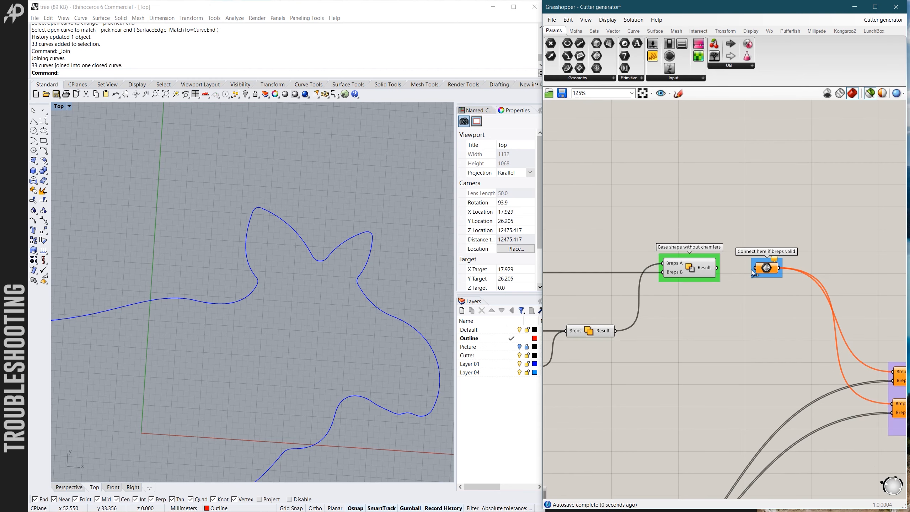
# - Explode the closed moose outline curve into separate segments
pyautogui.scroll(-5, 408, 232)
pyautogui.scroll(-2, 402, 235)
pyautogui.scroll(4, 390, 238)
pyautogui.scroll(-4, 380, 242)
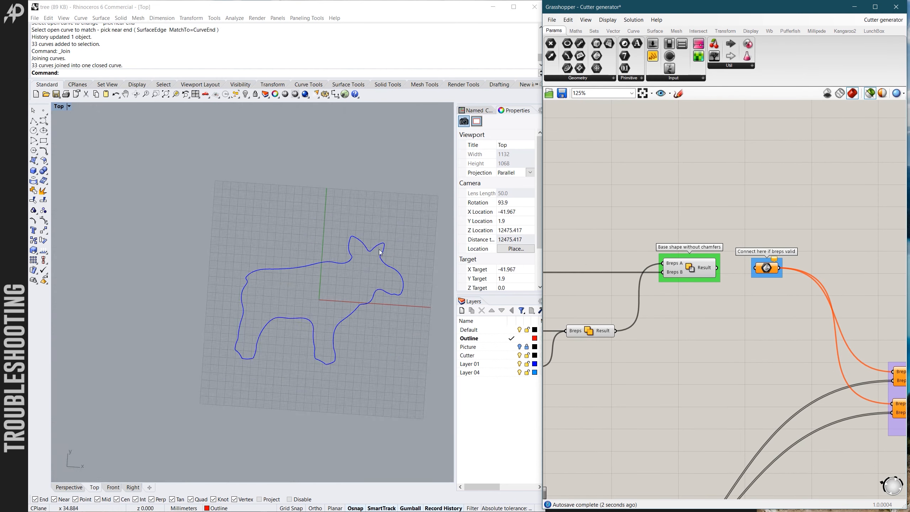
pyautogui.scroll(5, 363, 248)
pyautogui.click(363, 248)
pyautogui.click(43, 190)
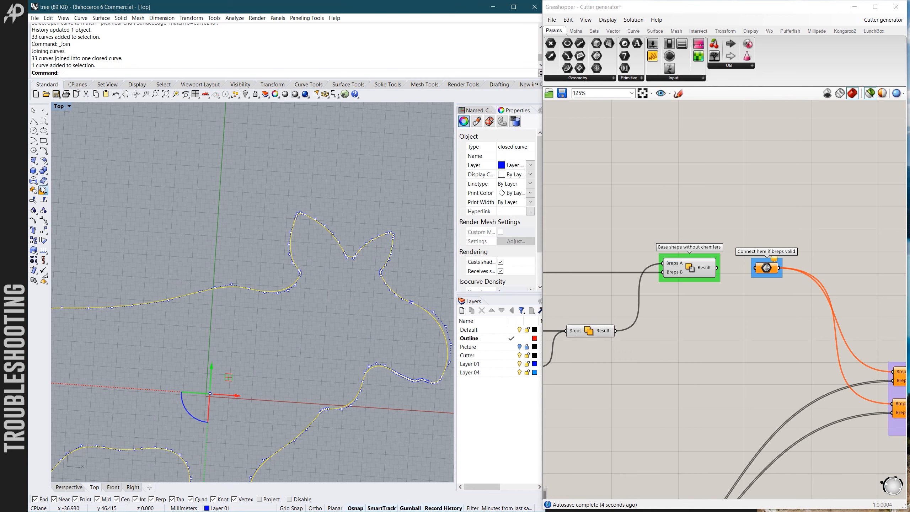
pyautogui.press('Escape')
# - Check where the notch arc between the ears meets its two neighbouring segments by selecting each segment
pyautogui.scroll(5, 349, 259)
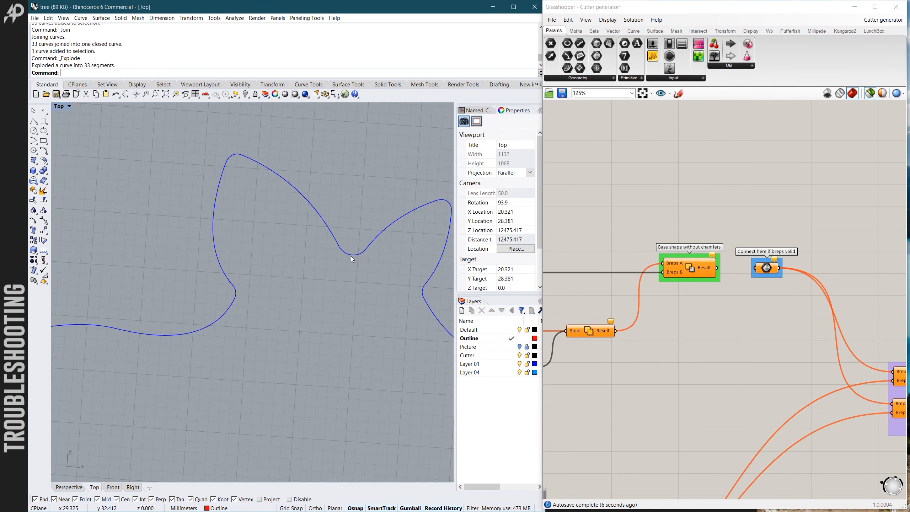
pyautogui.click(349, 255)
pyautogui.scroll(5, 345, 260)
pyautogui.press('Escape')
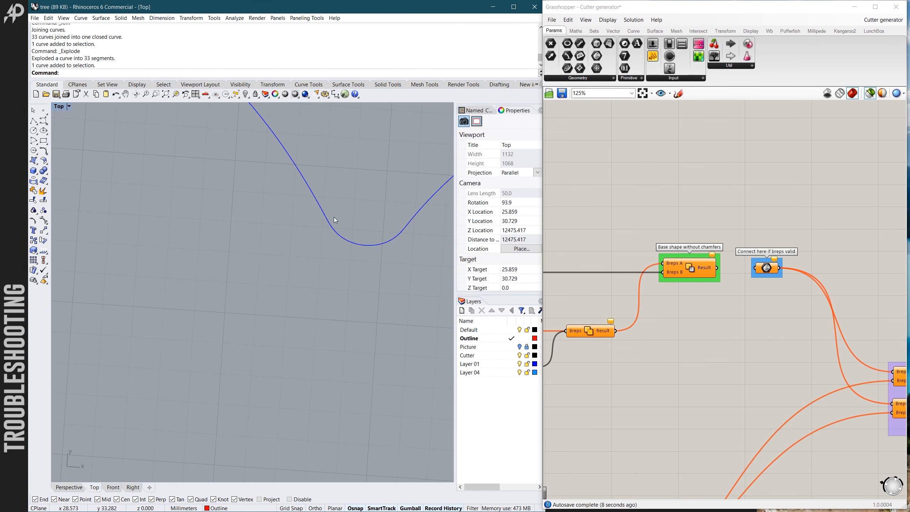
pyautogui.click(320, 203)
pyautogui.press('Escape')
pyautogui.click(408, 223)
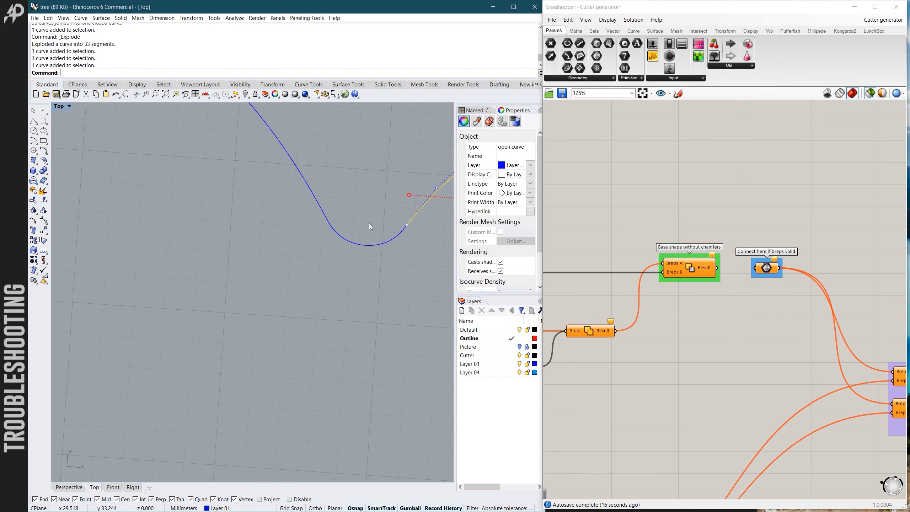
# - Start an adjustable curve blend between the two segments on either side of the ear notch arc
pyautogui.scroll(-3, 369, 223)
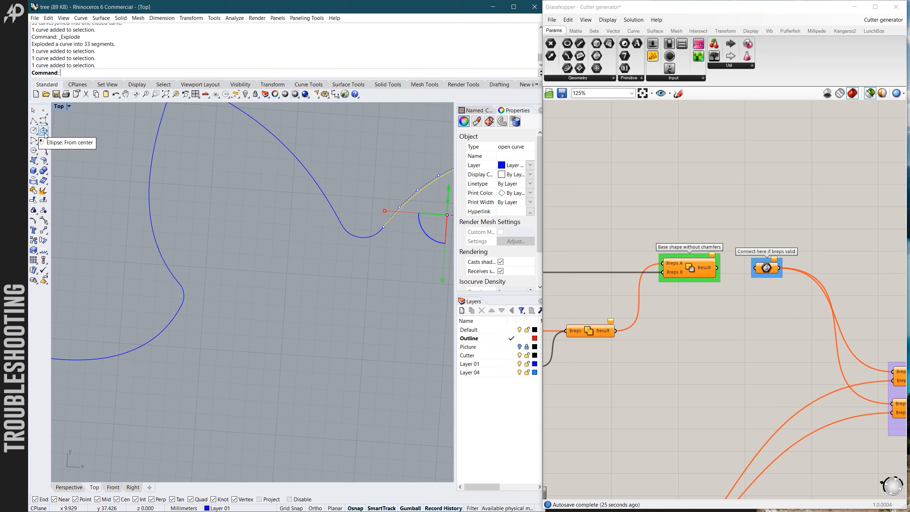
pyautogui.click(47, 155)
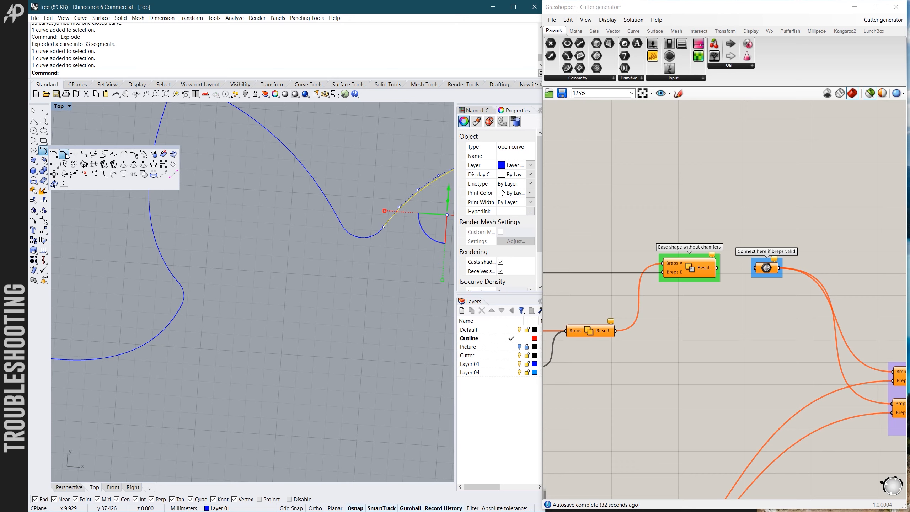
pyautogui.click(94, 154)
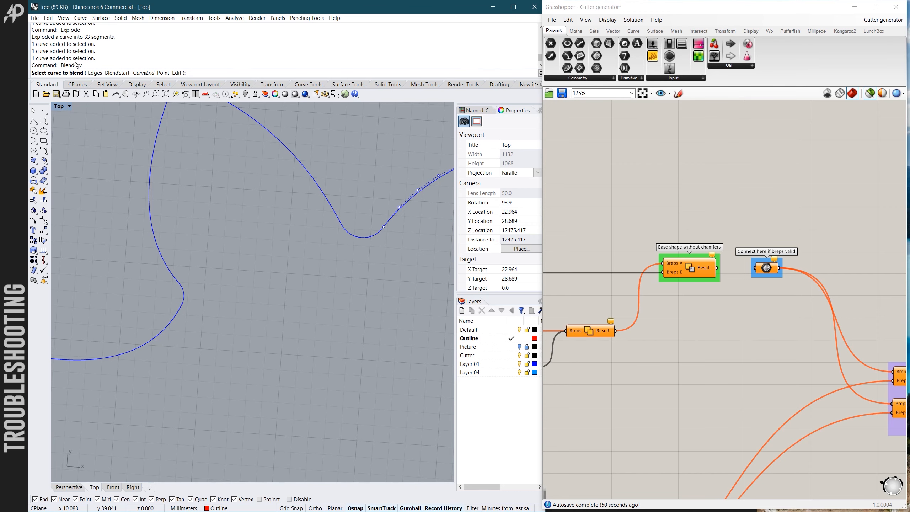
pyautogui.scroll(-2, 287, 228)
pyautogui.scroll(4, 336, 231)
pyautogui.scroll(-4, 315, 231)
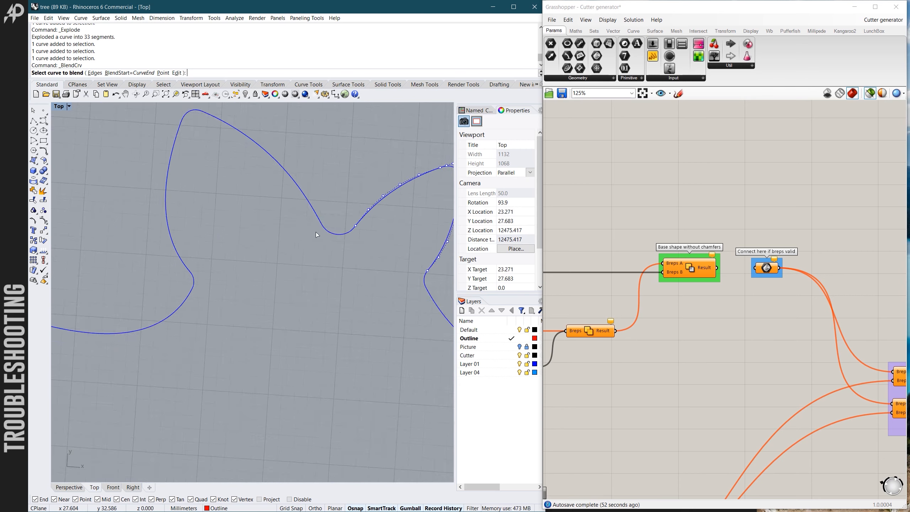
pyautogui.scroll(5, 362, 236)
pyautogui.click(368, 210)
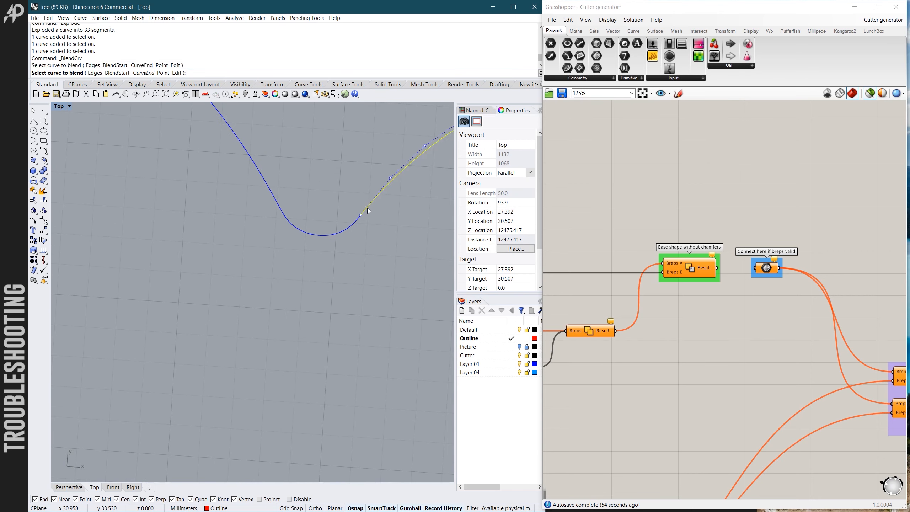
pyautogui.click(275, 202)
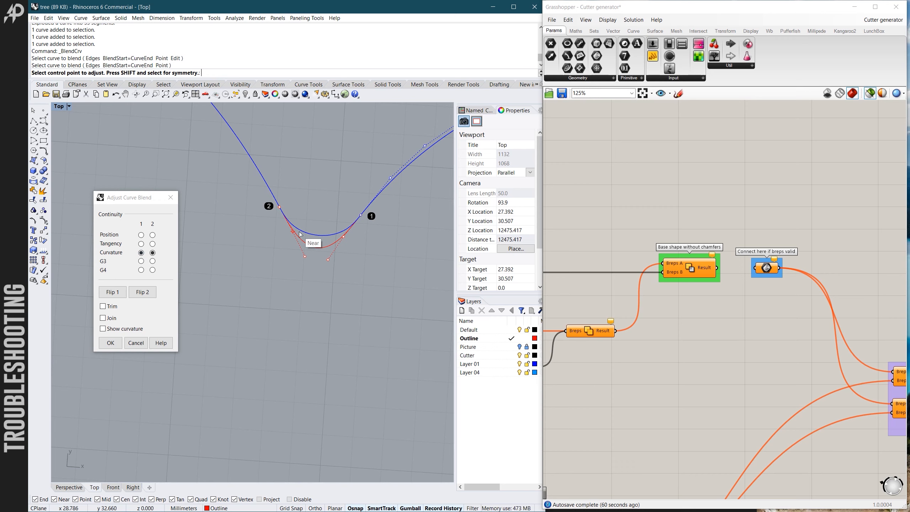
# - Try tangency continuity at both ends of the blend, and restore curvature continuity at both
pyautogui.click(142, 244)
pyautogui.click(152, 244)
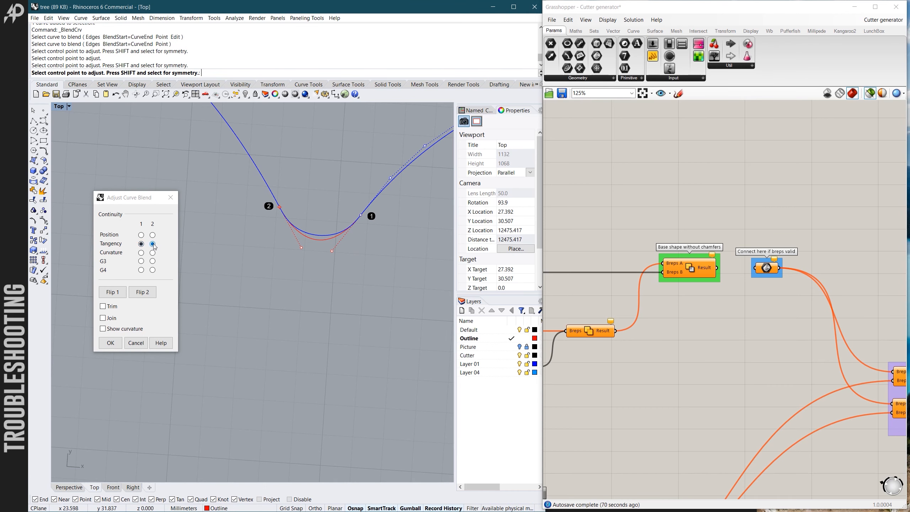
pyautogui.click(141, 252)
pyautogui.click(152, 253)
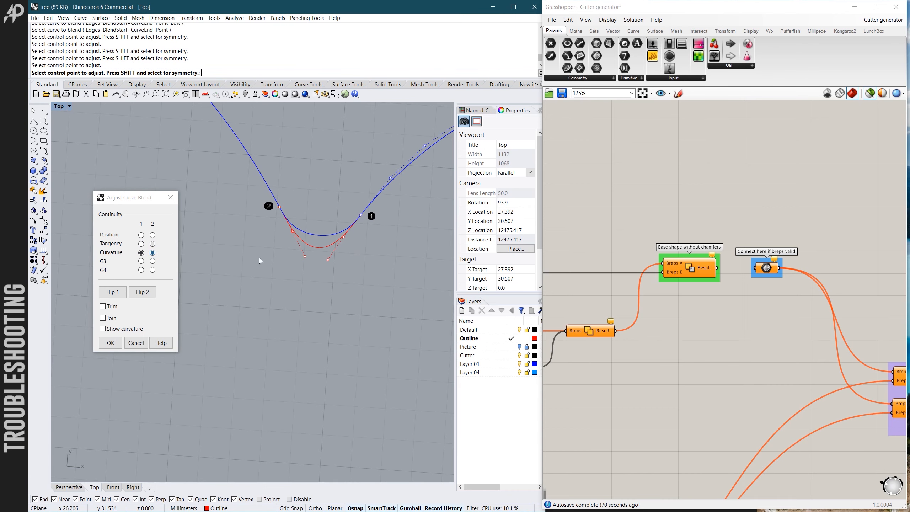
# - Shorten the blend's control handles at both ends to make the curve in the notch shallower, and accept the blend
pyautogui.scroll(2, 294, 239)
pyautogui.click(294, 231)
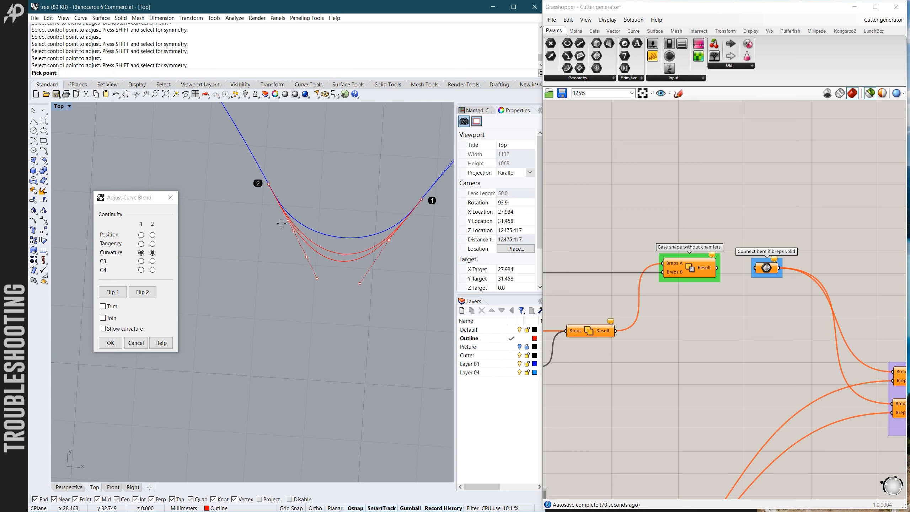
pyautogui.click(287, 219)
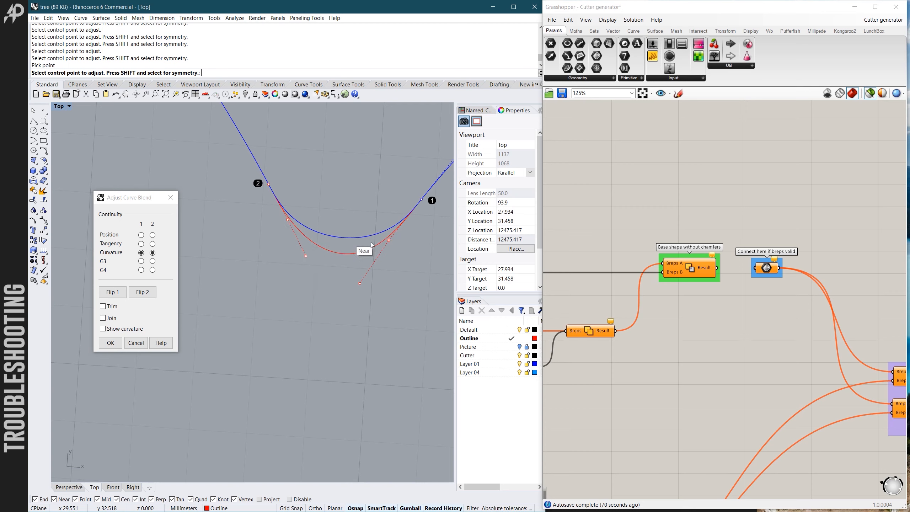
pyautogui.click(389, 239)
pyautogui.click(371, 245)
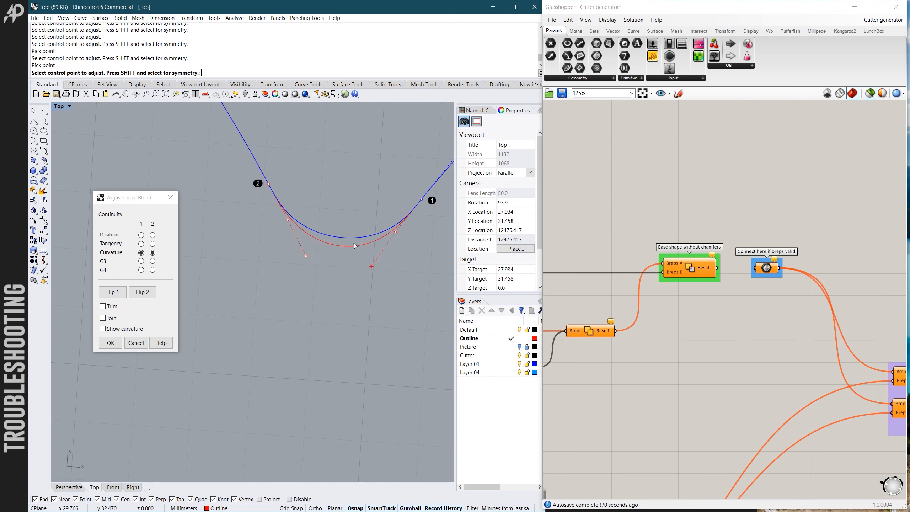
pyautogui.scroll(-3, 357, 272)
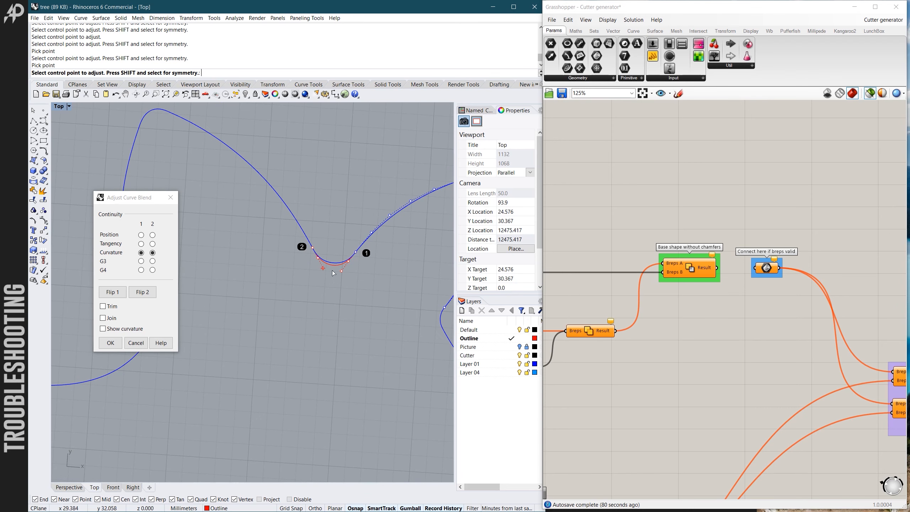
pyautogui.scroll(2, 333, 269)
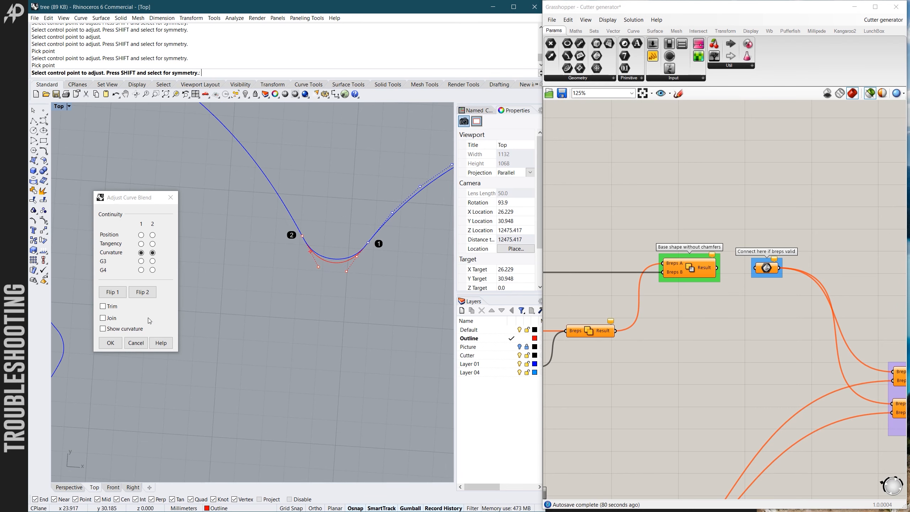
pyautogui.click(111, 343)
# - Delete the original blue arc at the base of the ear notch, keeping the new blend curve
pyautogui.scroll(2, 337, 263)
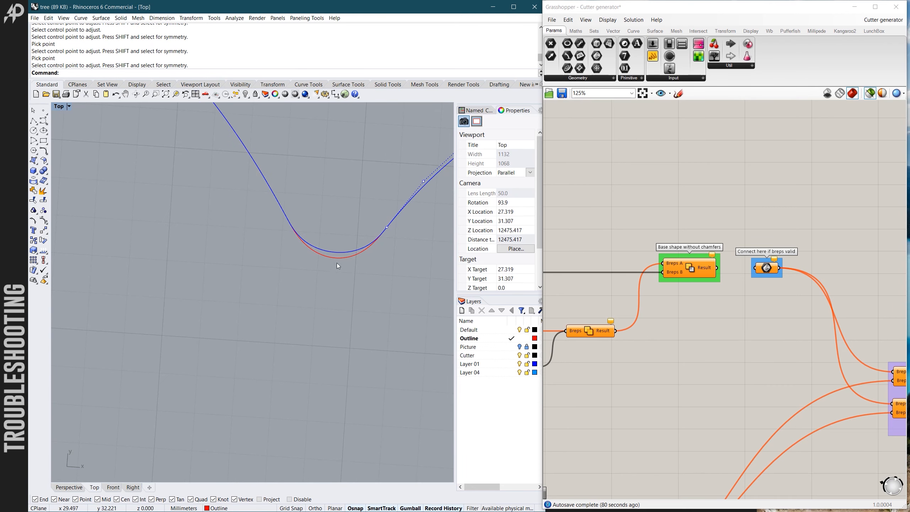
pyautogui.click(339, 251)
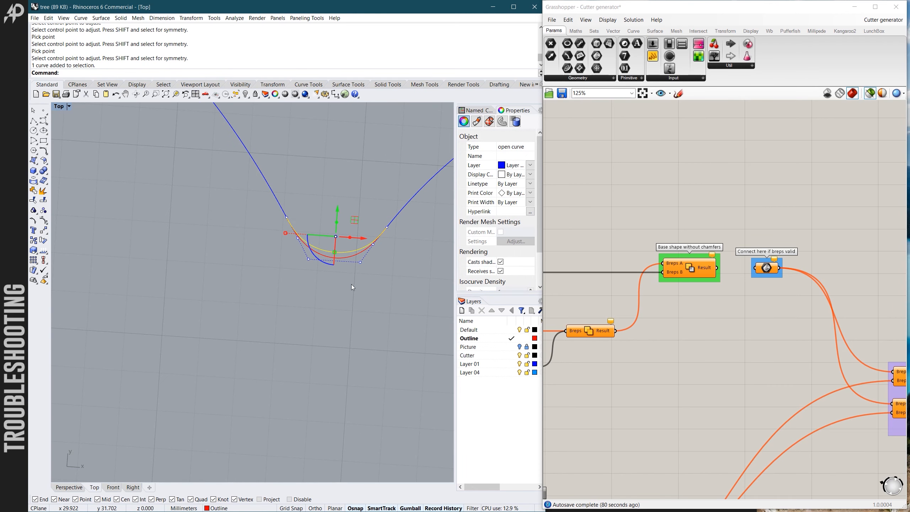
pyautogui.press('Delete')
# - Join all moose outline segments, including the new notch blend, into one closed curve
pyautogui.scroll(-6, 340, 269)
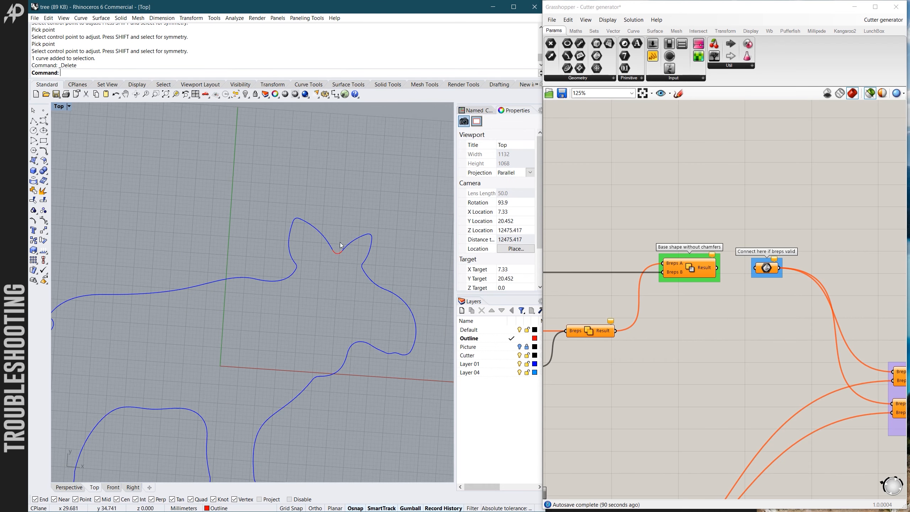
pyautogui.moveTo(181, 198); pyautogui.dragTo(414, 365)
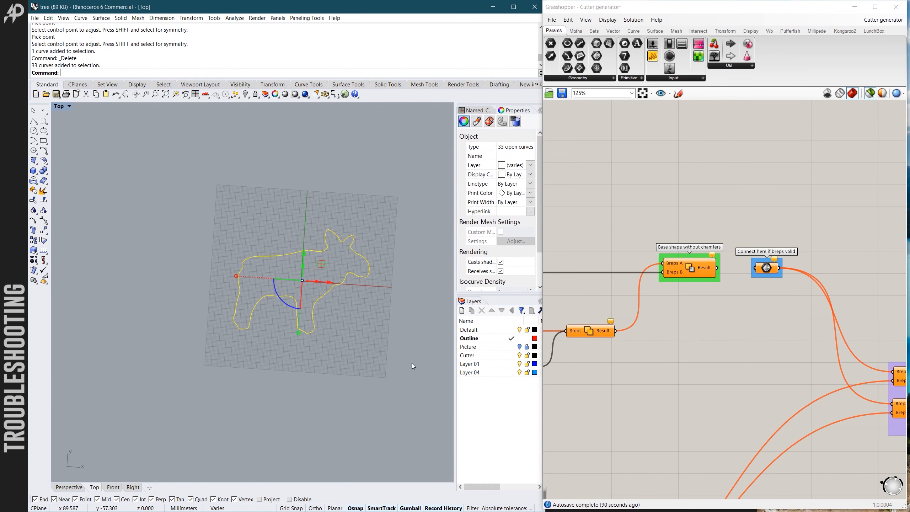
pyautogui.hotkey('ctrl', 'j')
pyautogui.press('Escape')
pyautogui.scroll(3, 369, 265)
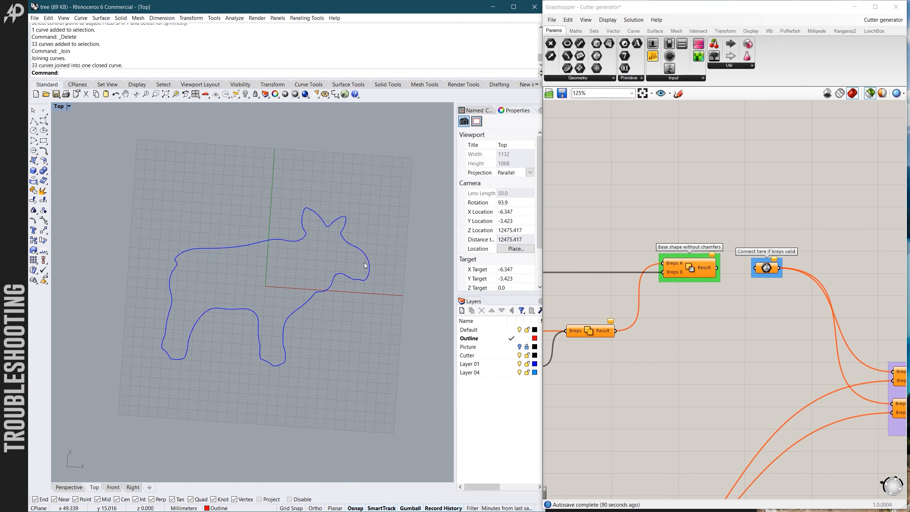
# - Assign the rejoined closed moose outline to the Input curve parameter as its single curve
pyautogui.click(369, 257)
pyautogui.scroll(-6, 815, 305)
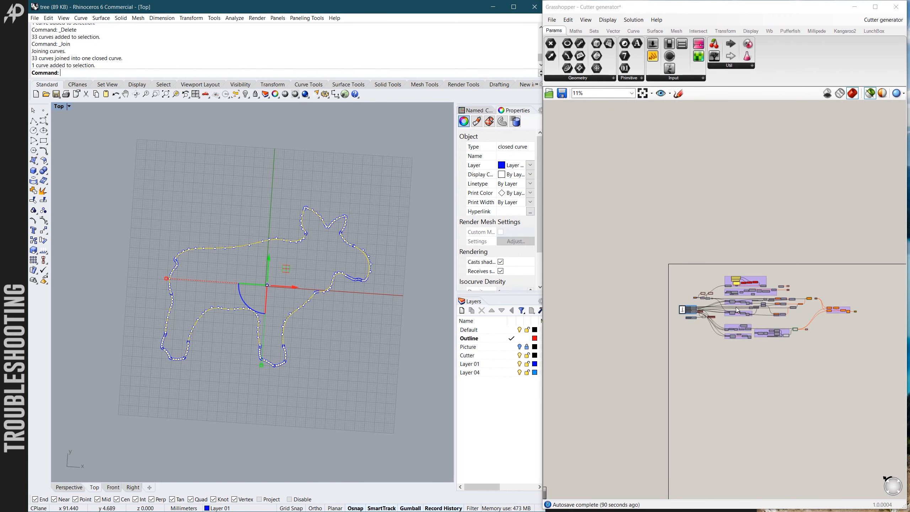
pyautogui.scroll(3, 643, 284)
pyautogui.scroll(5, 618, 279)
pyautogui.rightClick(634, 284)
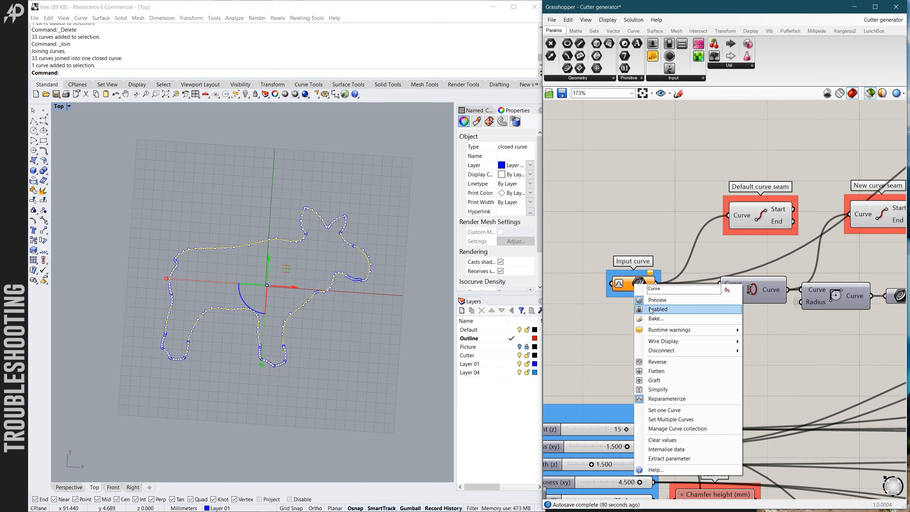
pyautogui.click(664, 410)
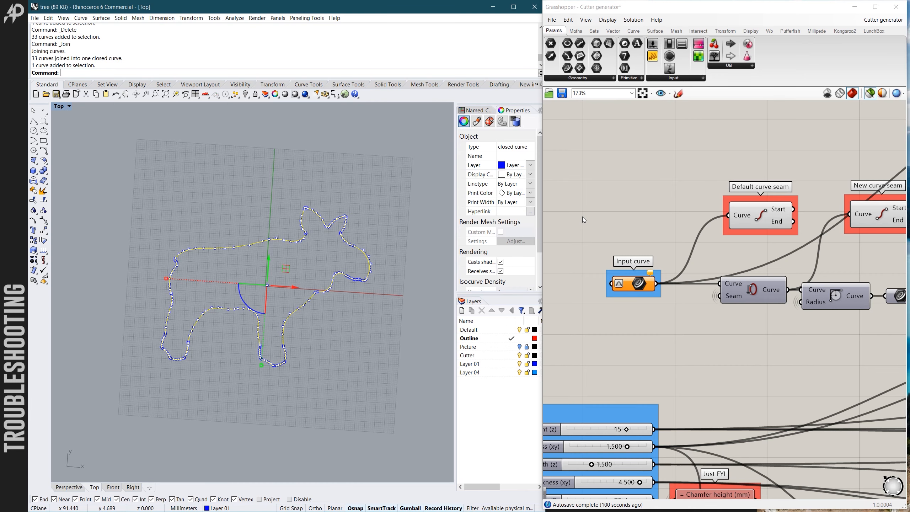
# - Preview the Chamfer solid component's geometry and check it along the whole moose outline
pyautogui.scroll(-1, 582, 216)
pyautogui.scroll(-13, 580, 217)
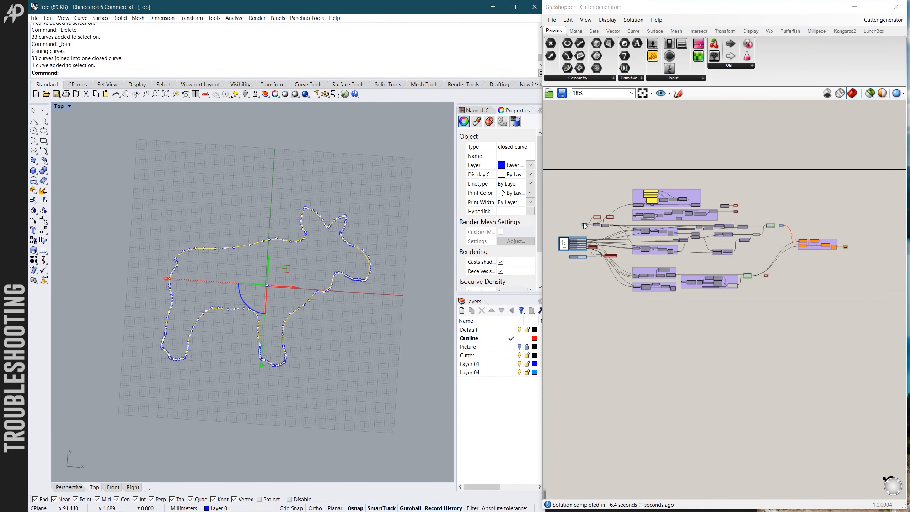
pyautogui.scroll(9, 762, 275)
pyautogui.scroll(3, 713, 278)
pyautogui.click(715, 279)
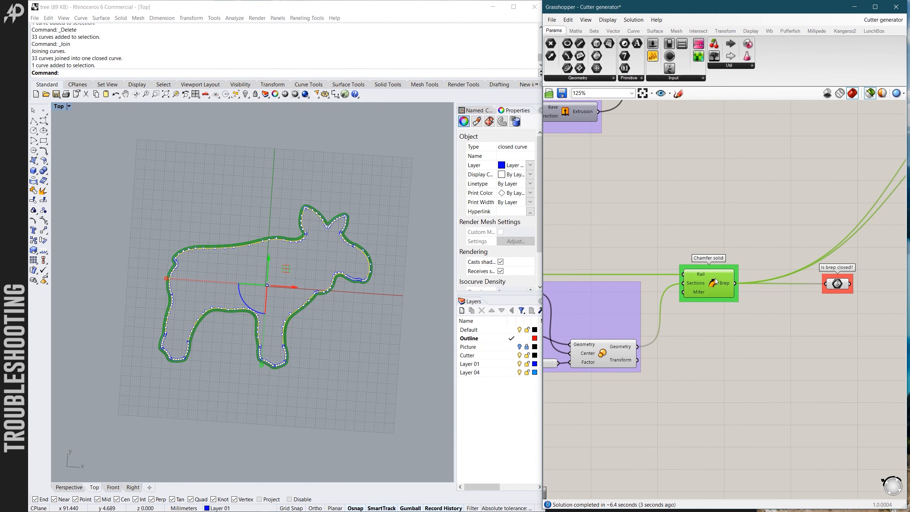
pyautogui.scroll(6, 321, 219)
pyautogui.scroll(-8, 319, 219)
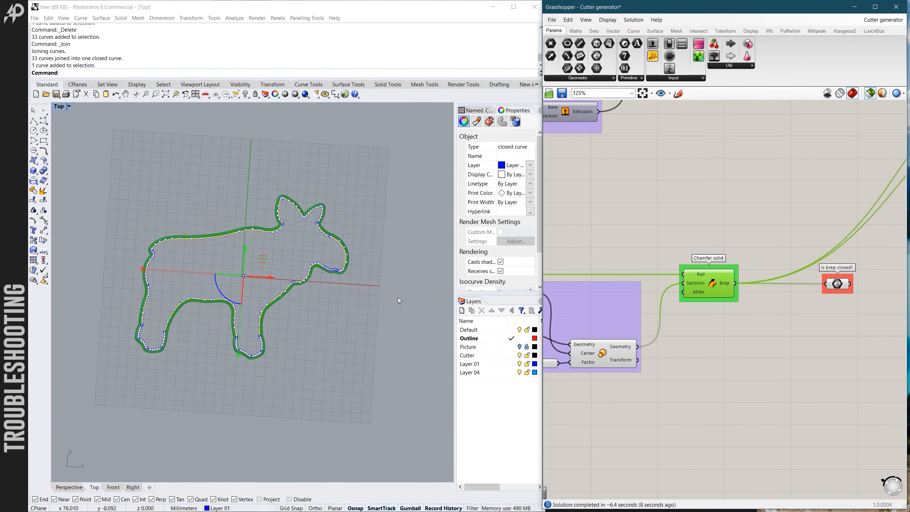
# - Connect the Result of the base shape without chamfers to the "Connect here if breps valid" parameter
pyautogui.scroll(-6, 783, 280)
pyautogui.scroll(-6, 770, 253)
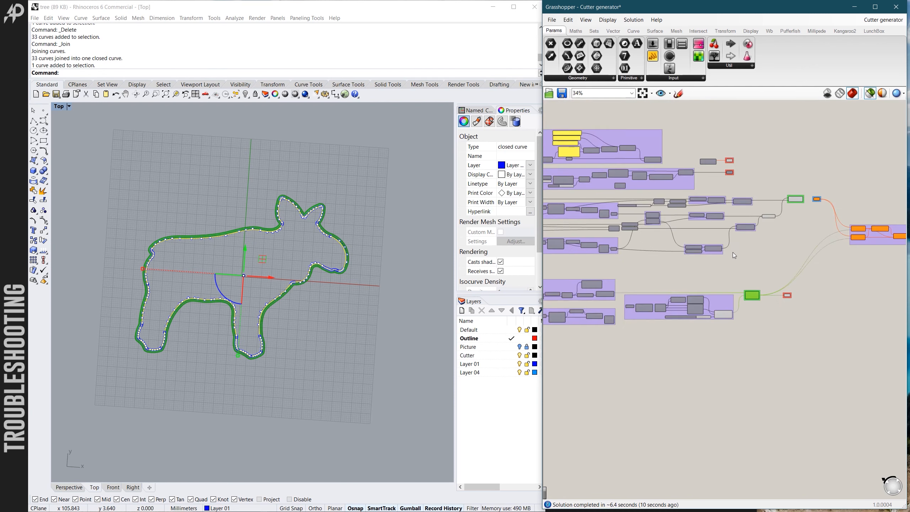
pyautogui.scroll(4, 820, 250)
pyautogui.scroll(6, 677, 203)
pyautogui.scroll(4, 632, 212)
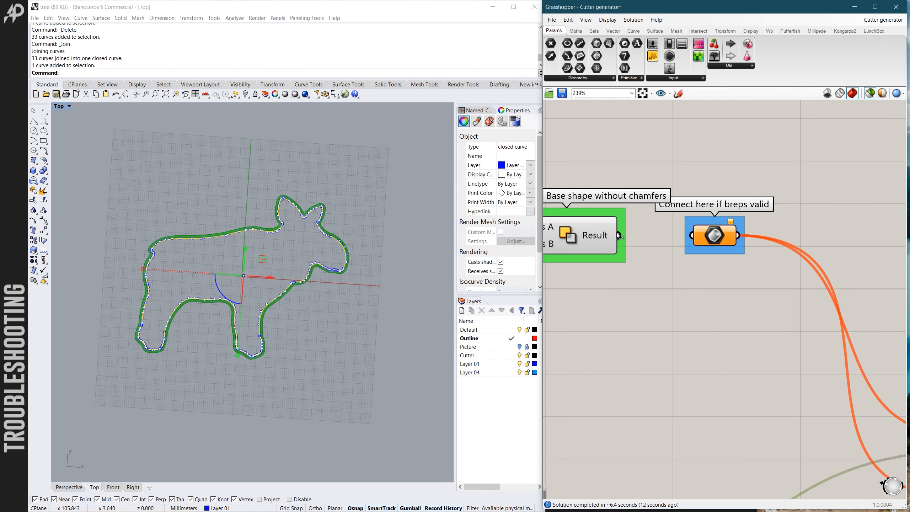
pyautogui.moveTo(619, 235); pyautogui.dragTo(692, 236)
pyautogui.scroll(-3, 661, 162)
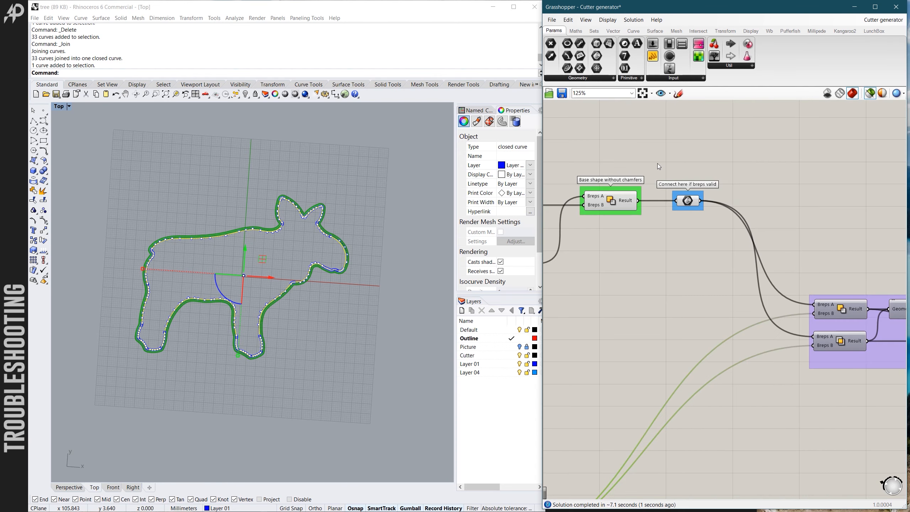
# - Preview the Final Brep and examine the generated cutter from the side and underneath, especially around the ears and head
pyautogui.scroll(-4, 657, 164)
pyautogui.scroll(5, 828, 247)
pyautogui.click(858, 244)
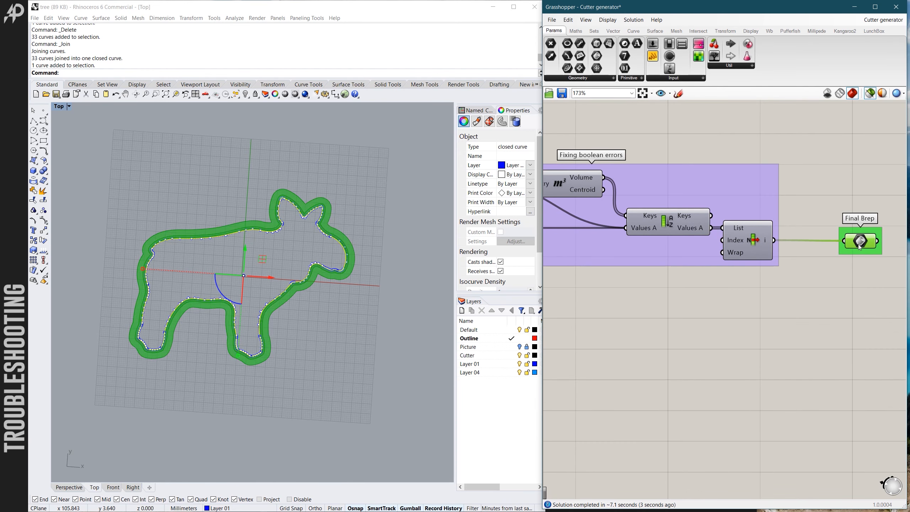
pyautogui.scroll(3, 313, 232)
pyautogui.keyDown('ctrl'); pyautogui.keyDown('shift'); pyautogui.moveTo(345, 276); pyautogui.dragTo(283, 175, button='right'); pyautogui.keyUp('shift'); pyautogui.keyUp('ctrl')
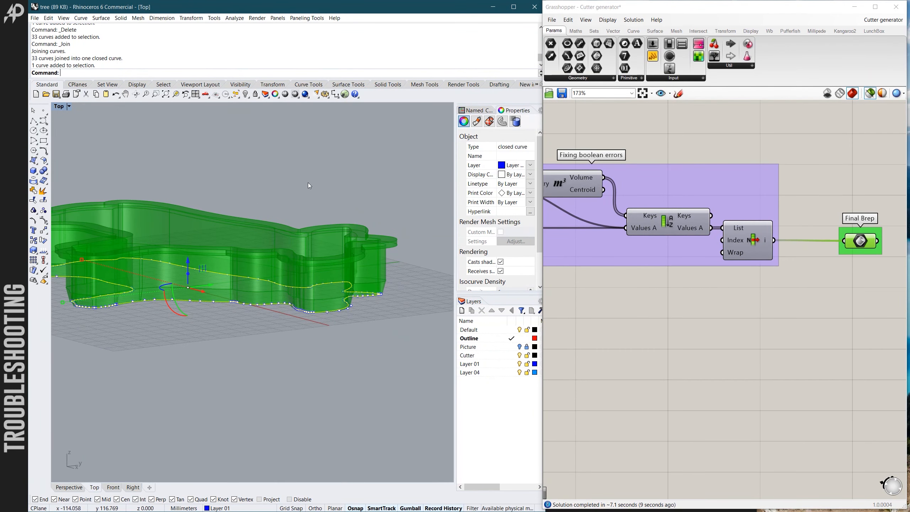
pyautogui.click(388, 264)
pyautogui.keyDown('ctrl'); pyautogui.keyDown('shift'); pyautogui.moveTo(388, 264); pyautogui.dragTo(252, 172, button='right'); pyautogui.keyUp('shift'); pyautogui.keyUp('ctrl')
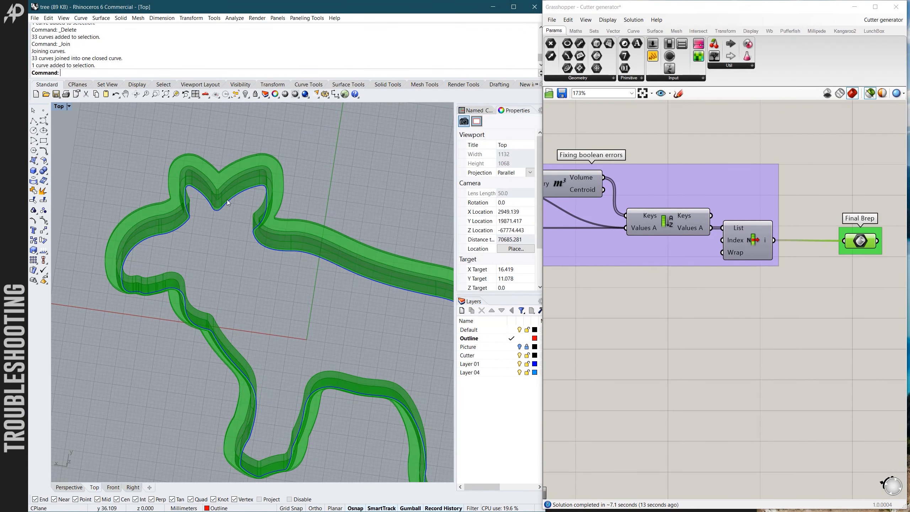
pyautogui.scroll(4, 225, 202)
pyautogui.scroll(-6, 225, 202)
pyautogui.keyDown('ctrl'); pyautogui.keyDown('shift'); pyautogui.moveTo(230, 204); pyautogui.dragTo(349, 283, button='right'); pyautogui.keyUp('shift'); pyautogui.keyUp('ctrl')
pyautogui.scroll(4, 370, 267)
pyautogui.scroll(-10, 678, 330)
pyautogui.scroll(6, 762, 336)
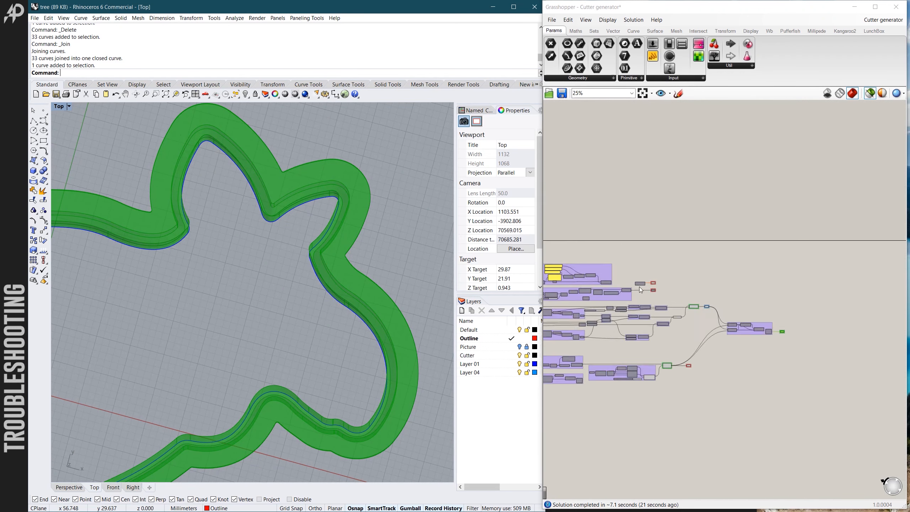
# - Preview the small-radius check output and examine the flagged spots on the ears and rump of the outline
pyautogui.click(777, 250)
pyautogui.scroll(-4, 781, 279)
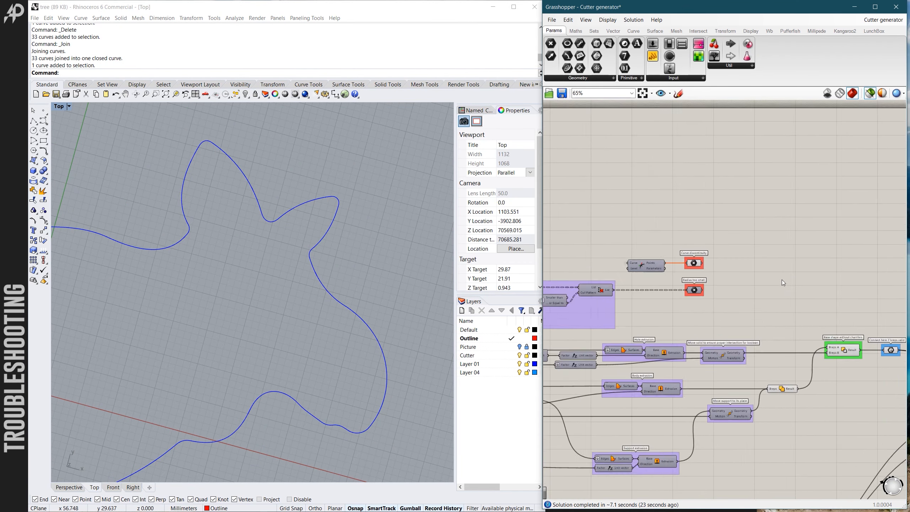
pyautogui.click(736, 285)
pyautogui.keyDown('ctrl'); pyautogui.keyDown('shift'); pyautogui.moveTo(359, 252); pyautogui.dragTo(324, 243, button='right'); pyautogui.keyUp('shift'); pyautogui.keyUp('ctrl')
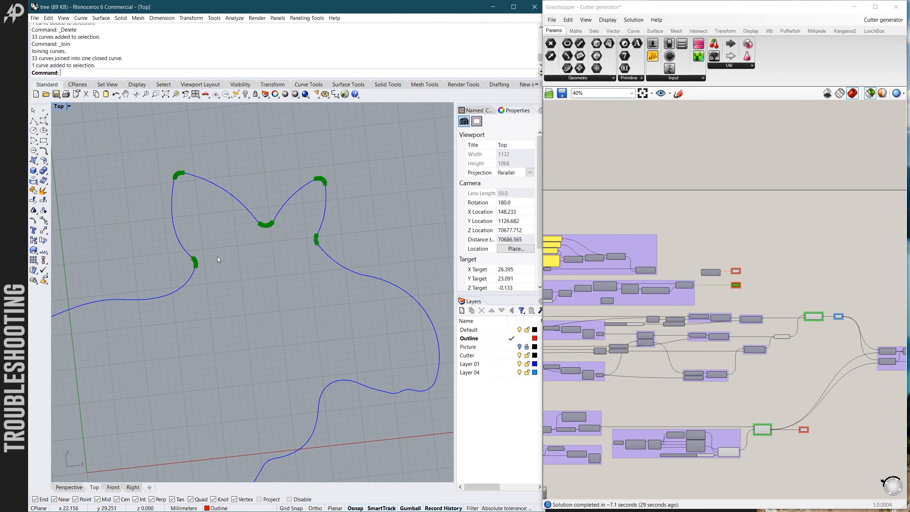
pyautogui.scroll(-3, 240, 279)
pyautogui.scroll(6, 191, 298)
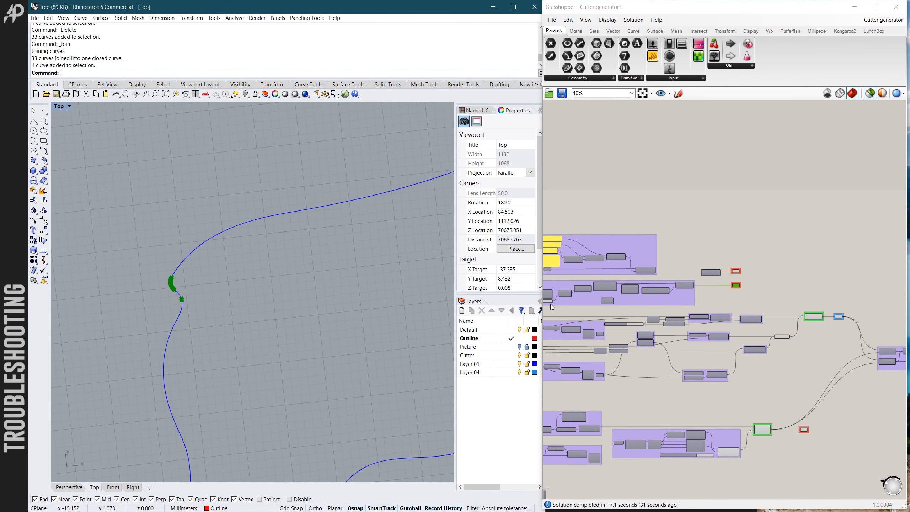
pyautogui.scroll(-2, 662, 301)
# - Bake the Final Brep onto the Cutter layer
pyautogui.scroll(5, 661, 300)
pyautogui.click(795, 320)
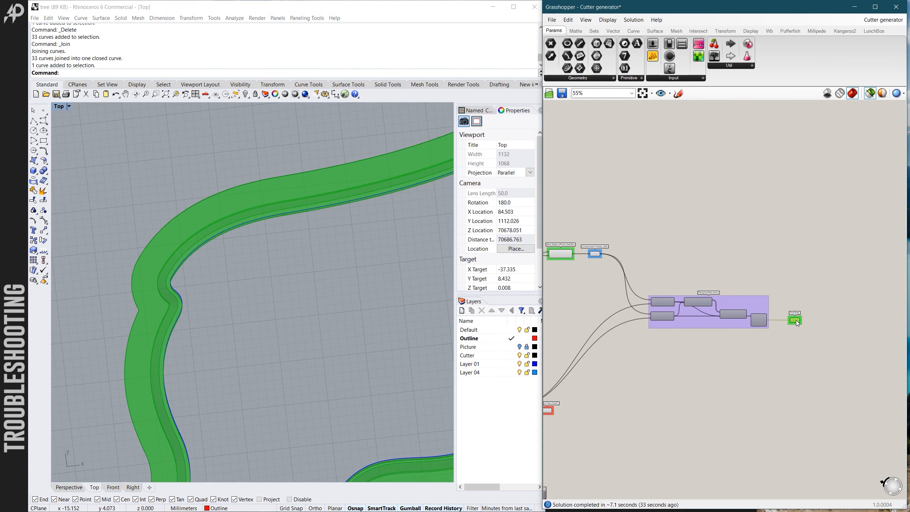
pyautogui.rightClick(793, 324)
pyautogui.click(802, 354)
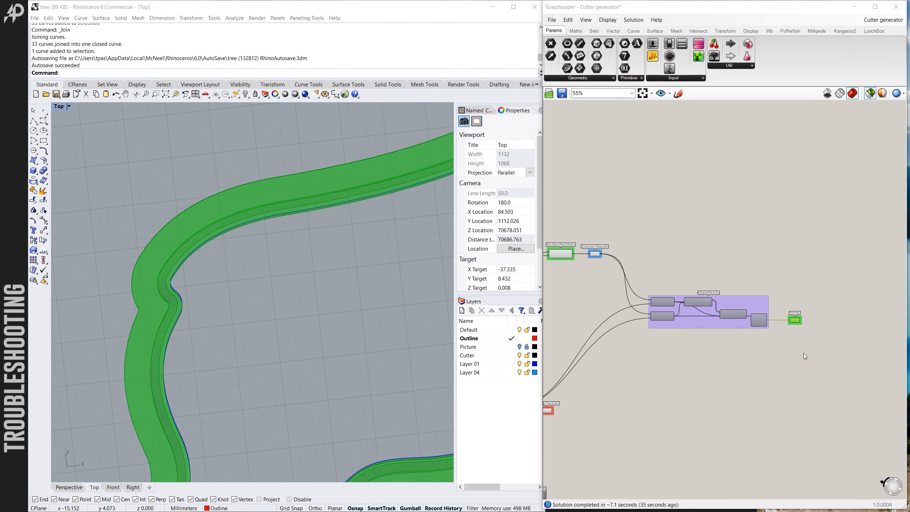
pyautogui.click(798, 307)
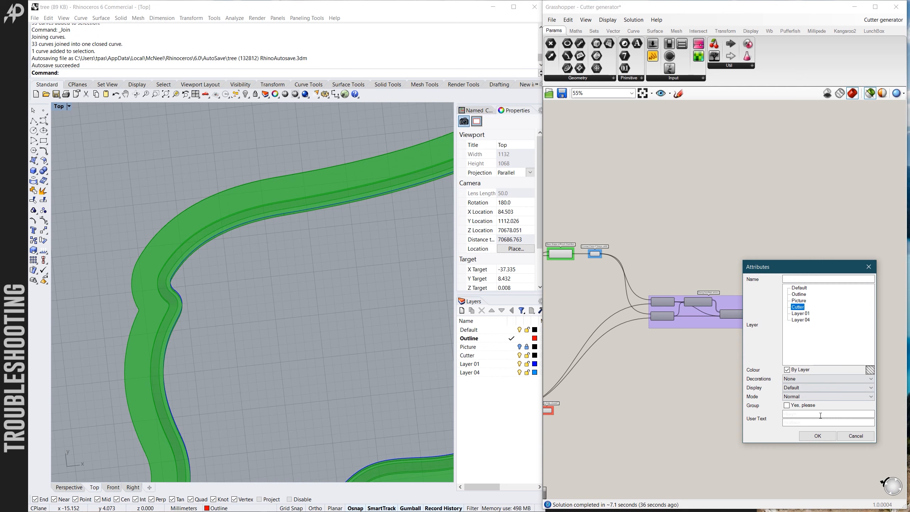
pyautogui.click(817, 436)
# - Clear the component preview and examine the baked cutter's edge from below at the ear notches, head and rump
pyautogui.scroll(-2, 295, 290)
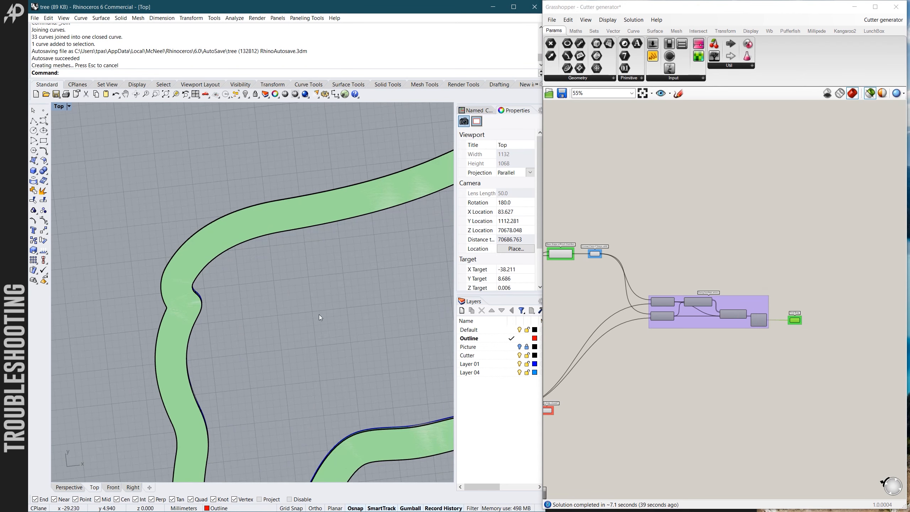
pyautogui.keyDown('ctrl'); pyautogui.keyDown('shift'); pyautogui.moveTo(303, 329); pyautogui.dragTo(398, 179, button='right'); pyautogui.keyUp('shift'); pyautogui.keyUp('ctrl')
pyautogui.click(708, 227)
pyautogui.scroll(-3, 685, 239)
pyautogui.scroll(-10, 386, 213)
pyautogui.scroll(9, 237, 330)
pyautogui.keyDown('ctrl'); pyautogui.keyDown('shift'); pyautogui.moveTo(237, 330); pyautogui.dragTo(172, 301, button='right'); pyautogui.keyUp('shift'); pyautogui.keyUp('ctrl')
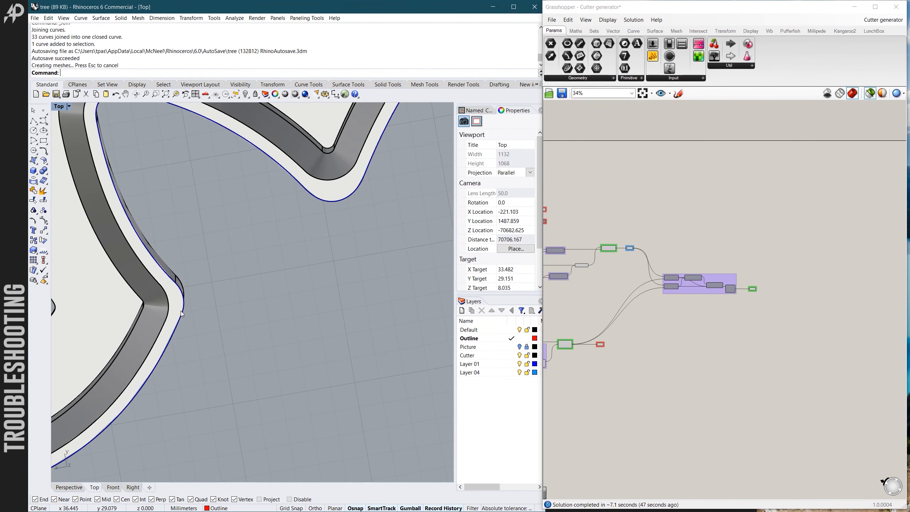
pyautogui.scroll(3, 175, 301)
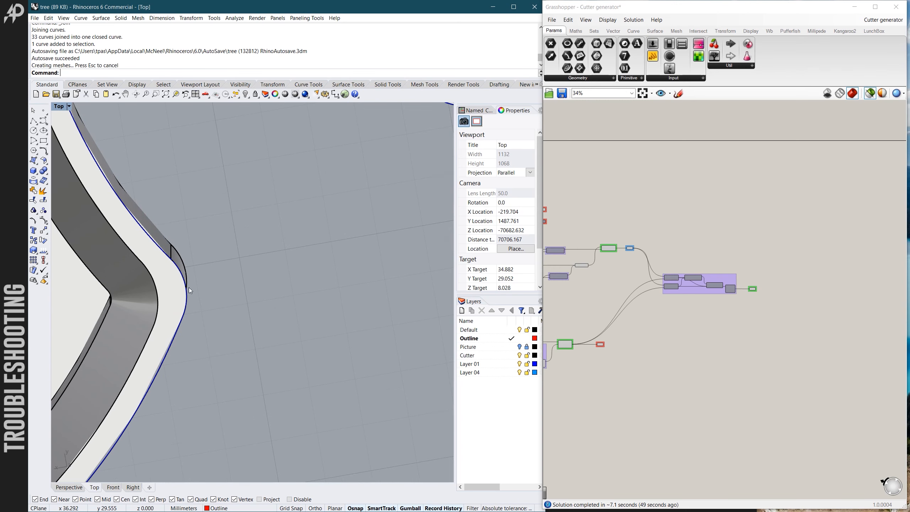
pyautogui.scroll(-5, 170, 287)
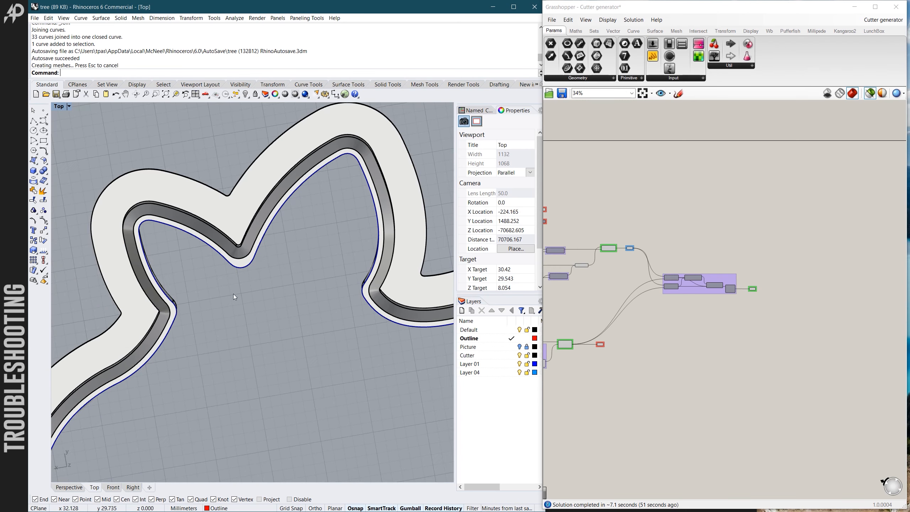
pyautogui.scroll(-3, 299, 274)
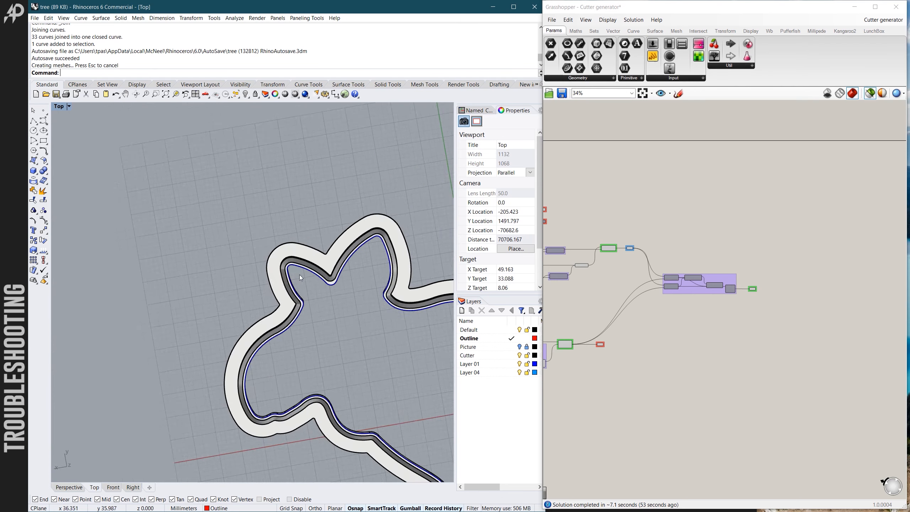
pyautogui.scroll(5, 344, 283)
pyautogui.scroll(-10, 368, 279)
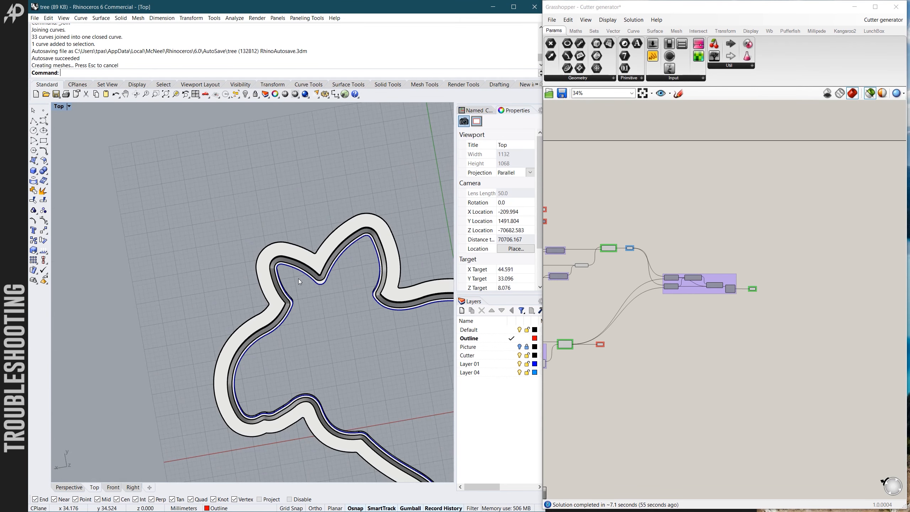
pyautogui.scroll(6, 403, 293)
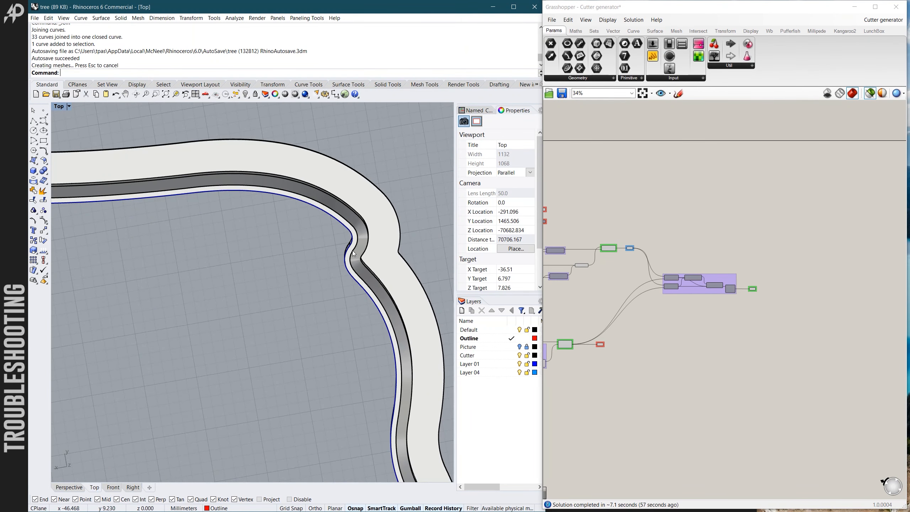
pyautogui.scroll(3, 351, 259)
pyautogui.scroll(-8, 353, 258)
# - Examine the baked cutter's outer walls, flange and edge seams from above, including the ear notch
pyautogui.moveTo(354, 259); pyautogui.dragTo(238, 394, button='right')
pyautogui.scroll(8, 242, 374)
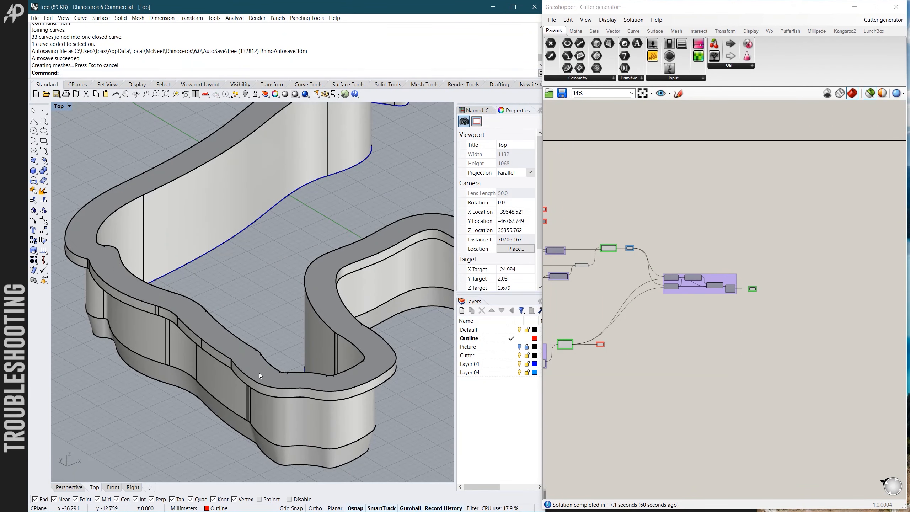
pyautogui.scroll(6, 395, 327)
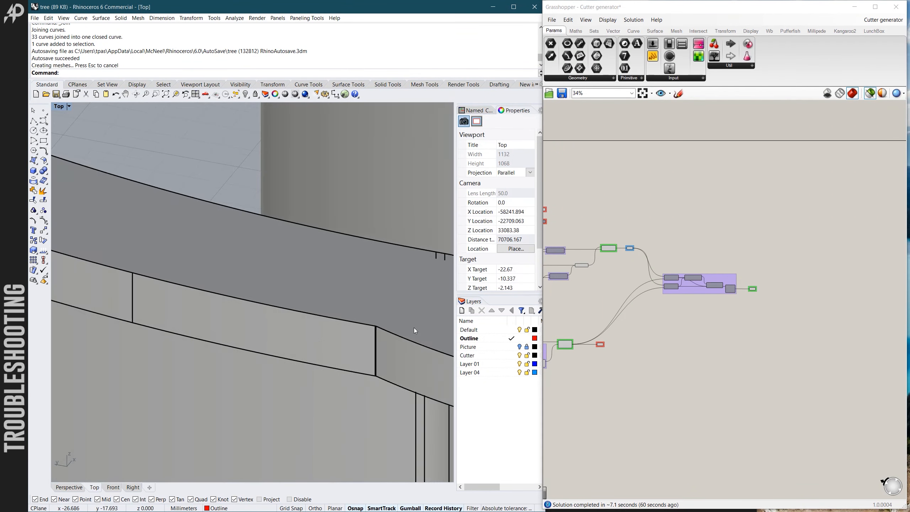
pyautogui.scroll(-10, 340, 330)
pyautogui.scroll(-10, 308, 334)
pyautogui.keyDown('ctrl'); pyautogui.keyDown('shift'); pyautogui.moveTo(307, 334); pyautogui.dragTo(262, 348, button='right'); pyautogui.keyUp('shift'); pyautogui.keyUp('ctrl')
pyautogui.scroll(3, 324, 313)
pyautogui.moveTo(412, 297); pyautogui.dragTo(263, 324, button='right')
pyautogui.scroll(4, 270, 289)
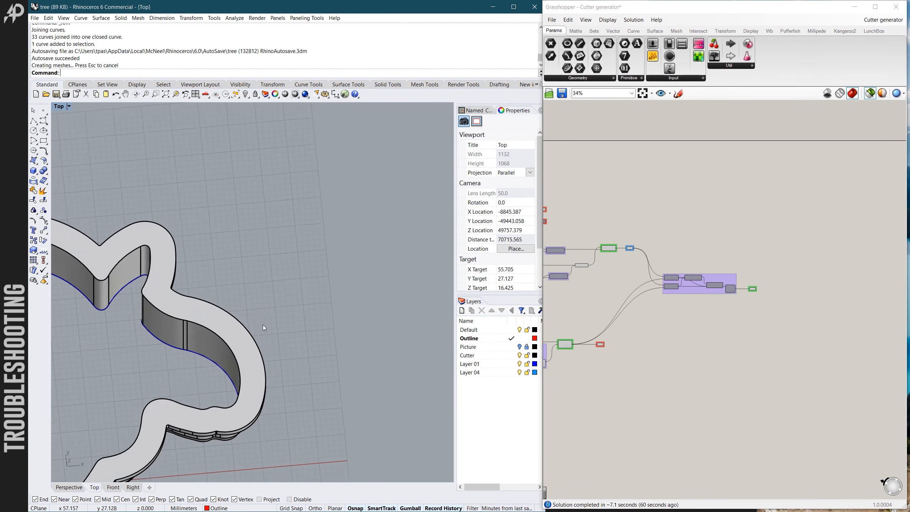
pyautogui.scroll(-12, 298, 320)
pyautogui.scroll(10, 236, 315)
pyautogui.scroll(4, 236, 318)
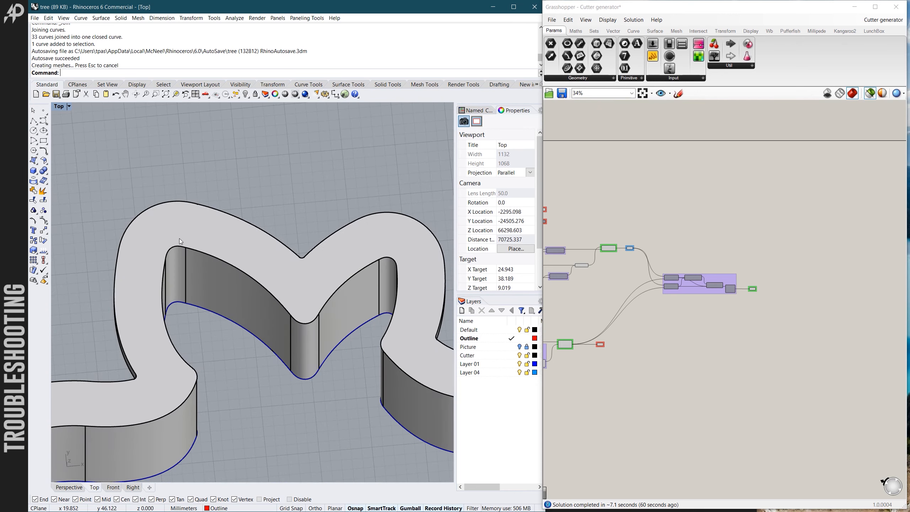
# - Review the complete baked moose cutter and the overall Grasshopper definition, and look closely at the back and ears
pyautogui.scroll(-16, 265, 241)
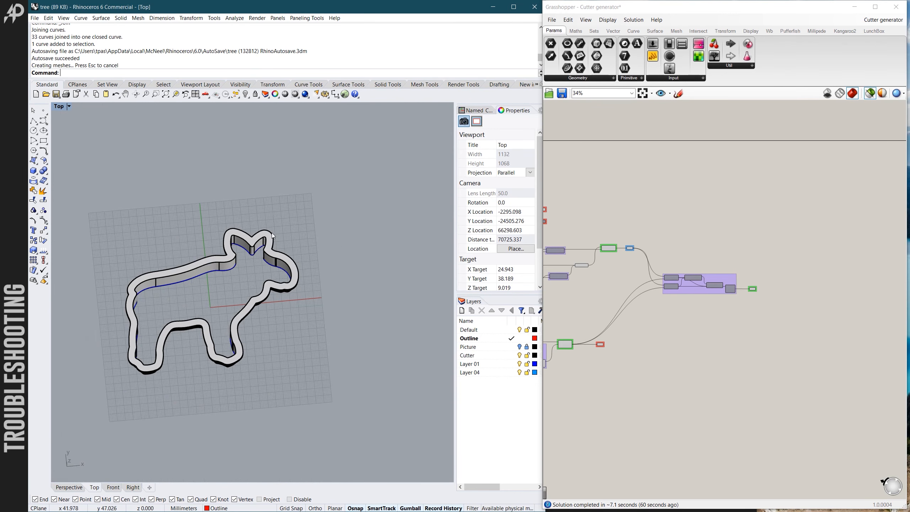
pyautogui.scroll(7, 208, 308)
pyautogui.keyDown('ctrl'); pyautogui.keyDown('shift'); pyautogui.moveTo(275, 345); pyautogui.dragTo(253, 324, button='right'); pyautogui.keyUp('shift'); pyautogui.keyUp('ctrl')
pyautogui.scroll(-6, 270, 311)
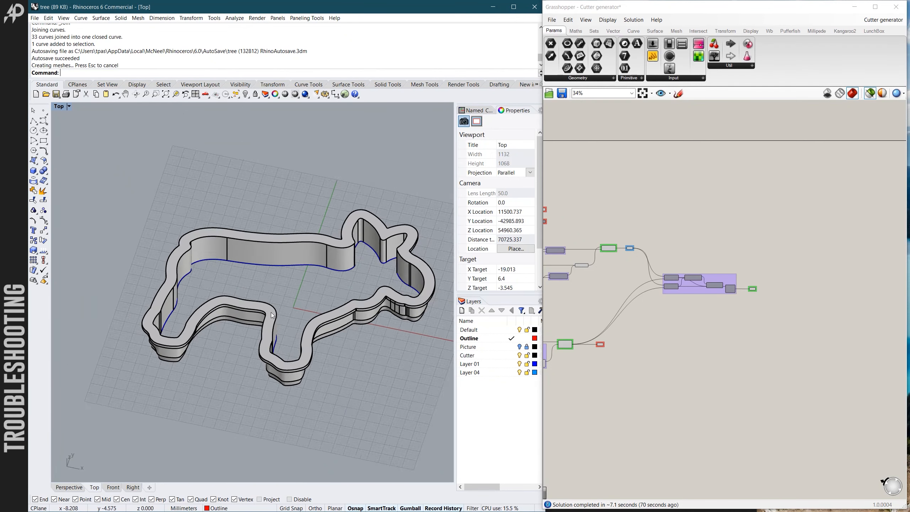
pyautogui.scroll(-2, 792, 316)
pyautogui.scroll(-3, 791, 315)
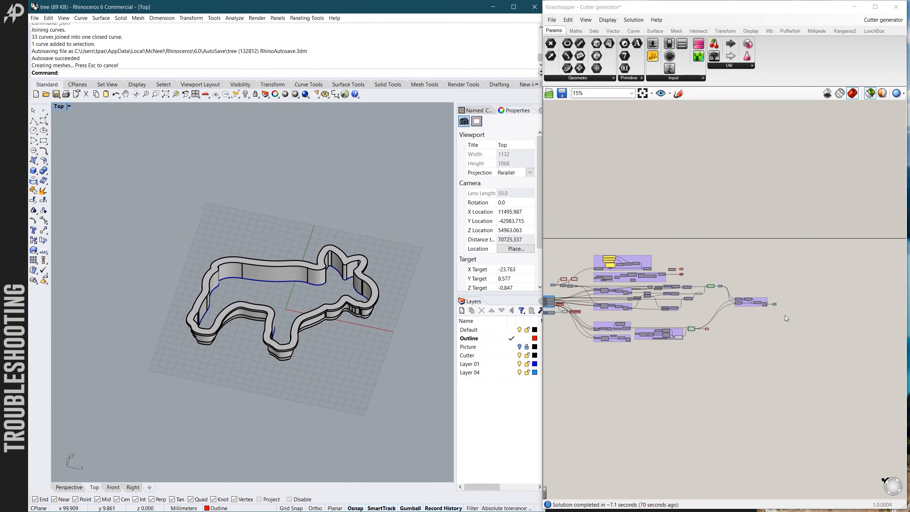
pyautogui.scroll(4, 605, 284)
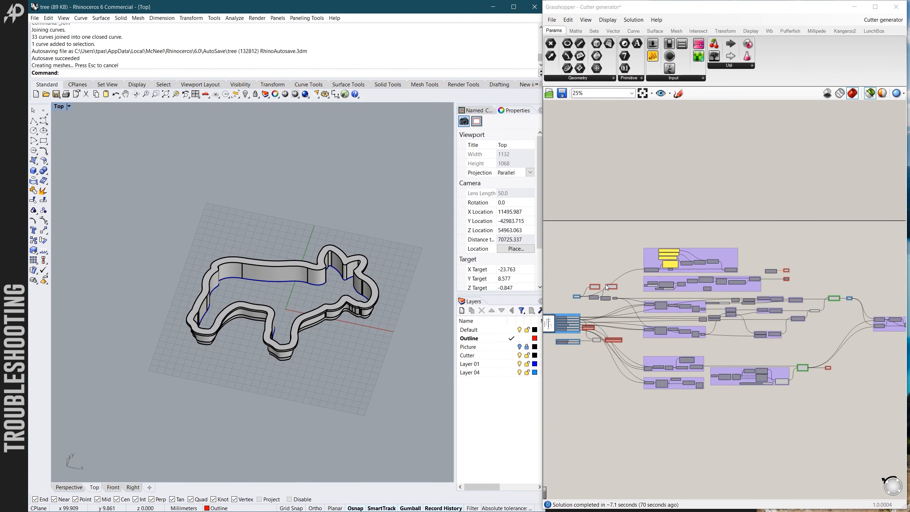
pyautogui.scroll(4, 315, 280)
pyautogui.keyDown('ctrl'); pyautogui.keyDown('shift'); pyautogui.moveTo(315, 280); pyautogui.dragTo(336, 299, button='right'); pyautogui.keyUp('shift'); pyautogui.keyUp('ctrl')
pyautogui.scroll(4, 309, 264)
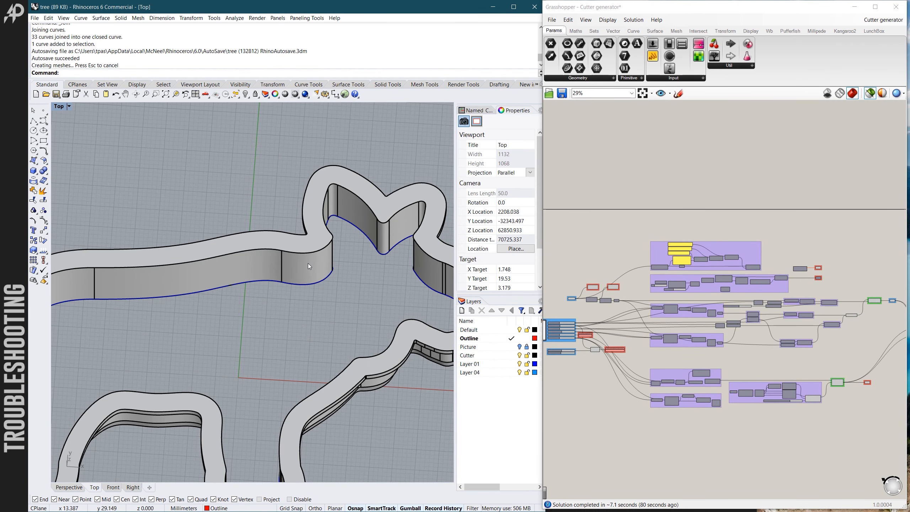
# - Delete the baked moose cutter from the model, keeping only the outline curve
pyautogui.click(308, 264)
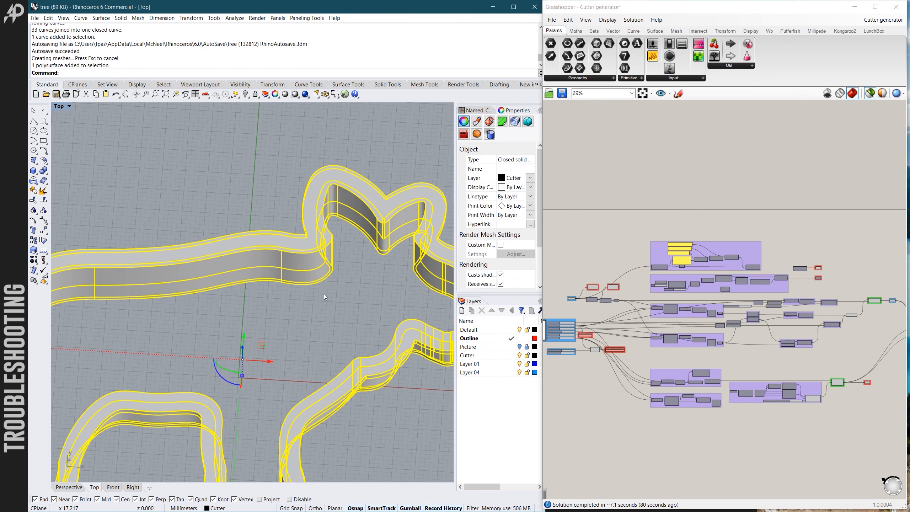
pyautogui.press('Delete')
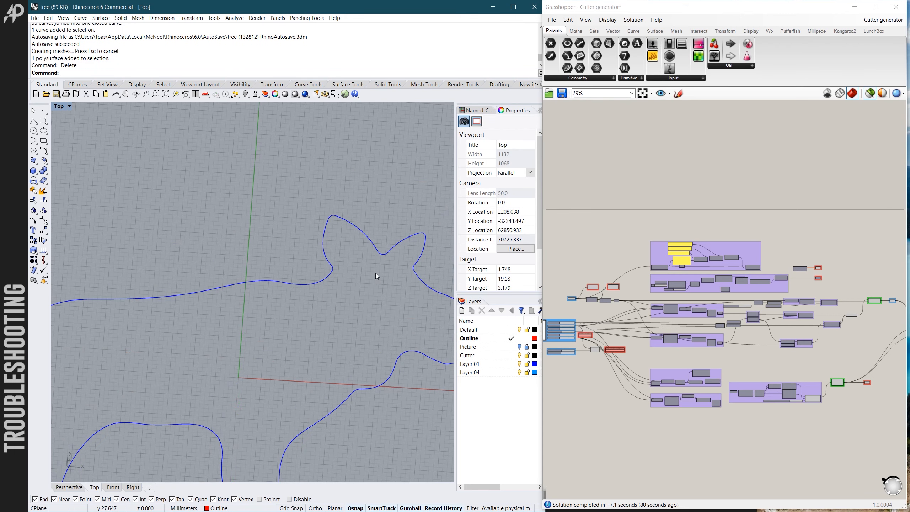
pyautogui.scroll(-5, 376, 273)
pyautogui.scroll(-1, 287, 346)
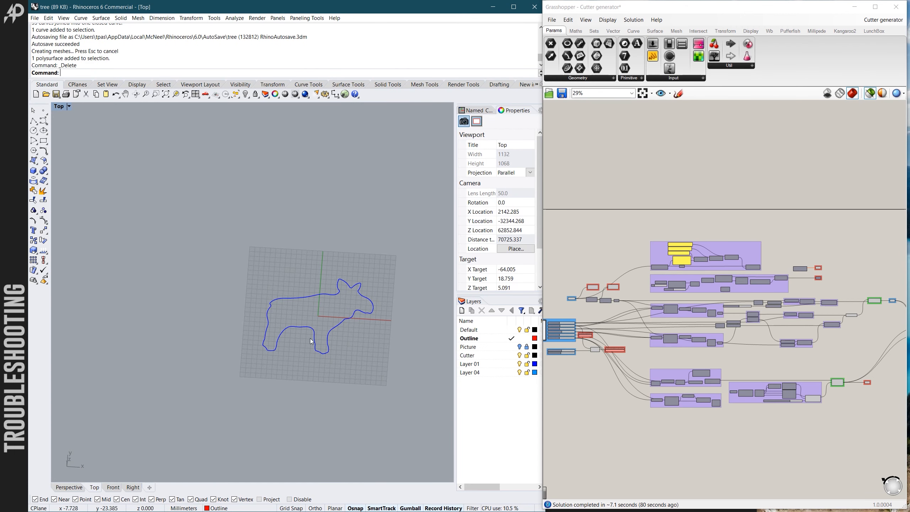
# - Highlight the outline's original seam point by selecting the Default curve seam component of the definition
pyautogui.scroll(2, 317, 315)
pyautogui.scroll(2, 313, 275)
pyautogui.scroll(1, 312, 274)
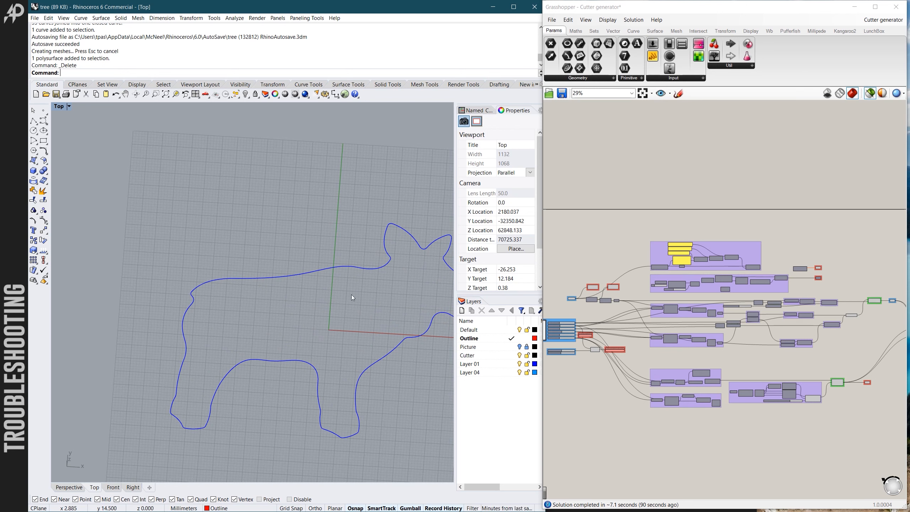
pyautogui.scroll(-2, 652, 319)
pyautogui.scroll(-6, 291, 284)
pyautogui.scroll(3, 586, 304)
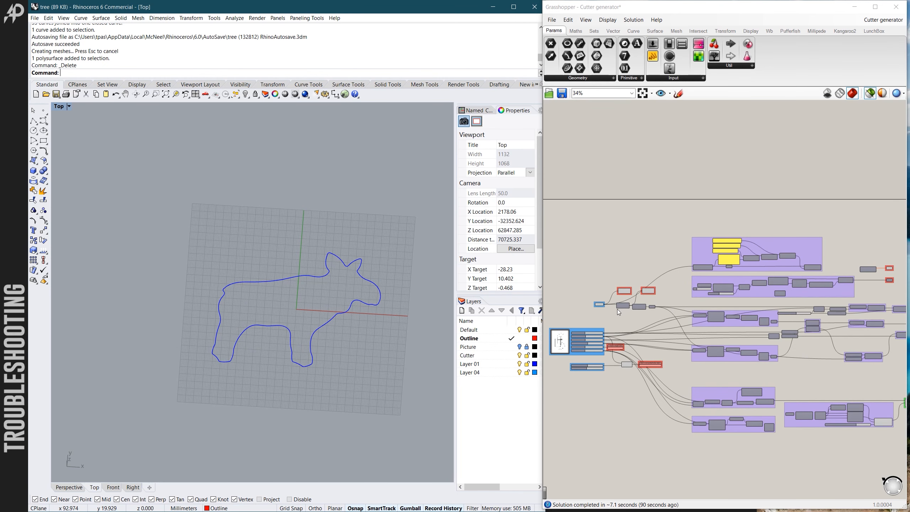
pyautogui.scroll(-1, 616, 308)
pyautogui.scroll(1, 369, 282)
pyautogui.scroll(1, 368, 283)
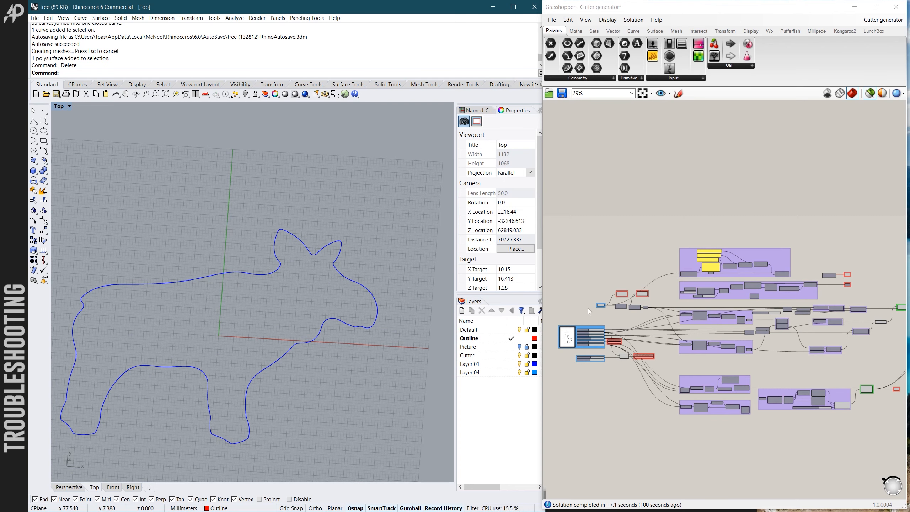
pyautogui.scroll(3, 601, 308)
pyautogui.scroll(2, 601, 308)
pyautogui.scroll(2, 355, 275)
pyautogui.scroll(5, 632, 296)
pyautogui.click(666, 259)
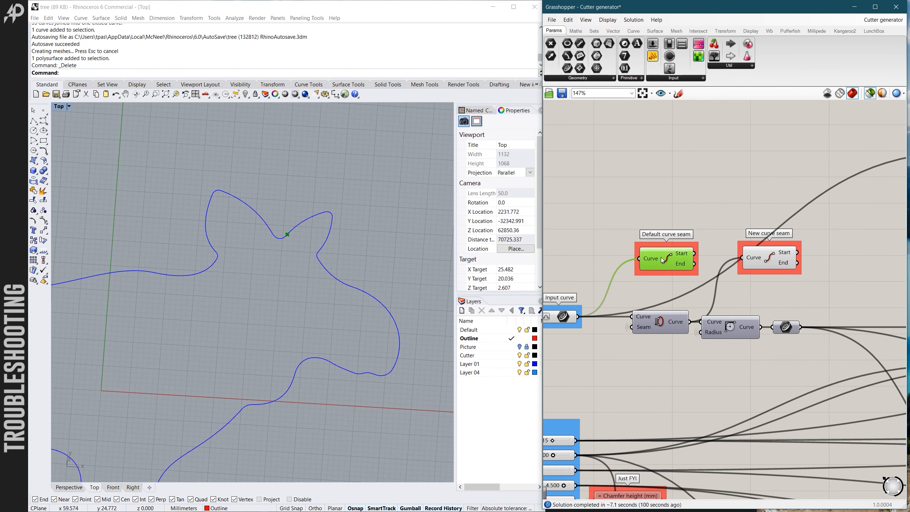
# - Examine the default seam location between the ears, the neighbouring corners of the outline, and the Chamfer solid part of the definition
pyautogui.scroll(4, 293, 247)
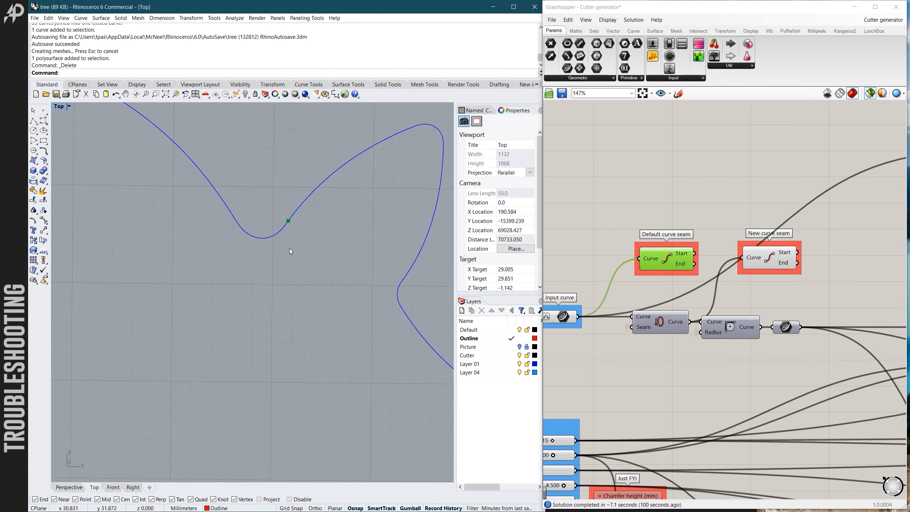
pyautogui.scroll(5, 330, 222)
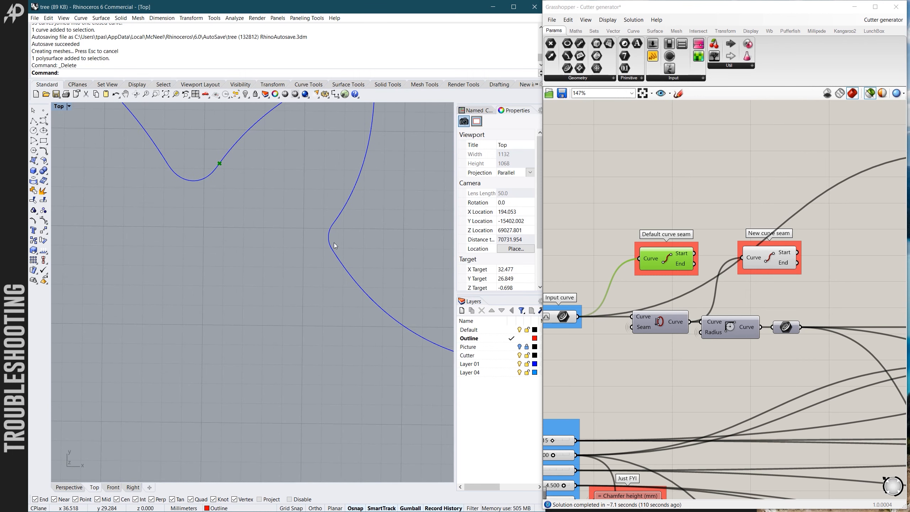
pyautogui.scroll(-5, 333, 246)
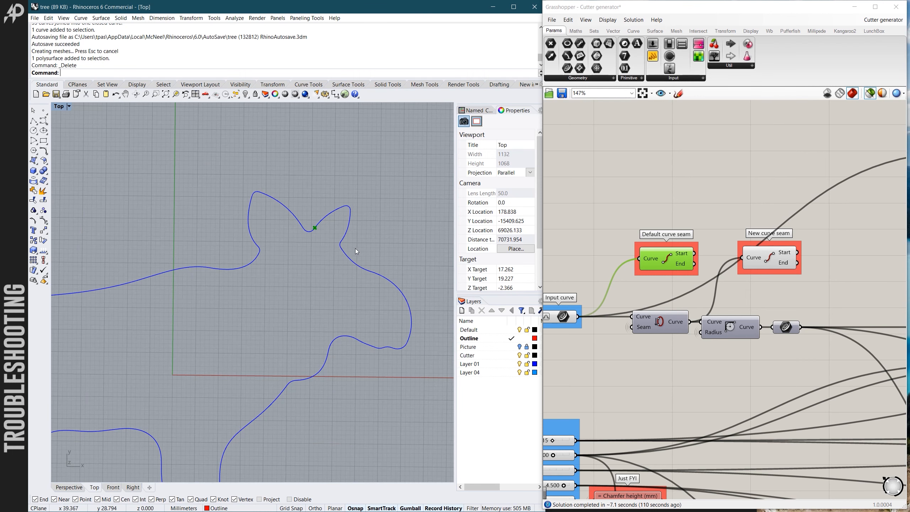
pyautogui.scroll(2, 346, 247)
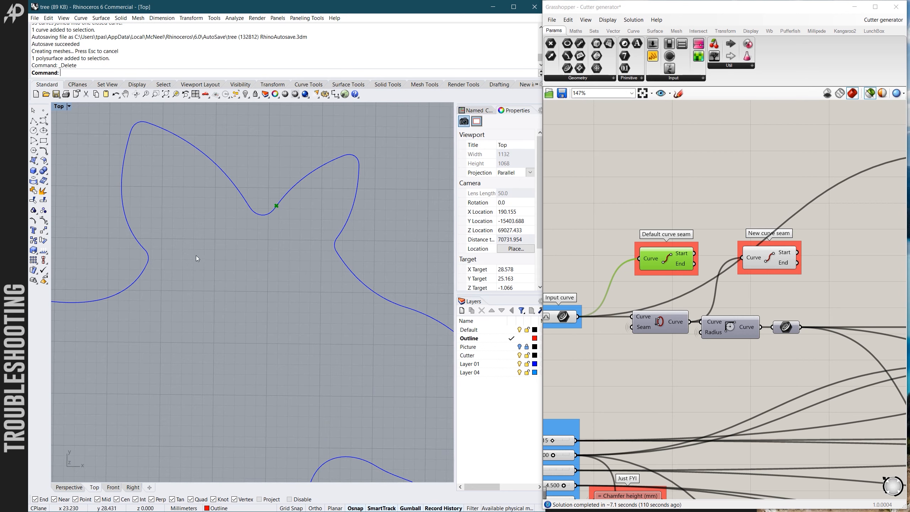
pyautogui.scroll(-3, 196, 255)
pyautogui.scroll(2, 380, 282)
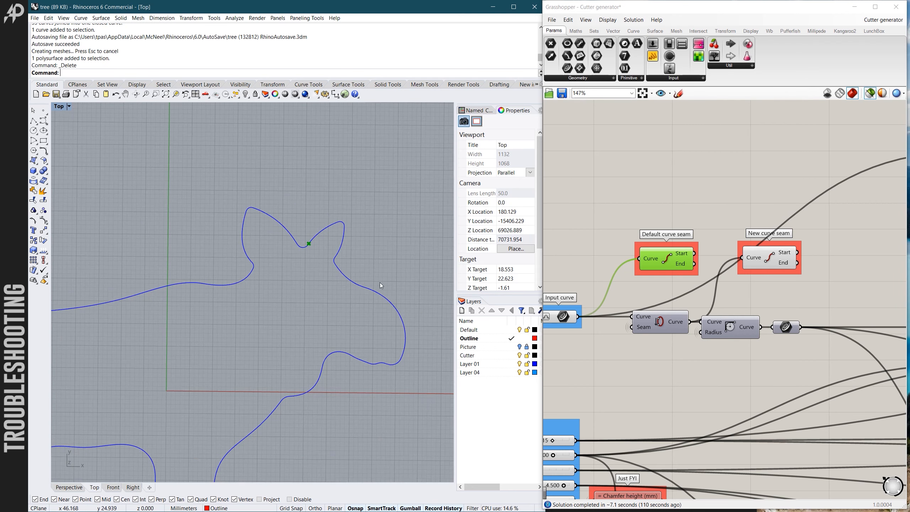
pyautogui.scroll(3, 356, 284)
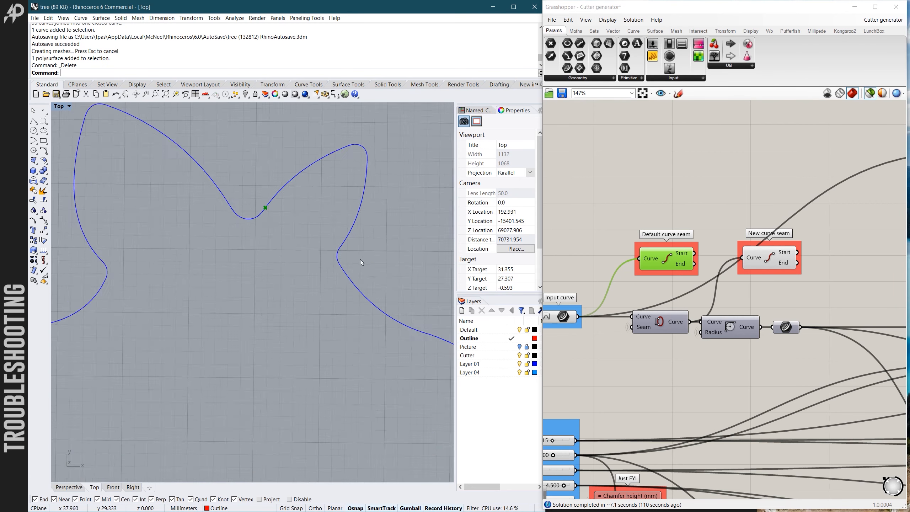
pyautogui.scroll(-3, 360, 258)
pyautogui.scroll(-5, 655, 305)
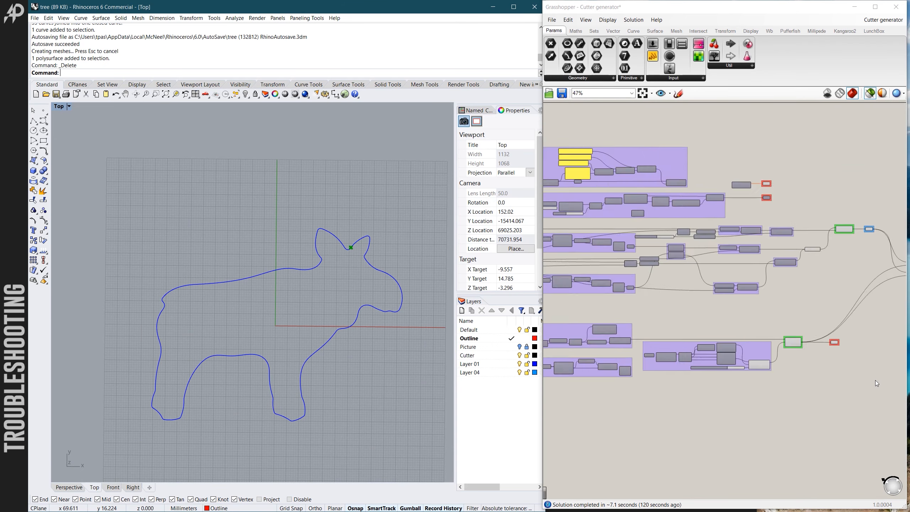
pyautogui.scroll(4, 826, 347)
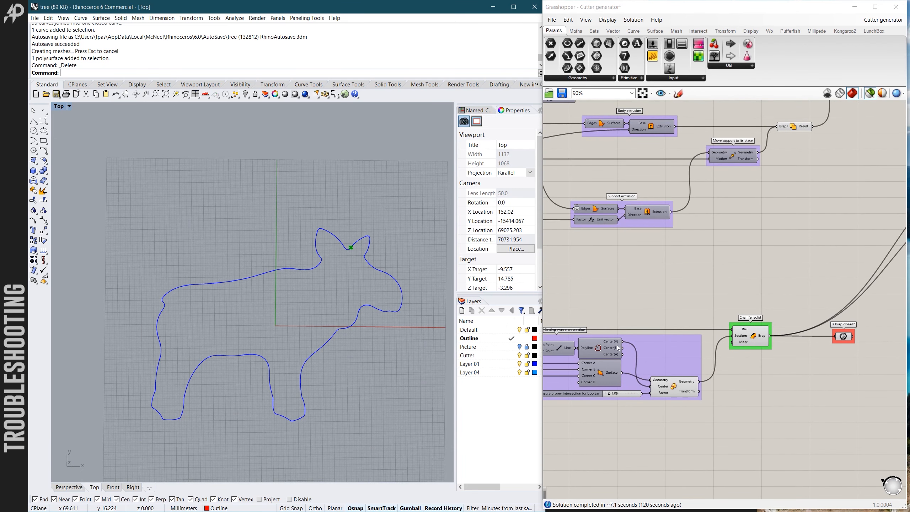
pyautogui.scroll(2, 346, 245)
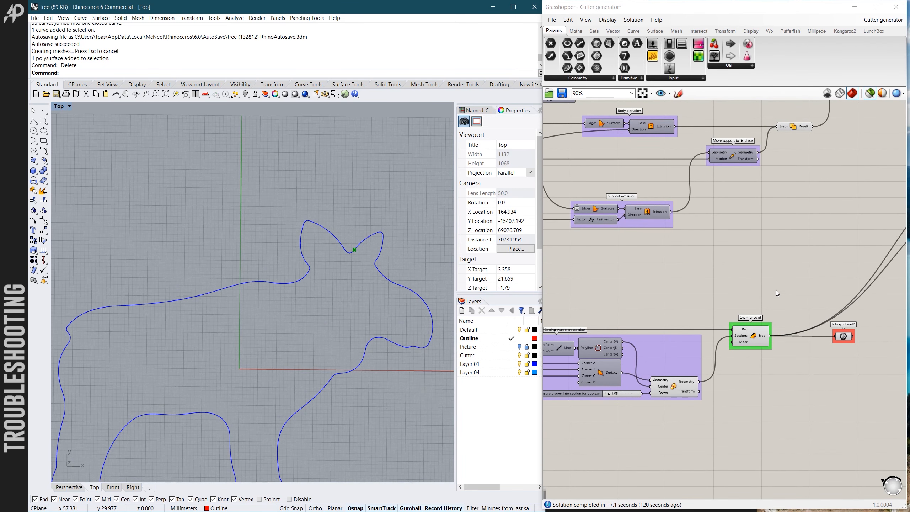
# - Set the Curve seam adjustment slider to 0.5 and let the definition recompute
pyautogui.scroll(-5, 817, 306)
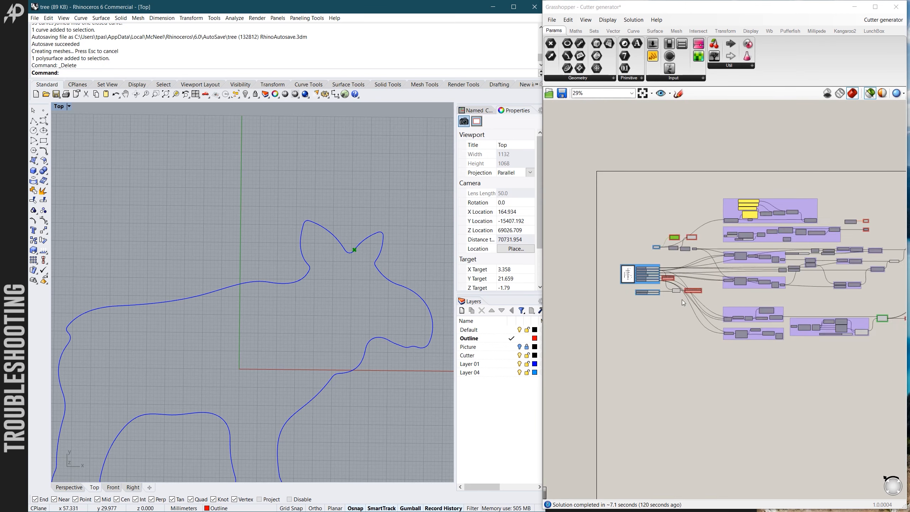
pyautogui.scroll(6, 681, 299)
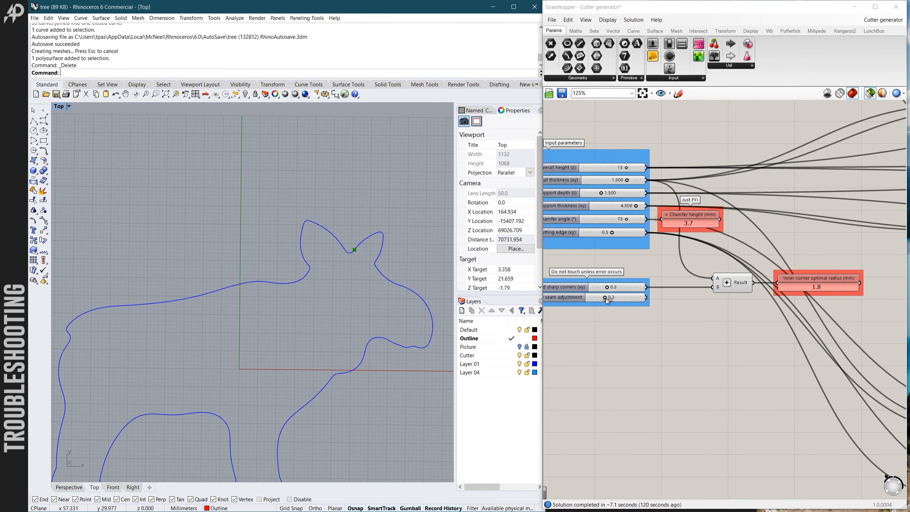
pyautogui.scroll(1, 609, 301)
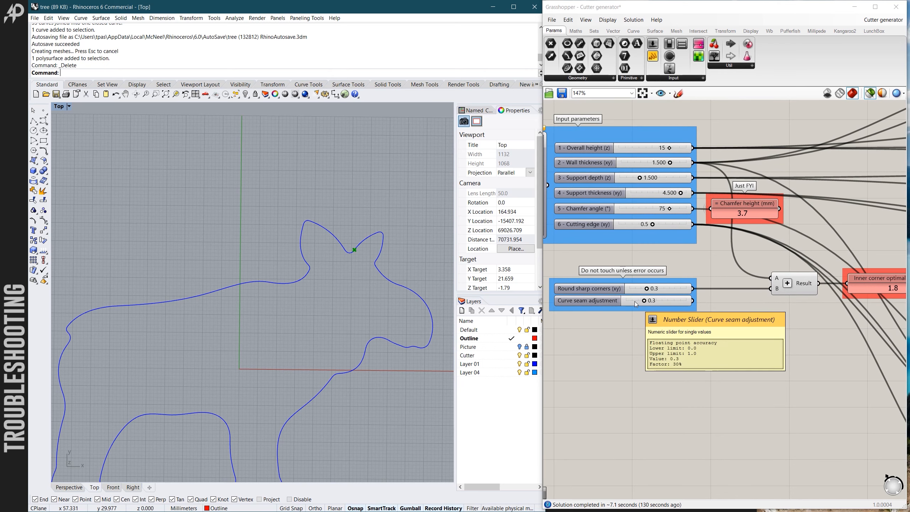
pyautogui.click(634, 301)
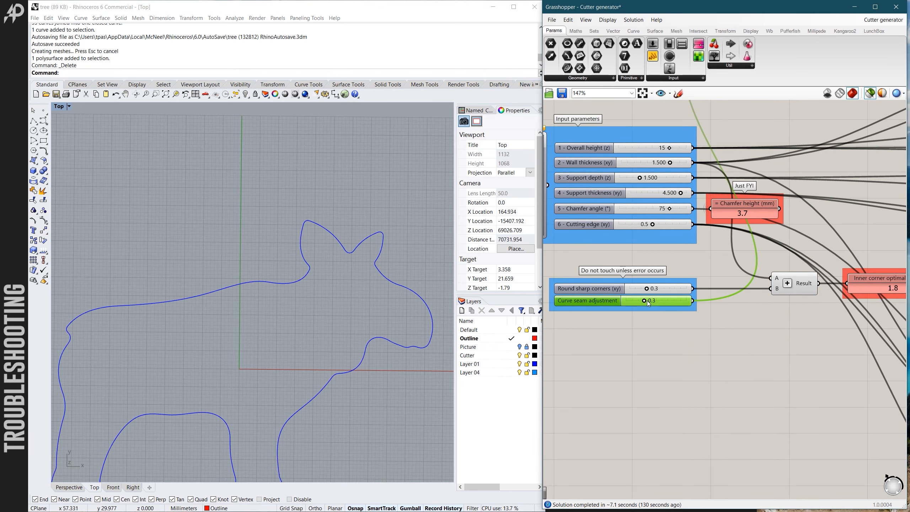
pyautogui.scroll(-5, 640, 318)
pyautogui.scroll(6, 624, 302)
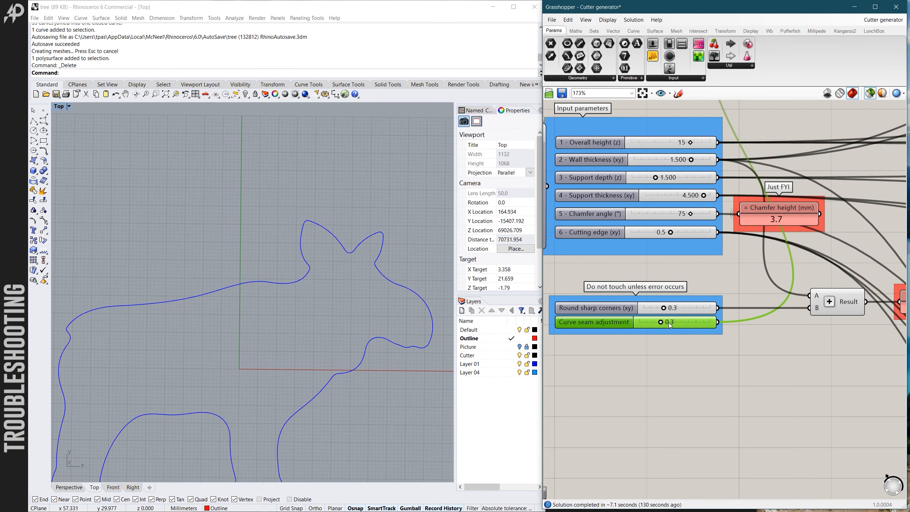
pyautogui.doubleClick(652, 326)
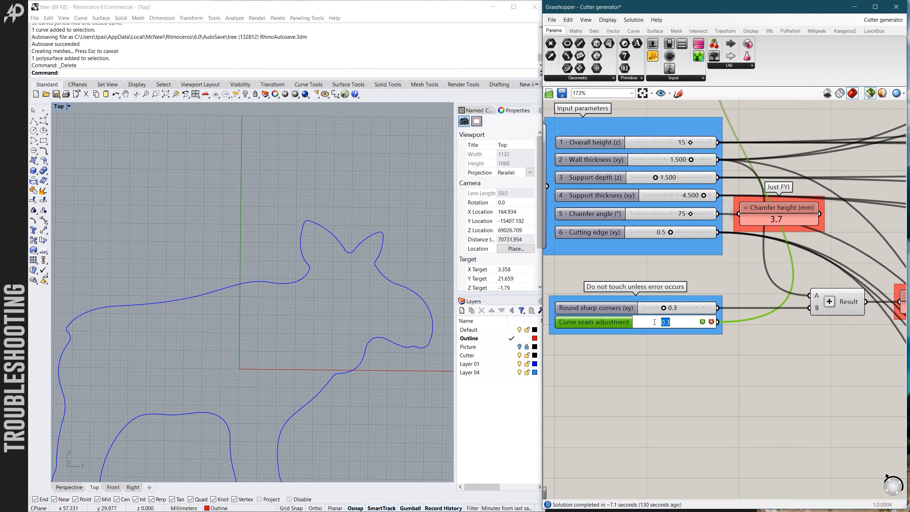
pyautogui.write('05')
pyautogui.press('BackSpace')
pyautogui.write('.5')
pyautogui.press('Return')
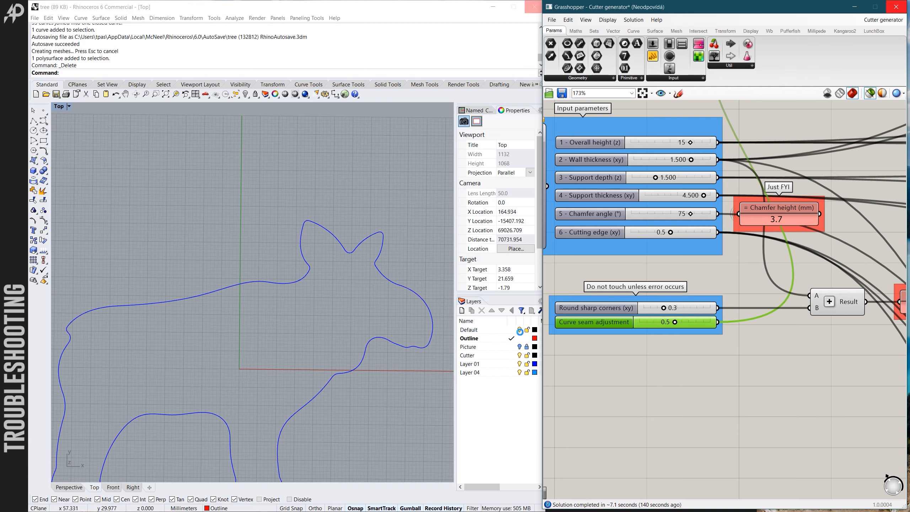
pyautogui.click(518, 332)
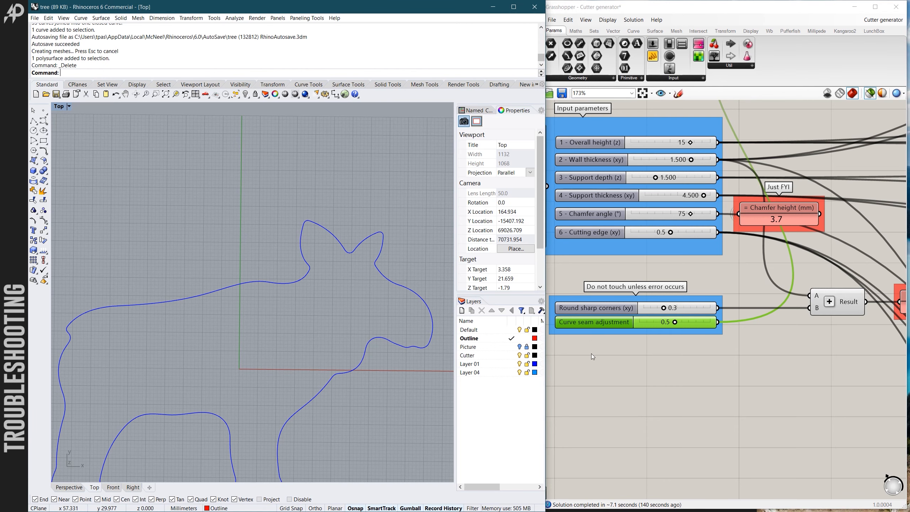
# - Select the New curve seam component and examine where the adjusted seam point lies on the moose outline
pyautogui.click(591, 354)
pyautogui.scroll(-8, 591, 353)
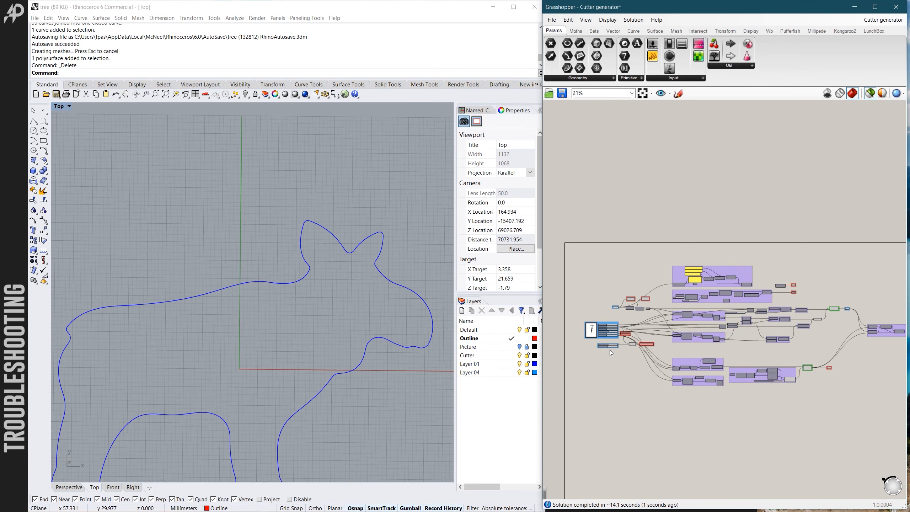
pyautogui.scroll(8, 610, 350)
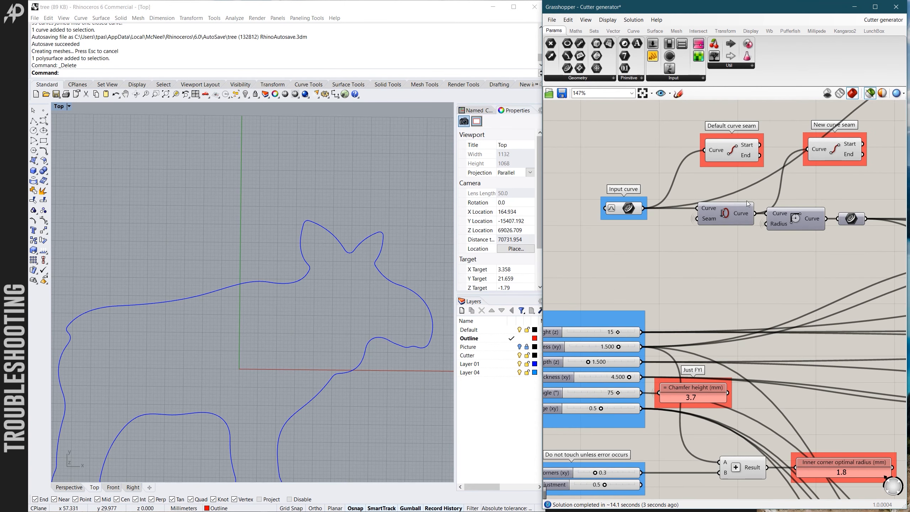
pyautogui.click(829, 154)
pyautogui.scroll(-2, 329, 268)
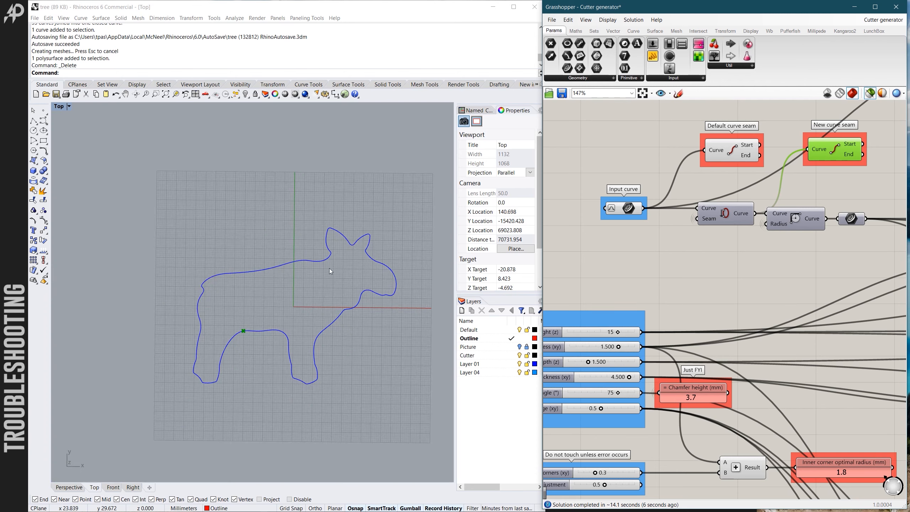
pyautogui.scroll(8, 236, 341)
pyautogui.scroll(-6, 243, 327)
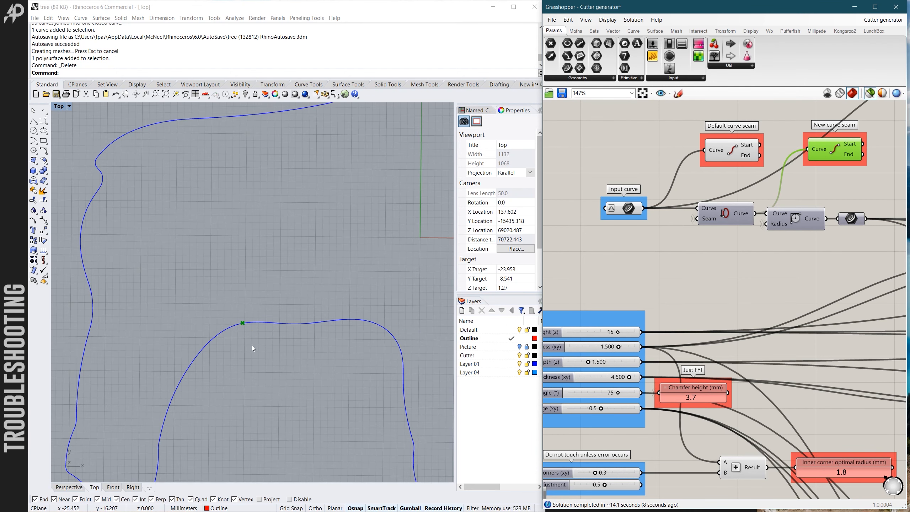
pyautogui.scroll(1, 248, 331)
pyautogui.scroll(-3, 265, 300)
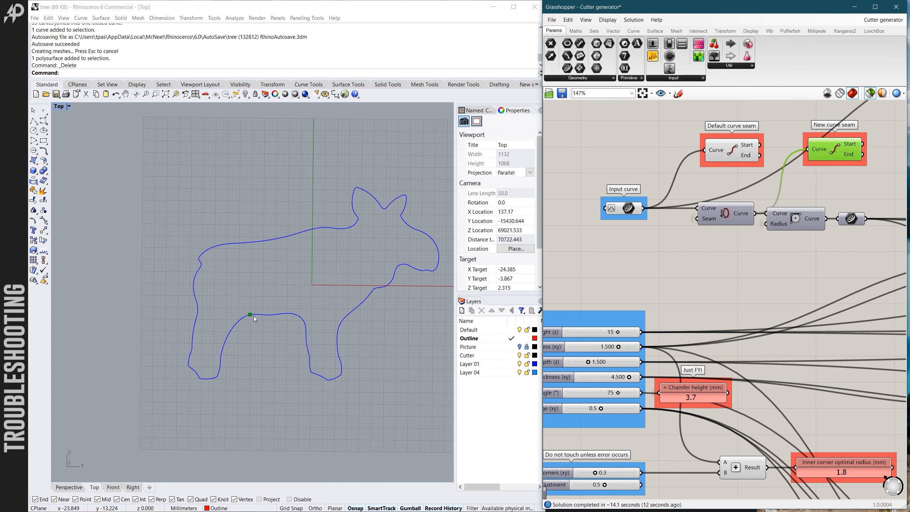
pyautogui.scroll(-3, 661, 263)
pyautogui.scroll(-2, 657, 265)
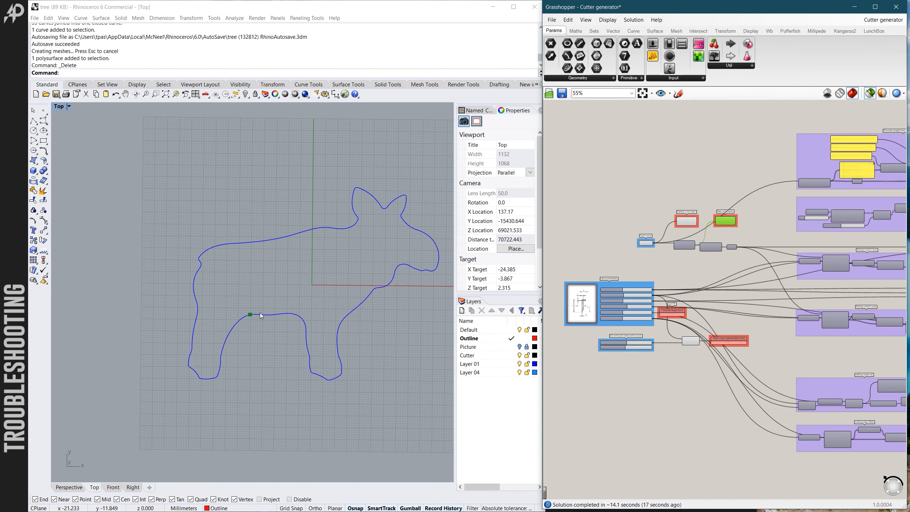
pyautogui.moveTo(301, 314)
pyautogui.mouseDown(button='right')
pyautogui.moveTo(310, 311)
pyautogui.moveTo(302, 312)
pyautogui.mouseUp(button='right')
pyautogui.scroll(1, 302, 315)
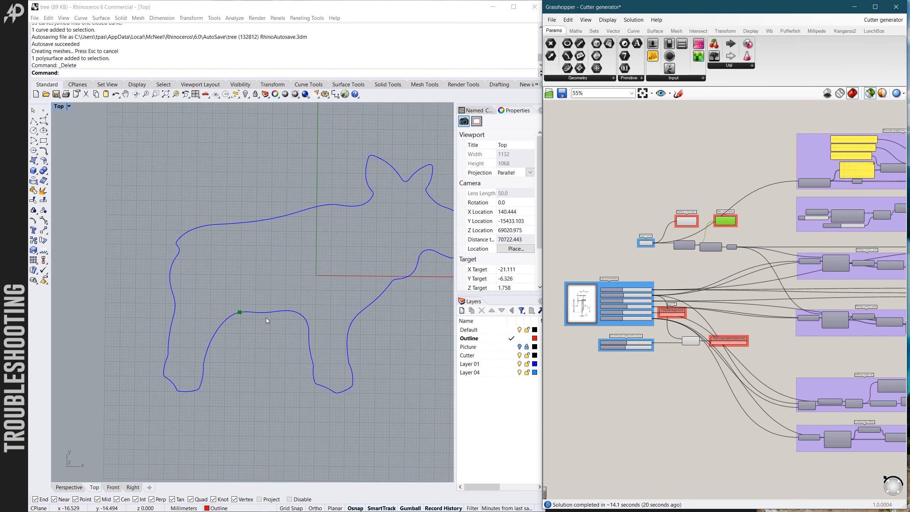
# - Set the Curve seam adjustment slider to 0 and let the definition recompute
pyautogui.scroll(1, 617, 332)
pyautogui.scroll(5, 621, 356)
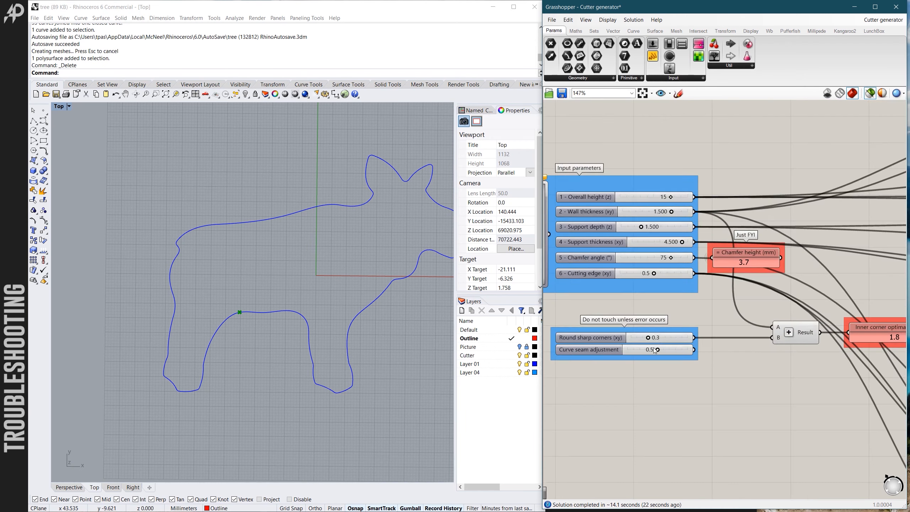
pyautogui.scroll(-1, 669, 359)
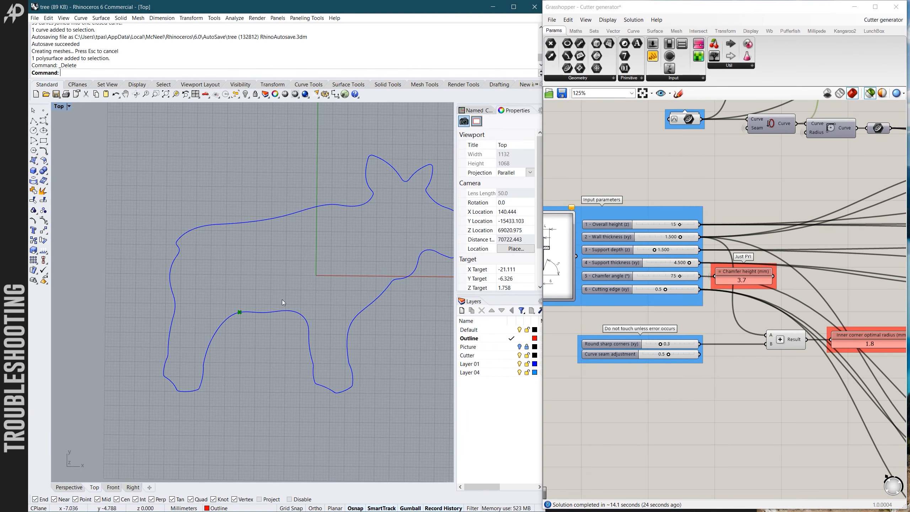
pyautogui.scroll(3, 646, 358)
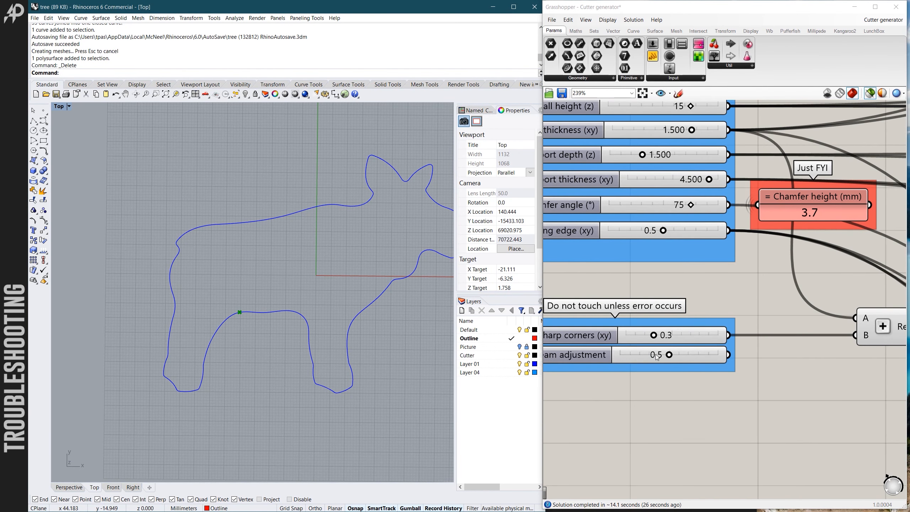
pyautogui.doubleClick(646, 357)
pyautogui.write('0')
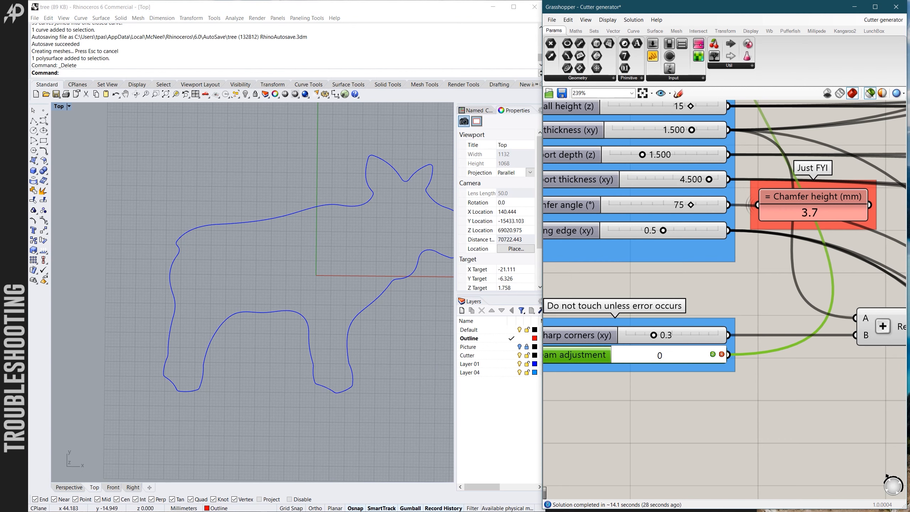
pyautogui.press('Return')
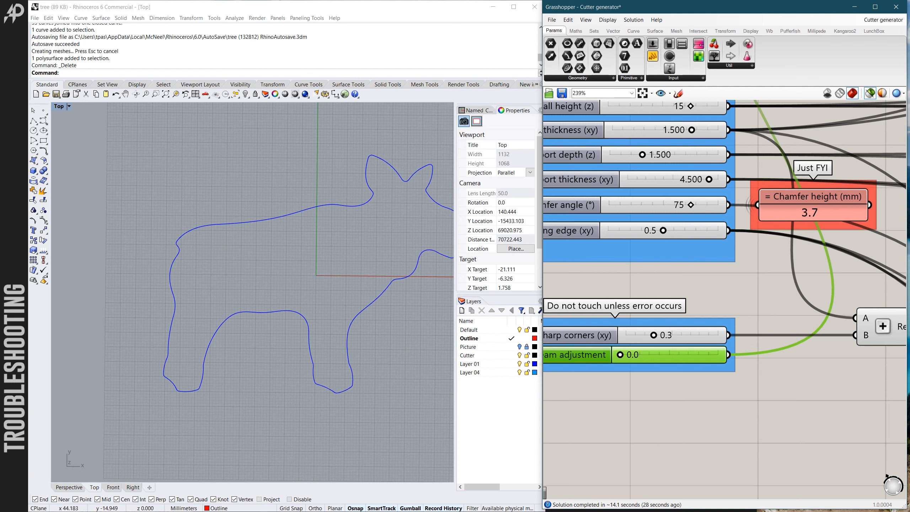
# - Inspect the boolean group that feeds the Final Brep at the end of the definition
pyautogui.scroll(-6, 702, 321)
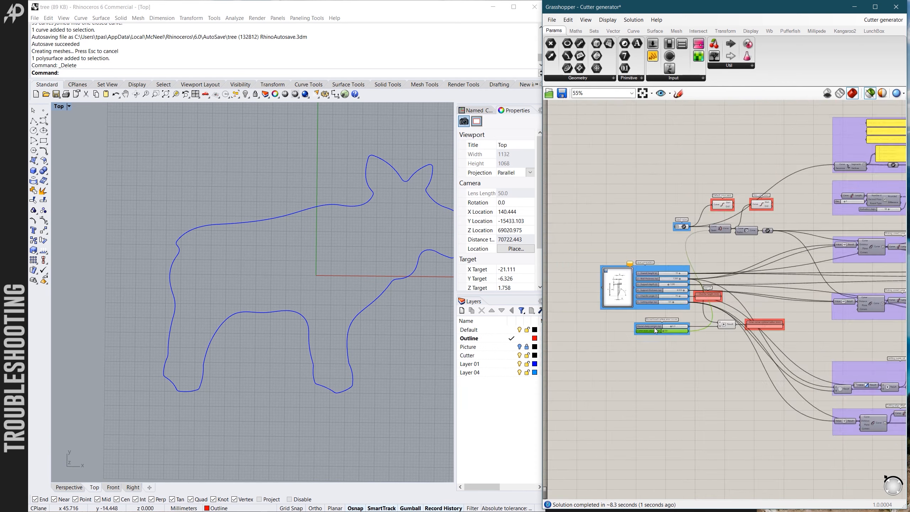
pyautogui.scroll(-5, 654, 327)
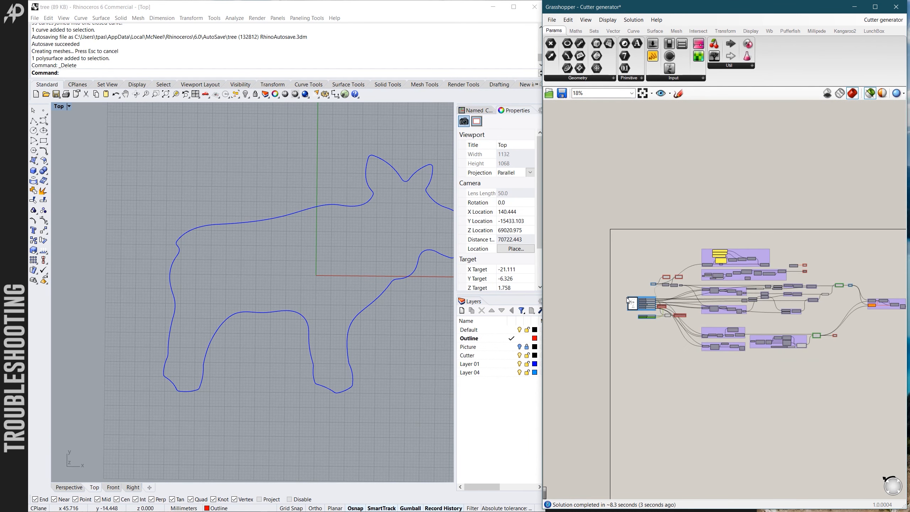
pyautogui.scroll(4, 699, 303)
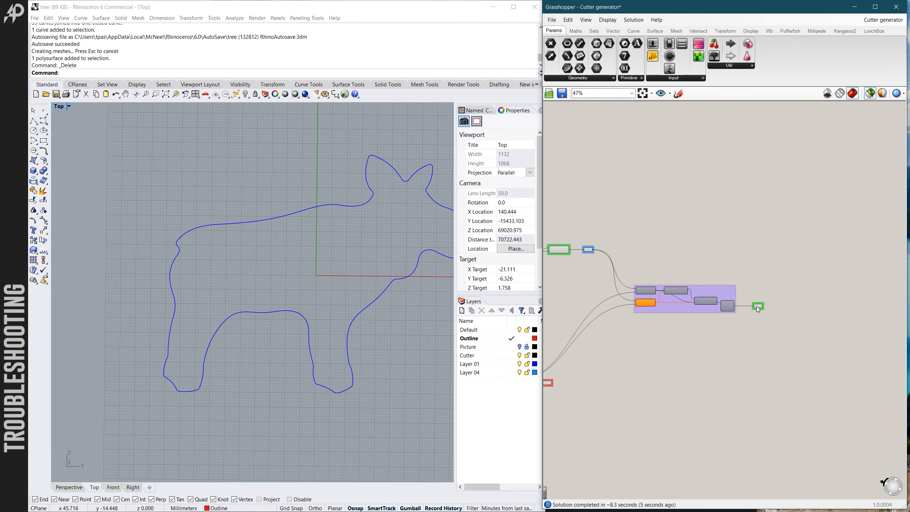
pyautogui.scroll(5, 645, 302)
pyautogui.scroll(-6, 822, 319)
pyautogui.scroll(3, 685, 304)
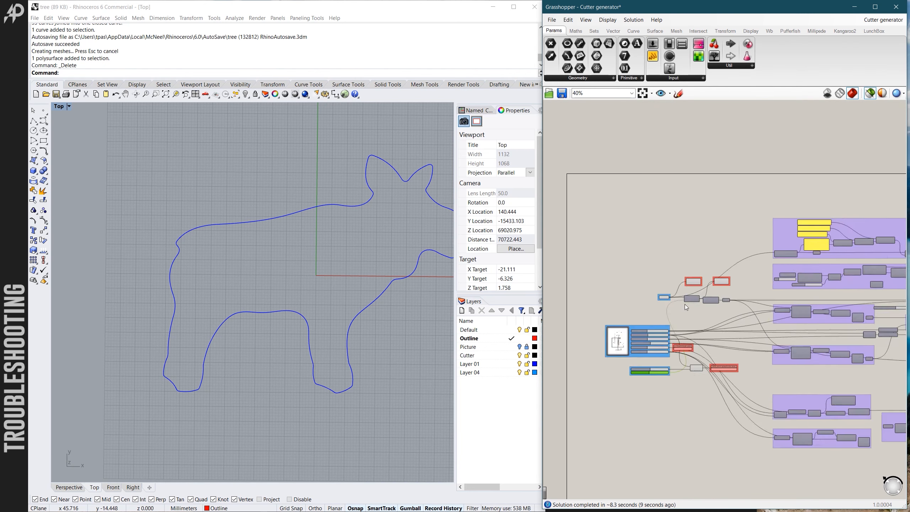
# - Select the Default curve seam component and examine its seam point between the moose's ears
pyautogui.scroll(5, 684, 304)
pyautogui.click(704, 246)
pyautogui.scroll(-2, 364, 226)
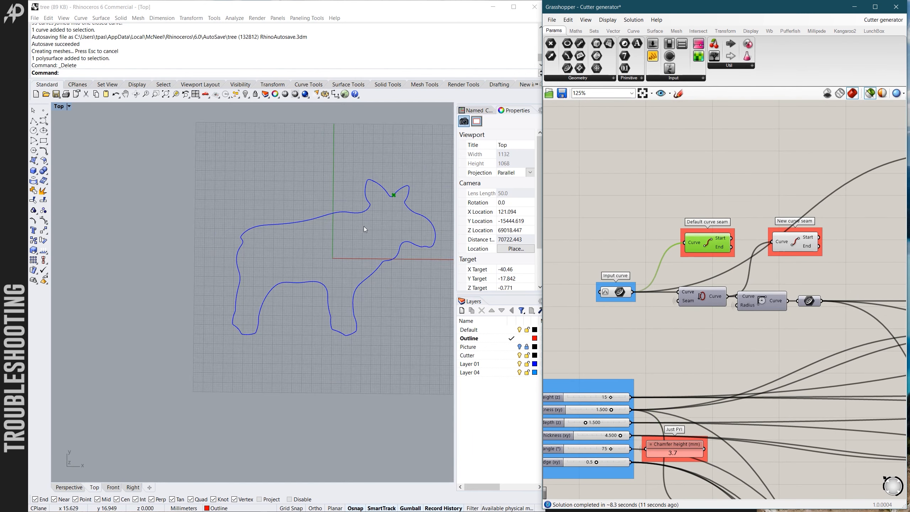
pyautogui.scroll(-3, 723, 346)
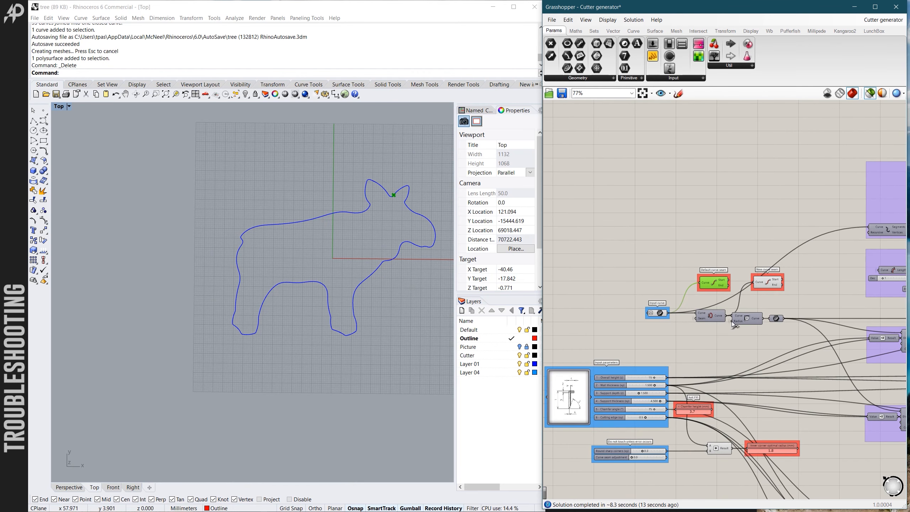
pyautogui.scroll(3, 731, 322)
pyautogui.scroll(4, 354, 258)
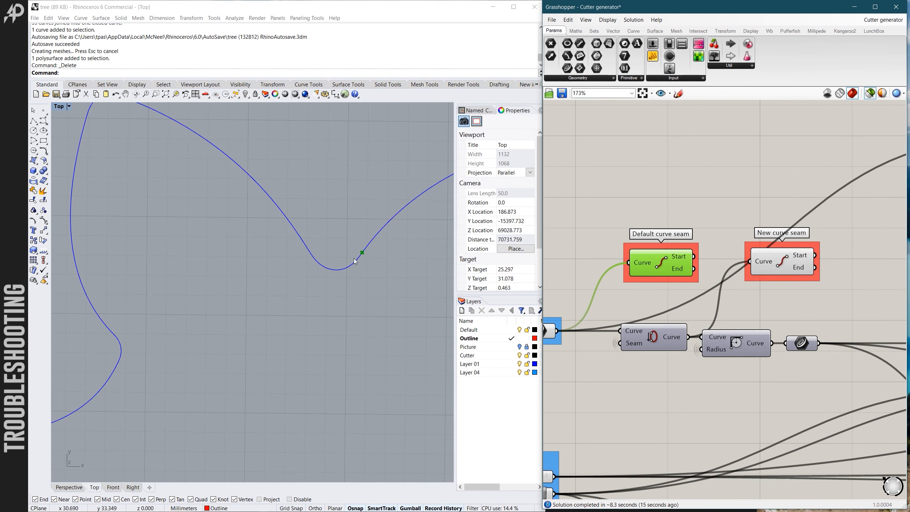
pyautogui.scroll(-2, 344, 251)
pyautogui.scroll(-2, 657, 242)
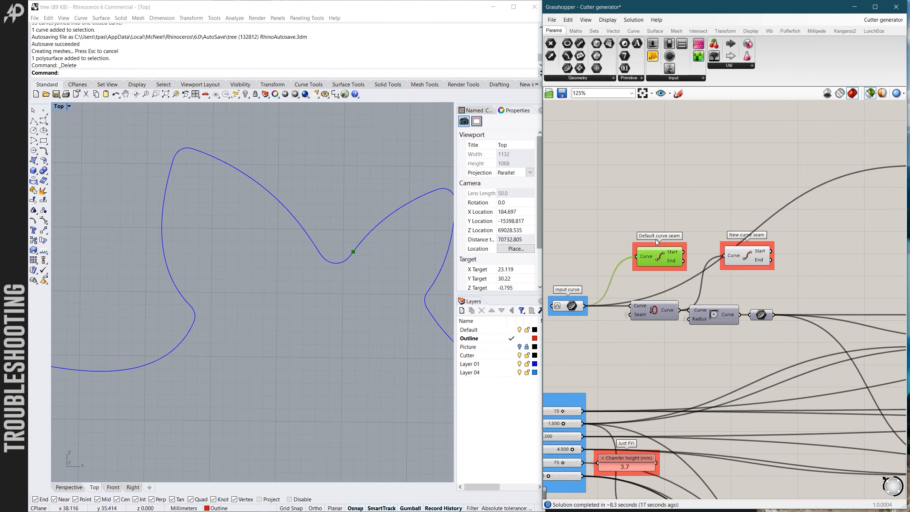
# - Switch between the Default and New curve seam components to compare their seam points between the ears
pyautogui.scroll(-3, 673, 244)
pyautogui.scroll(5, 695, 245)
pyautogui.click(695, 245)
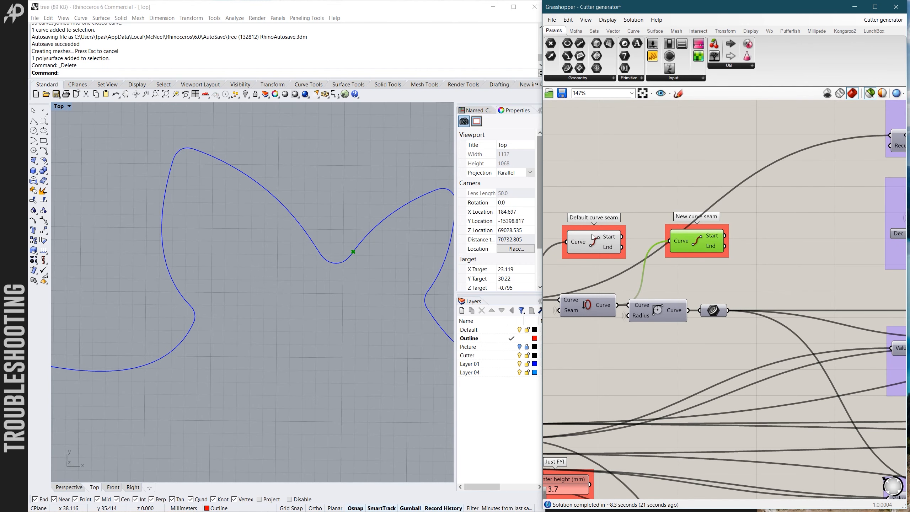
pyautogui.click(592, 237)
pyautogui.click(685, 242)
pyautogui.scroll(-3, 728, 223)
pyautogui.scroll(-2, 728, 223)
pyautogui.scroll(4, 358, 229)
pyautogui.scroll(3, 345, 286)
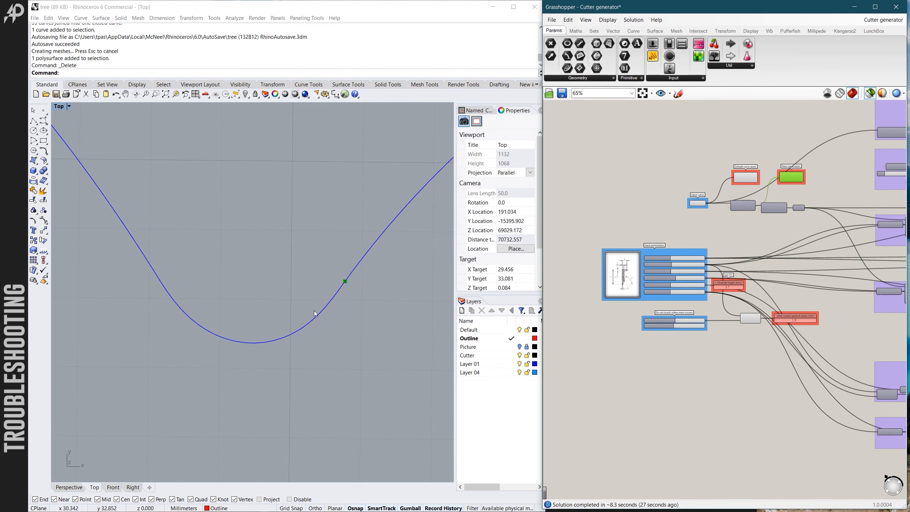
# - Select the Chamfer solid component and examine its preview around the notch between the ears
pyautogui.scroll(-8, 617, 240)
pyautogui.scroll(7, 720, 269)
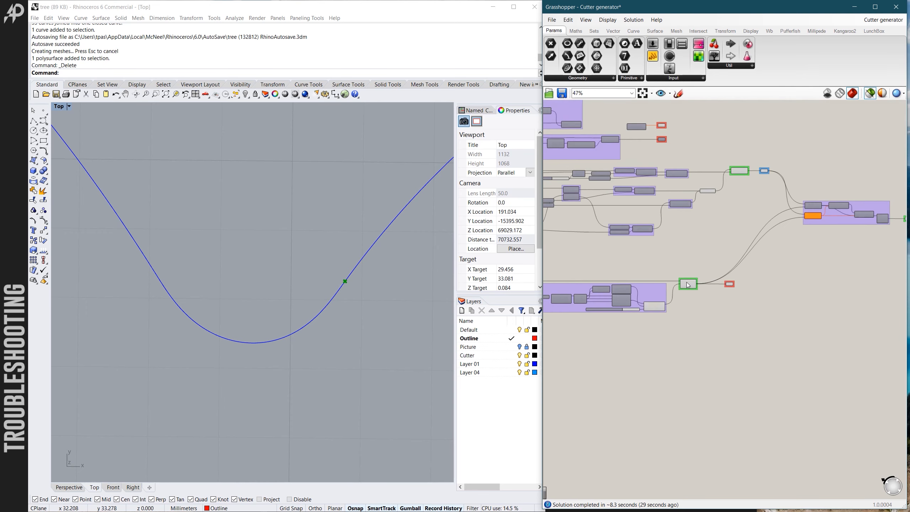
pyautogui.scroll(3, 688, 285)
pyautogui.click(690, 284)
pyautogui.scroll(-3, 322, 282)
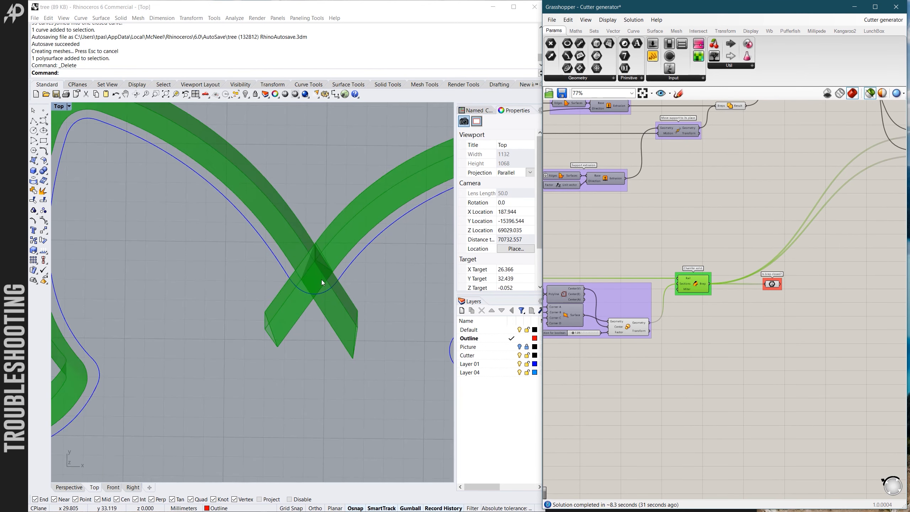
pyautogui.scroll(-5, 322, 281)
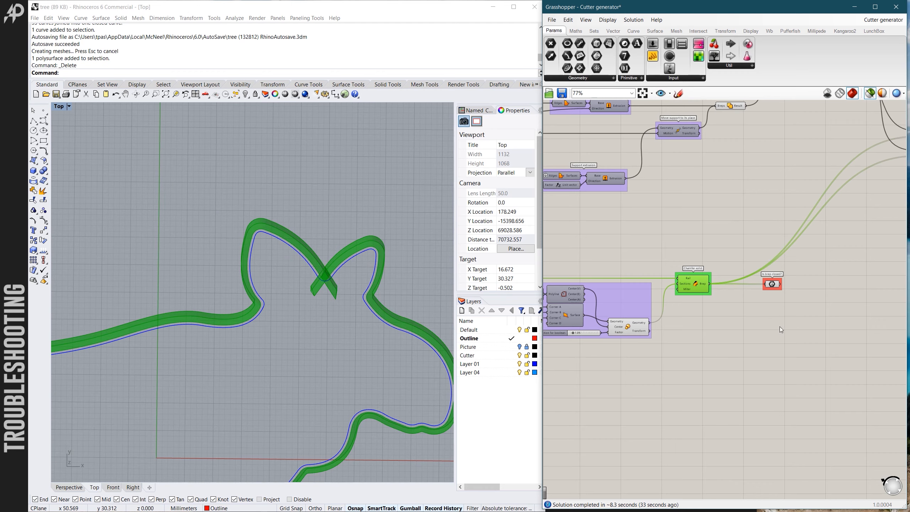
# - Set the Curve seam adjustment slider to 0.5 and recompute the definition
pyautogui.scroll(-6, 770, 327)
pyautogui.scroll(9, 657, 308)
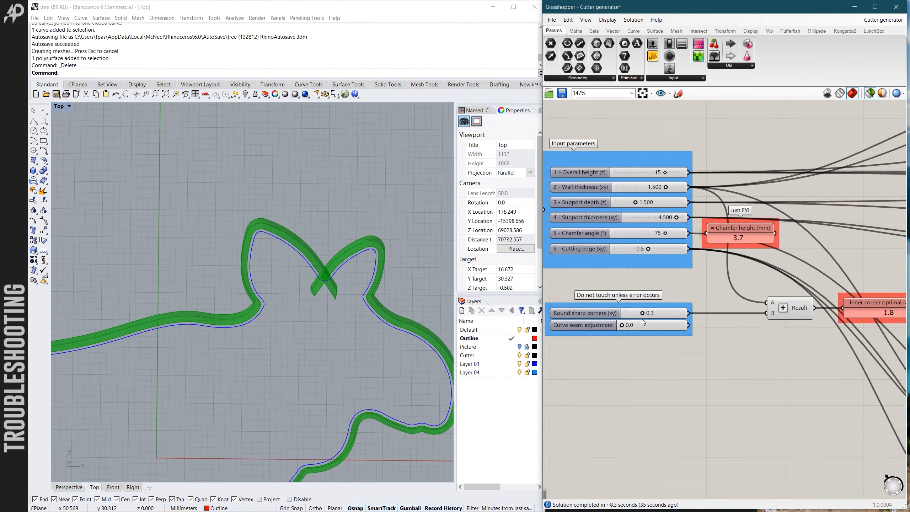
pyautogui.scroll(4, 643, 325)
pyautogui.click(640, 325)
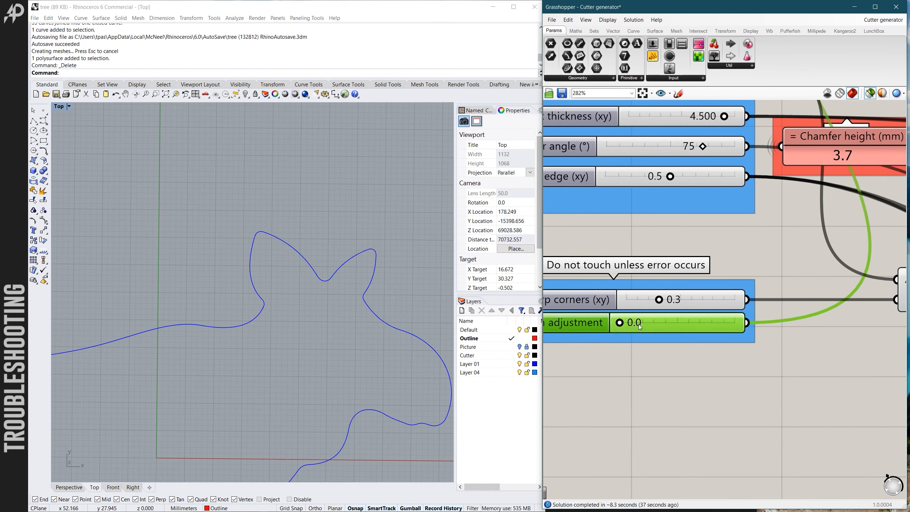
pyautogui.doubleClick(640, 326)
pyautogui.write('0')
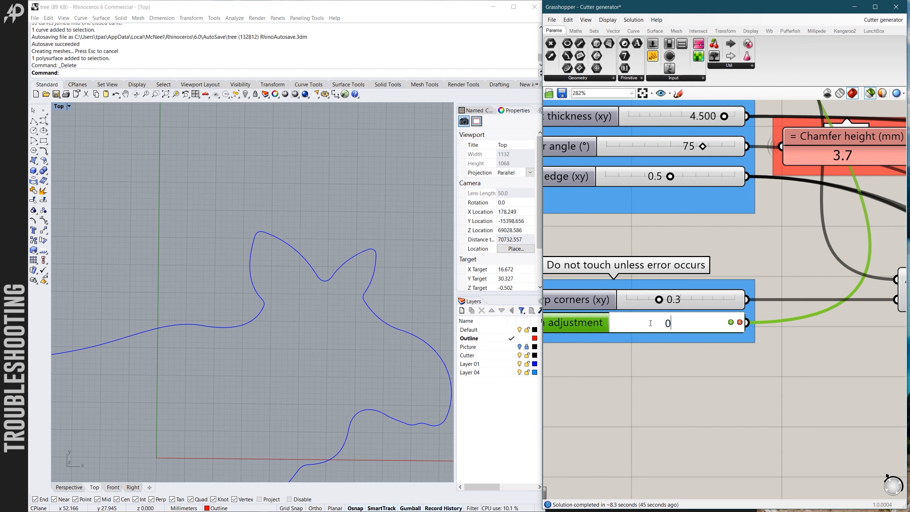
pyautogui.write('.5')
pyautogui.press('Return')
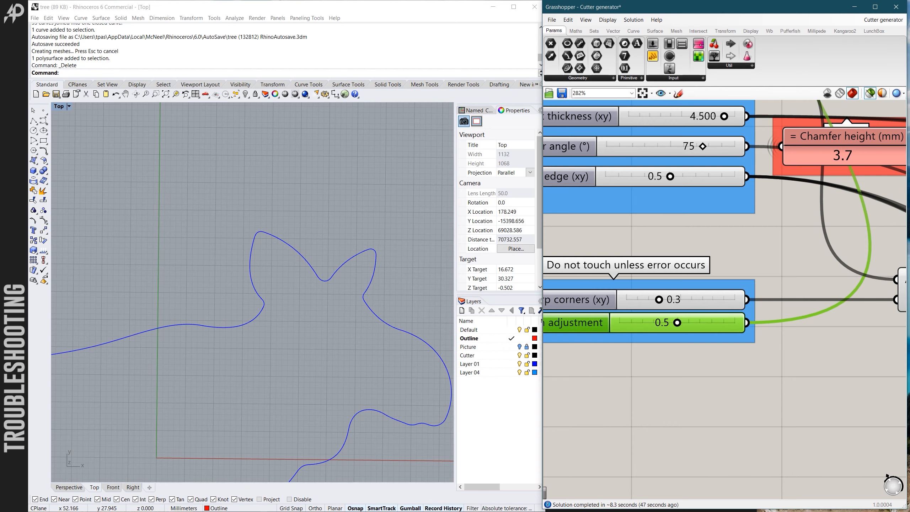
# - Check the boolean group and the Final Brep component after the seam adjustment
pyautogui.scroll(-5, 645, 358)
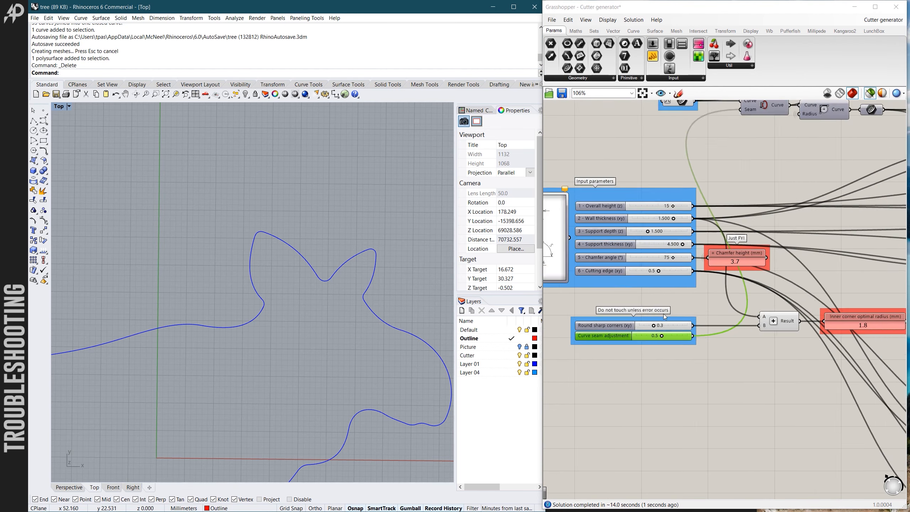
pyautogui.scroll(-2, 663, 313)
pyautogui.scroll(-4, 648, 252)
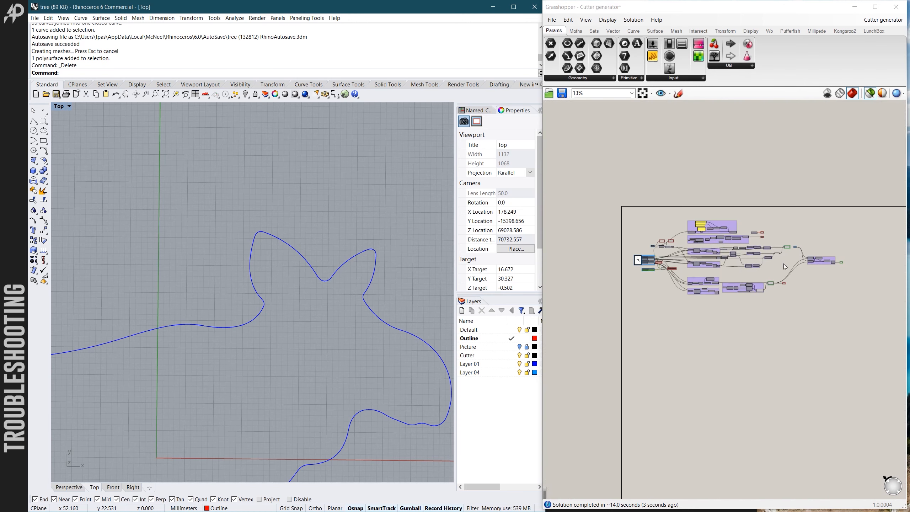
pyautogui.scroll(6, 784, 267)
pyautogui.scroll(-4, 674, 304)
pyautogui.scroll(5, 820, 273)
pyautogui.scroll(2, 820, 273)
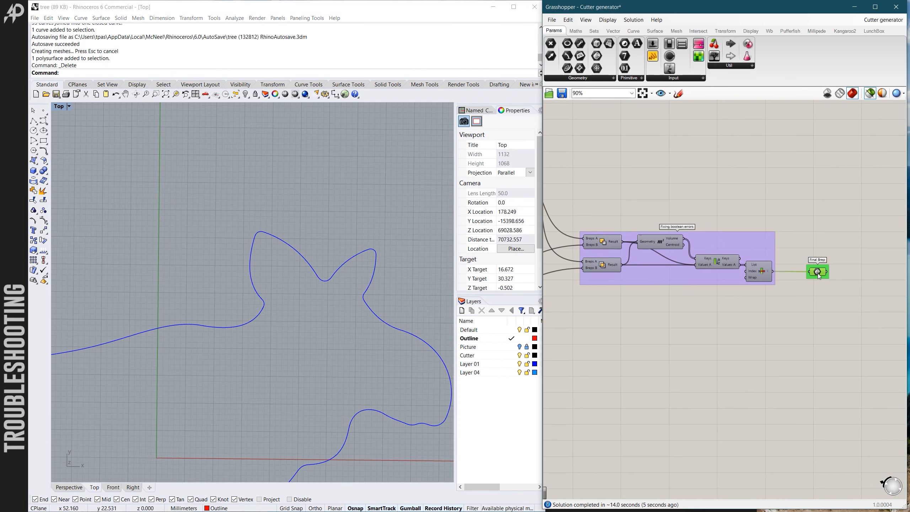
pyautogui.click(757, 323)
pyautogui.scroll(-8, 788, 280)
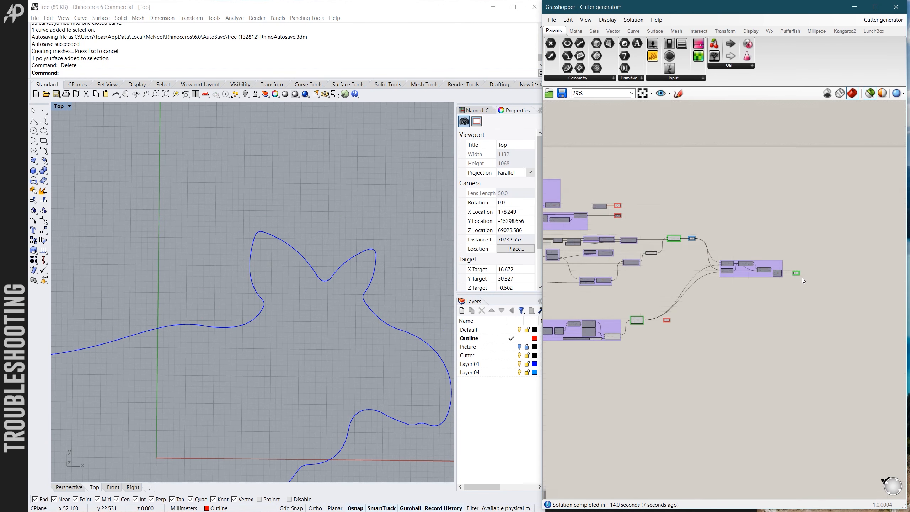
# - Select the Default and then the New curve seam component and examine the relocated seam point on the moose's belly
pyautogui.scroll(9, 619, 259)
pyautogui.click(623, 258)
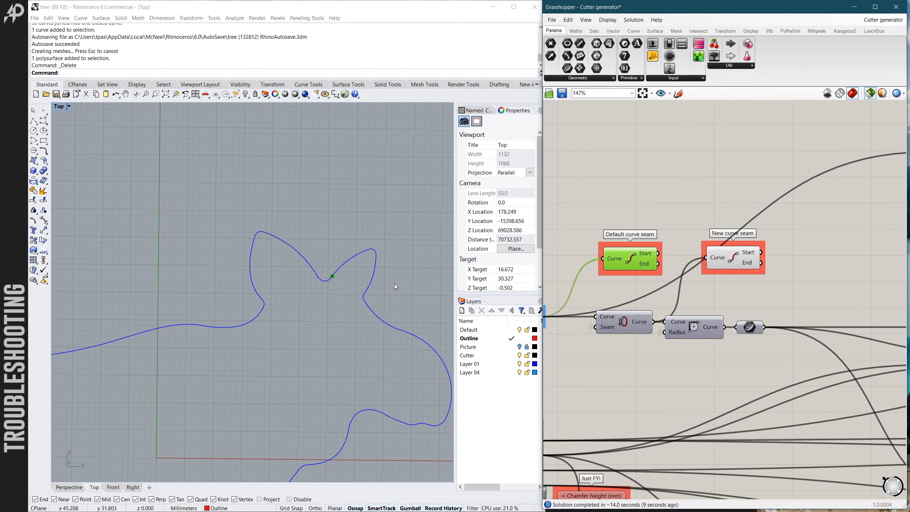
pyautogui.click(732, 257)
pyautogui.scroll(-10, 375, 240)
pyautogui.scroll(10, 267, 312)
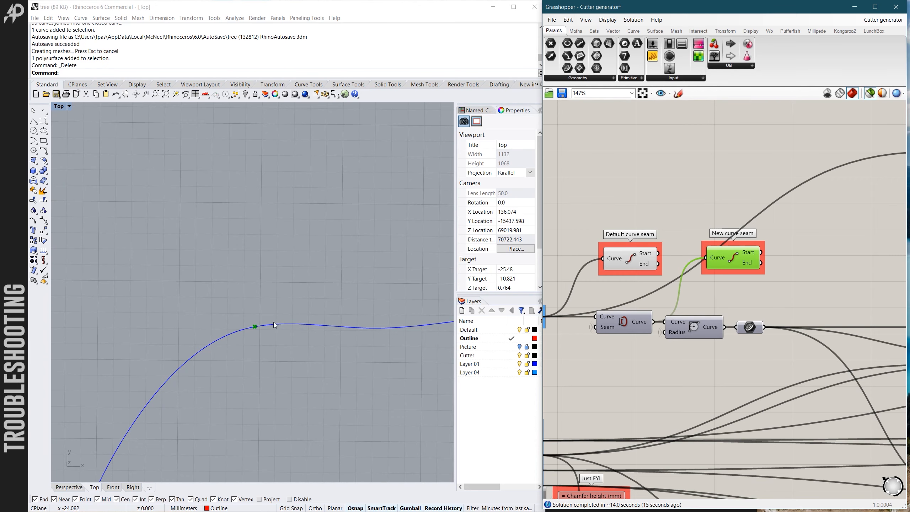
pyautogui.scroll(-5, 292, 313)
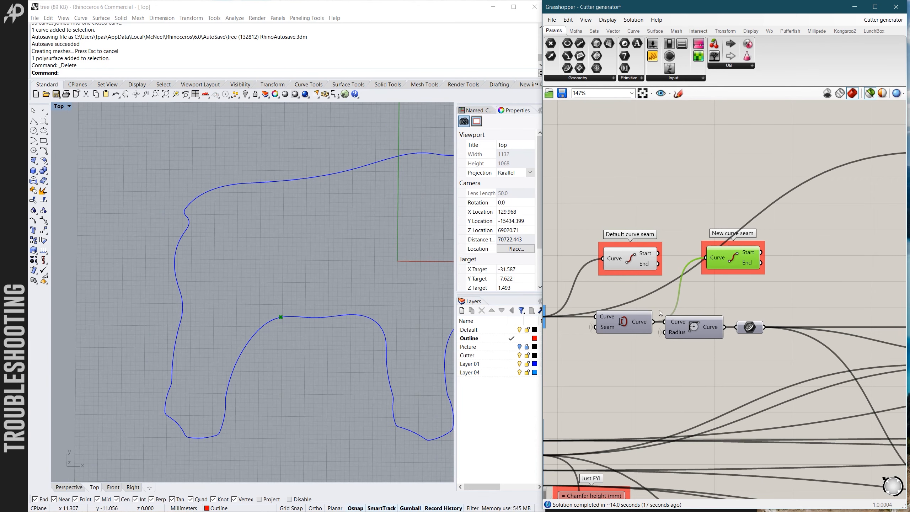
# - Review the overall definition and select the Chamfer height panel beside the input parameters
pyautogui.scroll(-8, 659, 310)
pyautogui.scroll(-1, 620, 297)
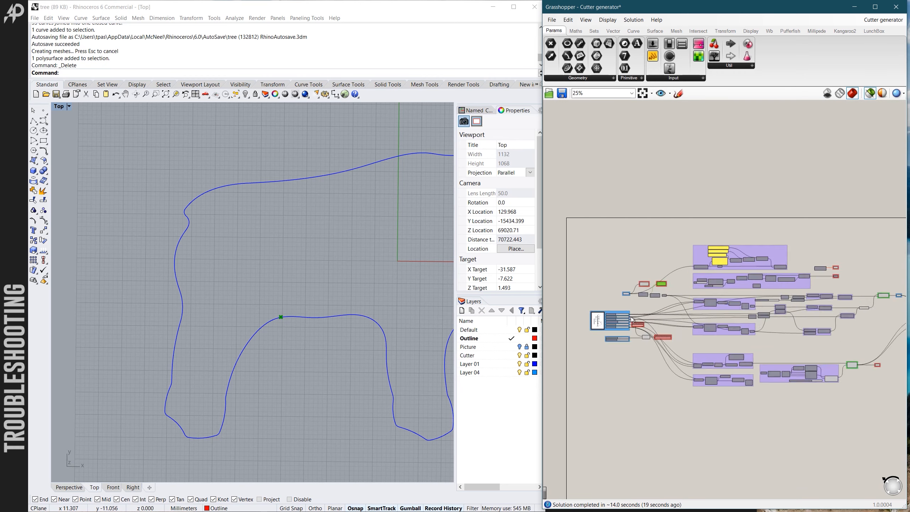
pyautogui.scroll(-1, 614, 332)
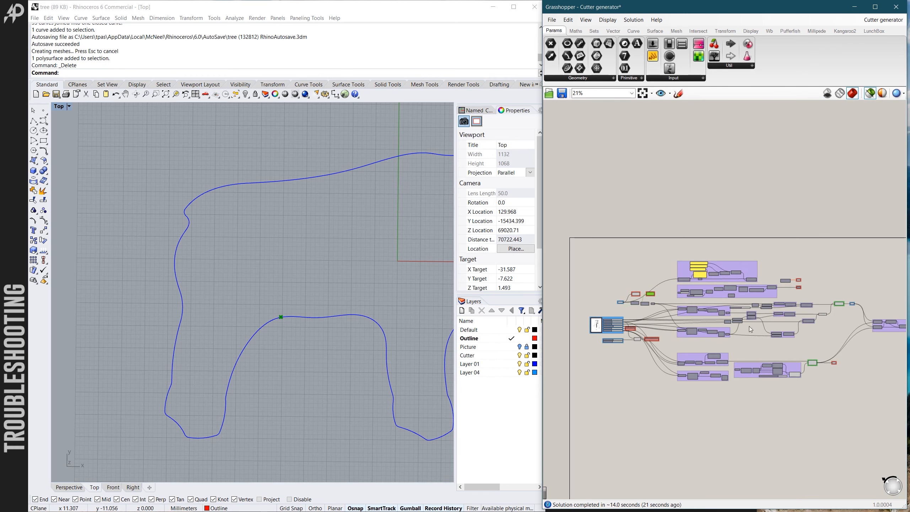
pyautogui.scroll(8, 657, 343)
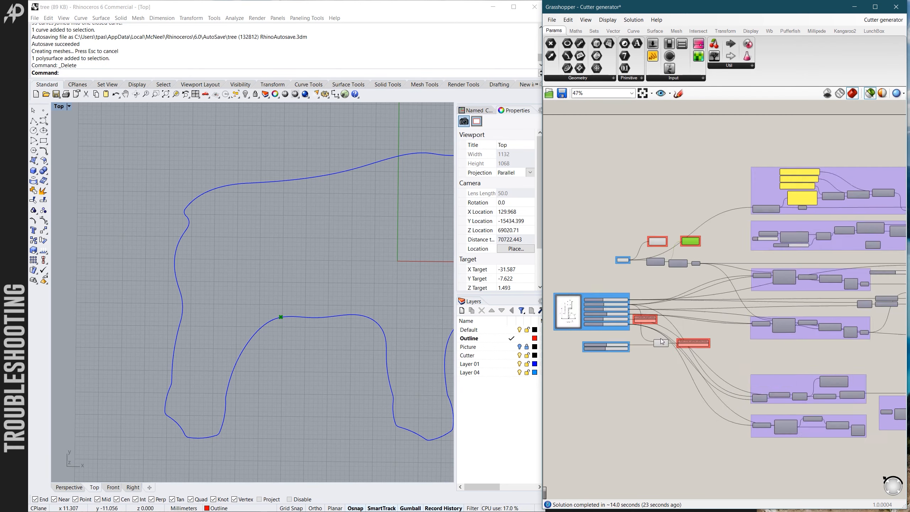
pyautogui.scroll(3, 620, 296)
pyautogui.click(620, 296)
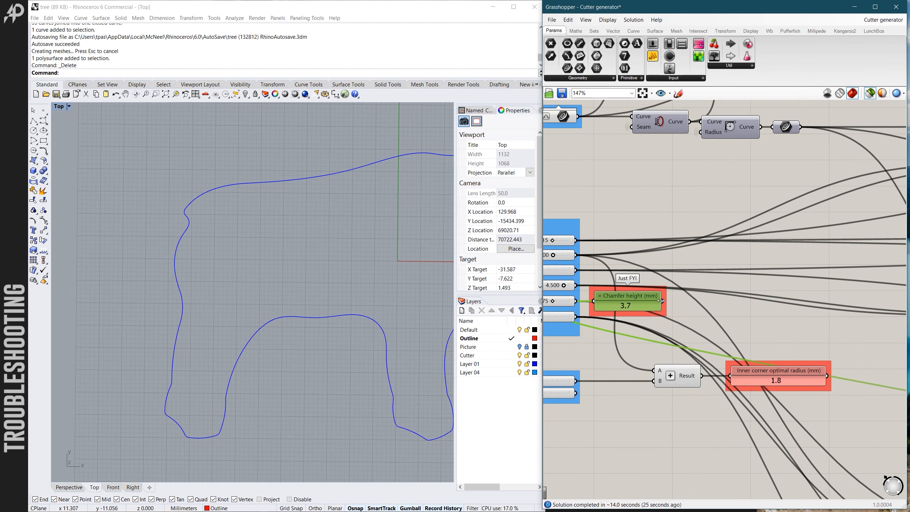
# - Select the Inner corner optimal radius panel and review it alongside the input parameter sliders
pyautogui.scroll(-3, 736, 296)
pyautogui.scroll(2, 745, 340)
pyautogui.click(748, 346)
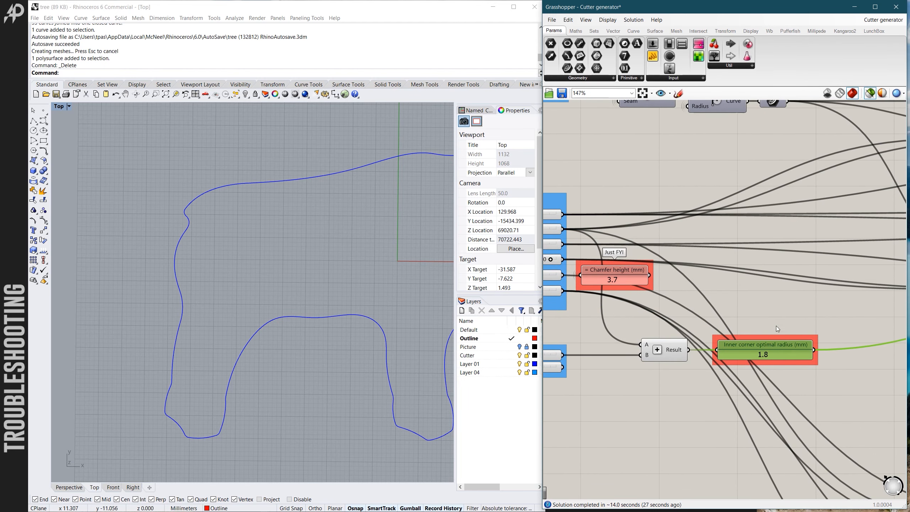
pyautogui.scroll(-2, 784, 353)
pyautogui.scroll(-3, 771, 351)
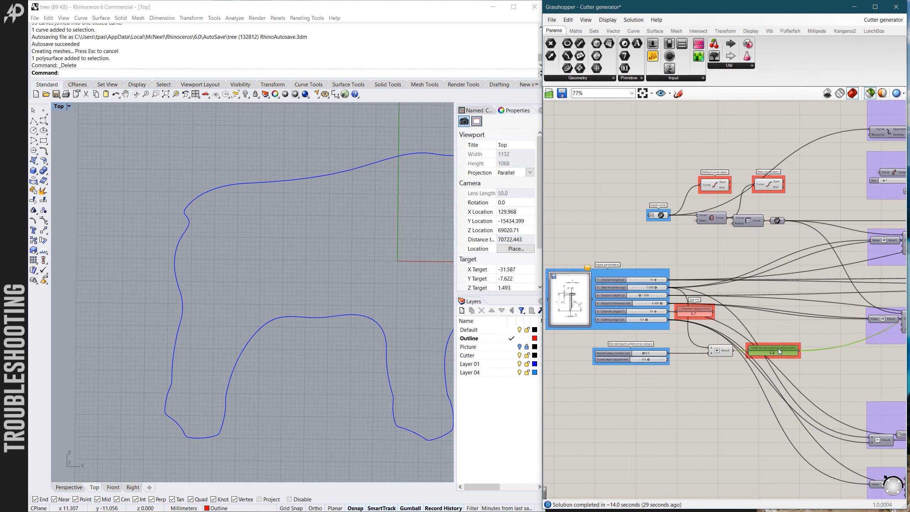
# - Select the Chamfer height panel and examine the chamfer in the cutter profile diagram beside the input sliders
pyautogui.scroll(5, 702, 325)
pyautogui.click(738, 315)
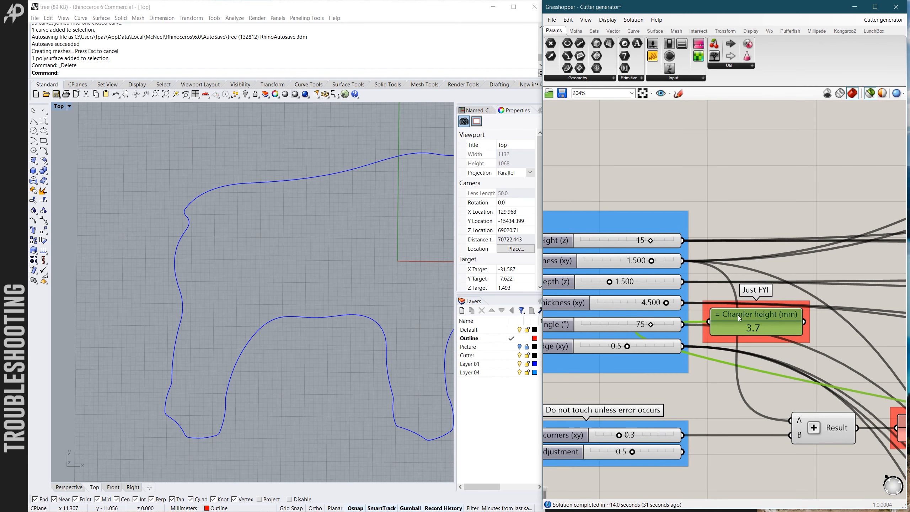
pyautogui.scroll(-3, 785, 294)
pyautogui.scroll(3, 629, 303)
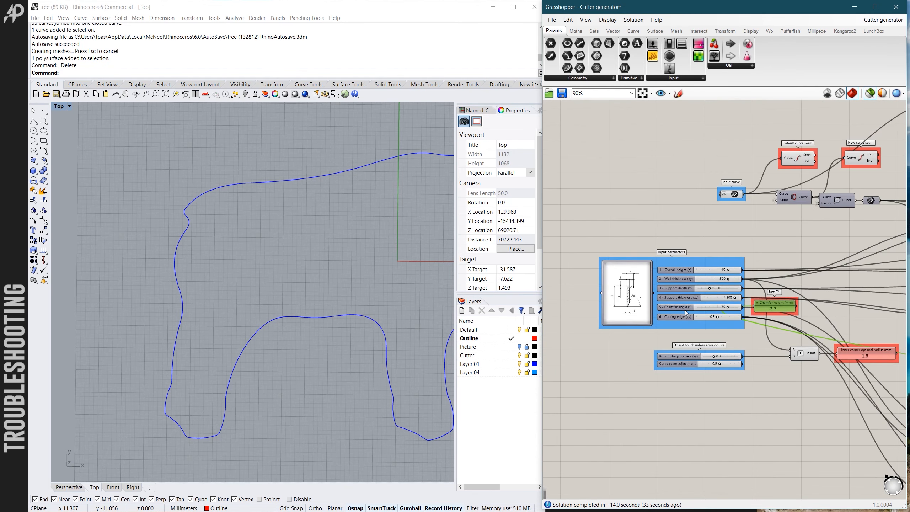
pyautogui.scroll(4, 629, 303)
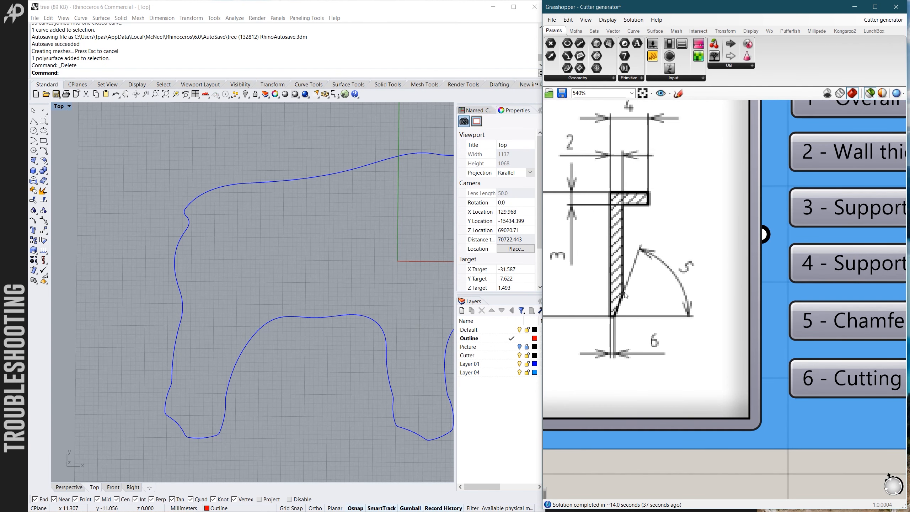
pyautogui.scroll(-1, 609, 320)
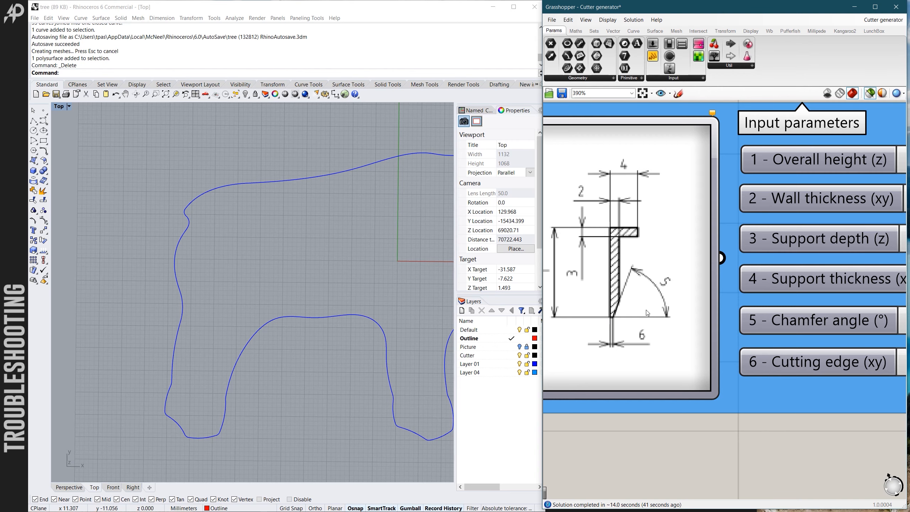
pyautogui.scroll(-3, 637, 305)
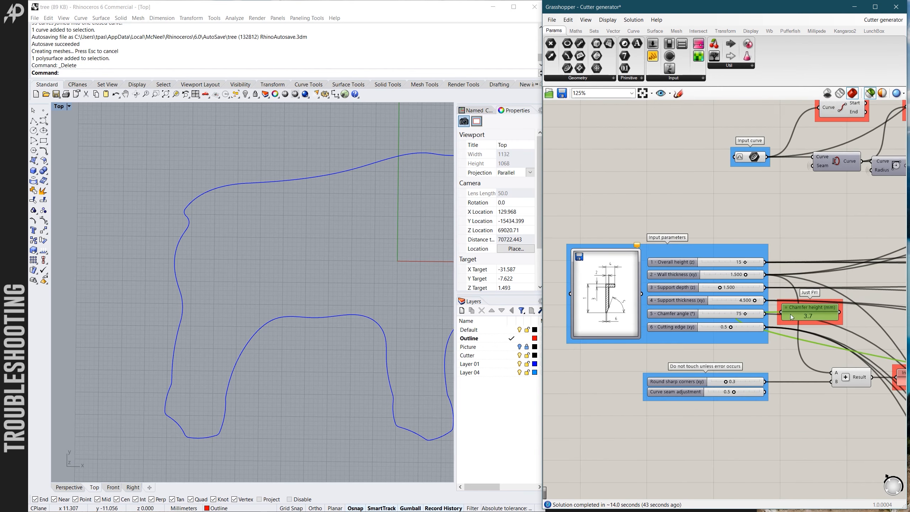
# - Compare the Chamfer height panel with the chamfer angle and cutting edge dimensions marked in the profile diagram
pyautogui.scroll(3, 802, 305)
pyautogui.scroll(-2, 862, 326)
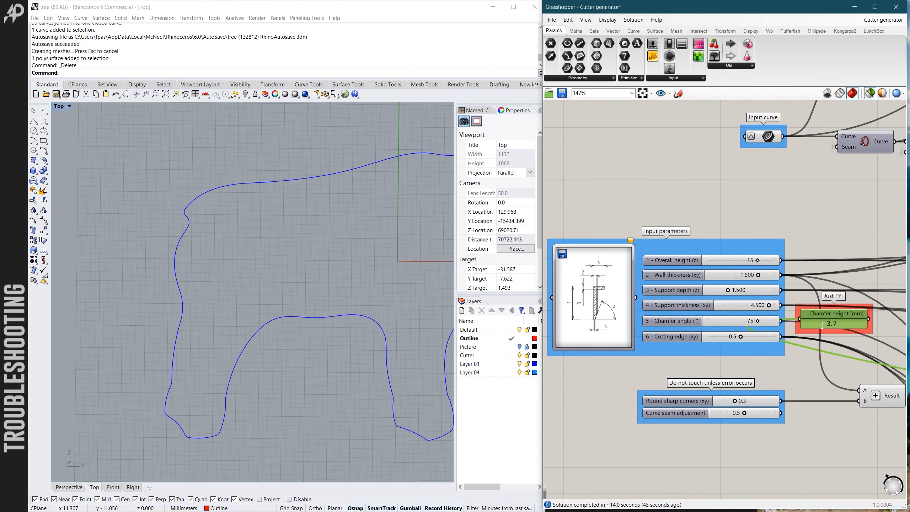
pyautogui.scroll(5, 599, 328)
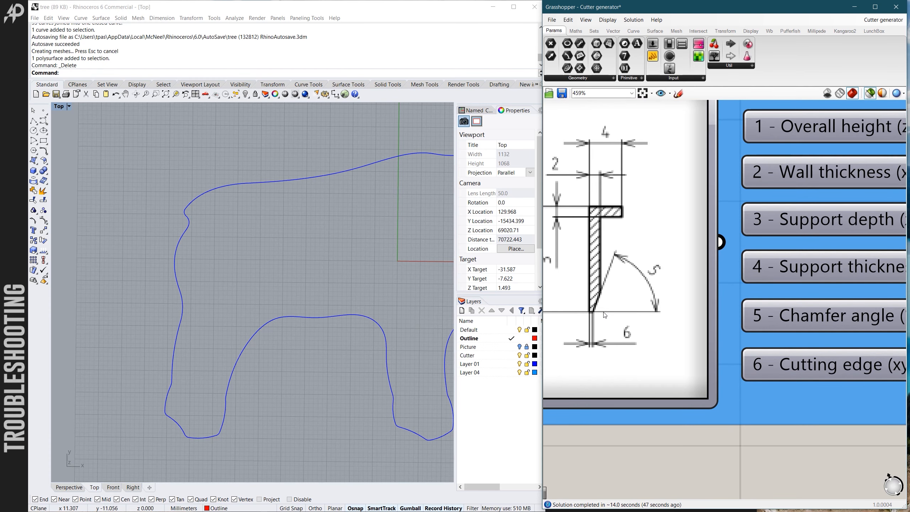
pyautogui.scroll(-5, 621, 300)
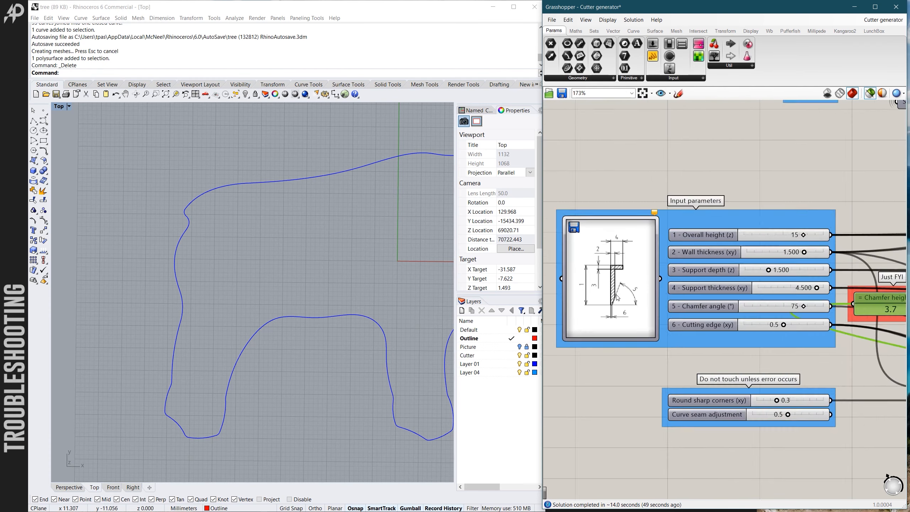
pyautogui.scroll(5, 626, 295)
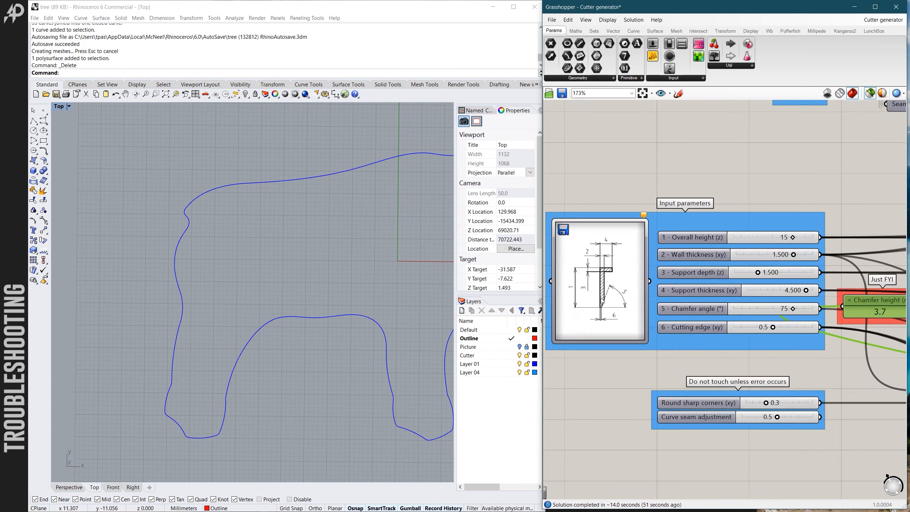
pyautogui.scroll(-10, 602, 302)
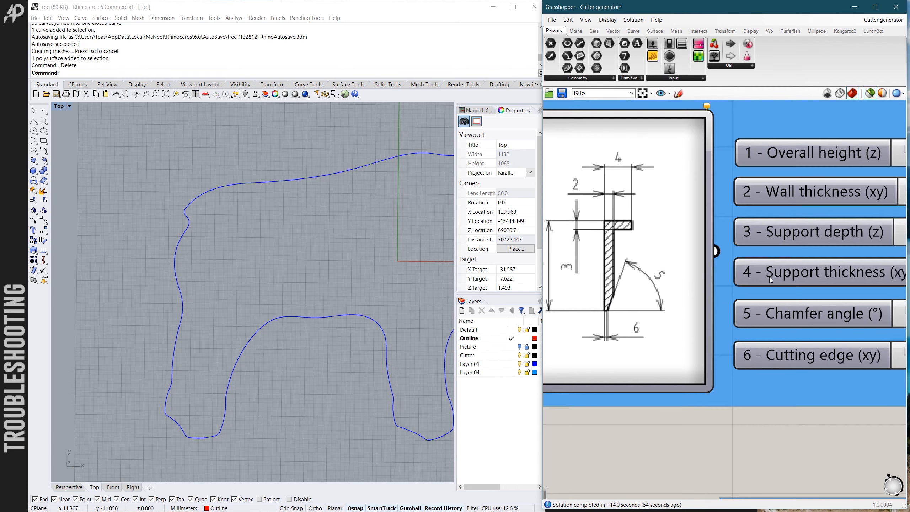
pyautogui.scroll(-2, 616, 274)
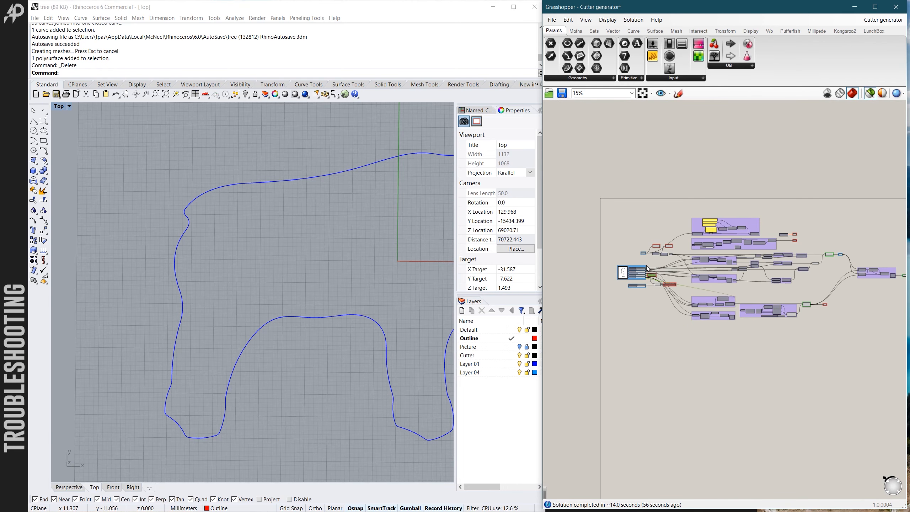
# - Bake the Final Brep component of the moose cutter onto the Cutter layer
pyautogui.scroll(-4, 222, 226)
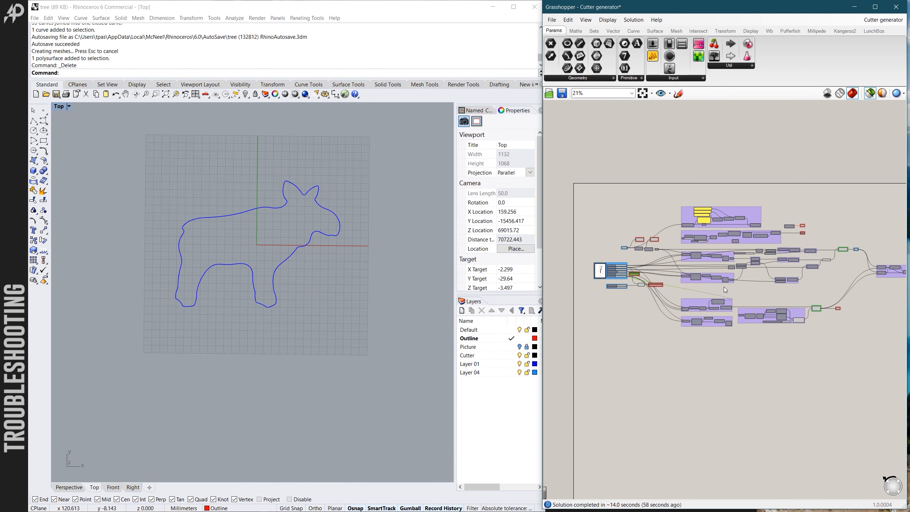
pyautogui.scroll(6, 816, 301)
pyautogui.click(755, 289)
pyautogui.scroll(4, 756, 291)
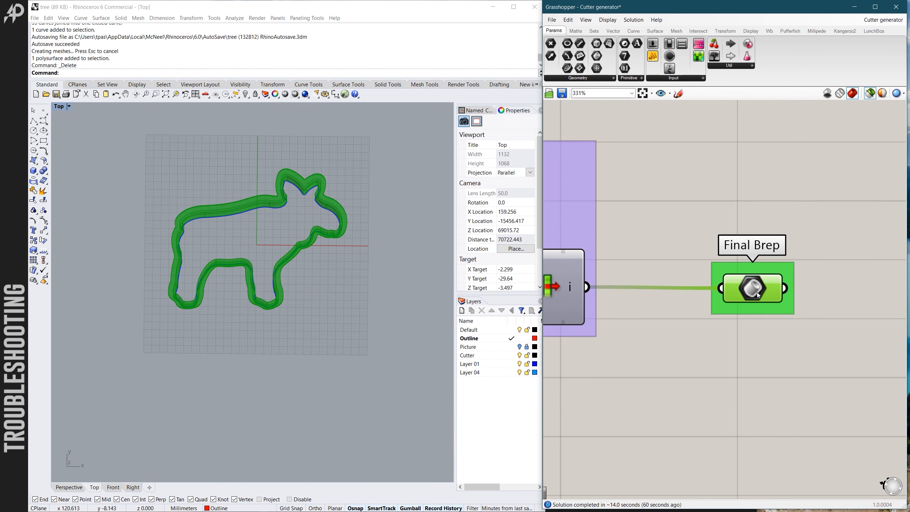
pyautogui.rightClick(756, 292)
pyautogui.click(775, 329)
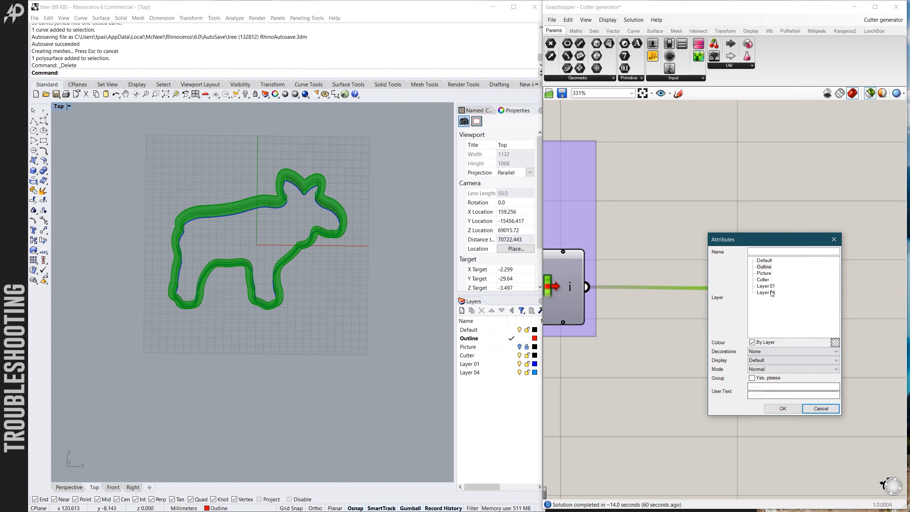
pyautogui.click(763, 280)
pyautogui.click(782, 409)
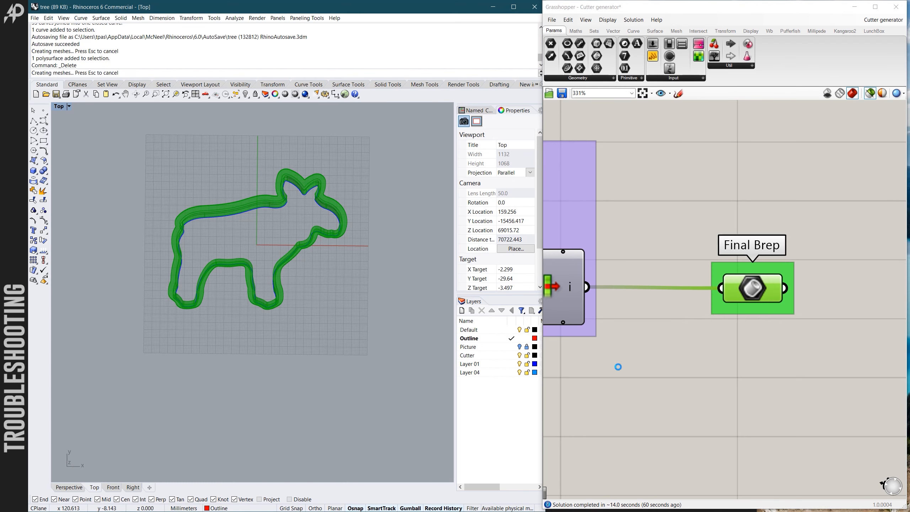
# - Inspect the baked moose cutter in Rhino, examining its support rim from above and its cutting edge from underneath
pyautogui.scroll(-3, 356, 278)
pyautogui.scroll(10, 340, 276)
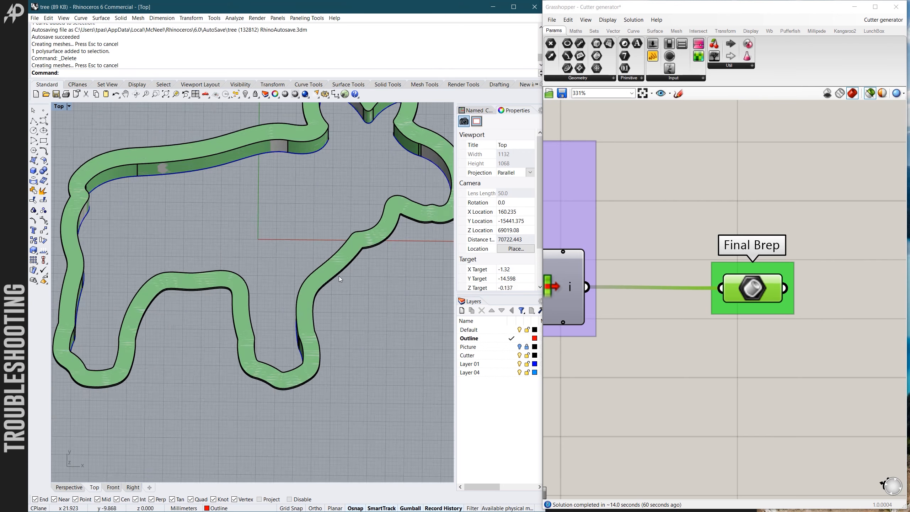
pyautogui.moveTo(339, 276)
pyautogui.mouseDown(button='right')
pyautogui.moveTo(325, 235)
pyautogui.moveTo(323, 270)
pyautogui.mouseUp(button='right')
pyautogui.scroll(-5, 325, 235)
pyautogui.scroll(-2, 325, 235)
pyautogui.scroll(-5, 323, 270)
pyautogui.scroll(5, 310, 247)
pyautogui.moveTo(307, 186); pyautogui.dragTo(317, 221, button='right')
pyautogui.scroll(7, 317, 220)
pyautogui.scroll(-7, 302, 252)
pyautogui.scroll(4, 330, 214)
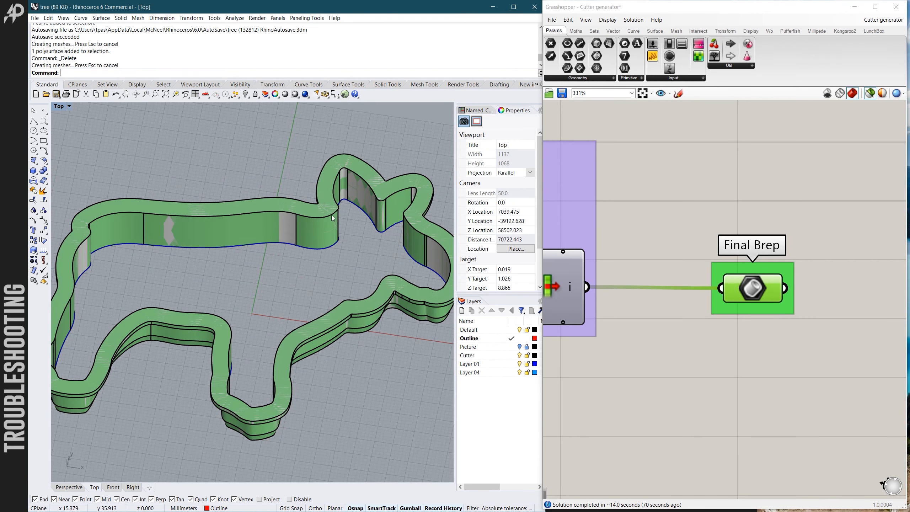
pyautogui.moveTo(312, 244); pyautogui.dragTo(293, 294, button='right')
pyautogui.scroll(-2, 322, 266)
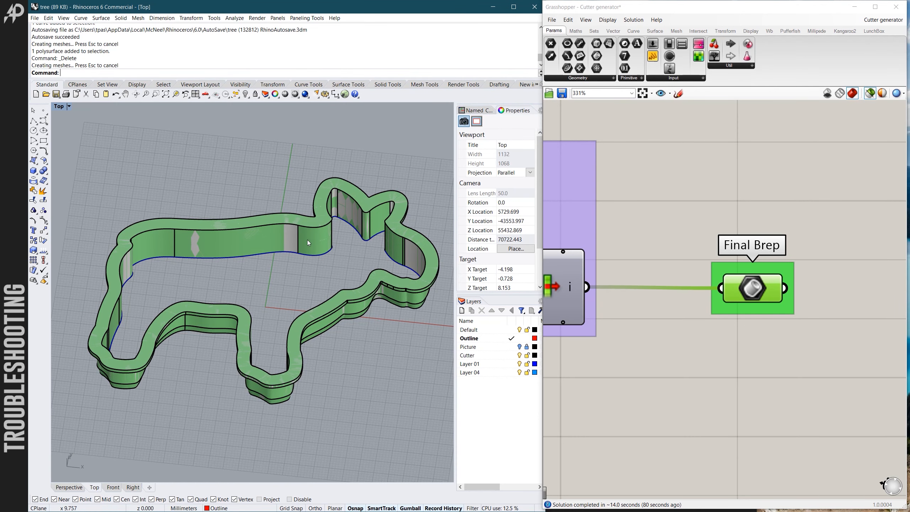
pyautogui.scroll(-3, 374, 260)
pyautogui.moveTo(374, 260); pyautogui.dragTo(384, 351, button='right')
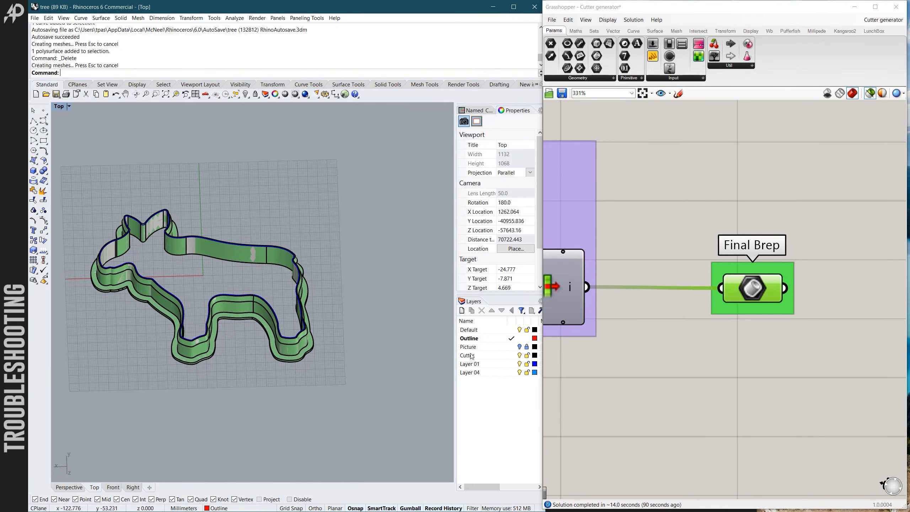
# - Examine the underside of the finished moose cutter around the head, legs and inner walls
pyautogui.scroll(-8, 710, 366)
pyautogui.scroll(1, 678, 356)
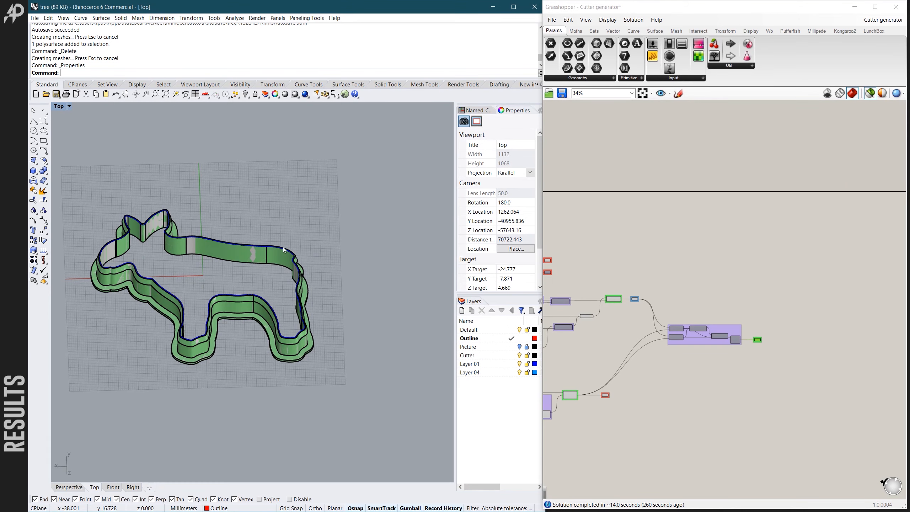
pyautogui.scroll(-4, 345, 266)
pyautogui.scroll(6, 240, 257)
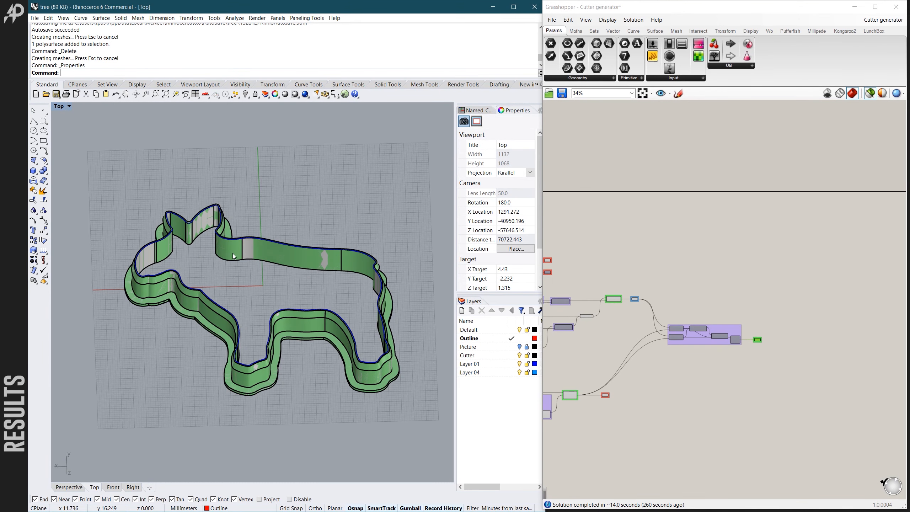
pyautogui.scroll(4, 232, 253)
pyautogui.moveTo(228, 250); pyautogui.dragTo(221, 273, button='right')
pyautogui.scroll(-5, 221, 273)
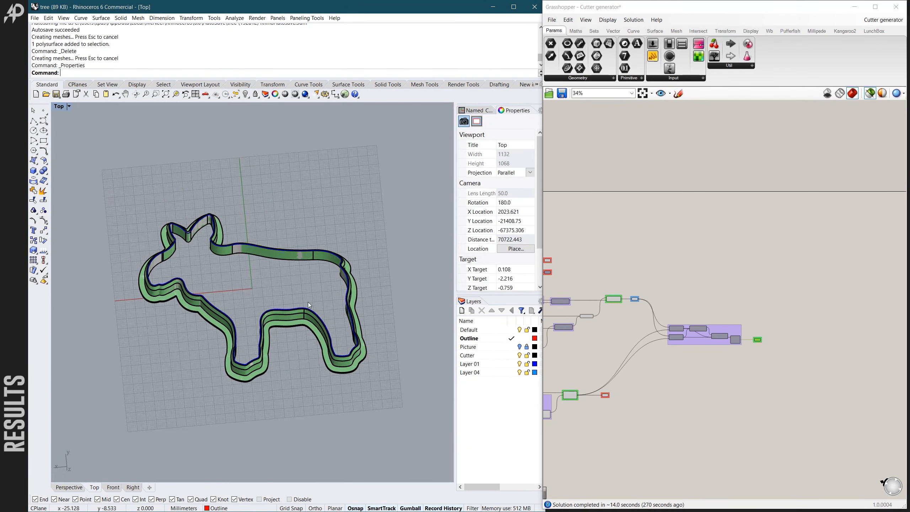
pyautogui.scroll(4, 282, 301)
pyautogui.scroll(-6, 354, 314)
pyautogui.scroll(5, 297, 366)
pyautogui.scroll(-3, 288, 354)
pyautogui.scroll(4, 291, 336)
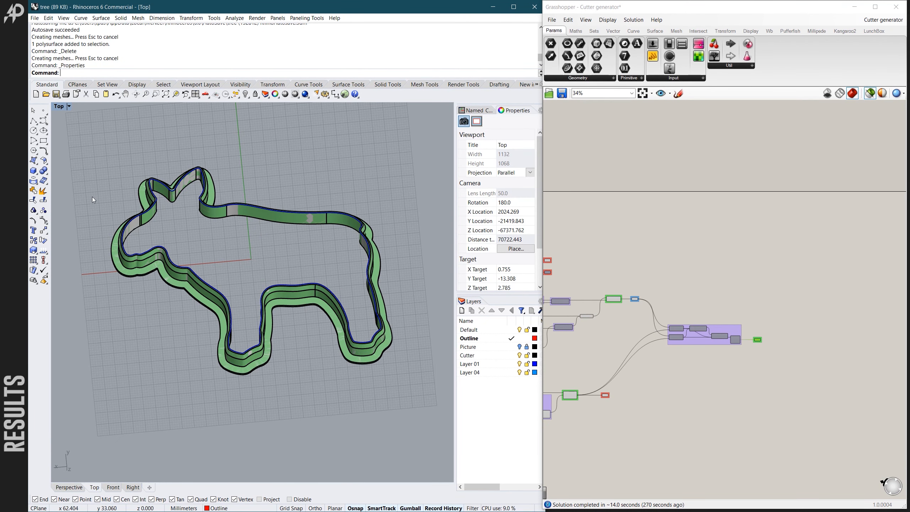
# - Switch to the photo viewer and browse the photos of the printed tree, moose and comet cutters with their cookies
pyautogui.moveTo(14, 169)
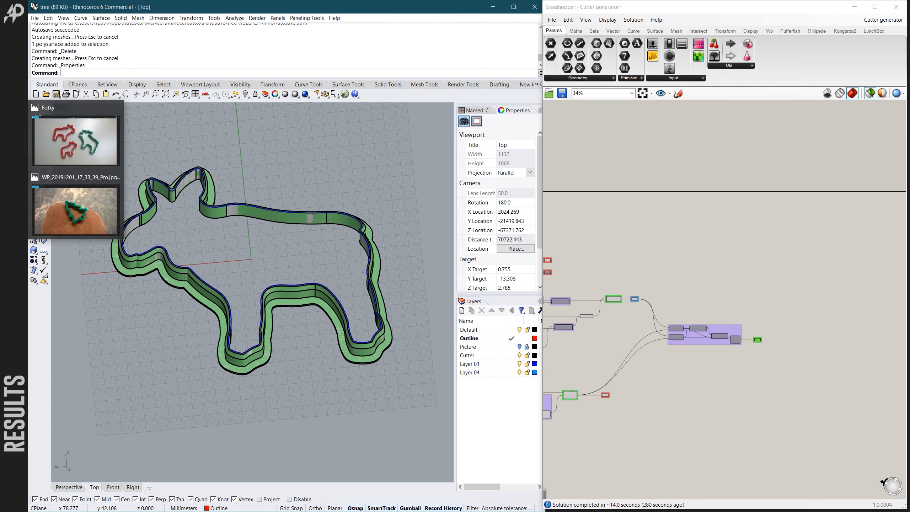
pyautogui.click(54, 205)
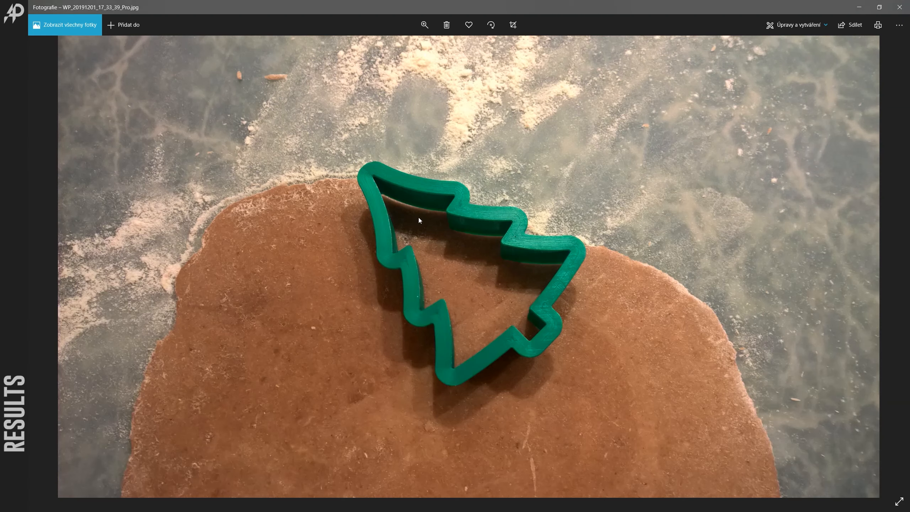
pyautogui.press('Right')
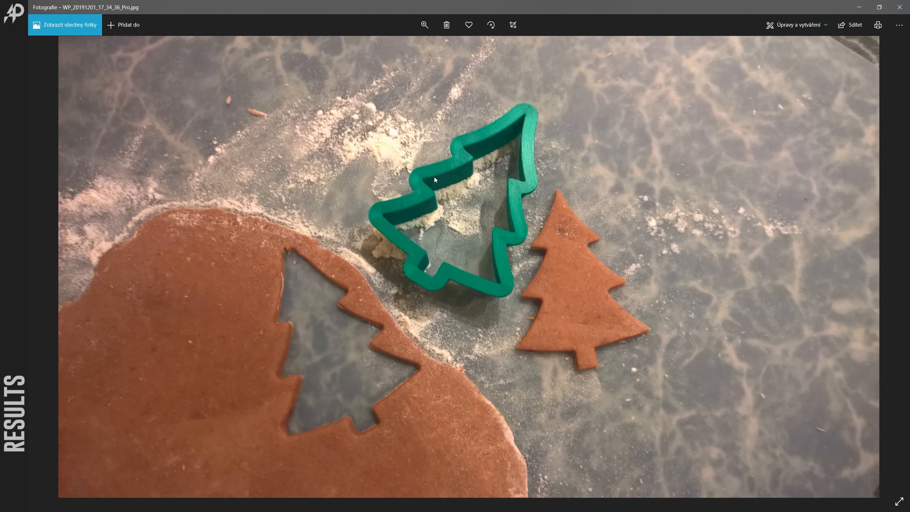
pyautogui.press('Right')
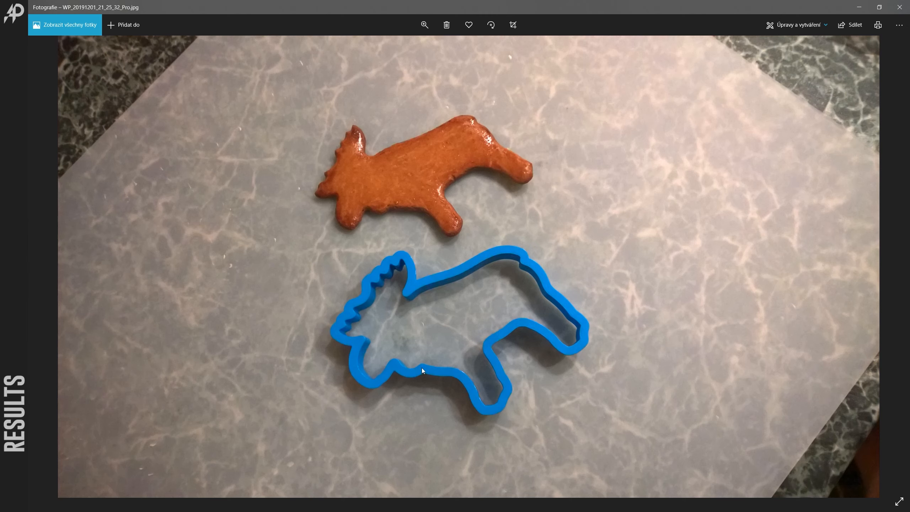
pyautogui.press('Right')
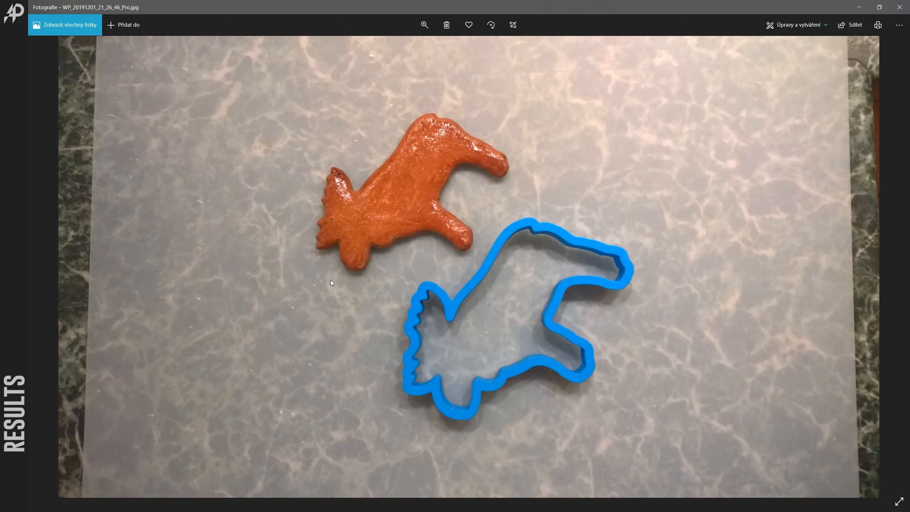
pyautogui.press('Right')
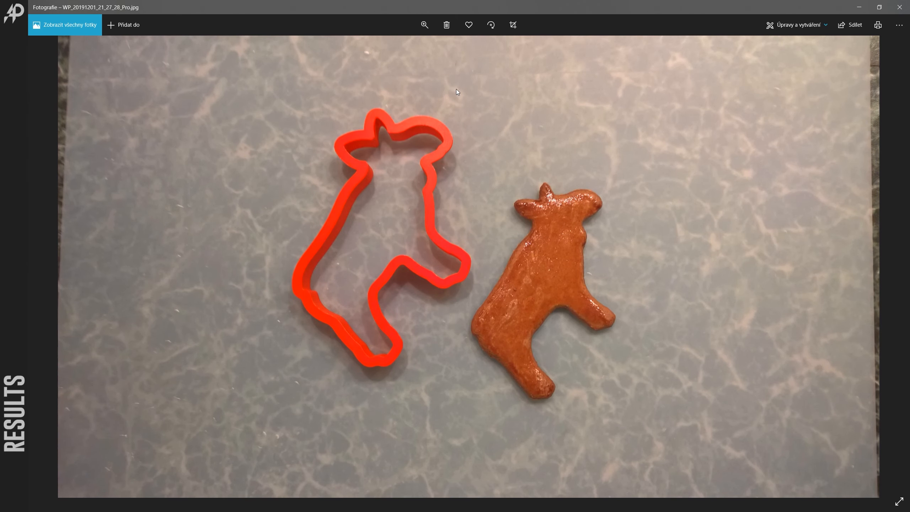
pyautogui.press('Right')
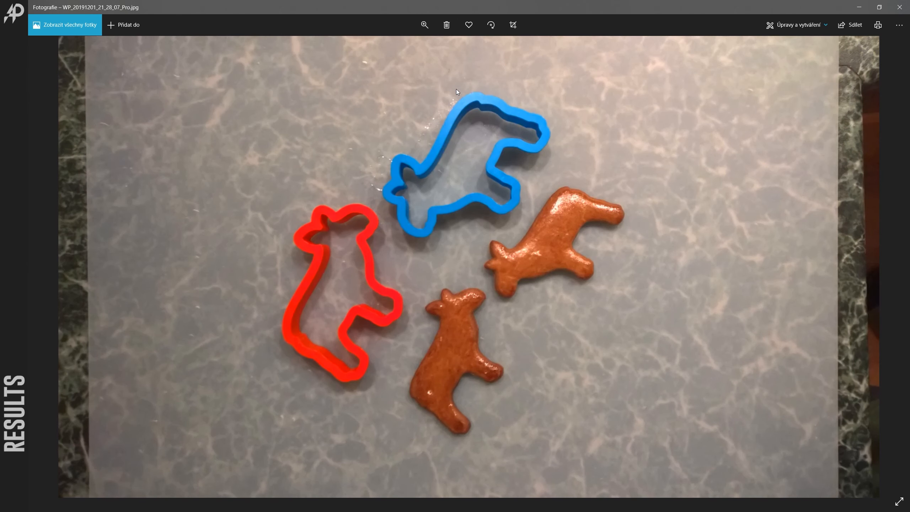
pyautogui.press('Right')
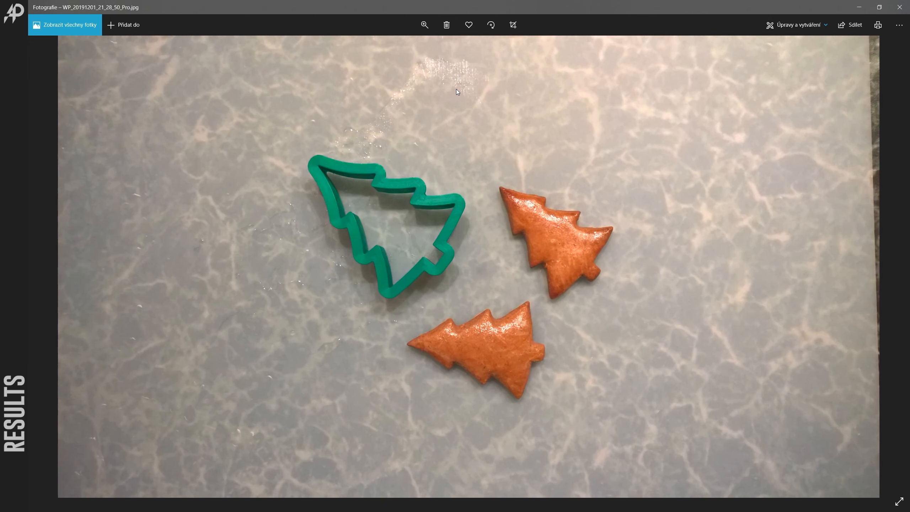
pyautogui.press('Right')
pyautogui.press('Right')
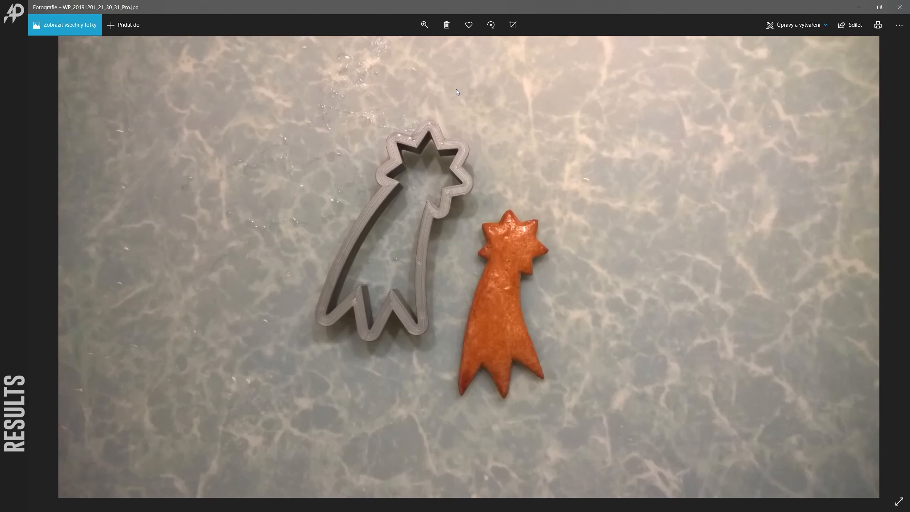
pyautogui.press('Right')
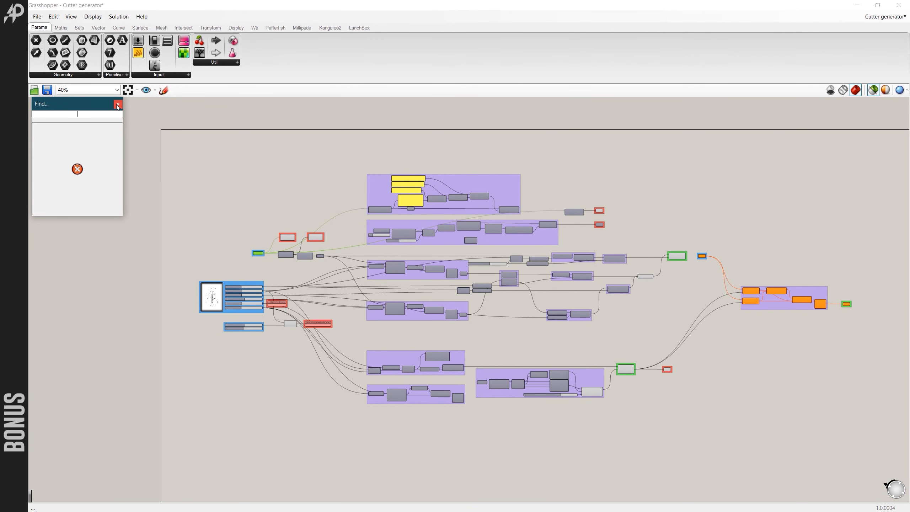
# - Close the Find window in Grasshopper and review the whole cutter generator definition
pyautogui.click(118, 105)
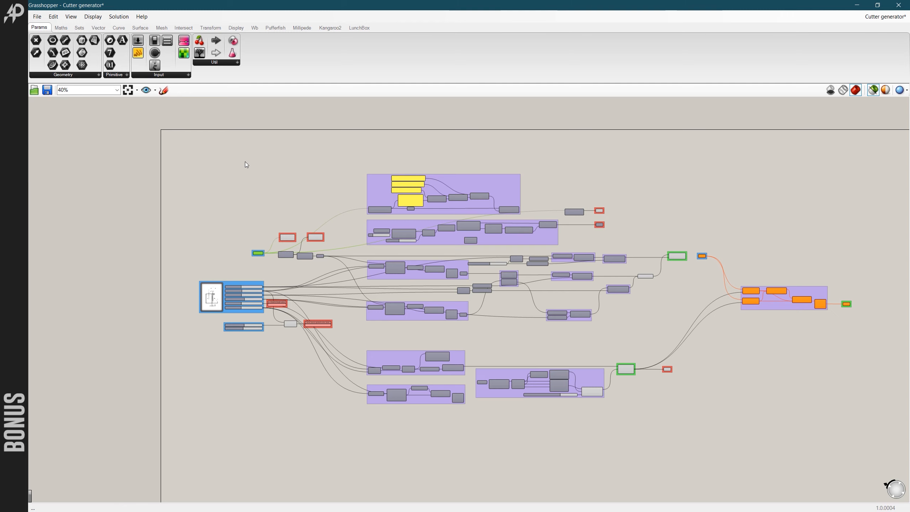
pyautogui.scroll(-1, 247, 160)
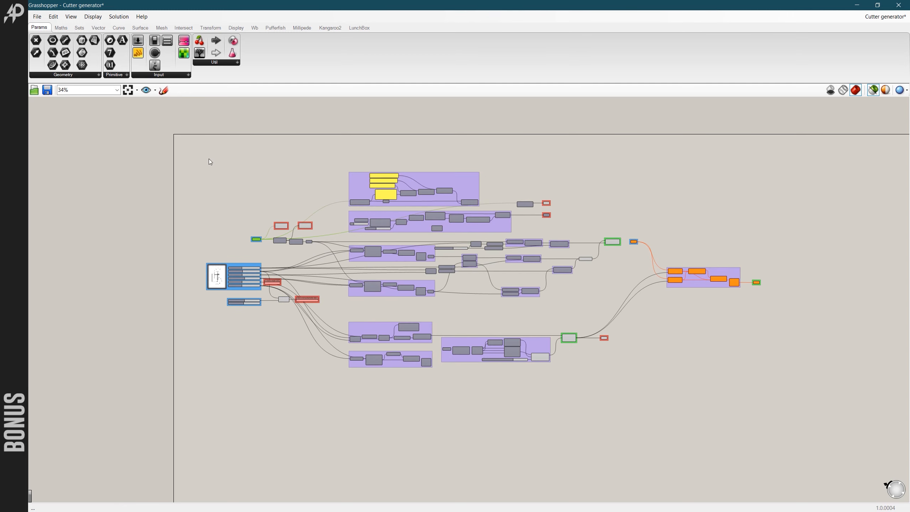
# - Look over the whole cutter generator definition and the base shape output feeding the final boolean stage
pyautogui.moveTo(218, 151); pyautogui.dragTo(302, 192)
pyautogui.scroll(-2, 302, 191)
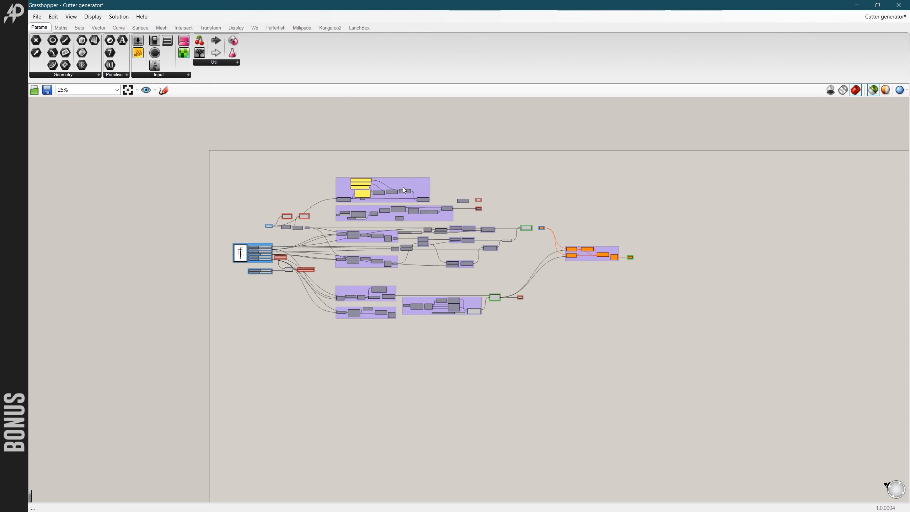
pyautogui.scroll(2, 429, 253)
pyautogui.scroll(-1, 430, 253)
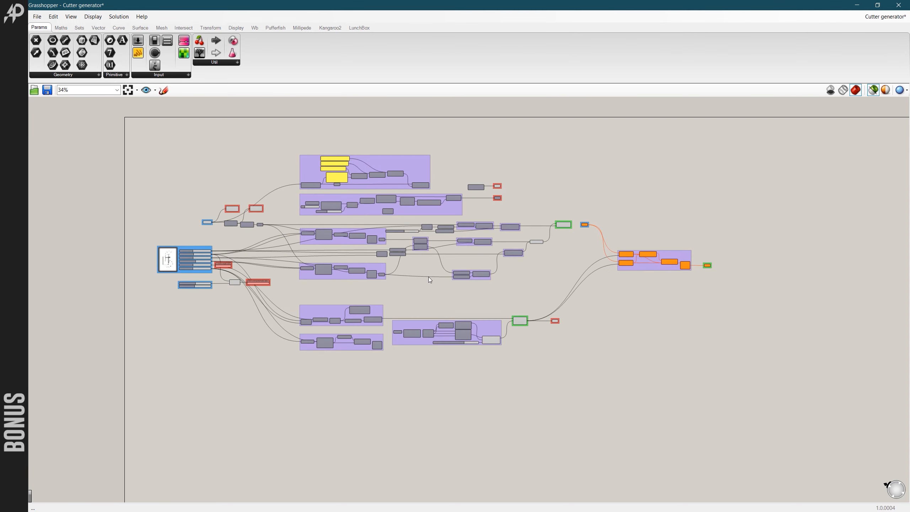
pyautogui.scroll(3, 564, 245)
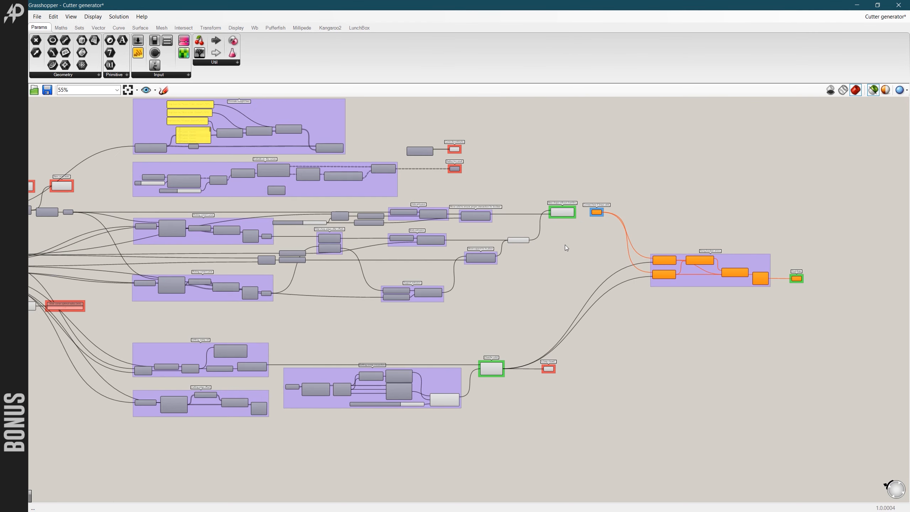
pyautogui.scroll(-2, 563, 248)
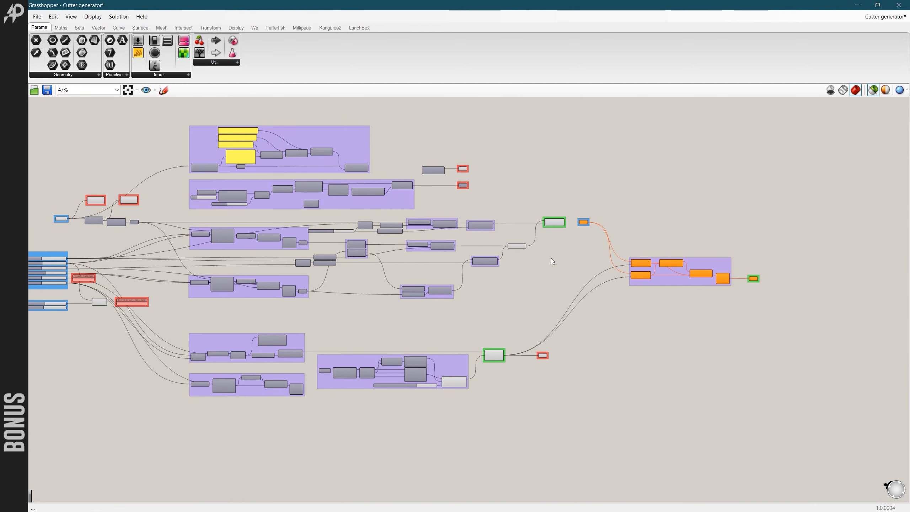
pyautogui.scroll(3, 579, 251)
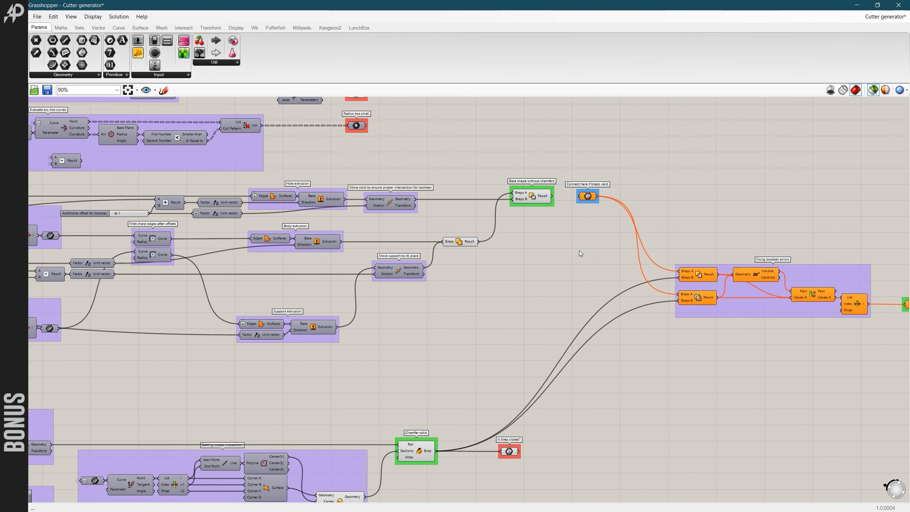
pyautogui.scroll(-4, 581, 253)
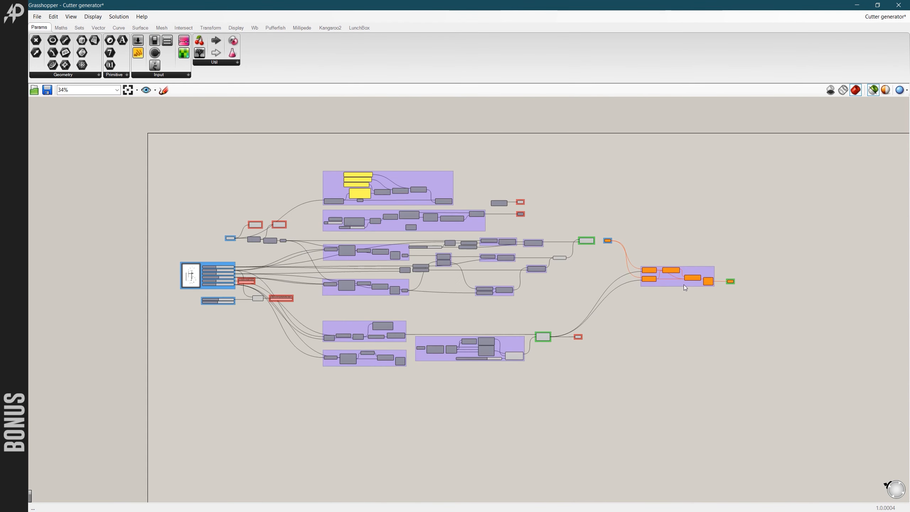
# - Highlight the Fixing boolean errors group and examine its two solid boolean components, then clear the selection
pyautogui.scroll(4, 647, 288)
pyautogui.click(699, 275)
pyautogui.scroll(-1, 656, 285)
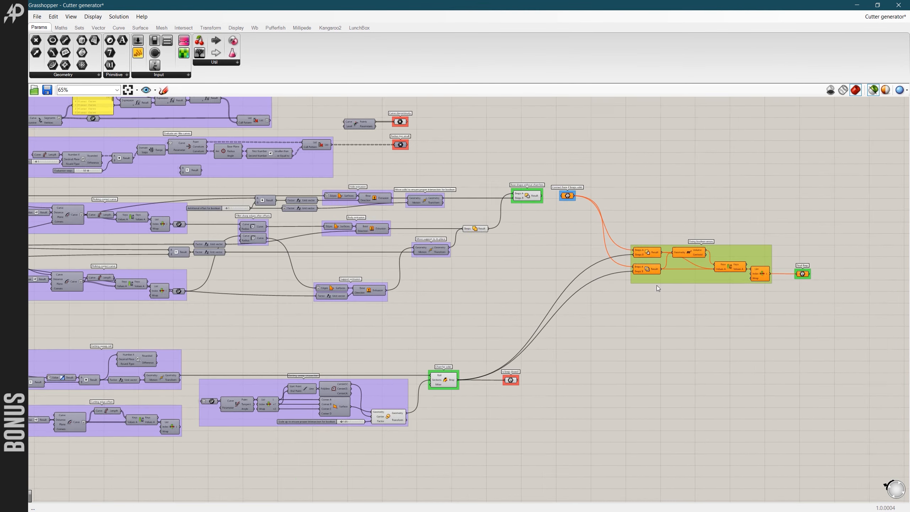
pyautogui.scroll(4, 706, 274)
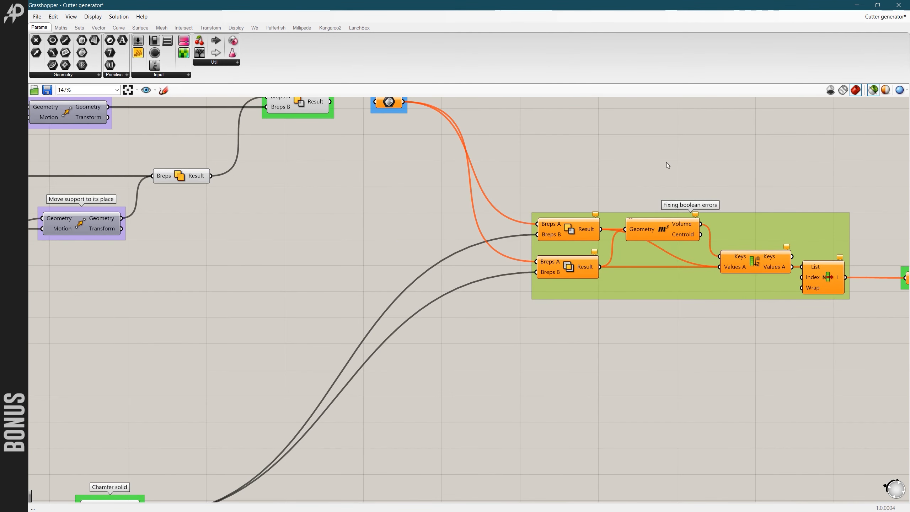
pyautogui.scroll(-4, 533, 308)
pyautogui.scroll(2, 527, 255)
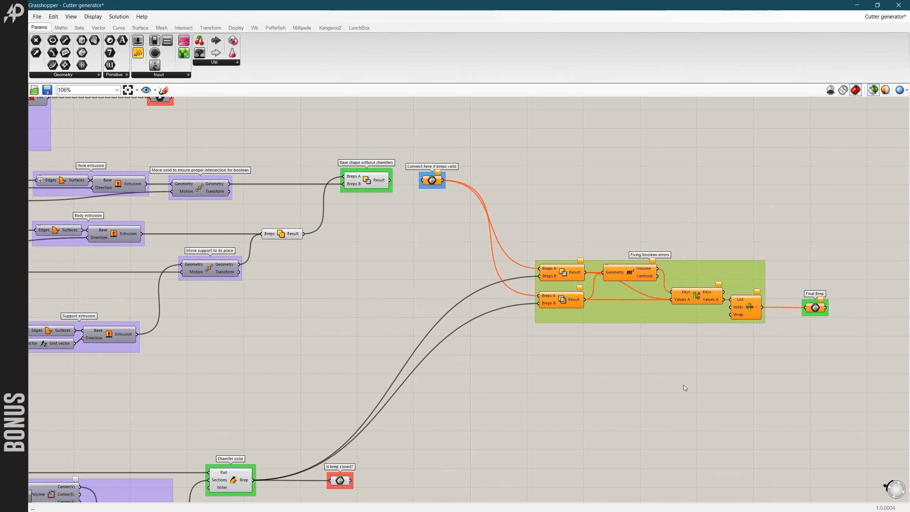
pyautogui.scroll(2, 555, 317)
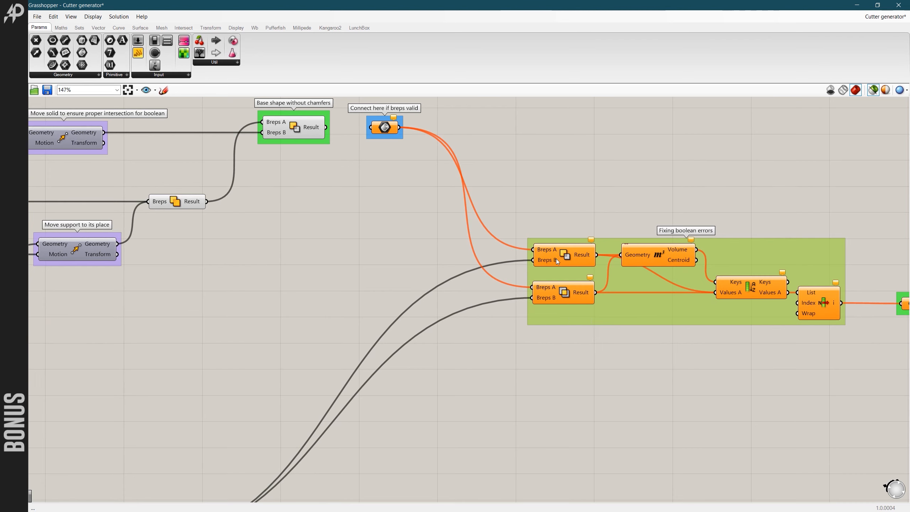
pyautogui.scroll(1, 556, 259)
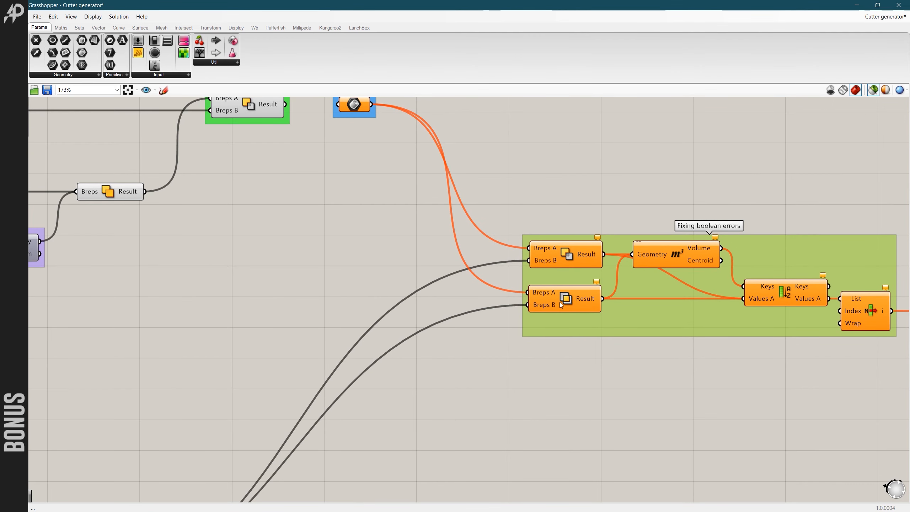
pyautogui.scroll(-4, 563, 291)
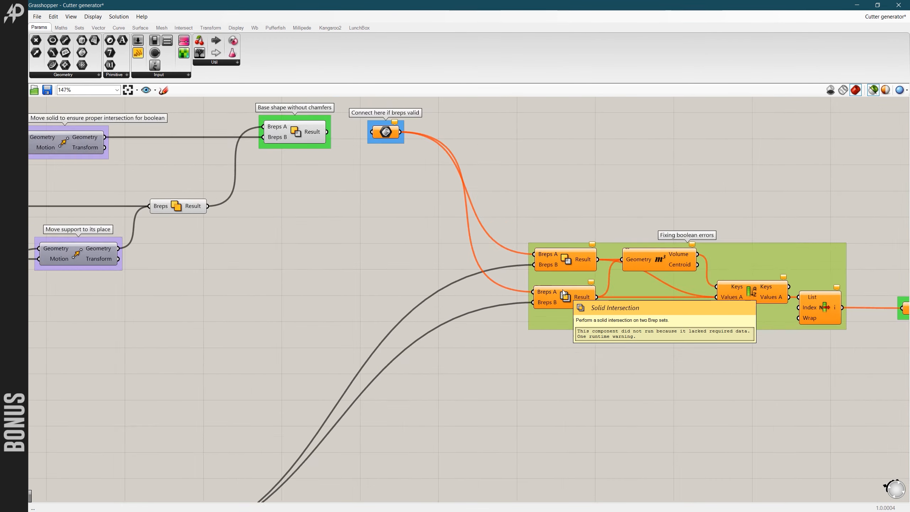
pyautogui.click(601, 303)
pyautogui.click(583, 245)
pyautogui.moveTo(587, 311); pyautogui.dragTo(588, 312)
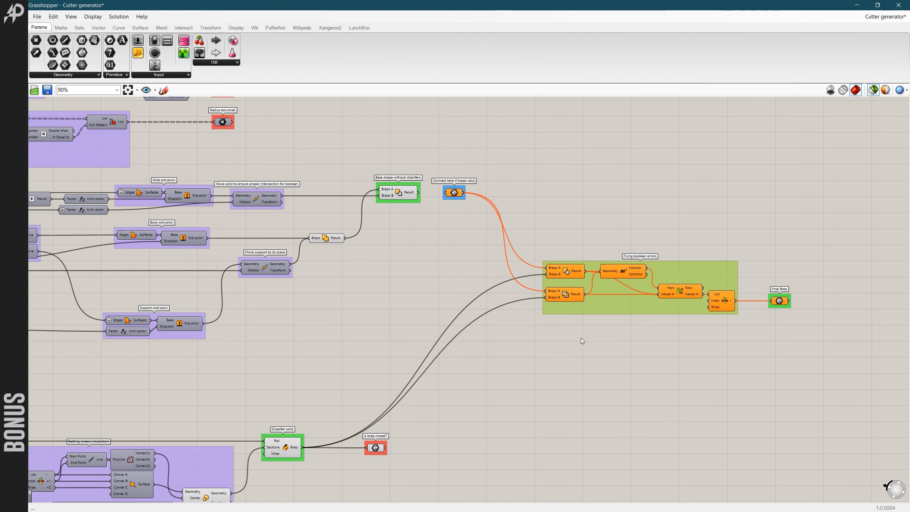
pyautogui.click(565, 328)
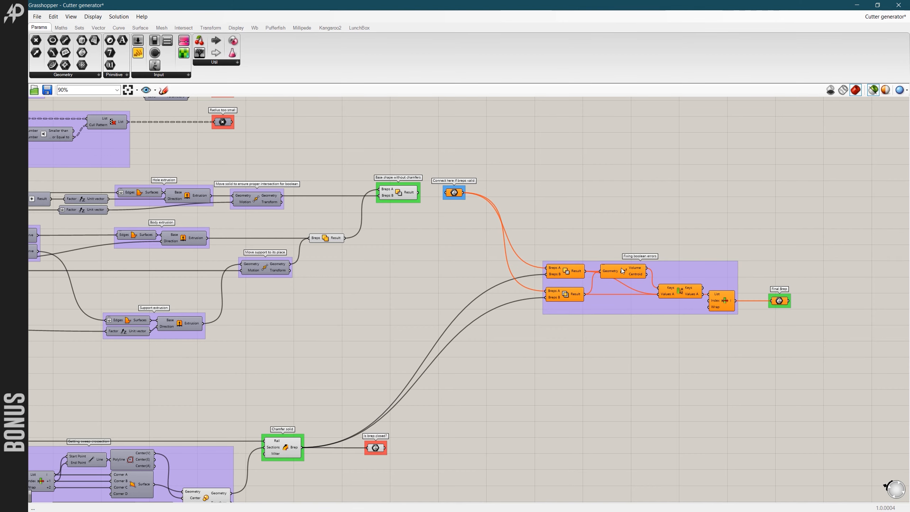
pyautogui.scroll(-3, 591, 310)
pyautogui.scroll(3, 614, 305)
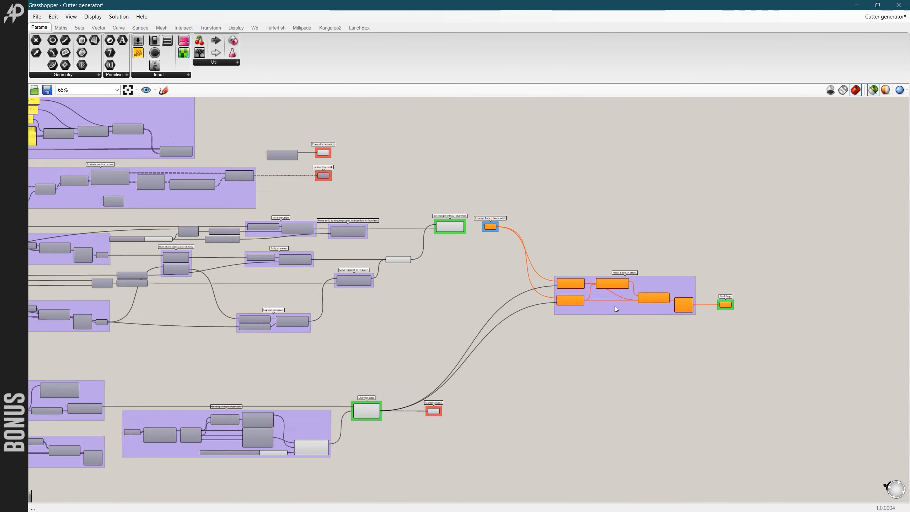
pyautogui.scroll(-3, 624, 332)
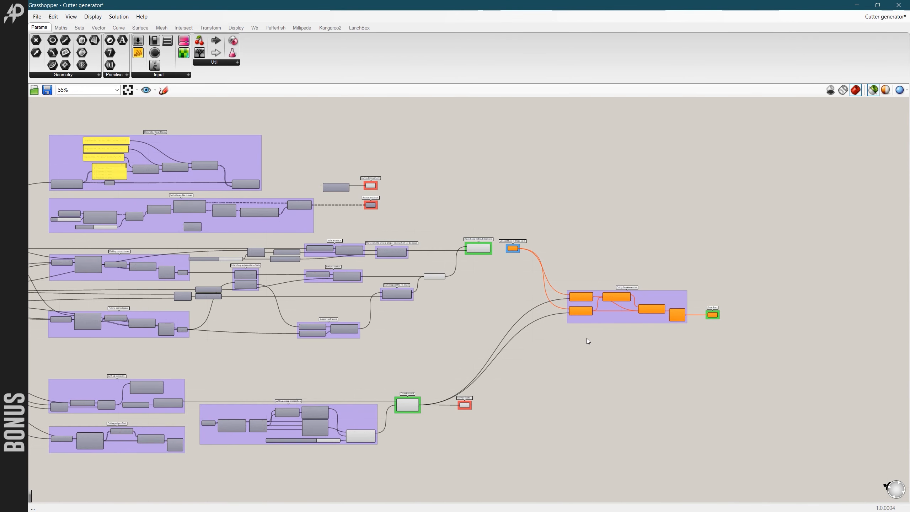
# - Highlight the Evaluate arc-like curves group together with the curve-checking group above it and examine both
pyautogui.scroll(-4, 531, 298)
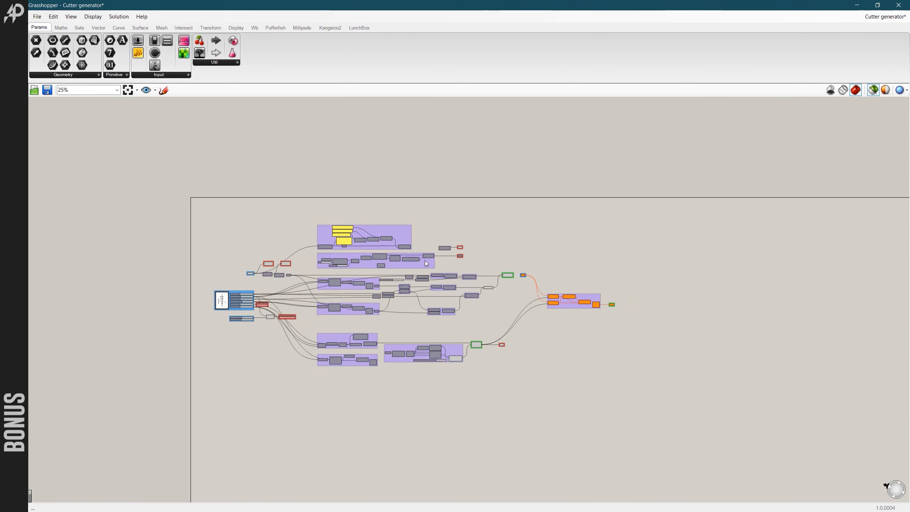
pyautogui.scroll(4, 391, 228)
pyautogui.click(391, 228)
pyautogui.keyDown('shift'); pyautogui.click(434, 305); pyautogui.keyUp('shift')
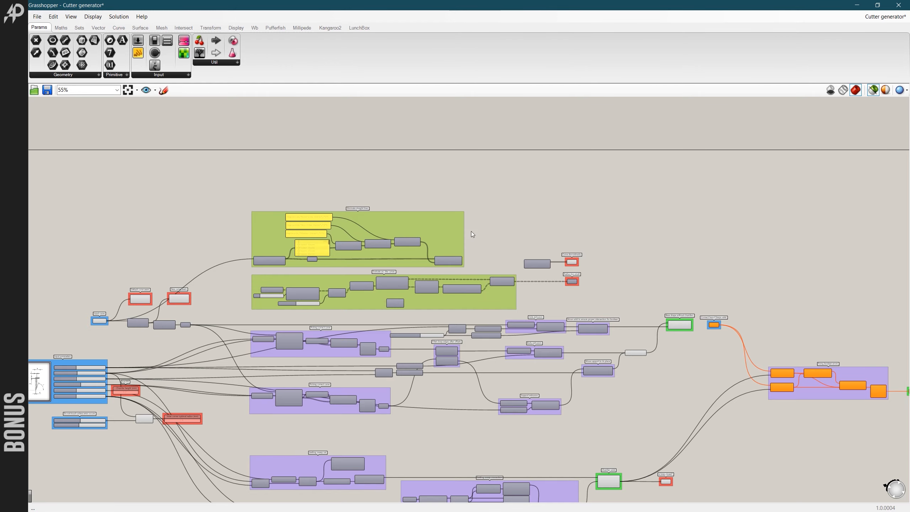
pyautogui.scroll(5, 558, 305)
pyautogui.scroll(-5, 574, 287)
pyautogui.scroll(2, 370, 245)
pyautogui.scroll(-5, 370, 246)
pyautogui.scroll(-2, 404, 325)
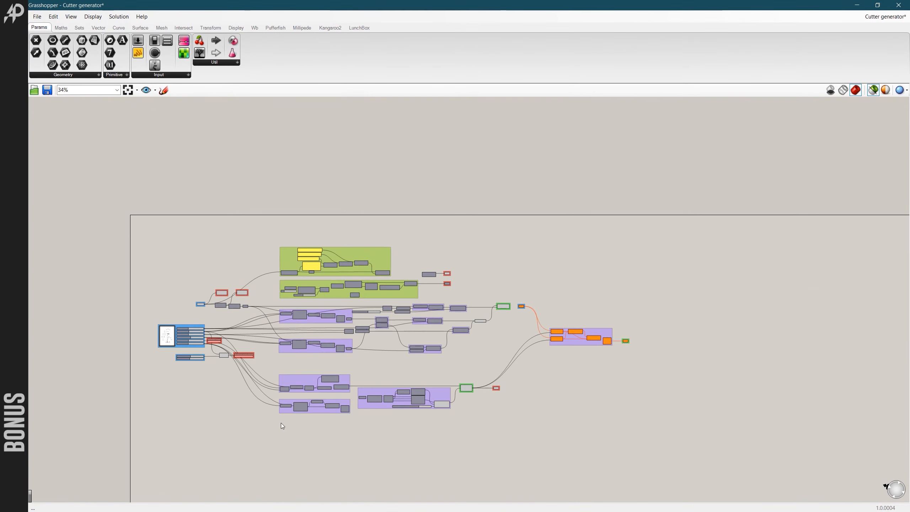
# - Highlight both Picking correct curve groups together with the Cutting edge offset group
pyautogui.scroll(3, 320, 293)
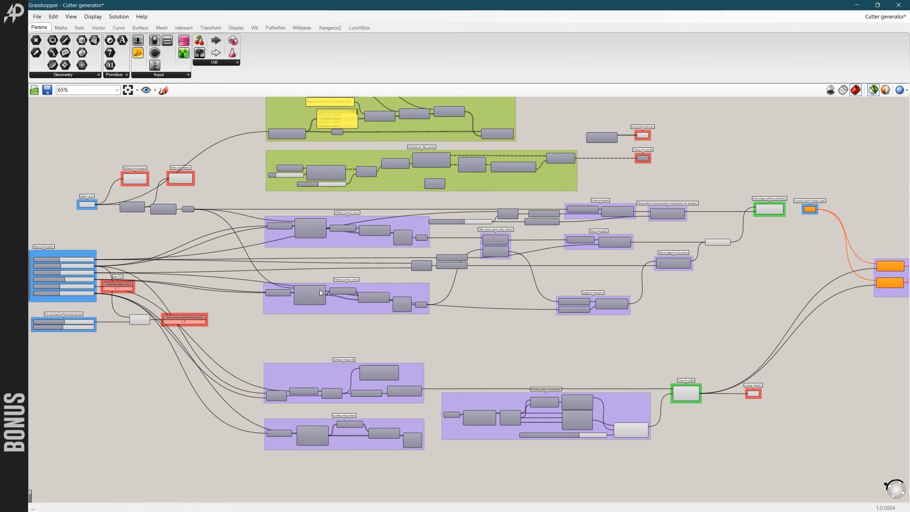
pyautogui.click(337, 243)
pyautogui.keyDown('shift'); pyautogui.click(341, 306); pyautogui.keyUp('shift')
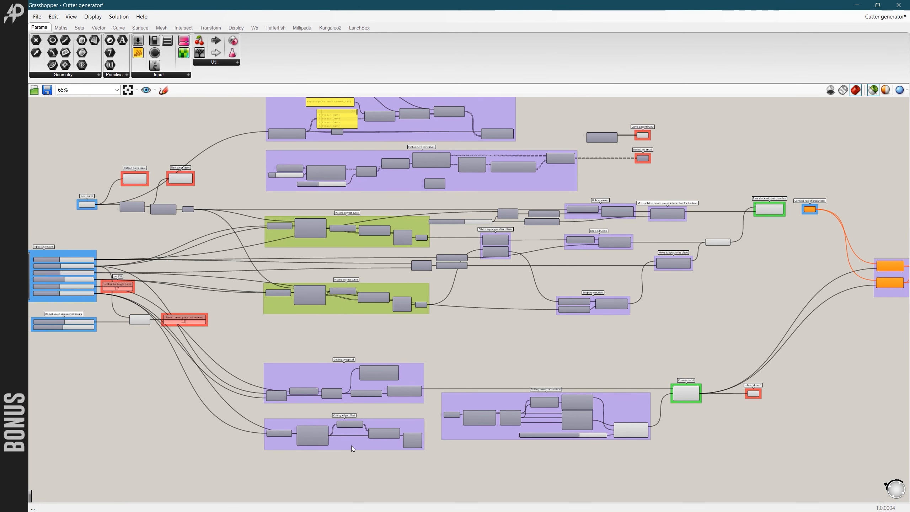
pyautogui.scroll(-3, 429, 321)
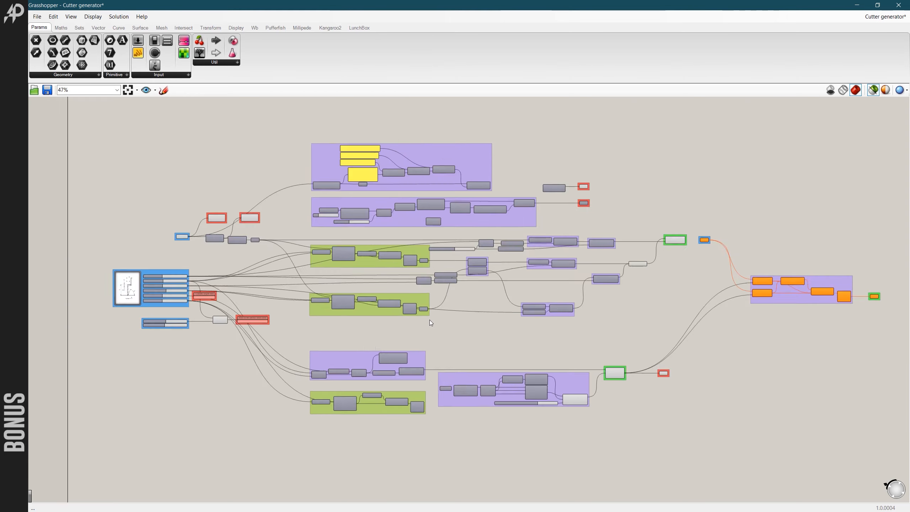
# - Examine the three highlighted offset groups and the input wires feeding them within the whole definition
pyautogui.scroll(2, 396, 330)
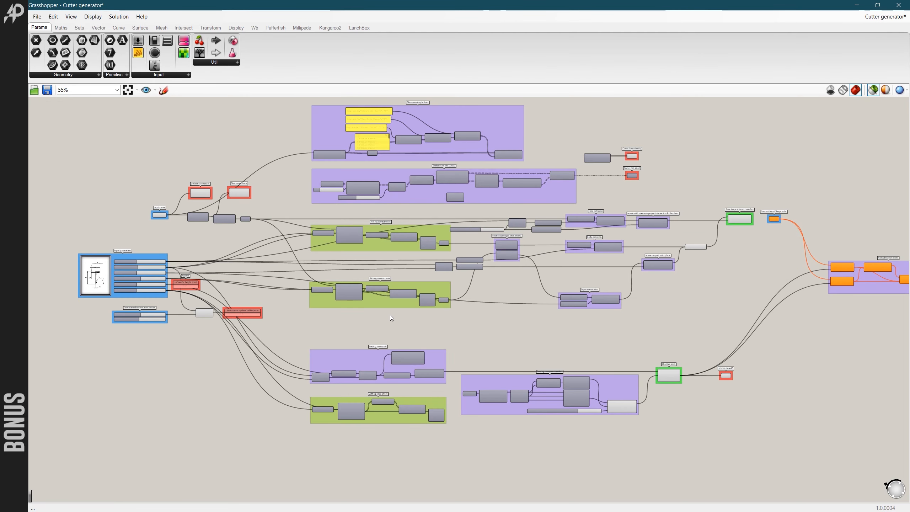
pyautogui.scroll(-2, 309, 279)
pyautogui.scroll(4, 311, 279)
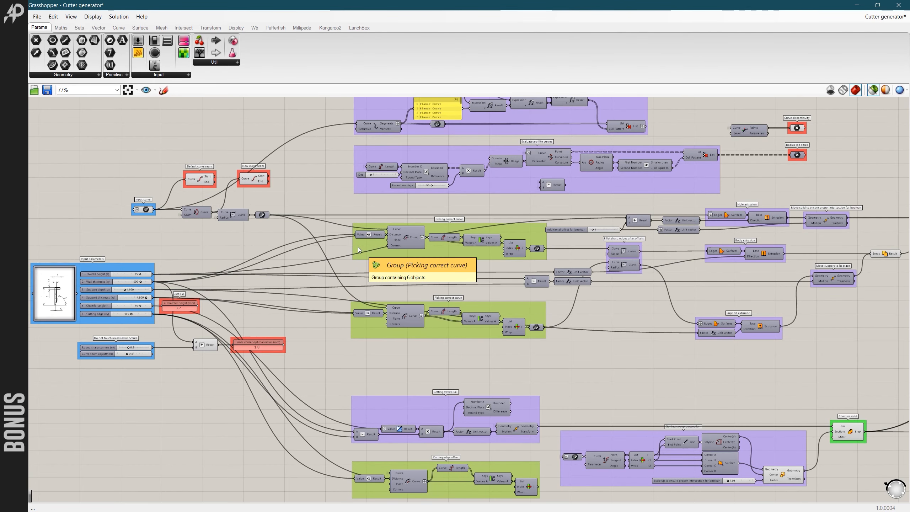
pyautogui.scroll(-4, 346, 231)
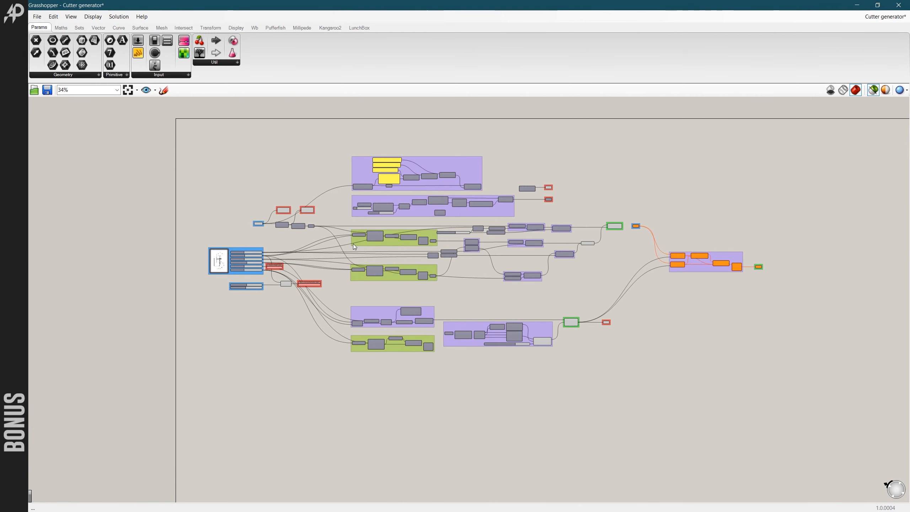
pyautogui.scroll(2, 343, 246)
pyautogui.scroll(-2, 344, 245)
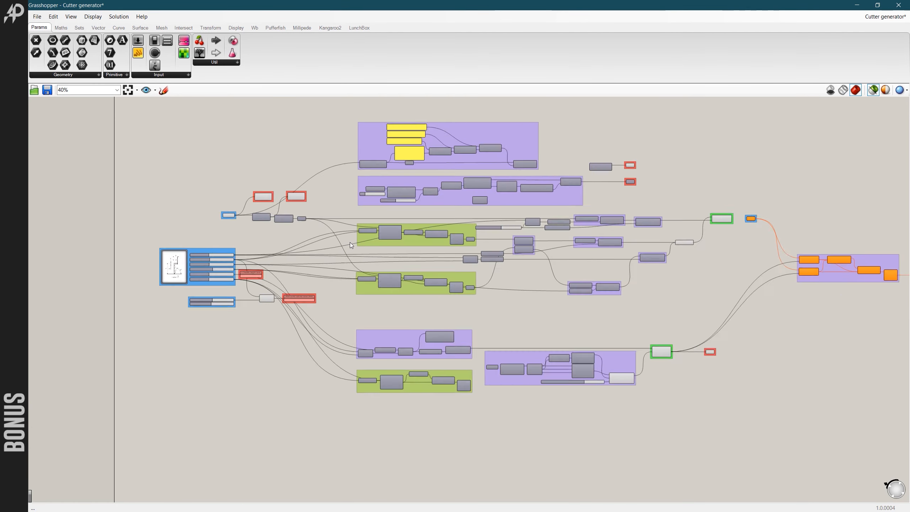
pyautogui.scroll(1, 351, 246)
pyautogui.scroll(1, 358, 243)
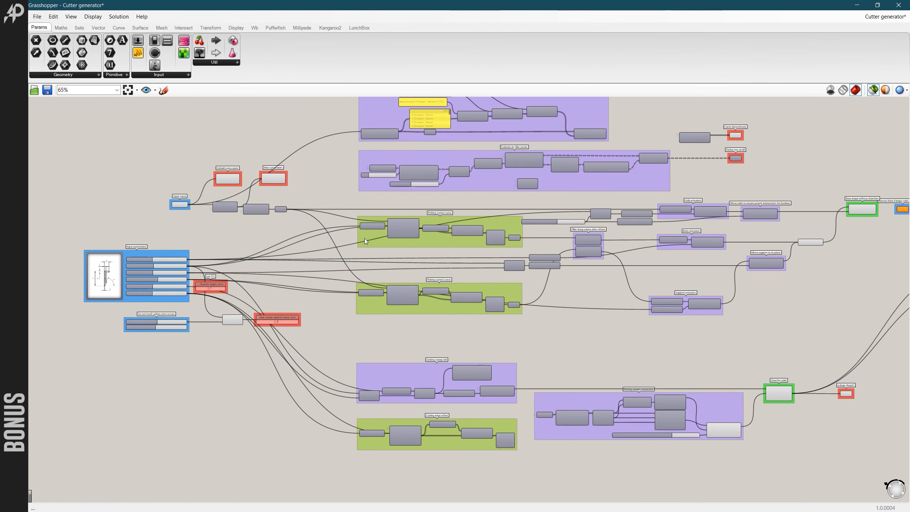
pyautogui.scroll(-2, 361, 248)
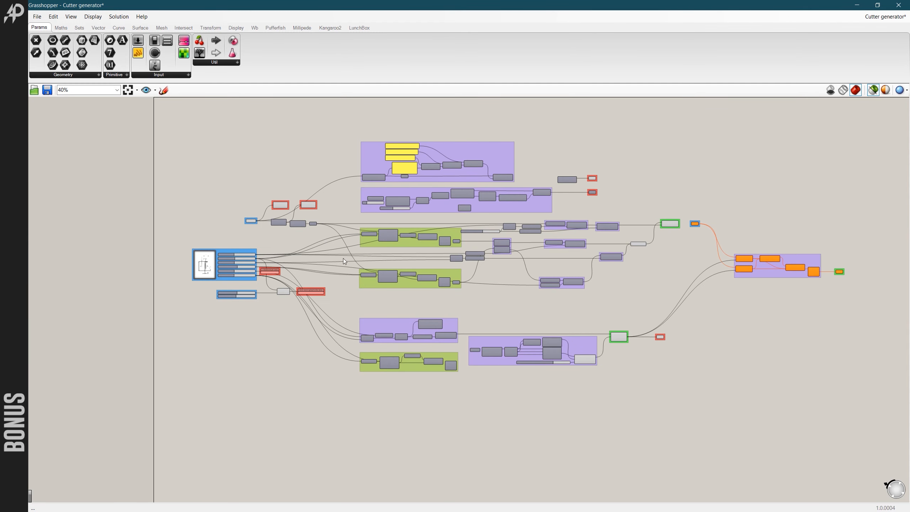
pyautogui.scroll(2, 365, 241)
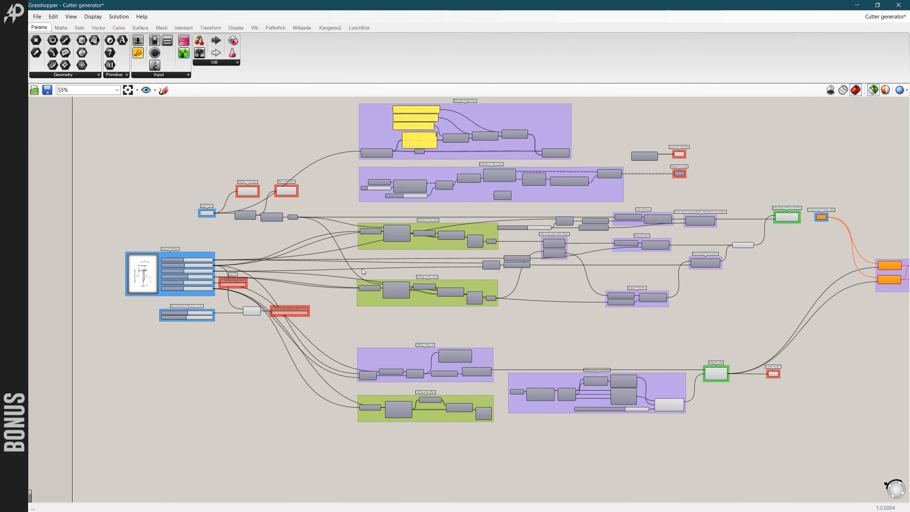
pyautogui.scroll(-1, 375, 265)
pyautogui.scroll(4, 389, 284)
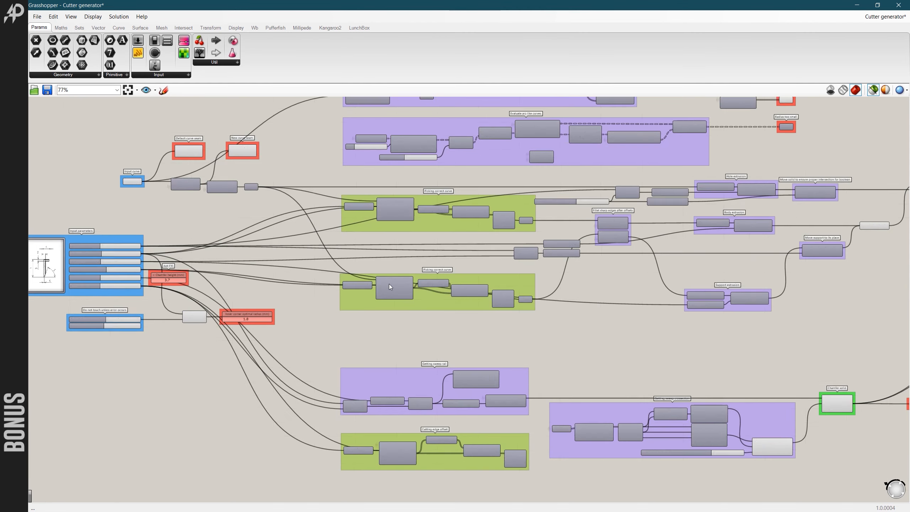
pyautogui.scroll(-1, 415, 221)
pyautogui.scroll(-1, 421, 235)
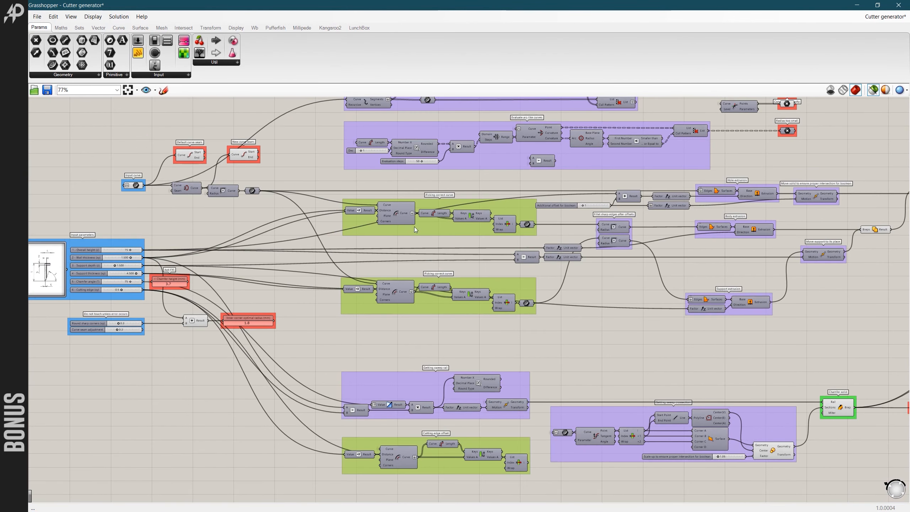
pyautogui.scroll(-2, 406, 233)
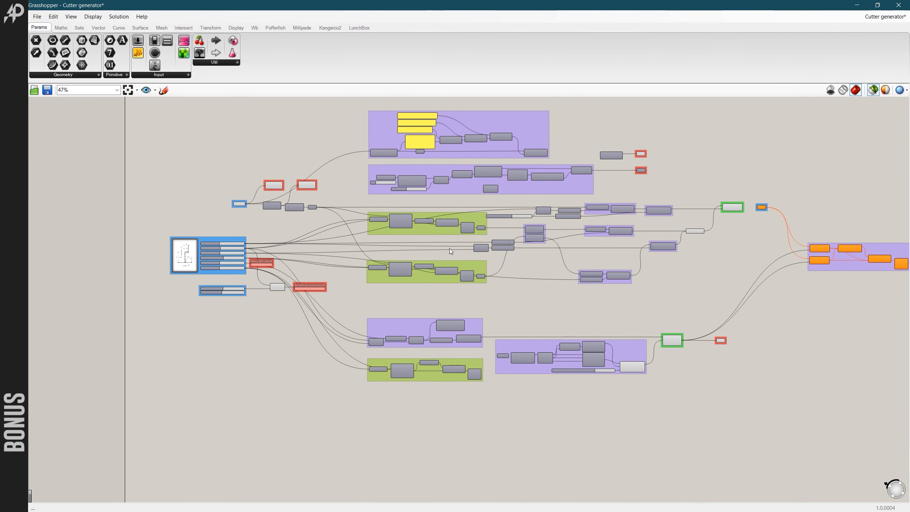
pyautogui.scroll(-1, 453, 247)
pyautogui.scroll(1, 472, 276)
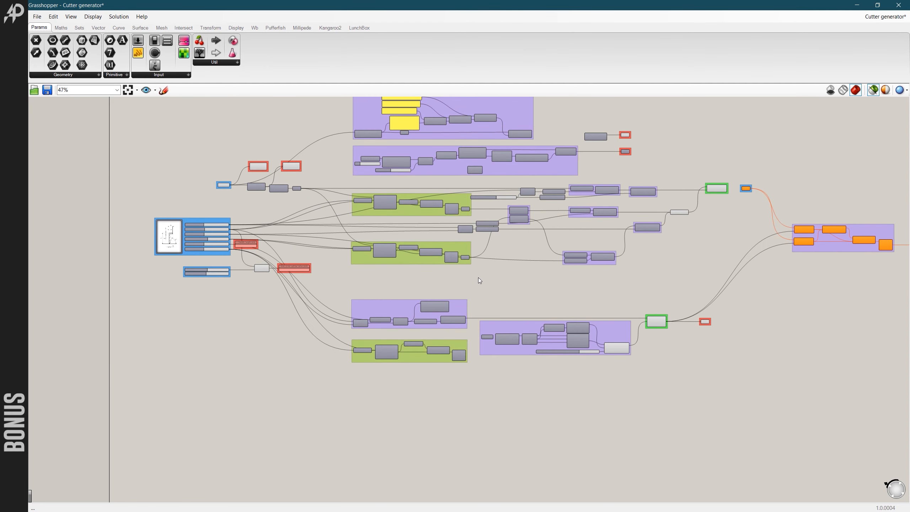
# - Highlight the Body extrusion group and the solid union it feeds, then clear the selection and view the full definition
pyautogui.scroll(1, 478, 278)
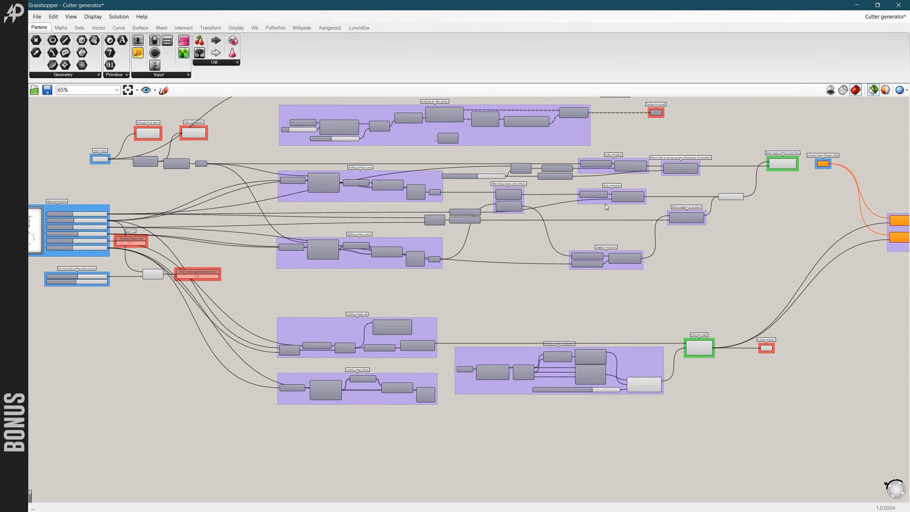
pyautogui.click(732, 197)
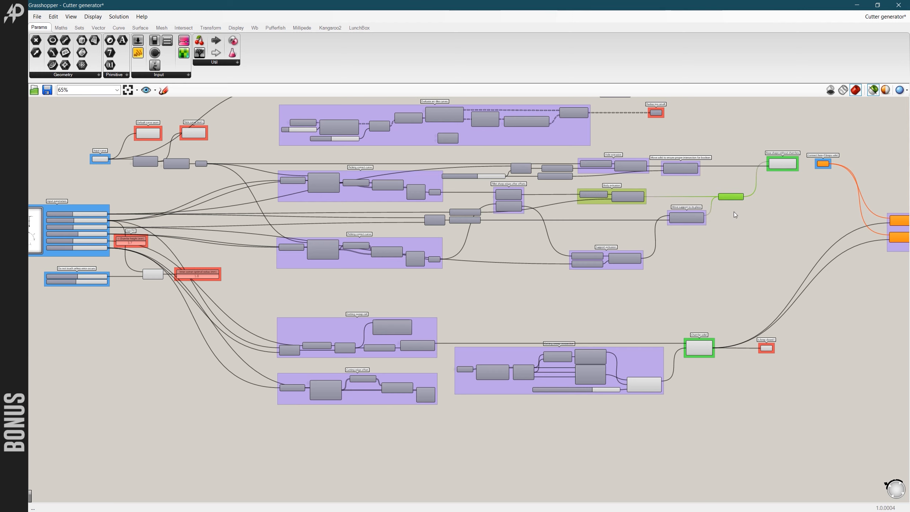
pyautogui.scroll(-2, 630, 247)
pyautogui.click(678, 256)
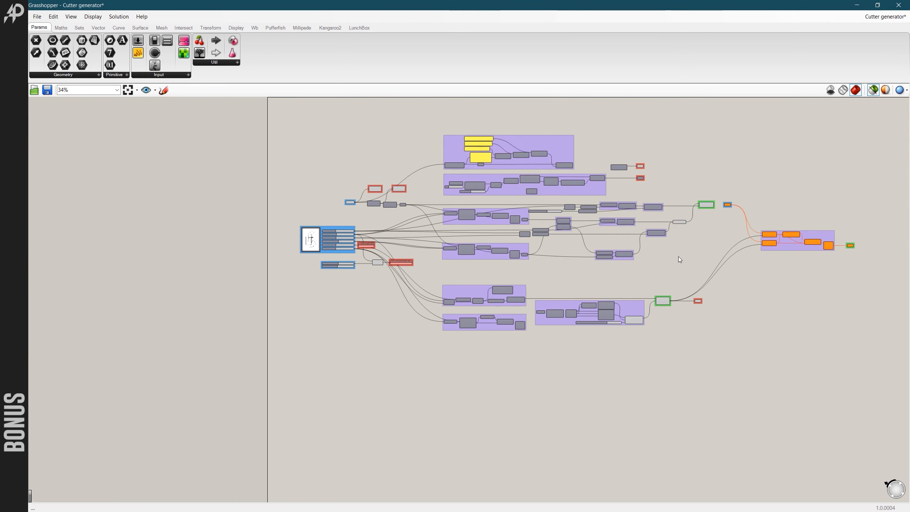
# - Examine the Base shape without chamfers solid difference and the hole, body and support extrusions feeding it
pyautogui.scroll(1, 698, 228)
pyautogui.scroll(1, 701, 229)
pyautogui.scroll(-2, 691, 212)
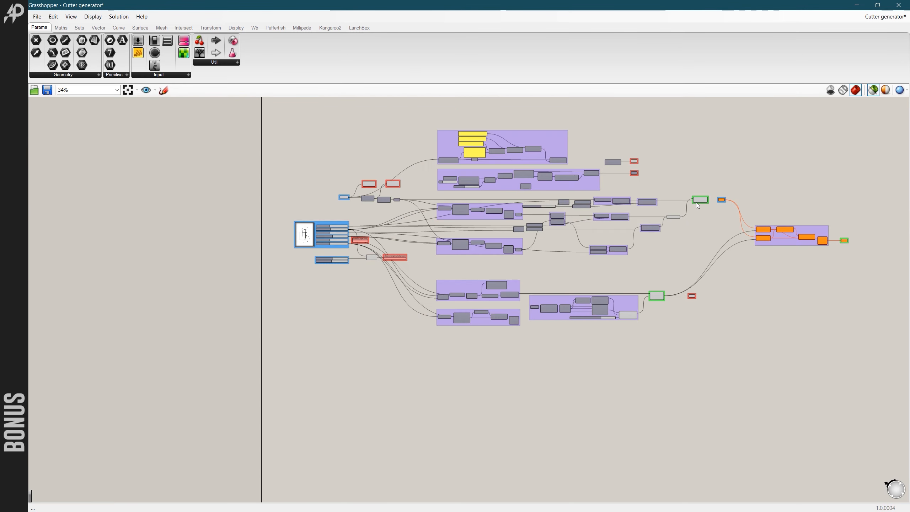
pyautogui.scroll(2, 696, 202)
pyautogui.scroll(-2, 671, 218)
pyautogui.scroll(3, 672, 218)
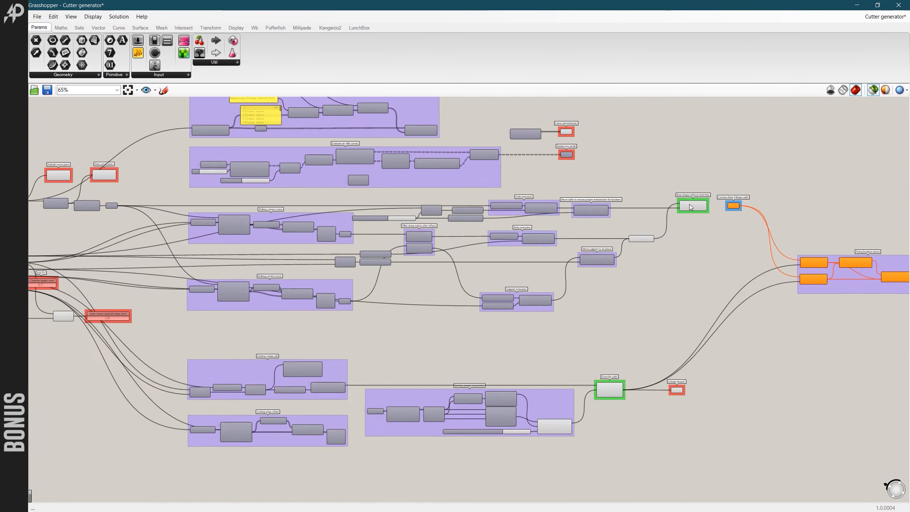
pyautogui.scroll(-2, 671, 256)
pyautogui.scroll(2, 675, 247)
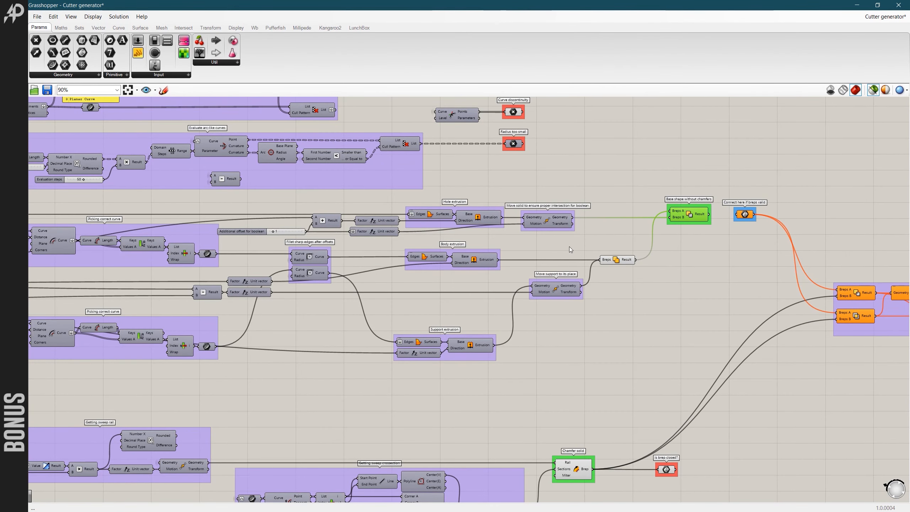
pyautogui.scroll(-2, 607, 251)
pyautogui.scroll(2, 618, 237)
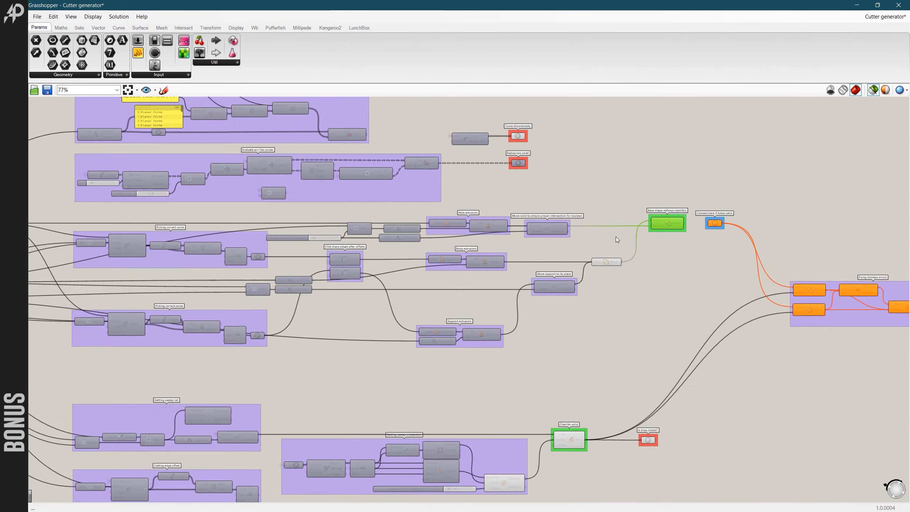
# - Examine how the body and support union and the chamfer solid branch fit within the whole definition
pyautogui.scroll(-3, 664, 271)
pyautogui.scroll(2, 645, 275)
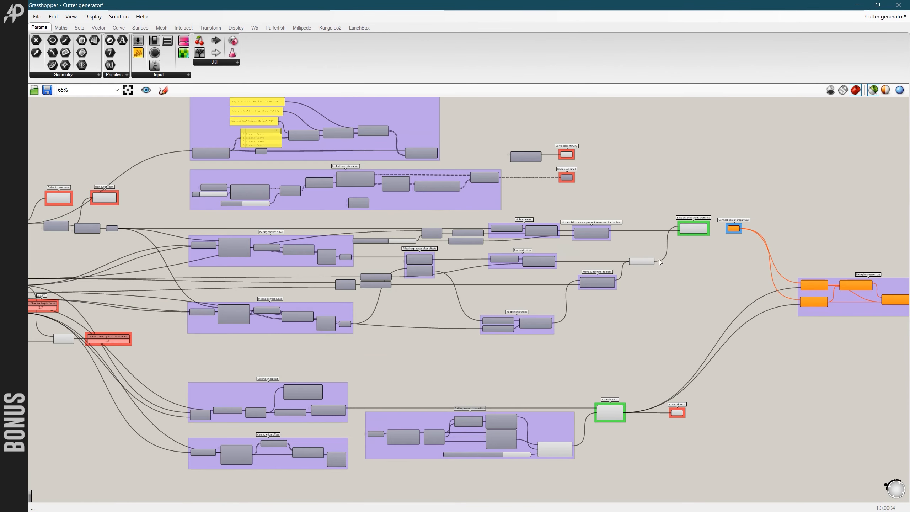
pyautogui.scroll(-2, 661, 260)
pyautogui.scroll(3, 600, 344)
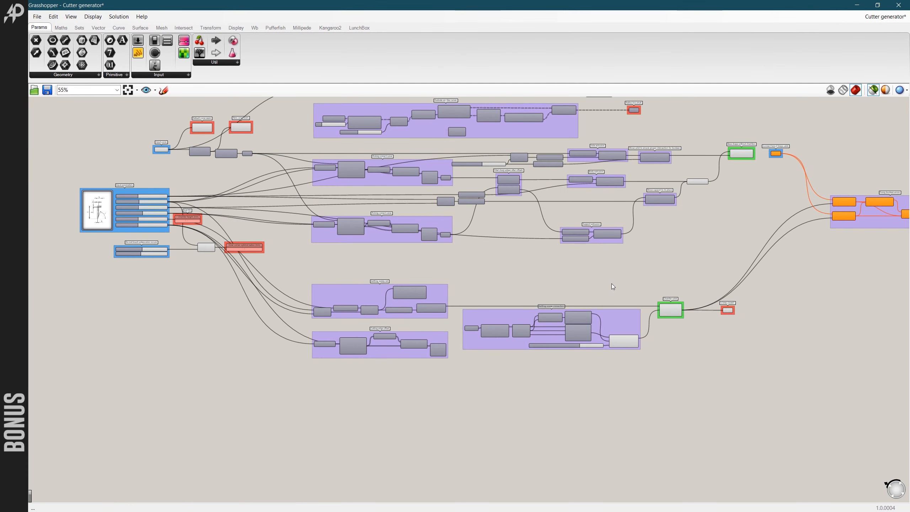
pyautogui.scroll(-3, 611, 288)
pyautogui.scroll(2, 610, 287)
pyautogui.scroll(-3, 610, 287)
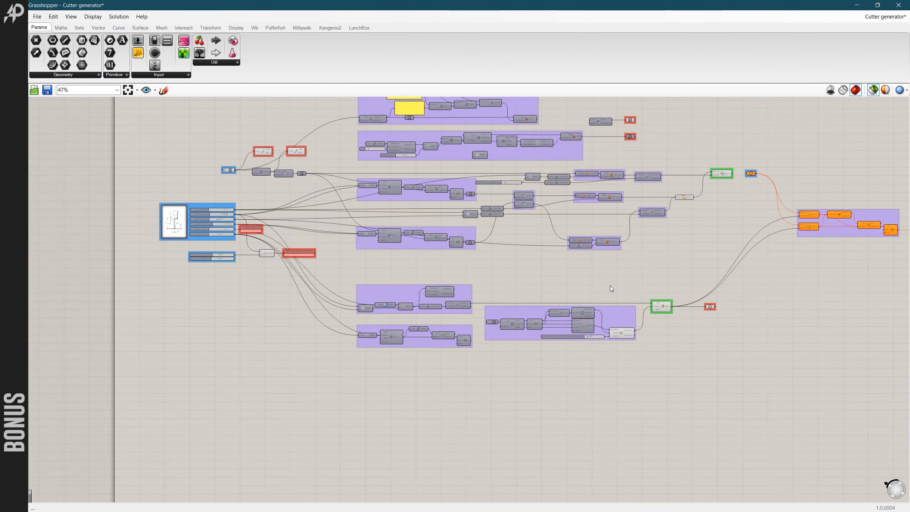
# - Highlight the curve-checking group, the Evaluate arc-like curves group and both Picking correct curve groups together
pyautogui.scroll(2, 557, 213)
pyautogui.click(549, 153)
pyautogui.keyDown('shift'); pyautogui.click(555, 204); pyautogui.keyUp('shift')
pyautogui.keyDown('shift'); pyautogui.click(457, 238); pyautogui.keyUp('shift')
pyautogui.keyDown('shift'); pyautogui.click(466, 278); pyautogui.keyUp('shift')
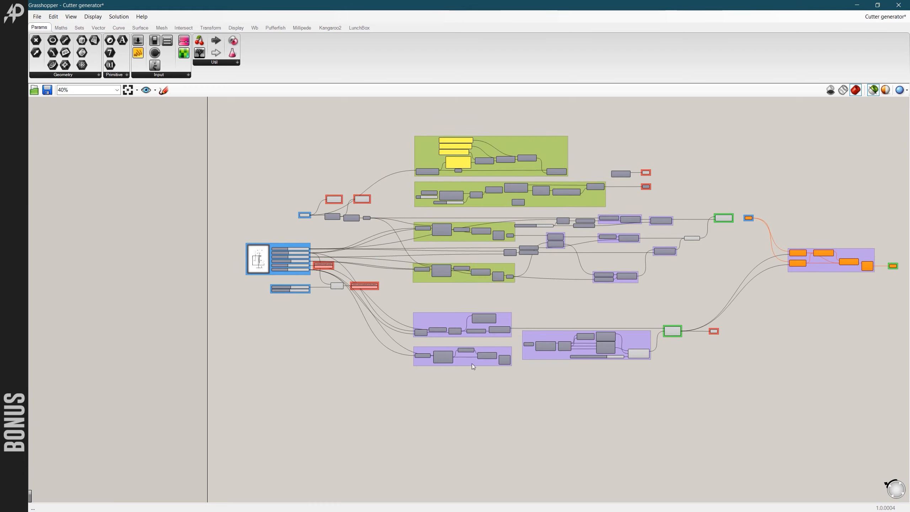
# - Add the Cutting edge offset, boolean-fixing and Body extrusion groups and the solid union component to the highlighted selection
pyautogui.keyDown('shift'); pyautogui.click(803, 268); pyautogui.keyUp('shift')
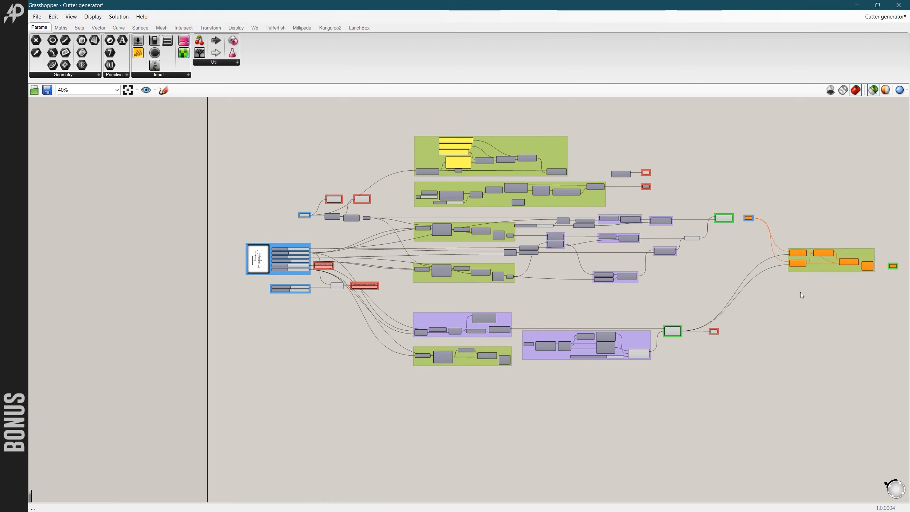
pyautogui.keyDown('shift'); pyautogui.click(611, 241); pyautogui.keyUp('shift')
pyautogui.keyDown('shift'); pyautogui.click(691, 238); pyautogui.keyUp('shift')
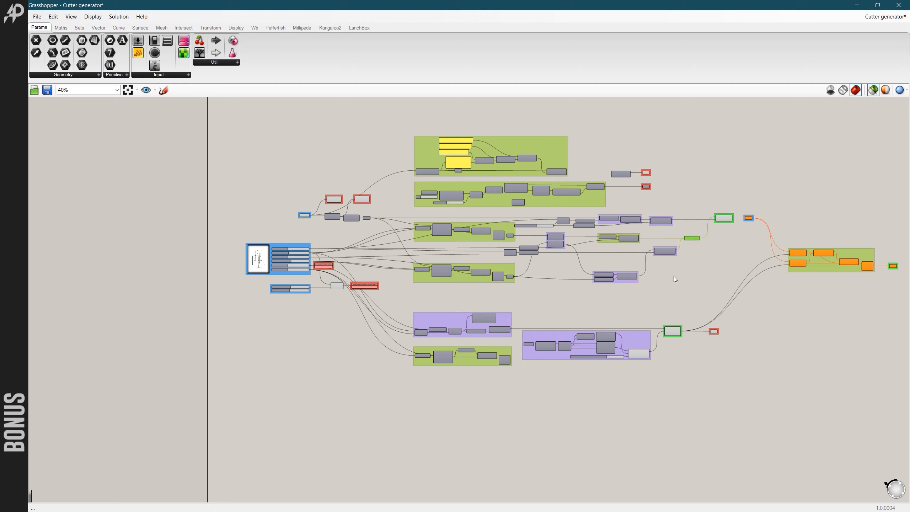
# - Add the component after the curve input and the separate sliders with their linked component to the selection, and examine the whole definition
pyautogui.keyDown('shift'); pyautogui.click(333, 217); pyautogui.keyUp('shift')
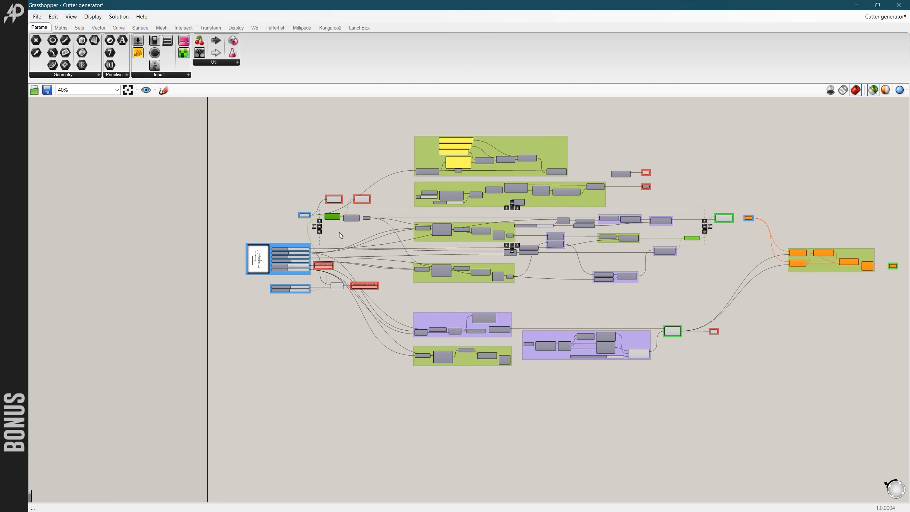
pyautogui.keyDown('shift'); pyautogui.click(294, 291); pyautogui.keyUp('shift')
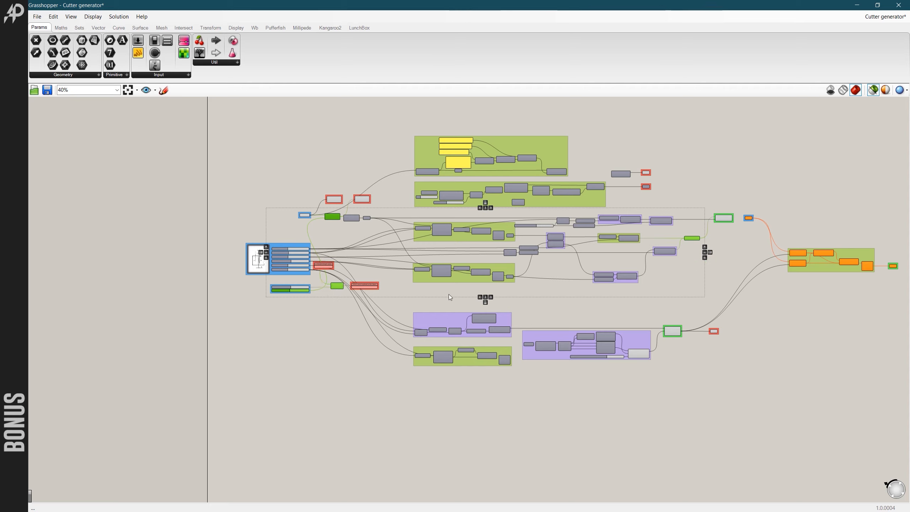
pyautogui.scroll(-3, 599, 301)
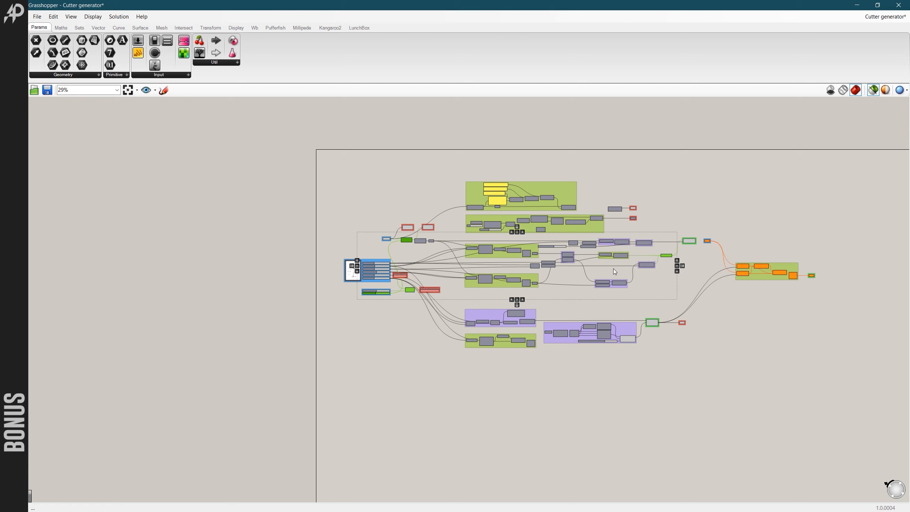
pyautogui.scroll(2, 607, 303)
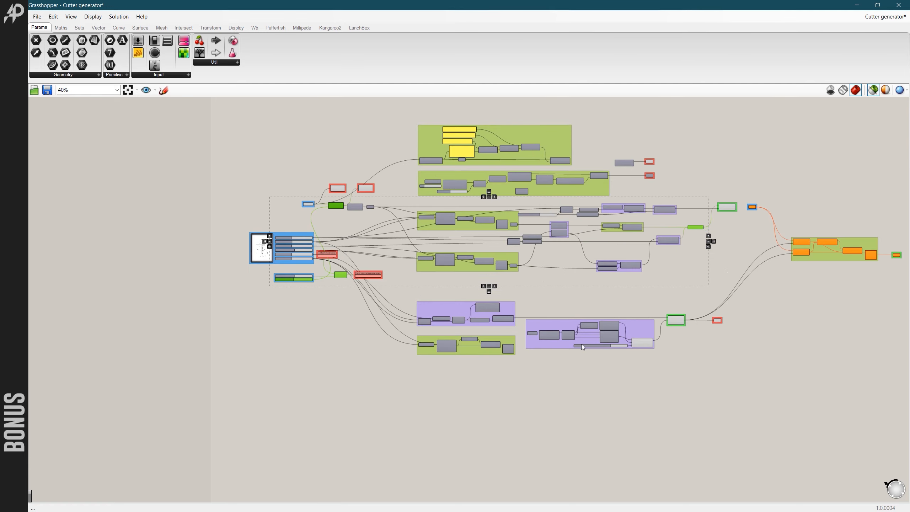